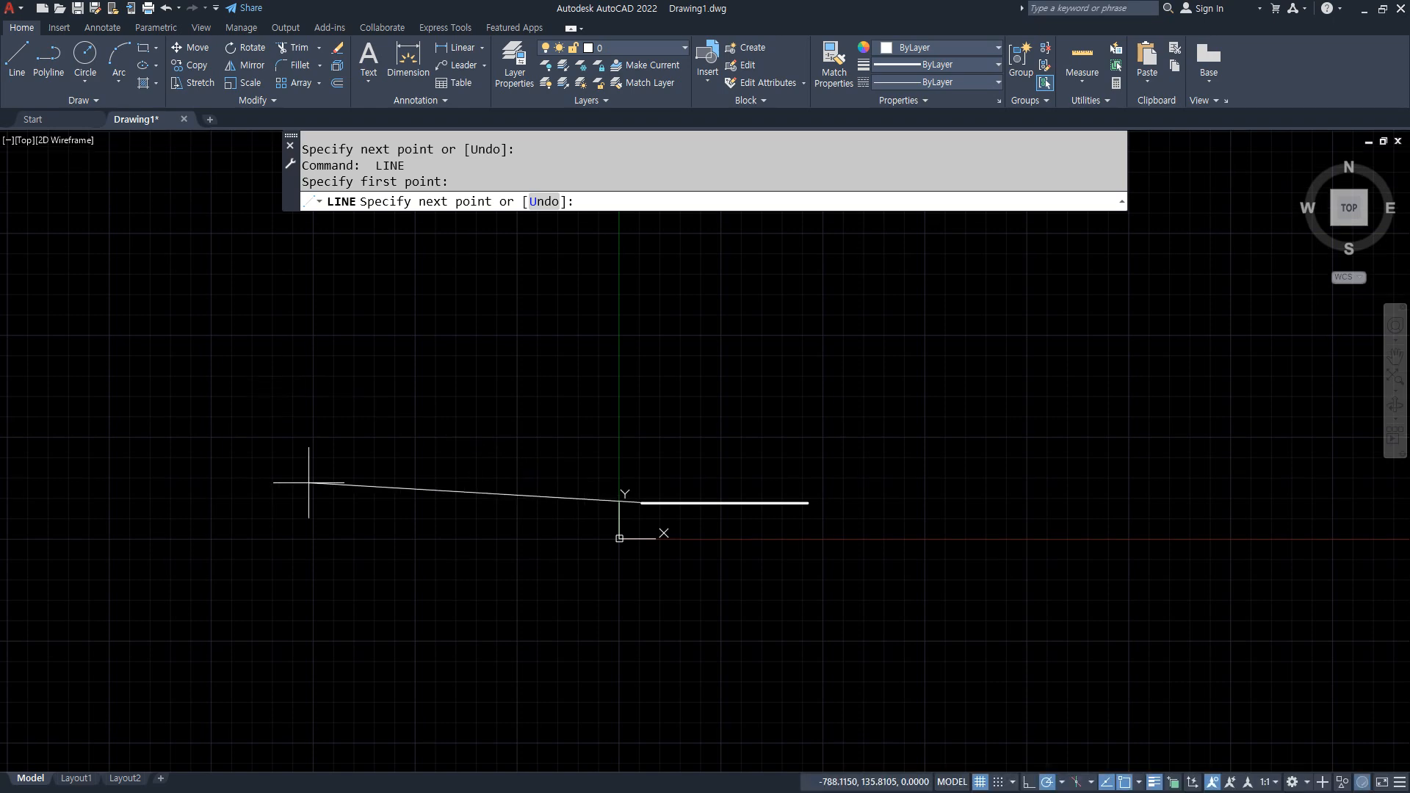
- Finish the vertical line rising from the horizontal line's left end and offset both lines 100 inward
left_click(642, 325)
key("Return")
scroll(495, 482, "up", 4)
middle_click_drag(494, 507, 363, 581)
type("o")
key("Return")
type("100")
key("Return")
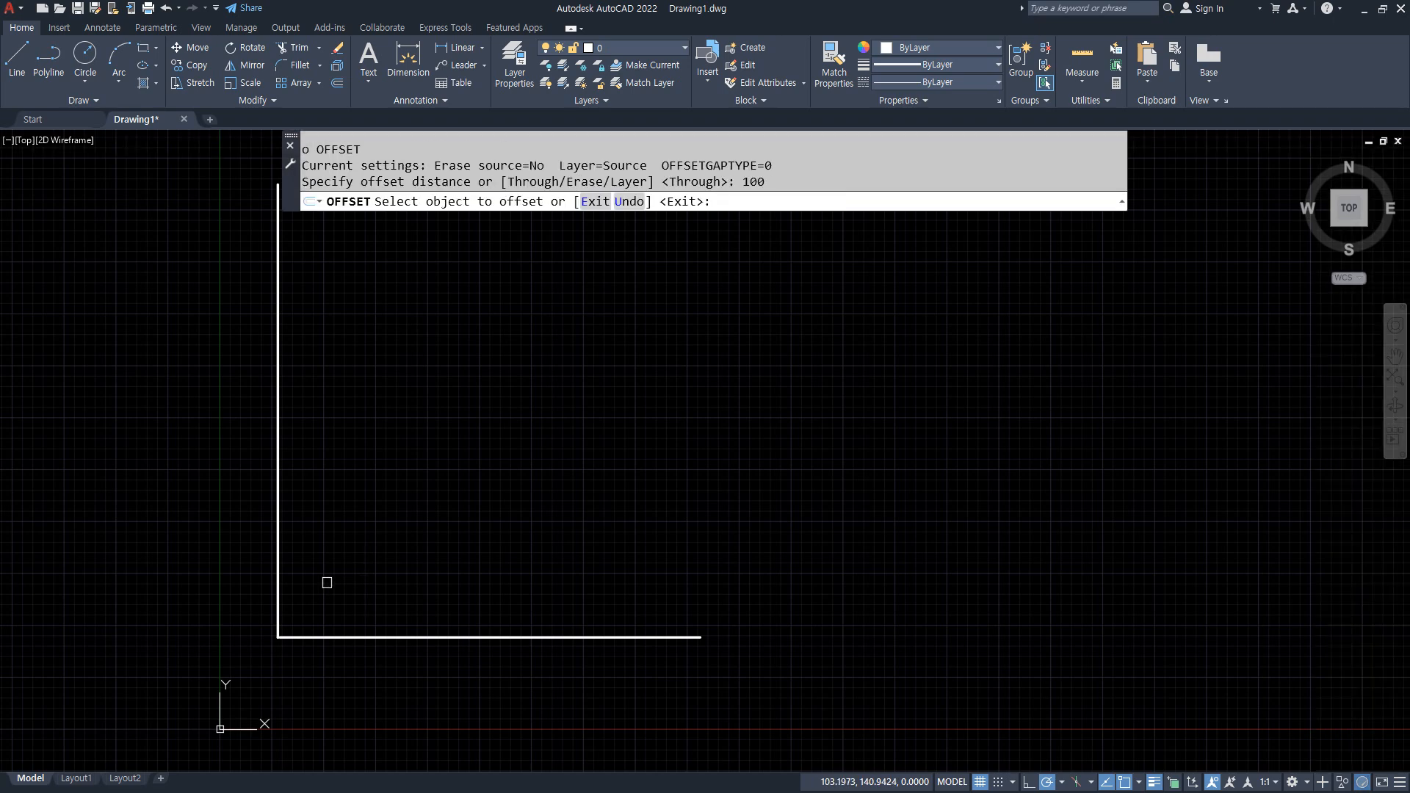
left_click(279, 549)
left_click(414, 613)
left_click(425, 636)
left_click(429, 618)
key("Return")
- Trim the overhanging line ends to leave a closed 100 by 100 square
type("tr")
key("Return")
mouse_move(433, 670)
left_mouse_down()
mouse_move(441, 463)
mouse_move(261, 478)
left_mouse_up()
key("Return")
- Offset all four sides of the square 40 inward
scroll(319, 632, "up", 6)
middle_click_drag(318, 633, 457, 688)
type("o")
key("Return")
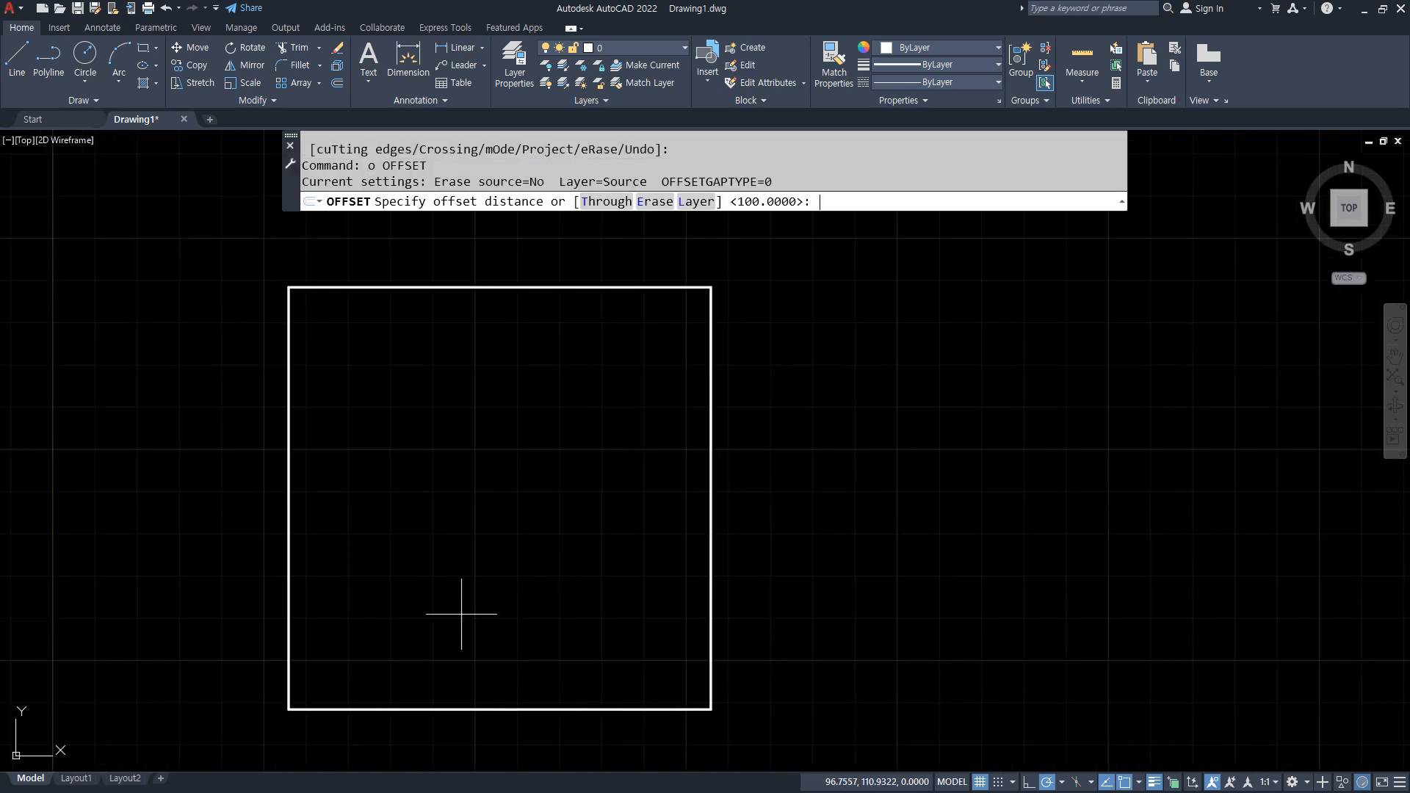
type("40")
key("Return")
left_click(290, 453)
left_click(630, 495)
left_click(709, 494)
left_click(608, 503)
left_click(592, 289)
left_click(624, 477)
left_click(633, 708)
left_click(697, 514)
key("Return")
- Trim away the middle segment of each of the square's four outer edges
type("tr")
key("Return")
left_click(710, 505)
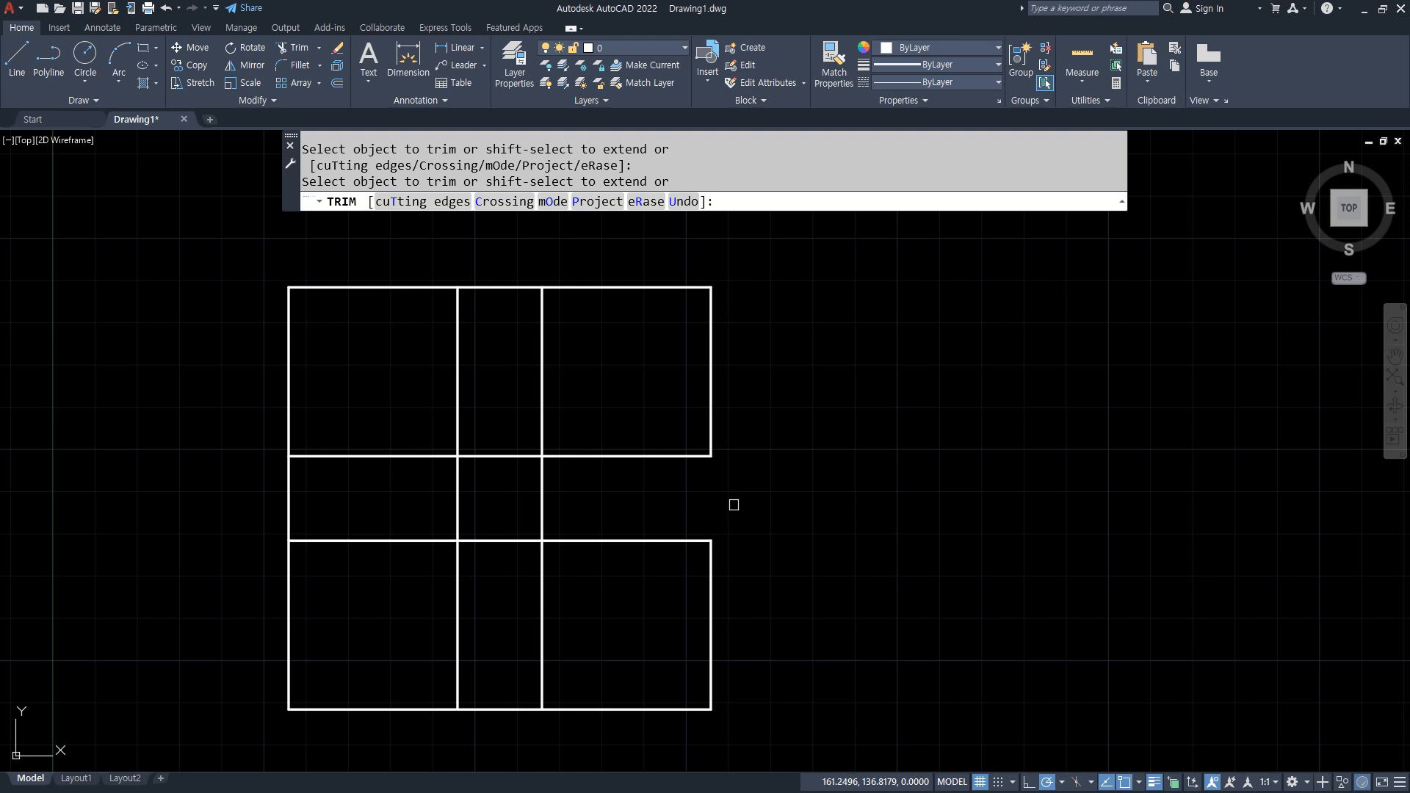
left_click(499, 291)
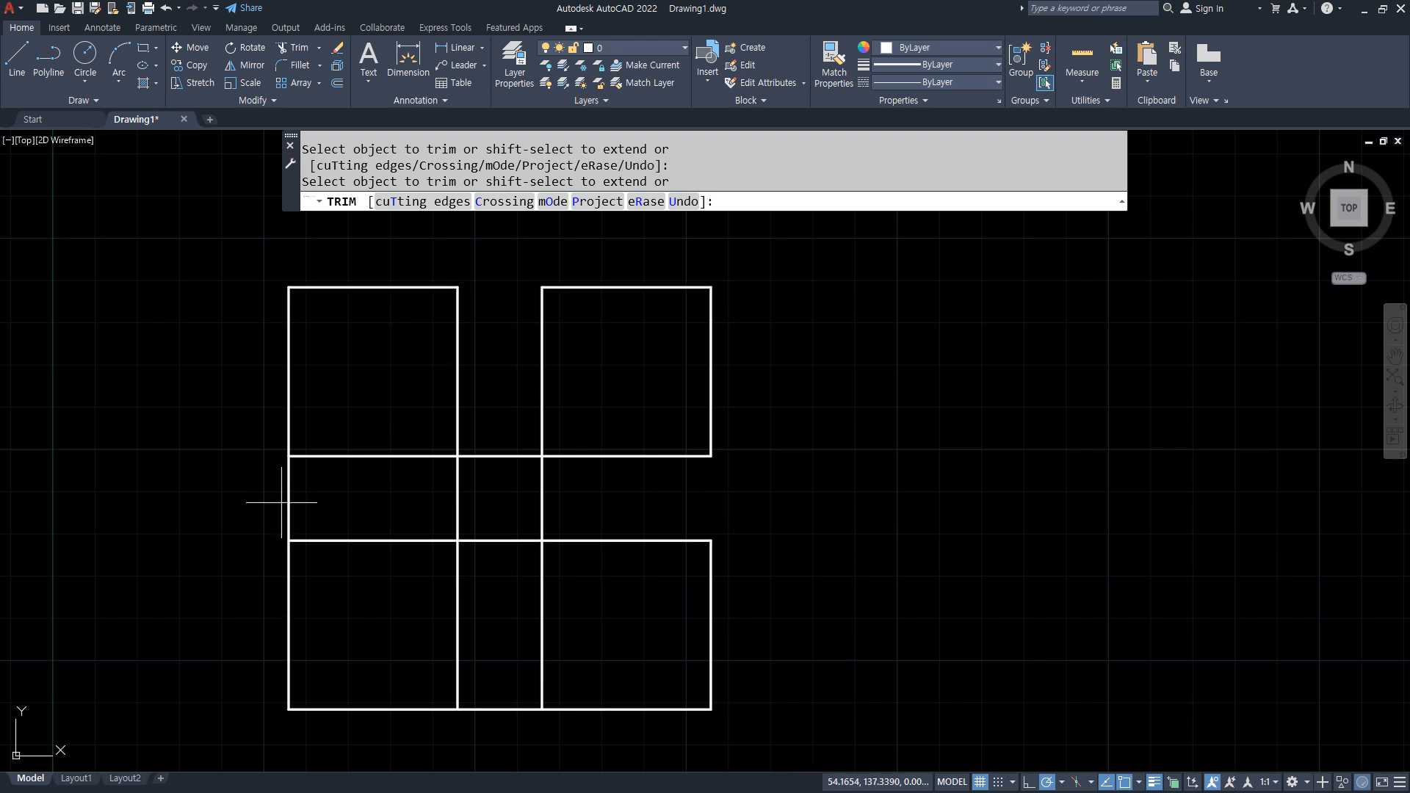
left_click_drag(284, 502, 327, 495)
left_click(500, 708)
key("Return")
- Offset the top, left, bottom and right edges of the upper-left corner square 13 inward
type("o")
key("Return")
type("13")
key("Return")
left_click(375, 288)
left_click(294, 390)
left_click(288, 371)
left_click(371, 423)
left_click(397, 454)
left_click(409, 409)
left_click(457, 387)
left_click(429, 382)
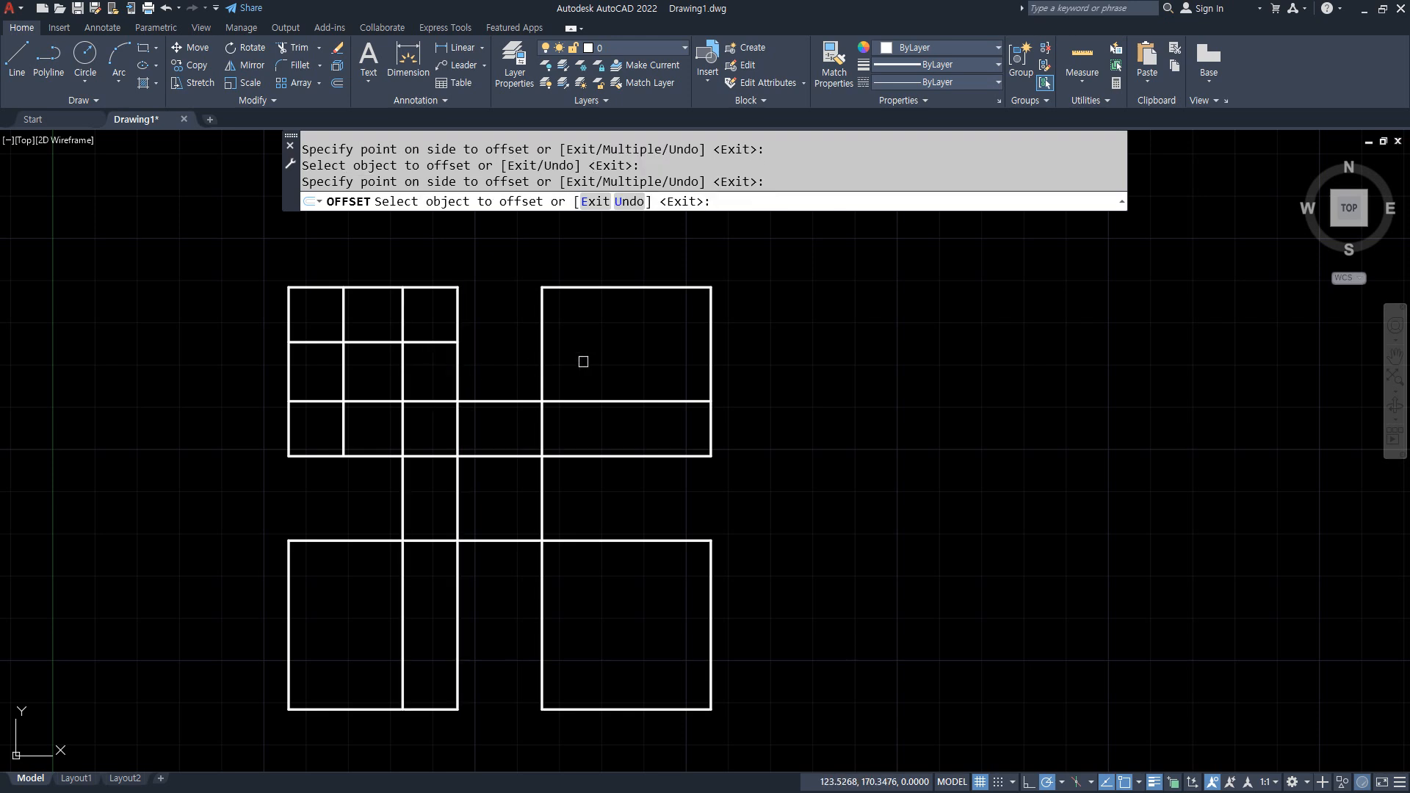
- Offset the left, top and right edges of the upper-right corner square 13 inward
left_click(541, 367)
left_click(580, 357)
left_click(626, 293)
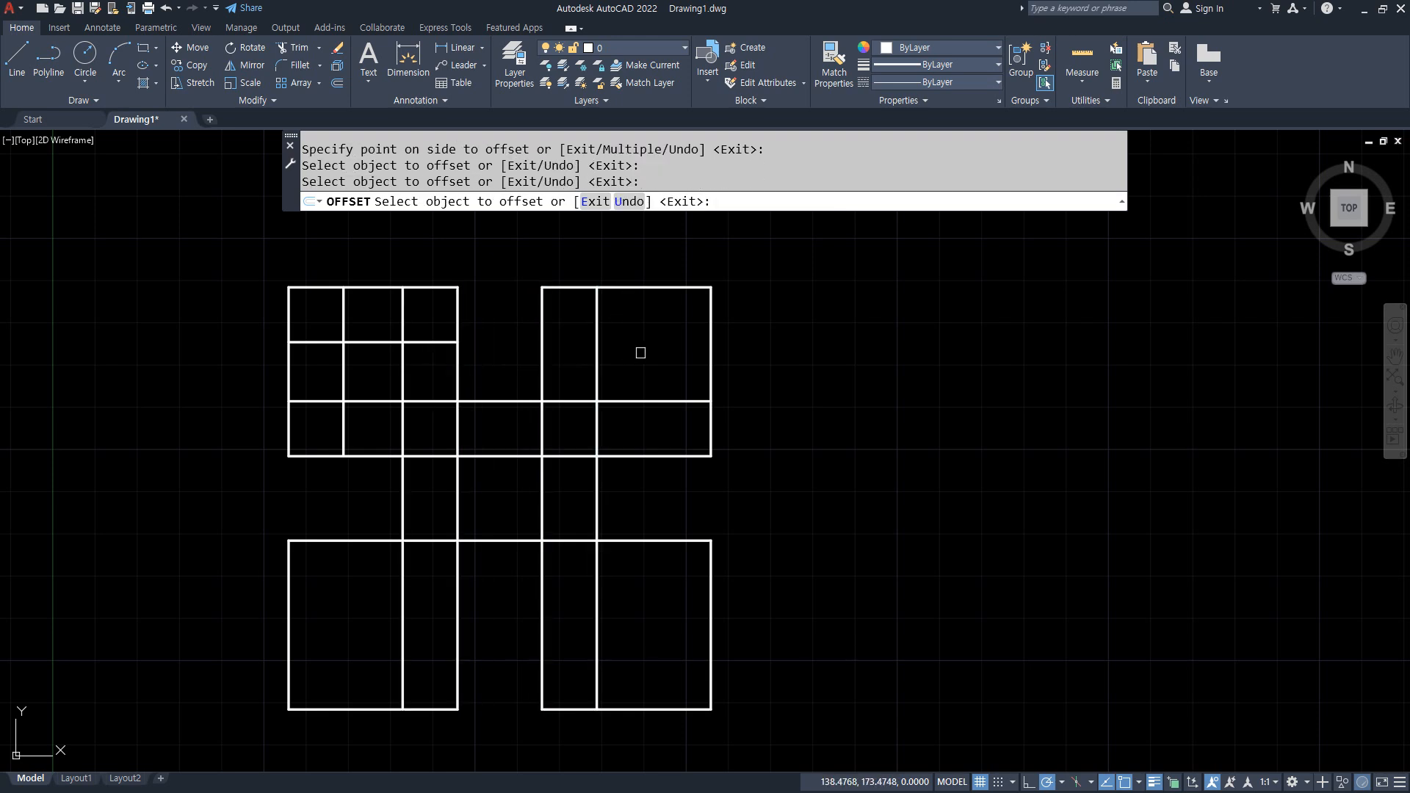
left_click(680, 290)
left_click(645, 346)
left_click(707, 374)
left_click(648, 372)
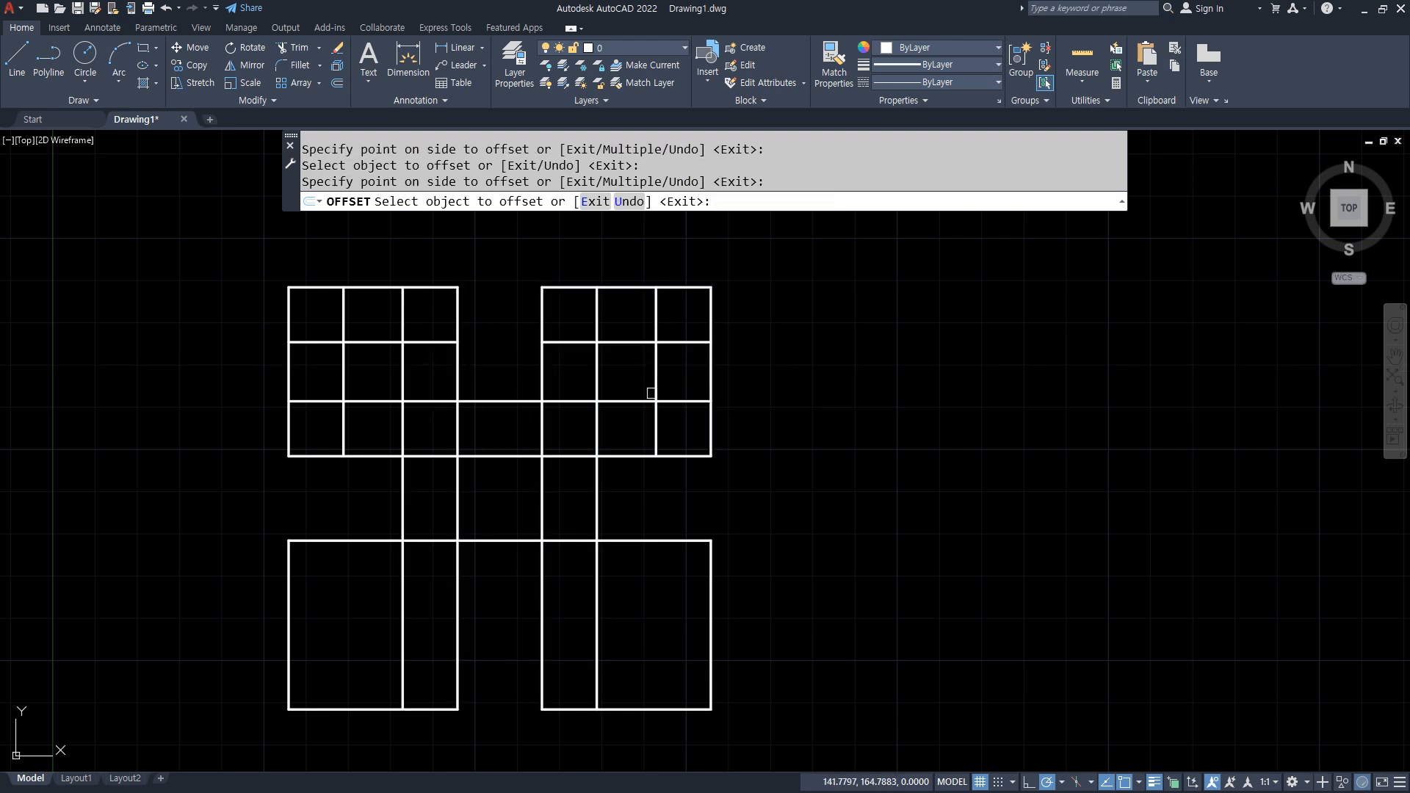
- Offset the top, right and bottom edges of the lower-right corner square 13 inward
left_click(666, 542)
left_click(664, 650)
left_click(710, 652)
left_click(645, 645)
left_click(618, 709)
left_click(573, 690)
- Offset the bottom and left edges of the lower-left corner square 13 inward
left_click(332, 708)
left_click(323, 676)
left_click(288, 623)
left_click(327, 625)
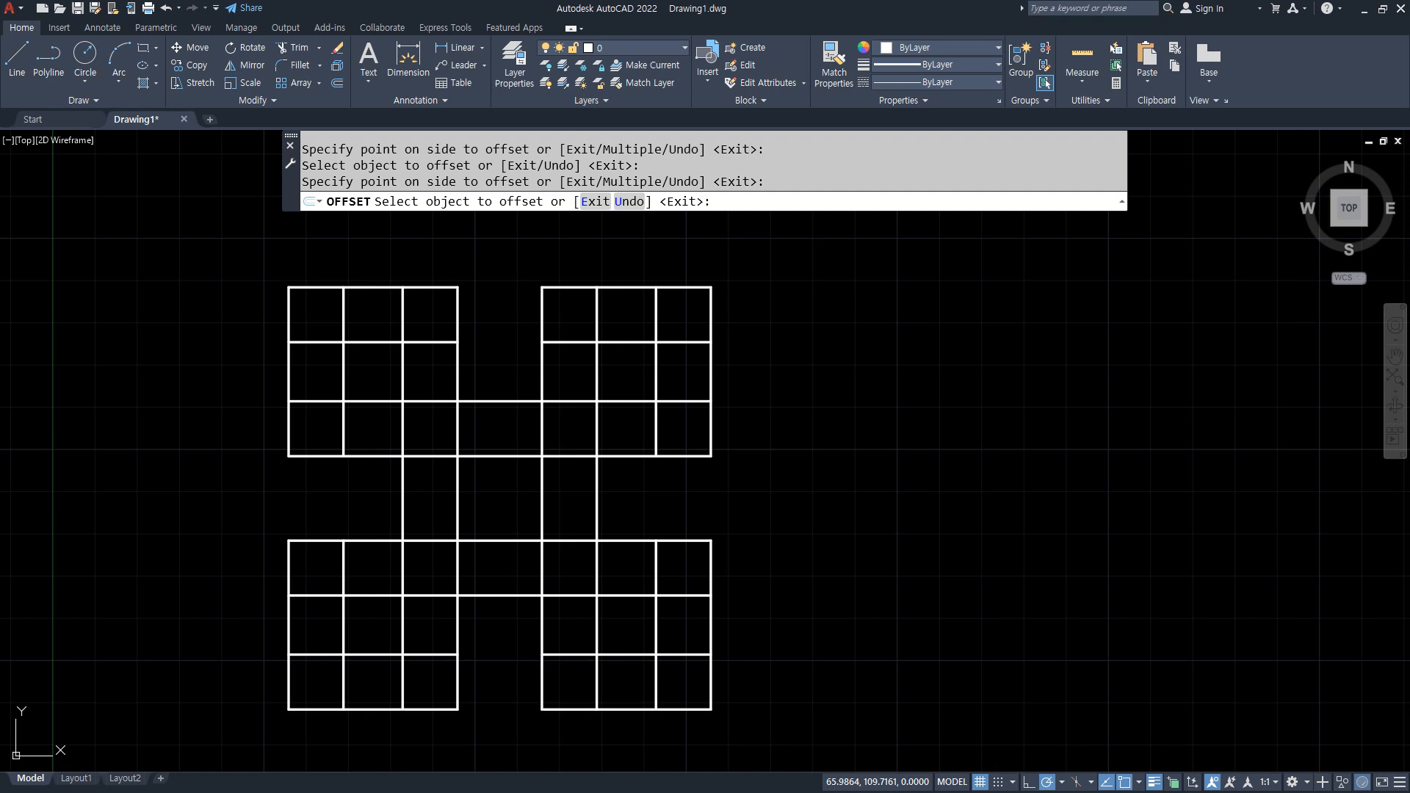
key("Escape")
- Trim the grid lines around the small inner square in the upper-right corner square
type("tr")
key("Return")
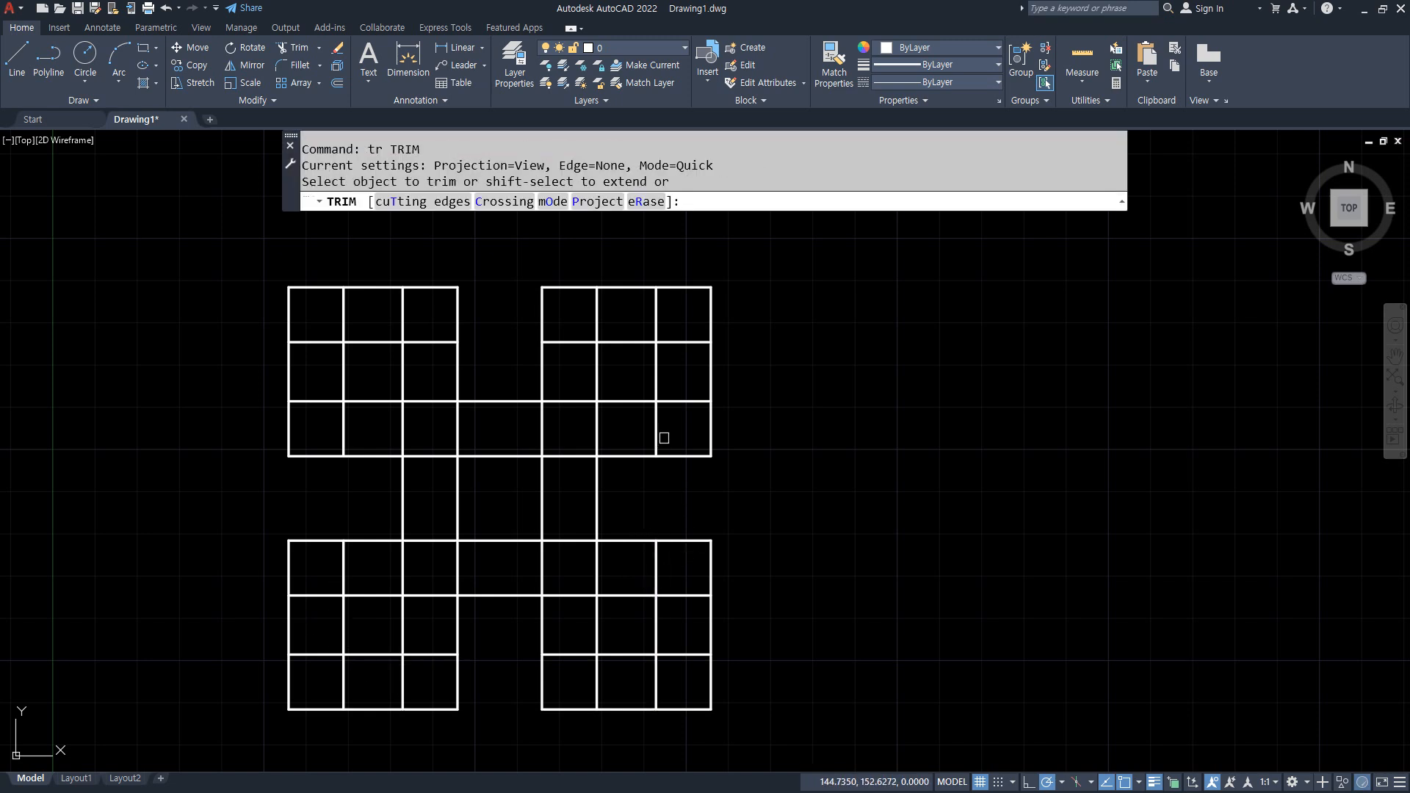
mouse_move(644, 425)
left_mouse_down()
mouse_move(687, 412)
mouse_move(682, 426)
mouse_move(684, 313)
left_mouse_up()
left_click_drag(686, 312, 574, 318)
left_click(572, 336)
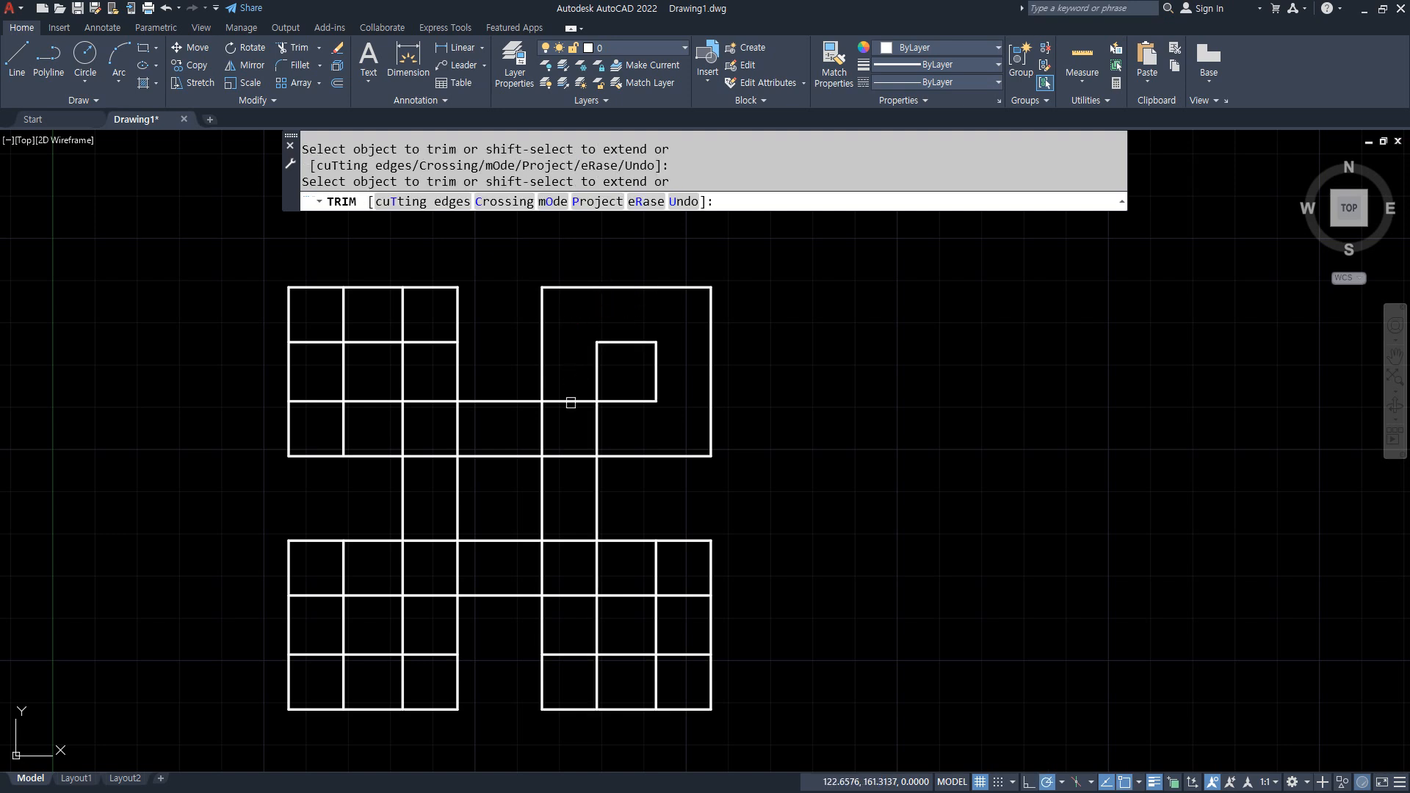
- Trim the lower-right square's grid lines and the crossing segments so the right vertical band runs uninterrupted between both squares
mouse_move(571, 382)
left_mouse_down()
mouse_move(574, 699)
mouse_move(681, 683)
mouse_move(690, 568)
left_mouse_up()
left_click(660, 572)
mouse_move(481, 570)
left_mouse_down()
mouse_move(325, 572)
mouse_move(536, 568)
mouse_move(497, 566)
left_mouse_up()
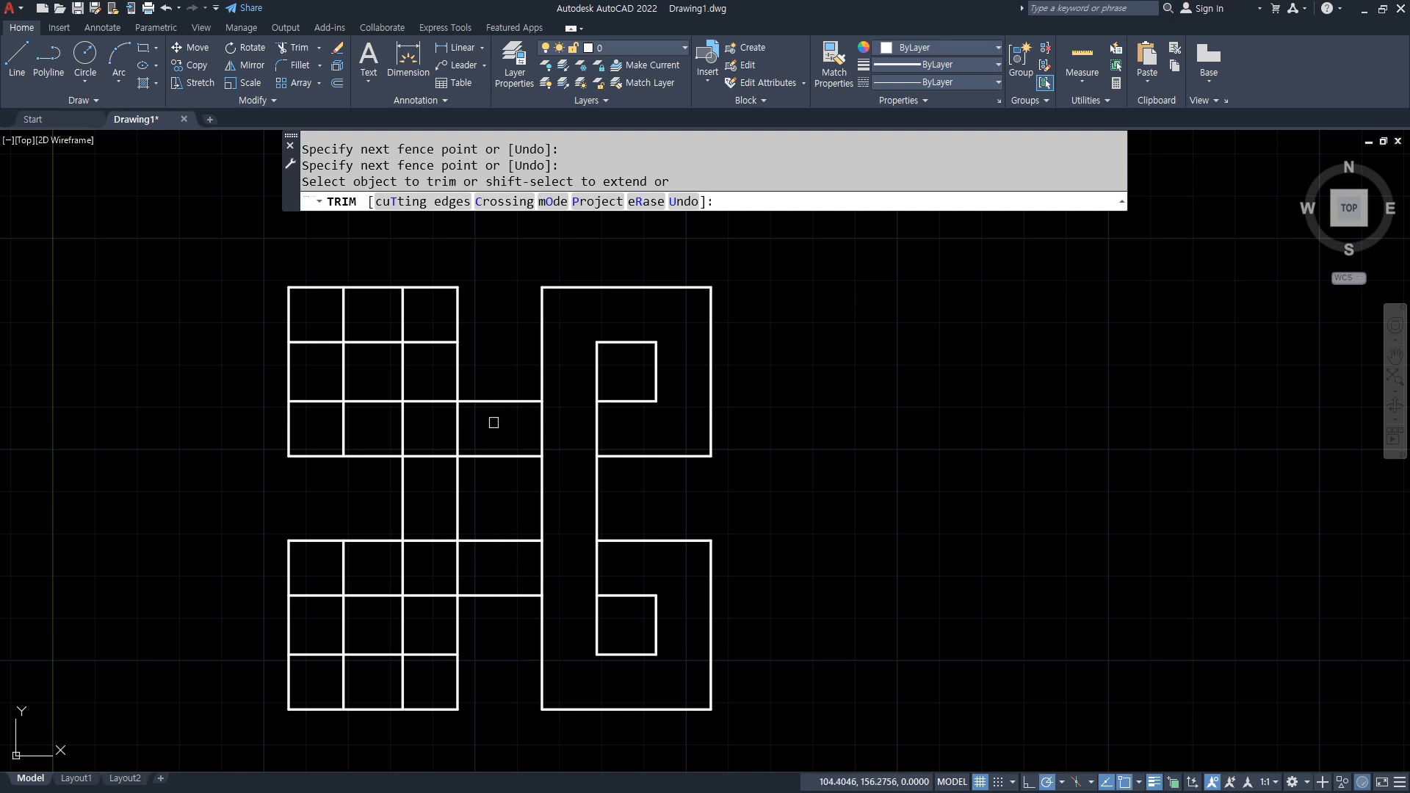
- Trim the surplus grid lines in both left corner squares to complete the interlaced bands around their inner squares
mouse_move(485, 417)
left_mouse_down()
mouse_move(307, 426)
mouse_move(317, 306)
mouse_move(416, 309)
left_mouse_up()
left_click(424, 344)
mouse_move(424, 492)
left_mouse_down()
mouse_move(431, 670)
mouse_move(399, 686)
mouse_move(321, 684)
mouse_move(318, 557)
left_mouse_up()
left_click(340, 567)
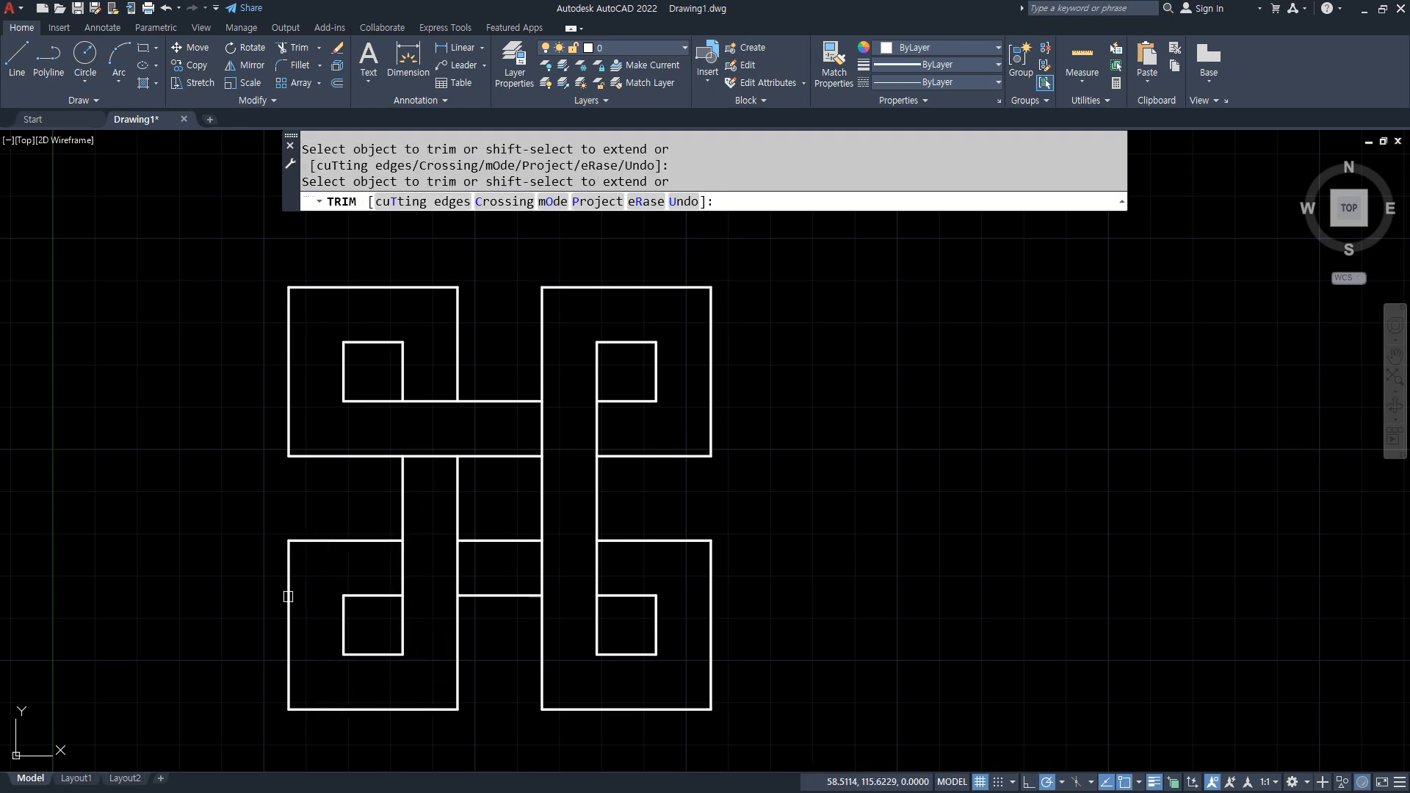
key("Return")
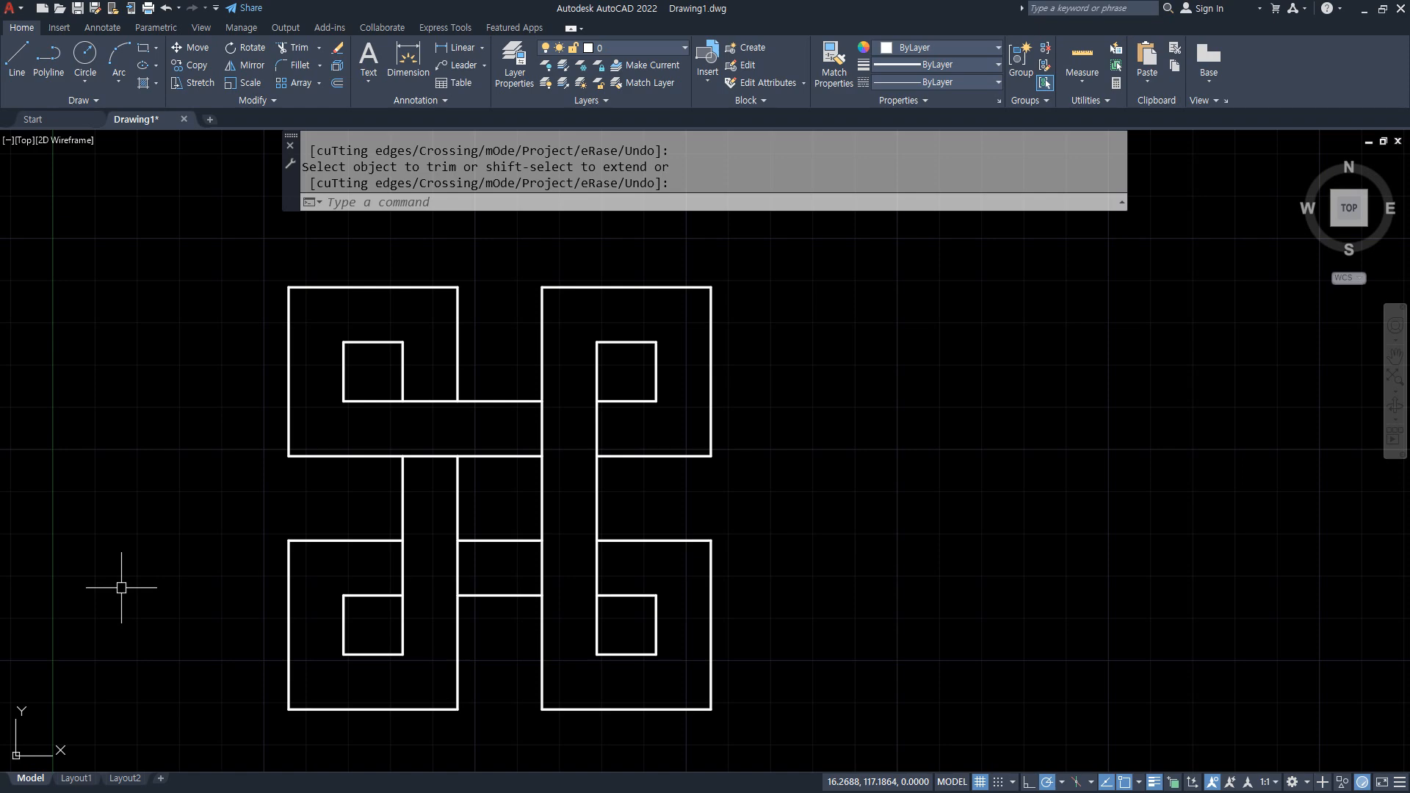
- Switch to the web browser and examine the dimensions of the next exercise, the symmetric plate with sloped shoulders and circles
key("alt+Tab")
scroll(837, 399, "down", 6)
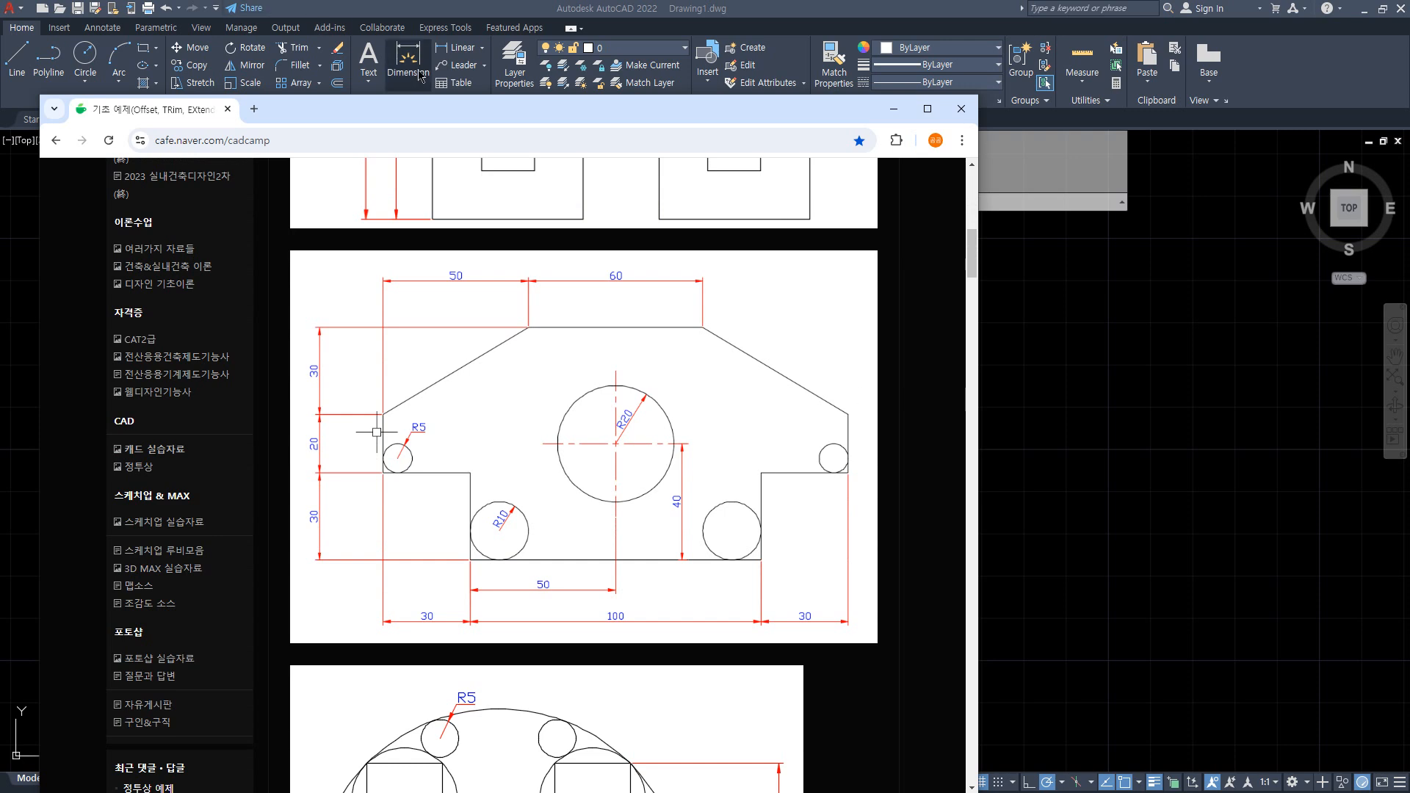
key("alt+Tab")
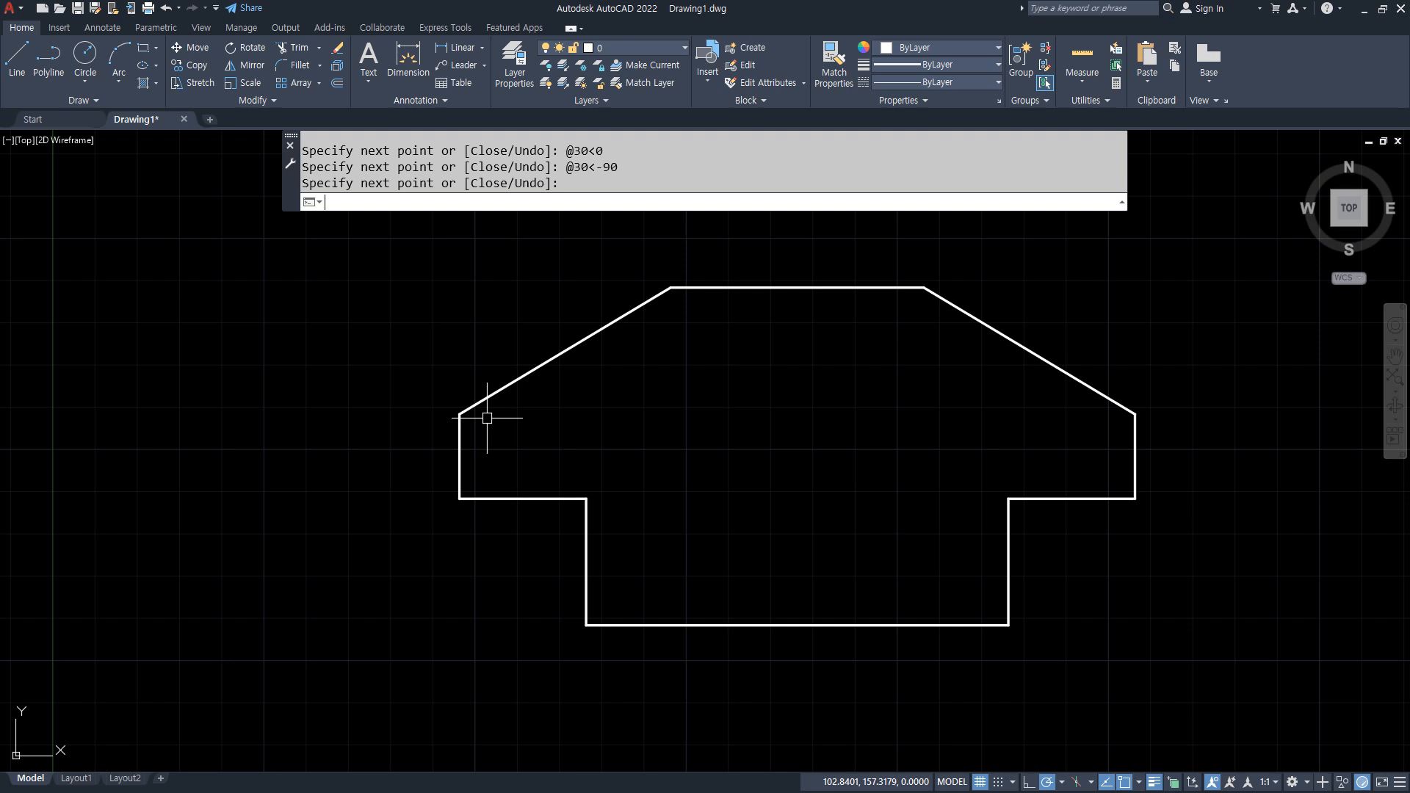
key("alt+Tab")
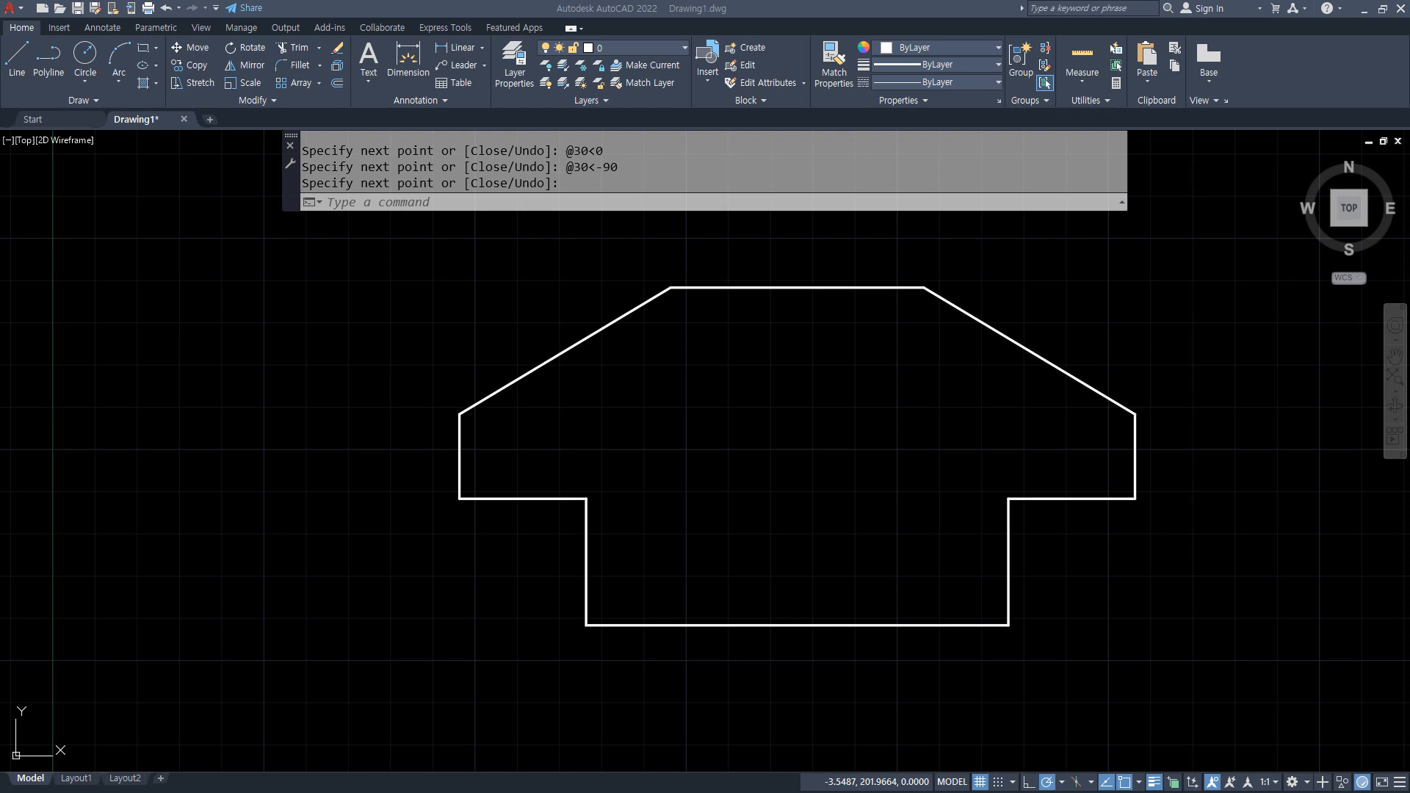
left_click(1182, 670)
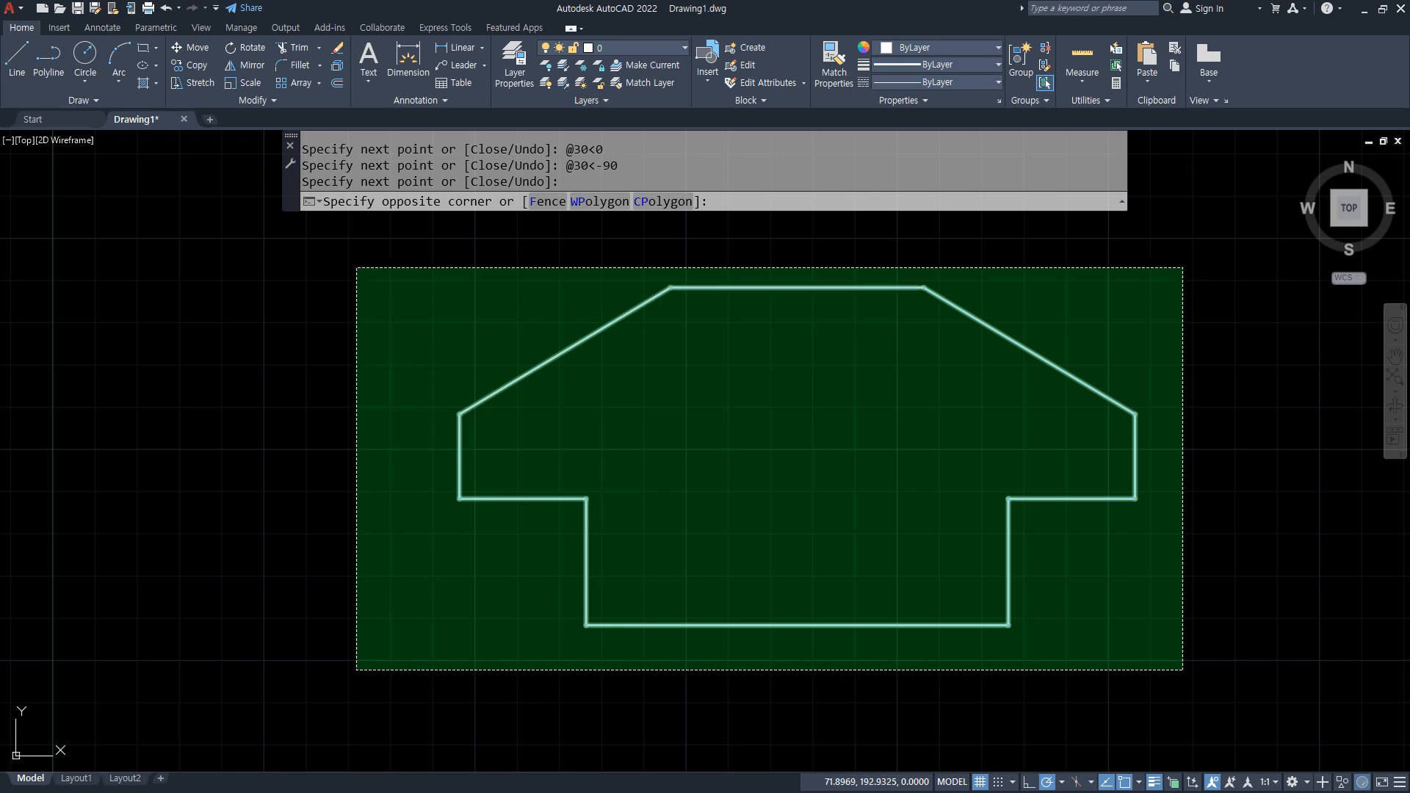
left_click(357, 267)
middle_click_drag(756, 446, 446, 445)
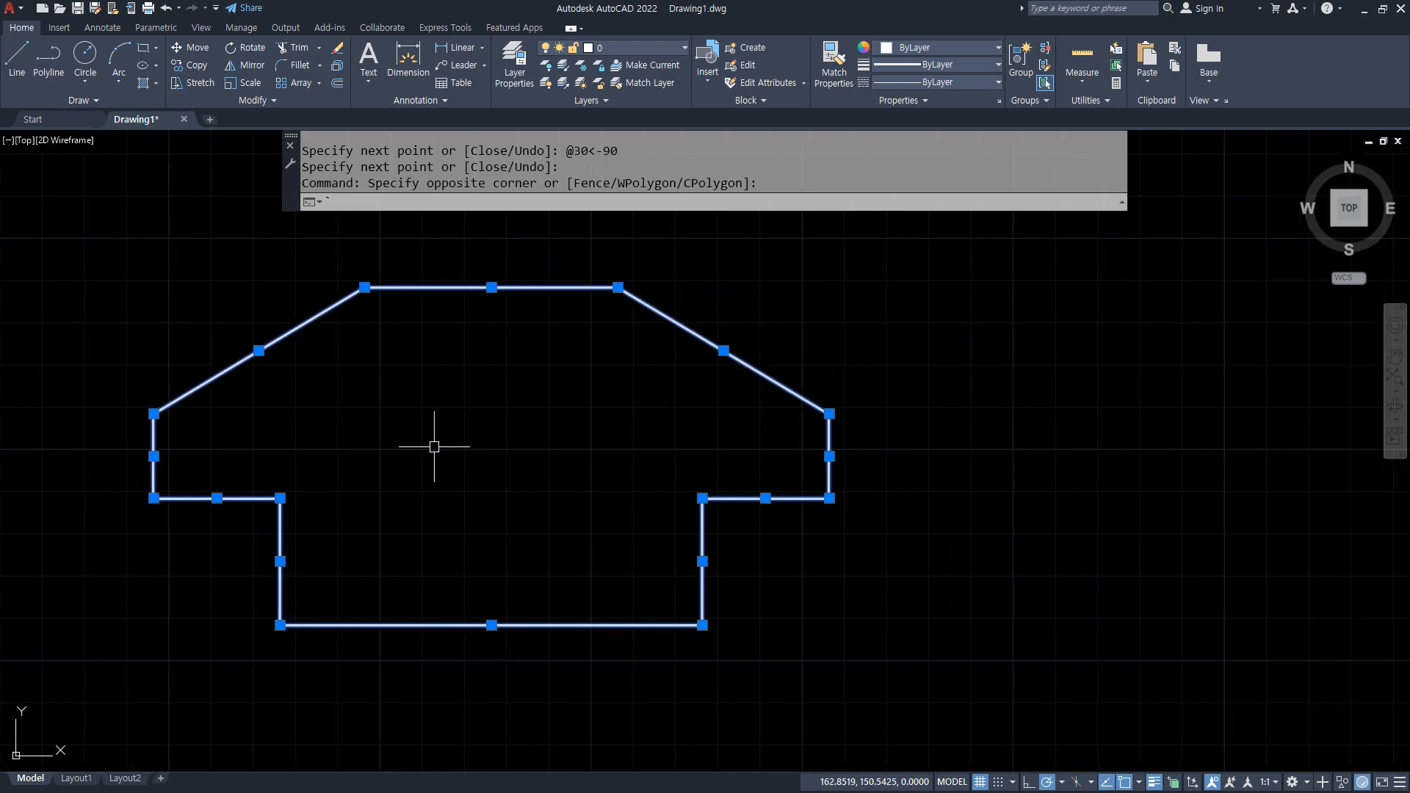
key("Escape")
key("Escape")
- Draw a vertical line downward and a connected horizontal line extending right, in the empty area beside the existing plate outline
middle_click_drag(871, 455, 748, 452)
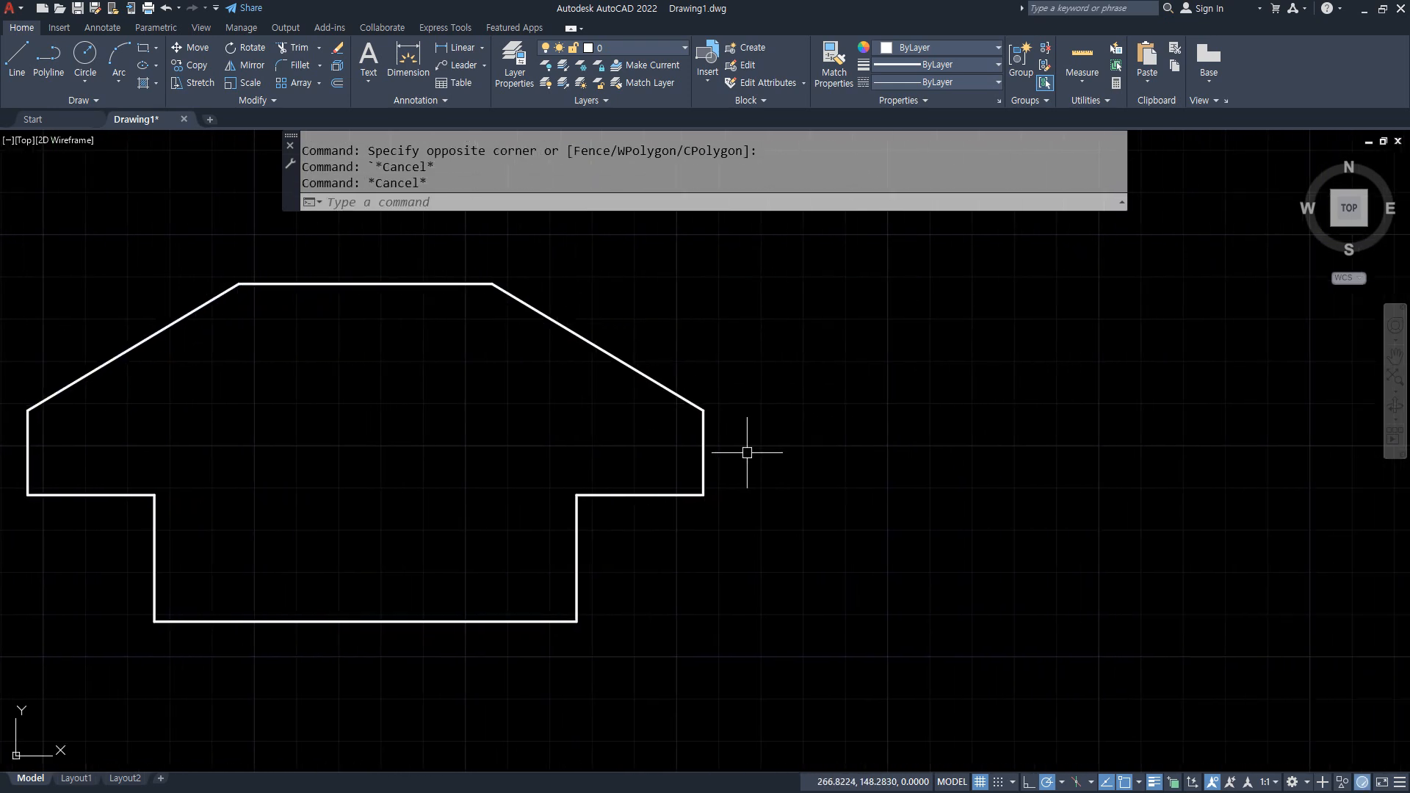
middle_click_drag(820, 489, 795, 488)
scroll(796, 490, "down", 2)
middle_click_drag(904, 560, 810, 541)
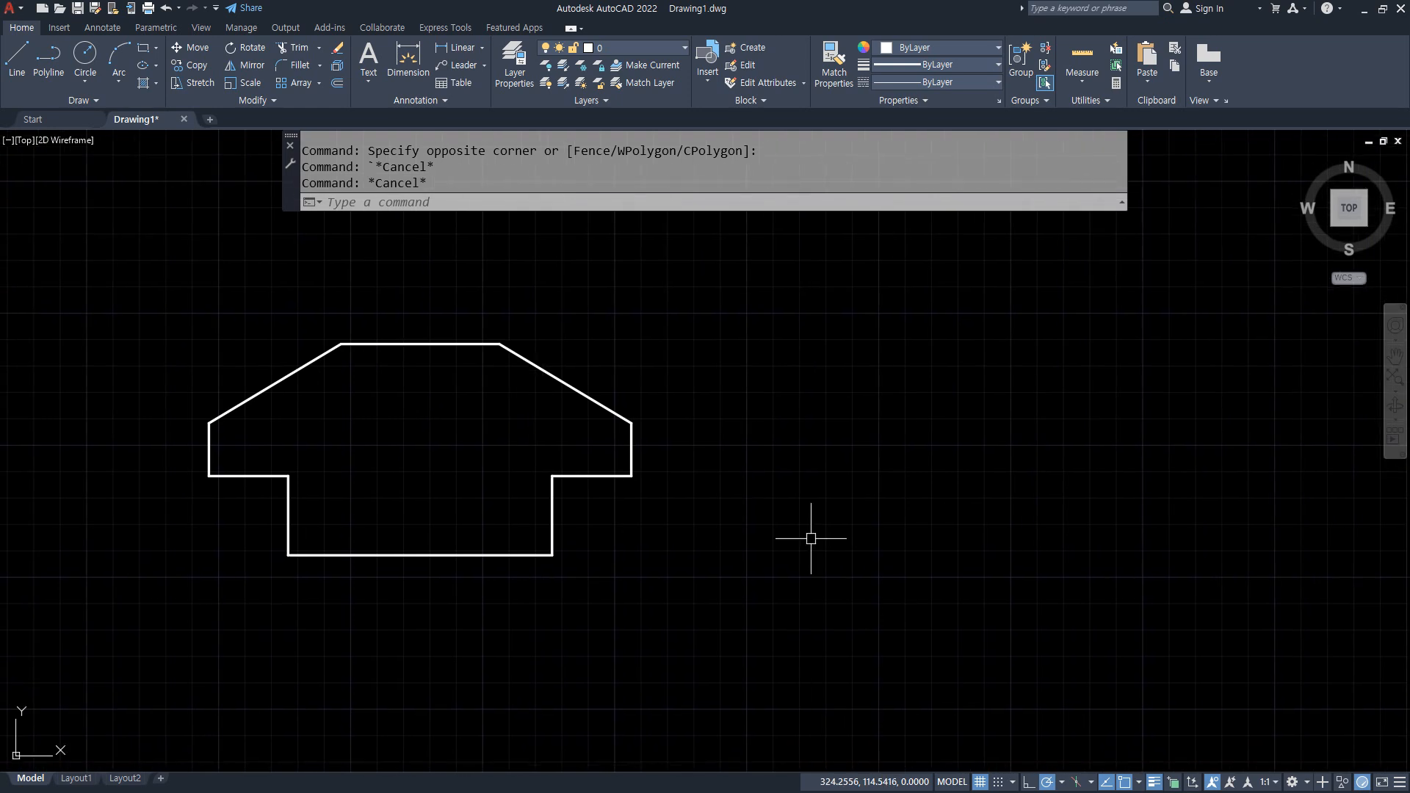
type("l")
key("Return")
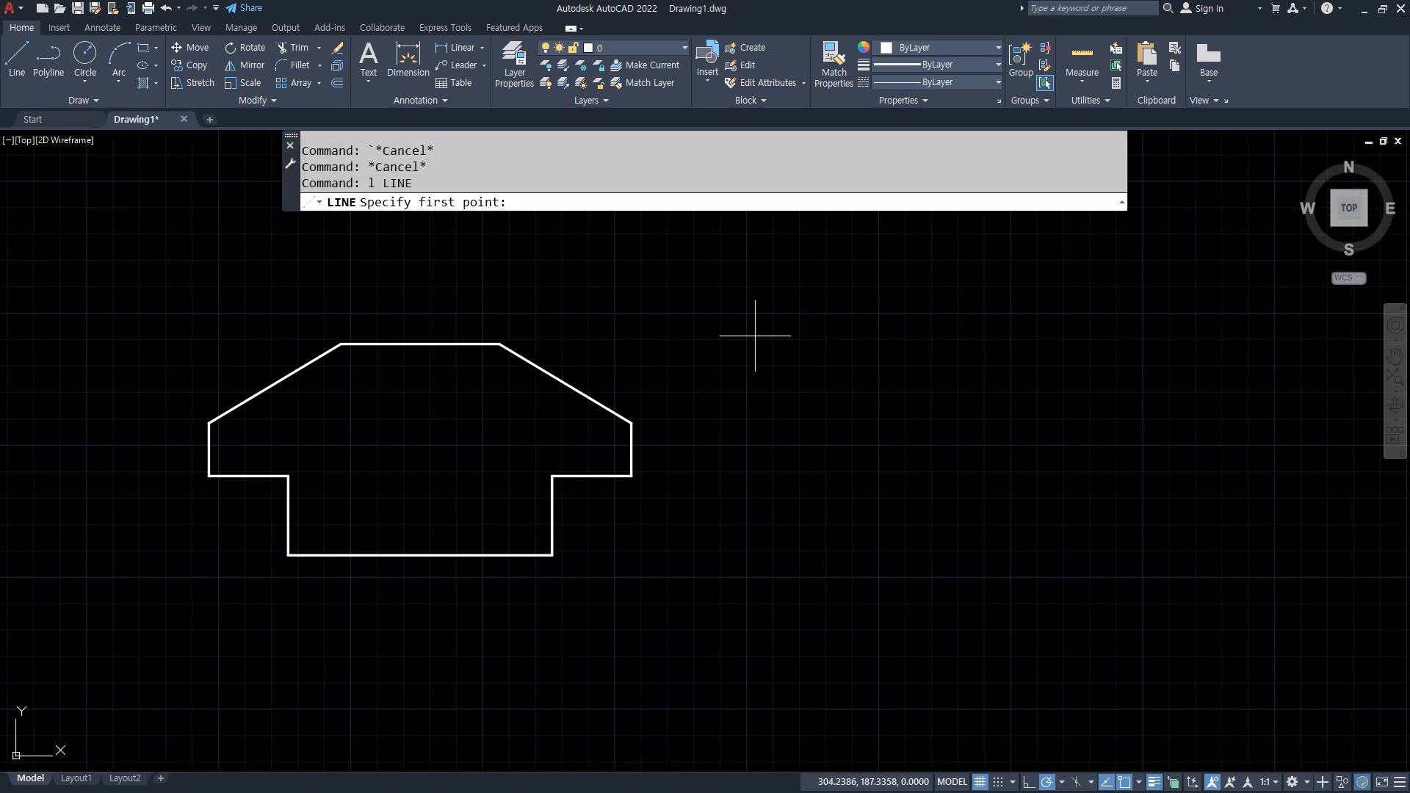
left_click(745, 244)
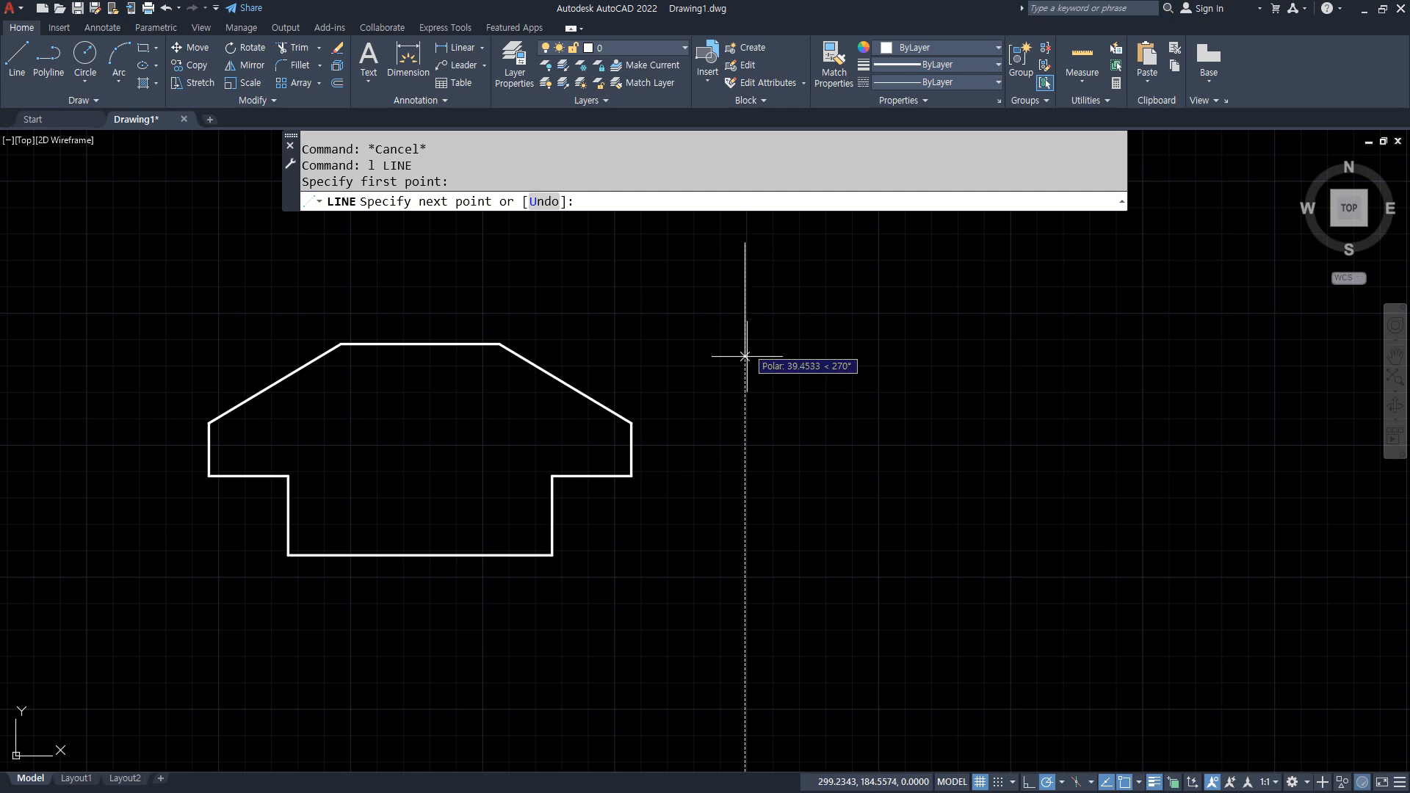
left_click(745, 566)
left_click(1271, 566)
key("Return")
- Offset the new vertical line 160 to the right
middle_click_drag(864, 419, 577, 421)
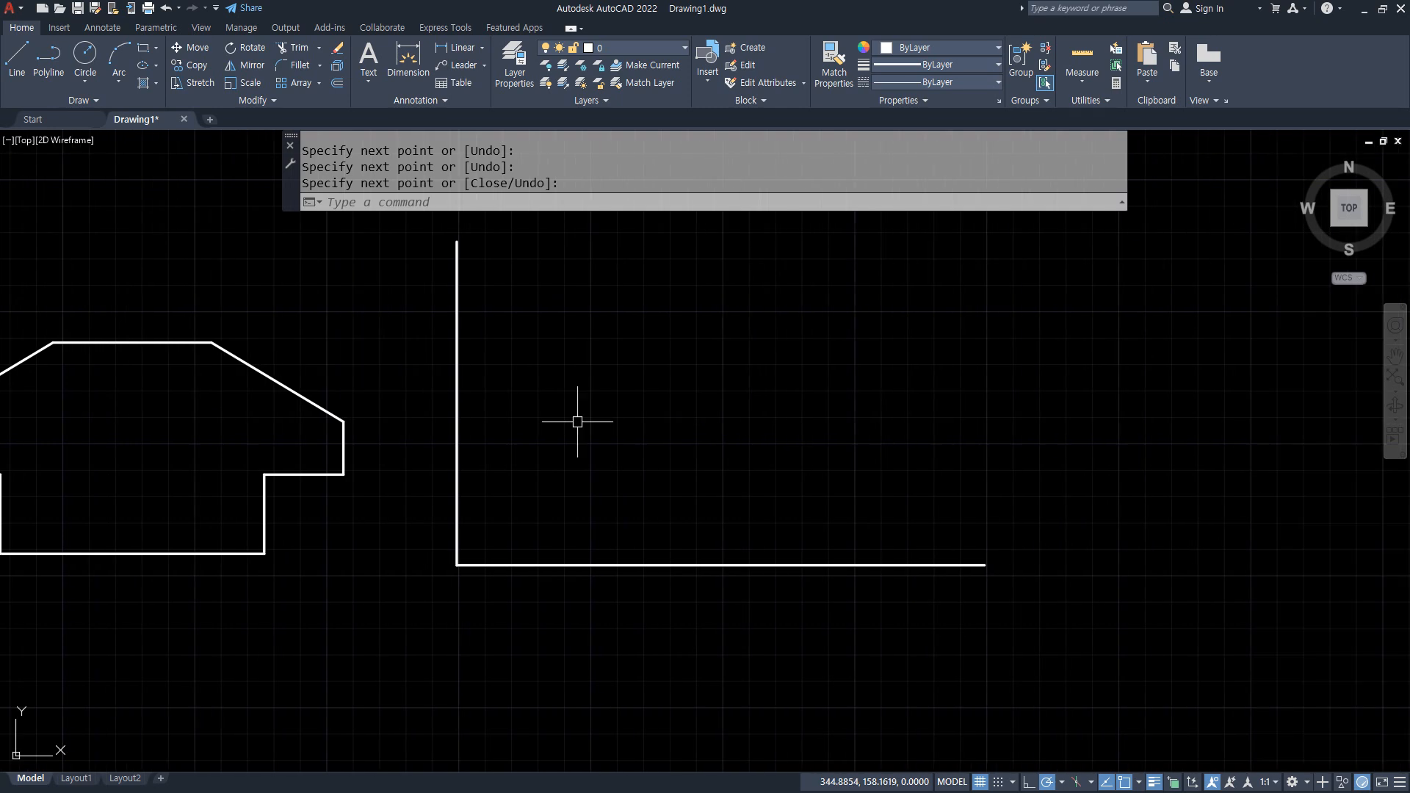
type("o")
key("Return")
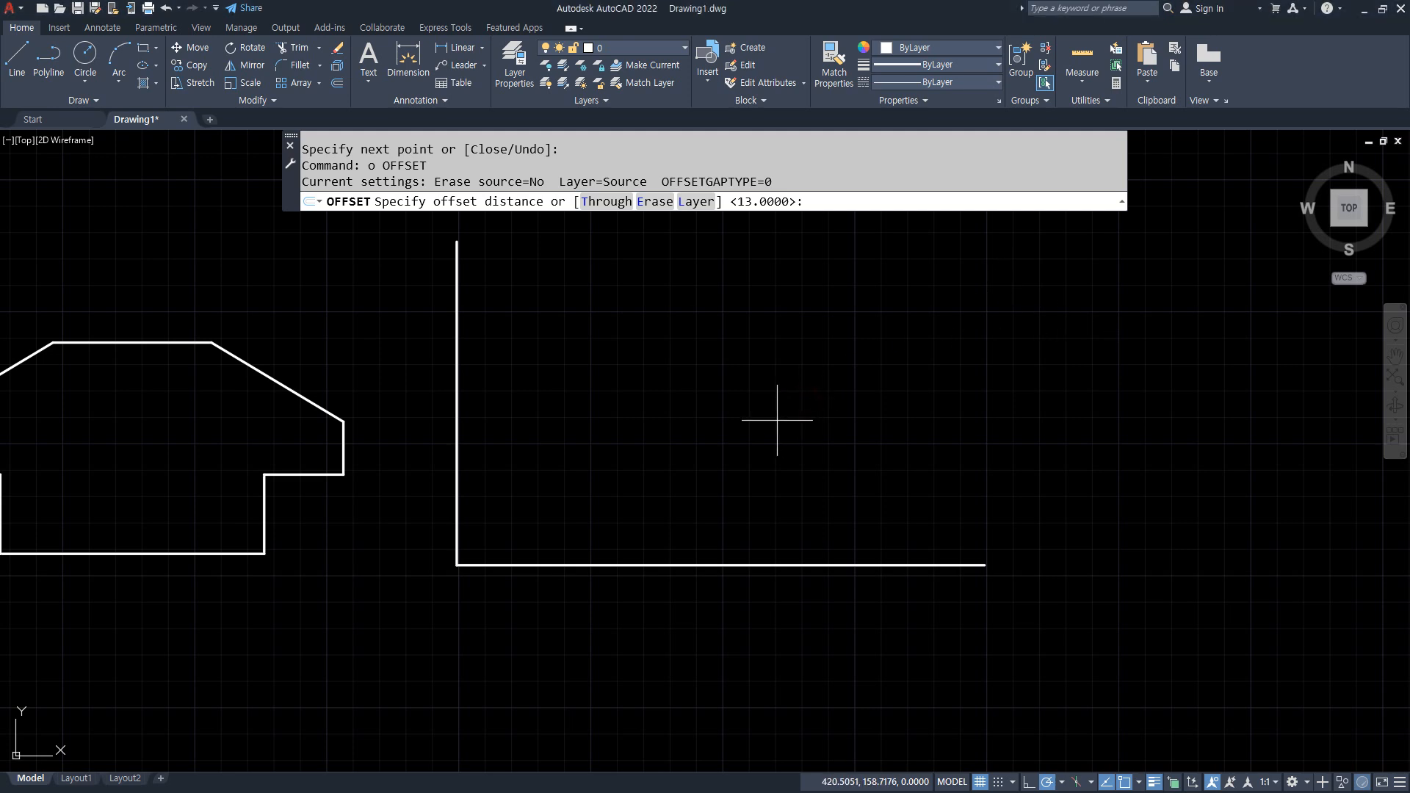
type("160")
key("Return")
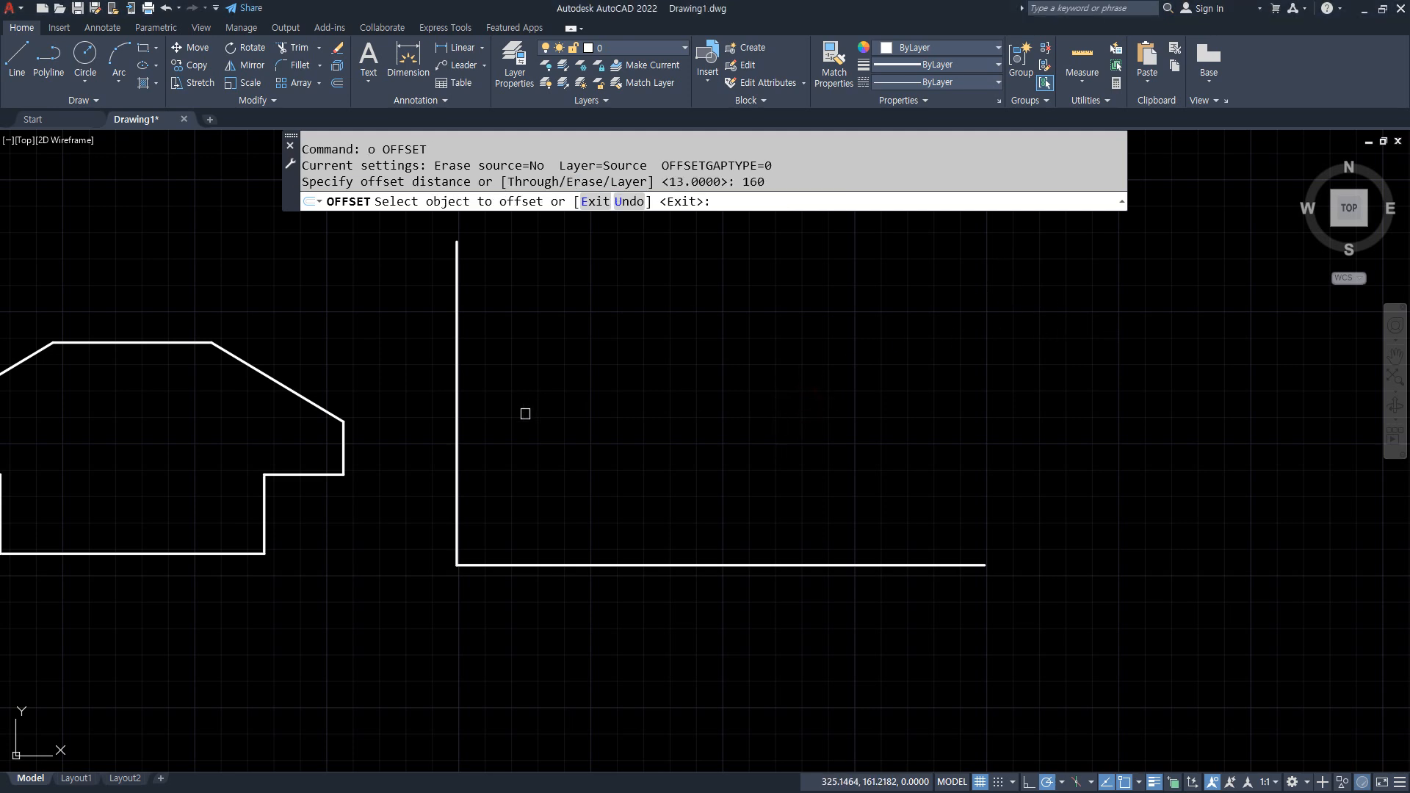
left_click(456, 440)
left_click(616, 440)
key("Return")
- Offset the horizontal base line 80 upward
key("Return")
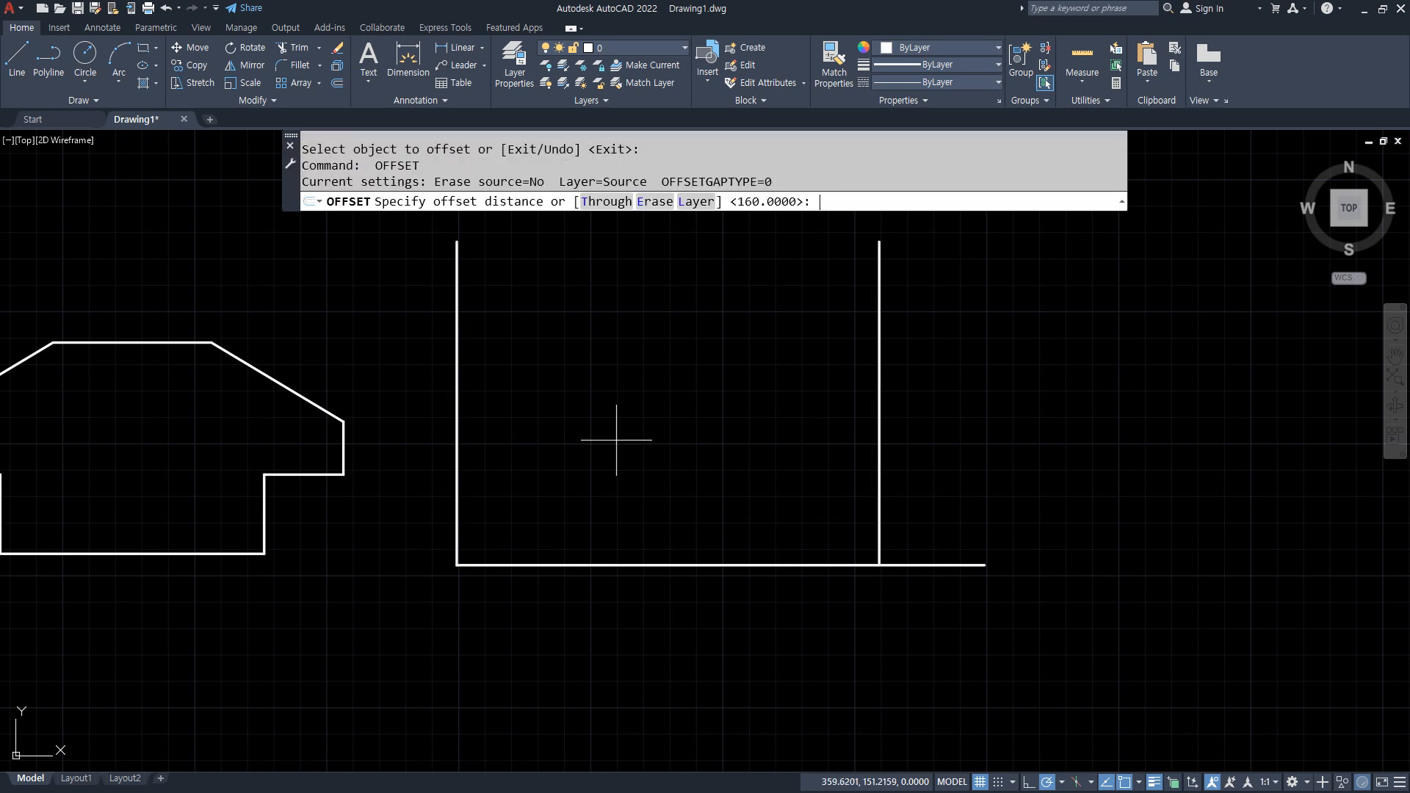
type("80")
key("Return")
left_click(629, 565)
left_click(649, 508)
key("Return")
- Trim the overhanging line ends to leave a closed 160 by 80 rectangle
type("tr")
key("Return")
left_click(920, 597)
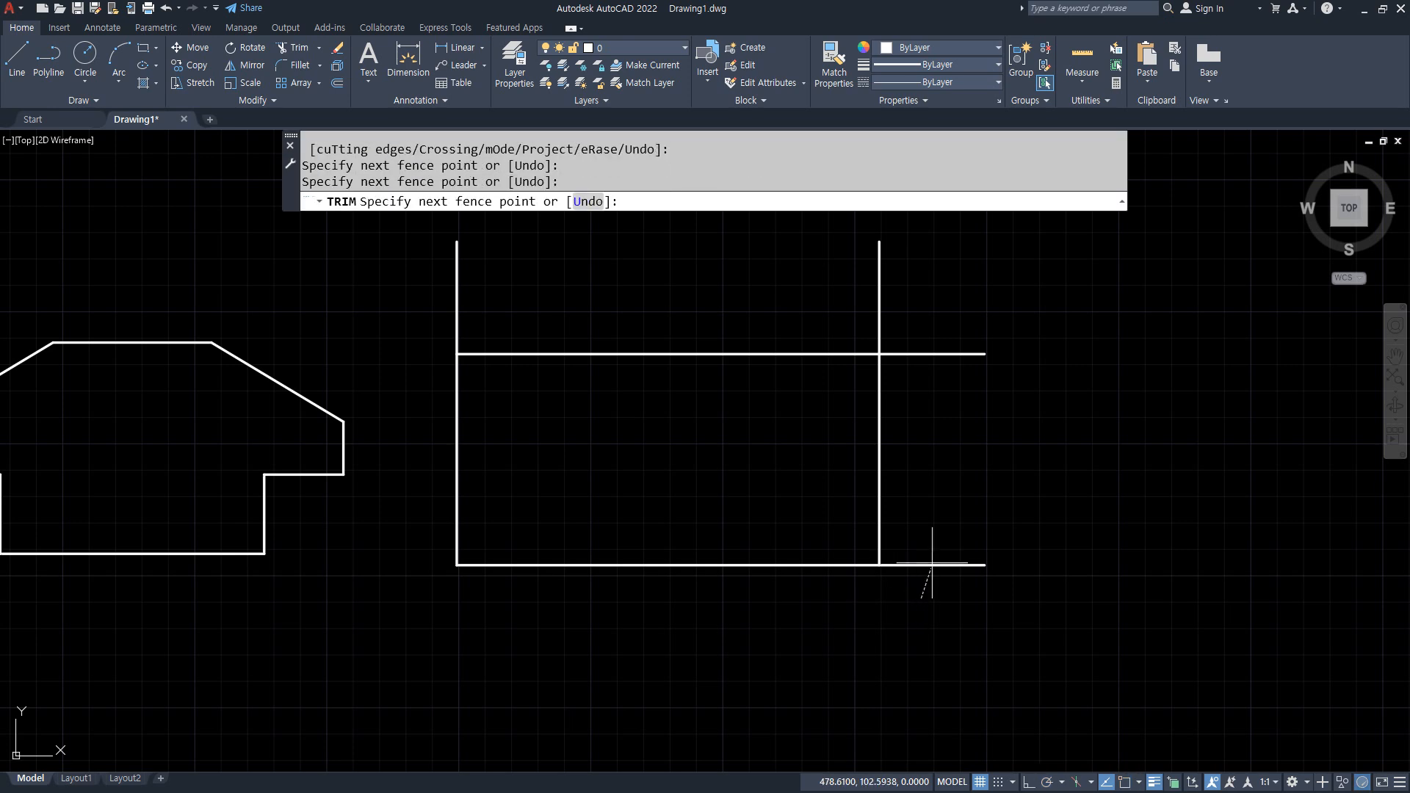
left_click(942, 305)
left_click(958, 326)
left_click(431, 337)
key("Return")
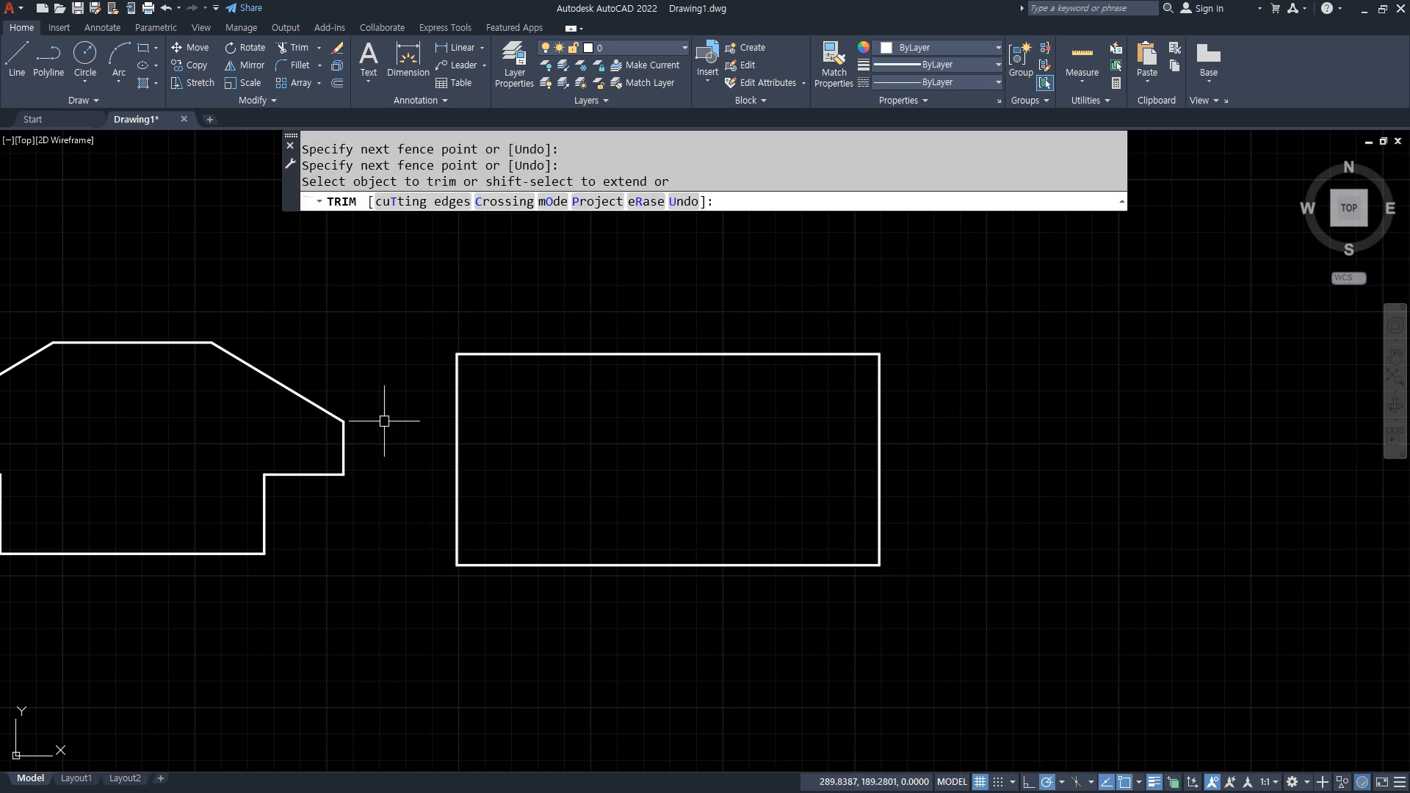
key("Return")
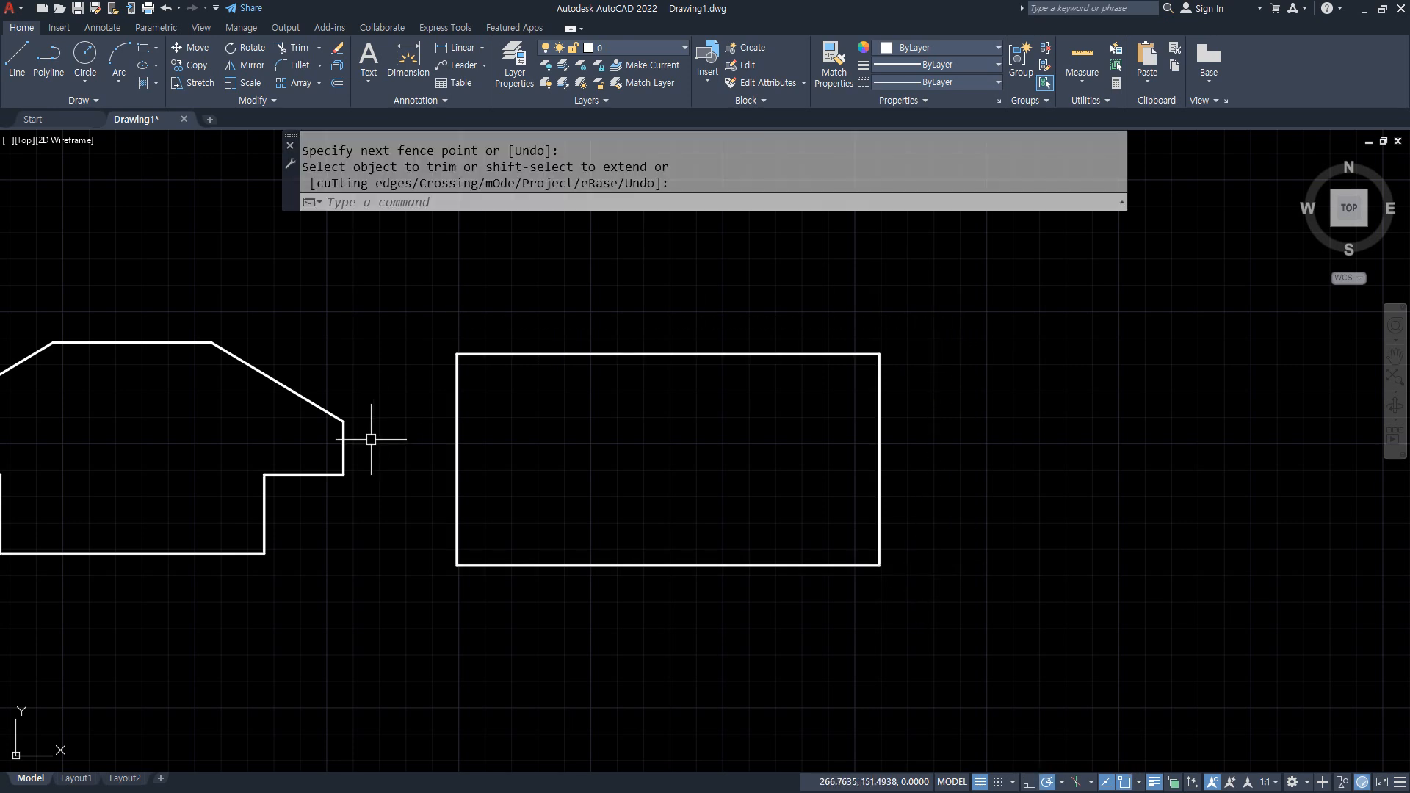
type("`")
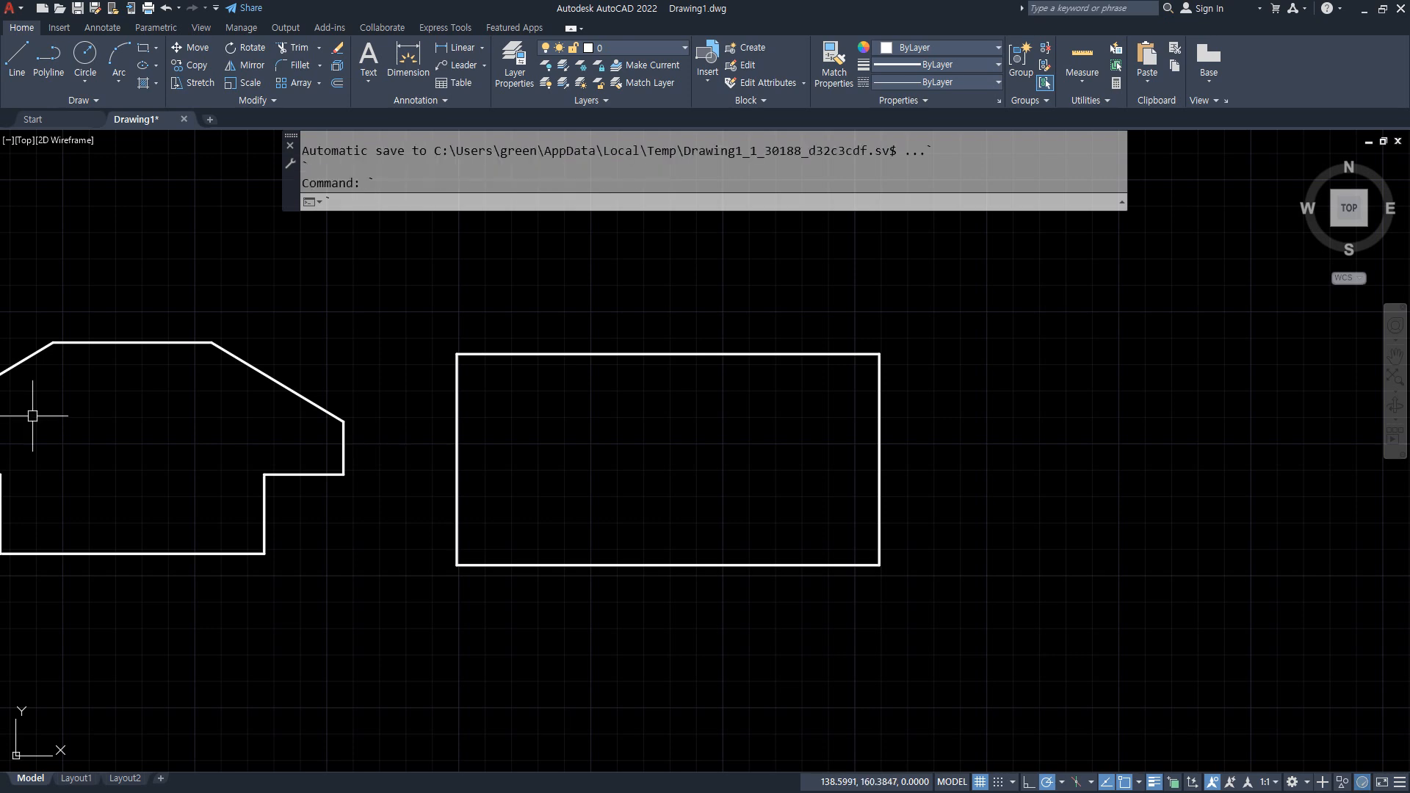
mouse_move(0, 48)
left_mouse_down()
mouse_move(345, 46)
mouse_move(679, 8)
left_mouse_up()
key("ctrl+grave")
mouse_move(495, 529)
left_mouse_down()
mouse_move(427, 451)
mouse_move(486, 504)
left_mouse_up()
mouse_move(925, 487)
left_mouse_down()
mouse_move(874, 442)
mouse_move(930, 481)
left_mouse_up()
left_click_drag(444, 465, 572, 465)
left_click_drag(507, 393, 506, 456)
mouse_move(500, 402)
left_mouse_down()
mouse_move(549, 420)
mouse_move(540, 437)
left_mouse_up()
mouse_move(886, 461)
left_mouse_down()
mouse_move(883, 401)
mouse_move(896, 404)
mouse_move(852, 419)
mouse_move(872, 443)
left_mouse_up()
key("Escape")
left_click_drag(475, 23, 0, 139)
left_click(557, 507)
scroll(579, 539, "up", 2)
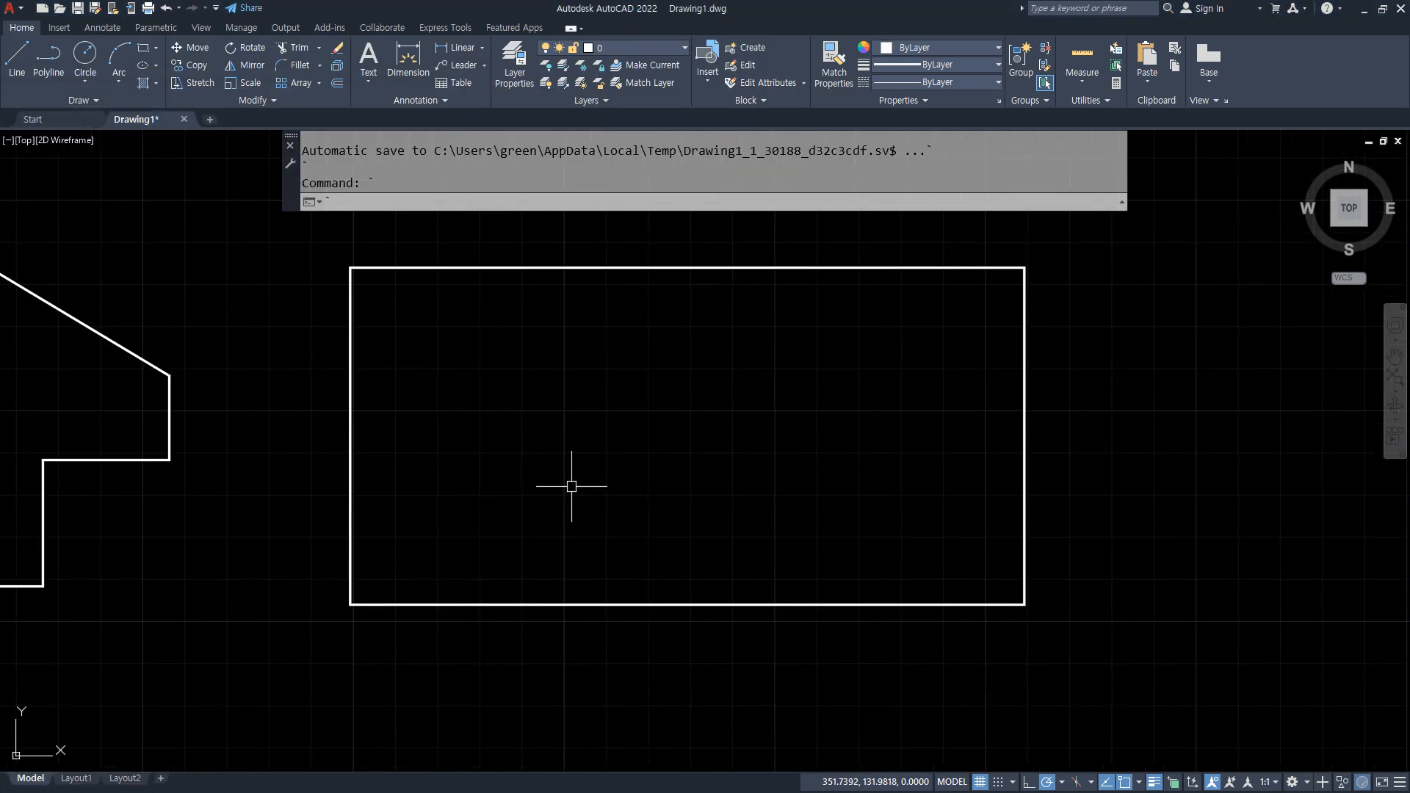
type("o")
key("Return")
type("`o")
key("Escape")
key("Escape")
- Offset the left, bottom and right edges of the rectangle 30 inward
type("o")
key("Return")
type("30")
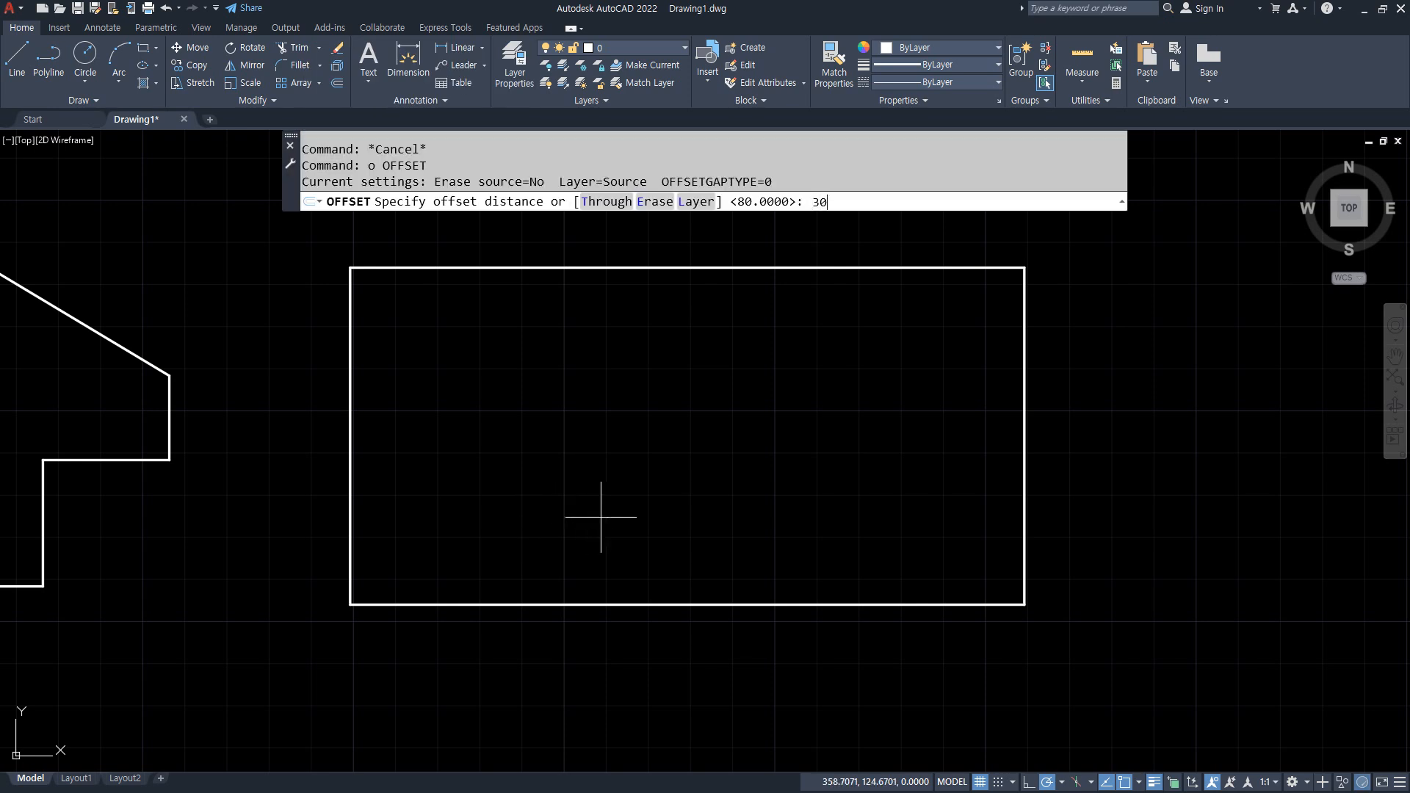
key("Return")
left_click(348, 529)
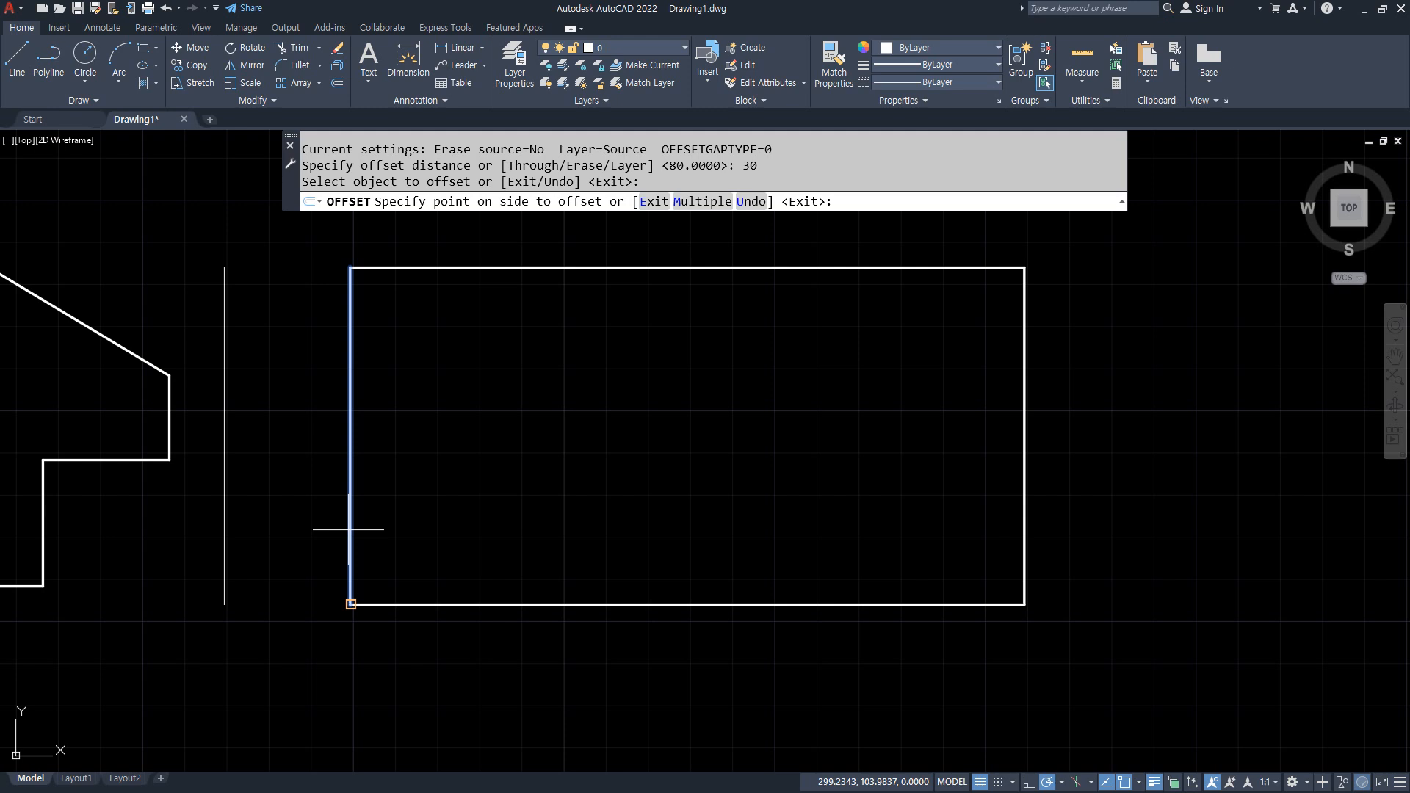
left_click(536, 506)
left_click(552, 604)
left_click(554, 528)
left_click(1028, 526)
left_click(918, 527)
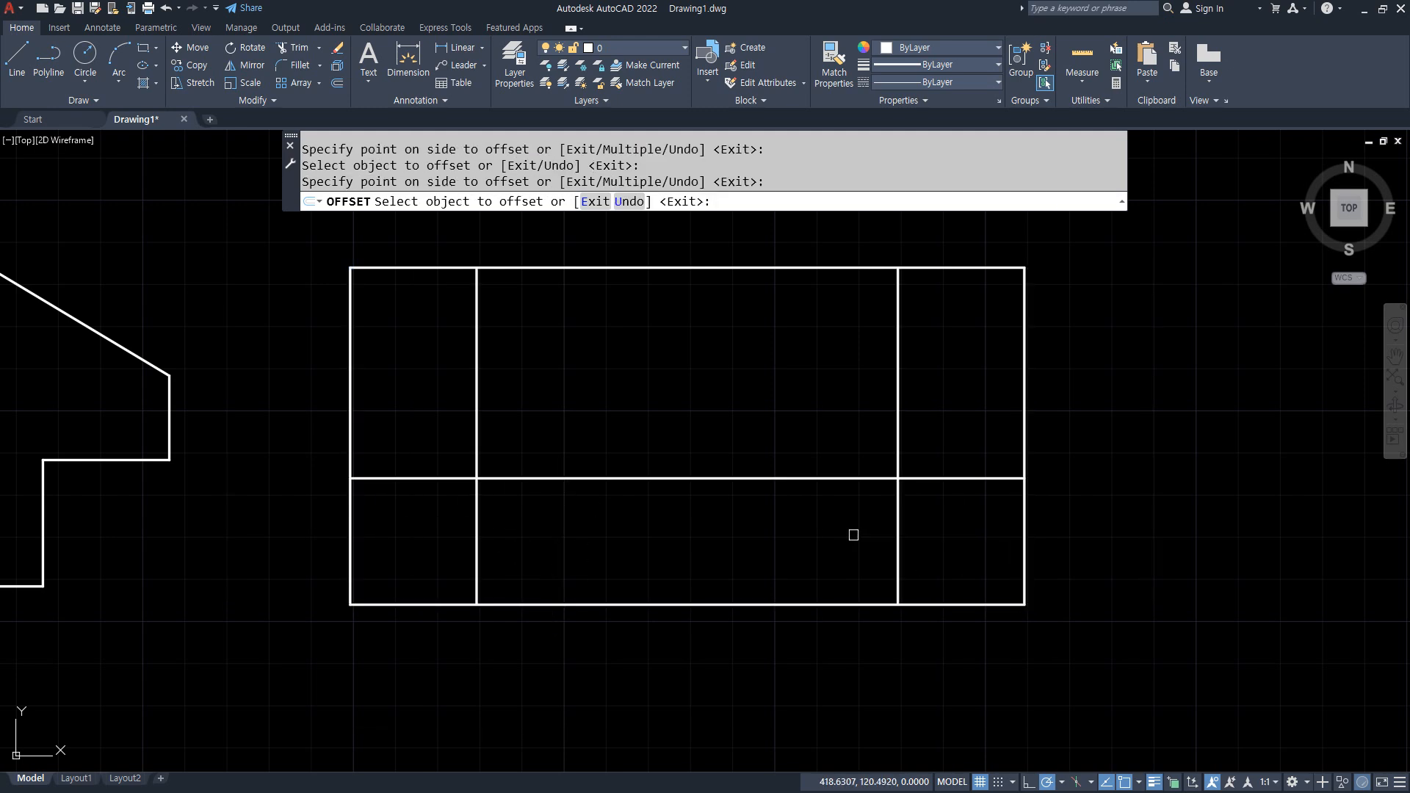
key("Return")
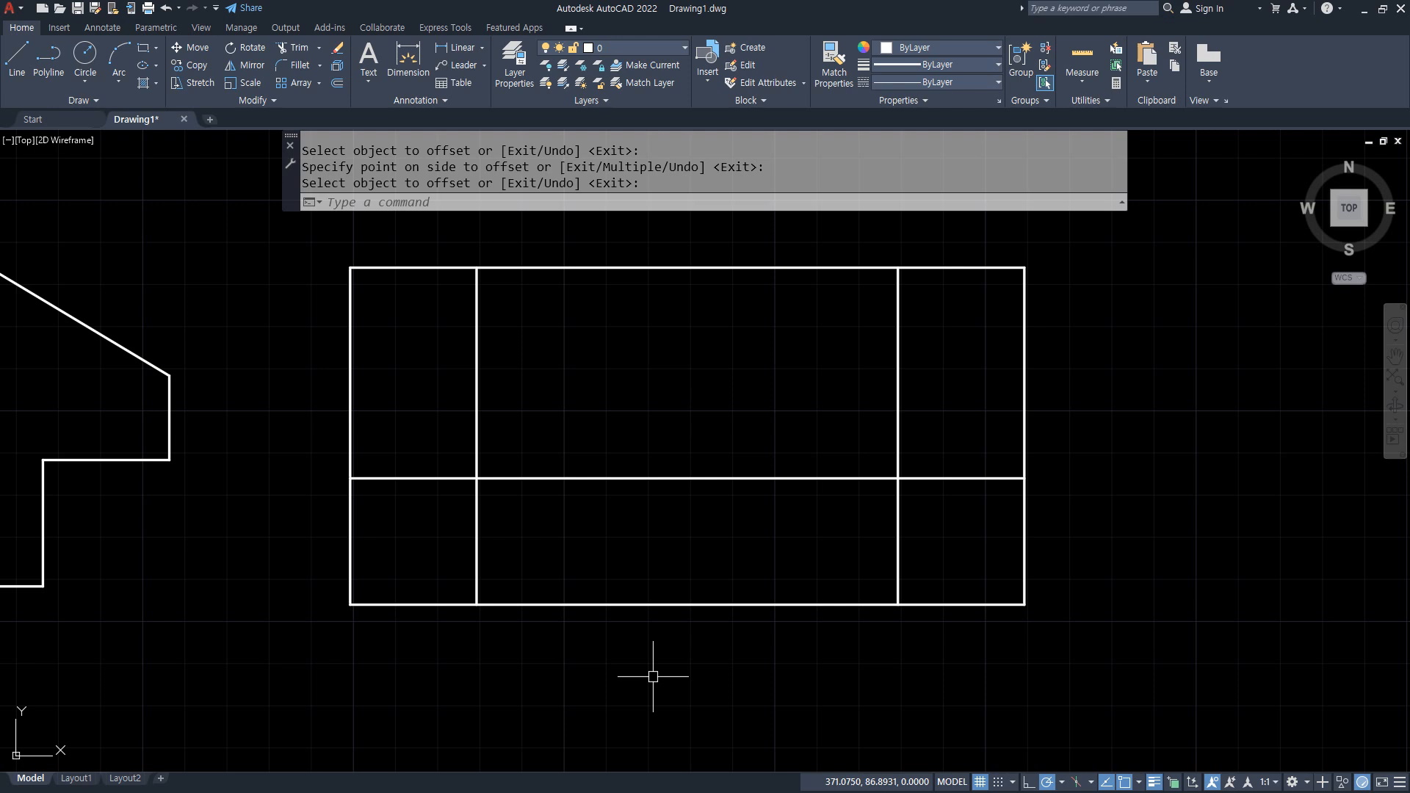
- Trim the offset lines and outer edges to cut the two lower corners out of the 160 by 80 rectangle
type("tr")
key("Return")
left_click_drag(443, 379, 599, 506)
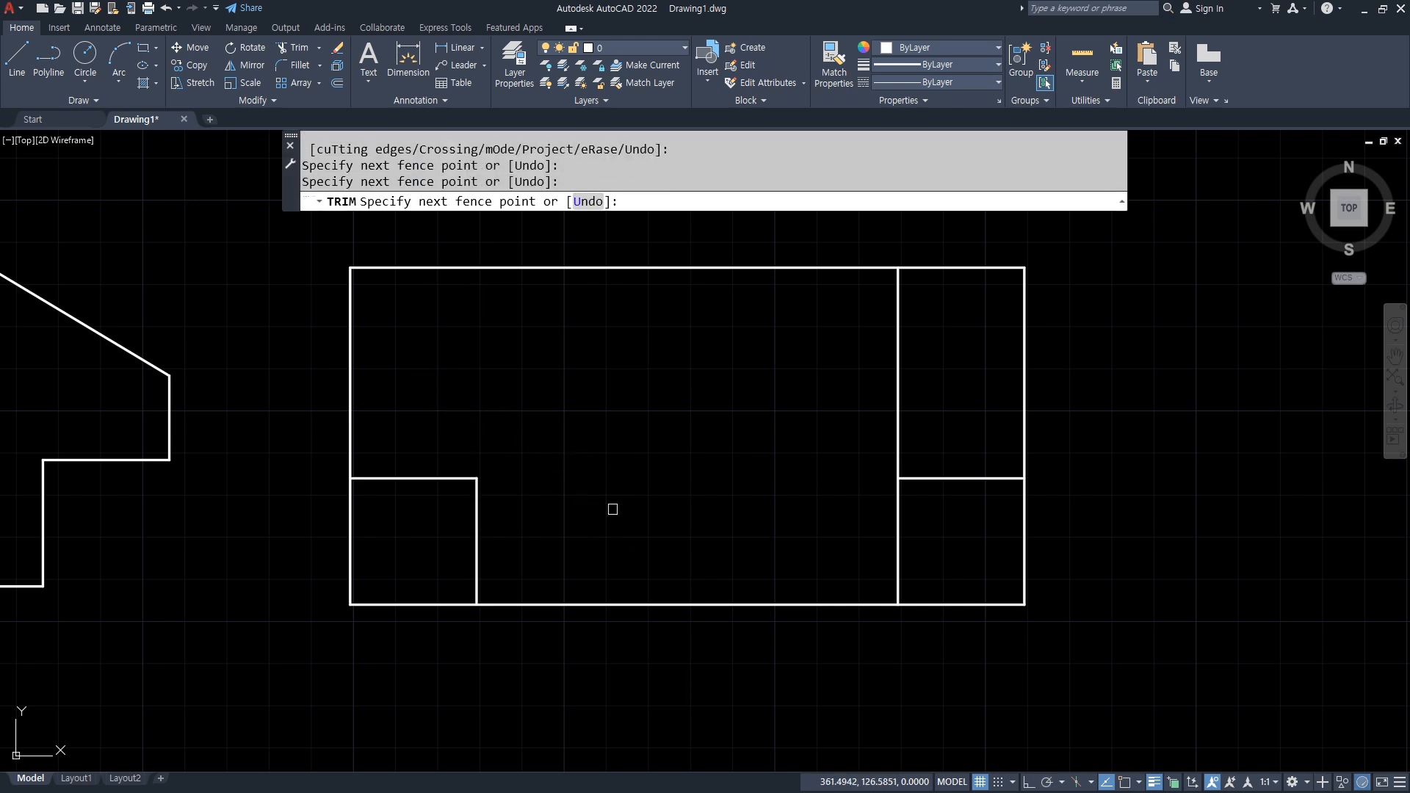
left_click_drag(915, 365, 840, 403)
left_click_drag(1047, 540, 989, 622)
left_click_drag(327, 514, 450, 651)
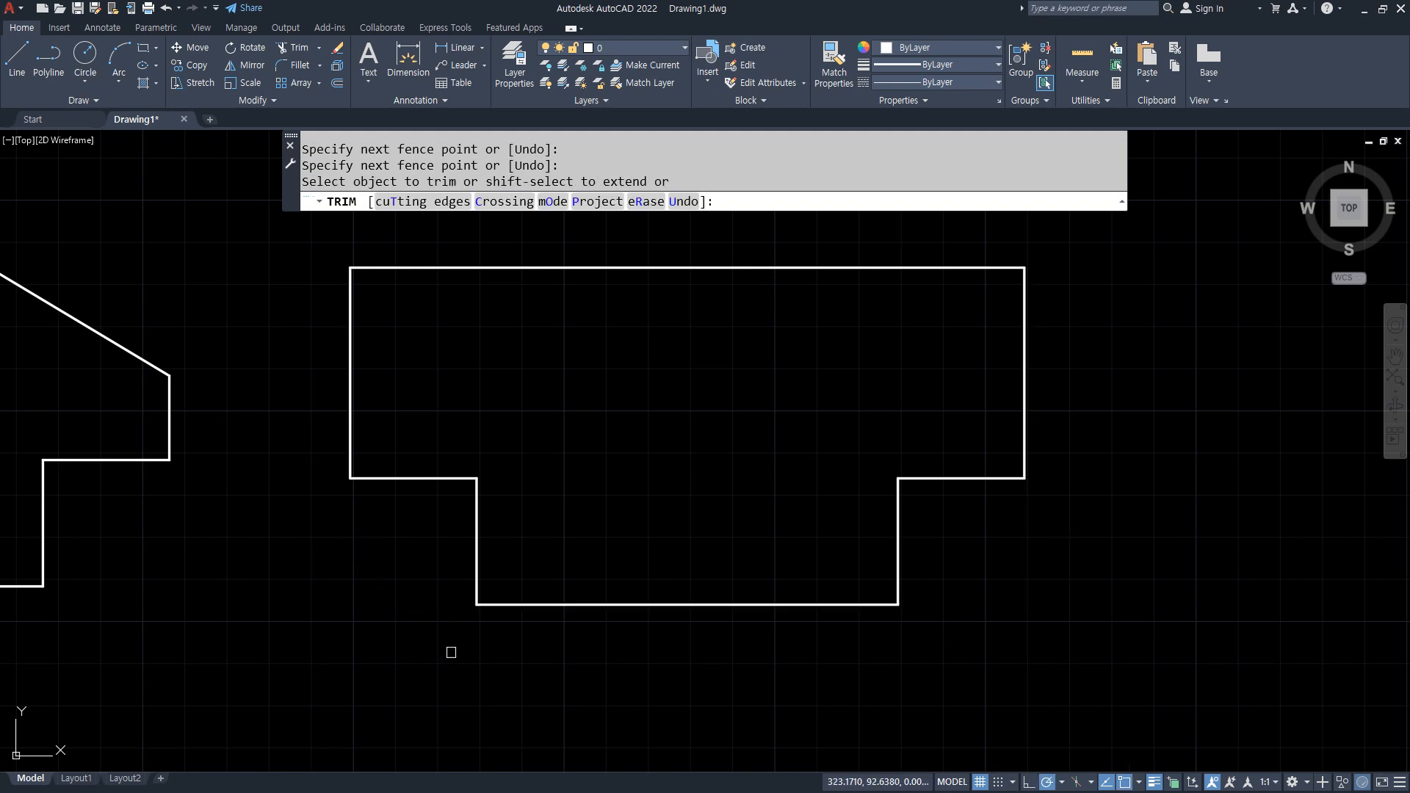
key("Return")
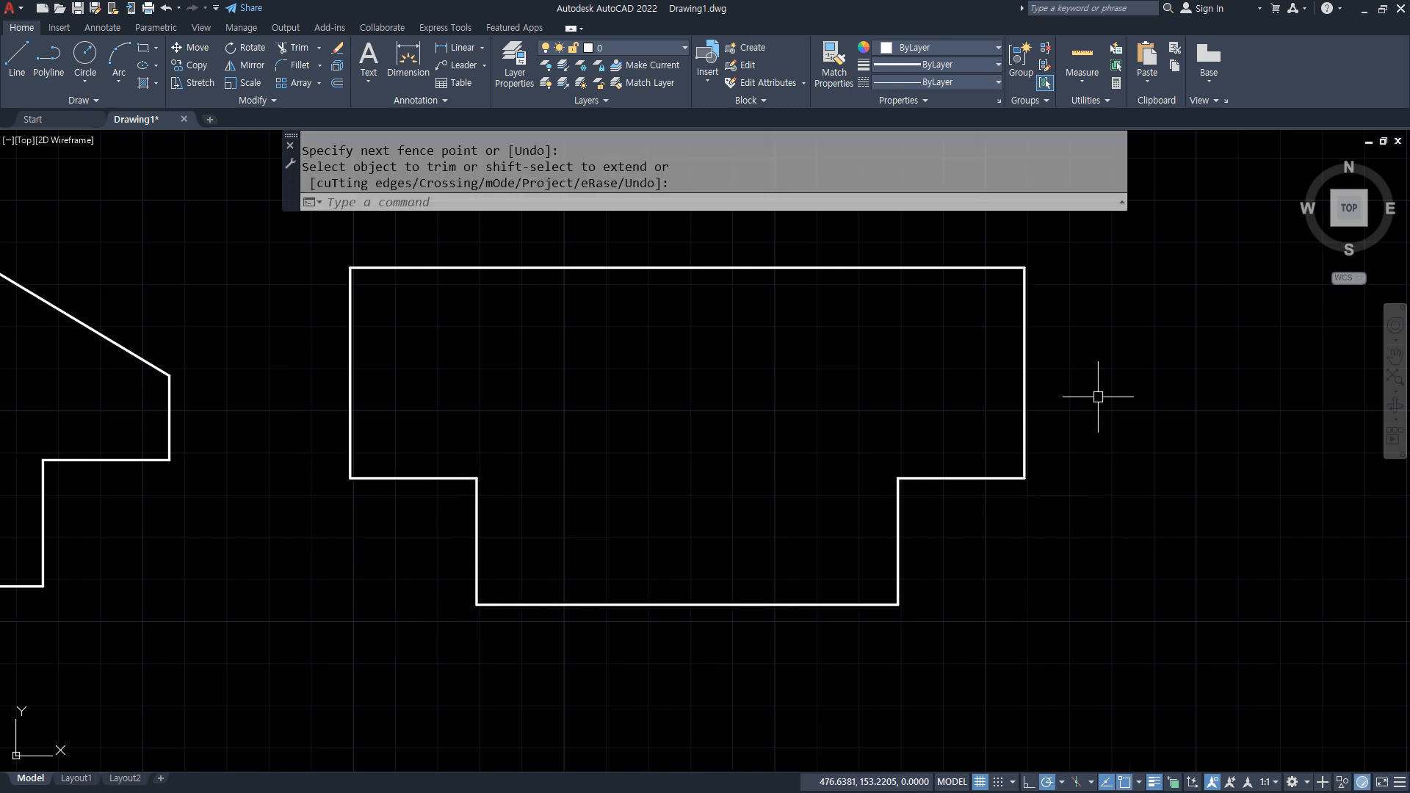
- Examine the reference drawing in the browser for the dimensions of the plate's sloped upper corners
key("alt+Tab")
mouse_move(650, 357)
left_mouse_down()
mouse_move(543, 318)
mouse_move(522, 292)
mouse_move(521, 344)
mouse_move(476, 412)
mouse_move(487, 429)
left_mouse_up()
left_click_drag(391, 441, 1021, 441)
left_click_drag(461, 354, 856, 355)
mouse_move(729, 362)
left_mouse_down()
mouse_move(727, 418)
mouse_move(740, 407)
left_mouse_up()
mouse_move(508, 292)
left_mouse_down()
mouse_move(512, 445)
mouse_move(596, 395)
left_mouse_up()
left_click_drag(577, 378, 598, 410)
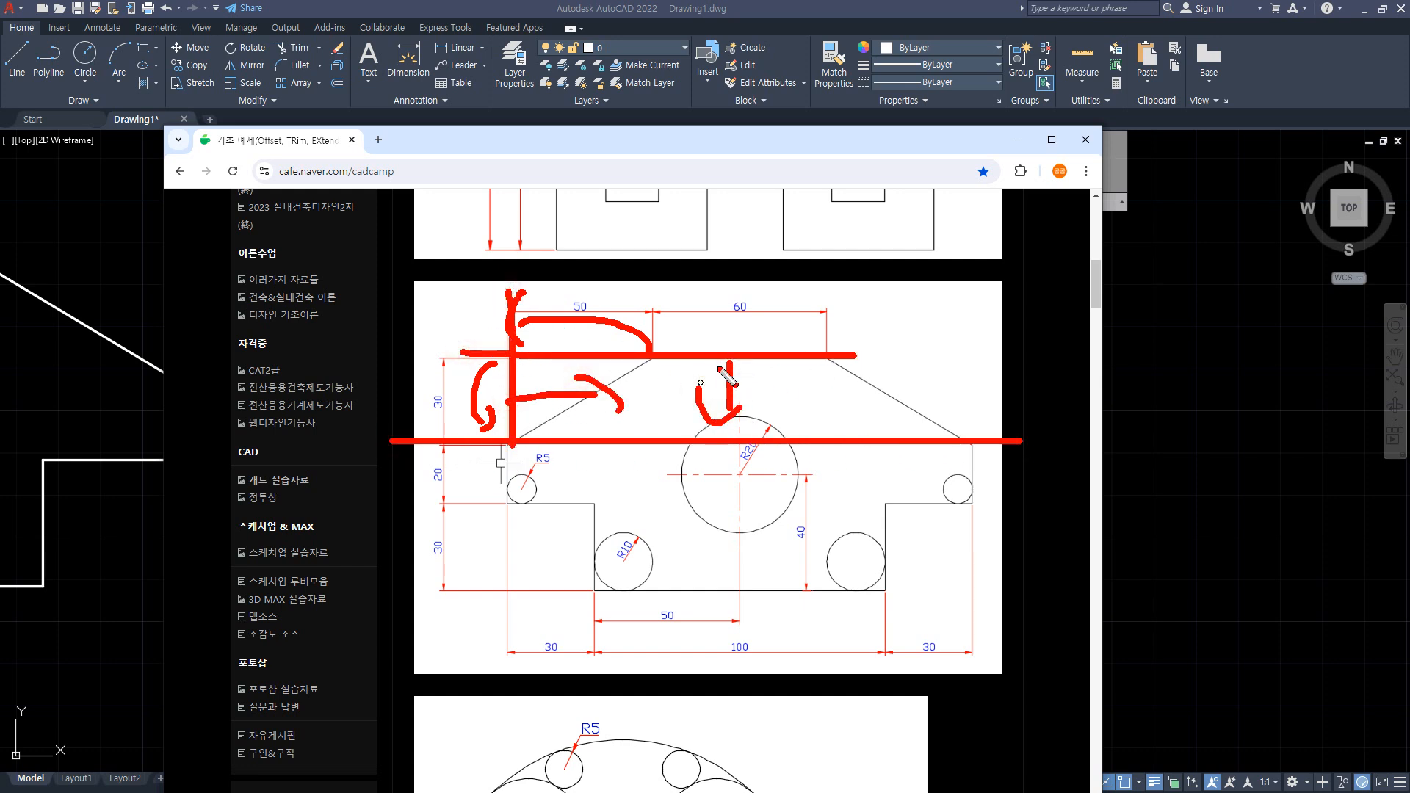
key("Escape")
left_click_drag(715, 137, 0, 192)
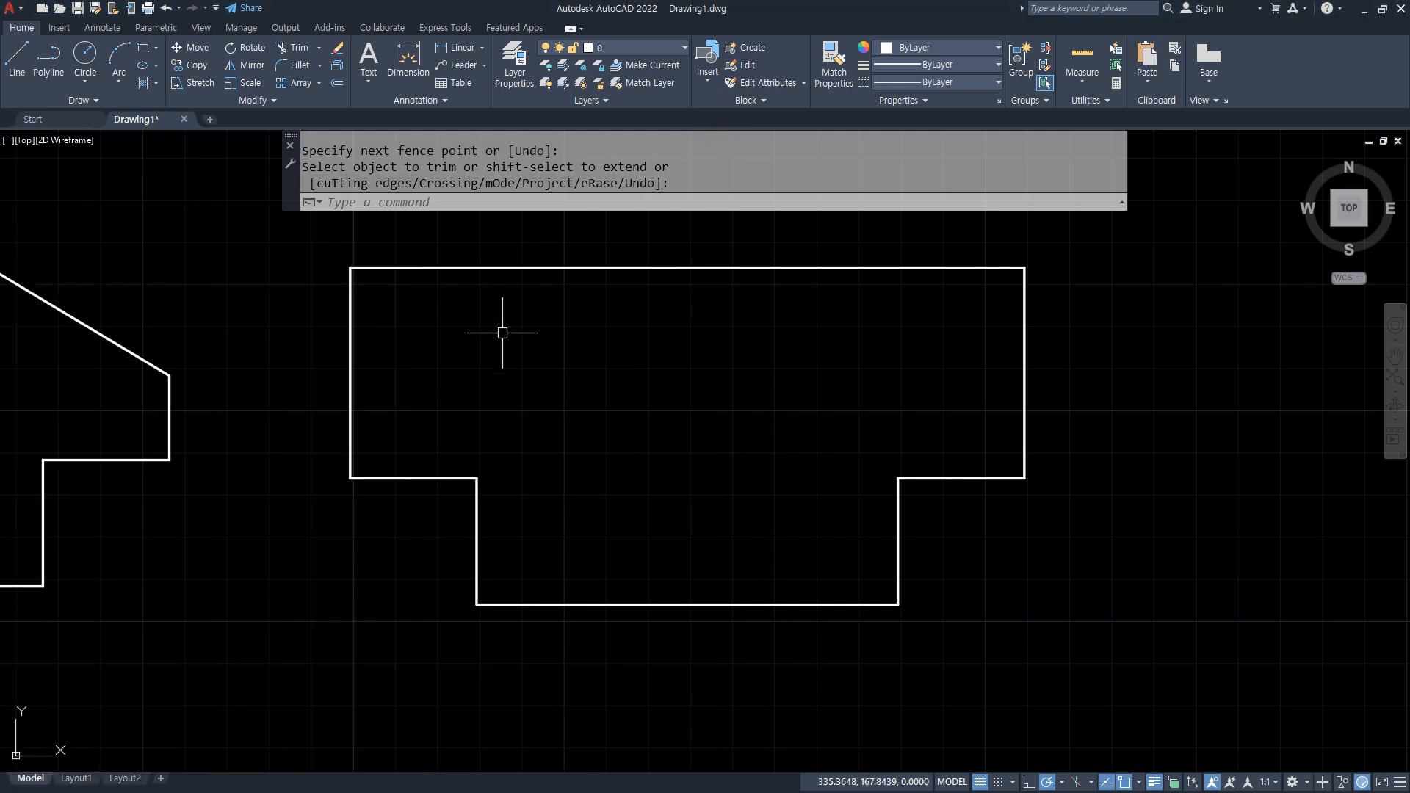
- Offset the plate's left and right outer edges 30 inward
type("o")
key("Return")
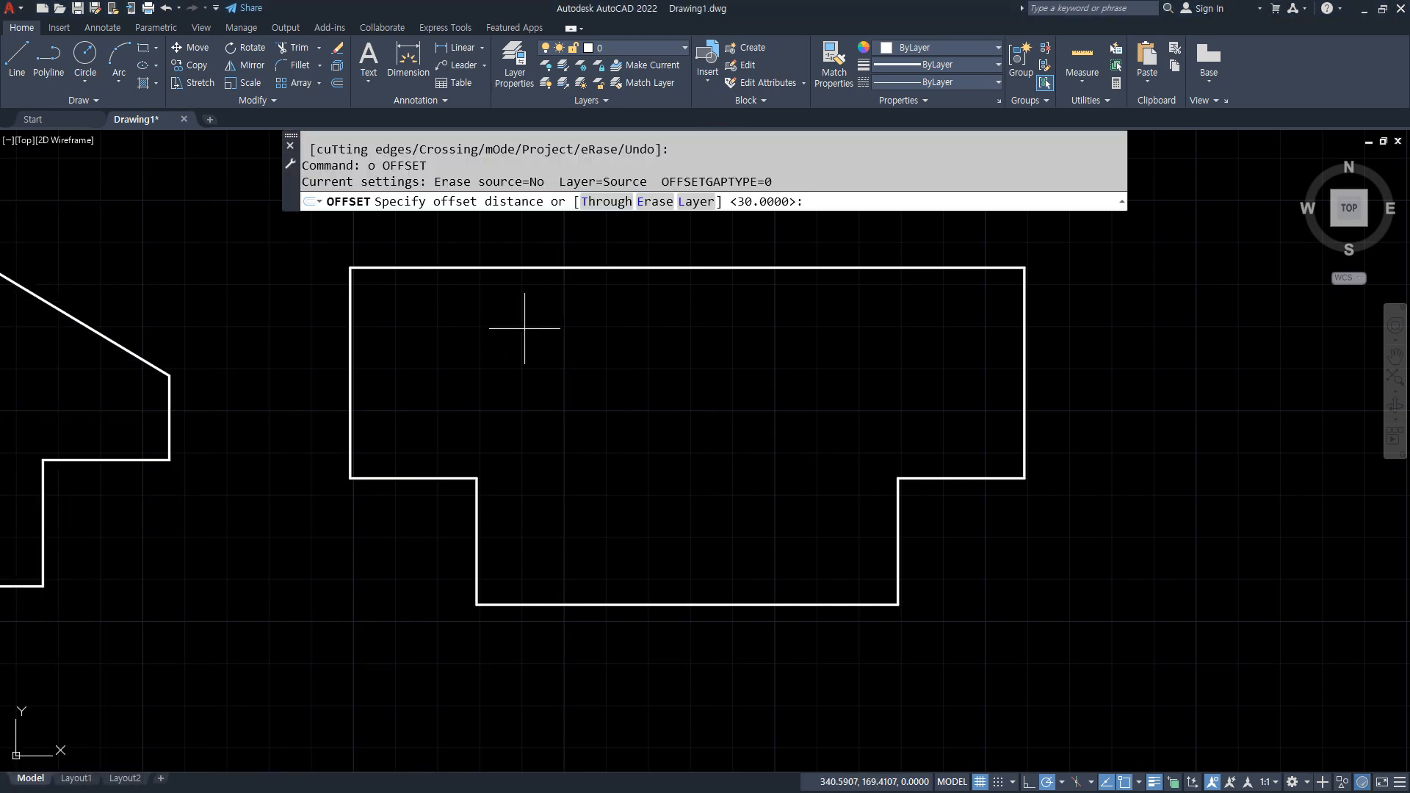
type("30")
key("Return")
left_click(351, 337)
left_click(475, 339)
left_click(1024, 348)
left_click(938, 356)
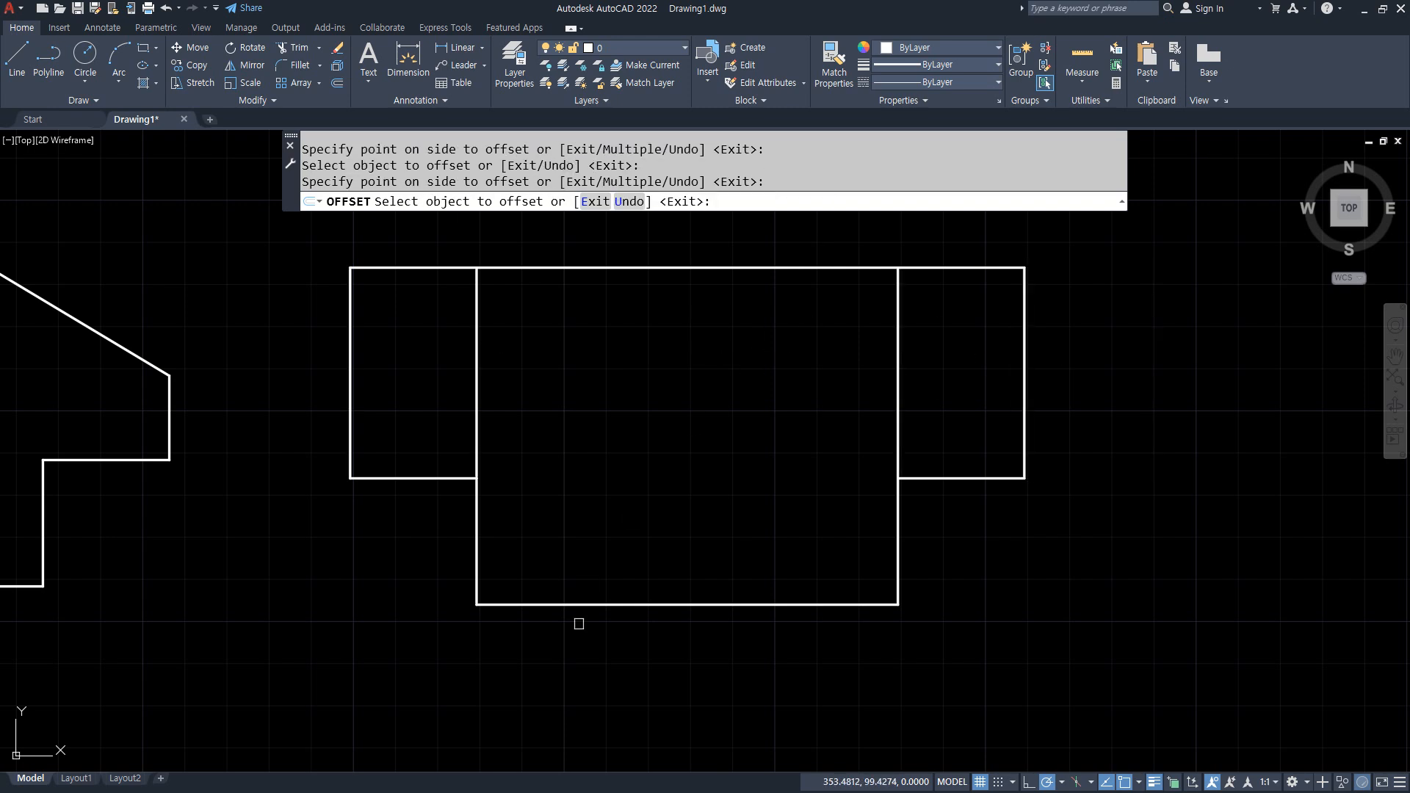
key("Return")
key("Return")
type("50")
key("Return")
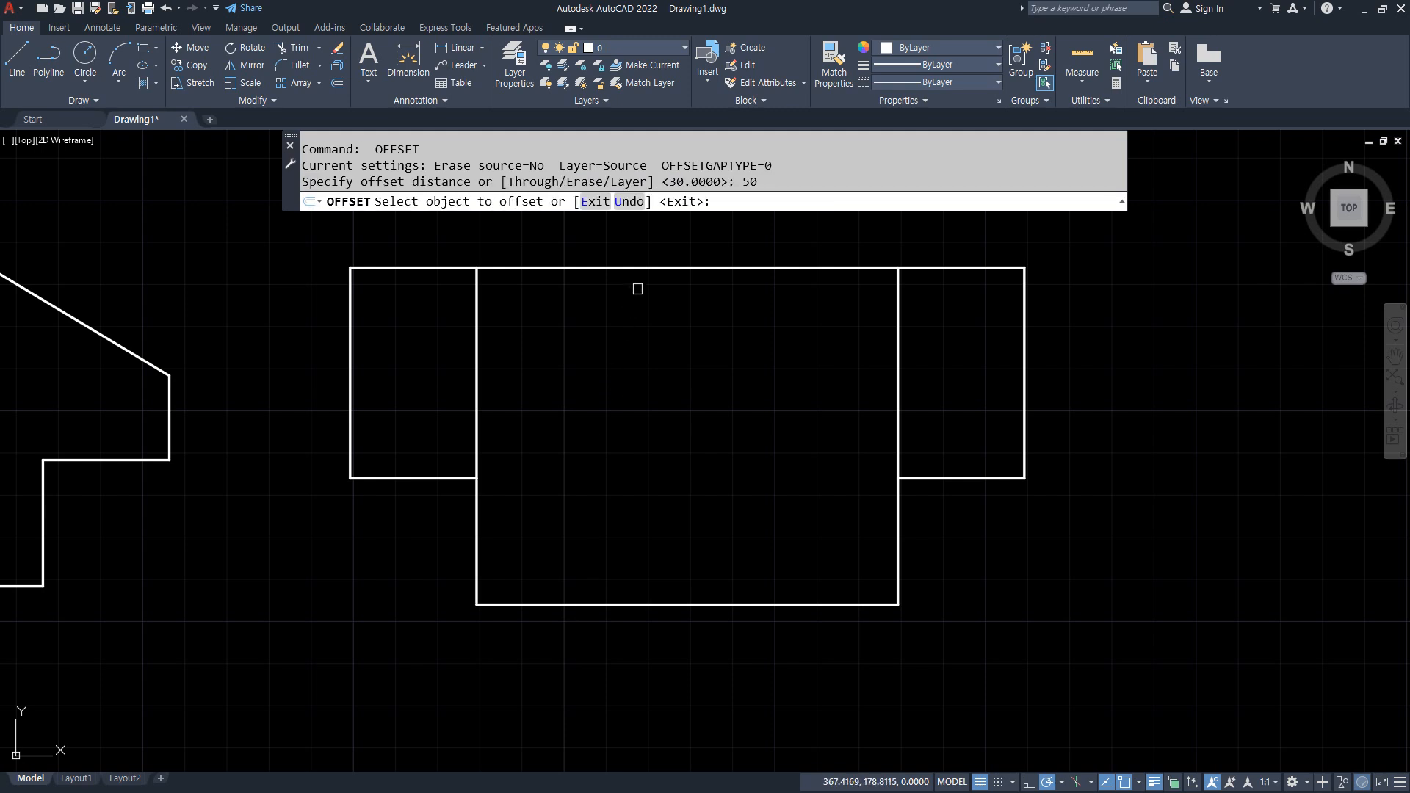
key("Escape")
- Erase the two vertical lines offset 30 inward from the outer edges
left_click(932, 396)
left_click(436, 342)
type("e")
key("Return")
- Offset the plate's left and right outer edges 50 inward
type("o")
key("Return")
type("50")
key("Return")
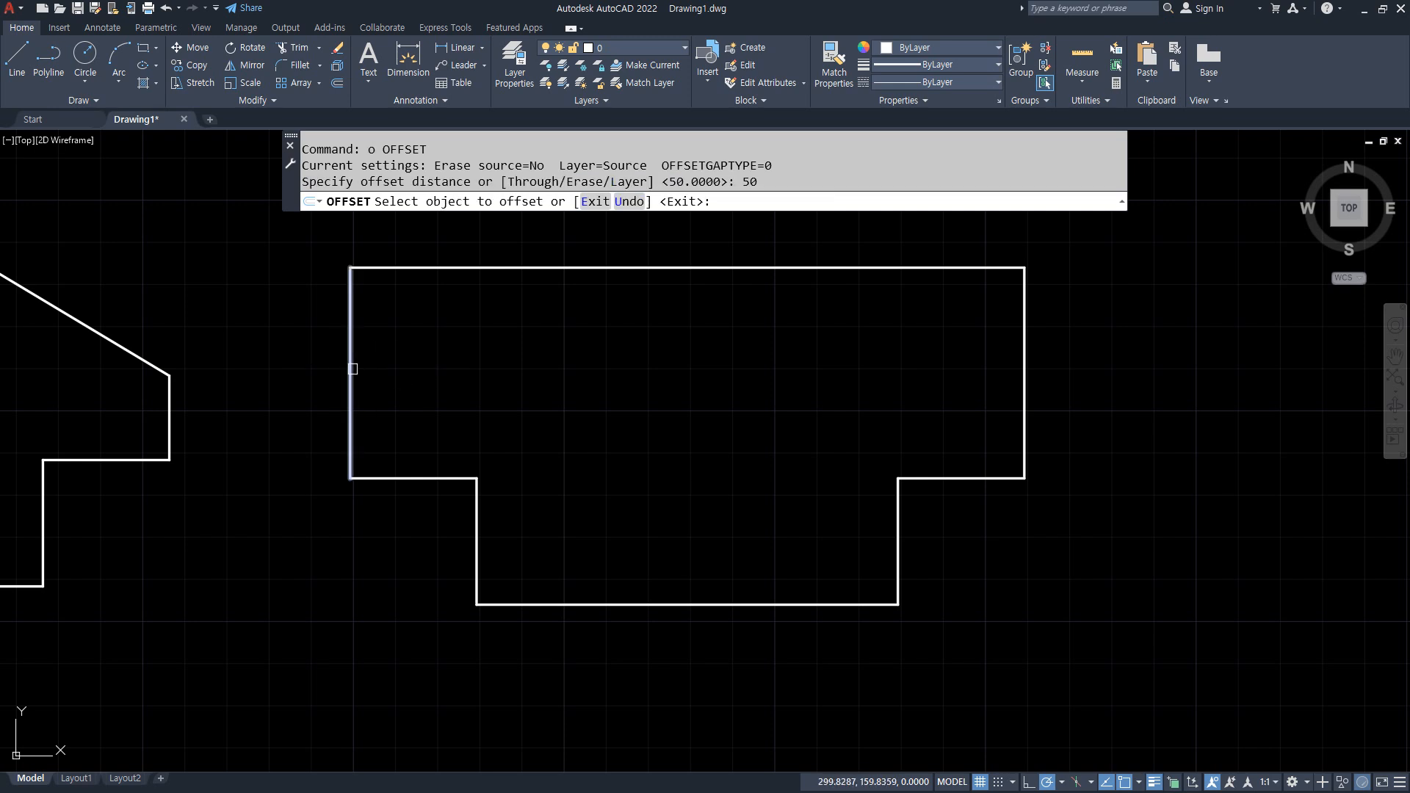
left_click(349, 368)
left_click(555, 370)
left_click(1025, 394)
left_click(653, 396)
key("Return")
- Offset the plate's top edge 30 downward
key("Return")
type("30")
key("Return")
left_click(649, 268)
left_click(652, 356)
key("Return")
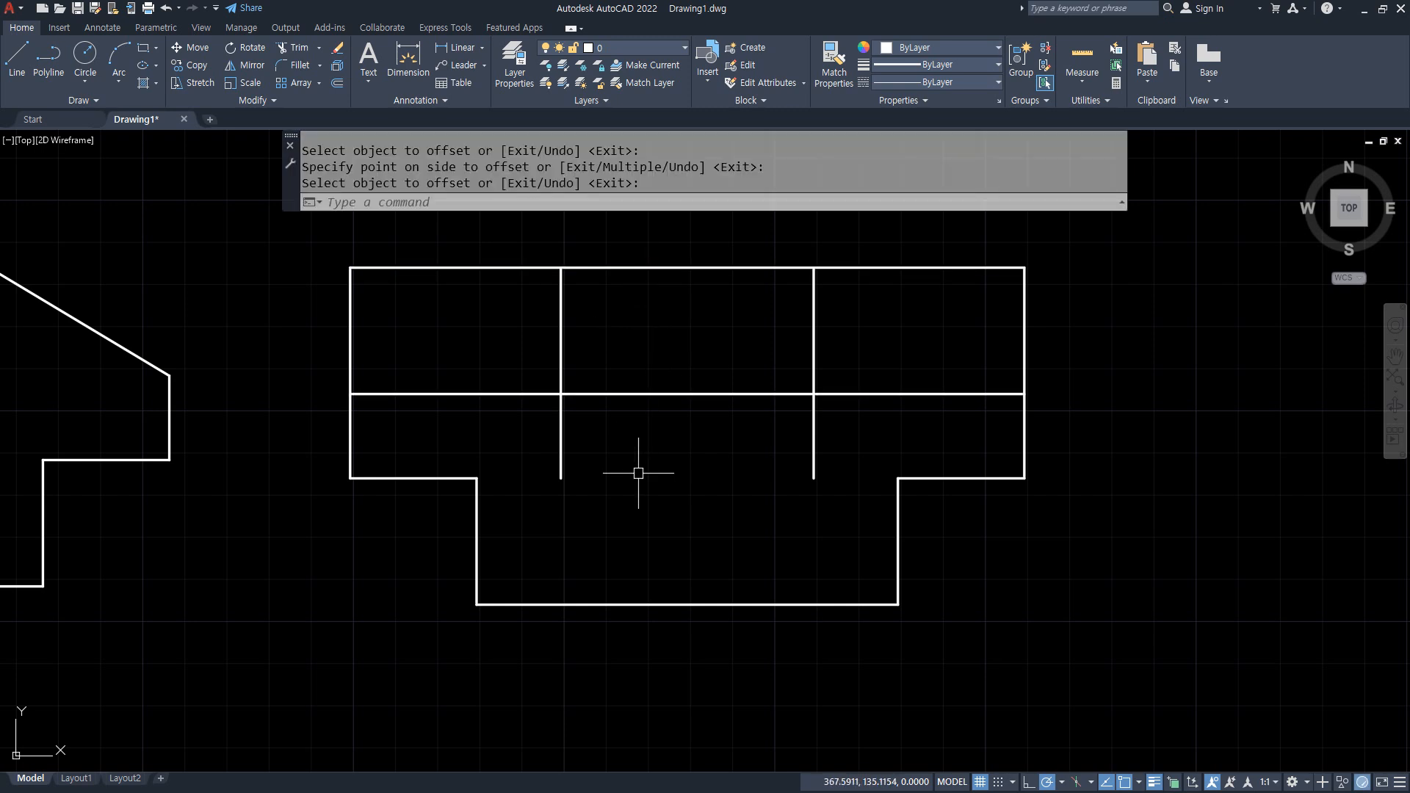
- Trim away the outer edge segments at the plate's upper-left and upper-right corners
type("tr")
key("Return")
left_click(1089, 355)
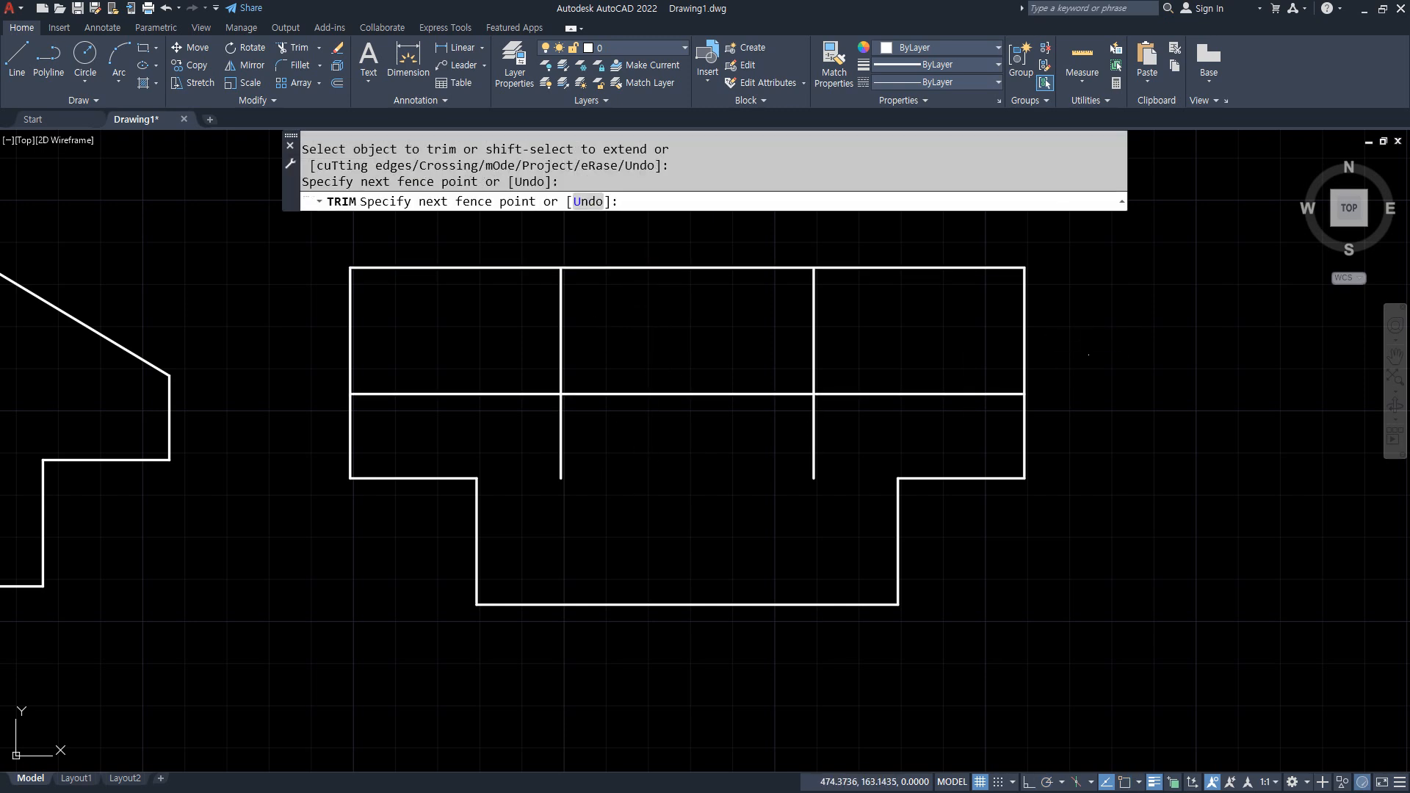
left_click(933, 245)
key("Return")
left_click(494, 249)
left_click(299, 372)
key("Return")
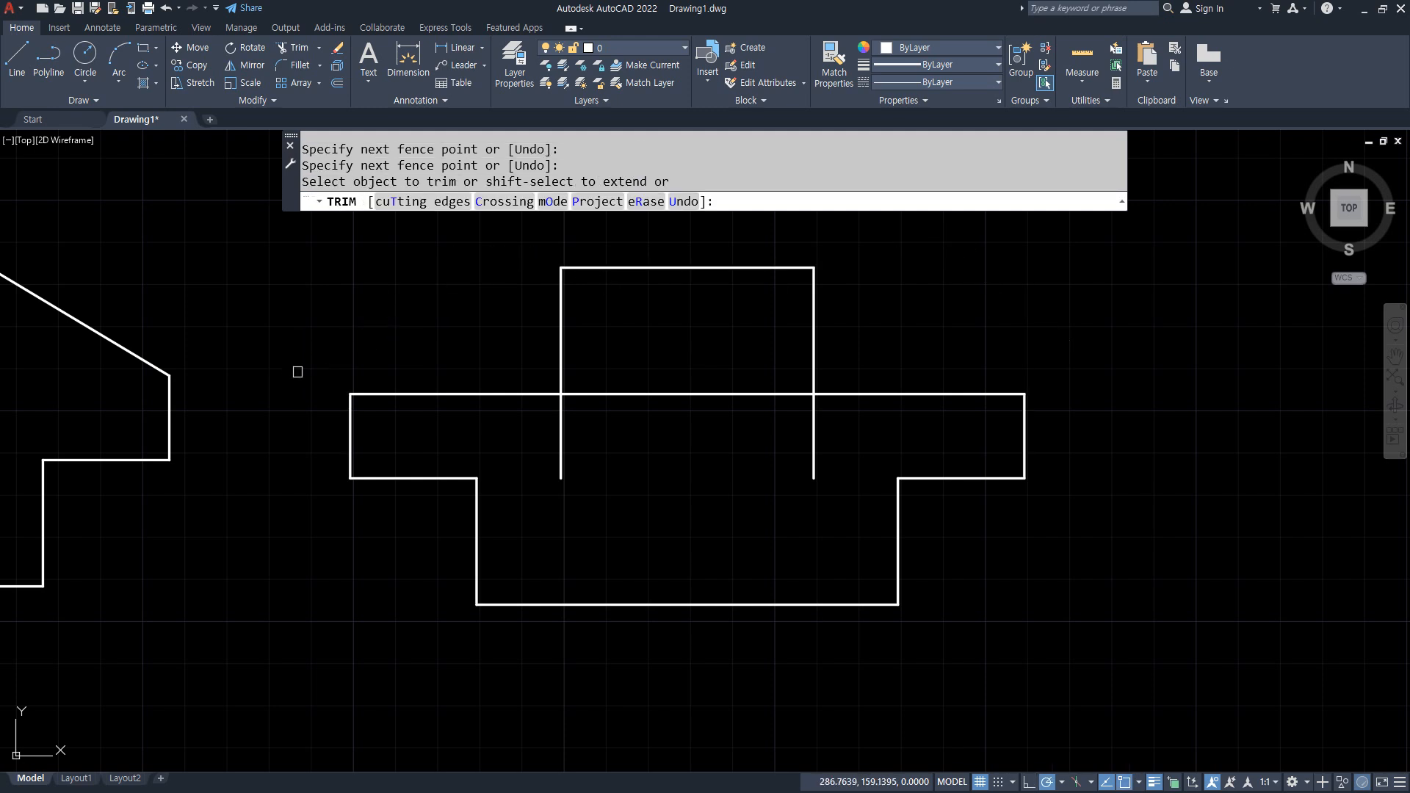
key("Return")
- Draw sloped lines joining the ends of the shortened top edge to the upper ends of the two outer side edges
type("l")
key("Return")
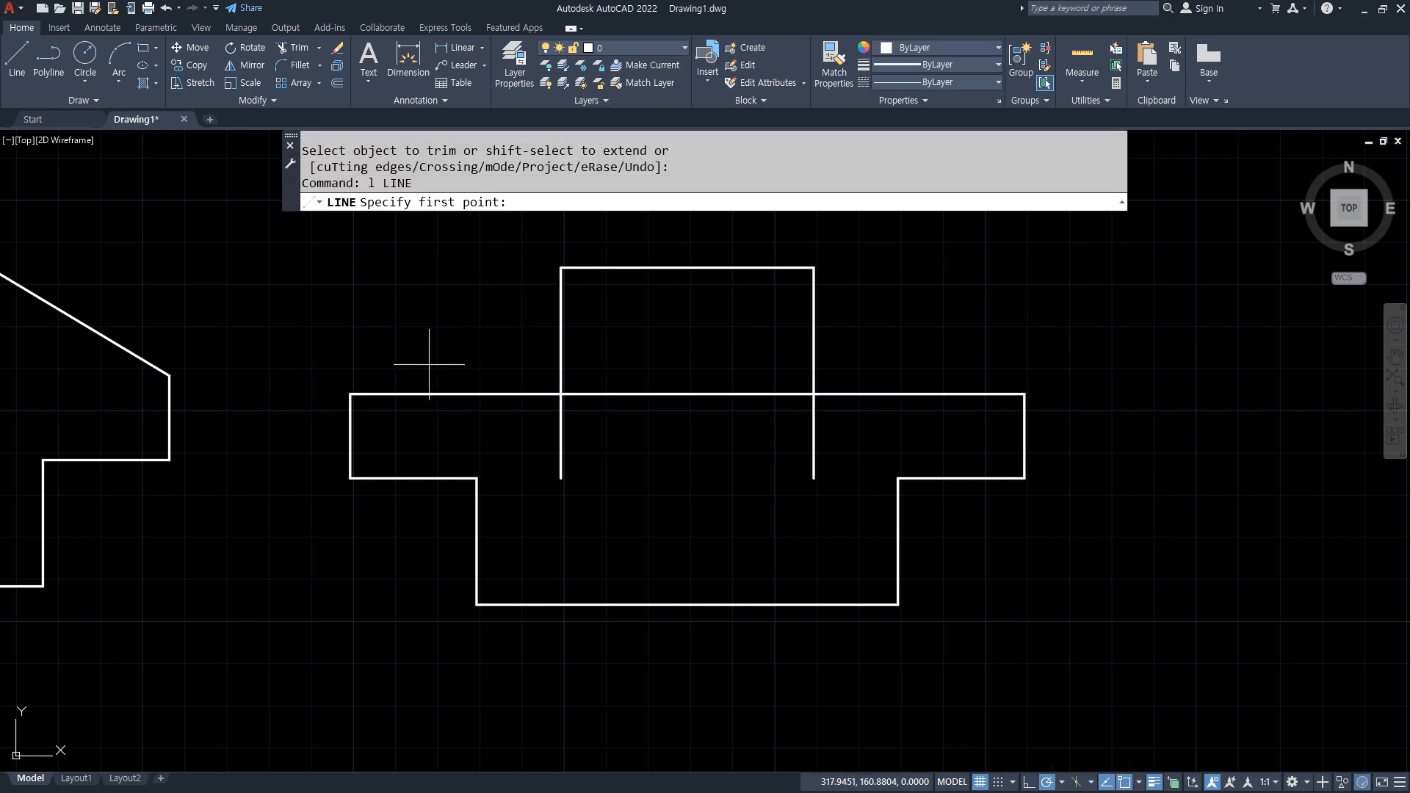
left_click(351, 395)
left_click(560, 268)
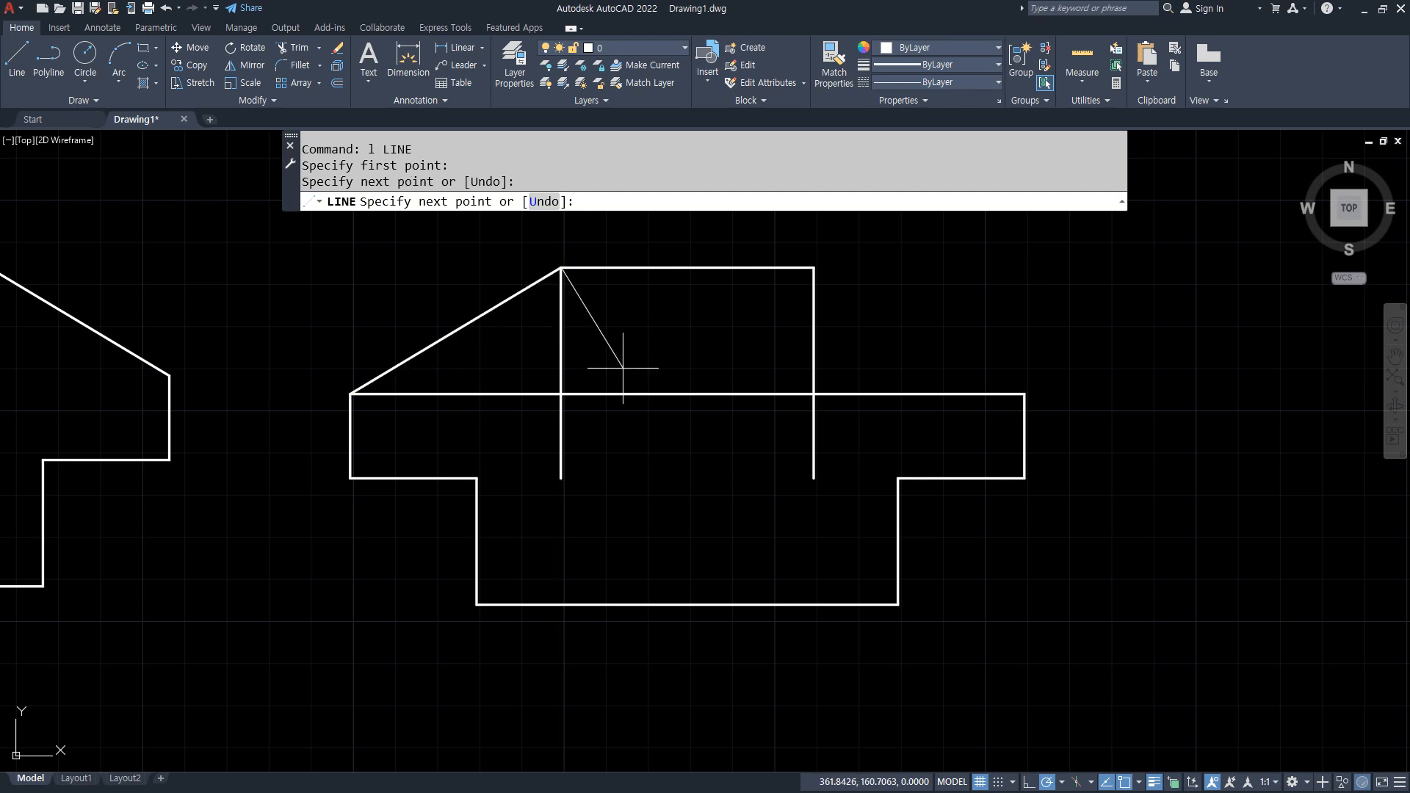
key("Return")
key("Return")
left_click(814, 268)
left_click(1025, 395)
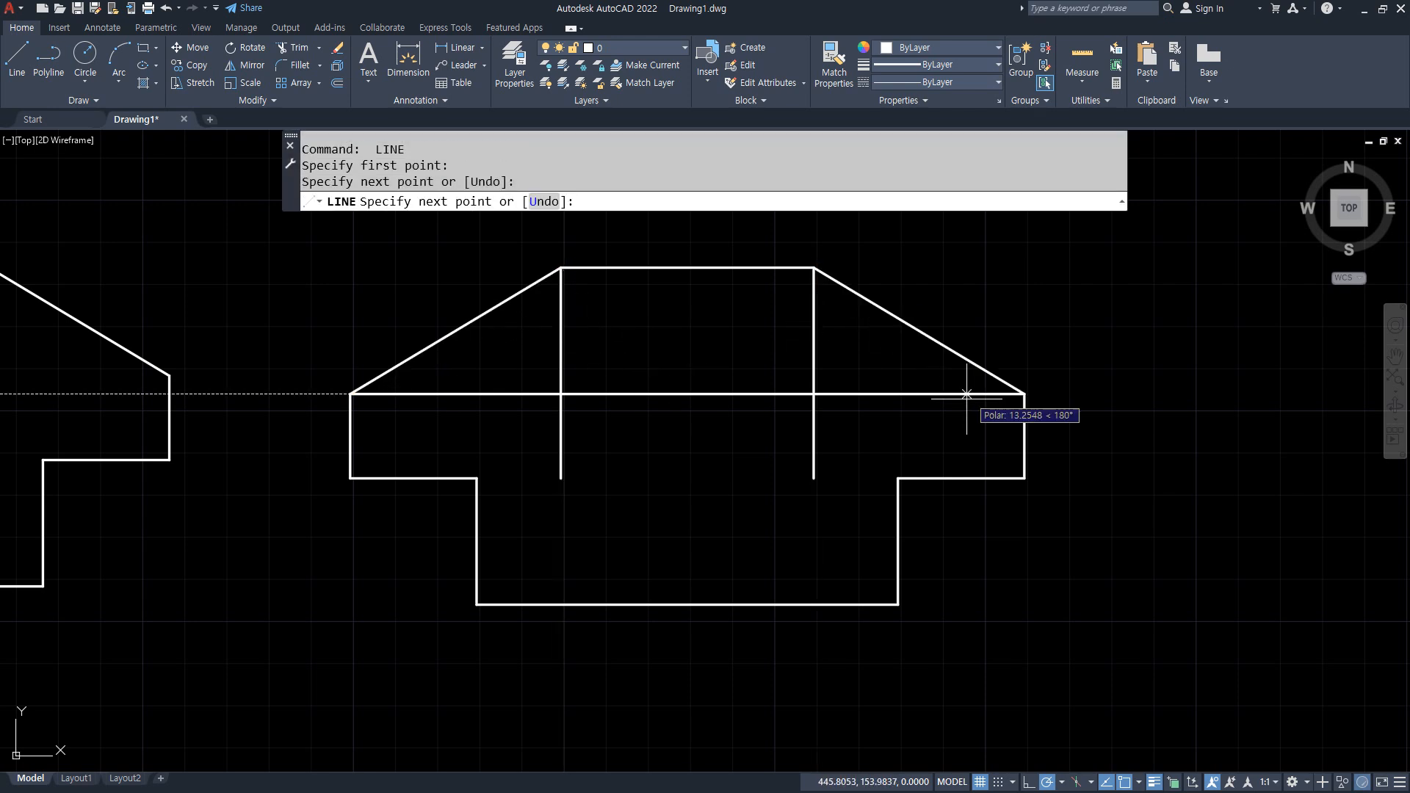
key("Return")
- Erase the two vertical construction lines and the horizontal one inside the plate outline
left_click(850, 431)
left_click(577, 370)
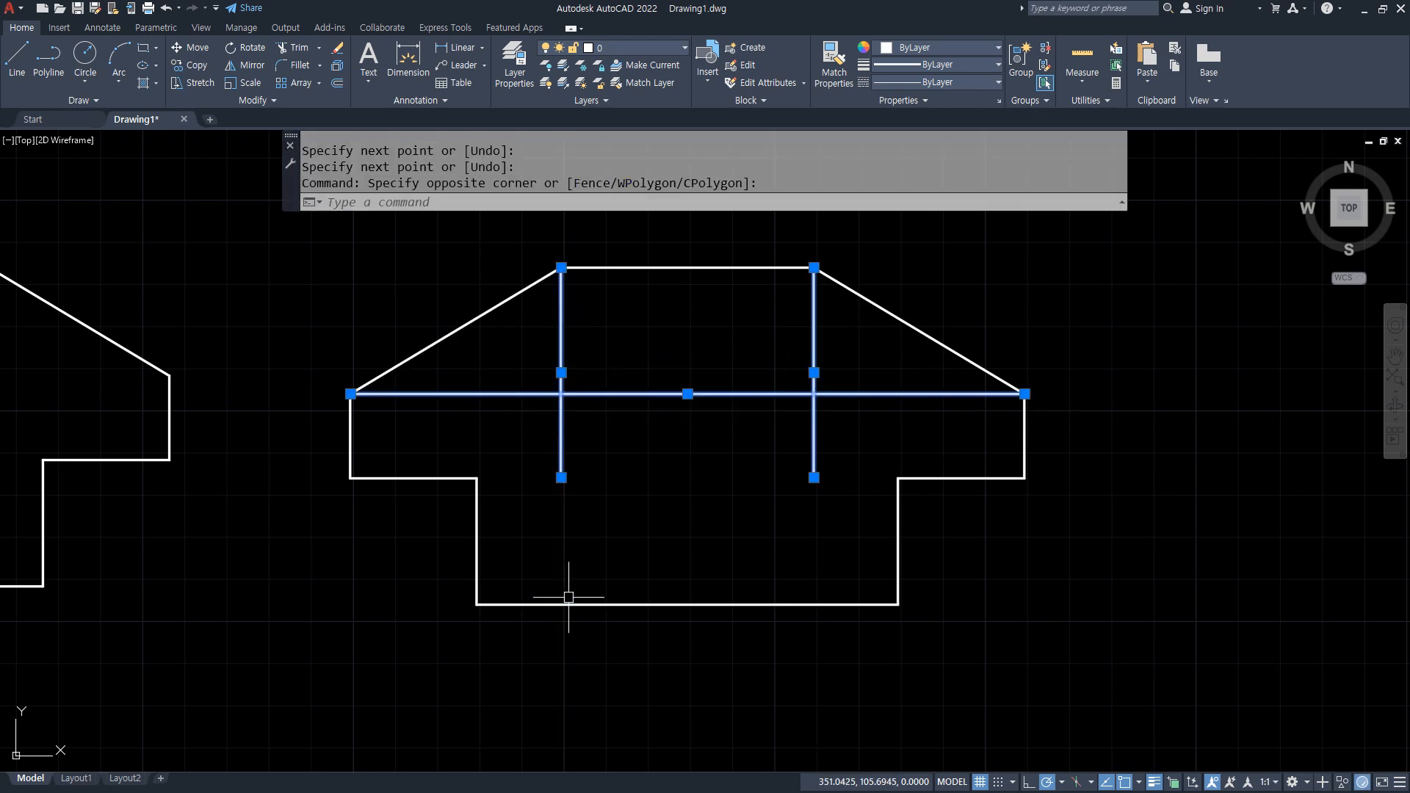
key("Delete")
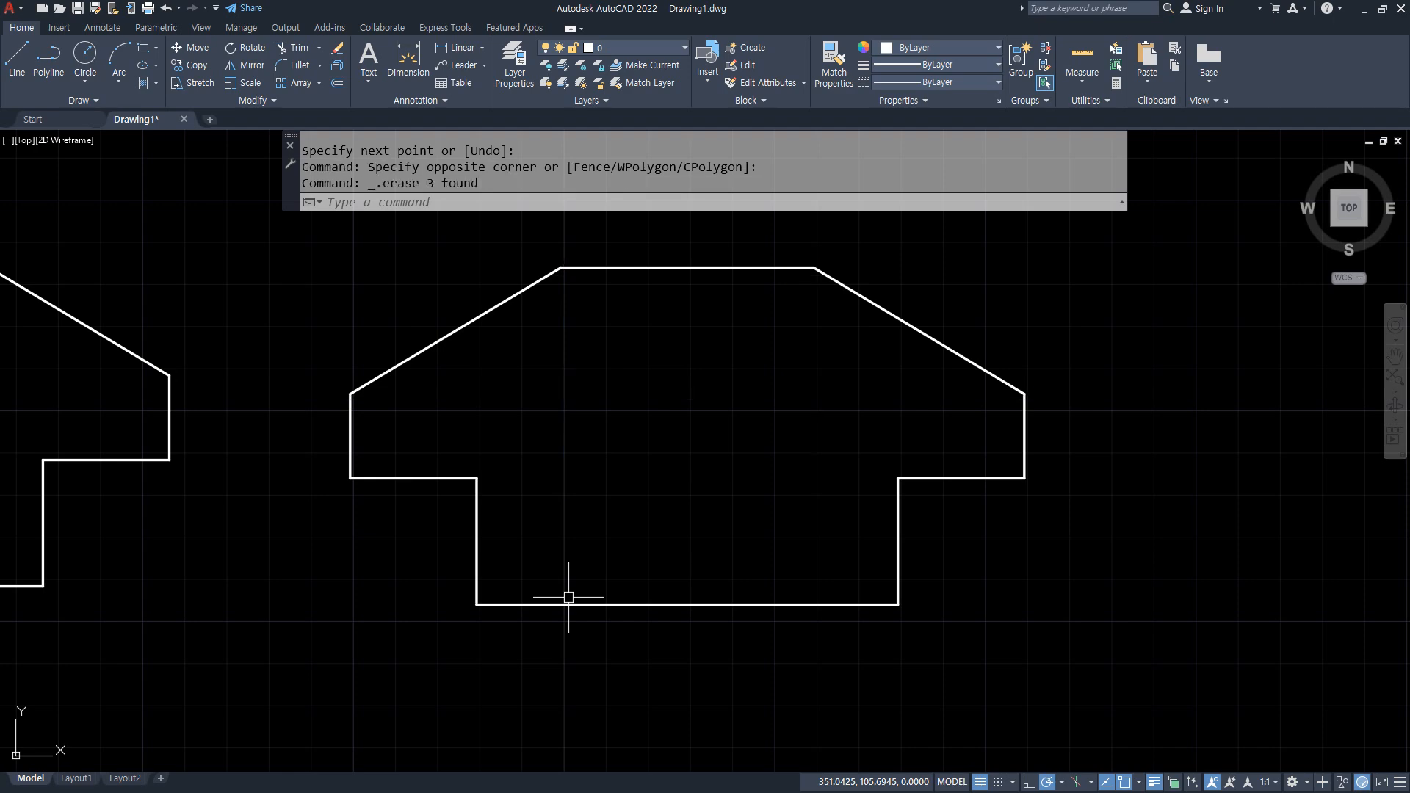
- Examine the reference drawing in the browser for the radii of the corner circles and the edges they touch
key("alt+Tab")
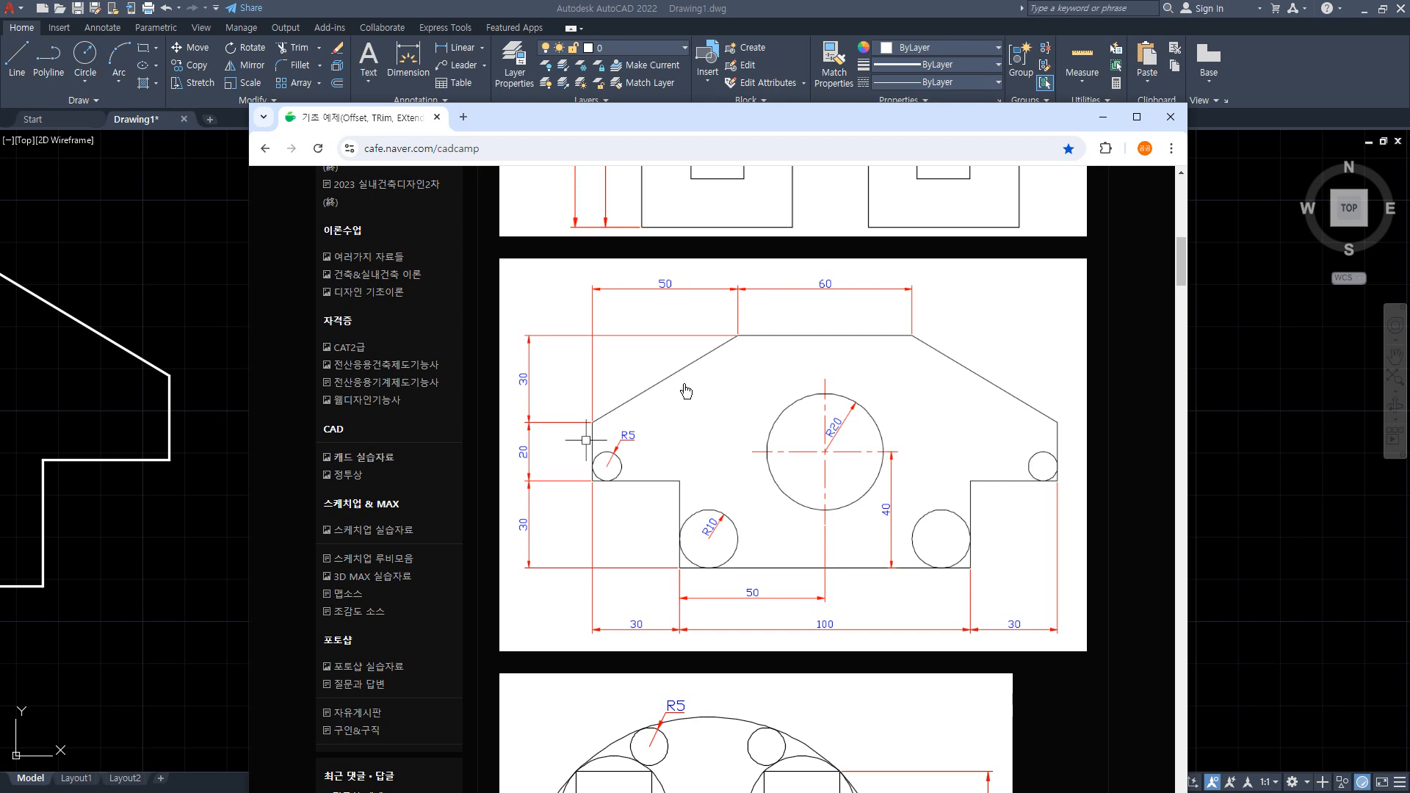
mouse_move(634, 483)
left_mouse_down()
mouse_move(564, 462)
mouse_move(661, 464)
mouse_move(618, 525)
left_mouse_up()
left_click_drag(602, 354, 603, 523)
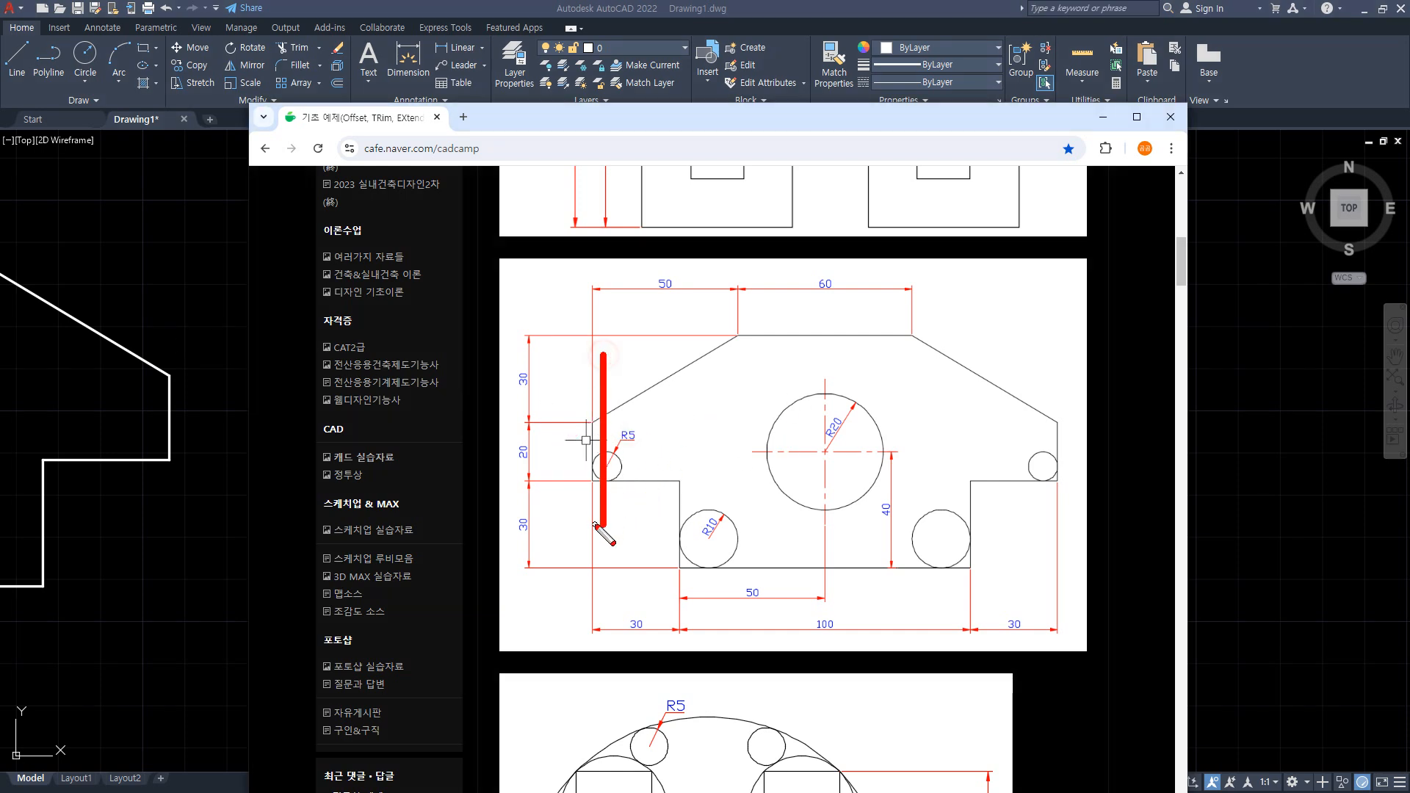
left_click_drag(498, 480, 777, 480)
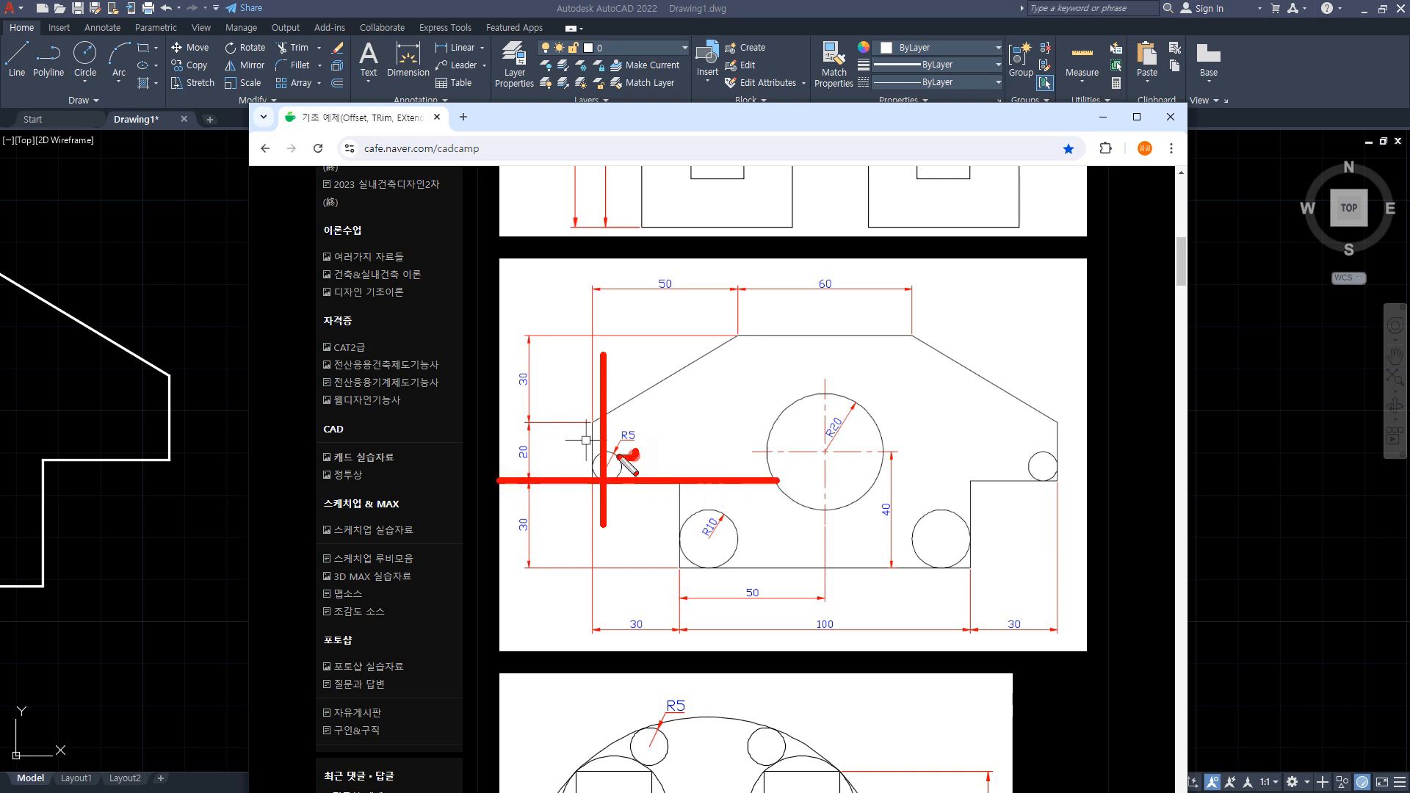
left_click_drag(630, 456, 645, 449)
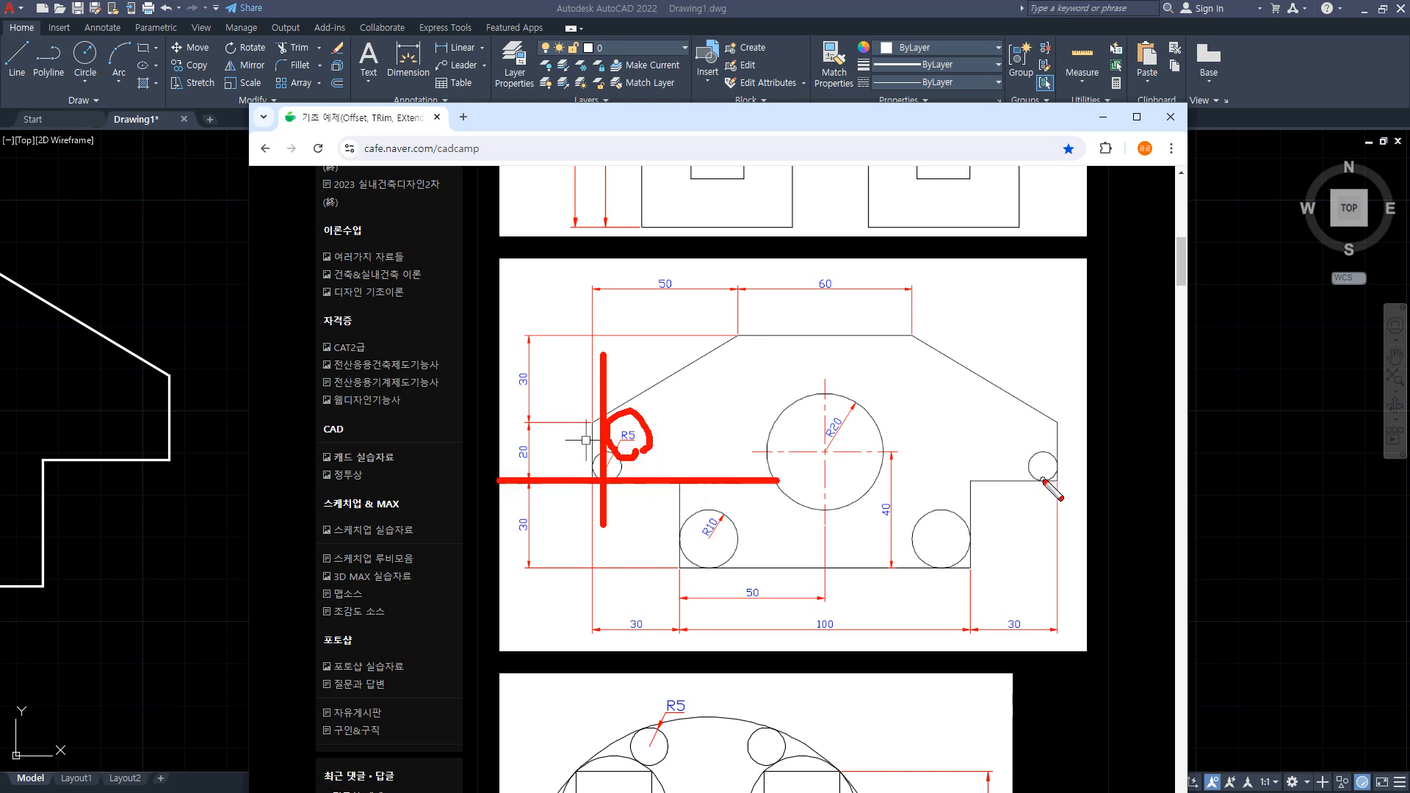
left_click_drag(1043, 481, 1082, 434)
key("e")
left_click_drag(679, 462, 679, 633, "shift")
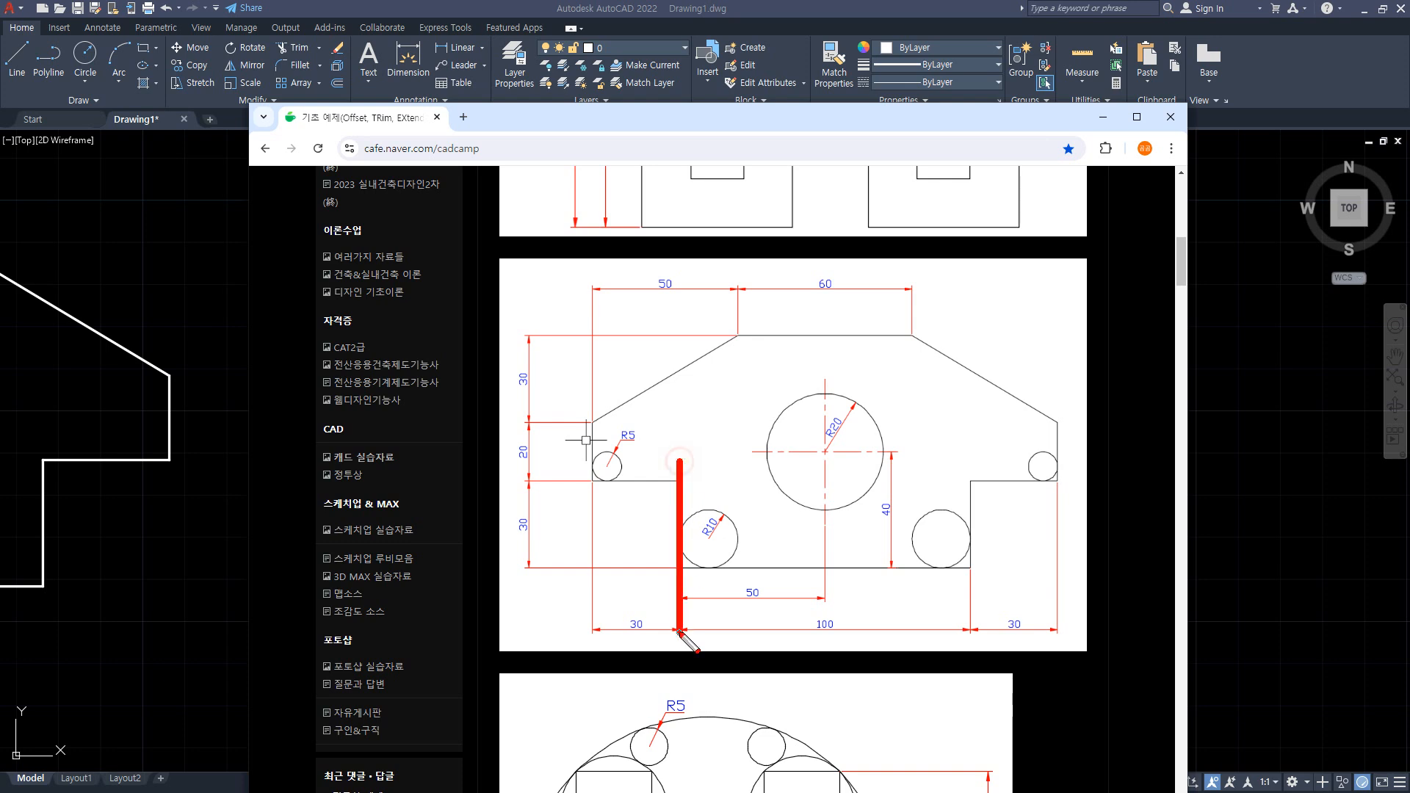
left_click_drag(563, 574, 857, 574, "shift")
left_click_drag(719, 572, 757, 555)
mouse_move(934, 599)
left_mouse_down()
mouse_move(910, 573)
mouse_move(953, 580)
left_mouse_up()
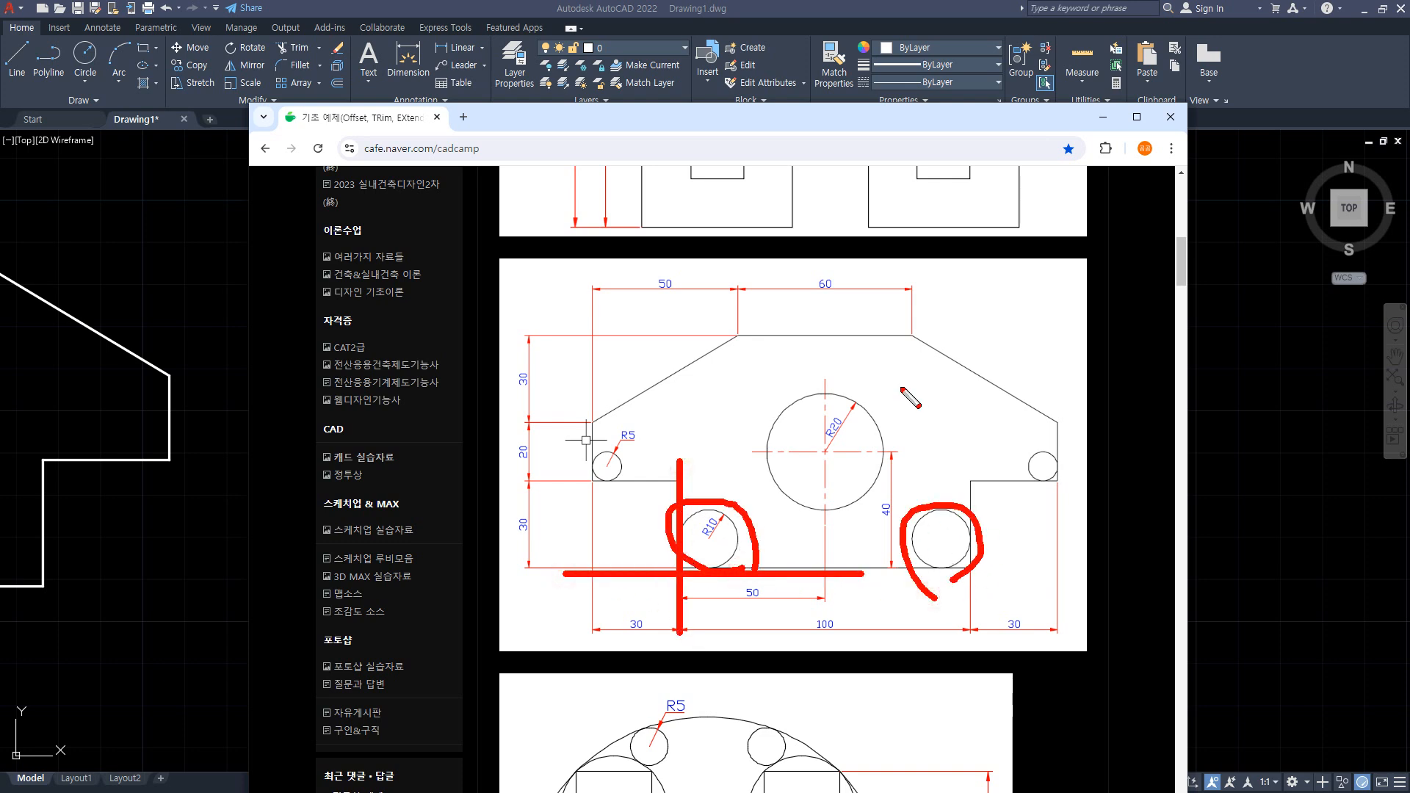
key("Escape")
left_click_drag(776, 125, 0, 221)
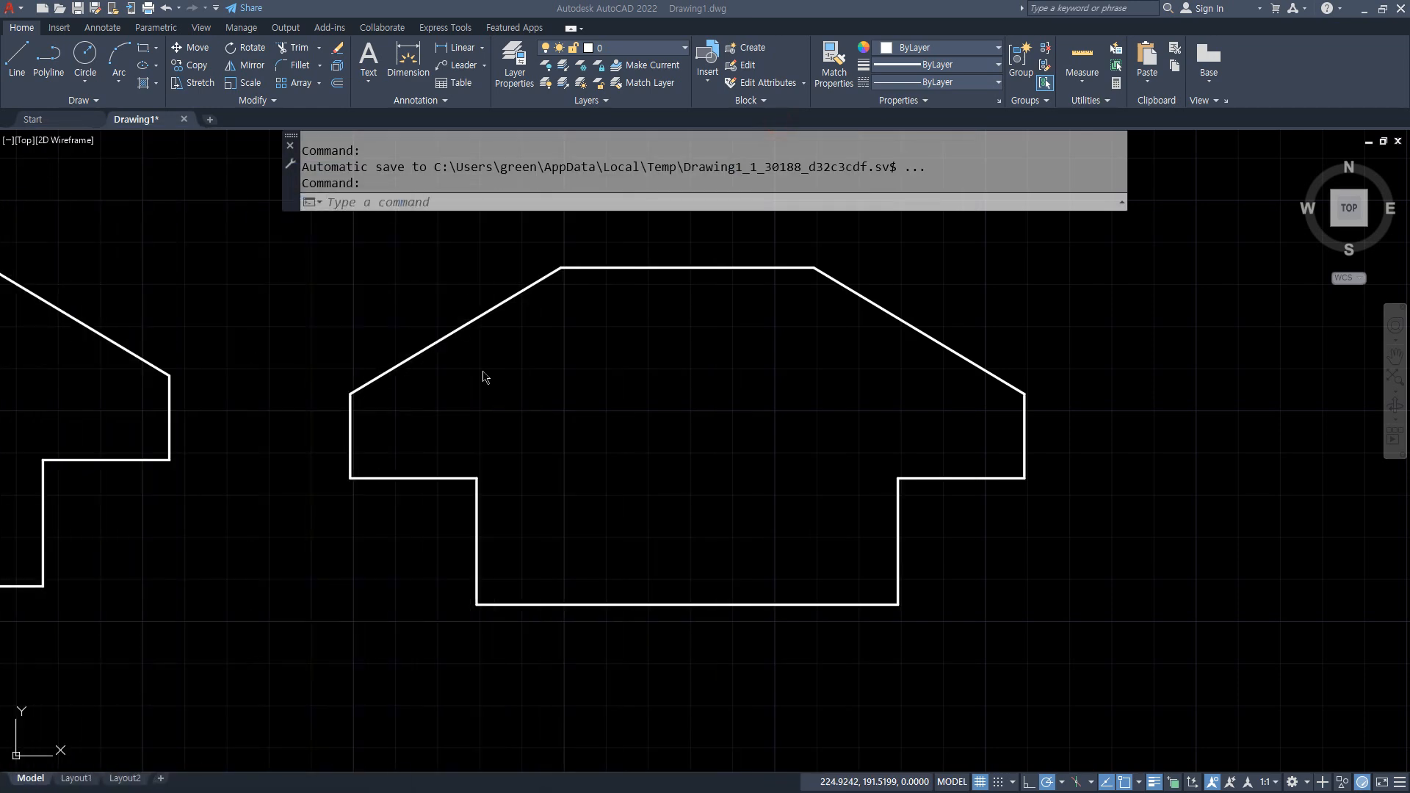
- Draw a radius 5 circle tangent to the left outer edge and the left shoulder's horizontal edge with Tan, Tan, Radius
left_click(532, 377)
left_click(86, 81)
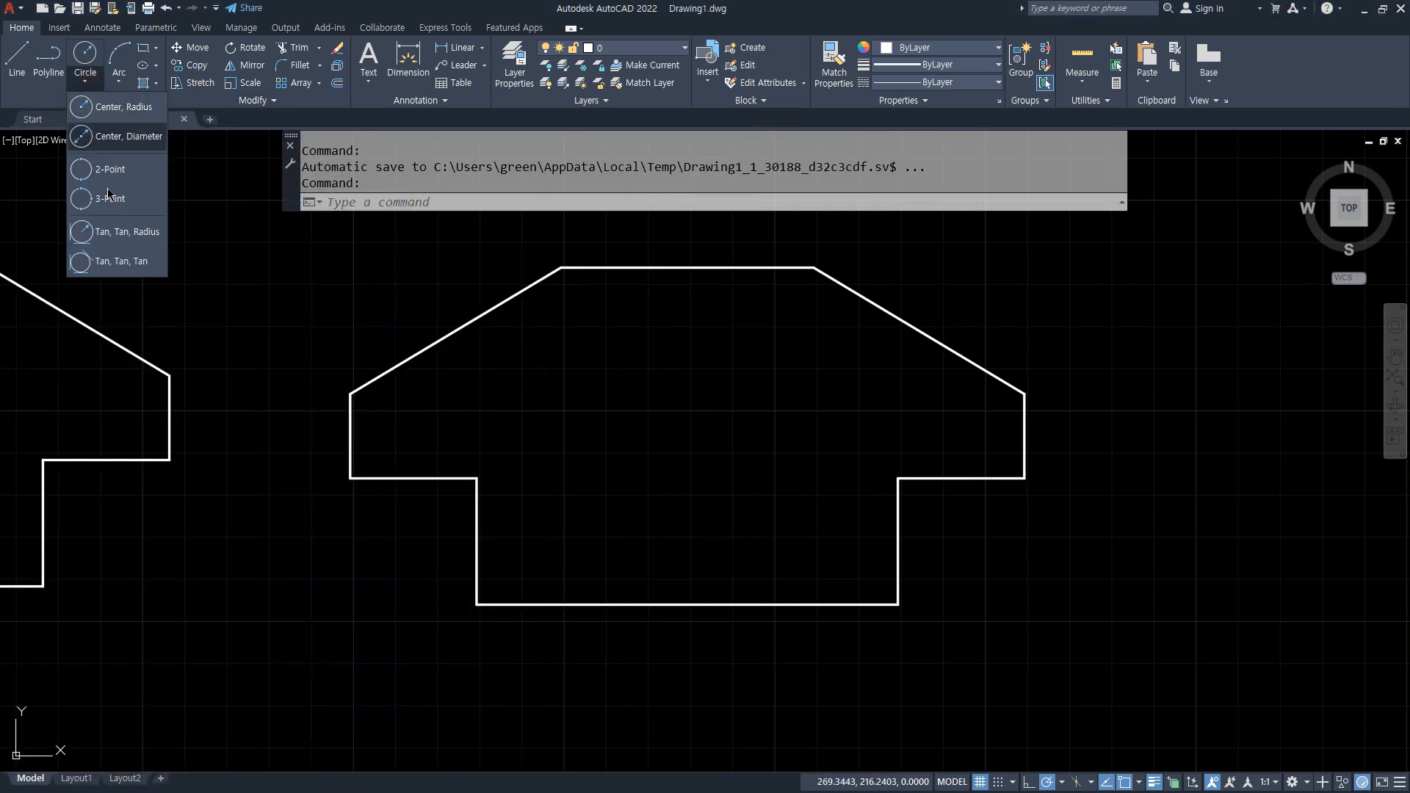
left_click(115, 245)
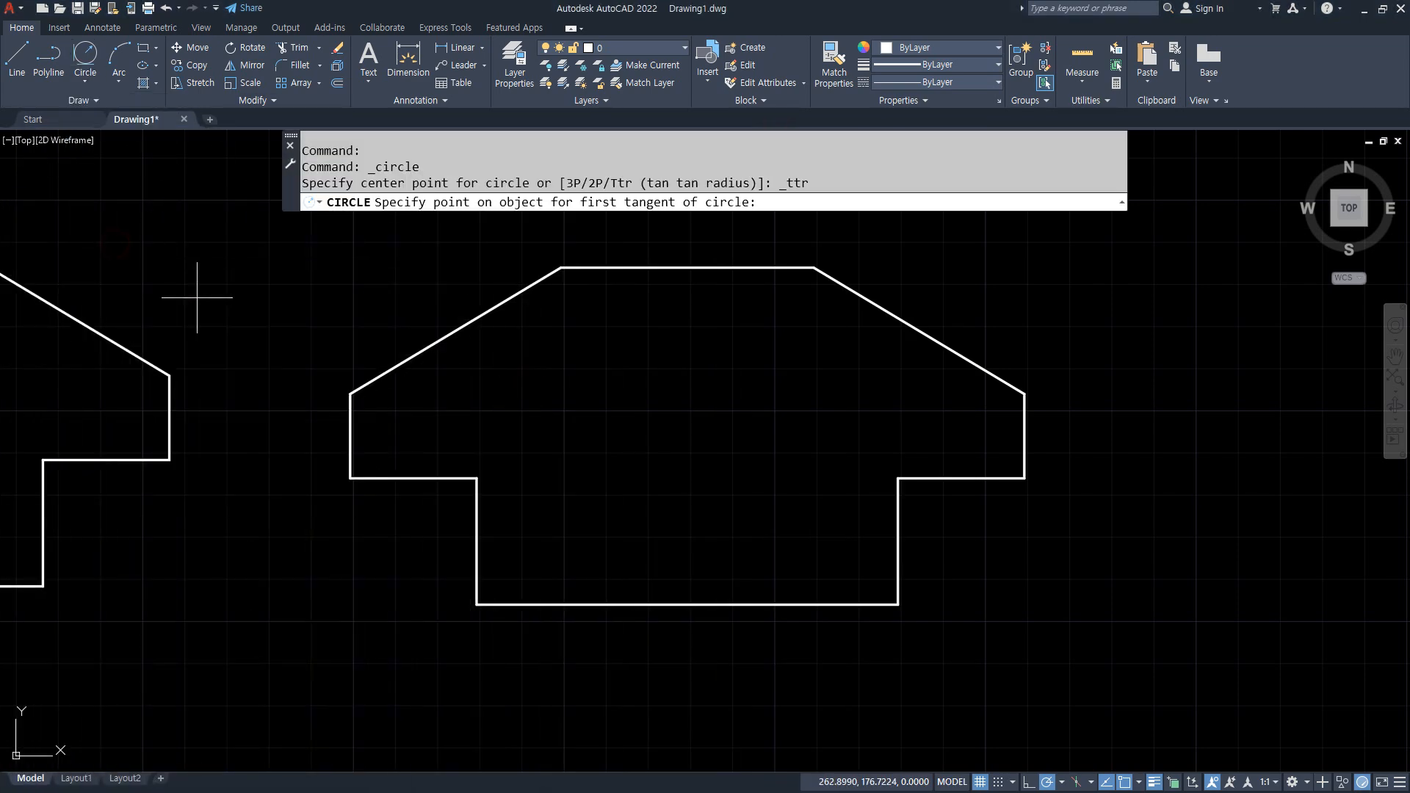
left_click(350, 431)
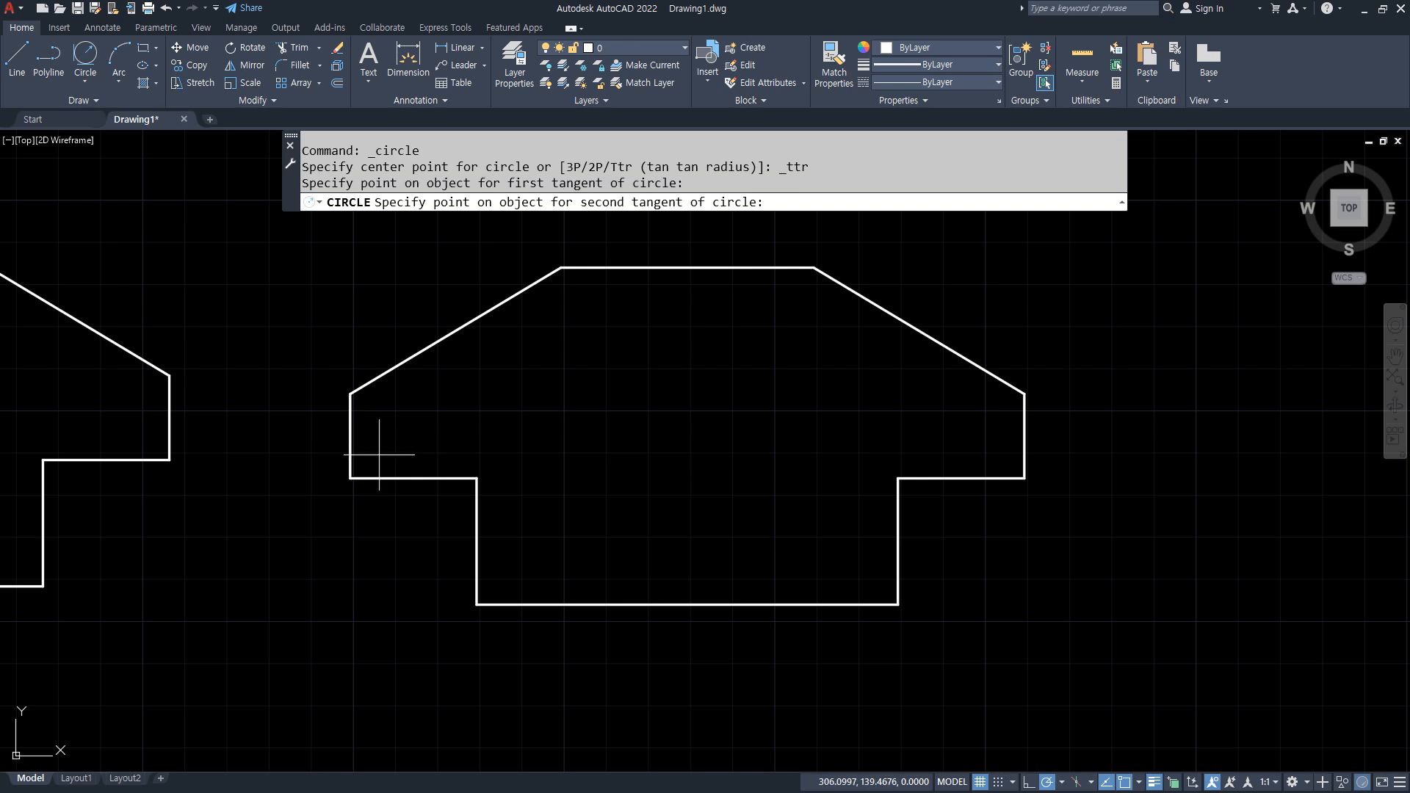
left_click(398, 478)
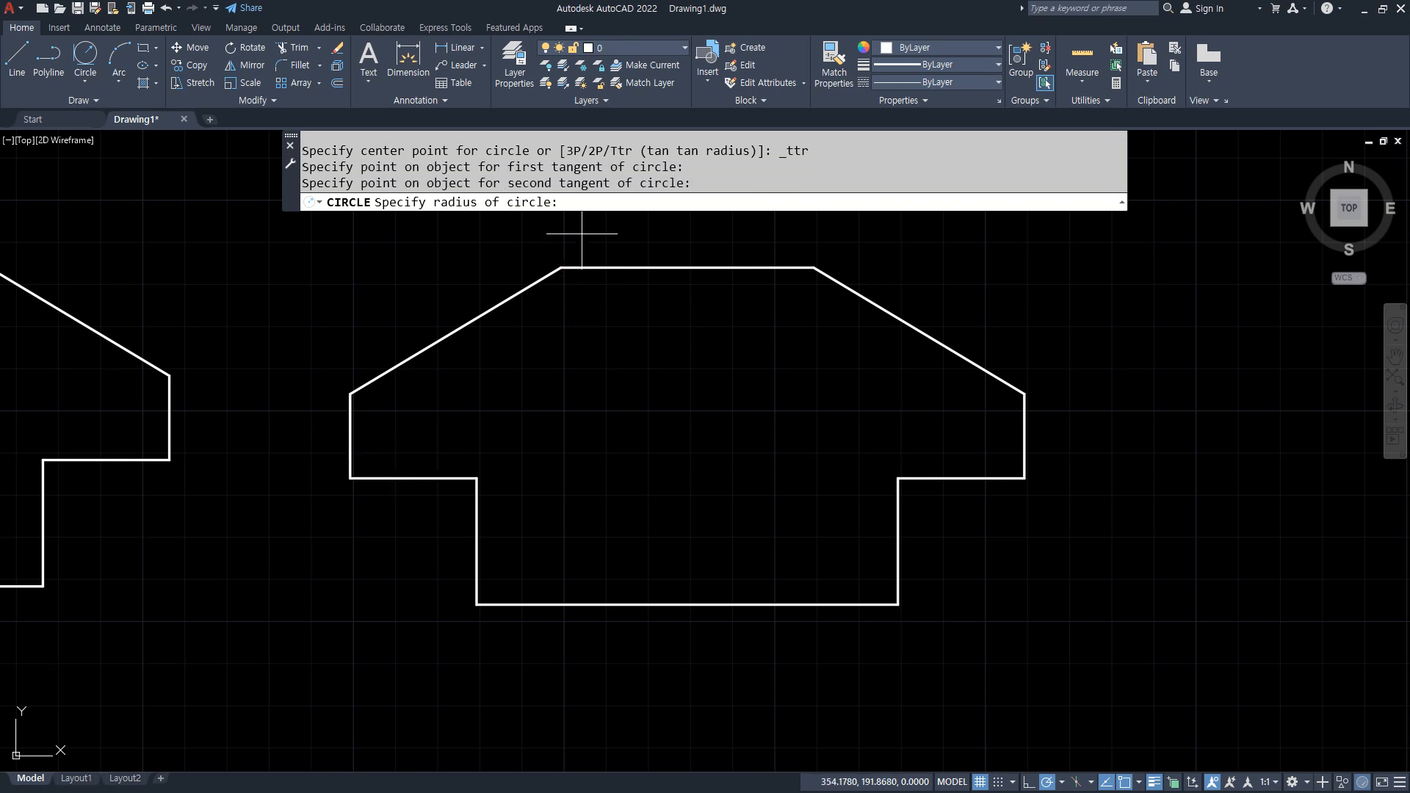
type("5")
key("Return")
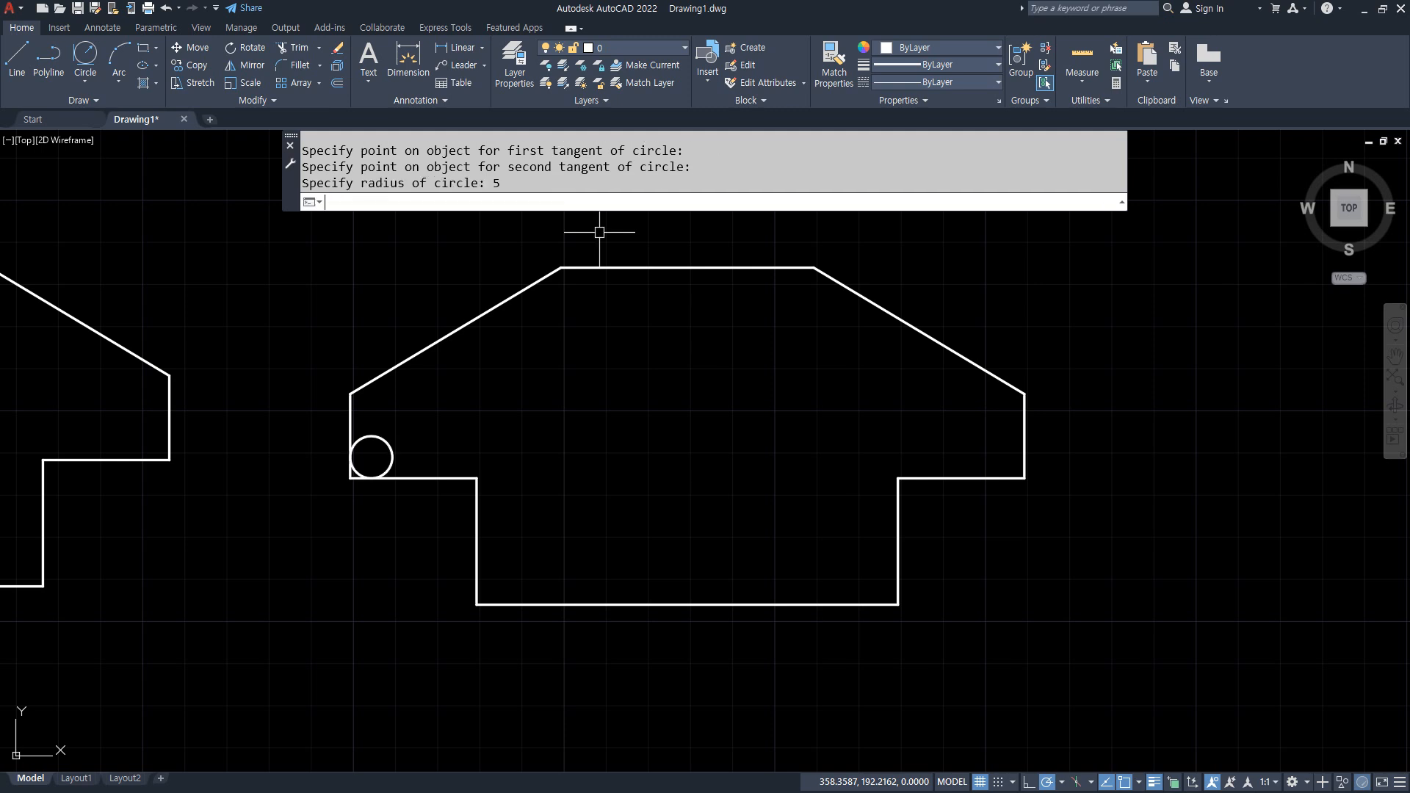
- Draw a radius 5 circle tangent to the right outer edge and the right shoulder's horizontal edge
left_click(85, 55)
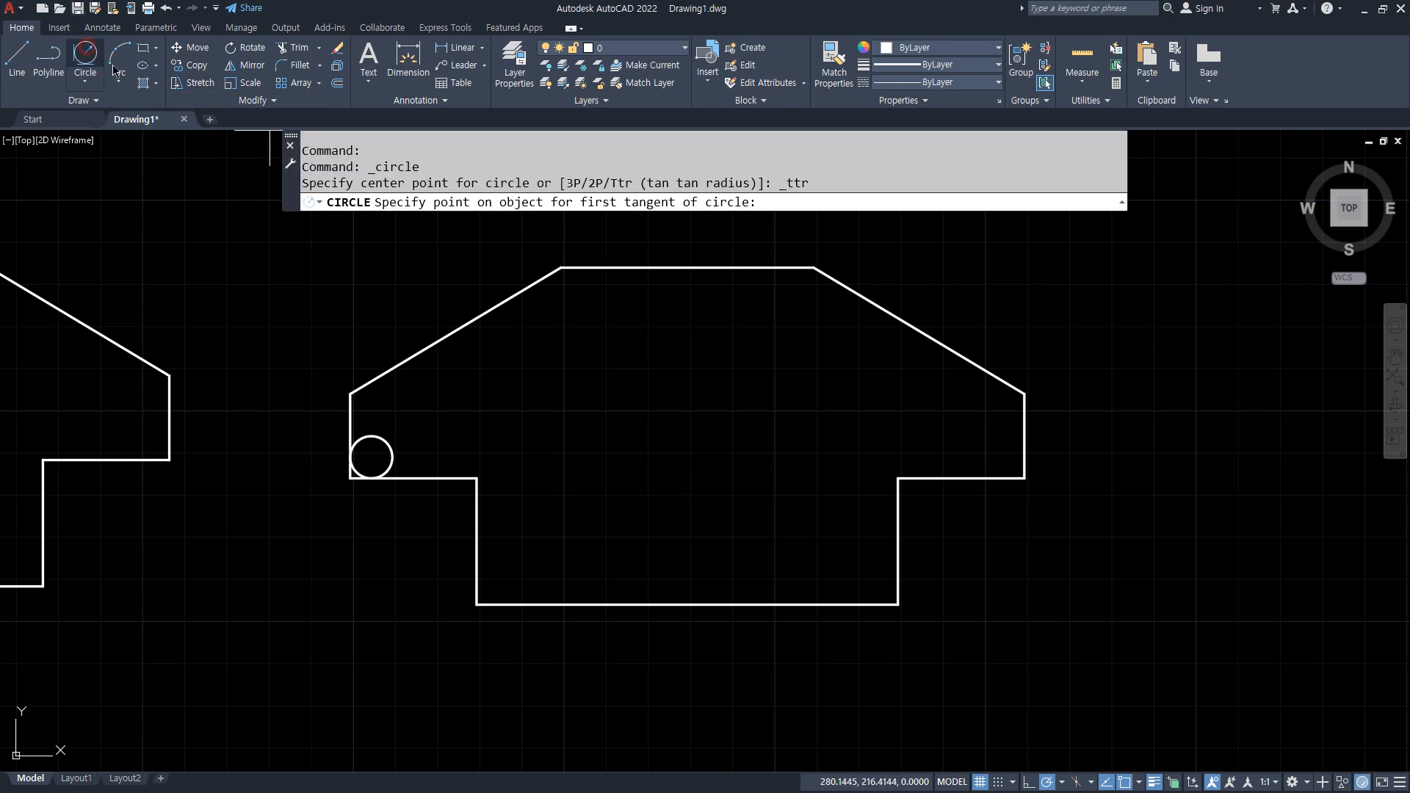
left_click(1025, 427)
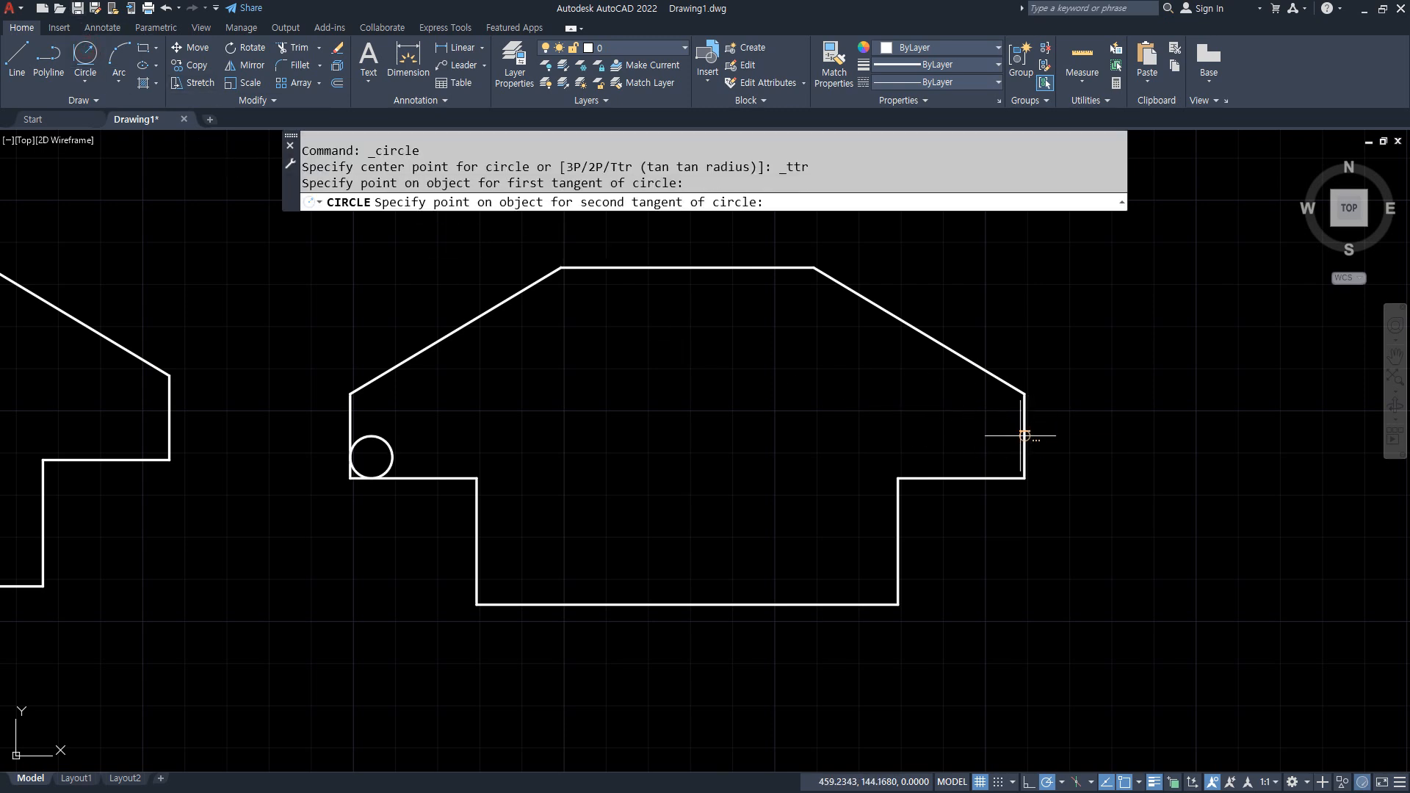
left_click(987, 478)
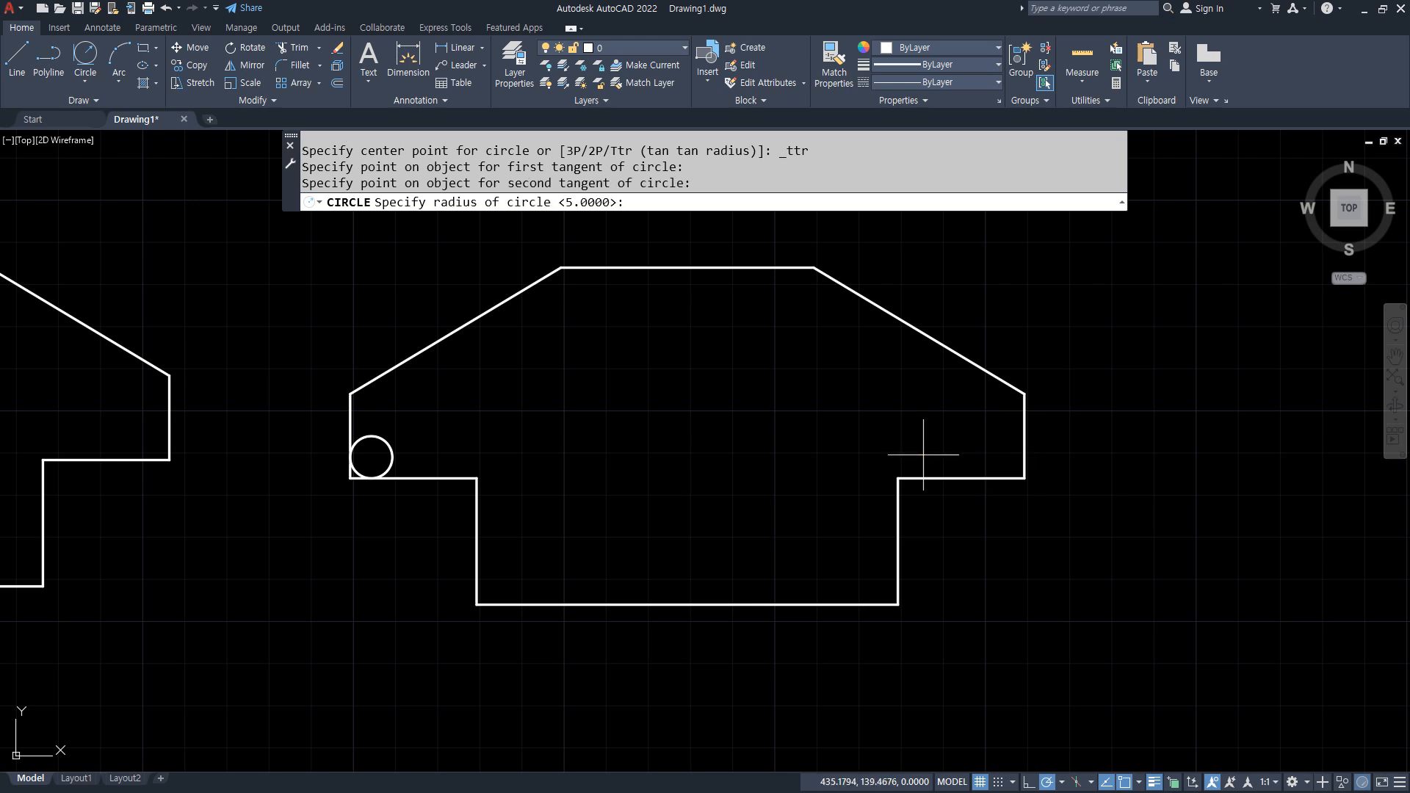
key("Return")
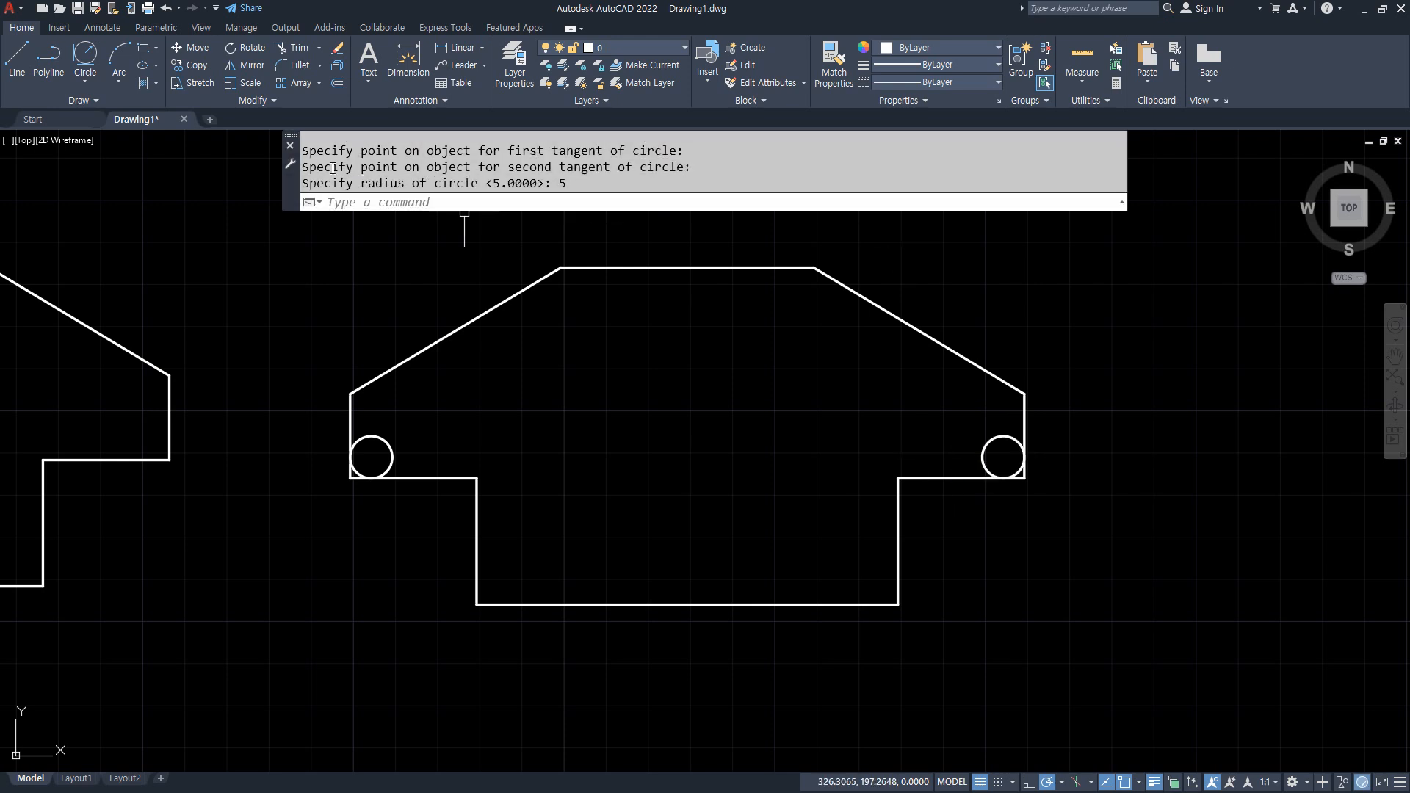
- Draw a radius 10 circle tangent to the lower body's left vertical edge and the bottom edge with Tan, Tan, Radius
left_click(85, 55)
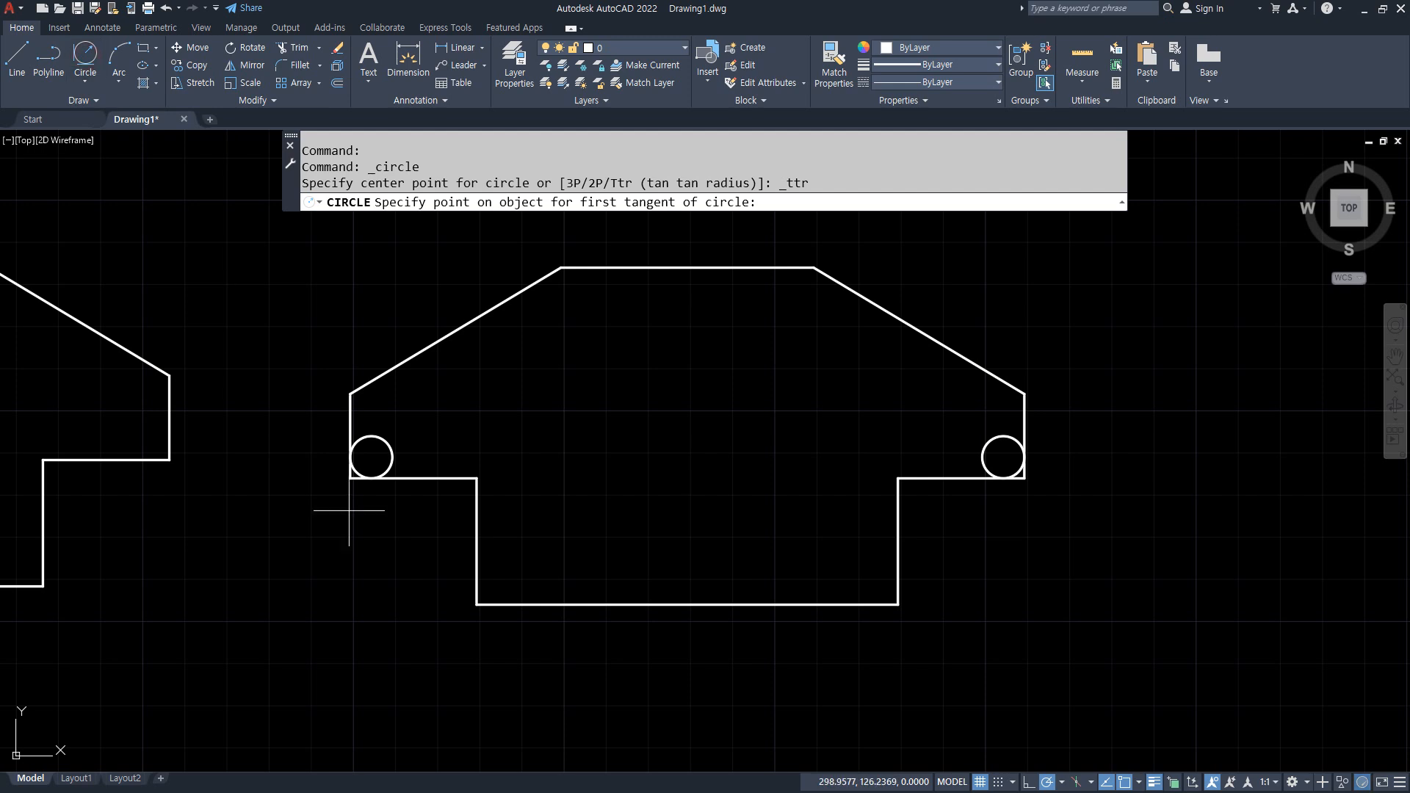
left_click(477, 530)
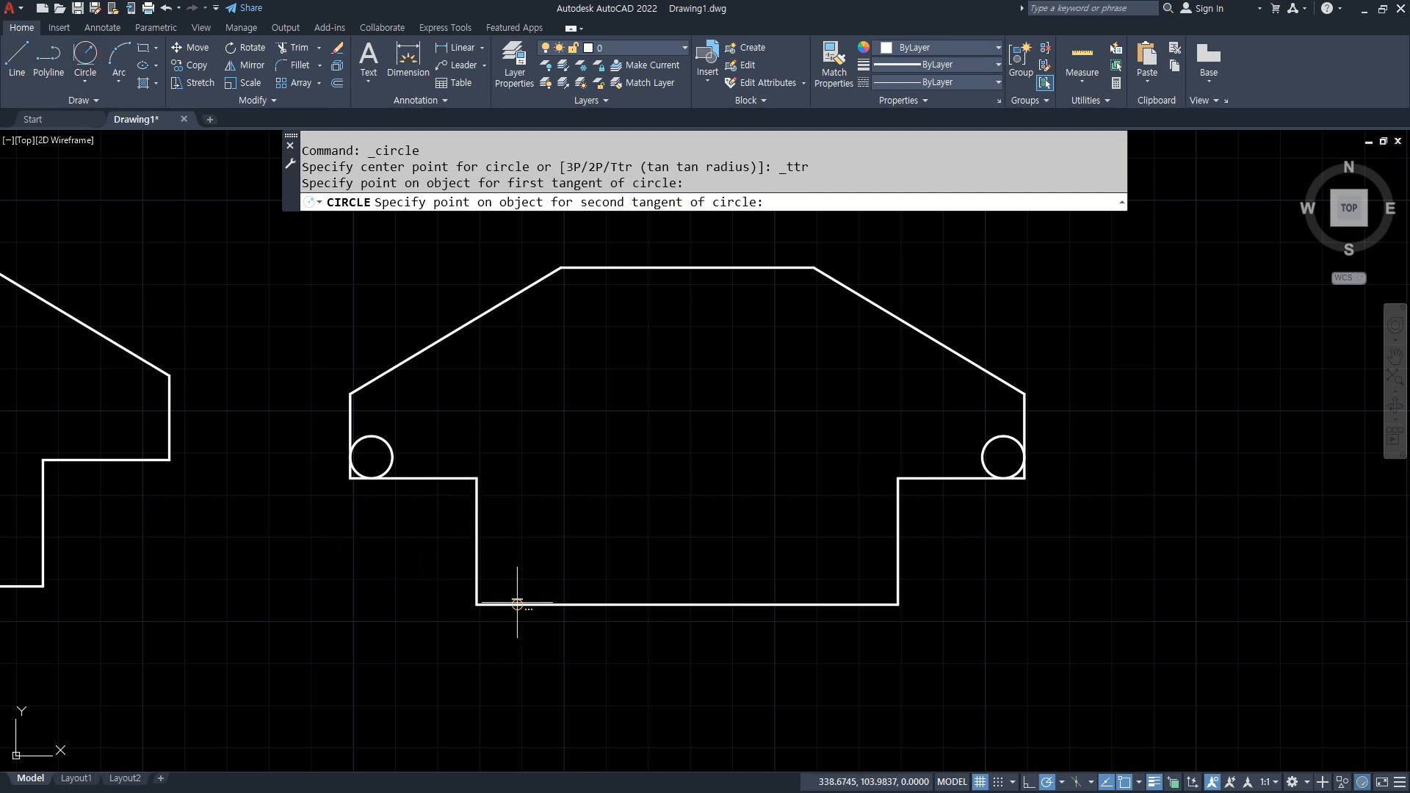
left_click(581, 603)
type("10")
key("Return")
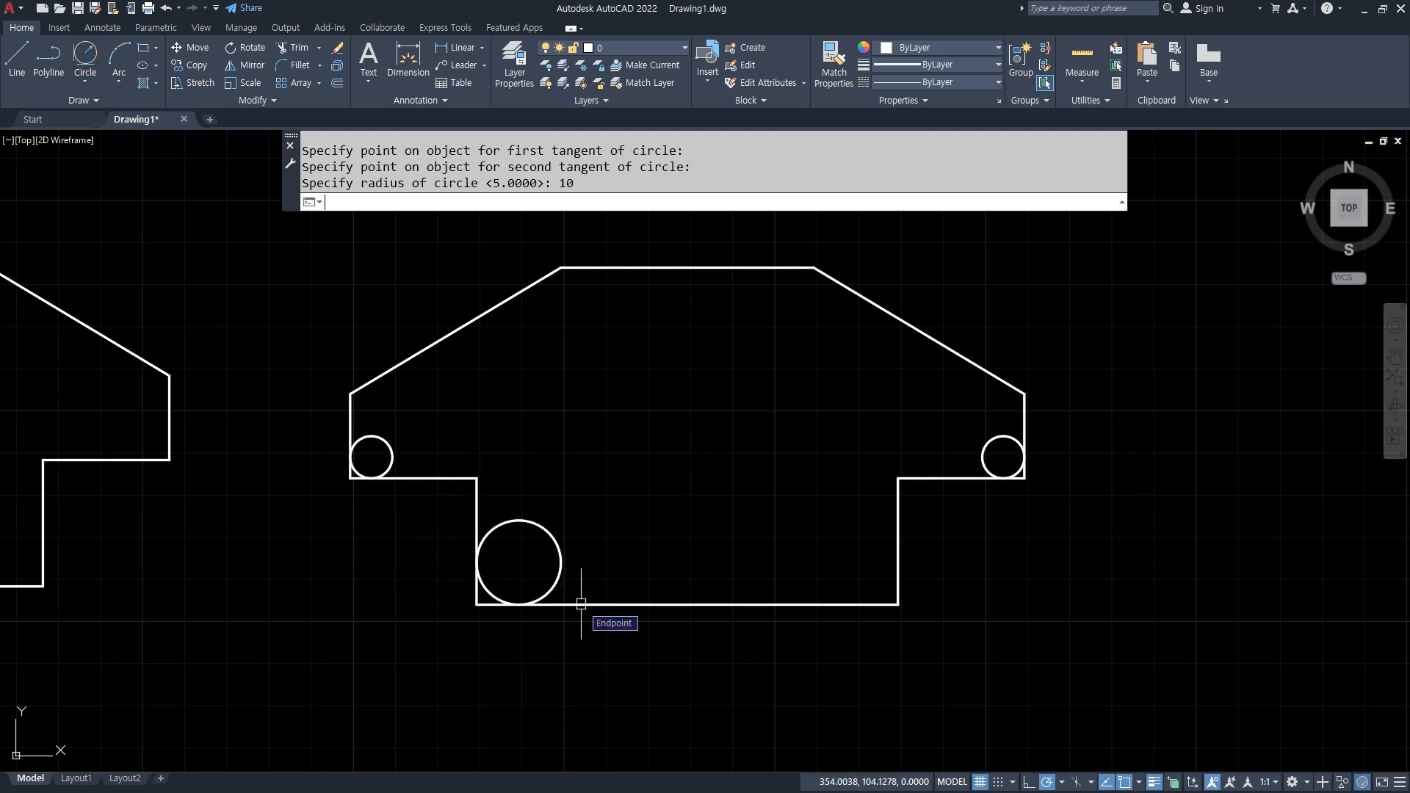
- Draw a radius 10 circle tangent to the lower body's right vertical edge and the bottom edge with Tan, Tan, Radius
left_click(85, 55)
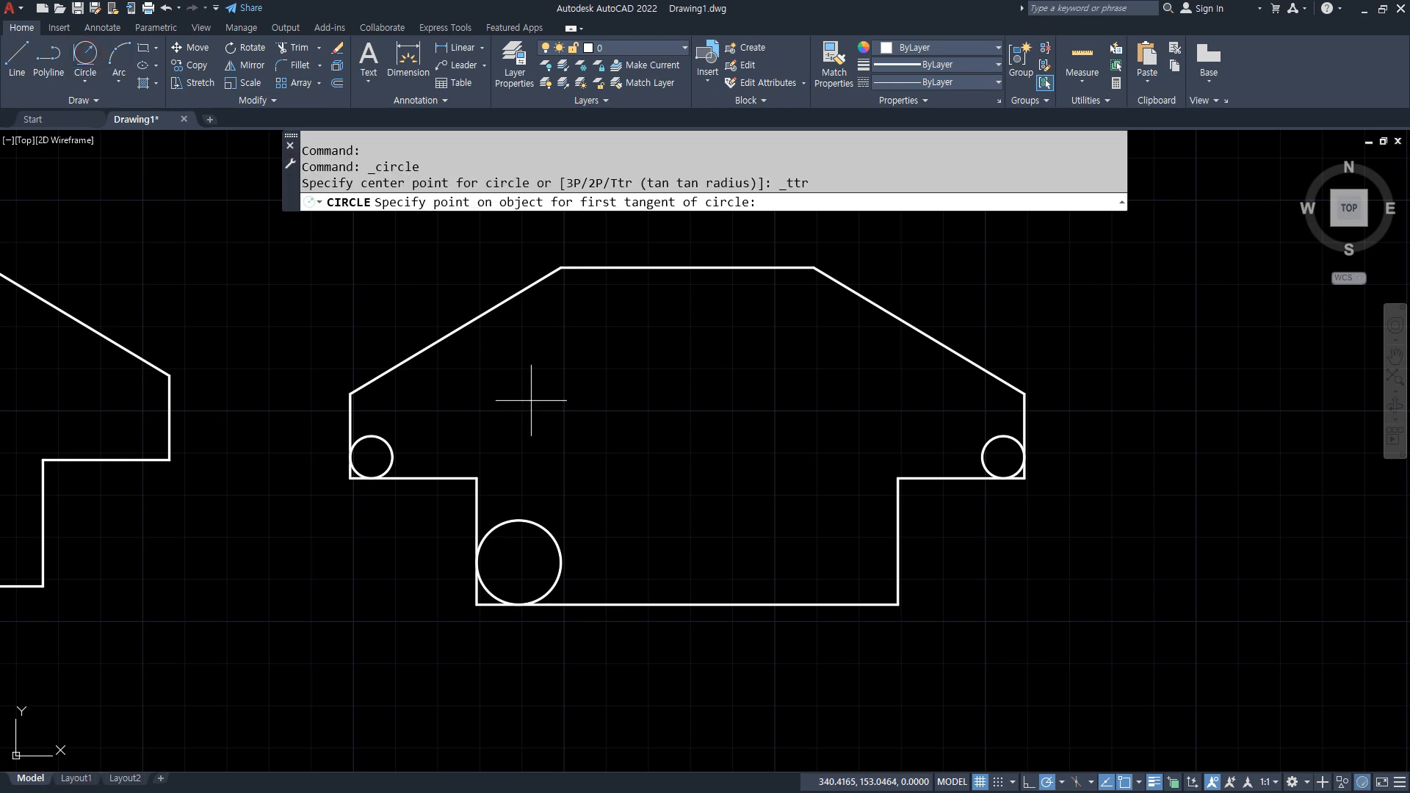
left_click(898, 528)
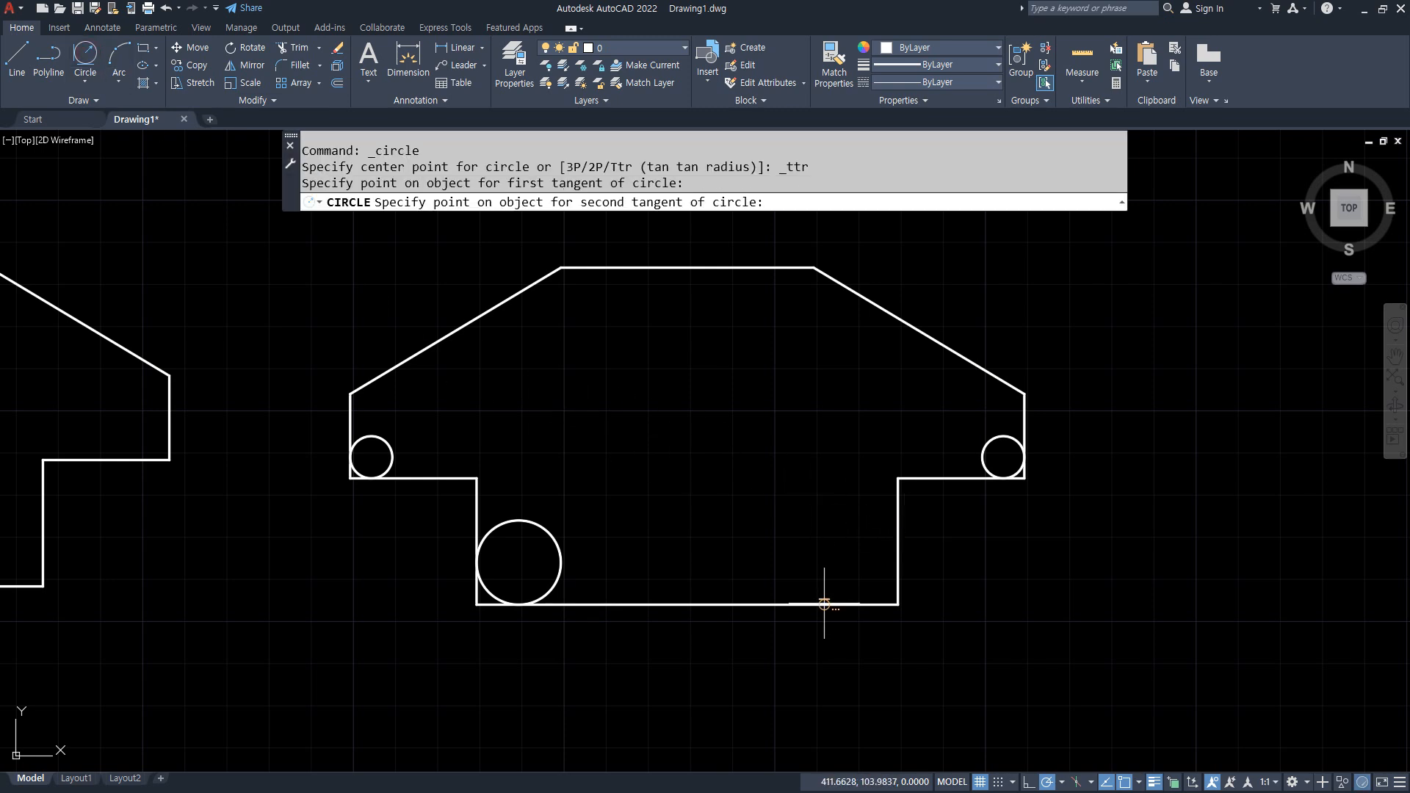
left_click(825, 603)
type("10")
key("Return")
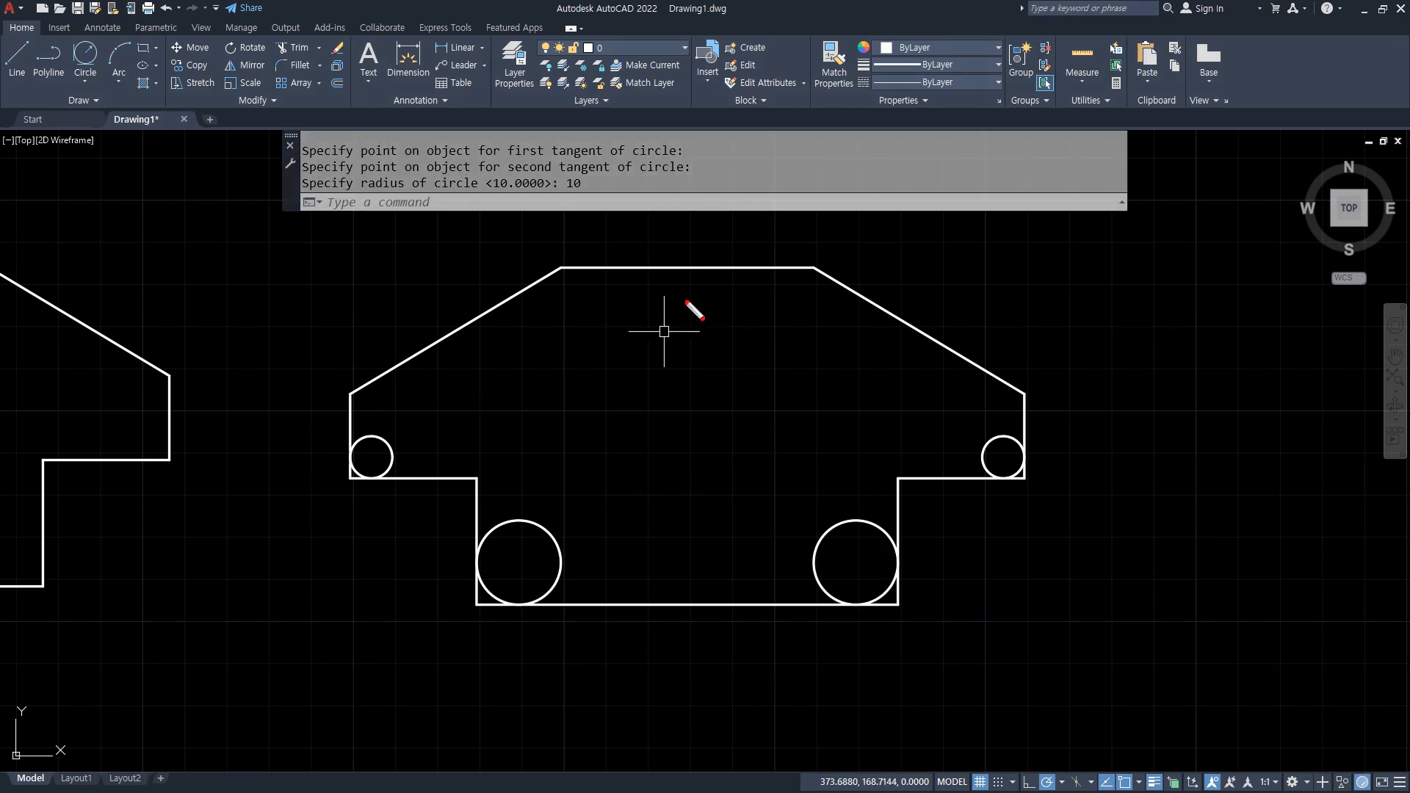
- Draw a vertical center line from the midpoint of the plate's top edge to the midpoint of its bottom edge
left_click_drag(681, 271, 682, 544)
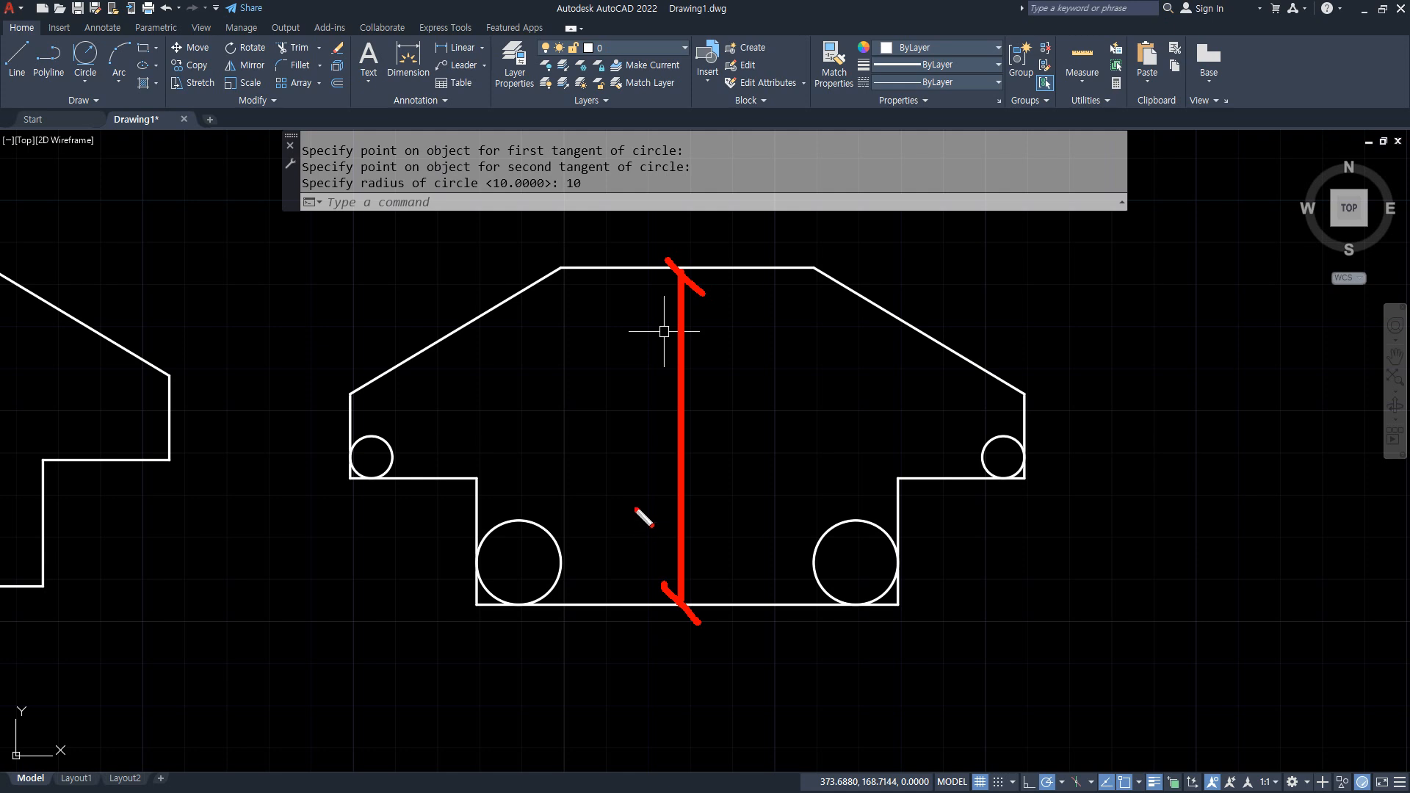
type("l")
key("Return")
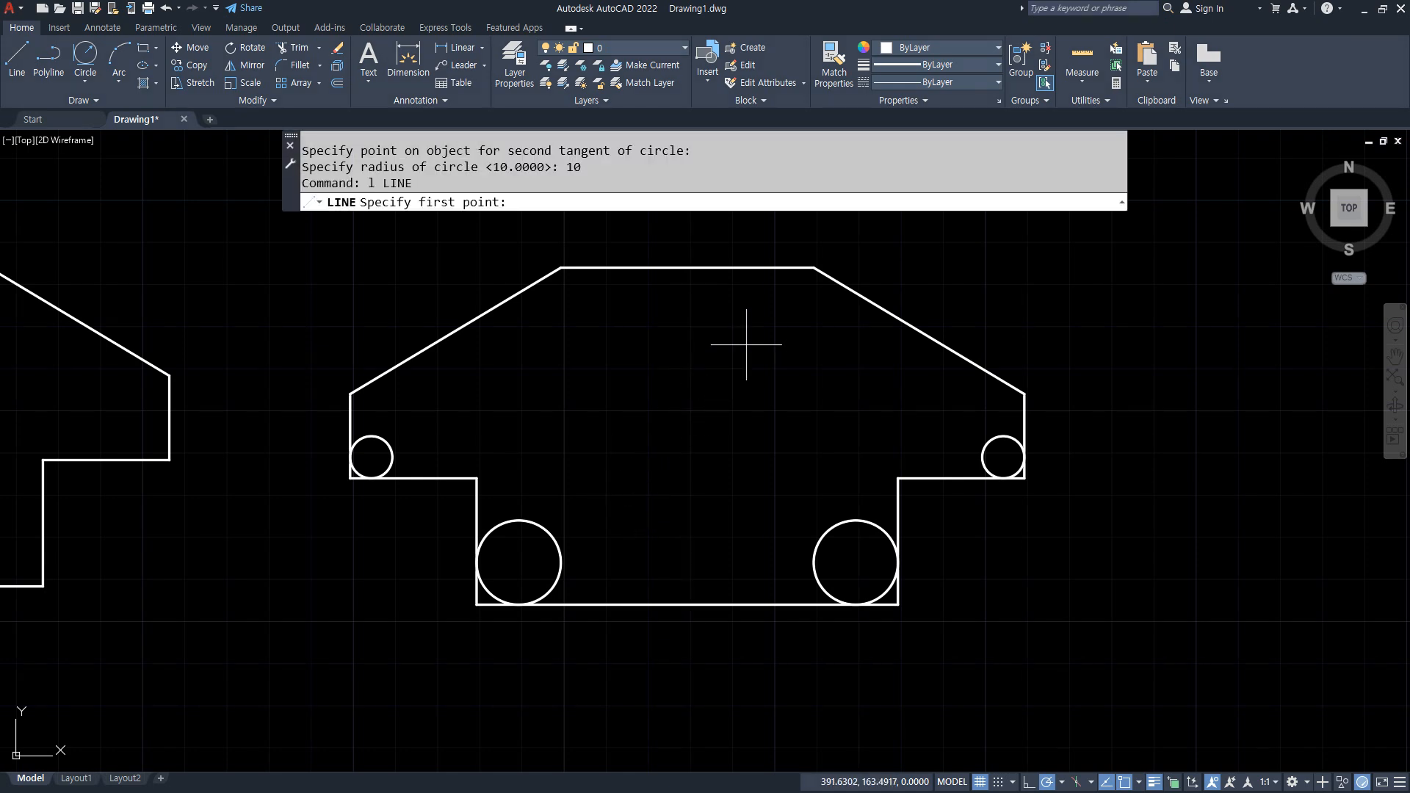
right_click(899, 249, "shift")
left_click(945, 367)
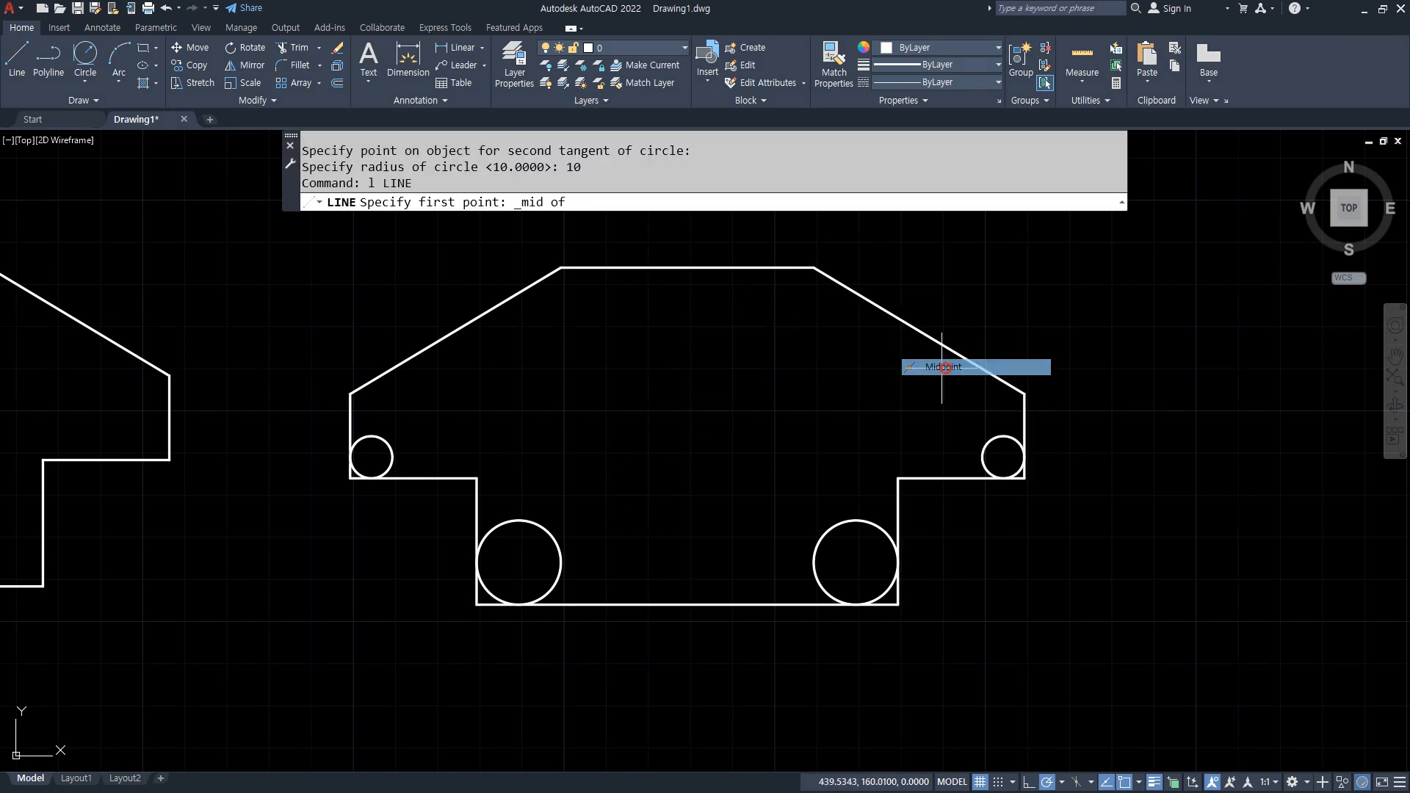
left_click(716, 269)
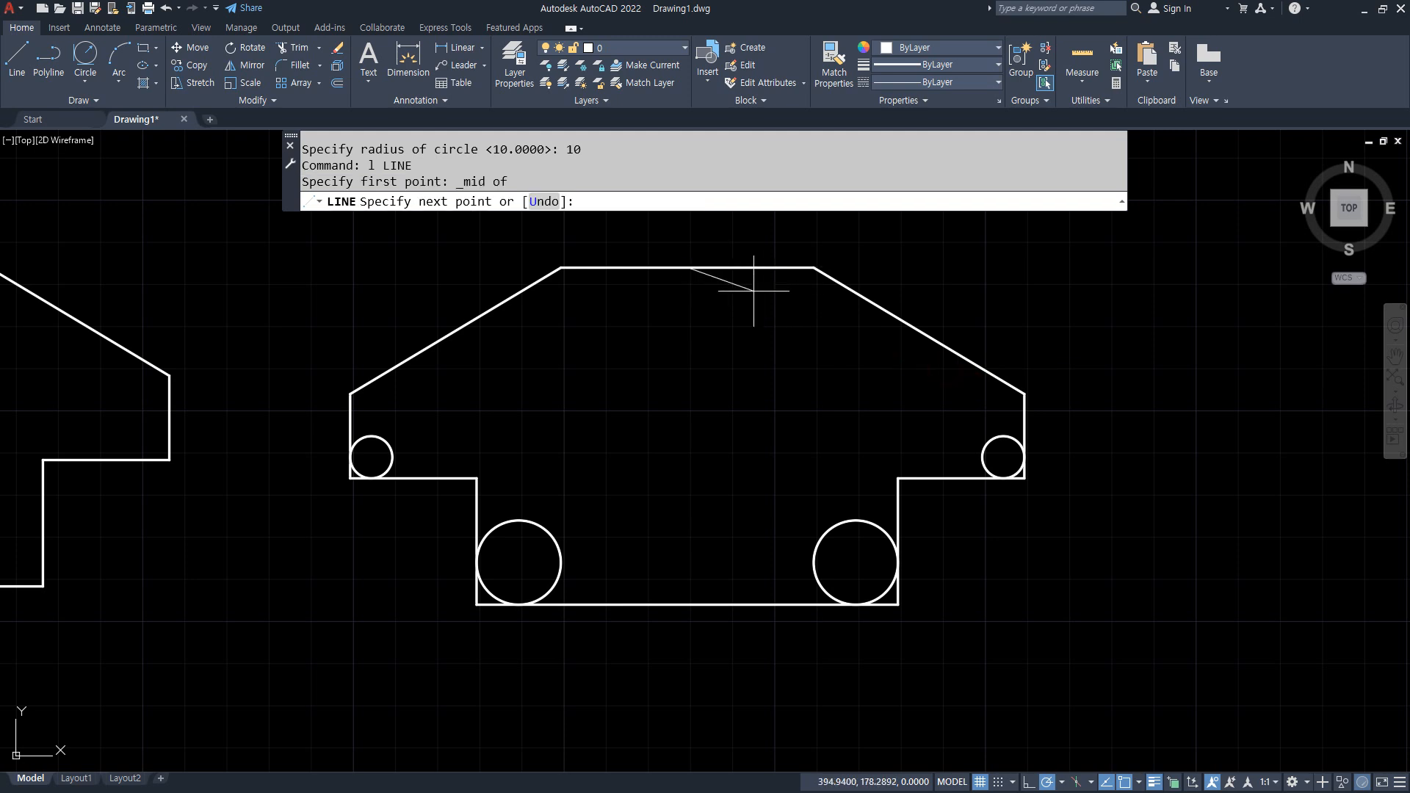
right_click(761, 350, "shift")
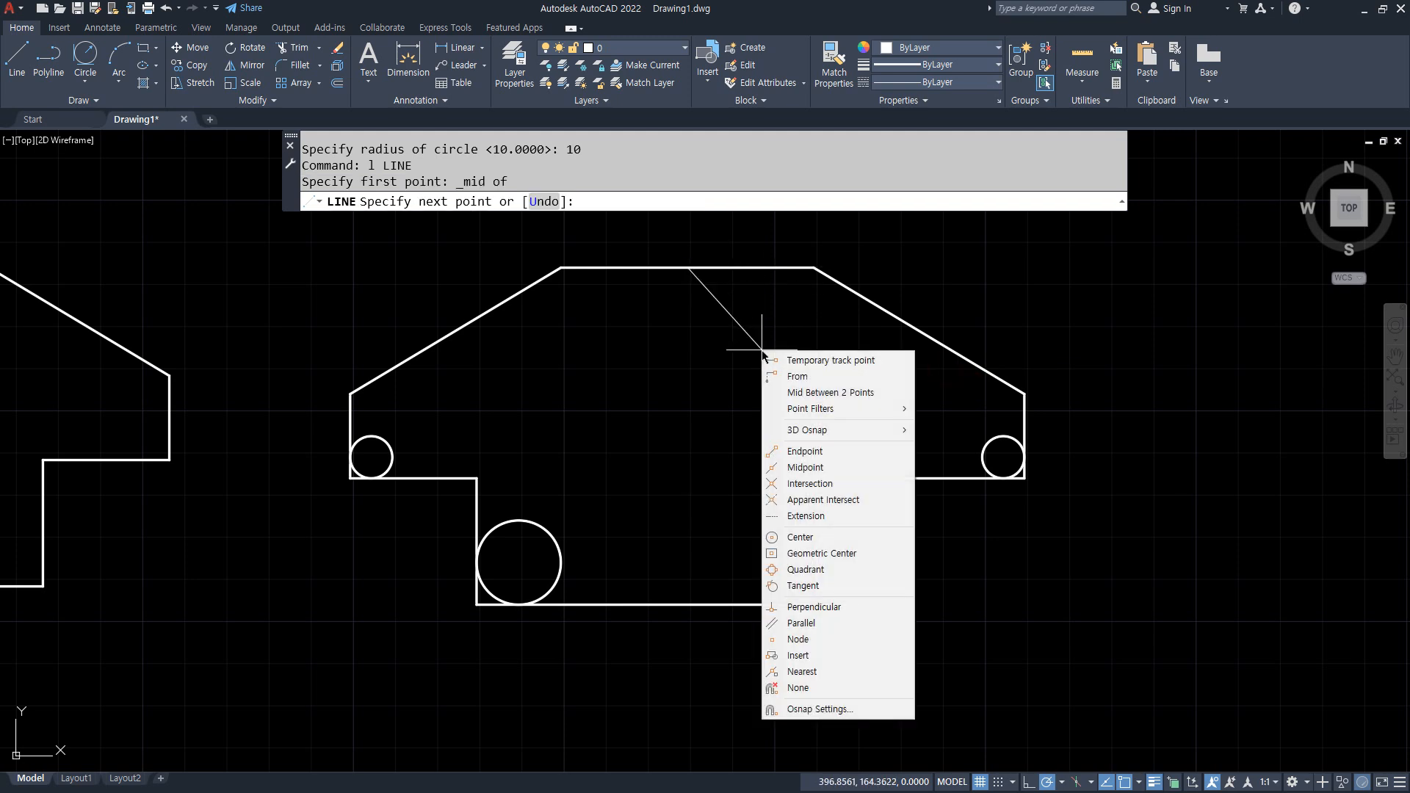
left_click(826, 471)
left_click(727, 605)
key("Return")
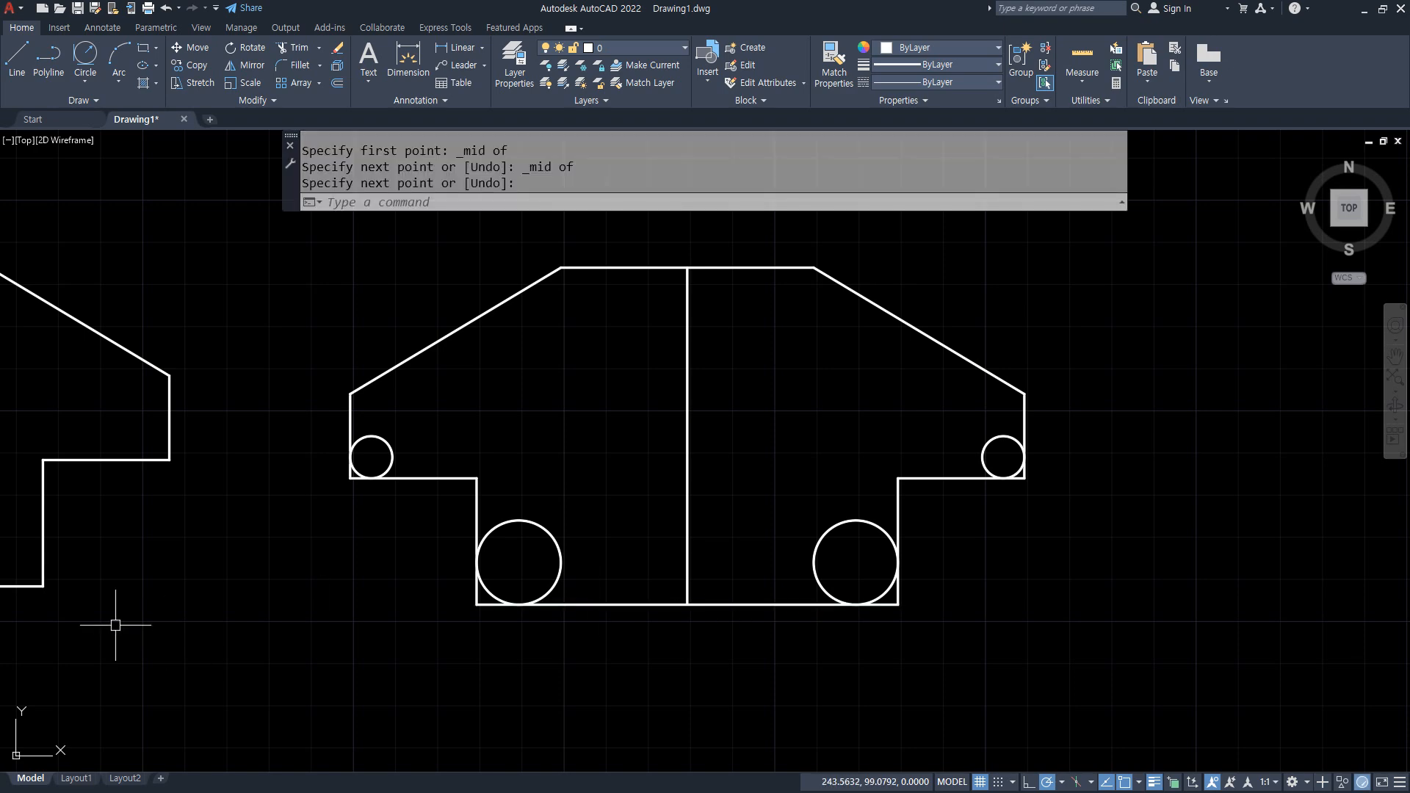
- Check the large circle's center height in the browser's reference drawing and offset the plate's bottom edge upward by 40
left_click_drag(0, 197, 502, 178)
left_click_drag(710, 608, 707, 556)
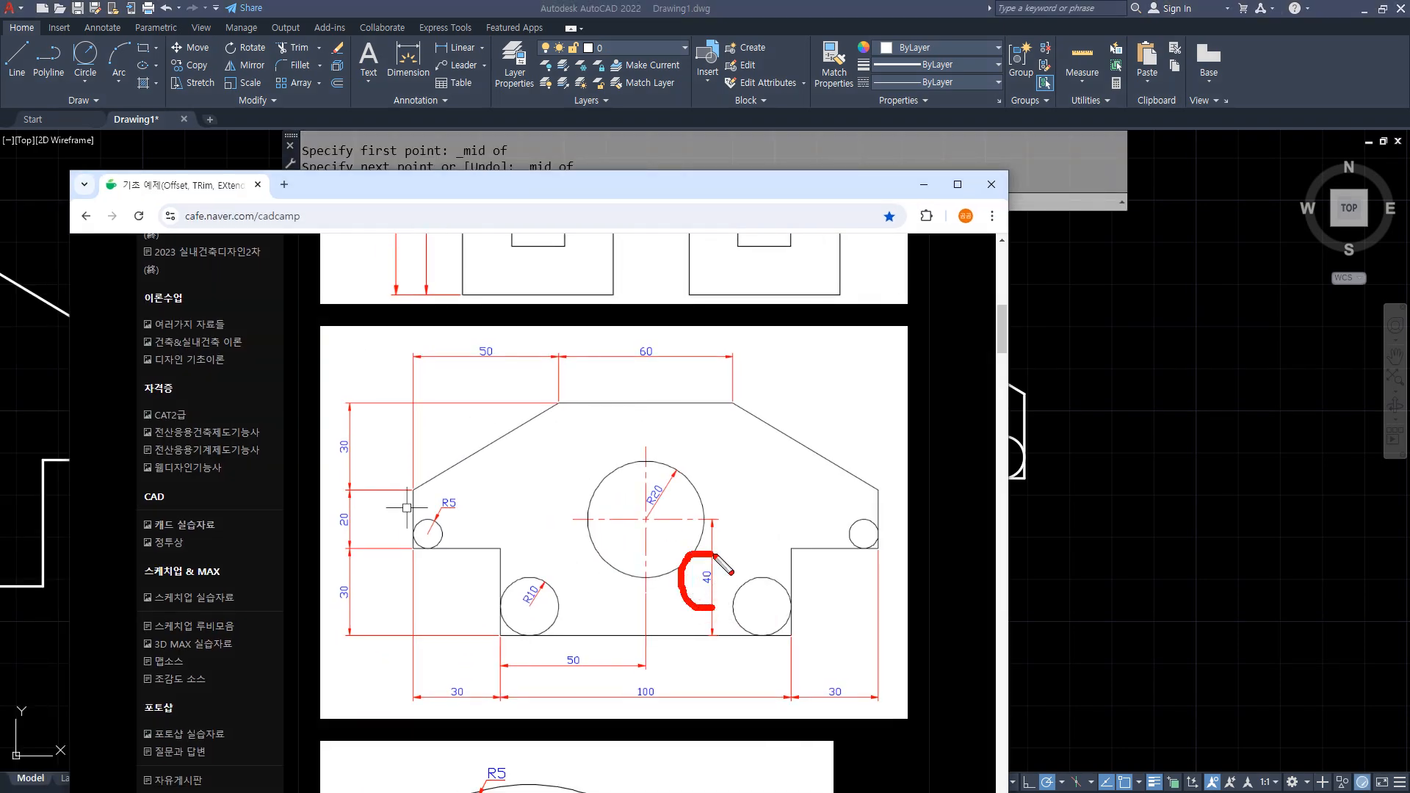
key("Escape")
left_click_drag(670, 189, 0, 224)
left_click(644, 366)
key("Return")
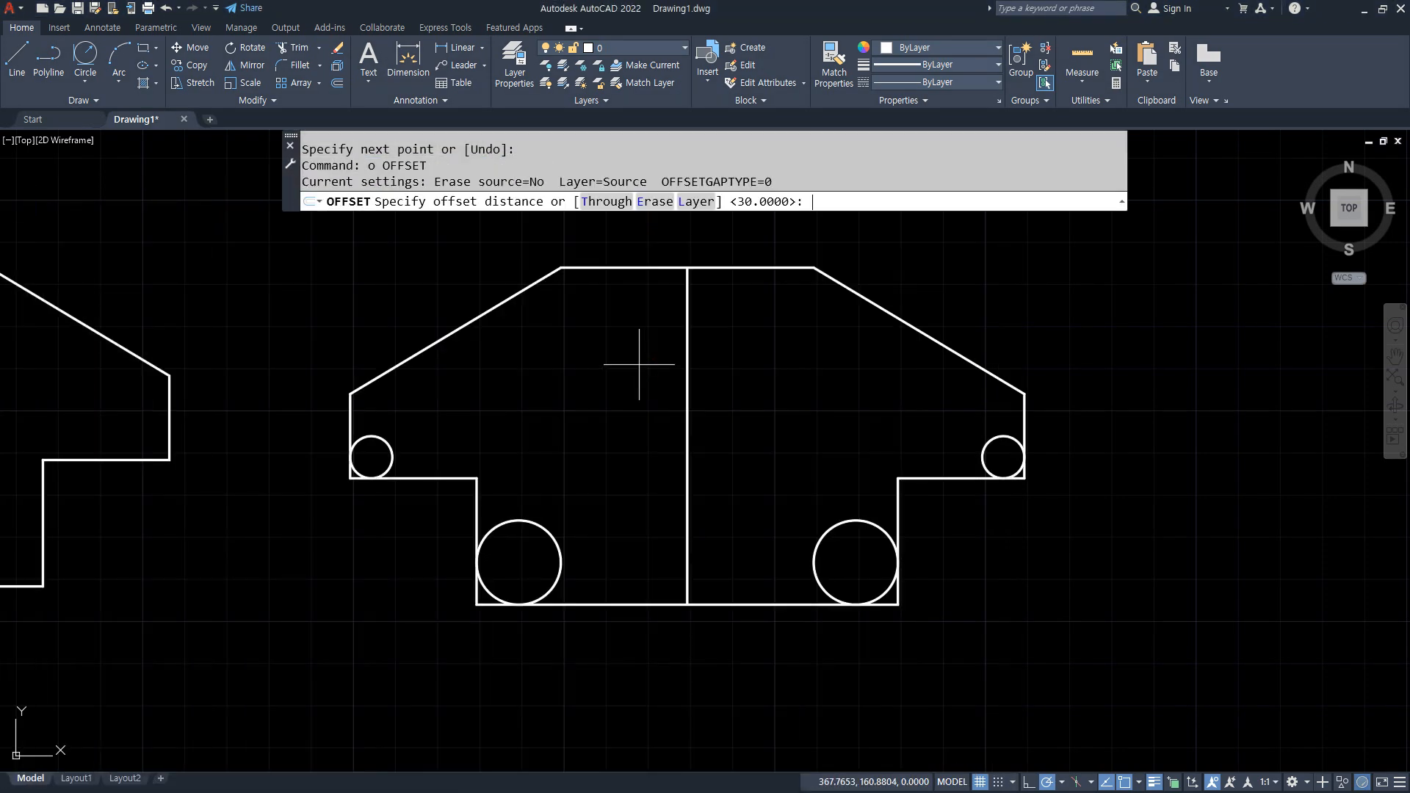
type("40")
key("Return")
left_click(636, 603)
left_click(637, 504)
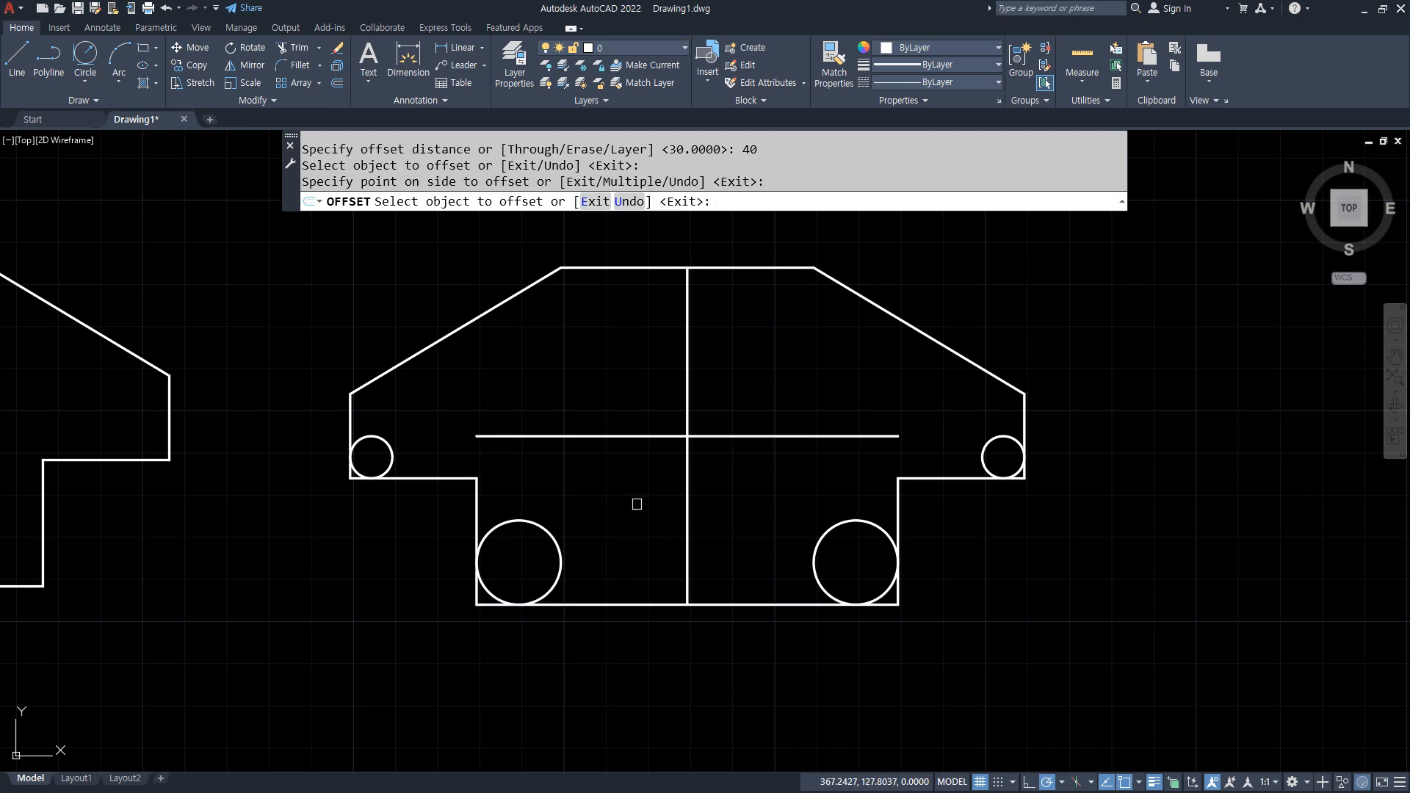
key("Return")
- Draw a radius 20 circle centered where the vertical center line crosses the offset horizontal line
type("c")
key("Return")
left_click(687, 436)
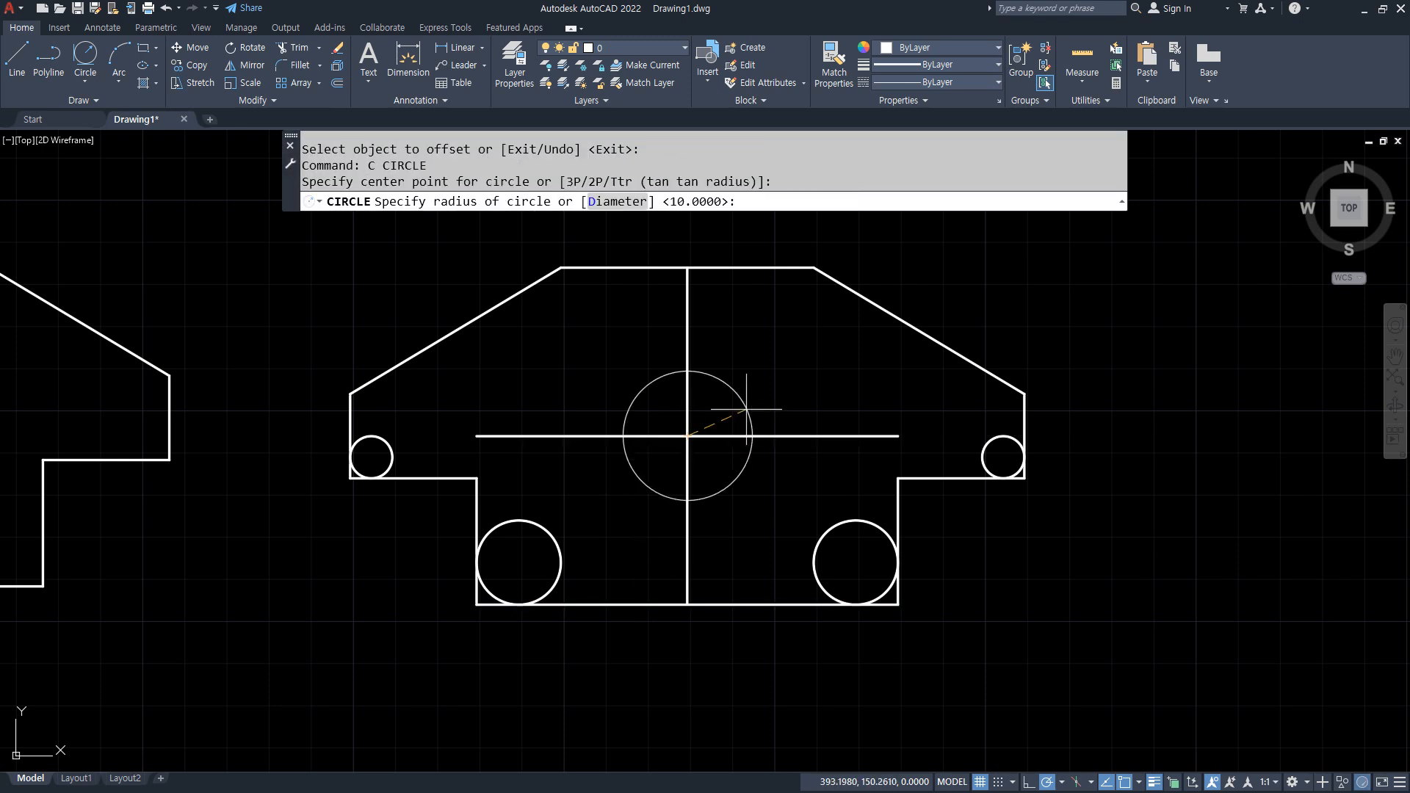
type("20")
key("Return")
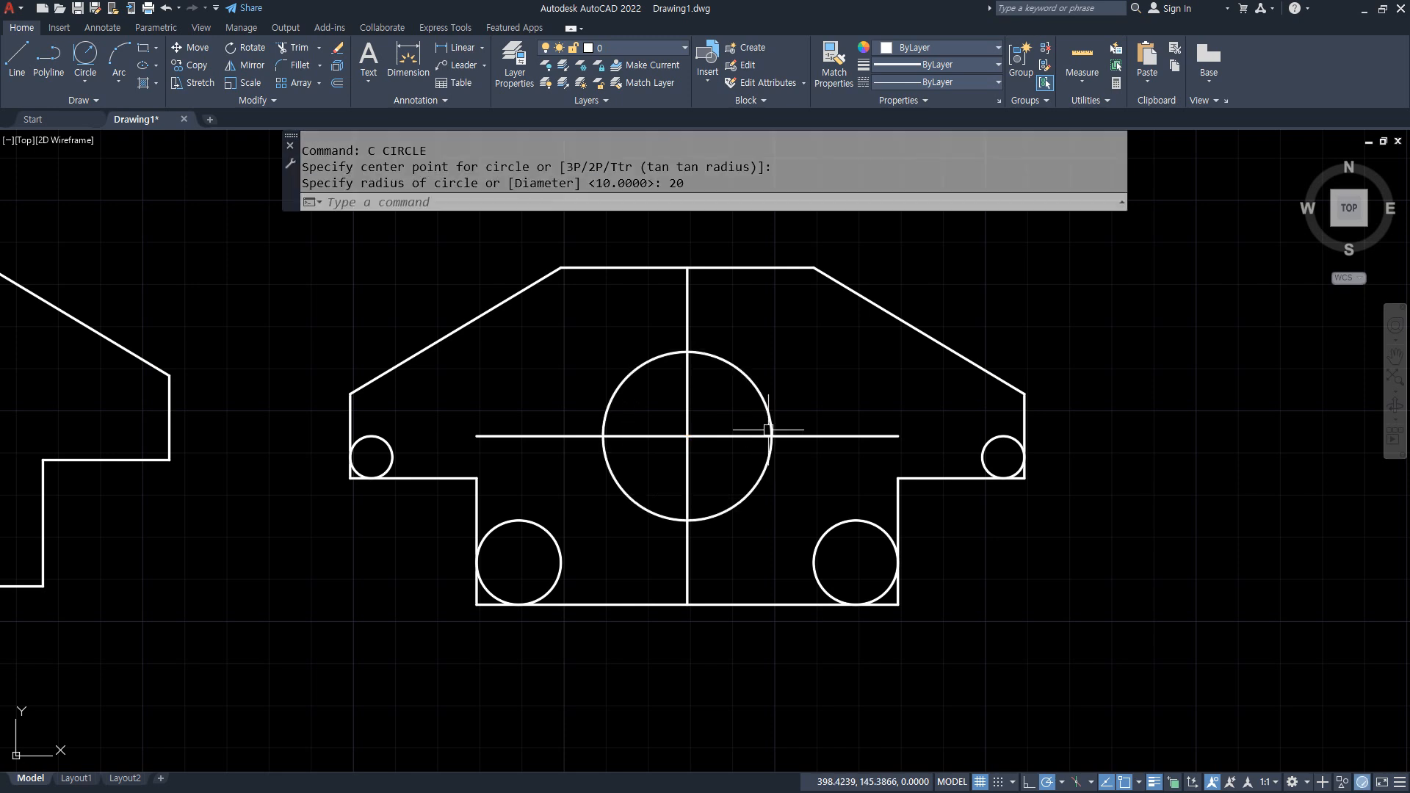
- Erase the vertical and horizontal construction lines crossing inside the large circle
left_click(718, 437)
left_click(667, 415)
type("e")
key("Return")
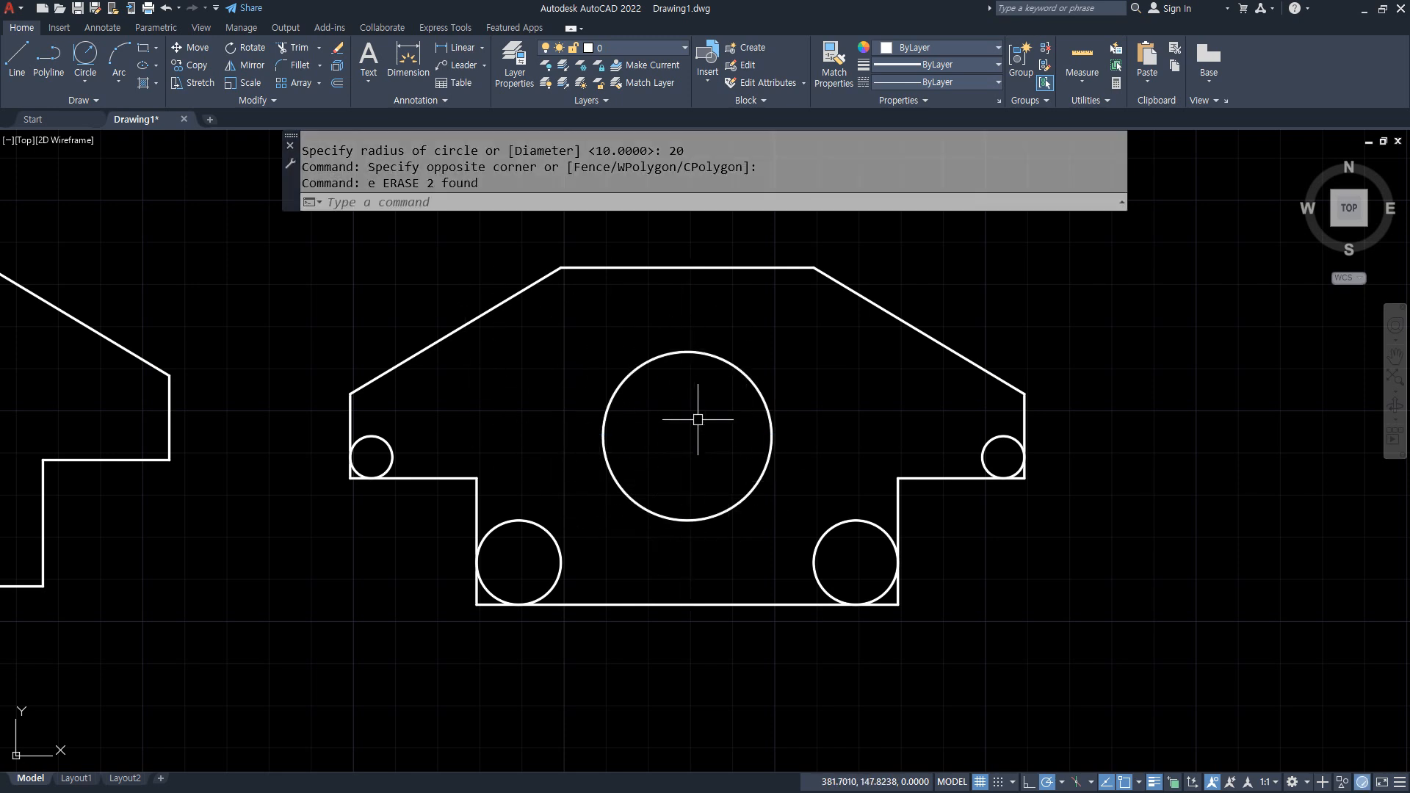
- Examine the next reference drawing in the browser, adding up its horizontal and vertical dimensions to get the overall square size
key("alt+Tab")
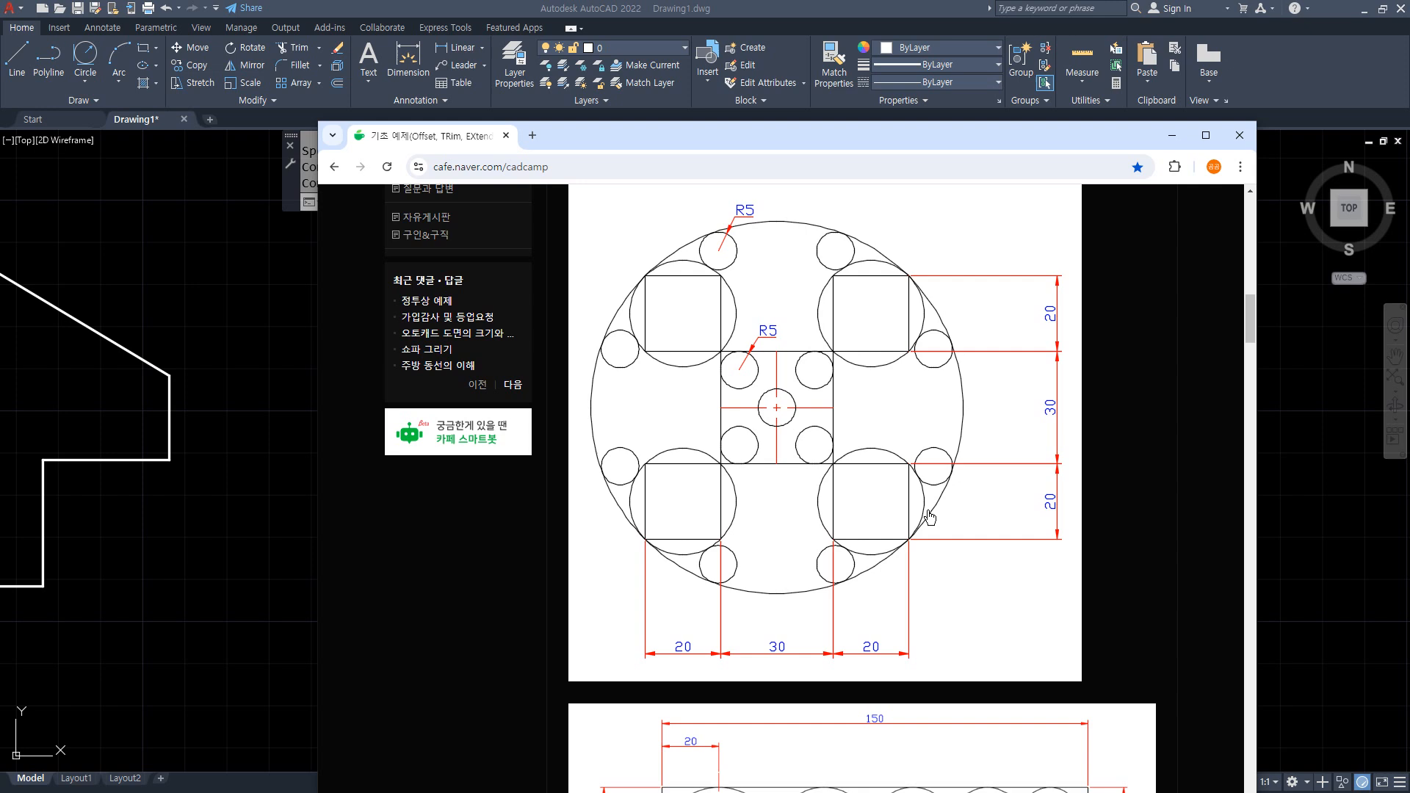
left_click_drag(677, 667, 661, 622)
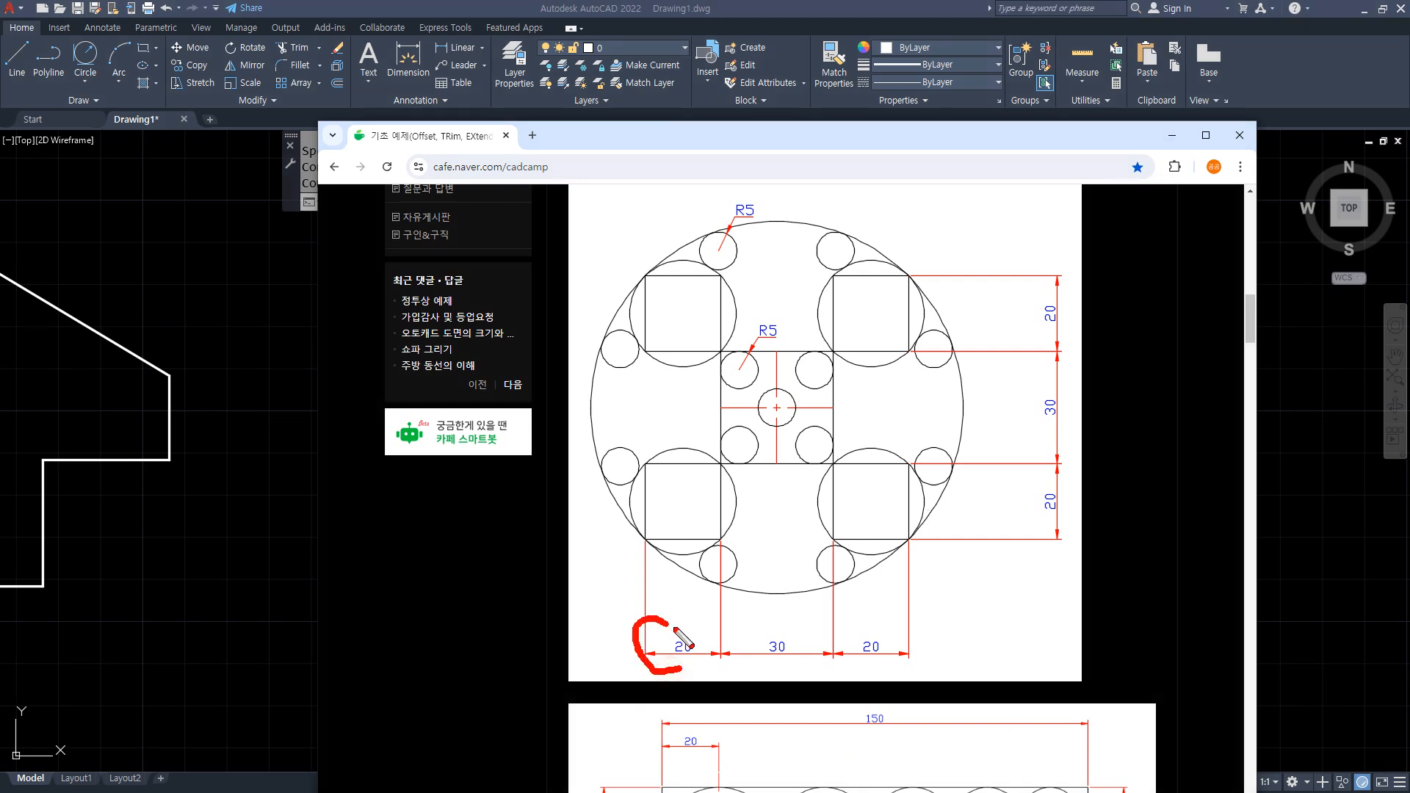
mouse_move(779, 669)
left_mouse_down()
mouse_move(777, 609)
mouse_move(812, 667)
mouse_move(852, 611)
mouse_move(890, 684)
left_mouse_up()
left_click_drag(955, 649, 990, 698)
mouse_move(1022, 628)
left_mouse_down()
mouse_move(1039, 650)
mouse_move(1007, 617)
left_mouse_up()
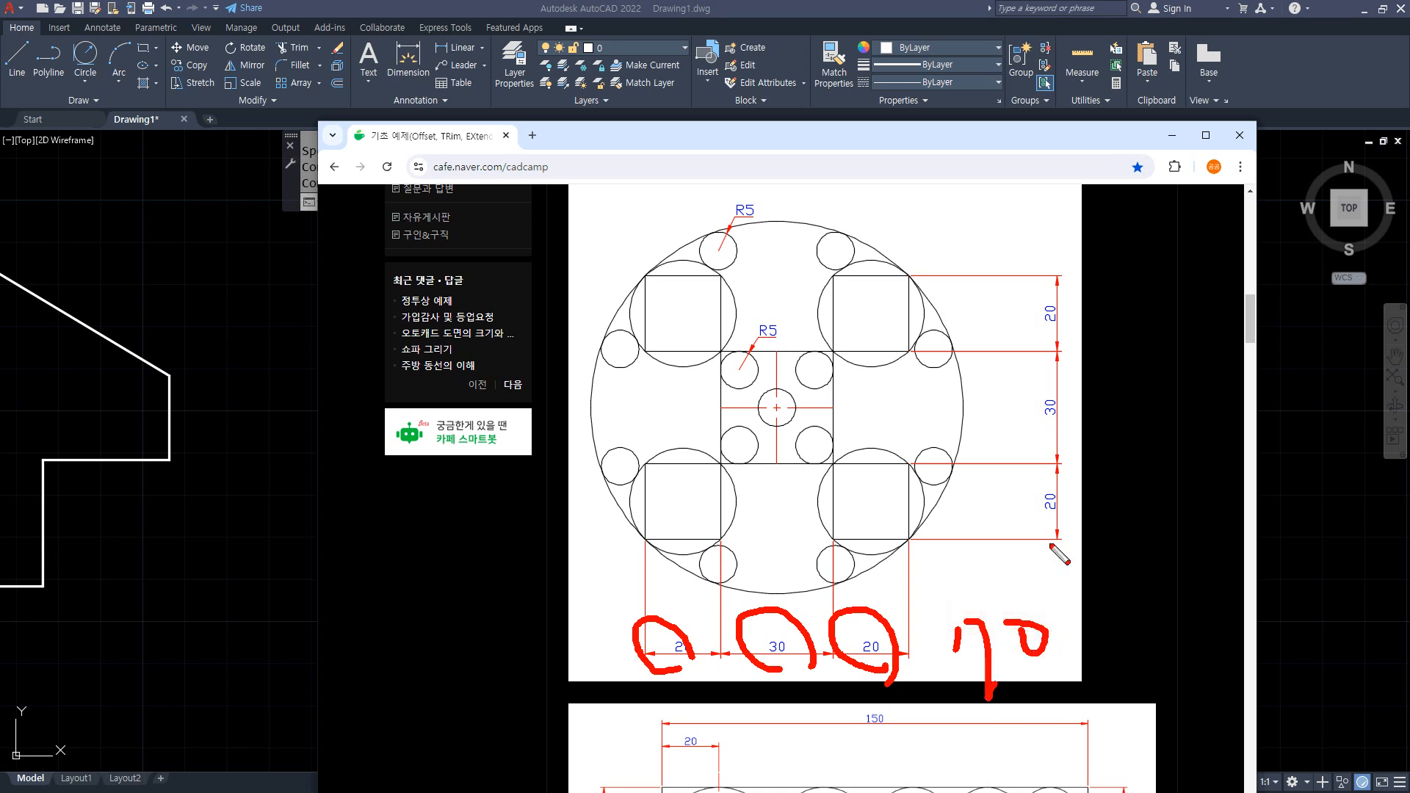
left_click_drag(1066, 516, 1051, 522)
mouse_move(1057, 434)
left_mouse_down()
mouse_move(1020, 351)
mouse_move(1046, 425)
left_mouse_up()
mouse_move(1058, 327)
left_mouse_down()
mouse_move(1037, 308)
mouse_move(1059, 341)
left_mouse_up()
left_click_drag(1101, 389, 1133, 491)
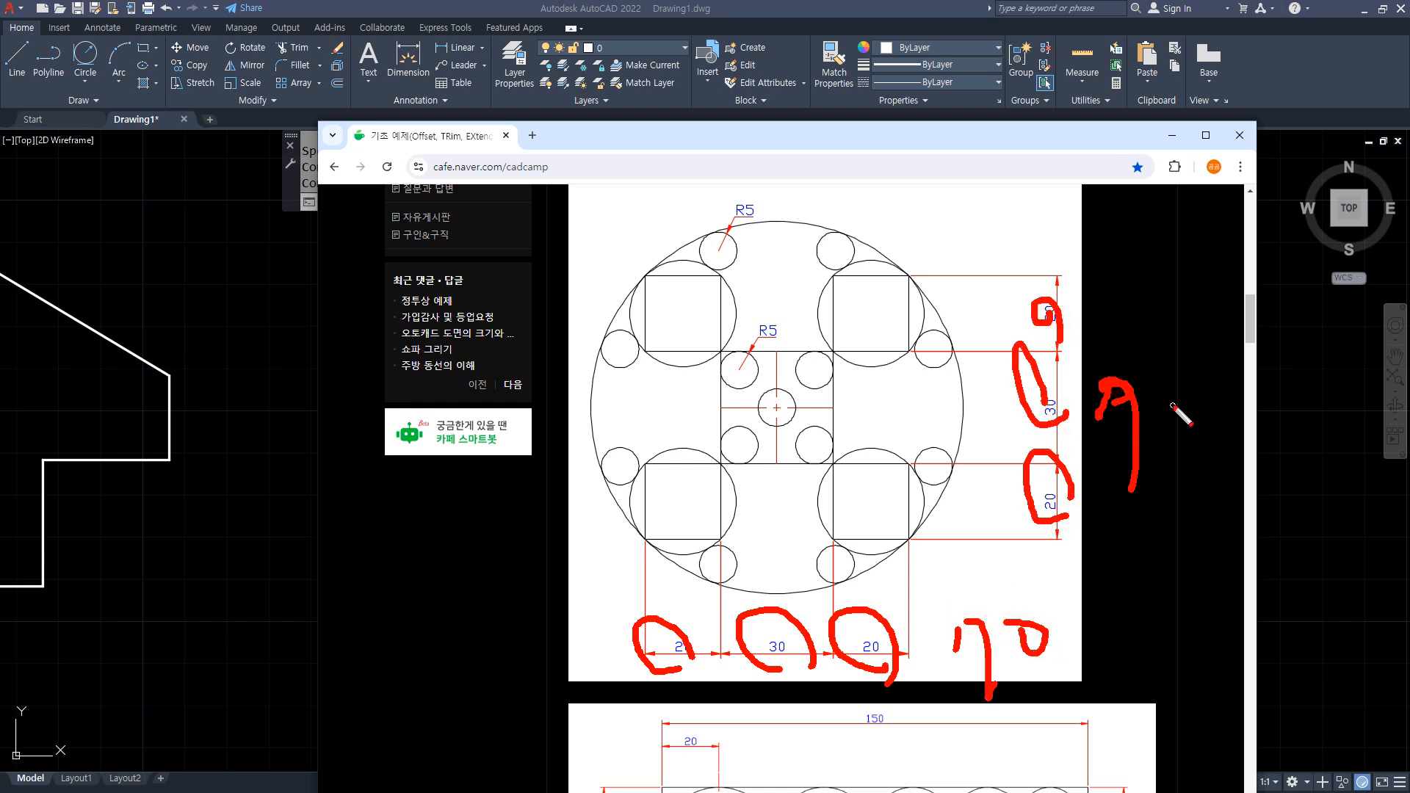
key("Escape")
mouse_move(917, 141)
left_mouse_down()
mouse_move(641, 175)
mouse_move(0, 181)
left_mouse_up()
left_click(611, 383)
- Draw an L of two lines in the empty area right of the plate, about 120 units down and 147 units to the right
scroll(1069, 444, "down", 1)
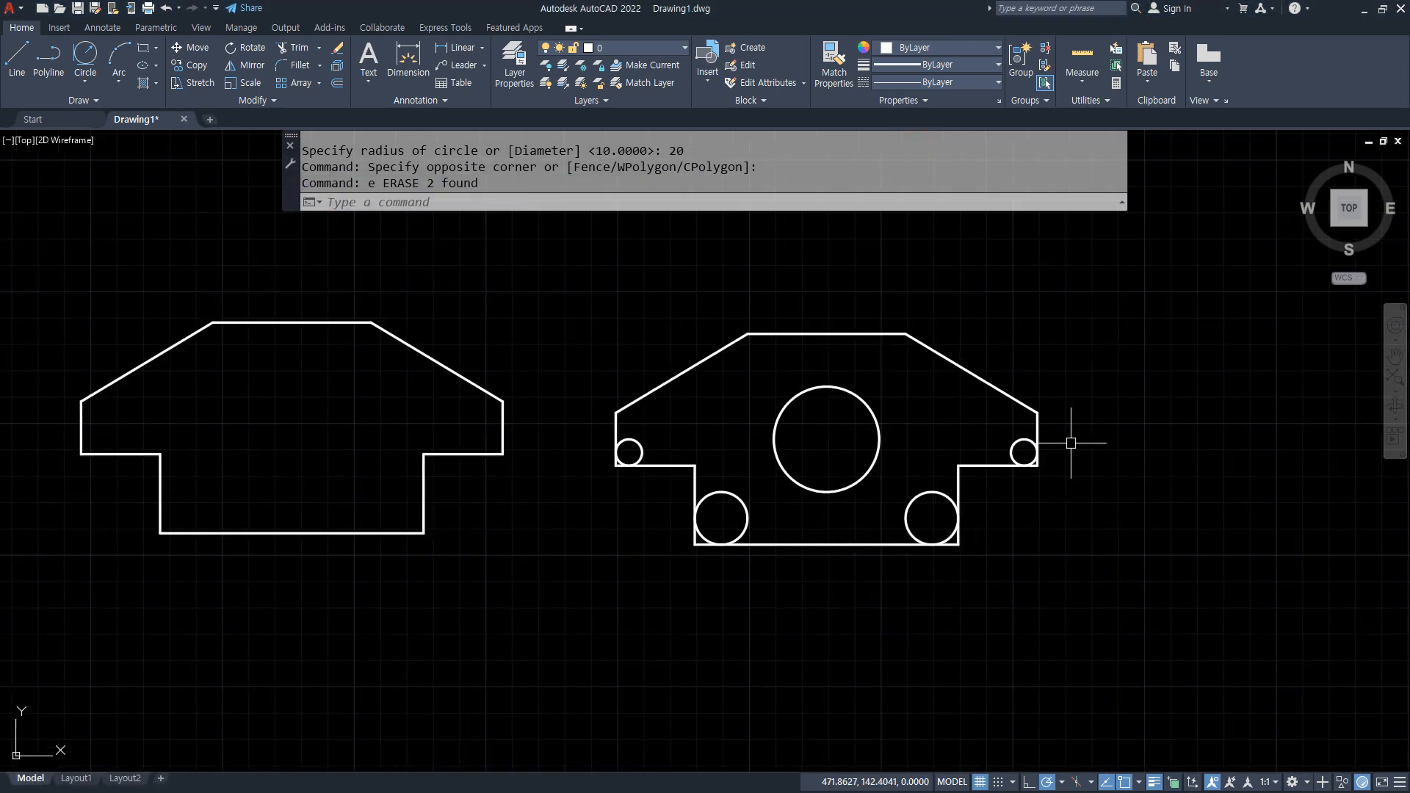
middle_click_drag(1070, 444, 420, 463)
type("l")
key("Return")
left_click(555, 248)
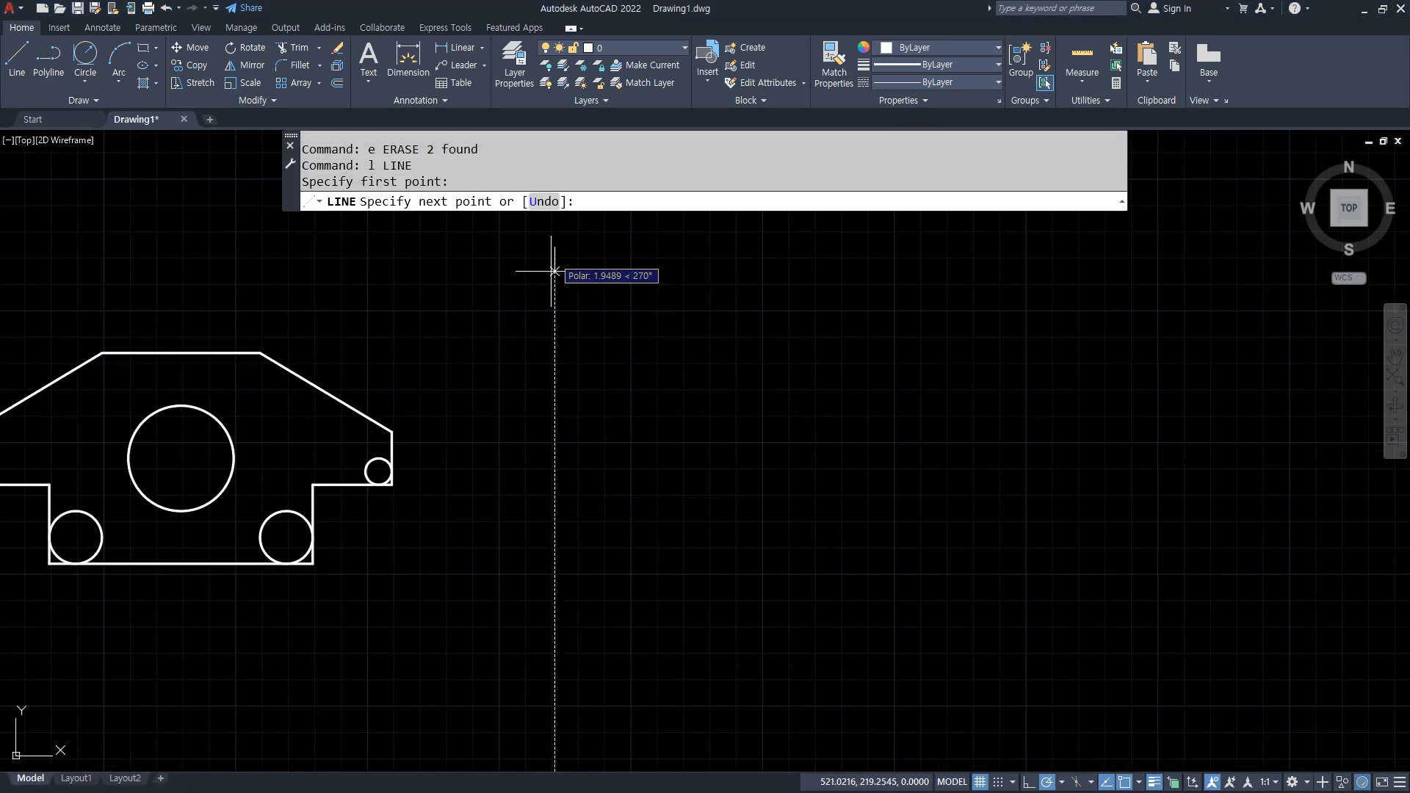
left_click(555, 572)
left_click(941, 571)
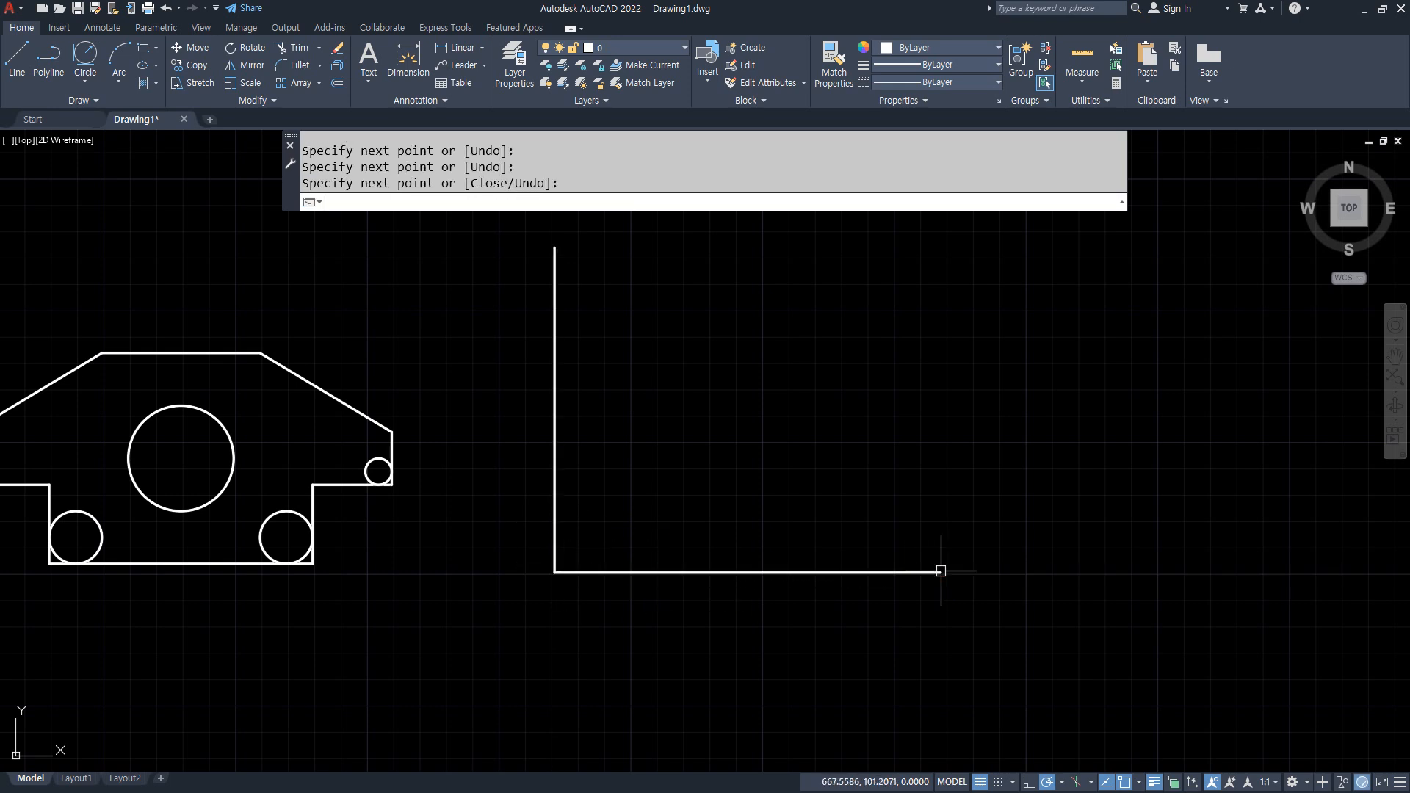
- Offset the L's horizontal line upward and its vertical line to the right by 70
type("o")
key("Return")
type("70")
key("Return")
left_click(620, 572)
left_click(624, 482)
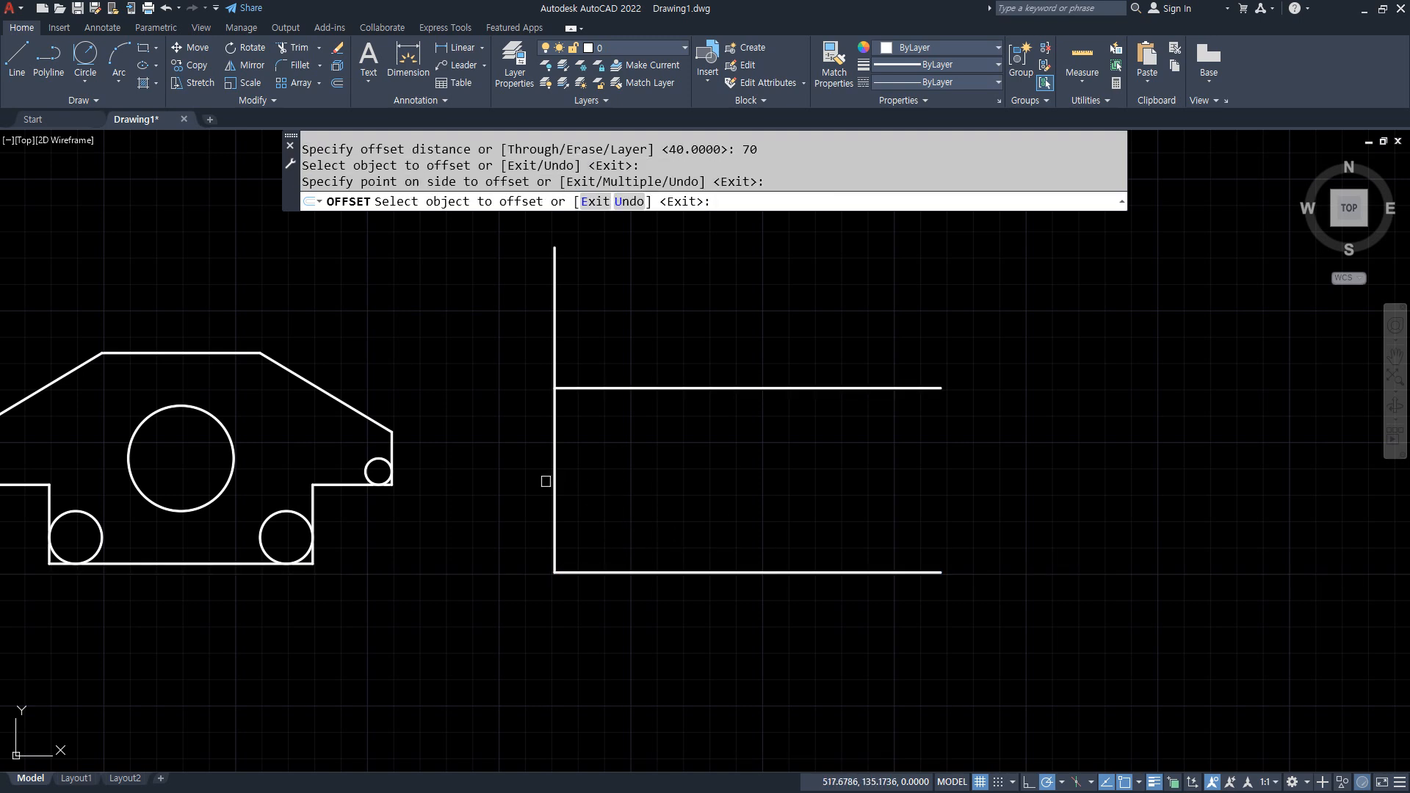
left_click(550, 474)
left_click(772, 473)
key("Return")
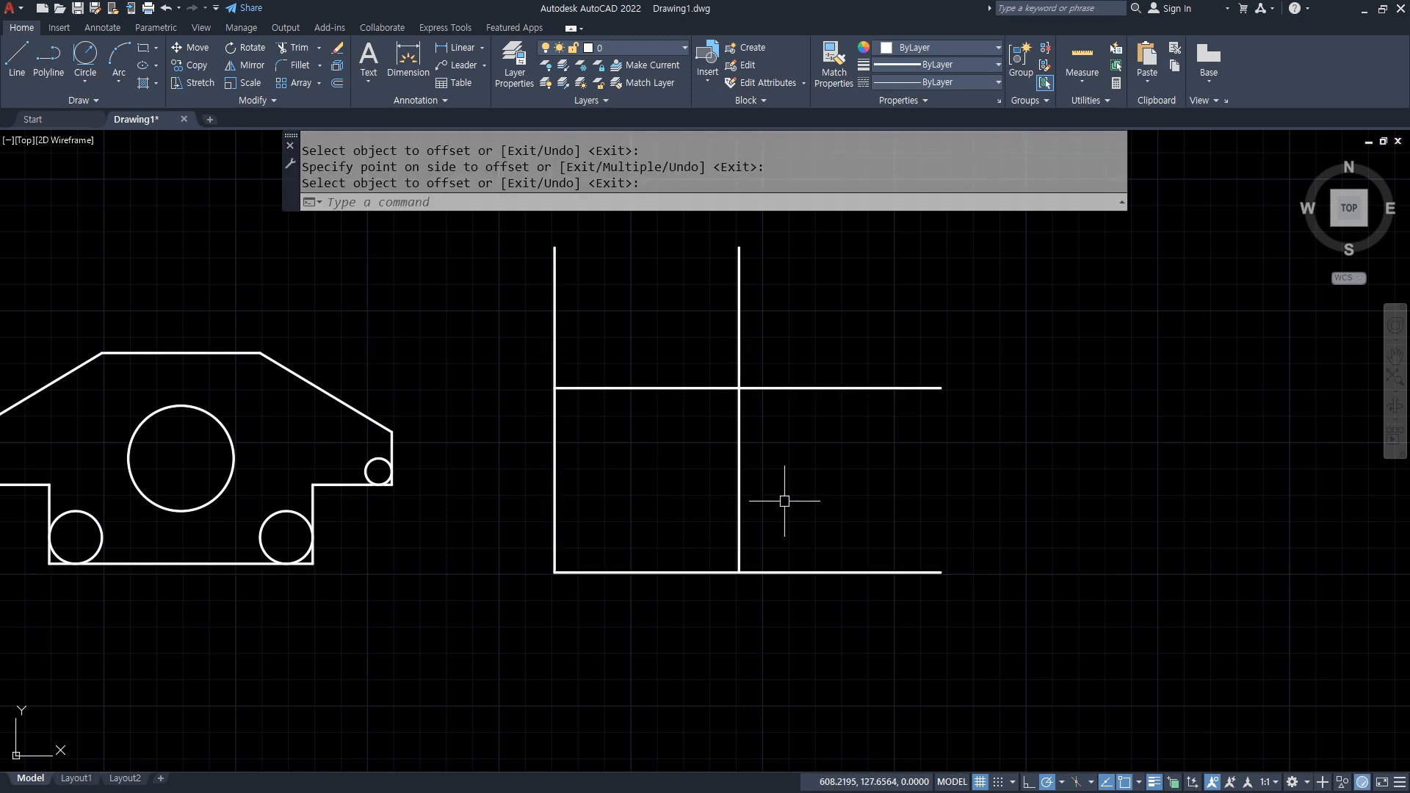
- Trim the line ends extending beyond the offset lines to leave a closed 70 by 70 square
type("tr")
key("Return")
left_click(813, 640)
left_click(802, 343)
left_click(830, 331)
left_click(485, 329)
key("Return")
key("Return")
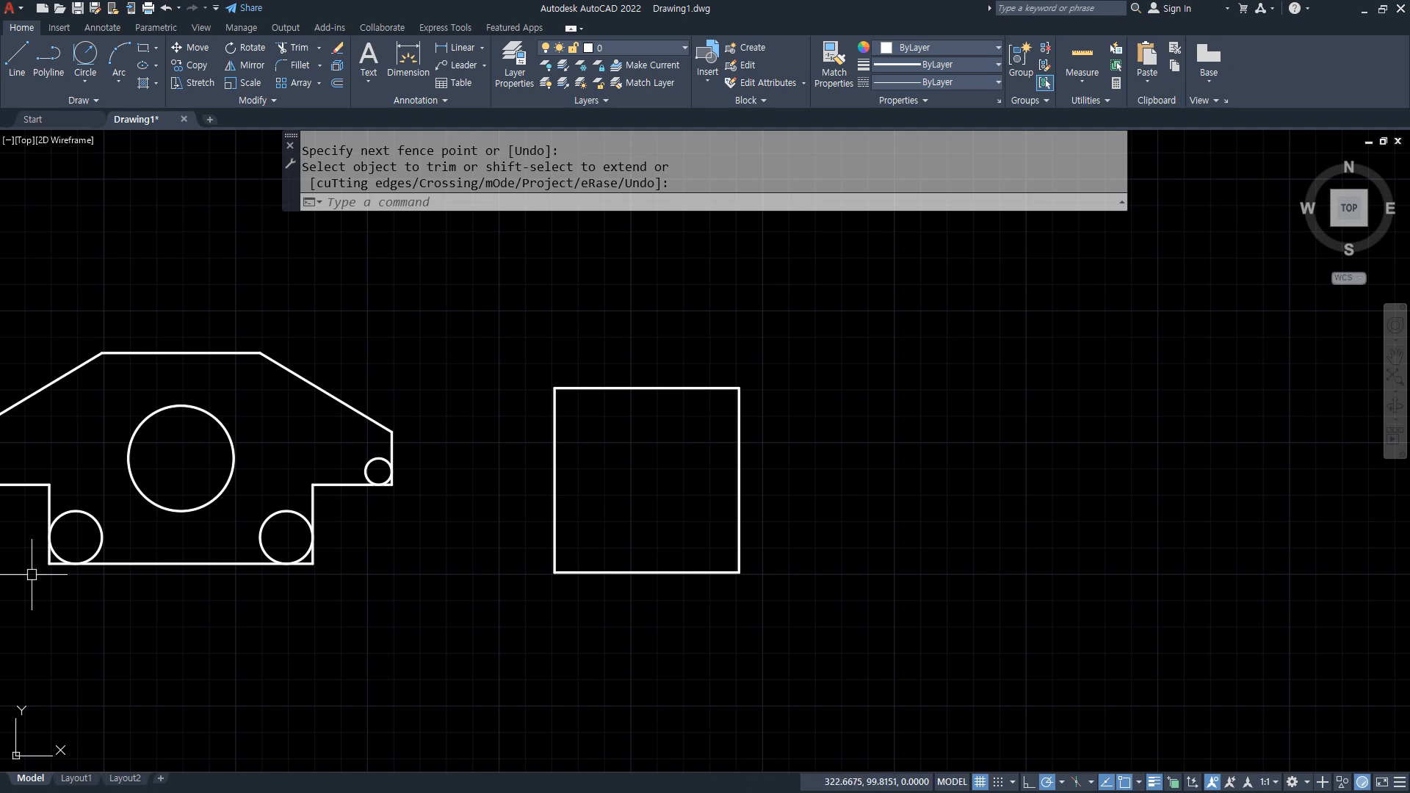
- Examine the reference drawing in the browser for the widths and heights of the small corner squares
left_click_drag(0, 177, 916, 171)
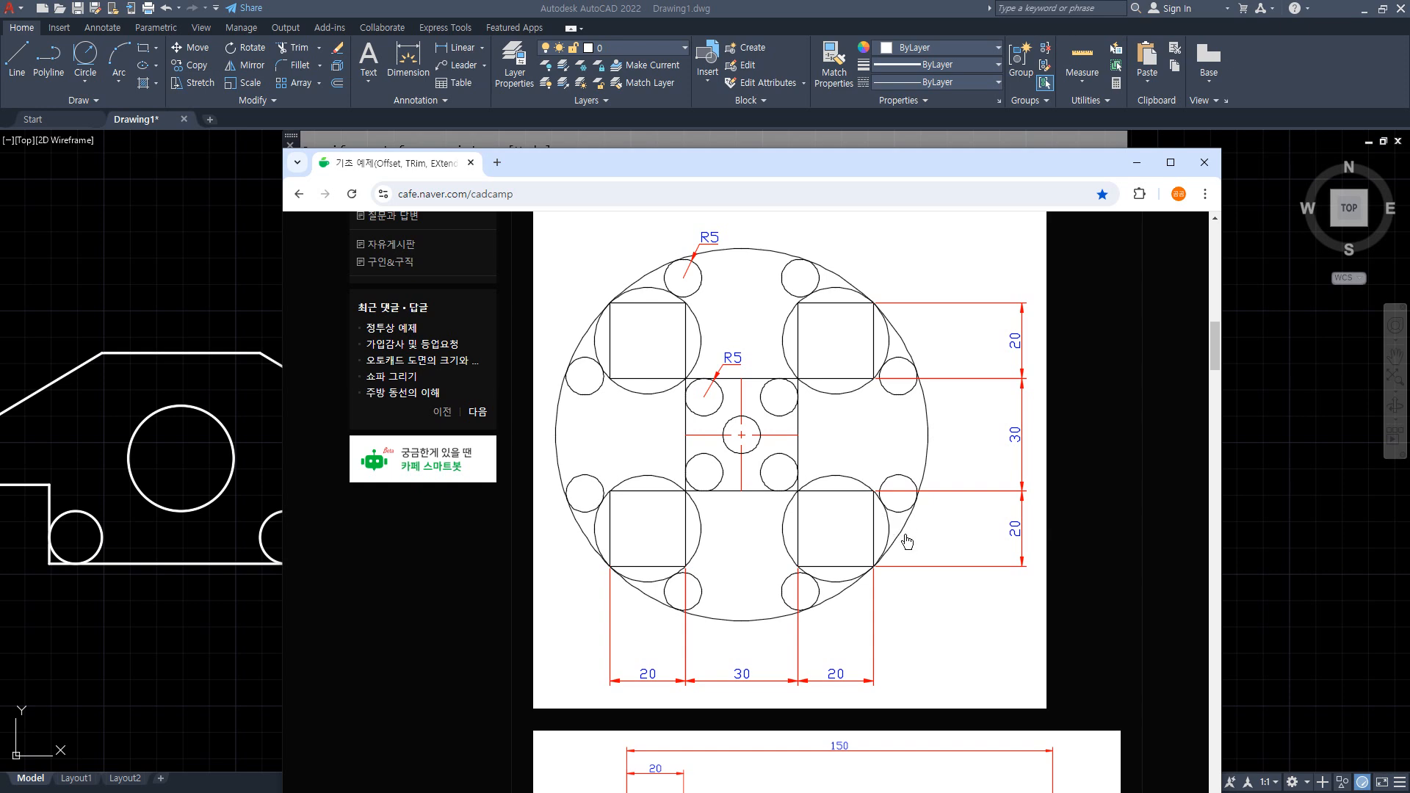
left_click_drag(675, 698, 690, 688)
left_click_drag(881, 702, 856, 650)
mouse_move(1067, 538)
left_mouse_down()
mouse_move(1017, 552)
mouse_move(1014, 521)
left_mouse_up()
left_click_drag(1025, 364, 1052, 374)
key("Escape")
left_click_drag(917, 169, 0, 200)
left_click(769, 321)
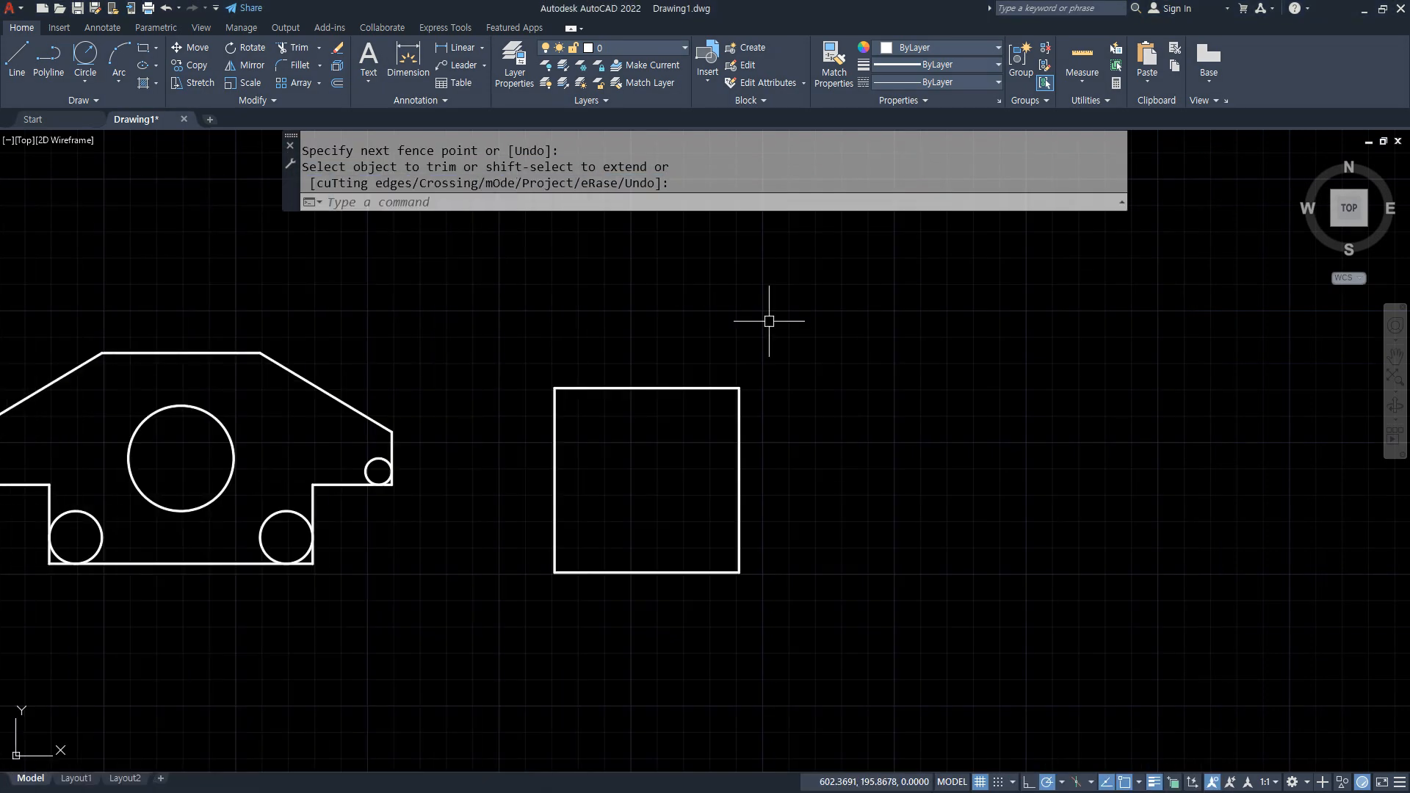
- Offset all four sides of the square inward by 20
type("o")
key("Return")
type("2")
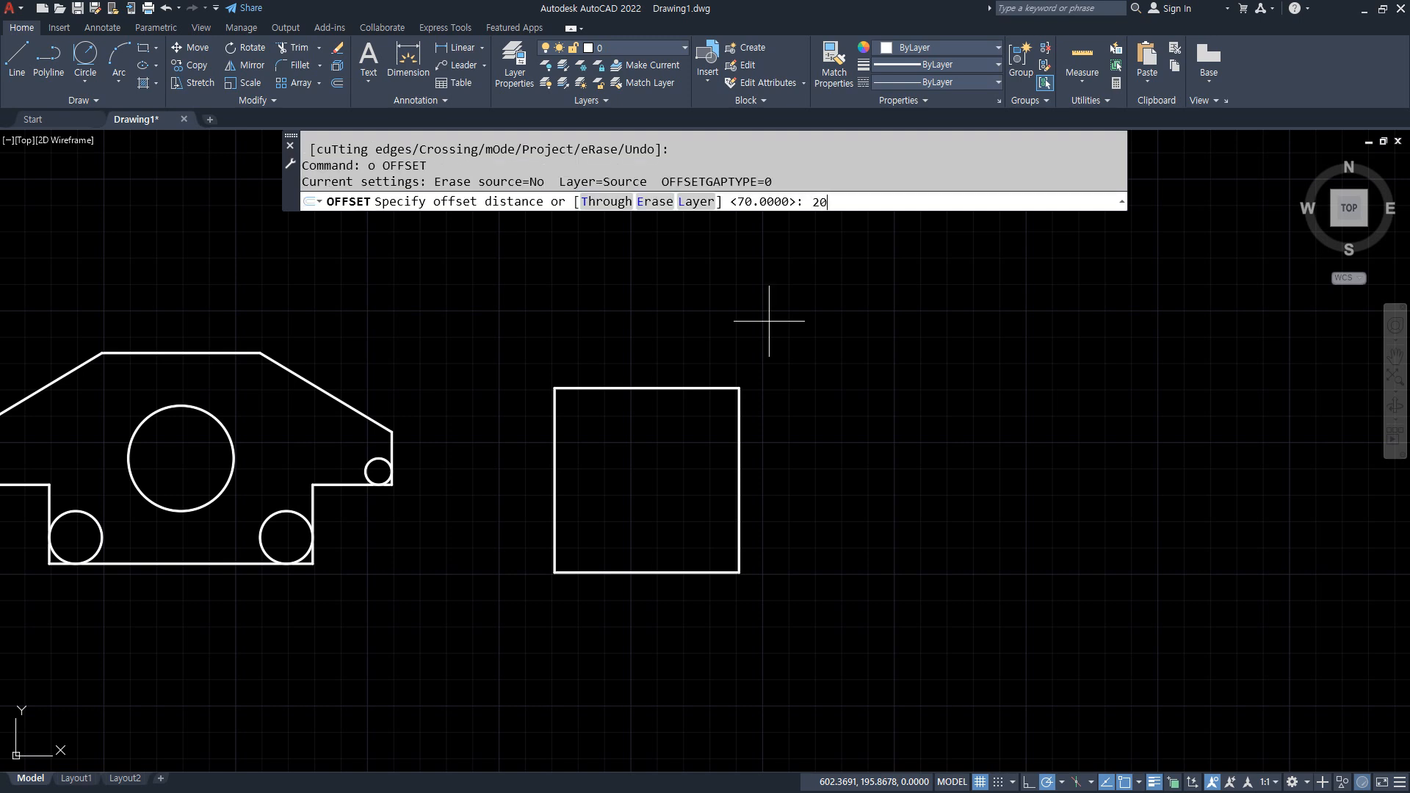
type("0")
key("Return")
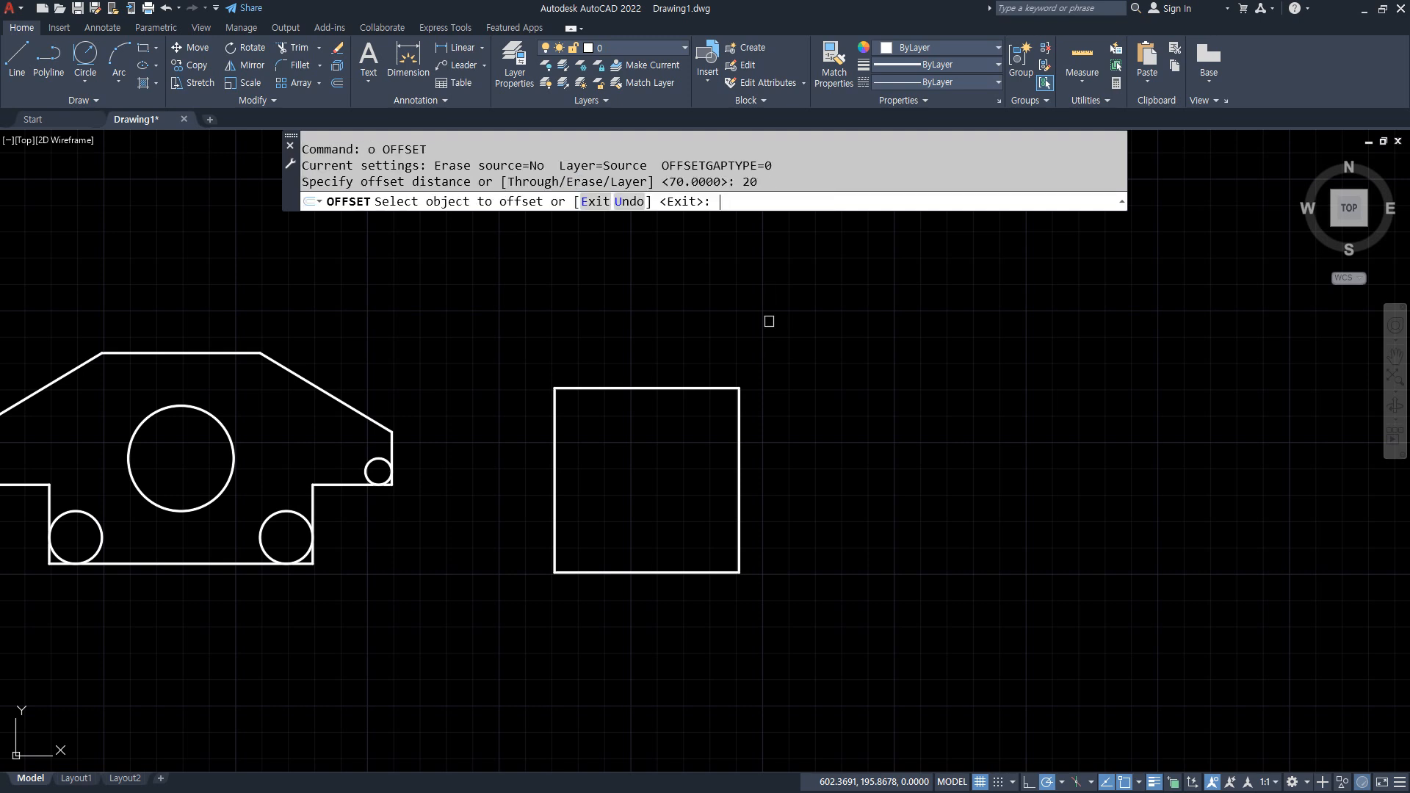
left_click(689, 386)
left_click(679, 455)
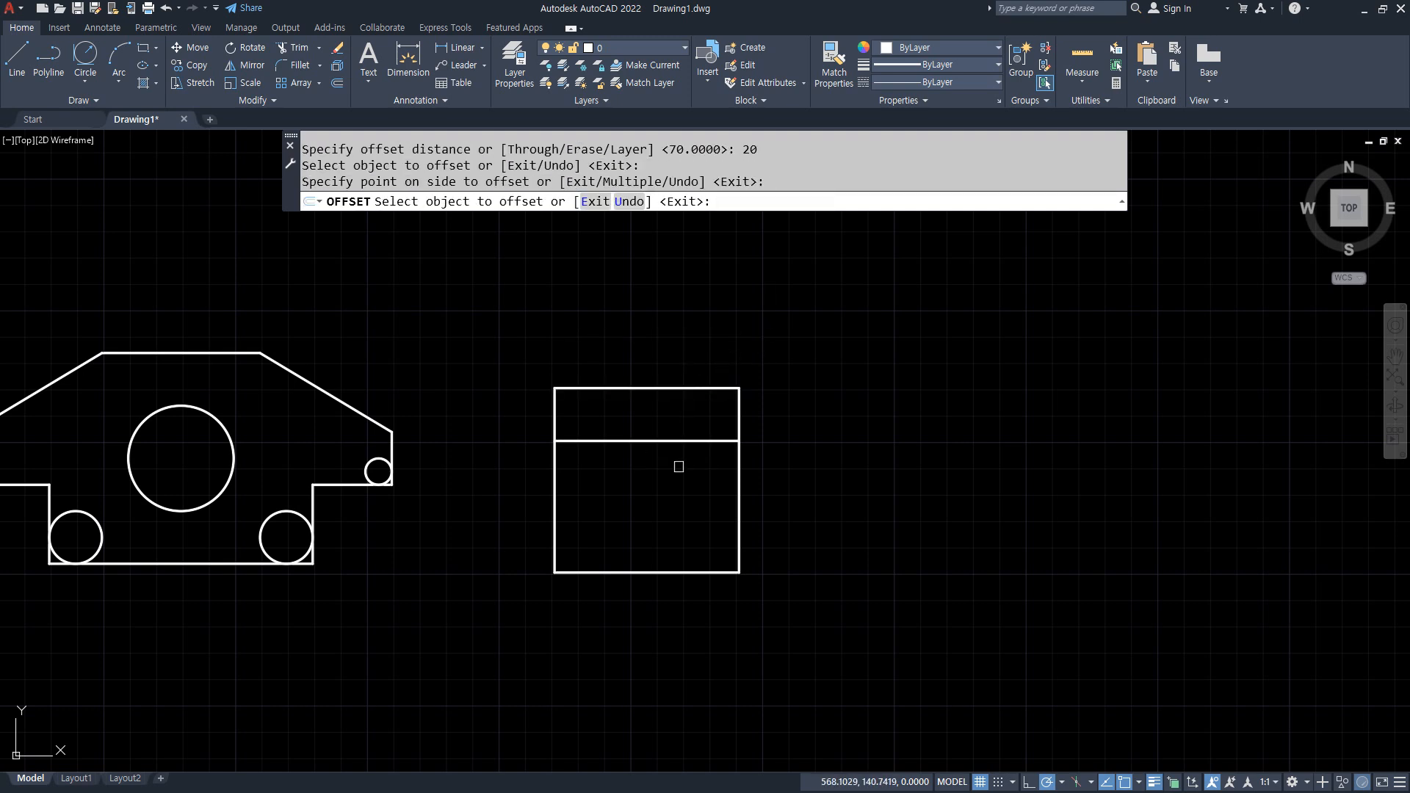
left_click(671, 571)
left_click(664, 476)
left_click(555, 481)
left_click(676, 492)
left_click(738, 479)
left_click(663, 502)
key("Return")
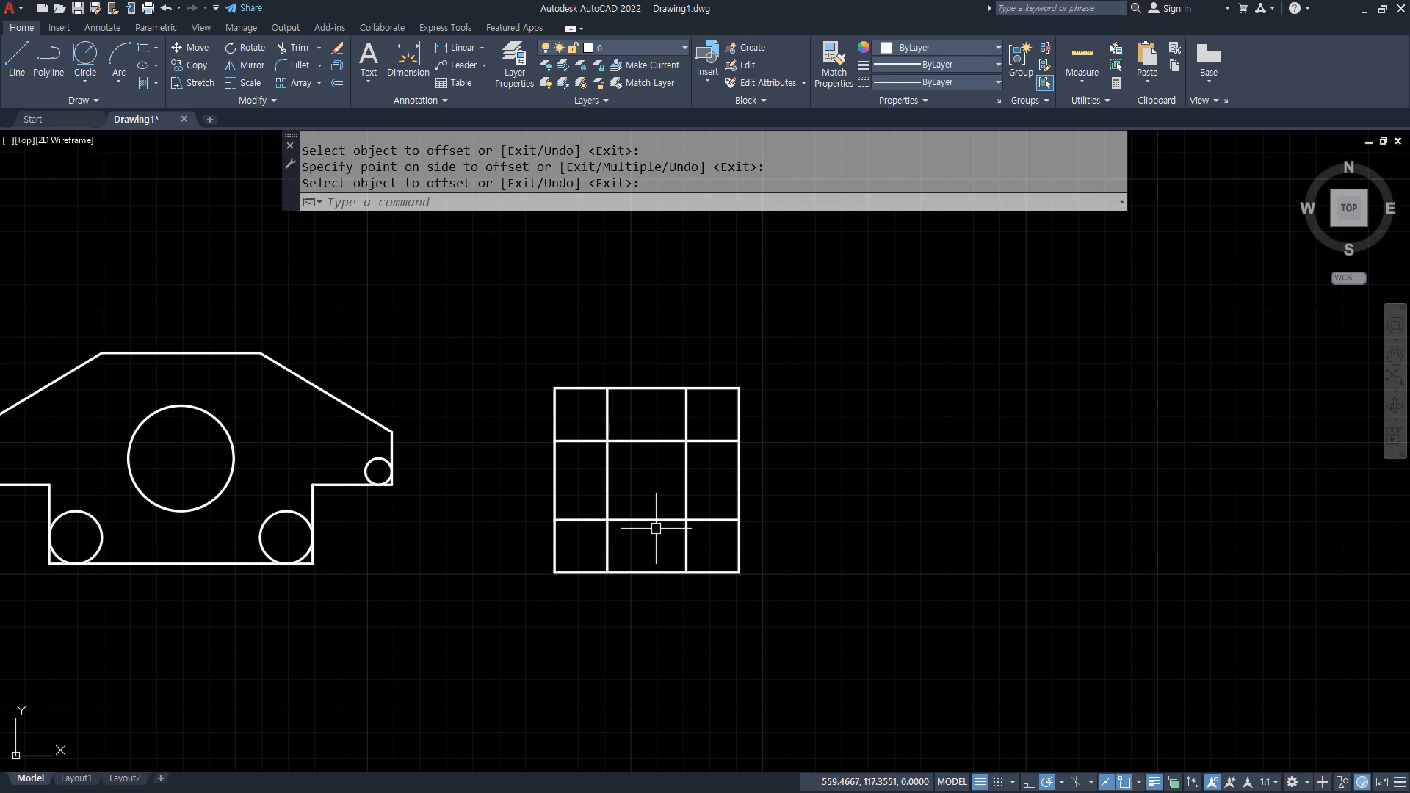
- Trim the middle portion of each outer side of the square, leaving four corner squares around the central one
type("tr")
key("Return")
left_click(655, 389)
left_click(738, 488)
left_click(657, 569)
key("Return")
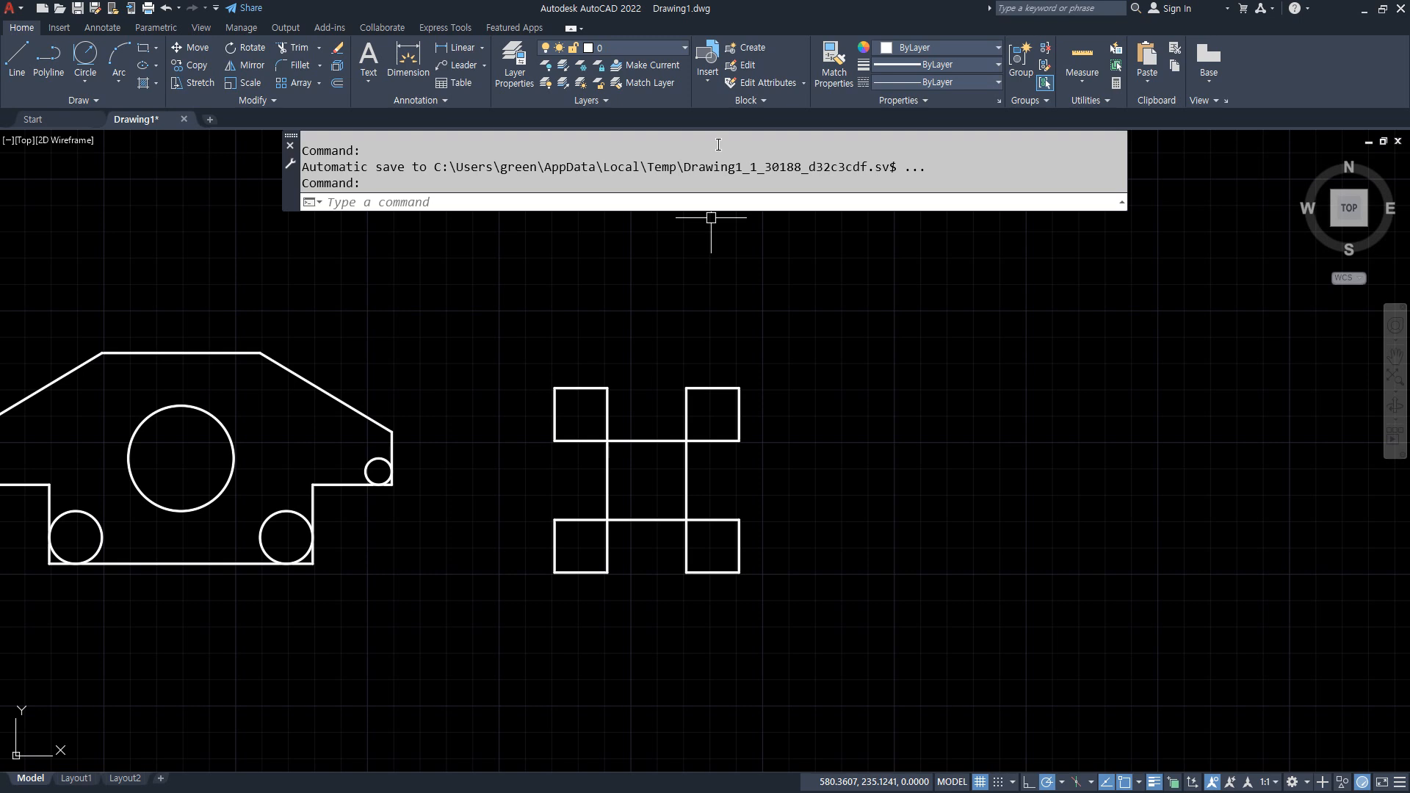
- Draw a 3-point circle through three corner endpoints of the upper-left small square
left_click(85, 81)
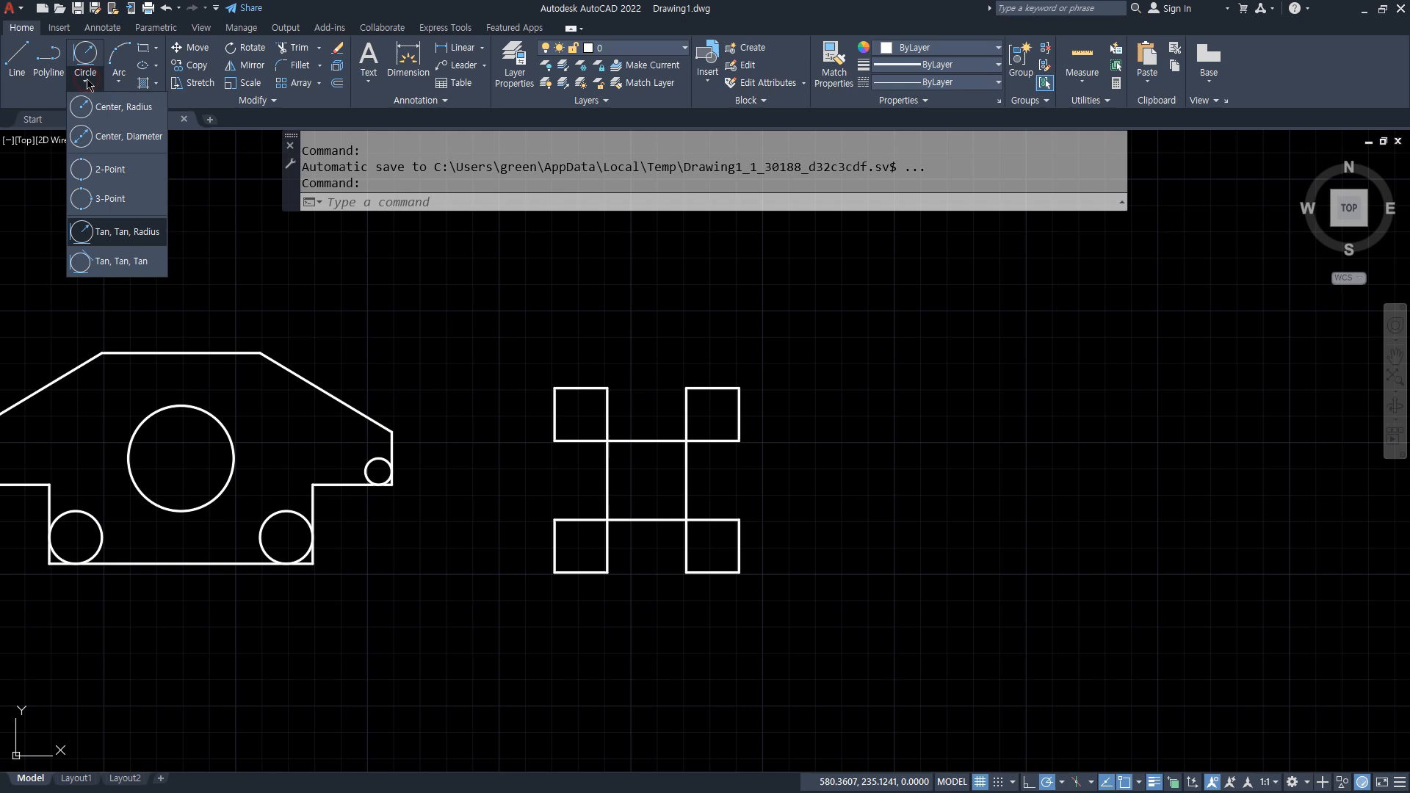
left_click(127, 213)
scroll(599, 415, "up", 6)
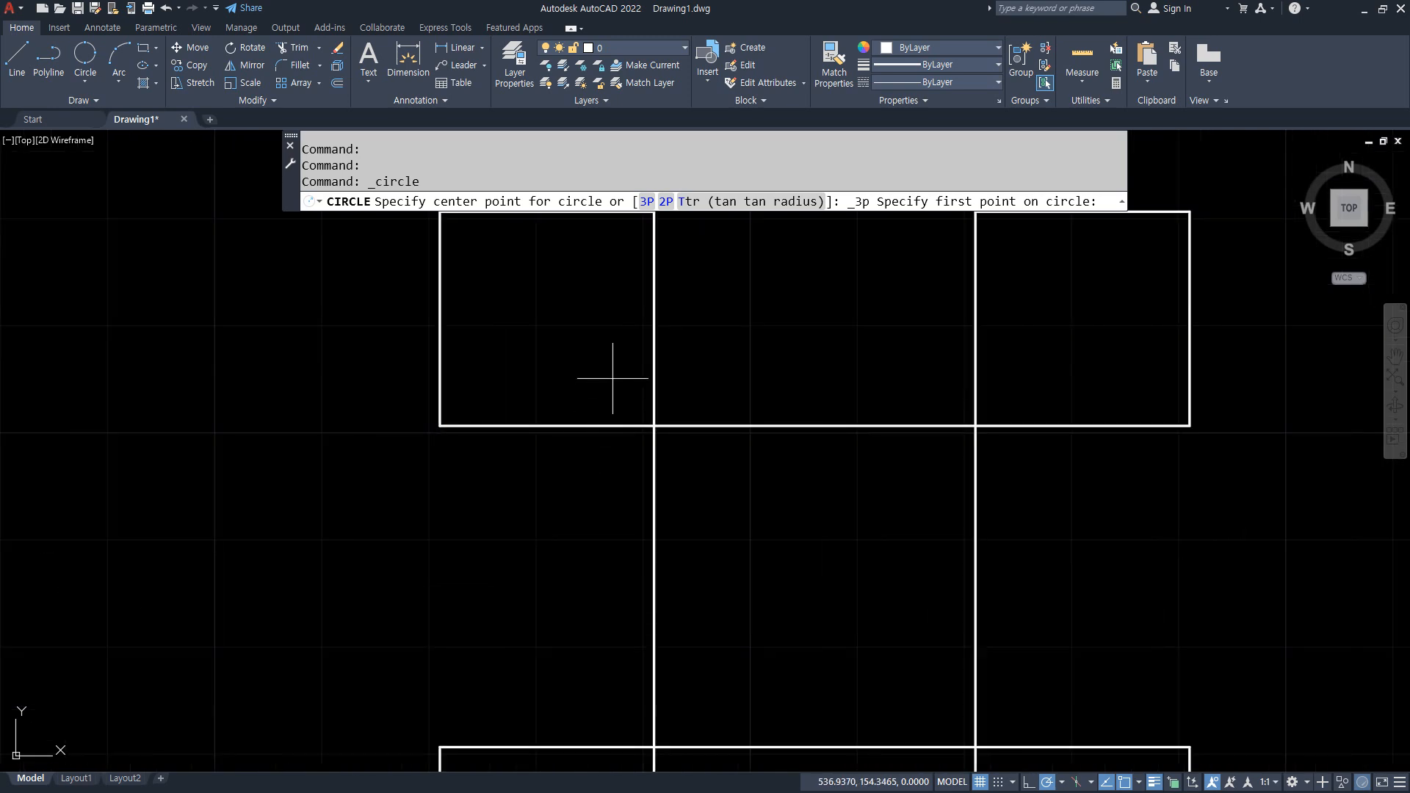
scroll(609, 396, "down", 3)
right_click(699, 278, "shift")
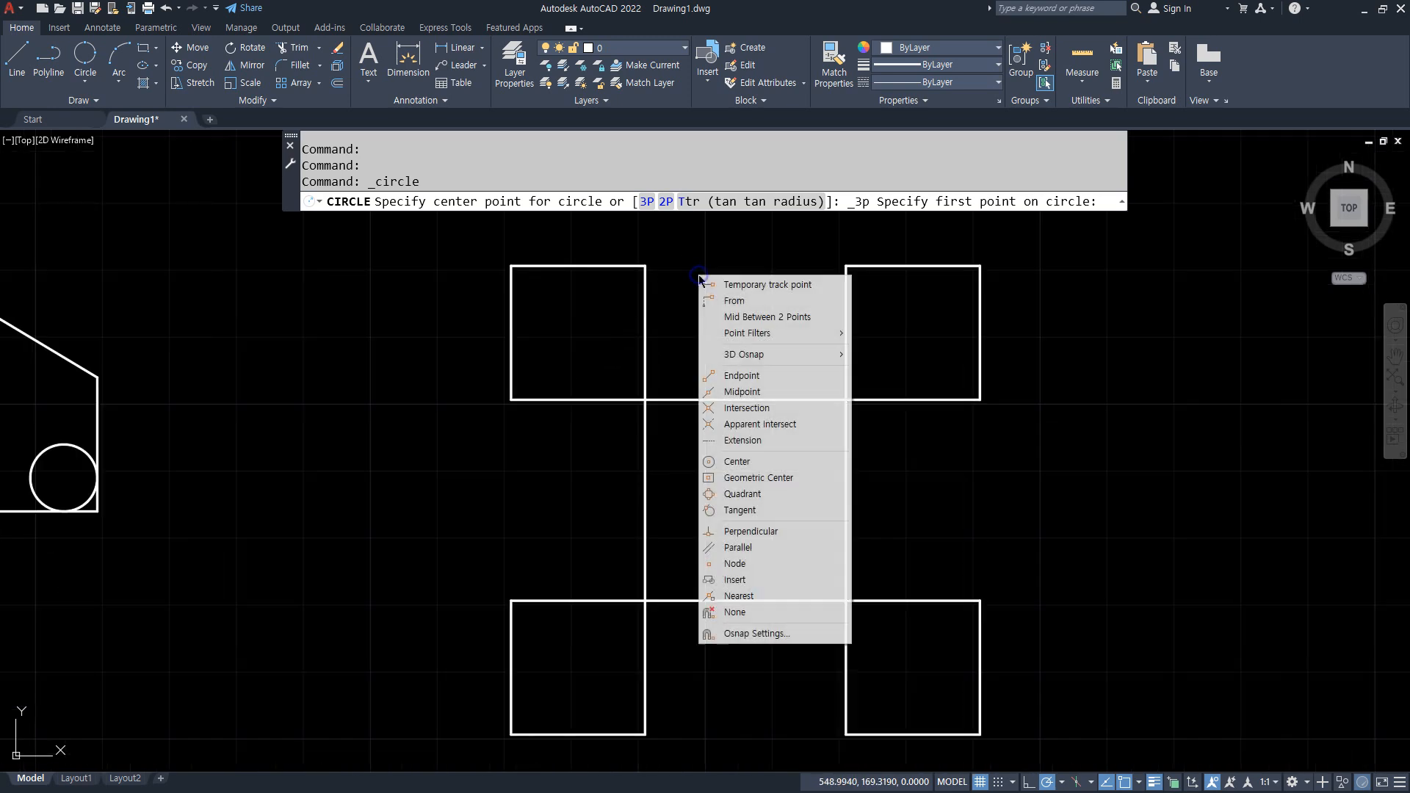
left_click(741, 375)
left_click(646, 272)
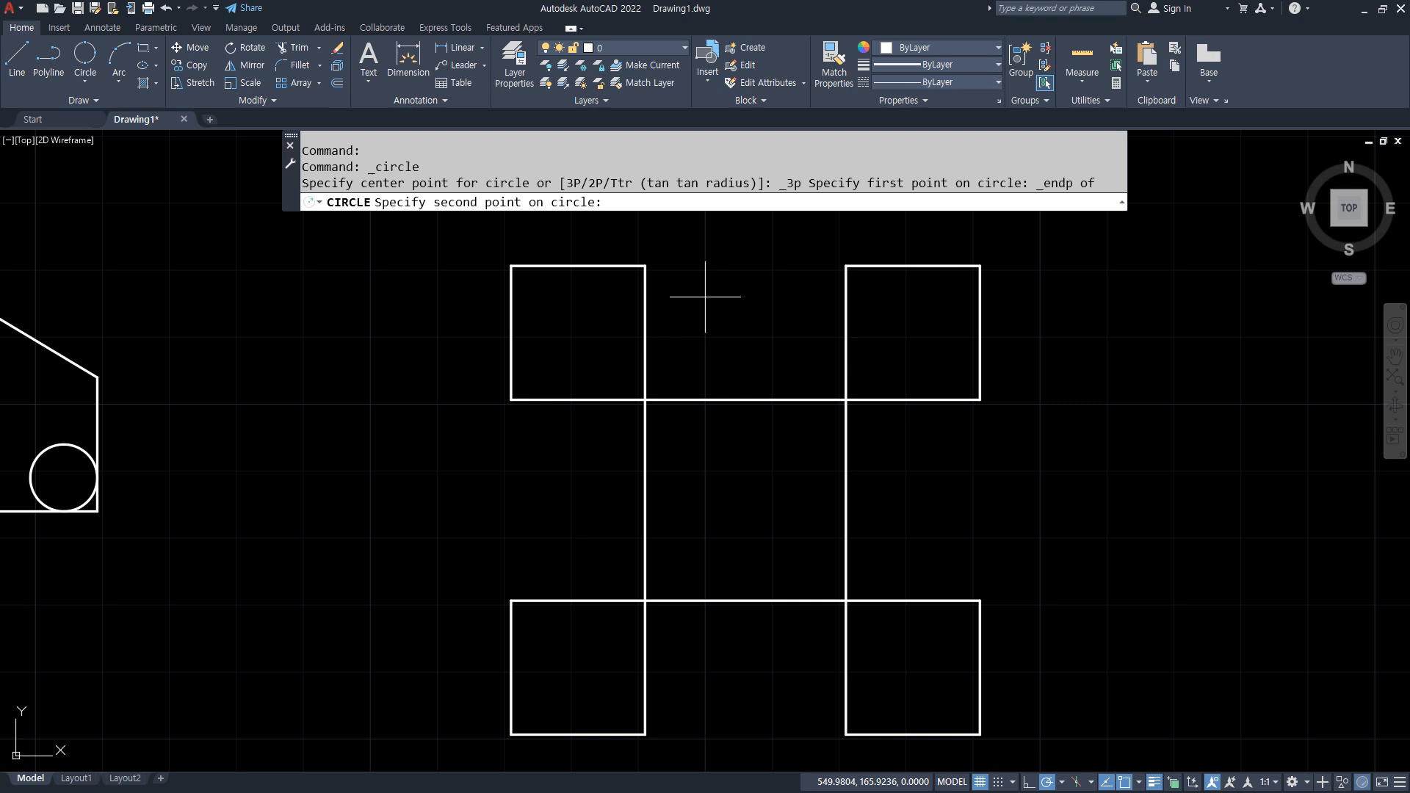
right_click(705, 297, "shift")
left_click(749, 398)
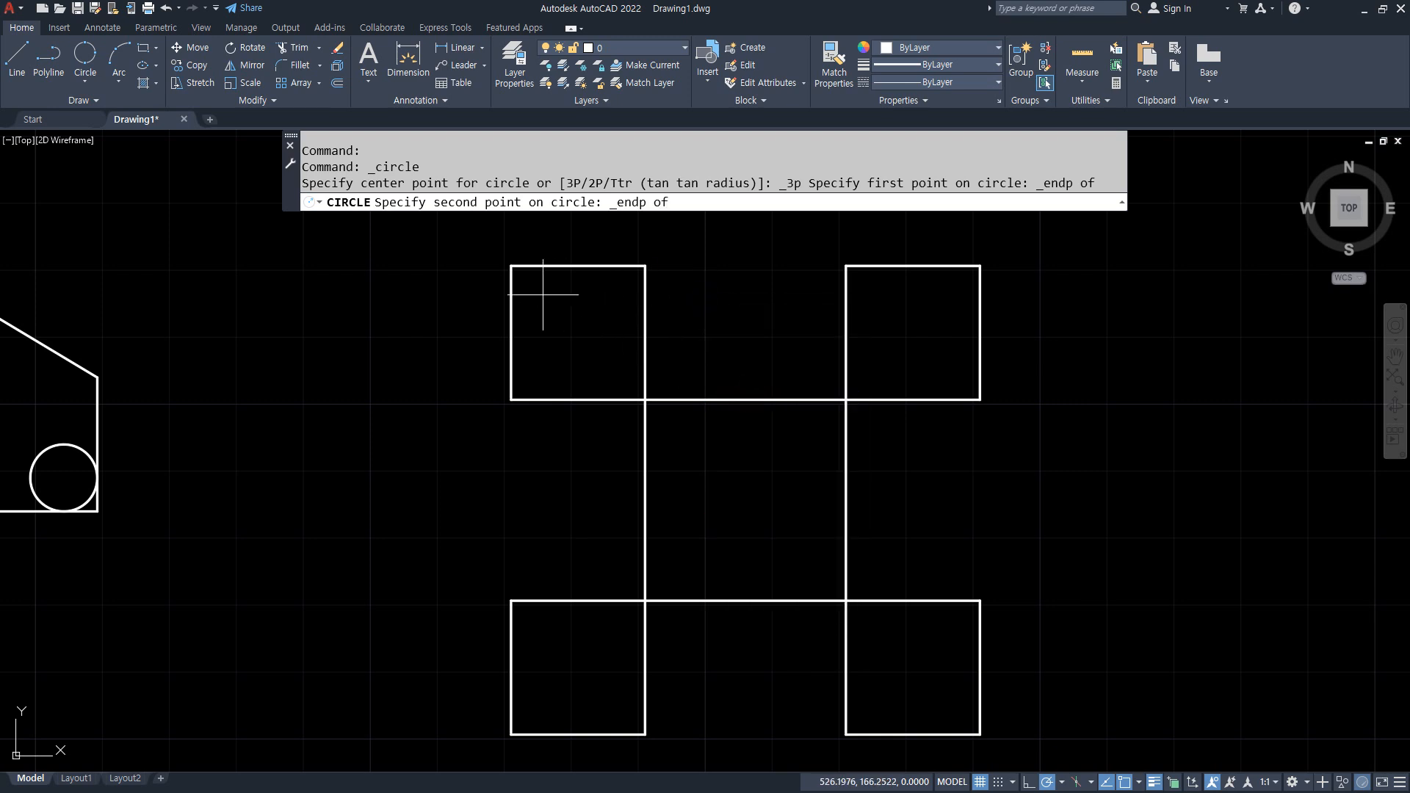
left_click(512, 266)
right_click(738, 282, "shift")
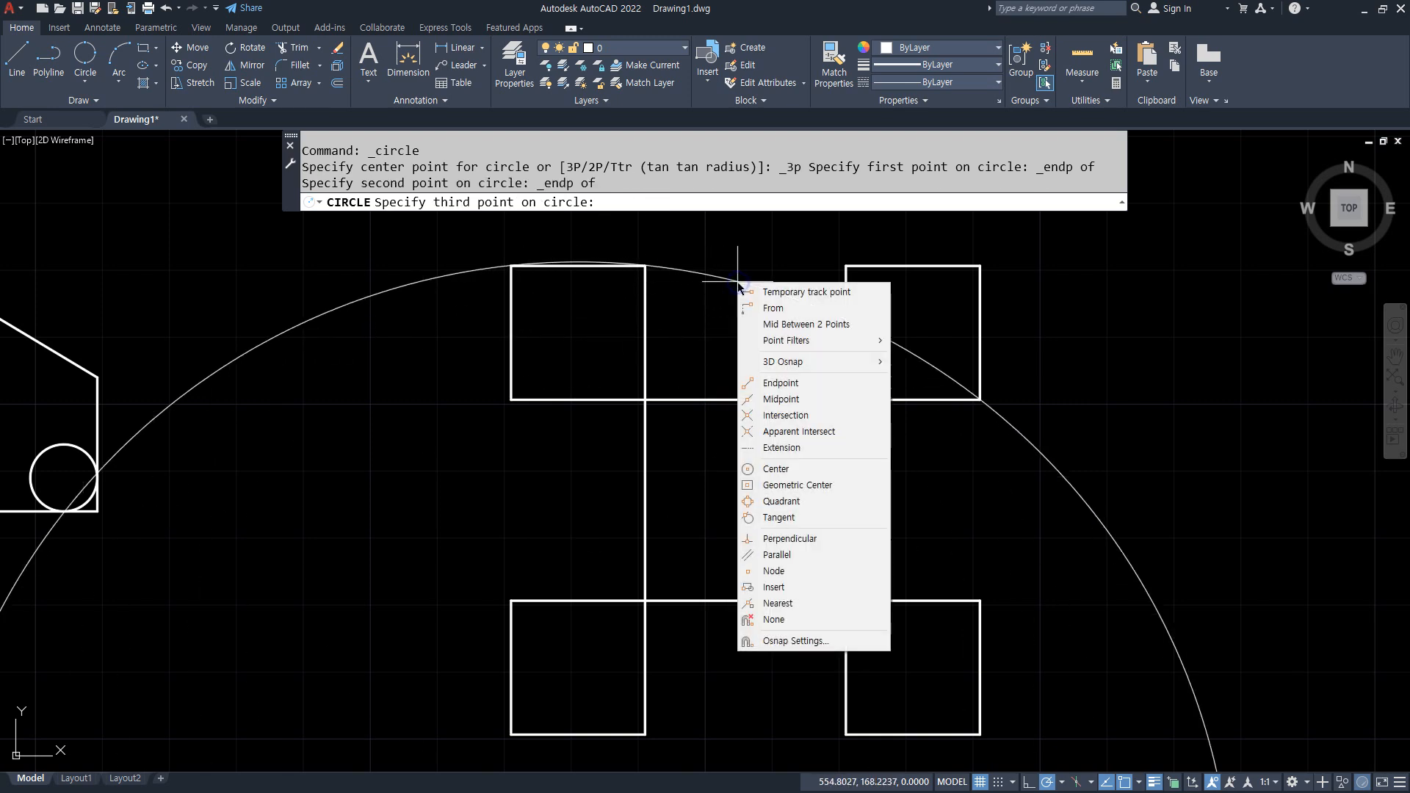
left_click(780, 380)
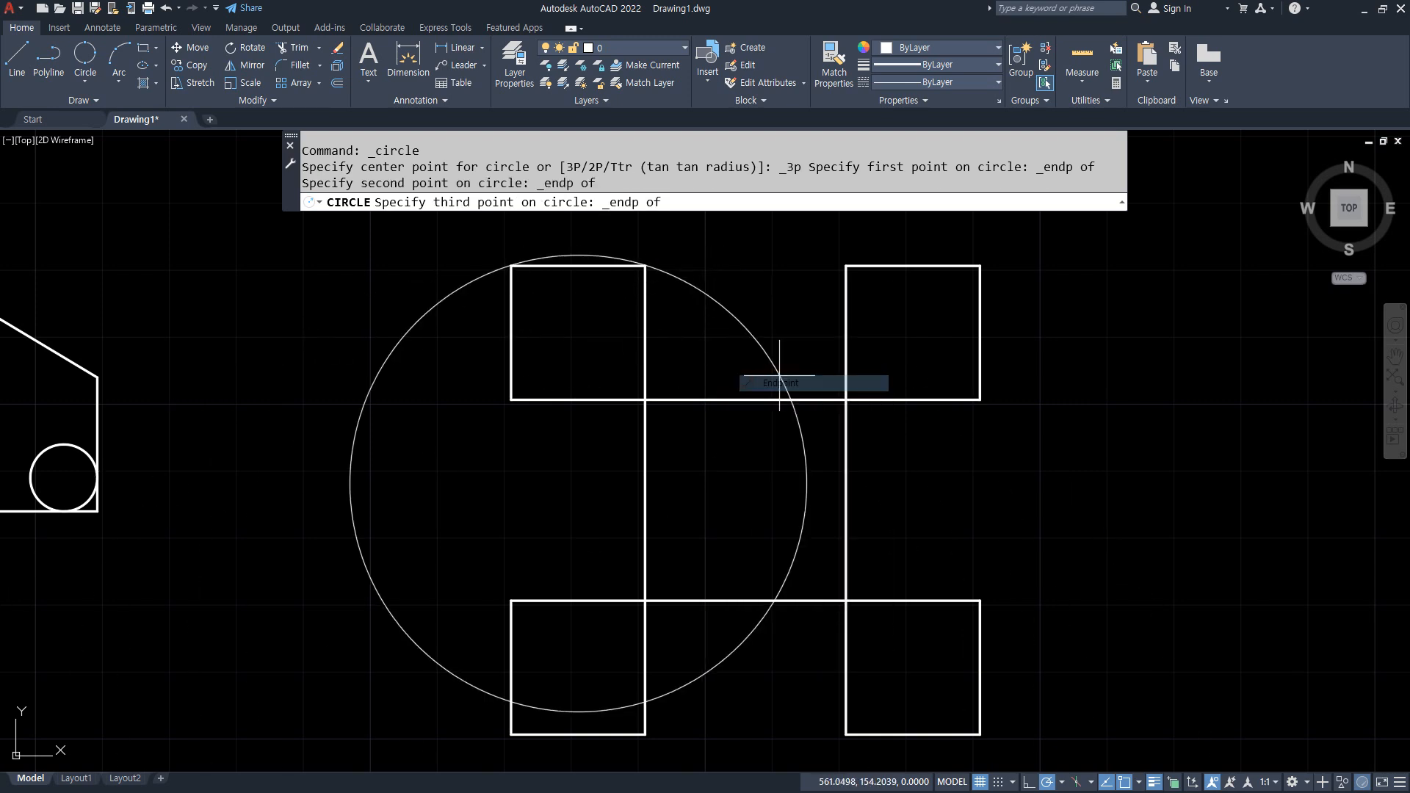
left_click(513, 399)
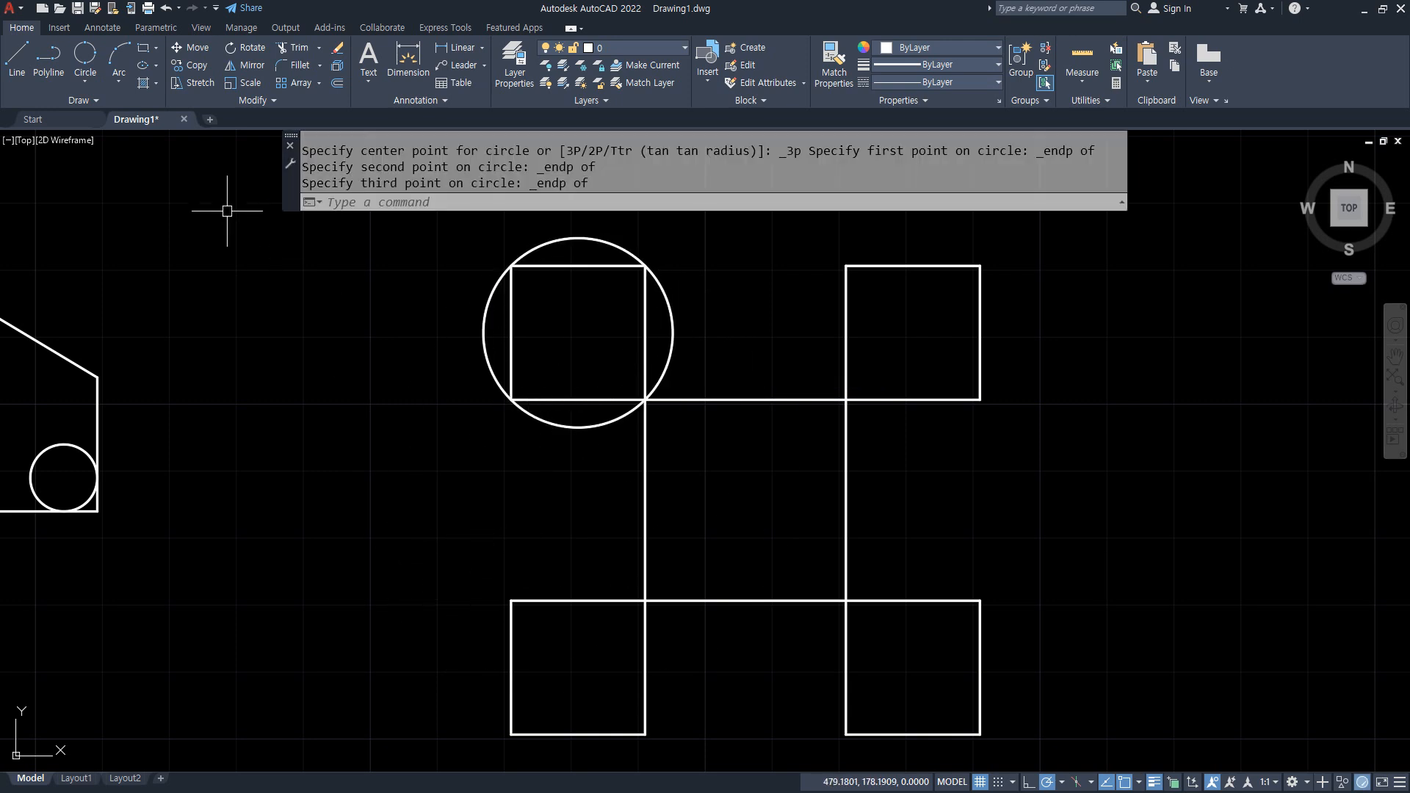
- Draw a 2-point circle around the lower-left small square, using the endpoints of its diagonal as the diameter
left_click(83, 82)
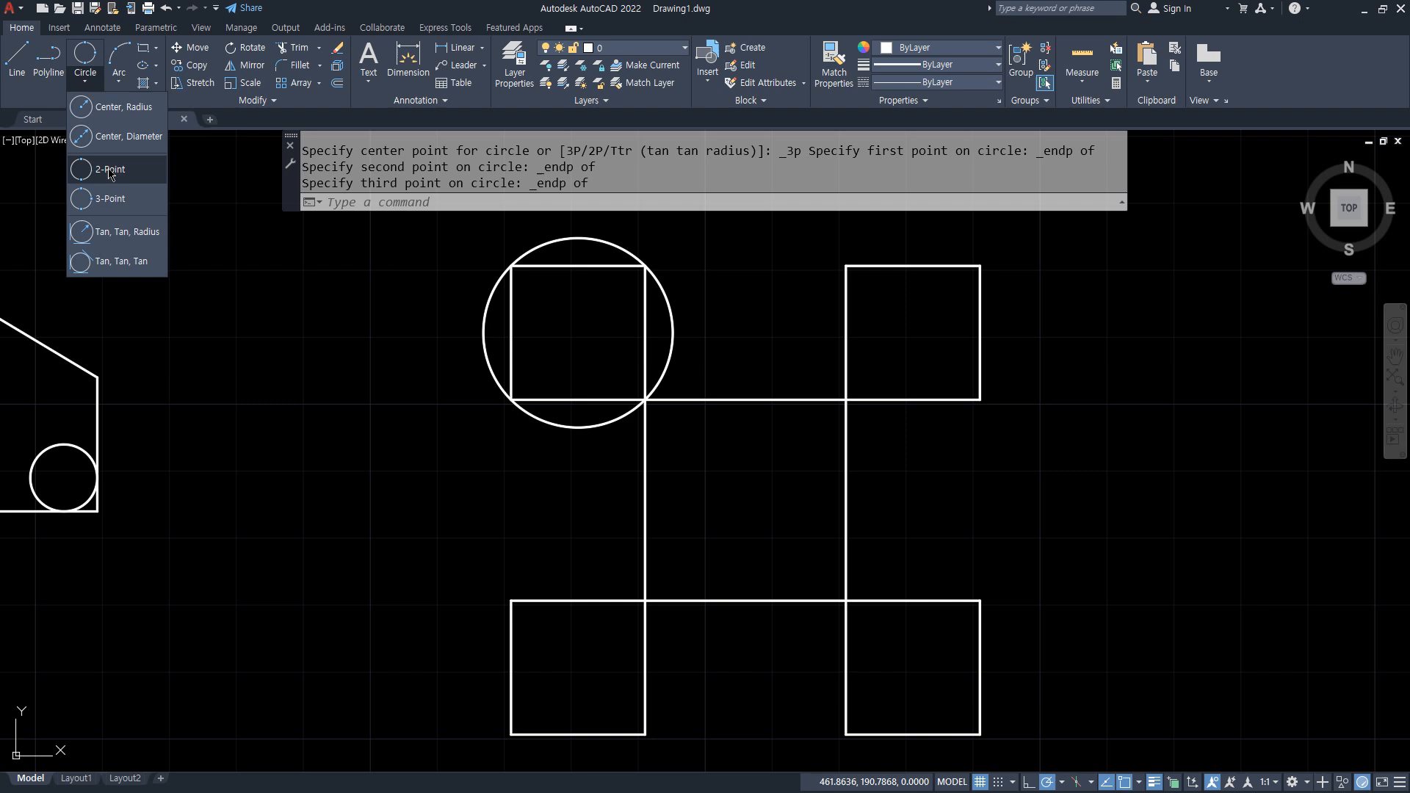
left_click(110, 175)
right_click(752, 355, "shift")
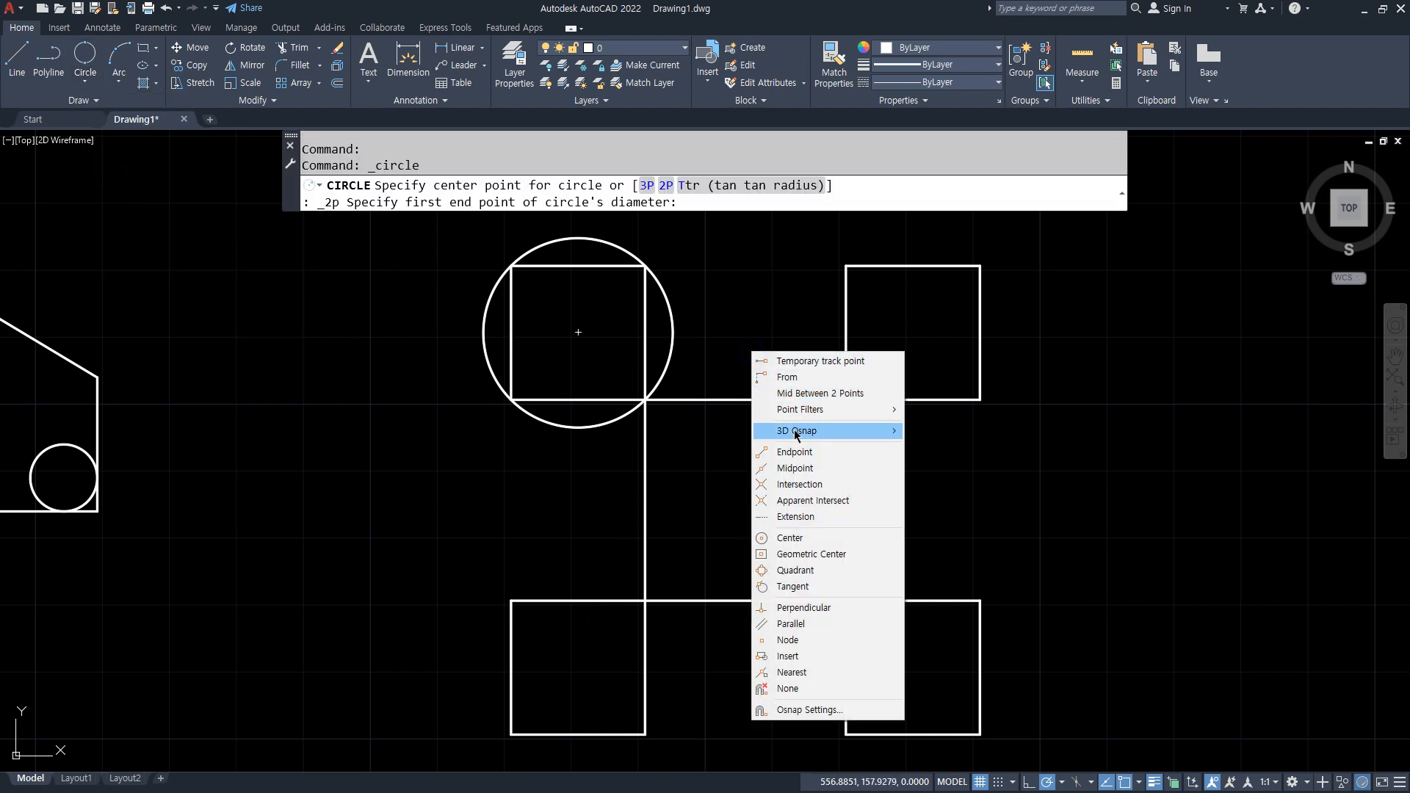
left_click(796, 450)
left_click(512, 600)
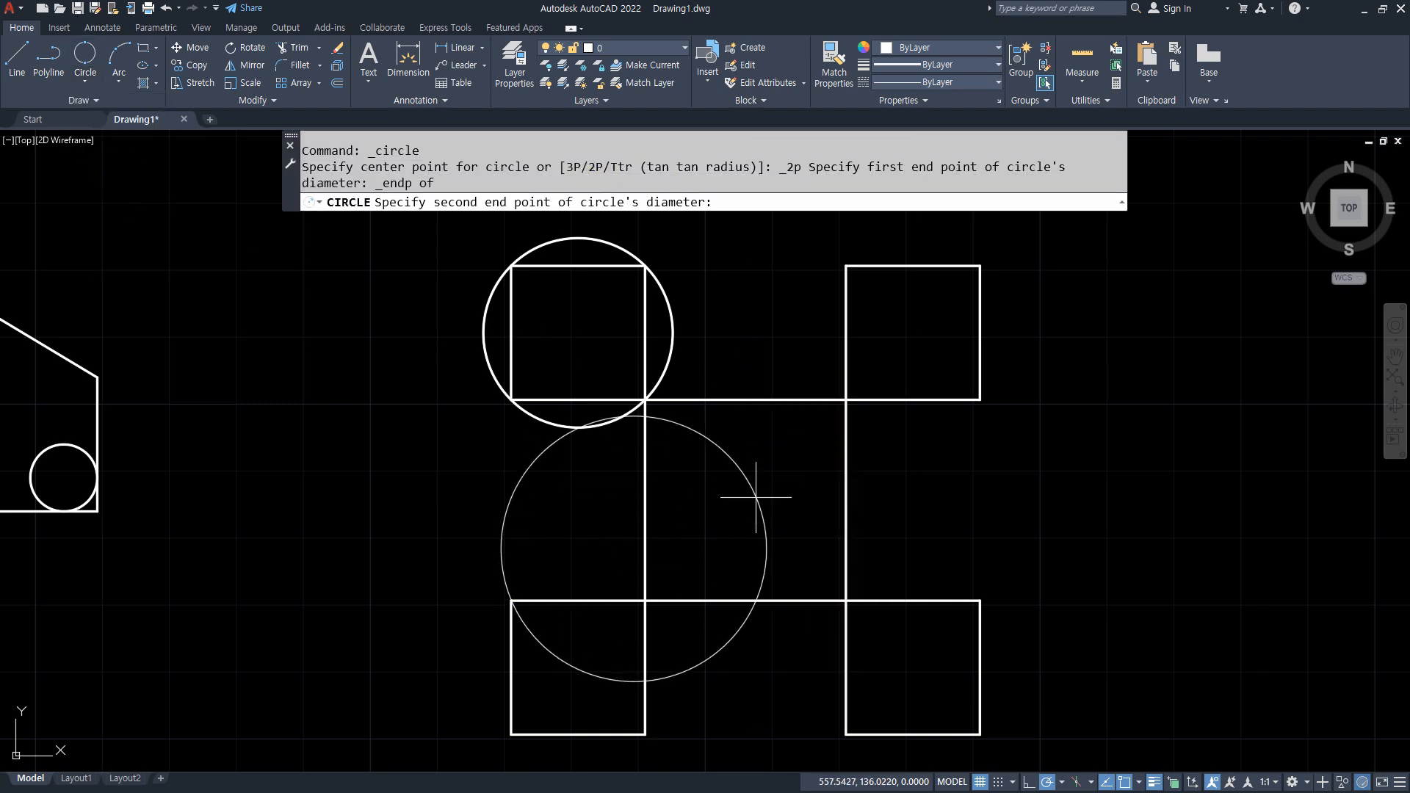
right_click(756, 497, "shift")
left_click(798, 229)
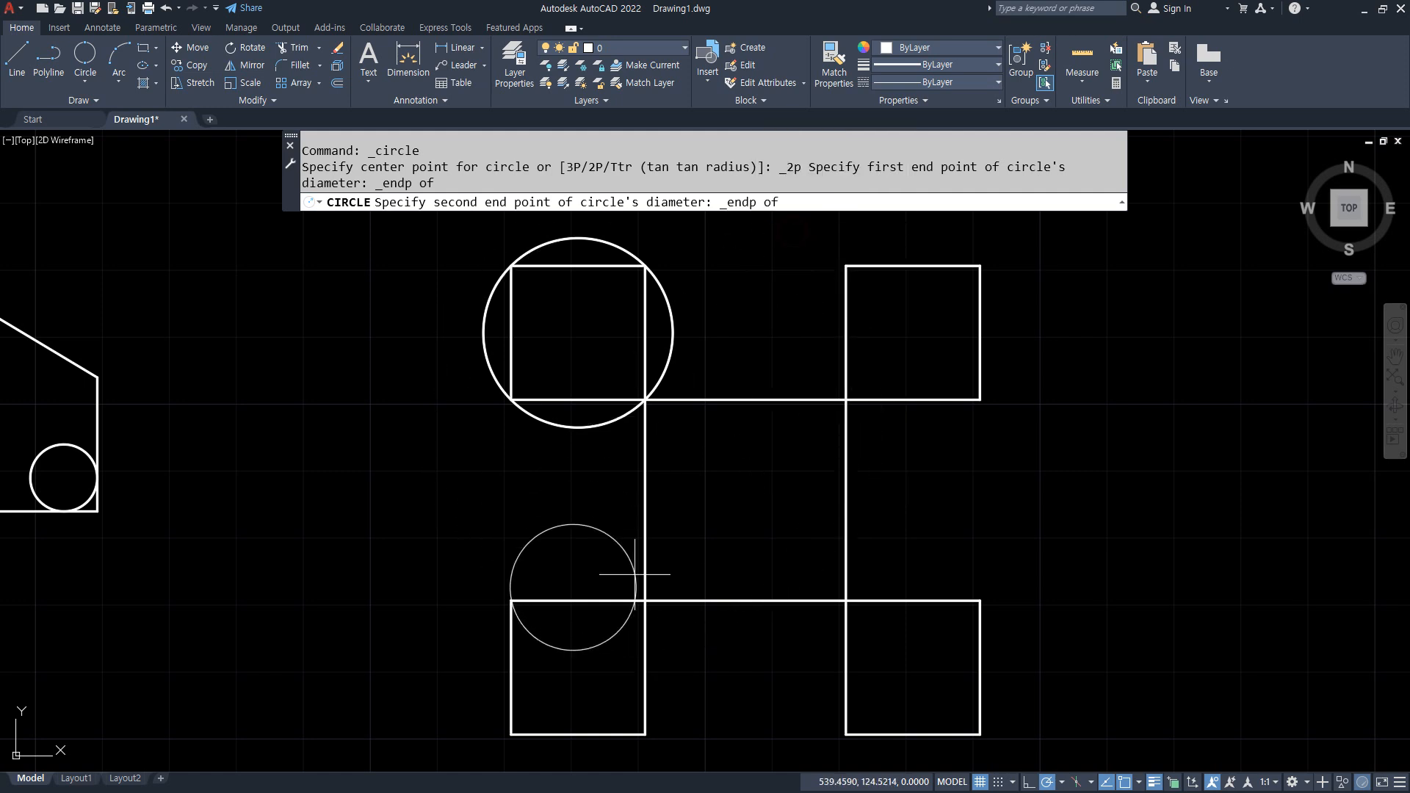
left_click(646, 735)
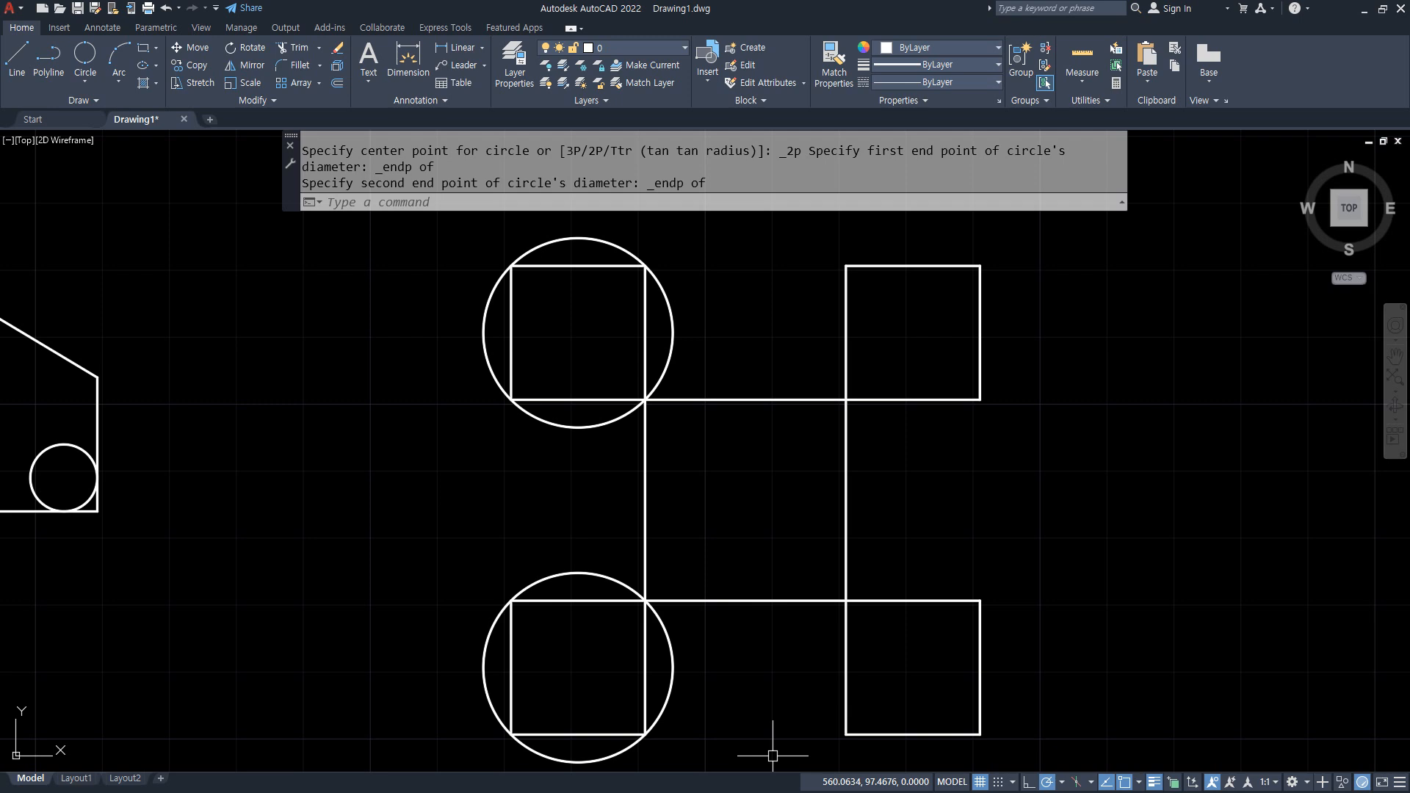
- Draw a 2-point circle around the lower-right small square from its lower-left corner to its upper-right corner
type("c")
key("Return")
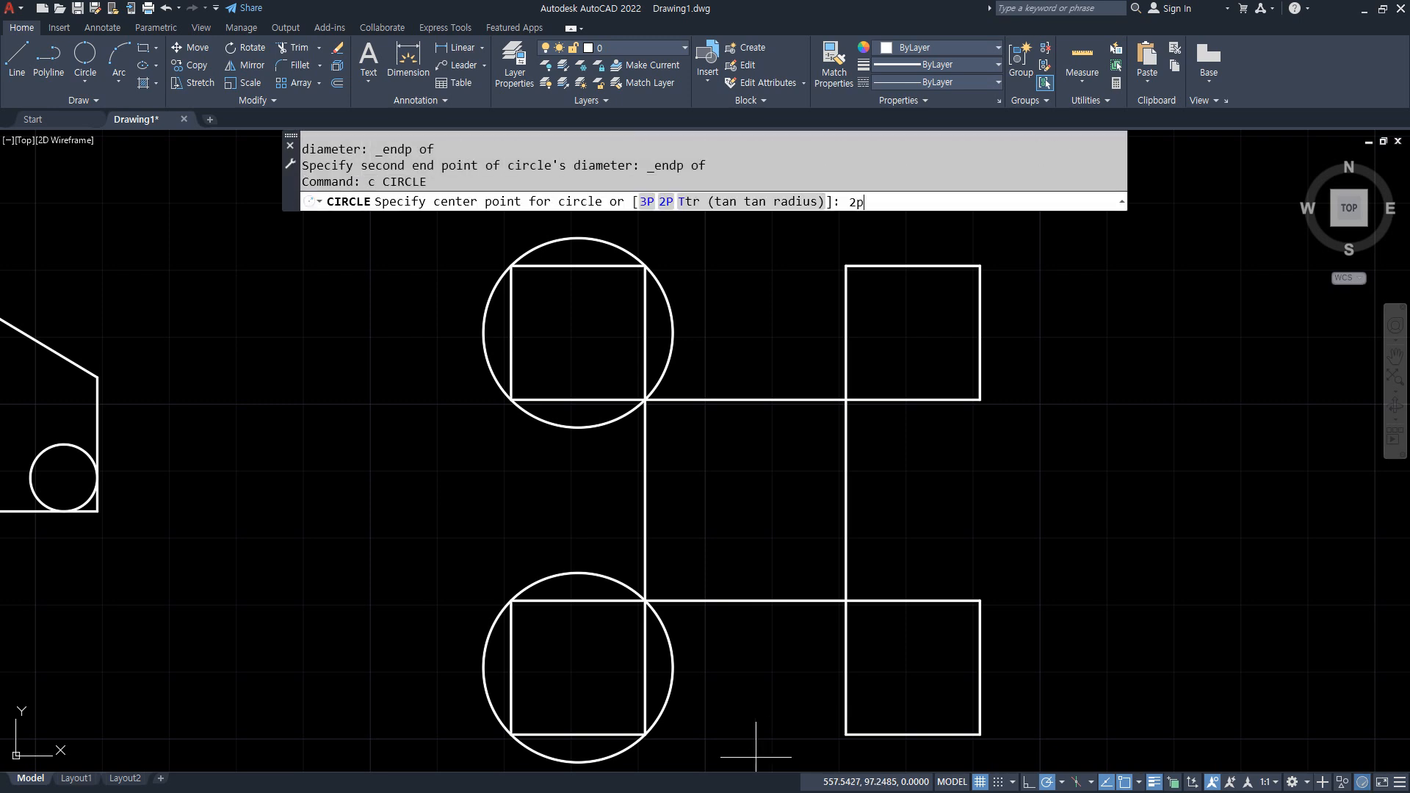
key("Return")
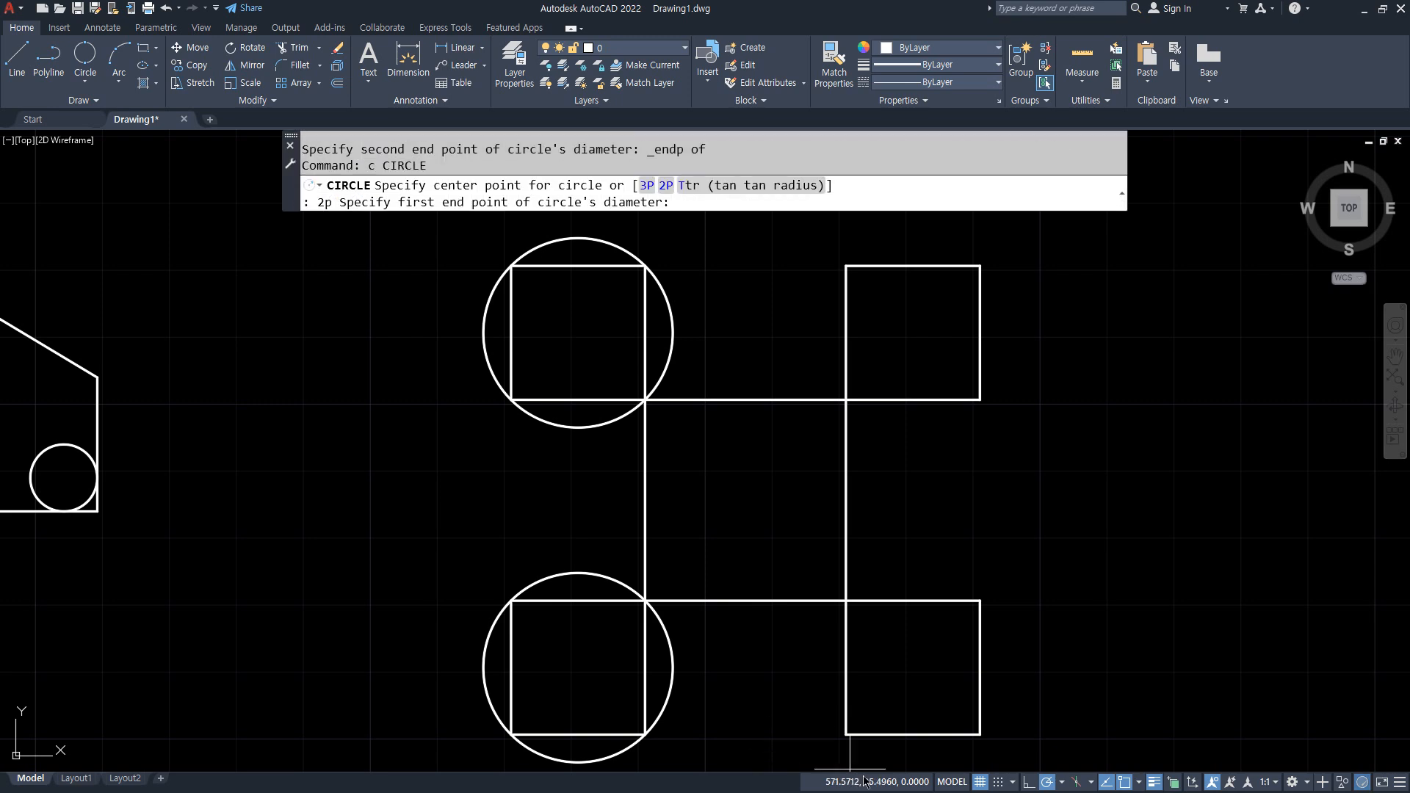
left_click(1137, 783)
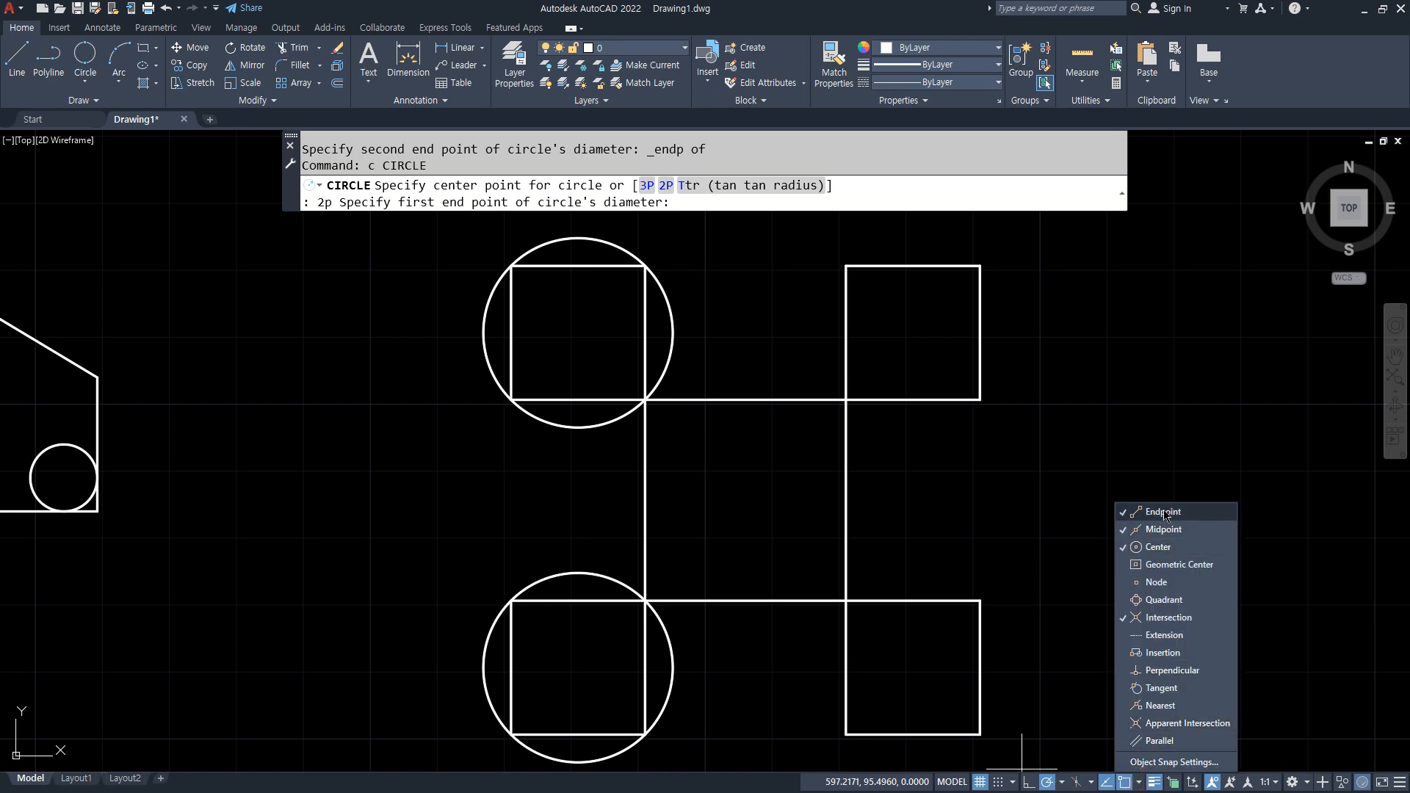
left_click(1043, 435)
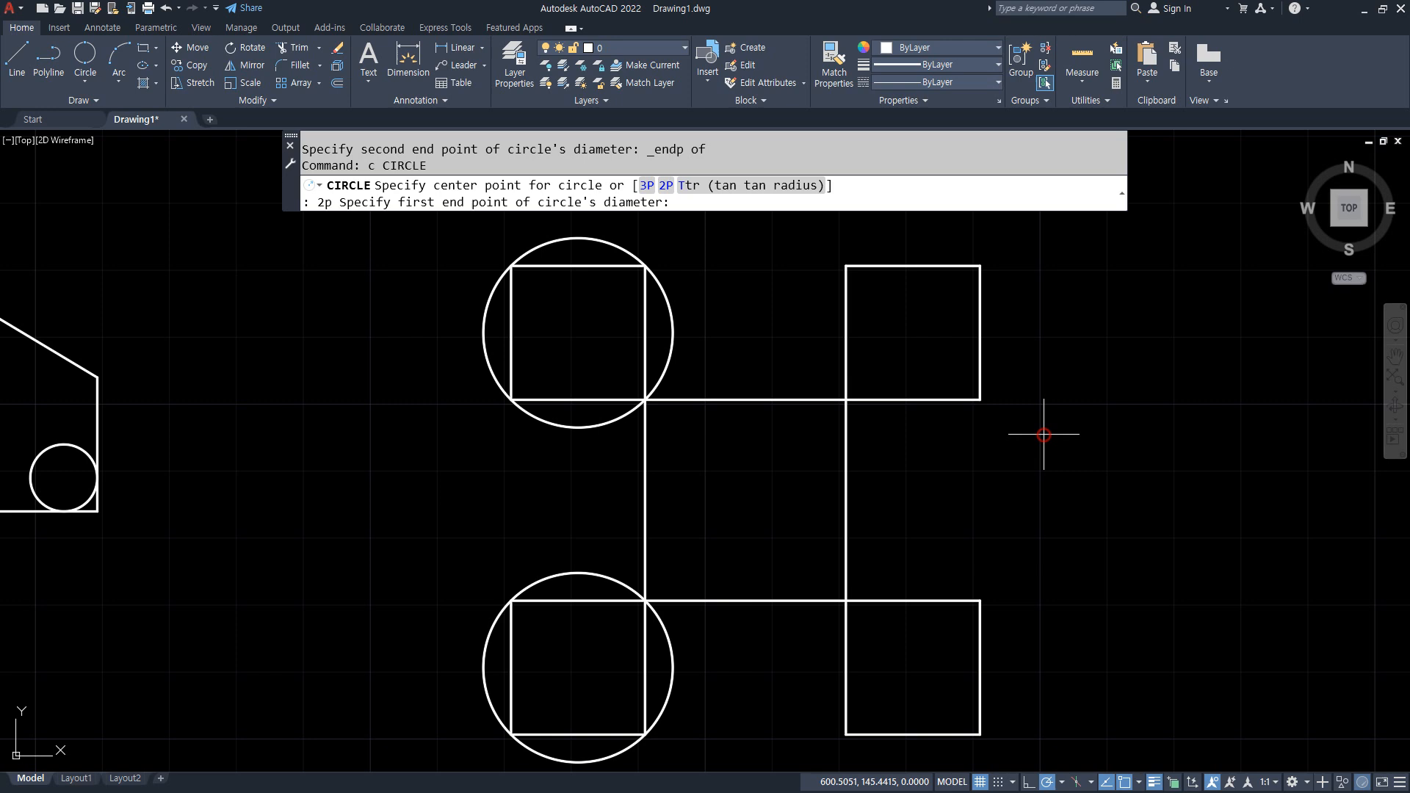
left_click(848, 732)
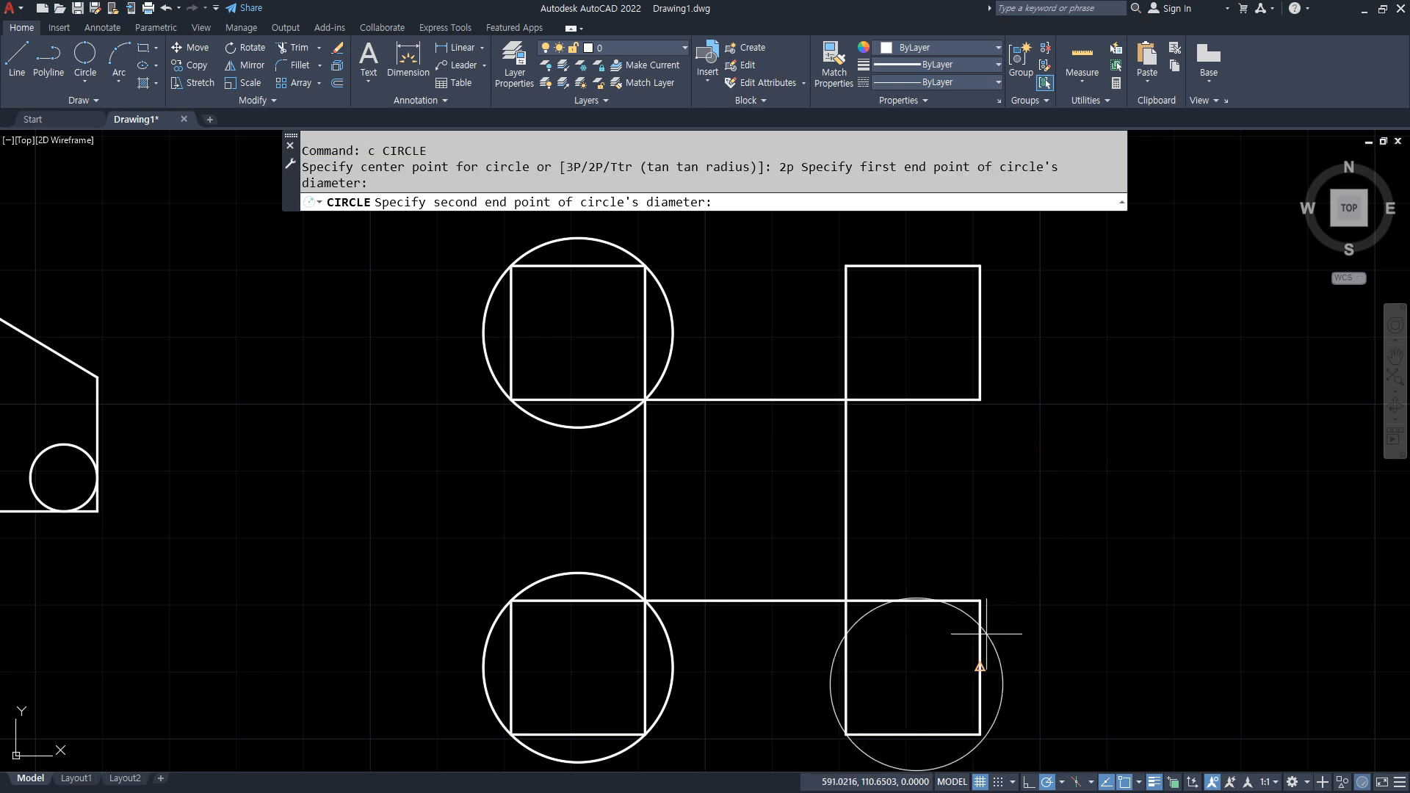
left_click(985, 622)
- Draw a 2-point circle around the upper-right small square between its lower-right and upper-left corners
type("c")
key("Return")
type("2p")
key("Return")
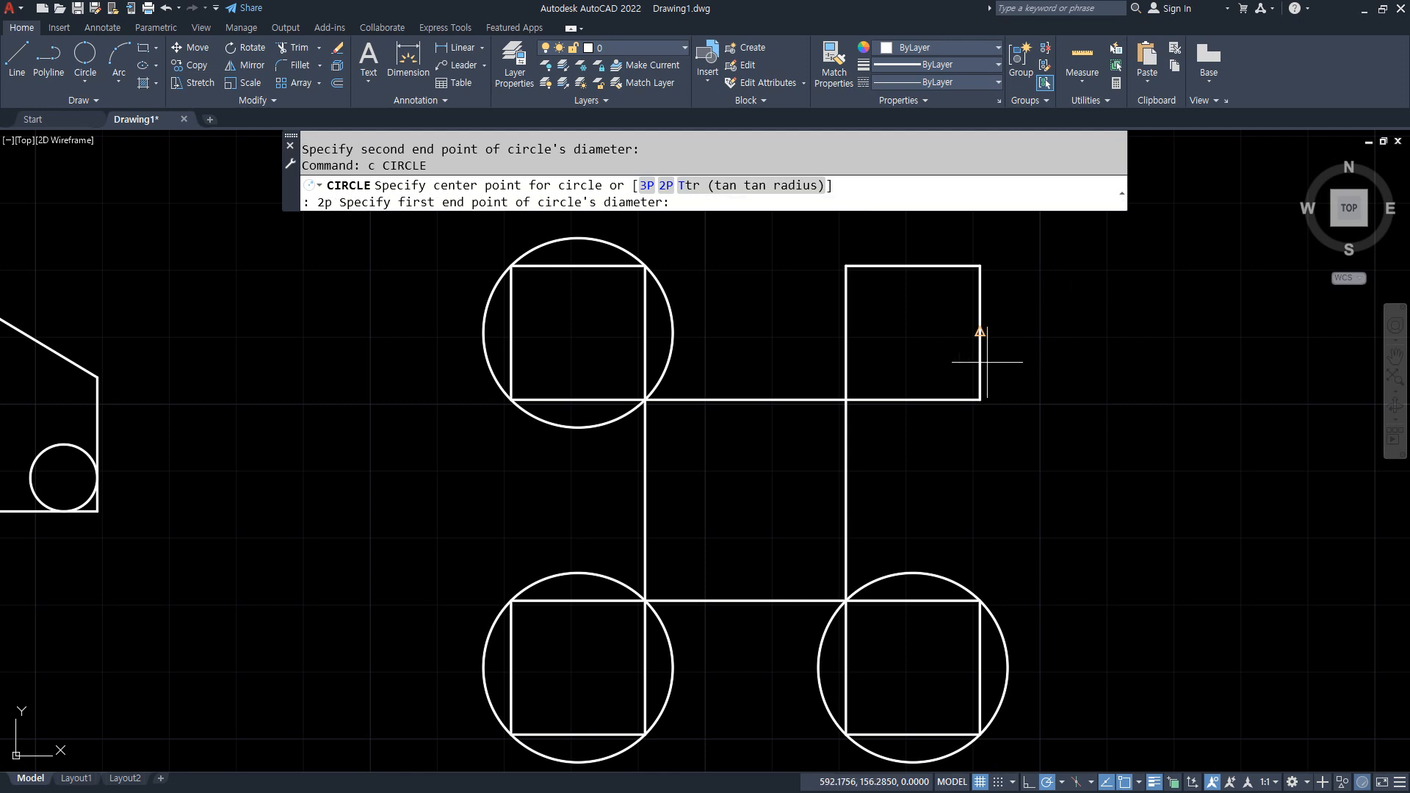
left_click(981, 399)
left_click(846, 267)
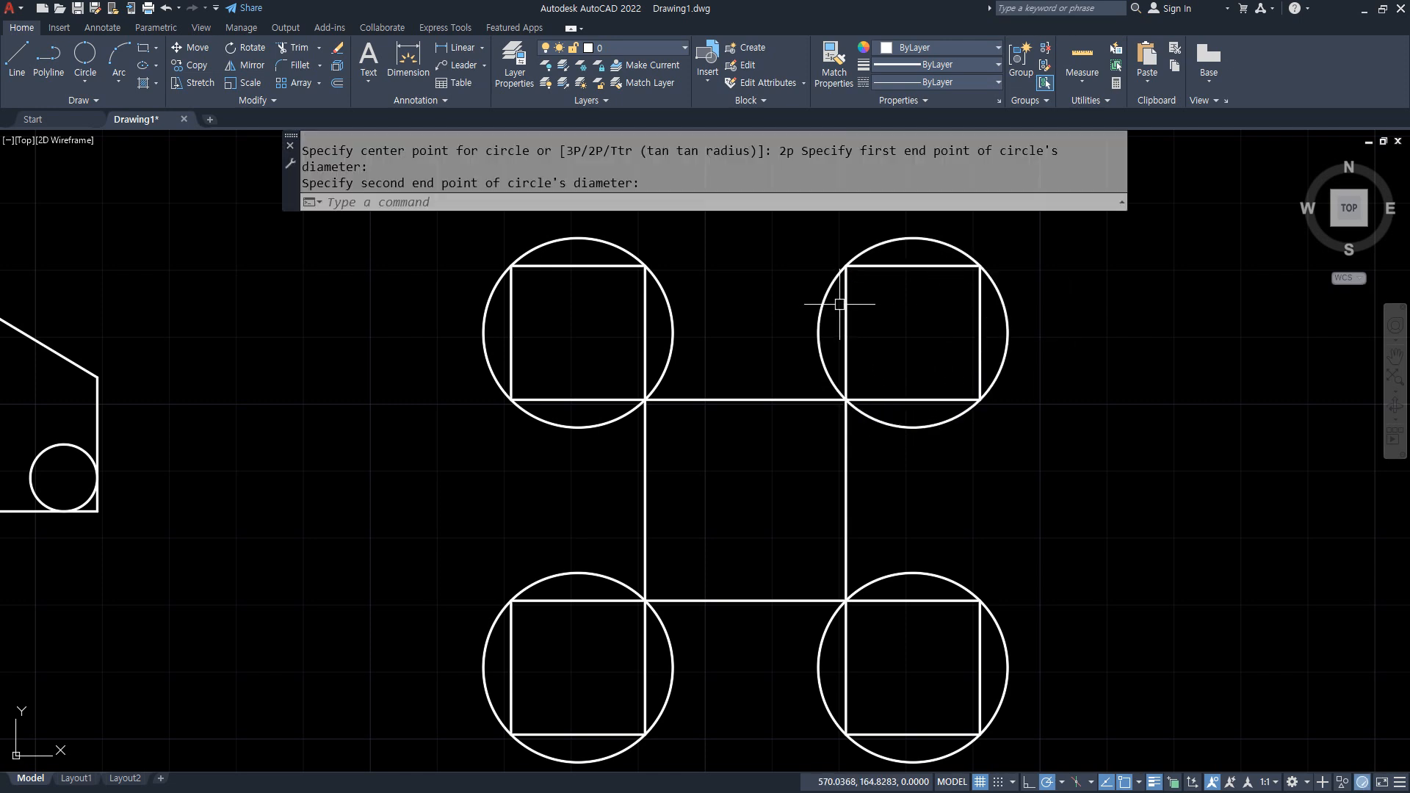
- Draw the large 2-point outer circle from the figure's upper-right outer corner to its lower-left outer corner
type("c")
key("Return")
type("2")
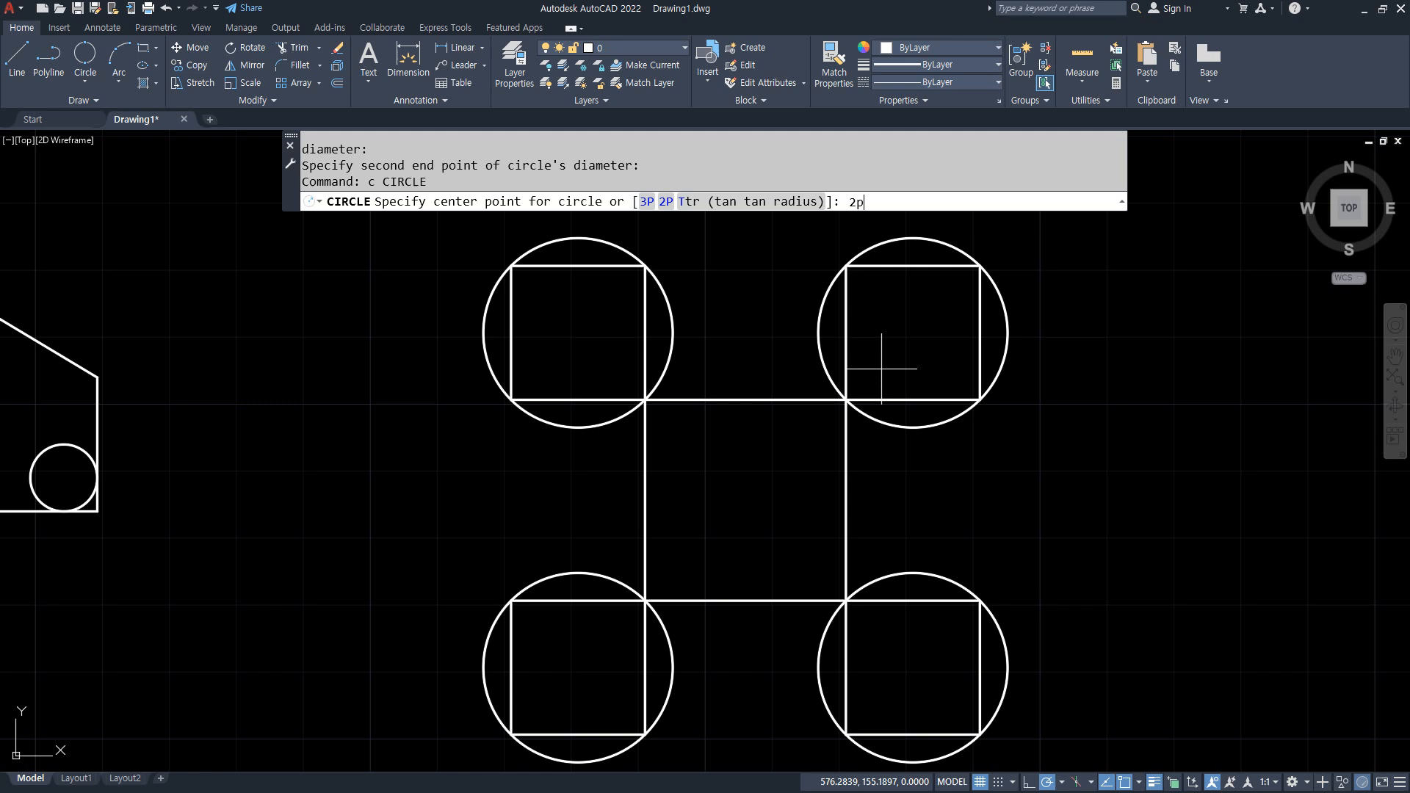
key("Return")
left_click(913, 331)
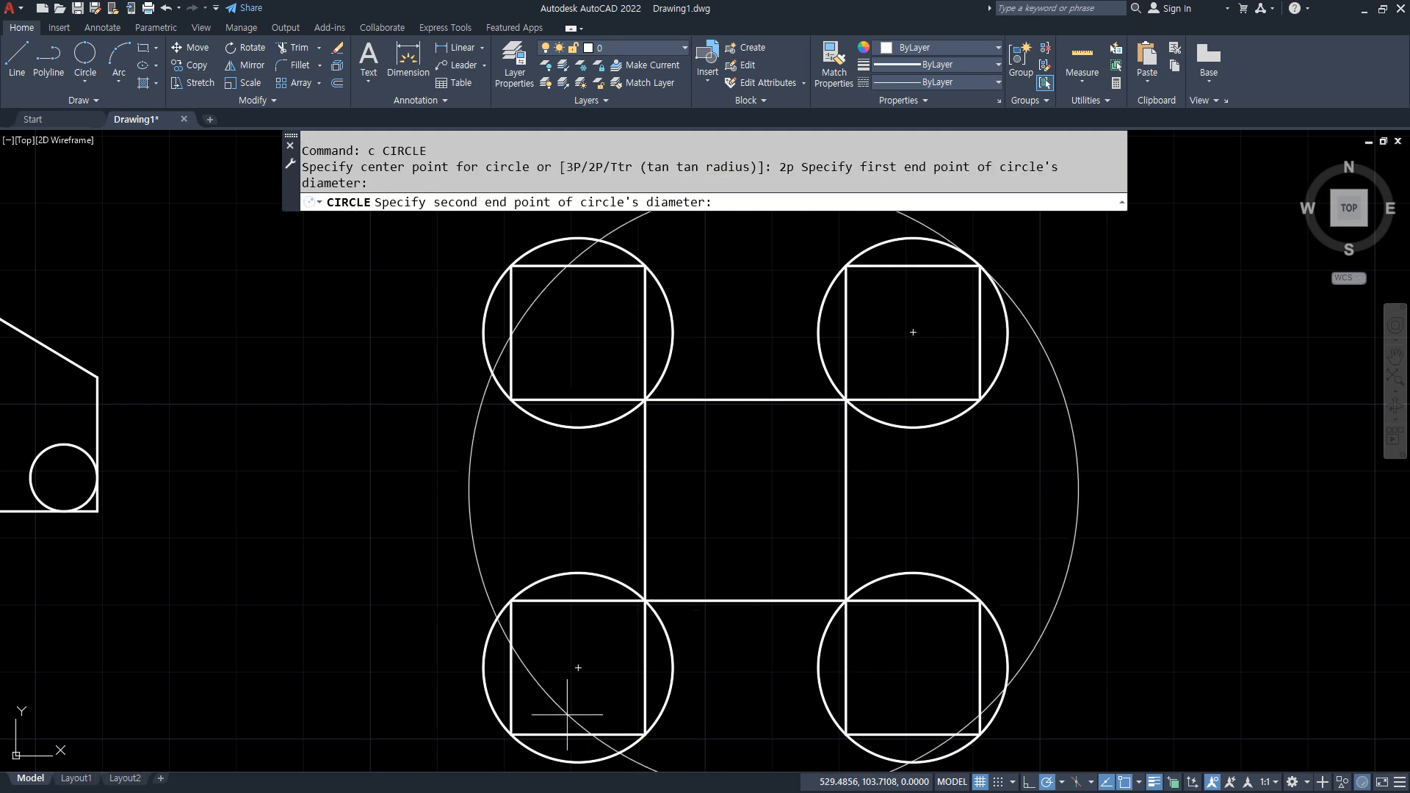
left_click(510, 735)
scroll(389, 631, "down", 3)
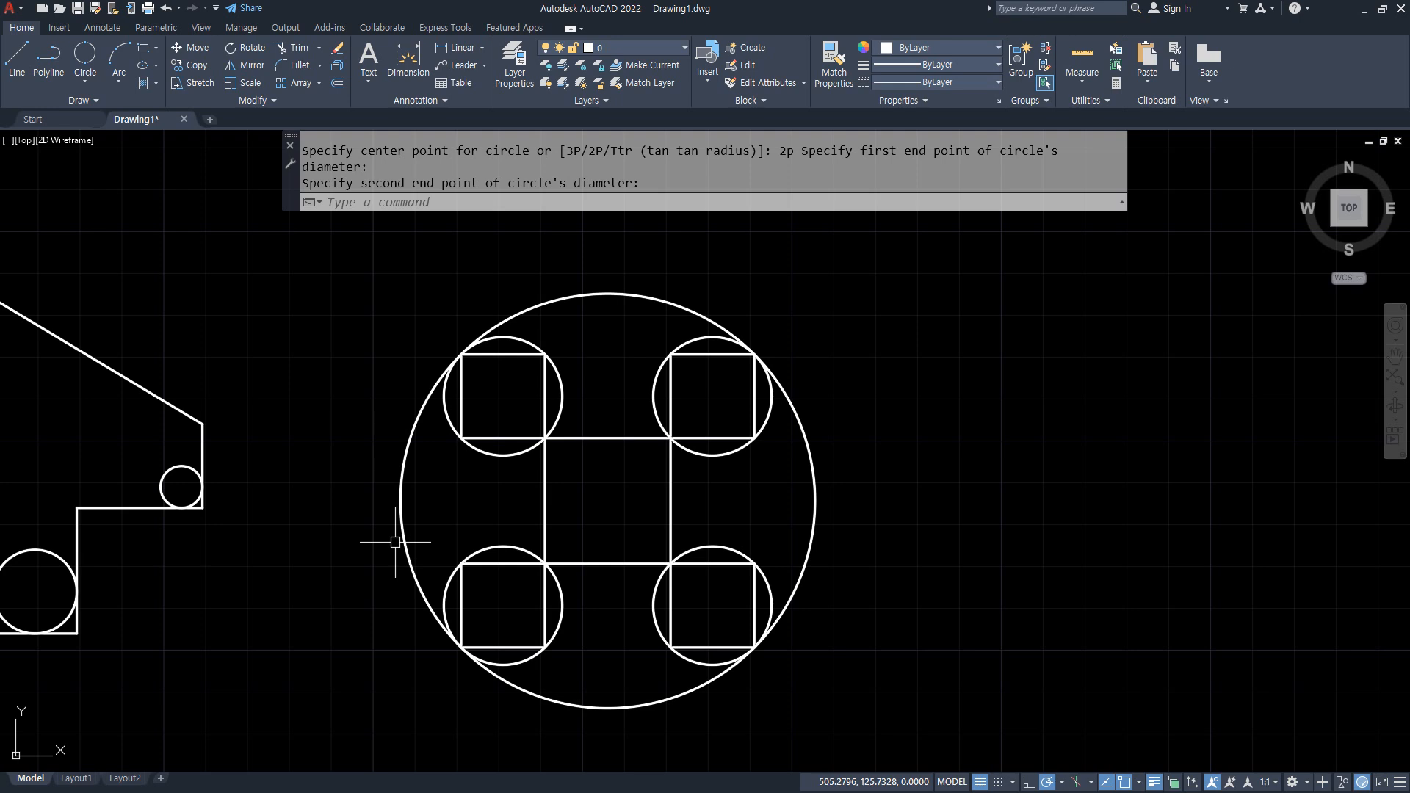
- Examine the reference drawing in the browser for the radius and placement of the small tangent circles, then return to the CAD drawing
key("alt+Tab")
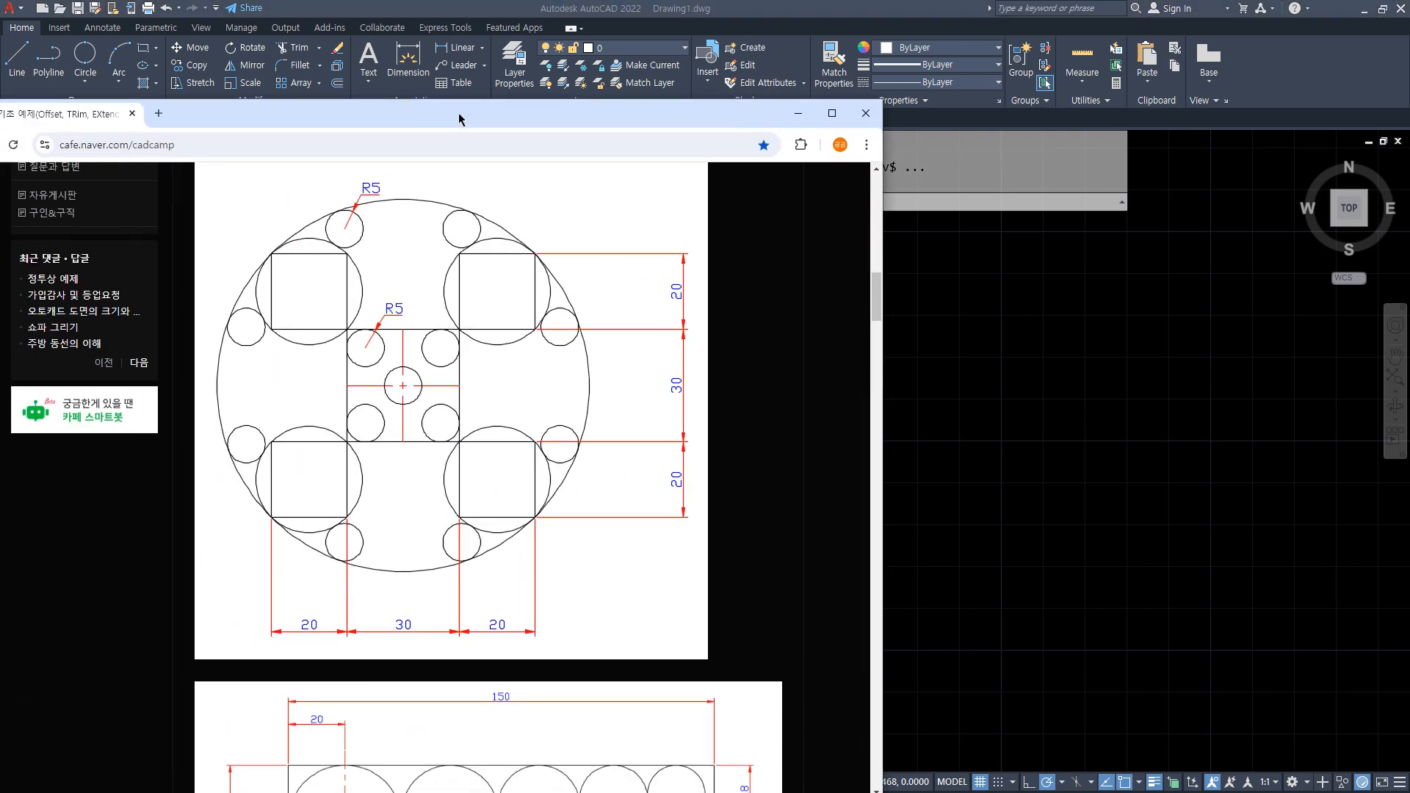
mouse_move(387, 254)
left_mouse_down()
mouse_move(359, 188)
mouse_move(423, 218)
mouse_move(379, 257)
left_mouse_up()
mouse_move(274, 360)
left_mouse_down()
mouse_move(249, 297)
mouse_move(304, 349)
left_mouse_up()
mouse_move(371, 352)
left_mouse_down()
mouse_move(378, 371)
mouse_move(401, 334)
mouse_move(378, 342)
left_mouse_up()
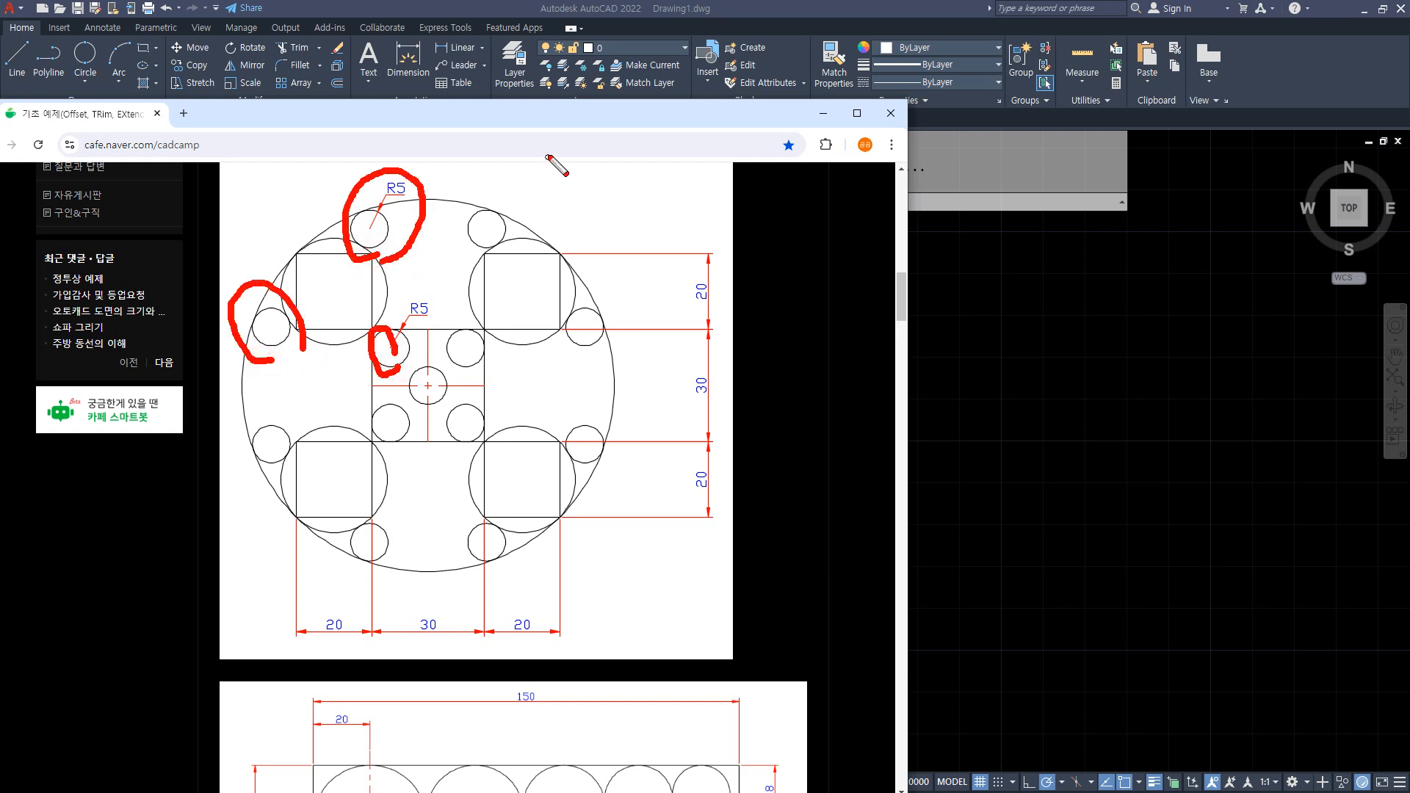
key("Escape")
left_click(544, 116)
left_click_drag(577, 112, 0, 136)
left_click(520, 222)
- Draw a Tan, Tan, Radius circle of radius 5 between the large circle and the top of the upper-left corner circle
left_click(85, 84)
left_click(110, 246)
scroll(520, 370, "up", 4)
middle_click_drag(544, 294, 563, 406)
scroll(542, 375, "up", 2)
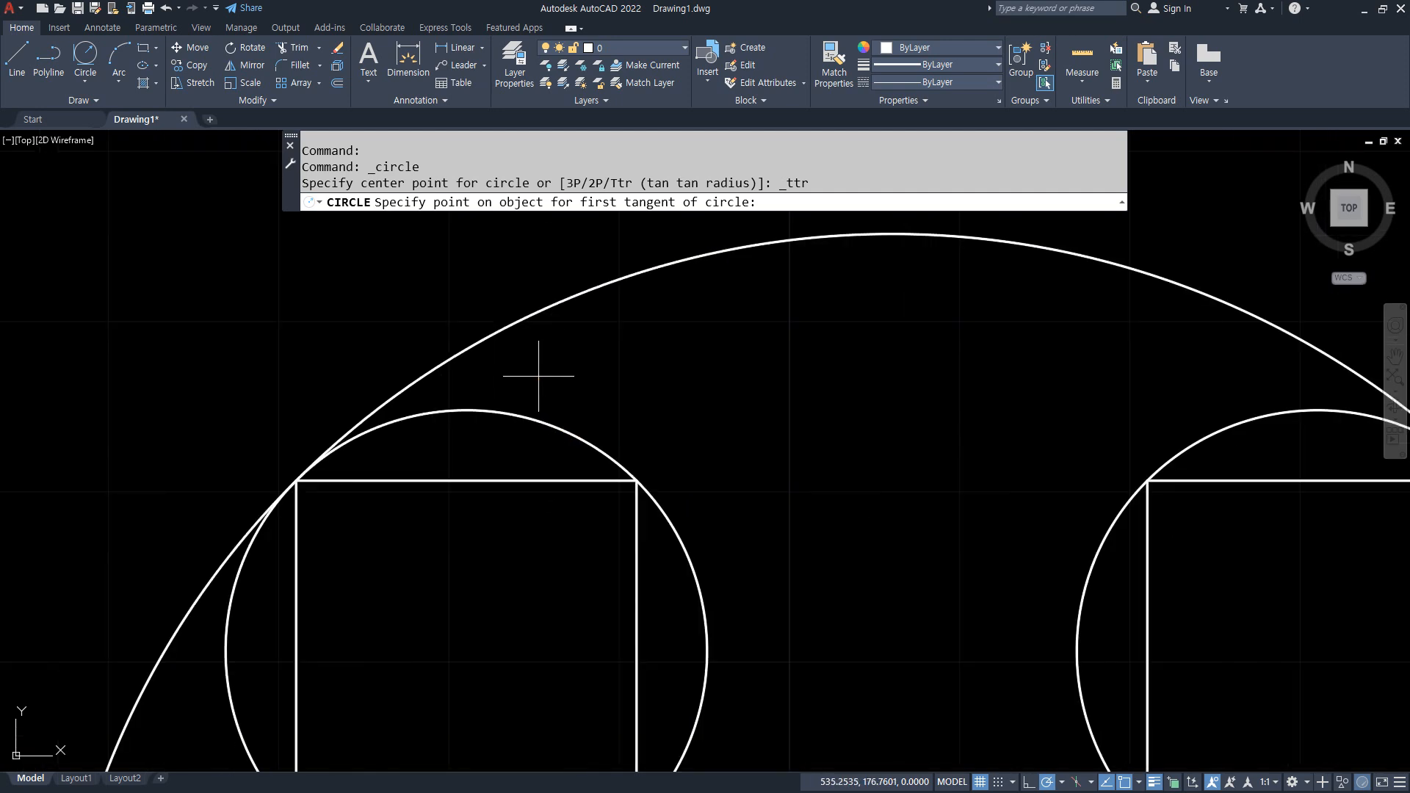
left_click(516, 323)
left_click(522, 415)
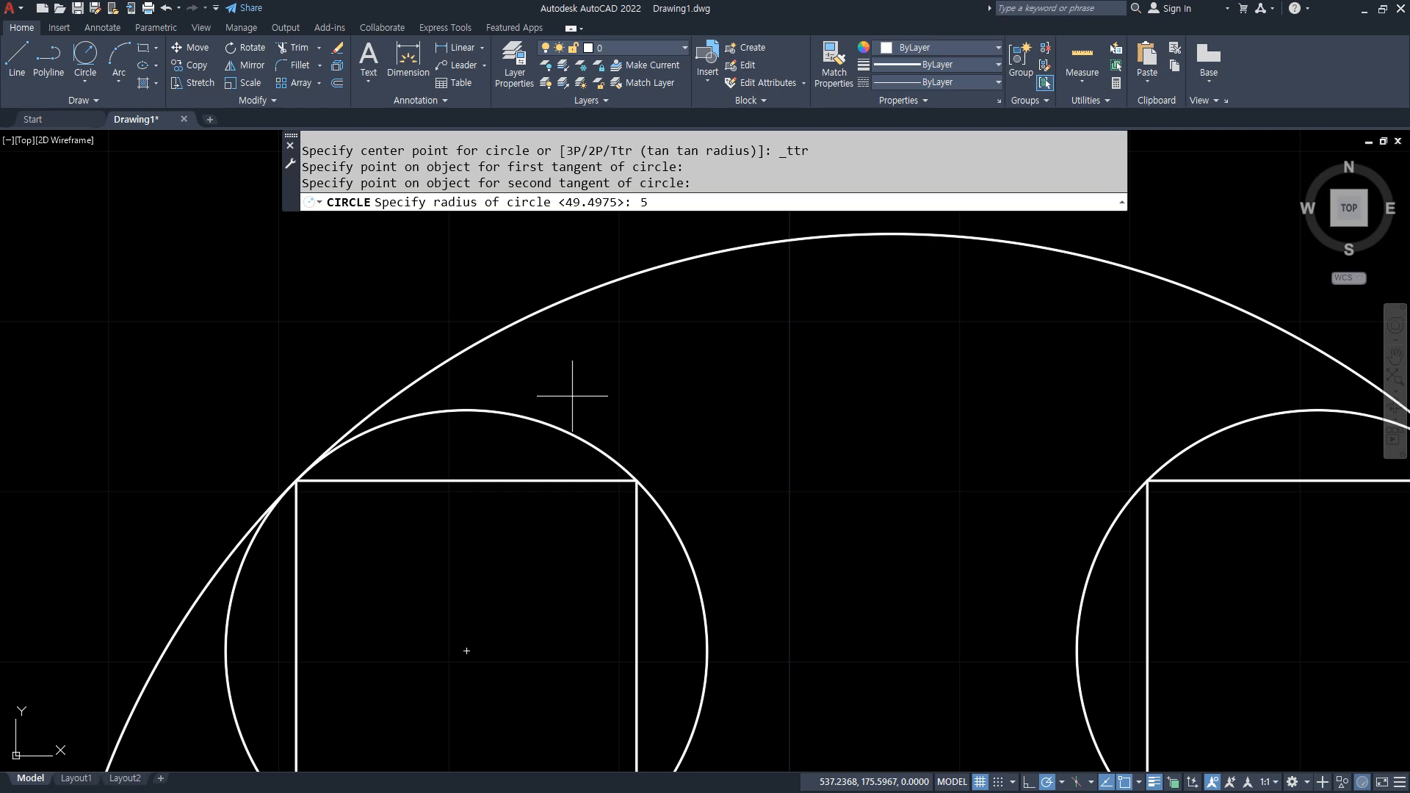
key("Return")
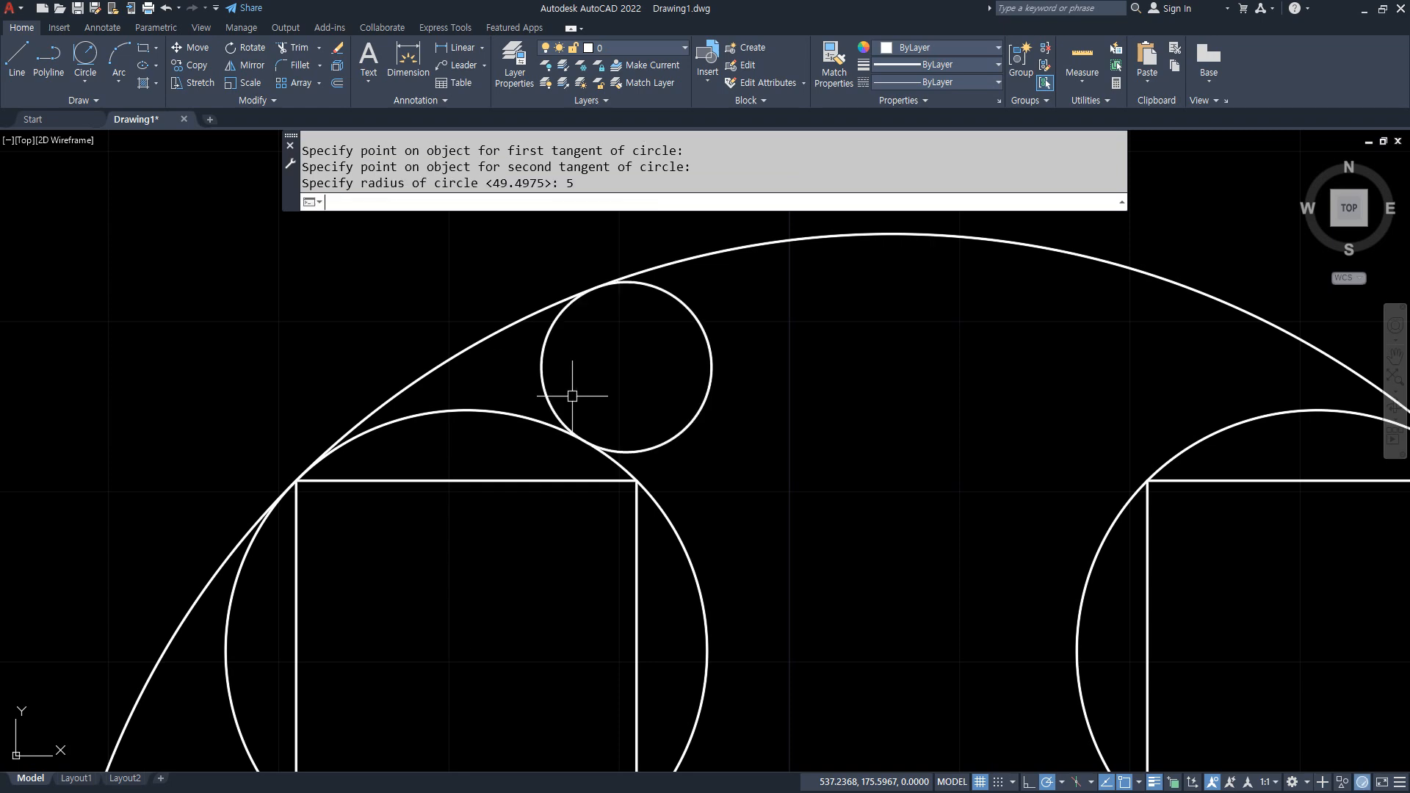
- Draw a radius 5 circle tangent to the large circle and the left side of the upper-left corner circle
scroll(572, 396, "down", 7)
scroll(478, 403, "up", 1)
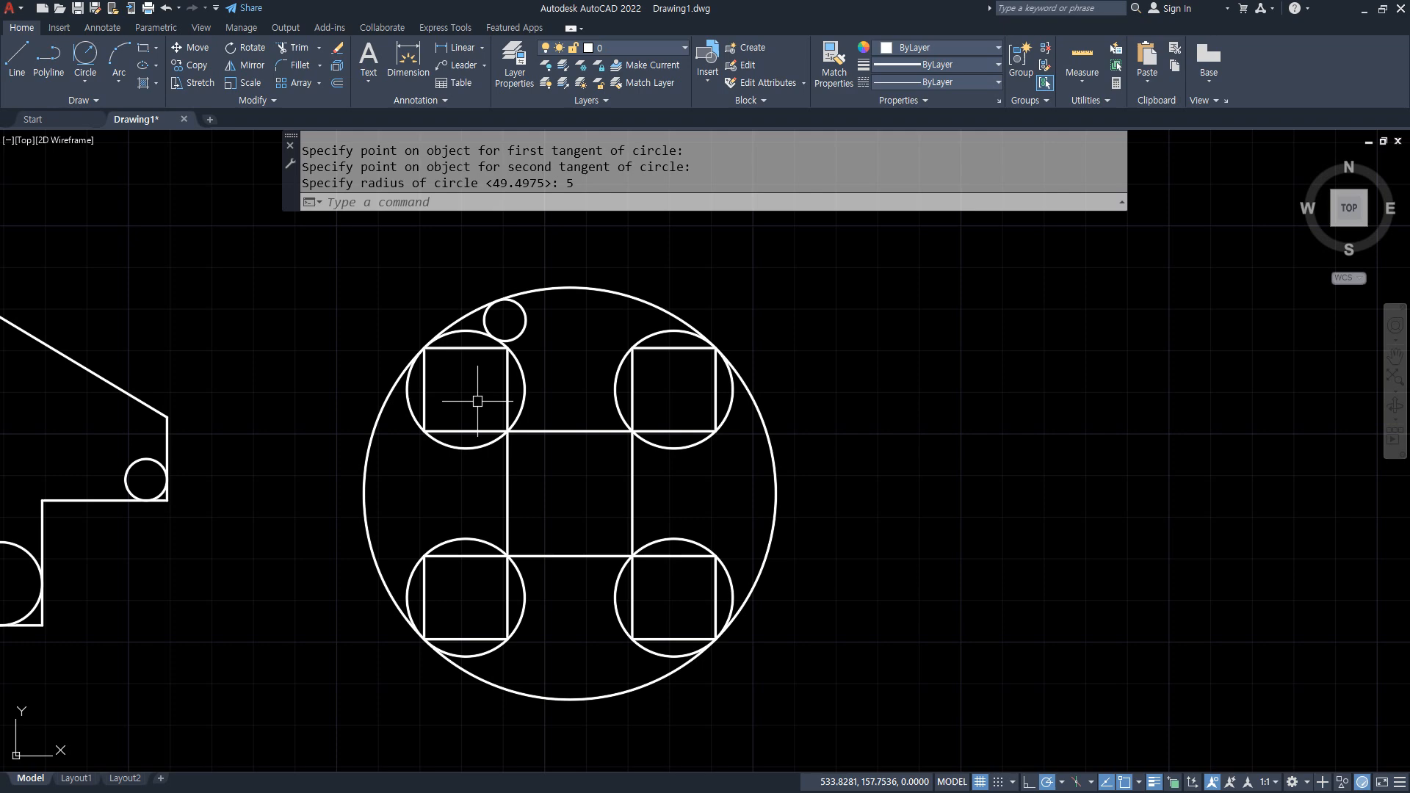
type("c")
key("Return")
type("t")
key("Return")
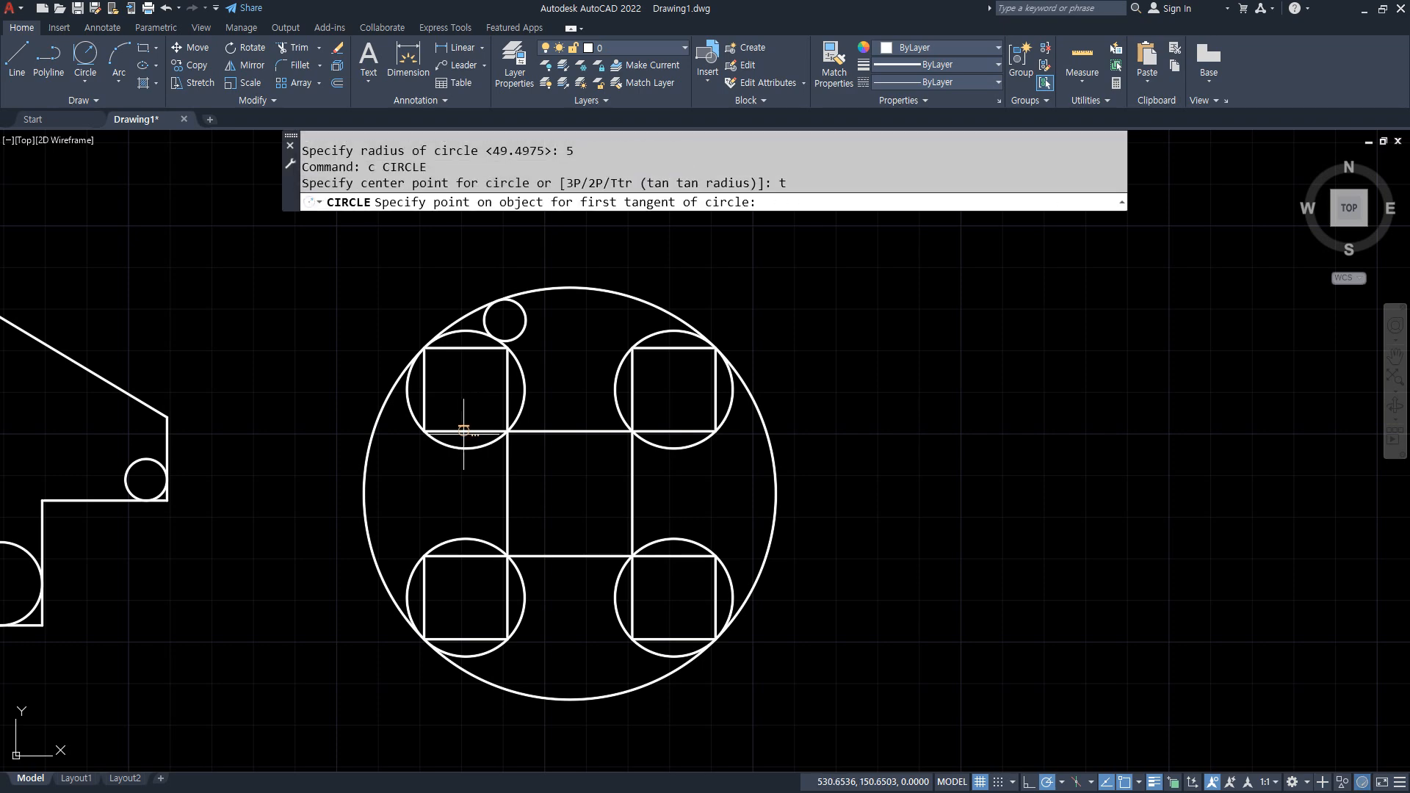
left_click(409, 408)
left_click(379, 409)
type("5")
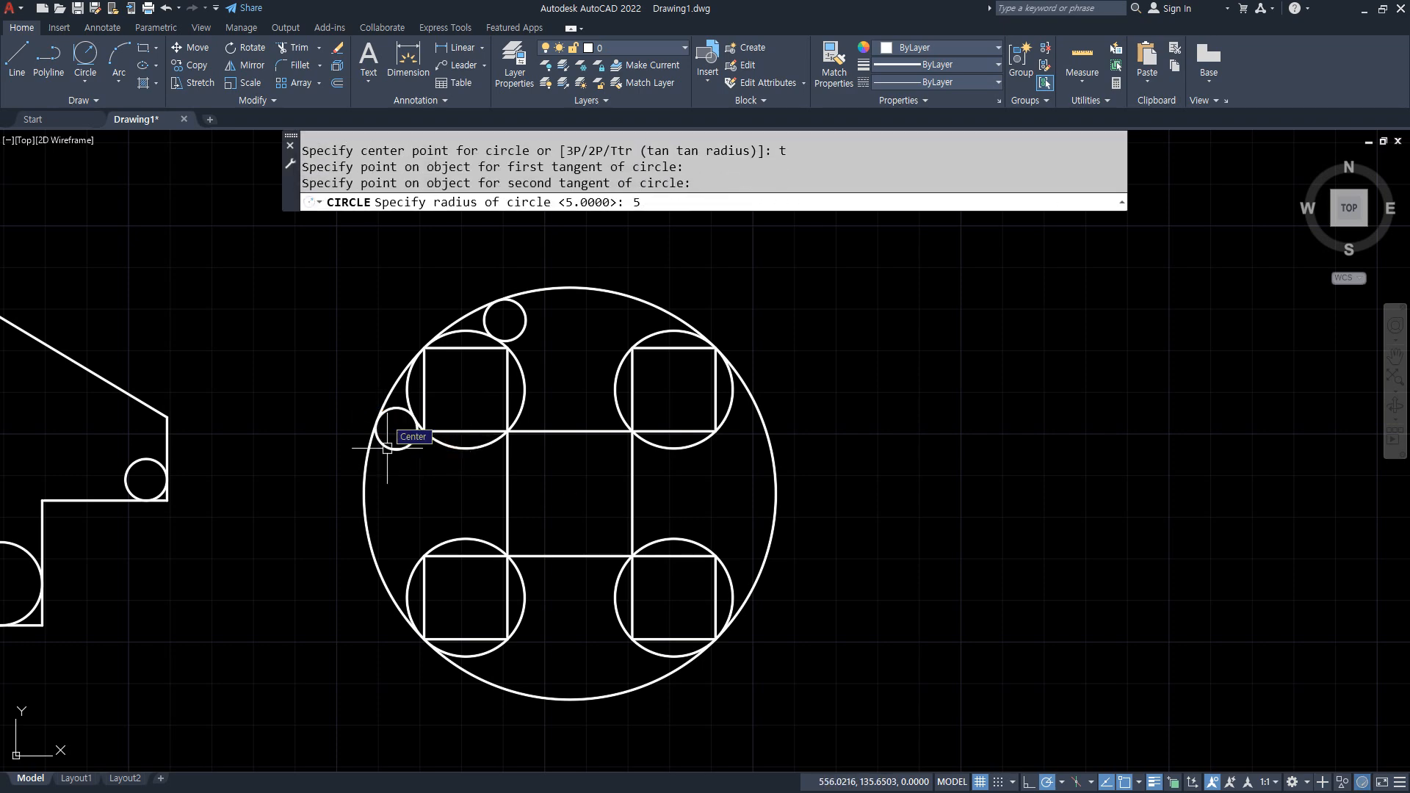
key("Return")
- Draw a radius 5 circle tangent to the left side of the lower-left corner circle and the large circle
middle_click_drag(403, 431, 362, 278)
scroll(350, 416, "up", 4)
type("c")
key("Return")
type("t")
key("Return")
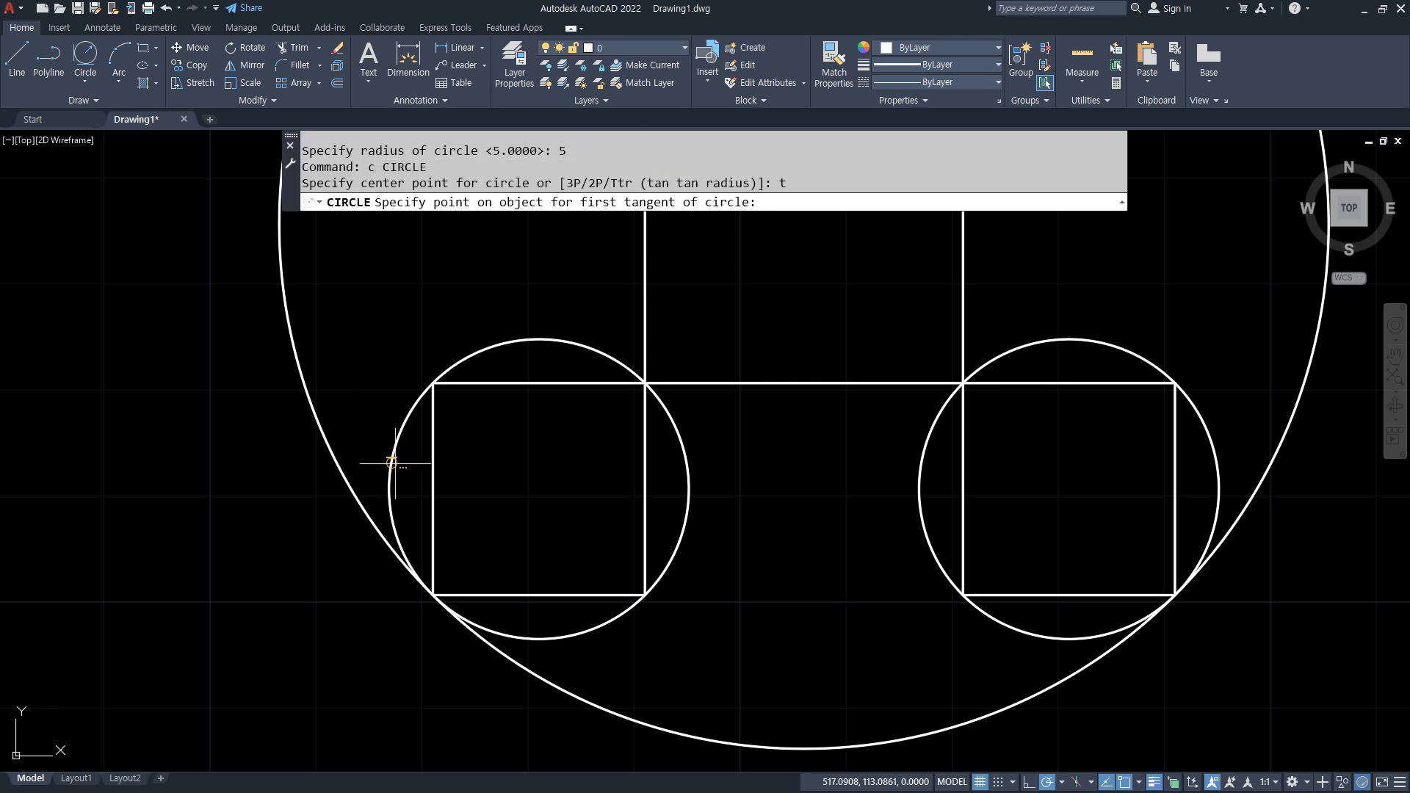
left_click(395, 461)
left_click(338, 465)
key("Return")
- Draw a radius 5 circle tangent to the underside of the lower-left corner circle and the large circle
middle_click_drag(378, 481, 283, 313)
type("c")
key("Return")
type("t")
key("Return")
left_click(470, 470)
left_click(473, 522)
key("Return")
- Draw a radius 5 circle tangent to the underside of the lower-right corner circle and the large circle
middle_click_drag(781, 450, 485, 514)
type("c")
key("Return")
type("t")
key("Return")
left_click(579, 504)
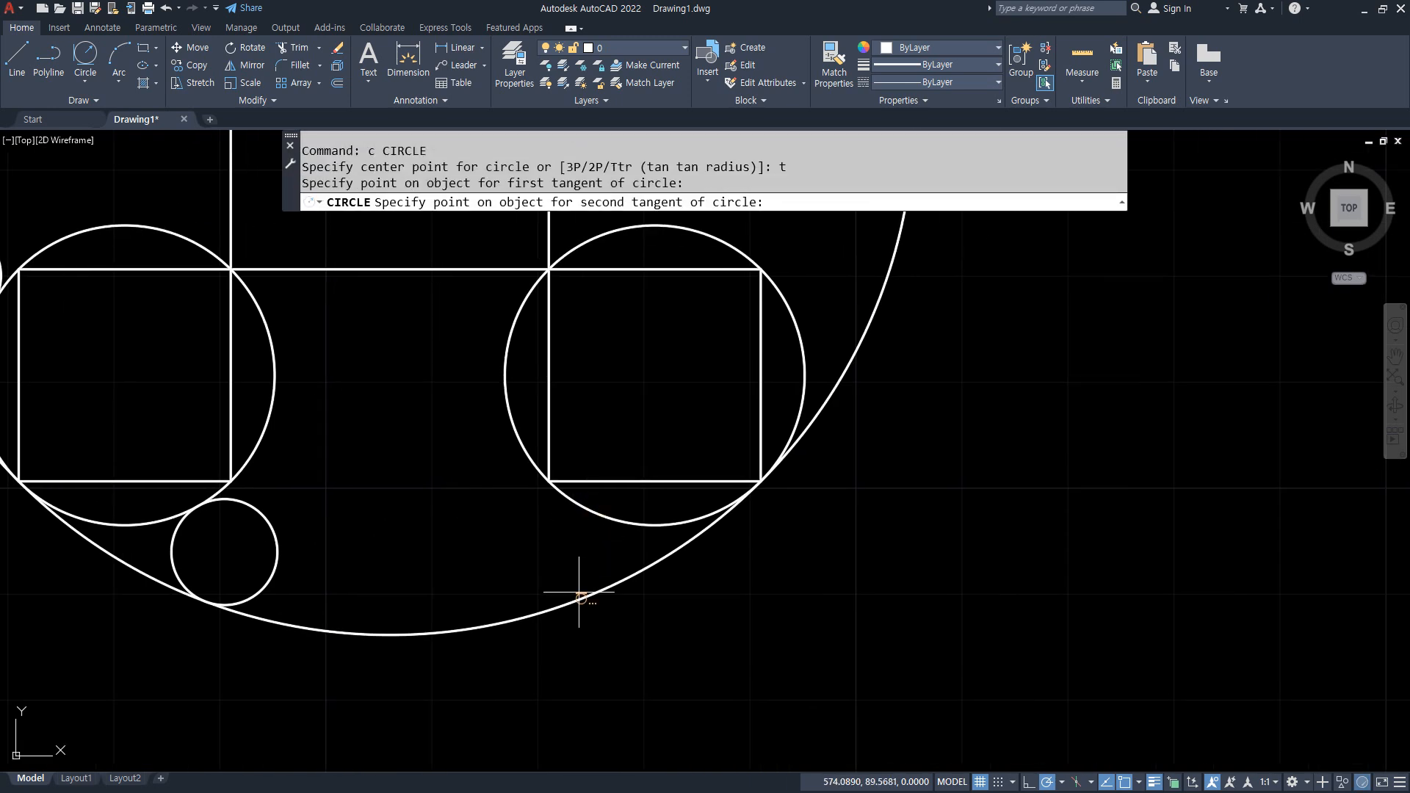
left_click(576, 593)
key("Return")
- Draw a radius 5 circle tangent to the right side of the lower-right corner circle and the large circle
middle_click_drag(665, 440, 478, 536)
type("c")
key("Return")
type("t")
key("Return")
left_click(523, 479)
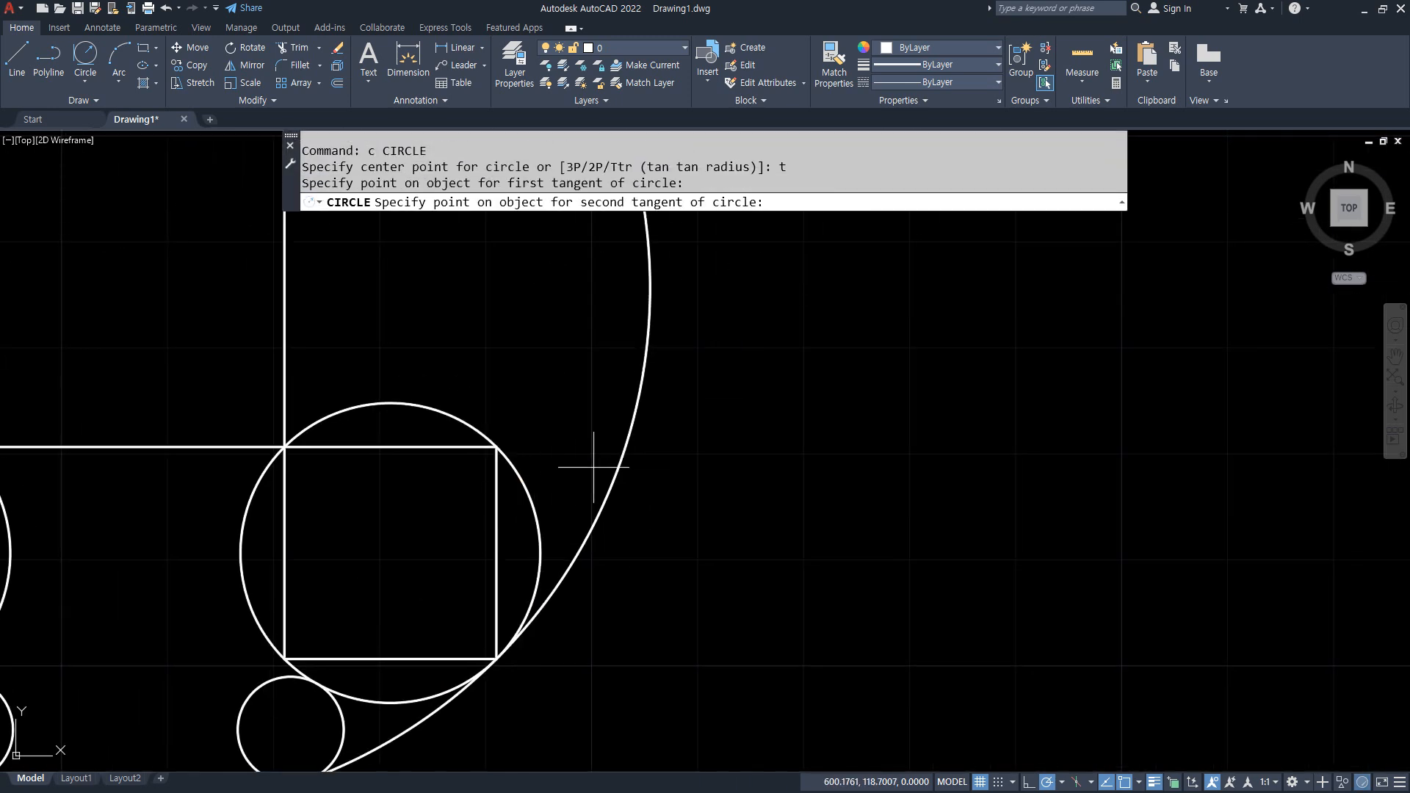
left_click(616, 464)
key("Return")
- Draw a radius 5 circle tangent to the right side of the upper-right corner circle and the large circle
middle_click_drag(559, 326, 586, 687)
type("c")
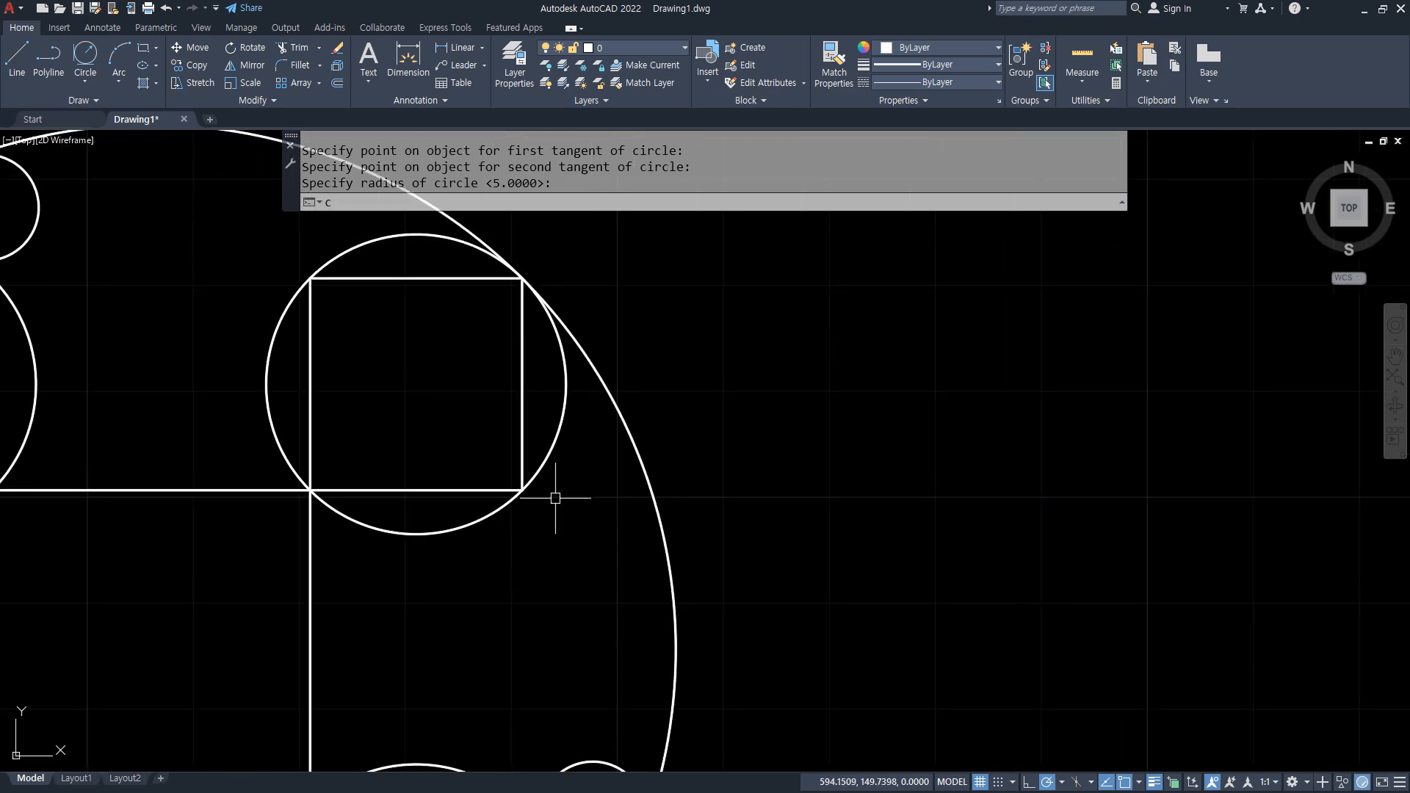
key("Return")
type("t")
key("Return")
left_click(565, 444)
left_click(639, 450)
key("Return")
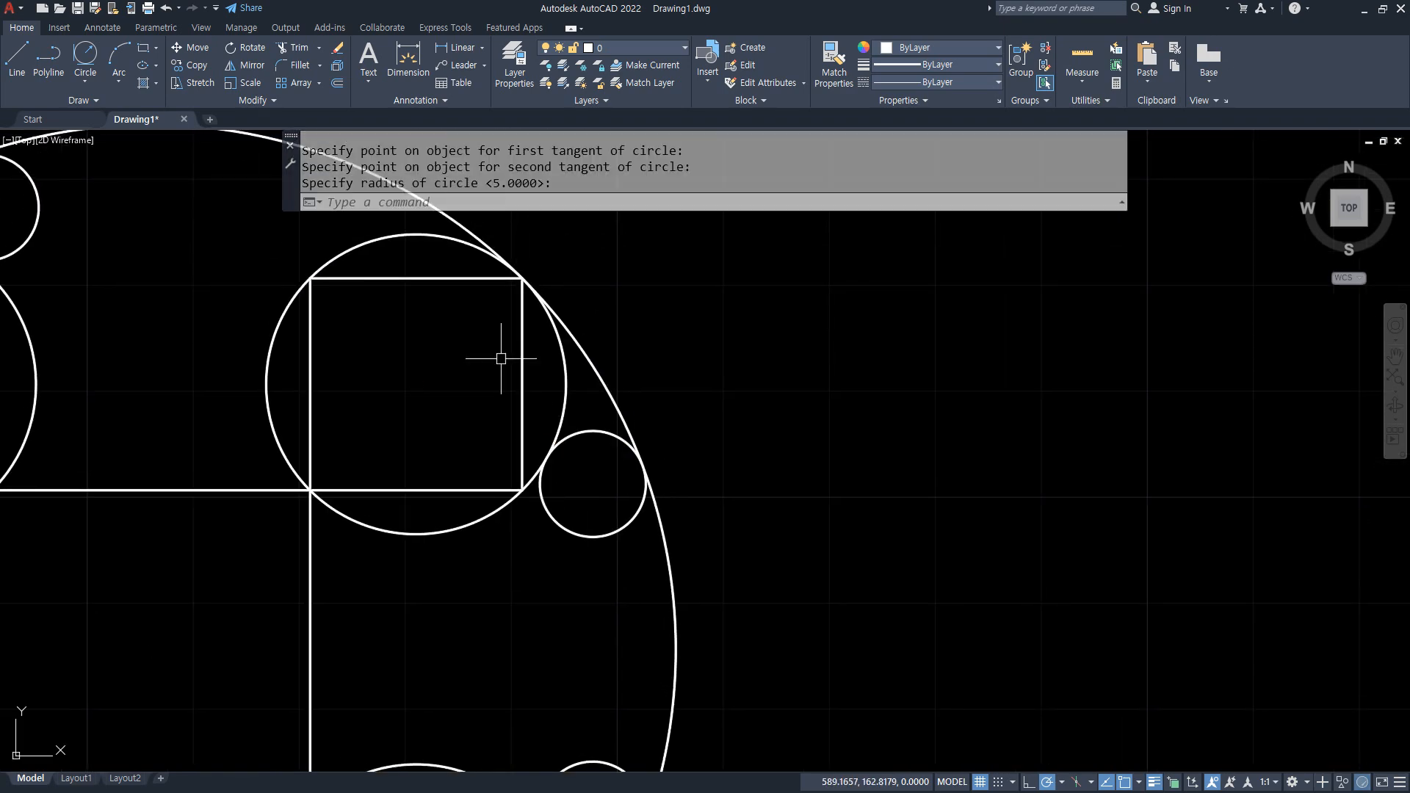
- Draw a radius 5 circle tangent to the top of the upper-right corner circle and the large circle
middle_click_drag(504, 368, 555, 594)
type("c")
key("Return")
type("t")
key("Return")
left_click(441, 465)
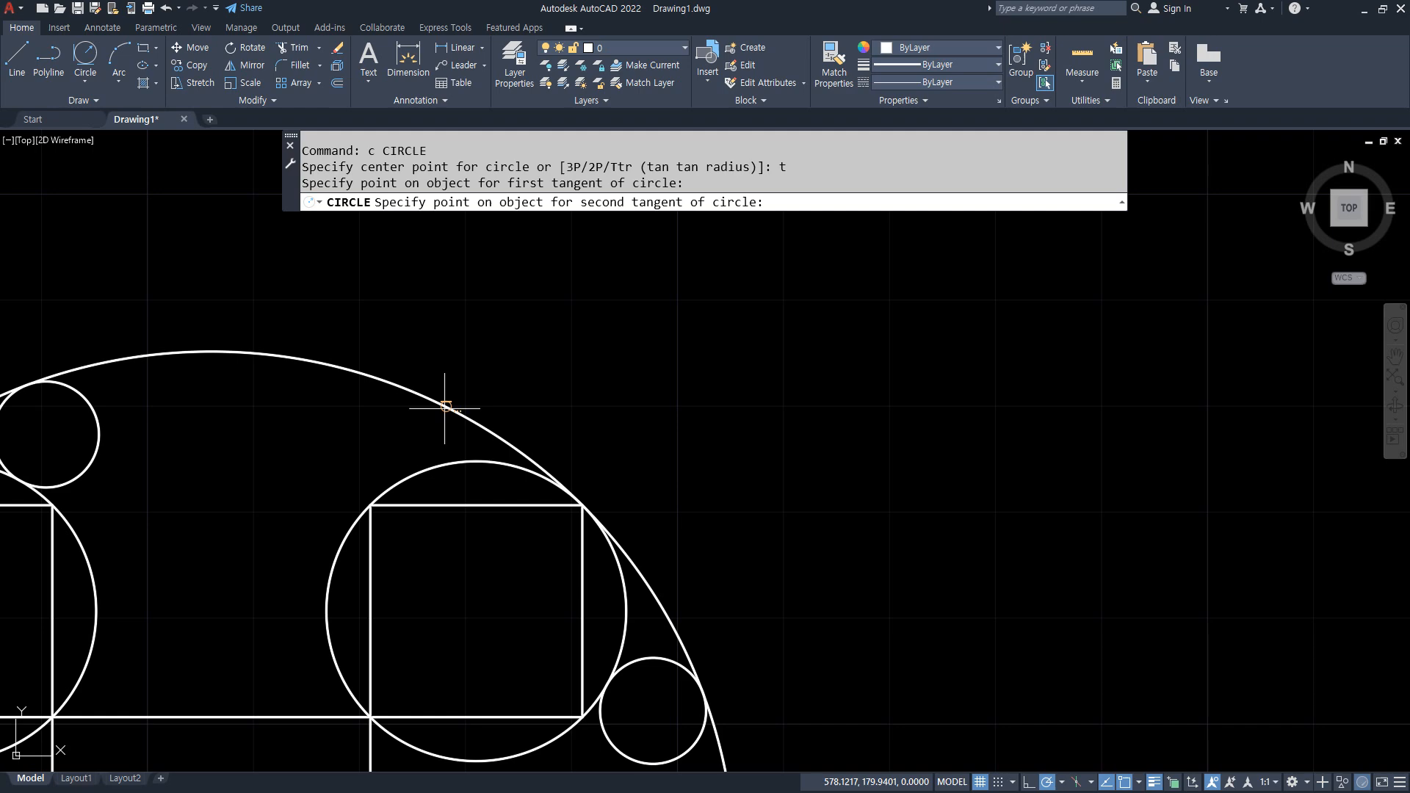
left_click(453, 397)
key("Return")
- Draw a radius 5 circle inside the central square, tangent to its left and top edges
middle_click_drag(339, 504, 337, 451)
type("c")
key("Return")
type("t")
key("Return")
left_click(187, 456)
left_click(246, 378)
key("Return")
- Draw a radius 5 circle inside the central square, tangent to its top and right edges
type("c")
key("Return")
type("t")
key("Return")
left_click(420, 378)
left_click(504, 445)
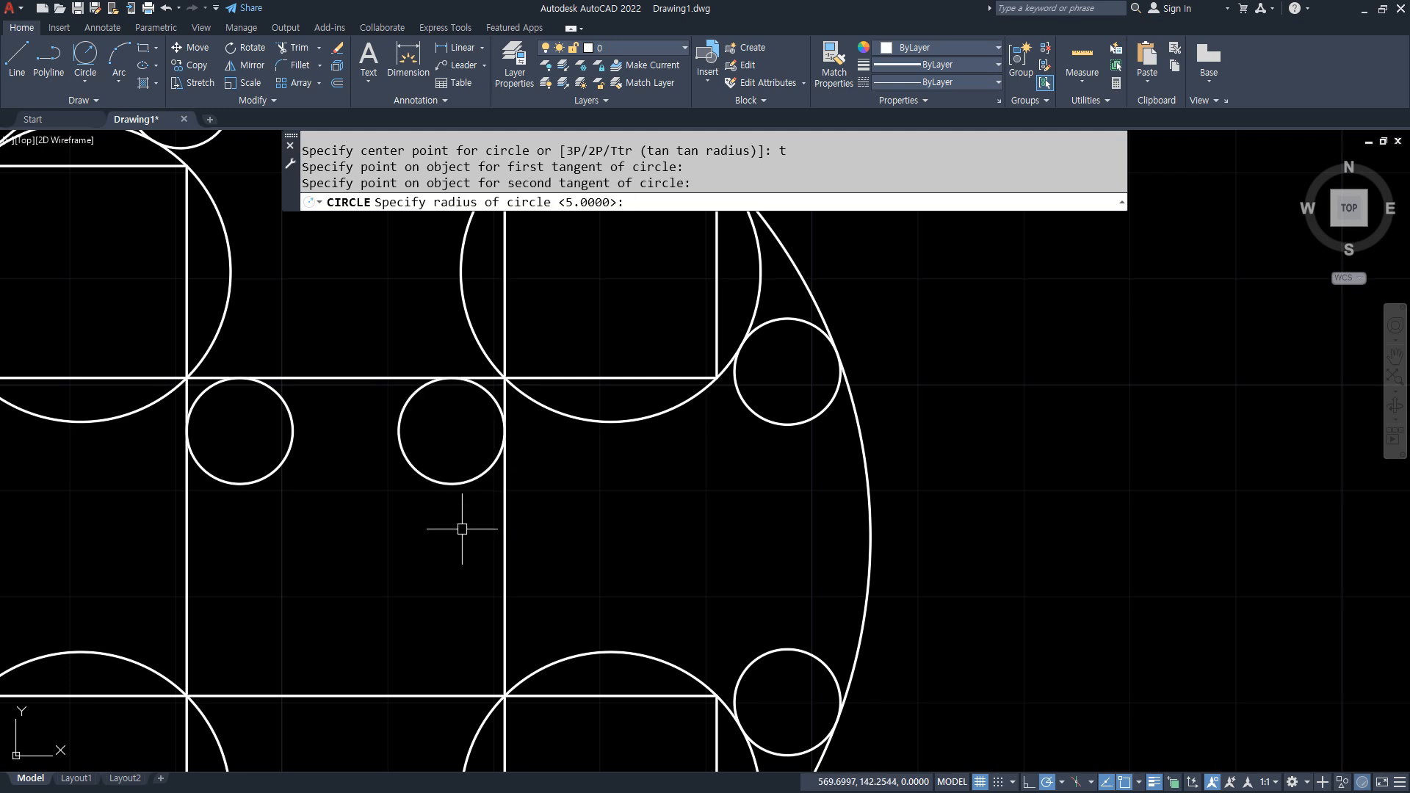
key("Return")
type("cv")
key("Return")
key("Escape")
key("Escape")
- Draw a radius 5 circle inside the central square, tangent to its bottom and right edges
type("c")
key("Return")
type("t")
key("Return")
left_click(446, 696)
left_click(504, 631)
key("Return")
- Draw a radius 5 circle inside the central square, tangent to its bottom and left edges
type("c")
key("Return")
type("t")
key("Return")
left_click(255, 695)
left_click(188, 623)
key("Return")
- Switch to the browser and examine the reference drawing's middle circle, its centre and the radius label
scroll(352, 620, "down", 3)
scroll(352, 620, "down", 1)
mouse_move(353, 619)
middle_mouse_down()
mouse_move(321, 603)
mouse_move(356, 547)
middle_mouse_up()
key("alt+Tab")
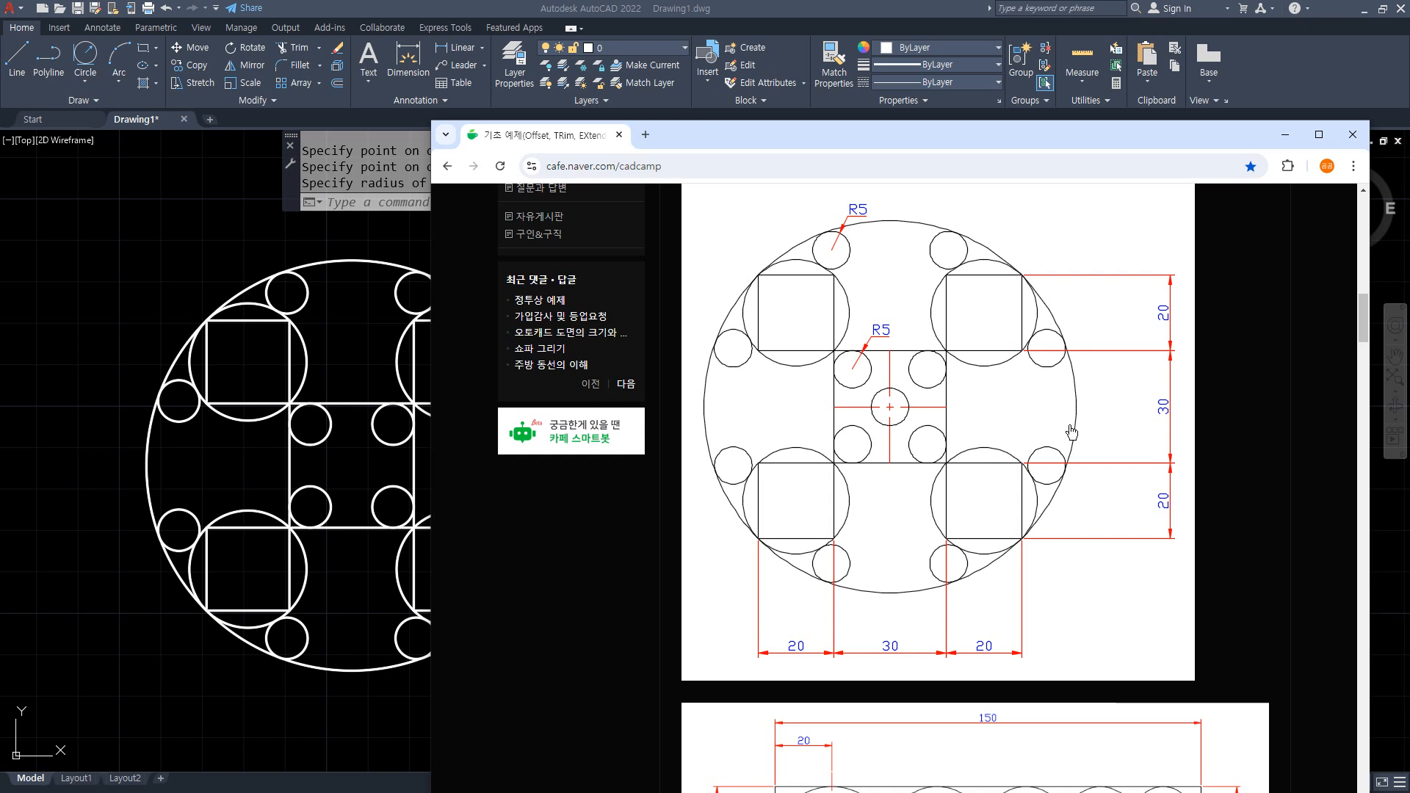
mouse_move(889, 395)
left_mouse_down()
mouse_move(898, 432)
mouse_move(897, 388)
mouse_move(887, 417)
left_mouse_up()
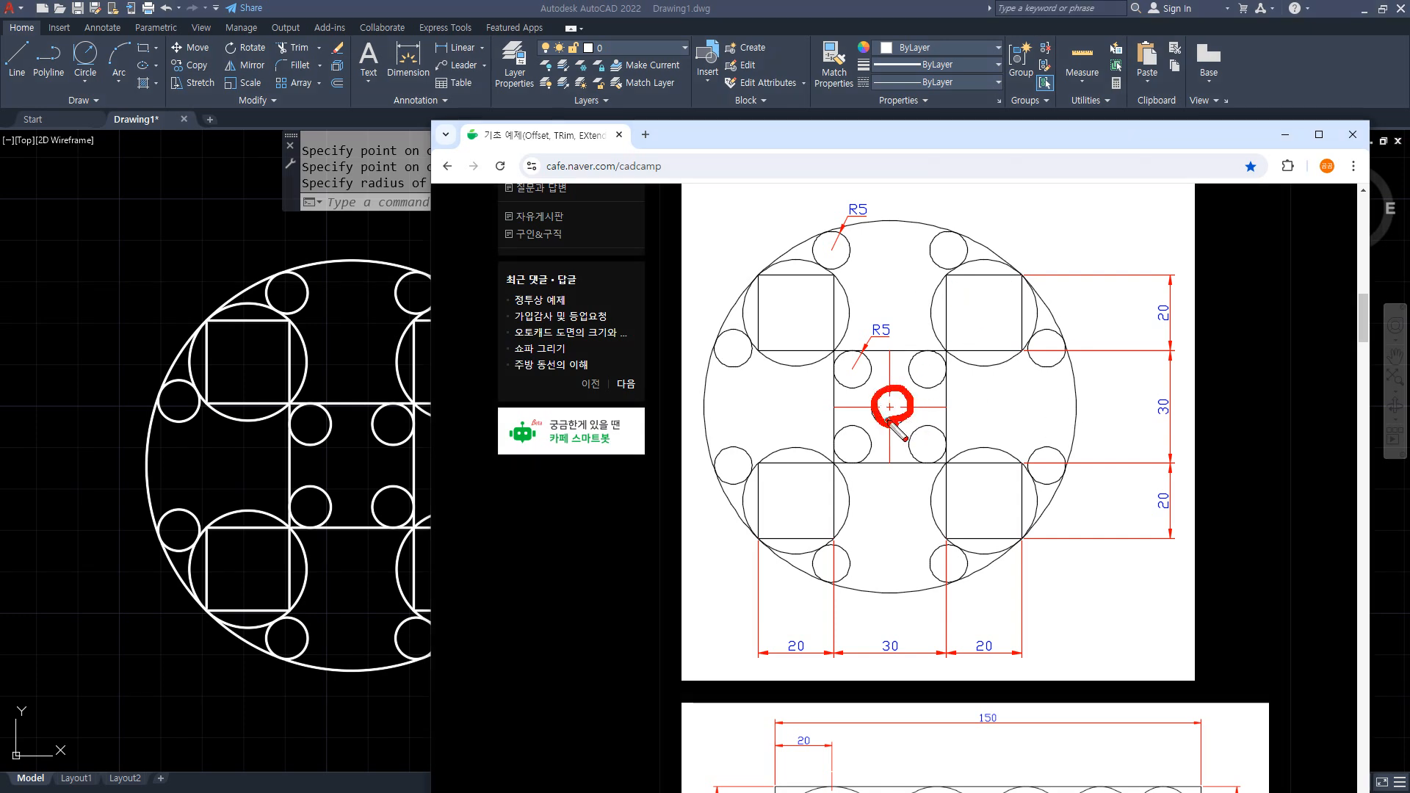
left_click_drag(897, 344, 879, 348)
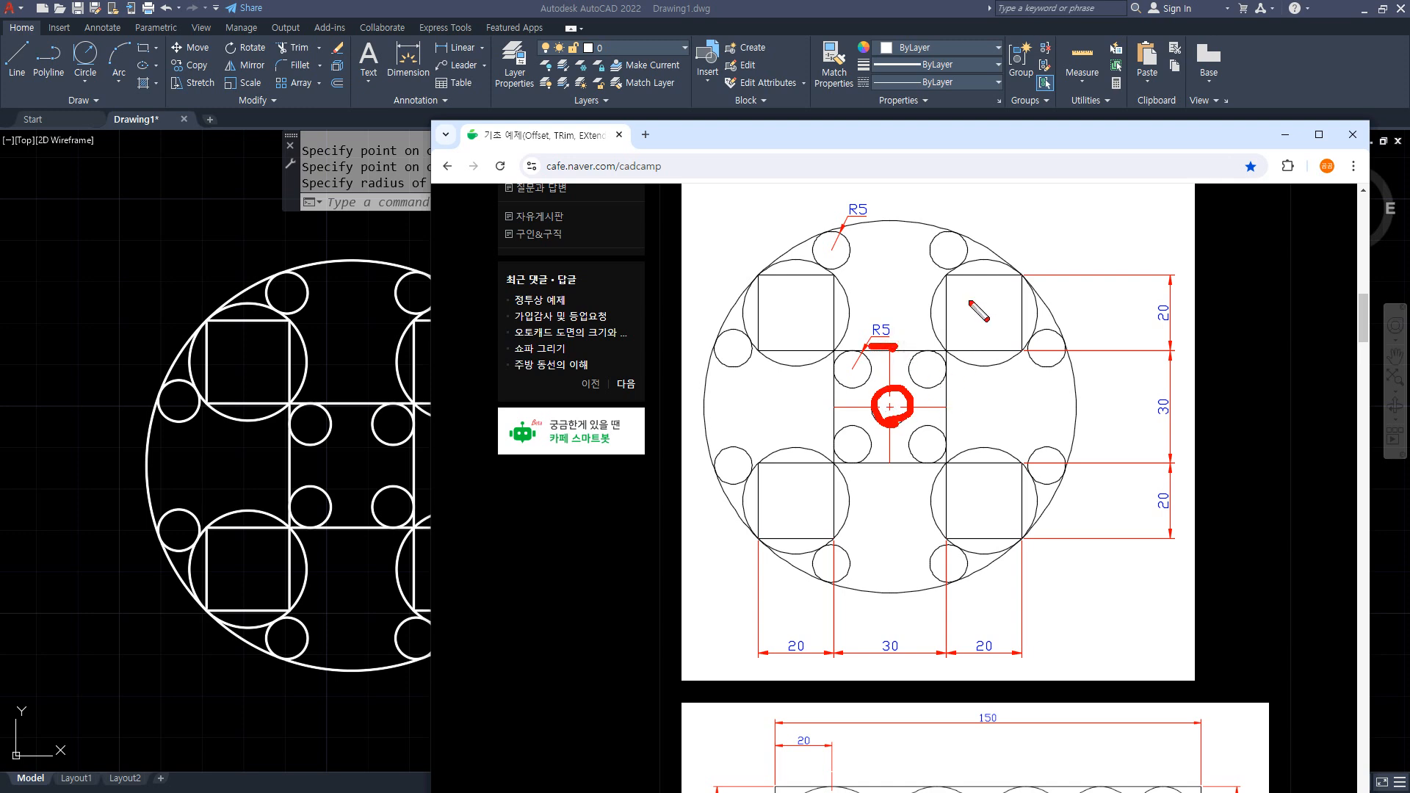
key("Delete")
mouse_move(910, 228)
left_mouse_down()
mouse_move(900, 220)
mouse_move(913, 227)
left_mouse_up()
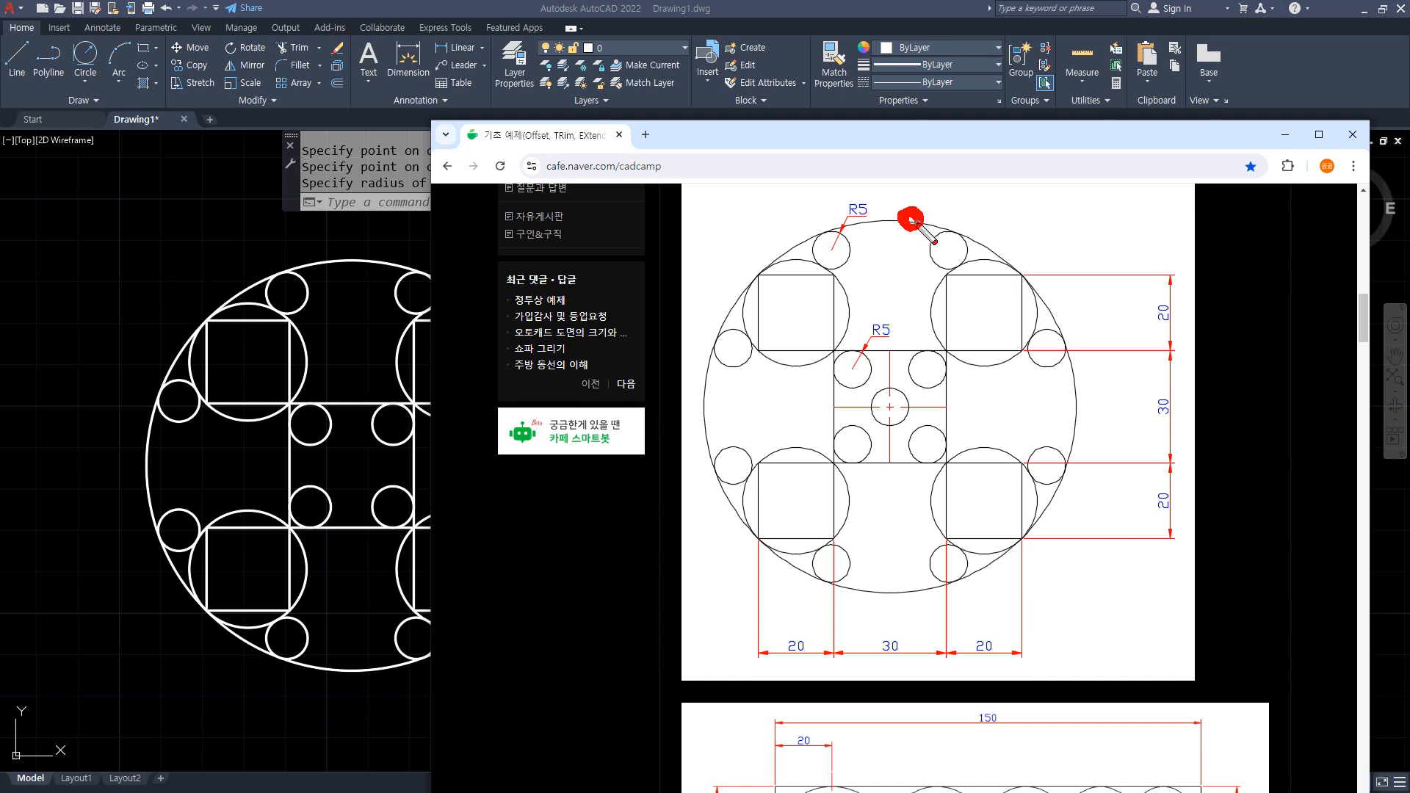
key("Escape")
left_click_drag(963, 135, 0, 192)
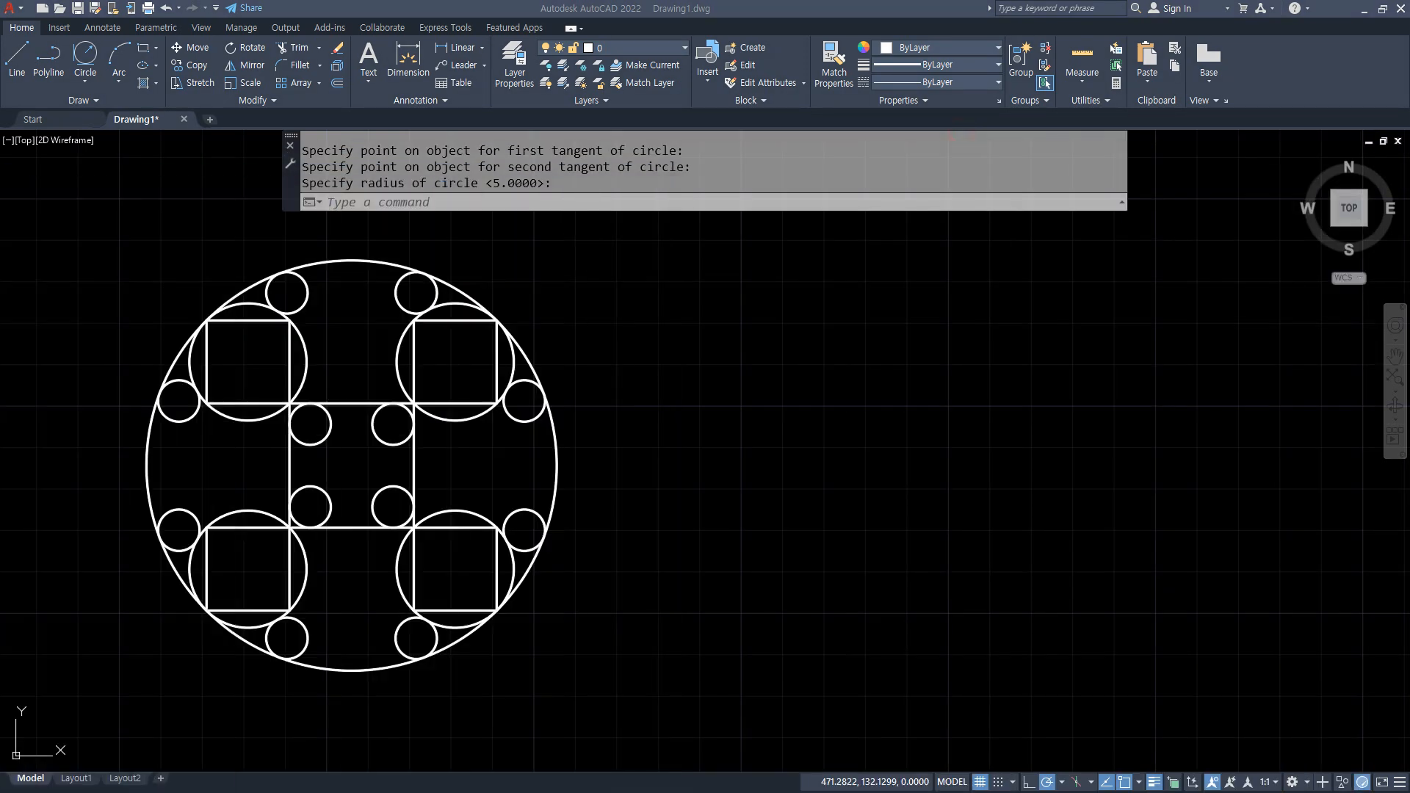
- Draw a radius 5 circle by centre and radius at the centre of the large circle
left_click(86, 86)
left_click(85, 81)
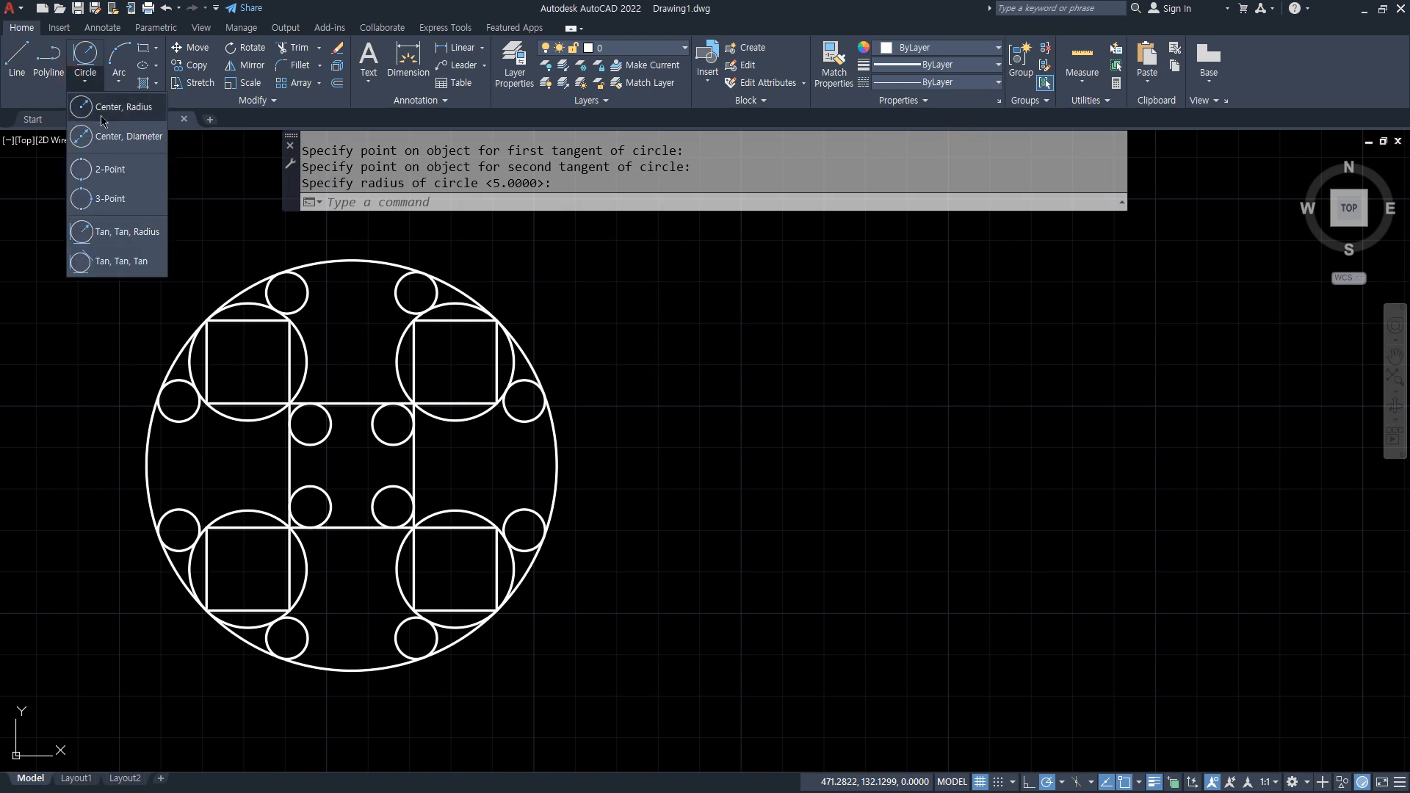
left_click(117, 107)
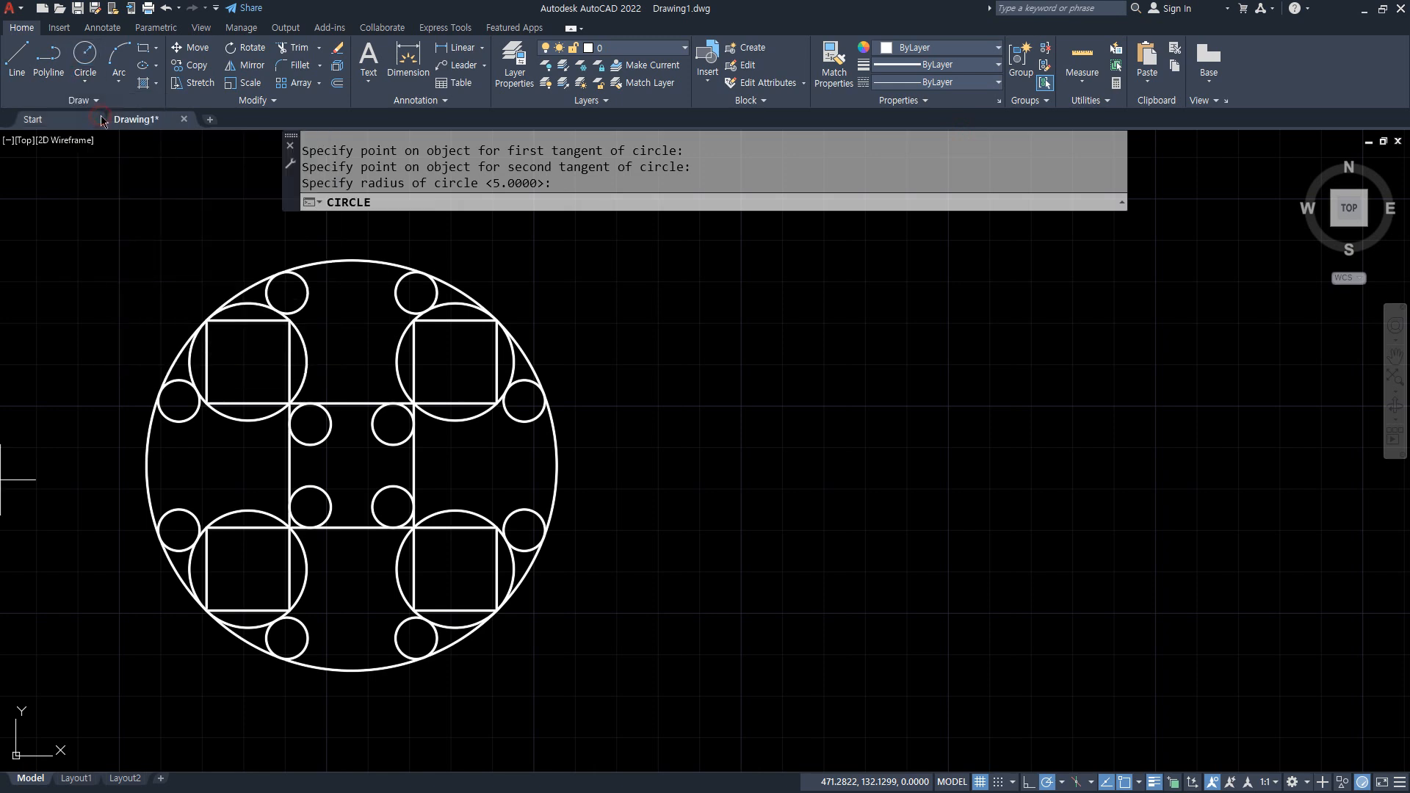
left_click(352, 465)
type("5")
key("Return")
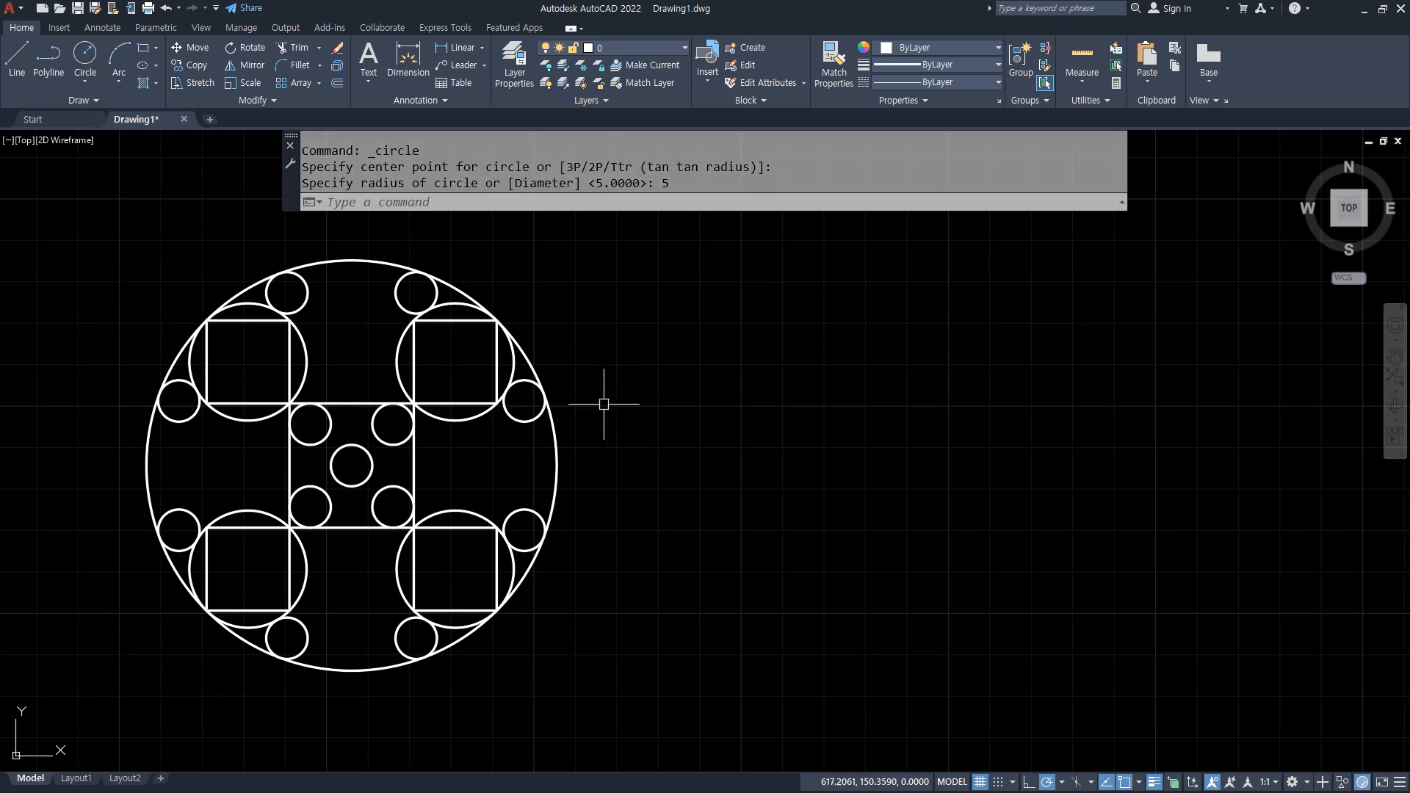
- Switch to the browser and examine the next exercise's centrelines, left-edge offset, overall width and height, and return to the drawing
key("alt+Tab")
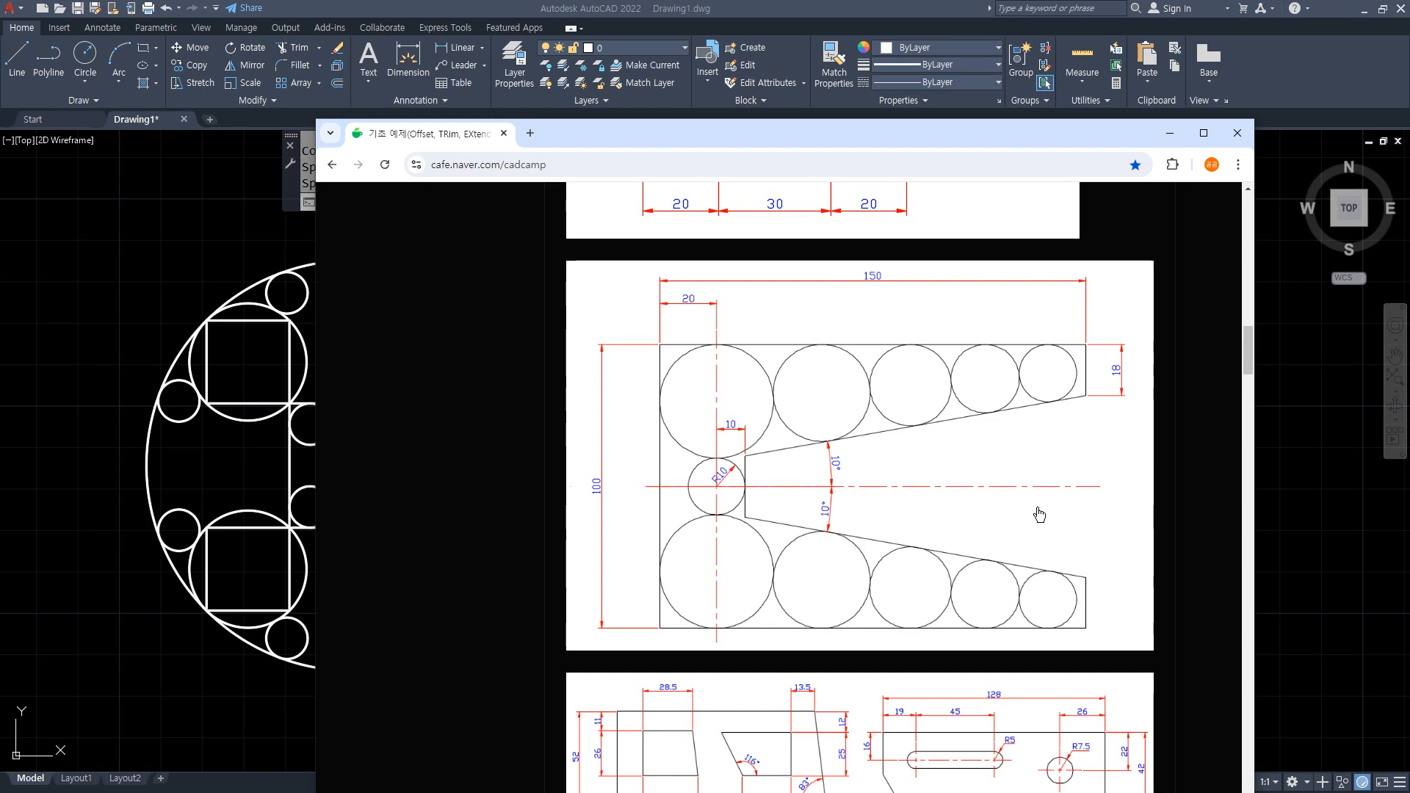
mouse_move(974, 513)
left_mouse_down()
mouse_move(929, 464)
mouse_move(1020, 510)
mouse_move(900, 511)
left_mouse_up()
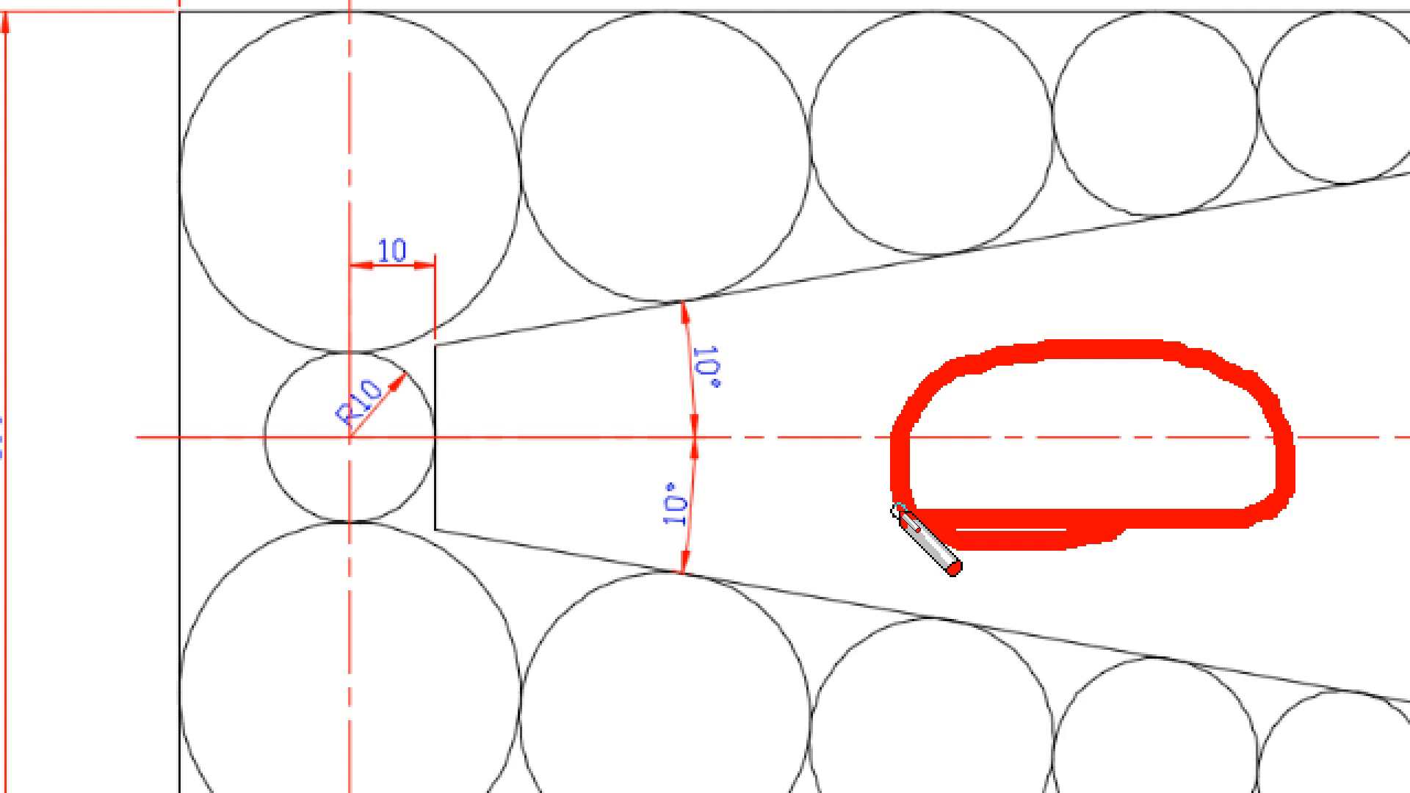
key("Escape")
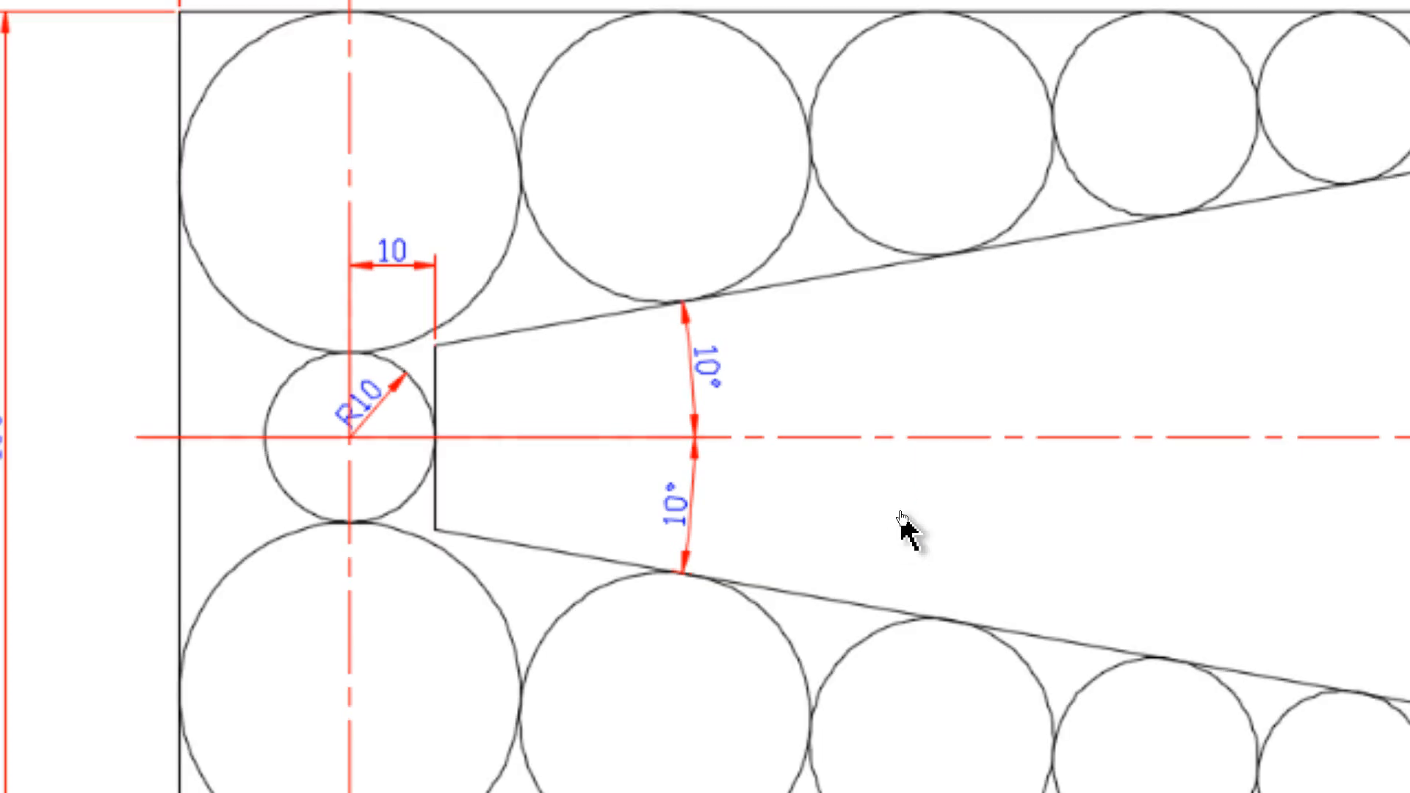
key("ctrl+2")
left_click_drag(893, 303, 854, 266)
key("ctrl+z")
left_click_drag(650, 485, 1148, 485, "shift")
mouse_move(712, 321)
left_mouse_down("shift")
mouse_move(733, 473)
mouse_move(734, 713)
left_mouse_up("shift")
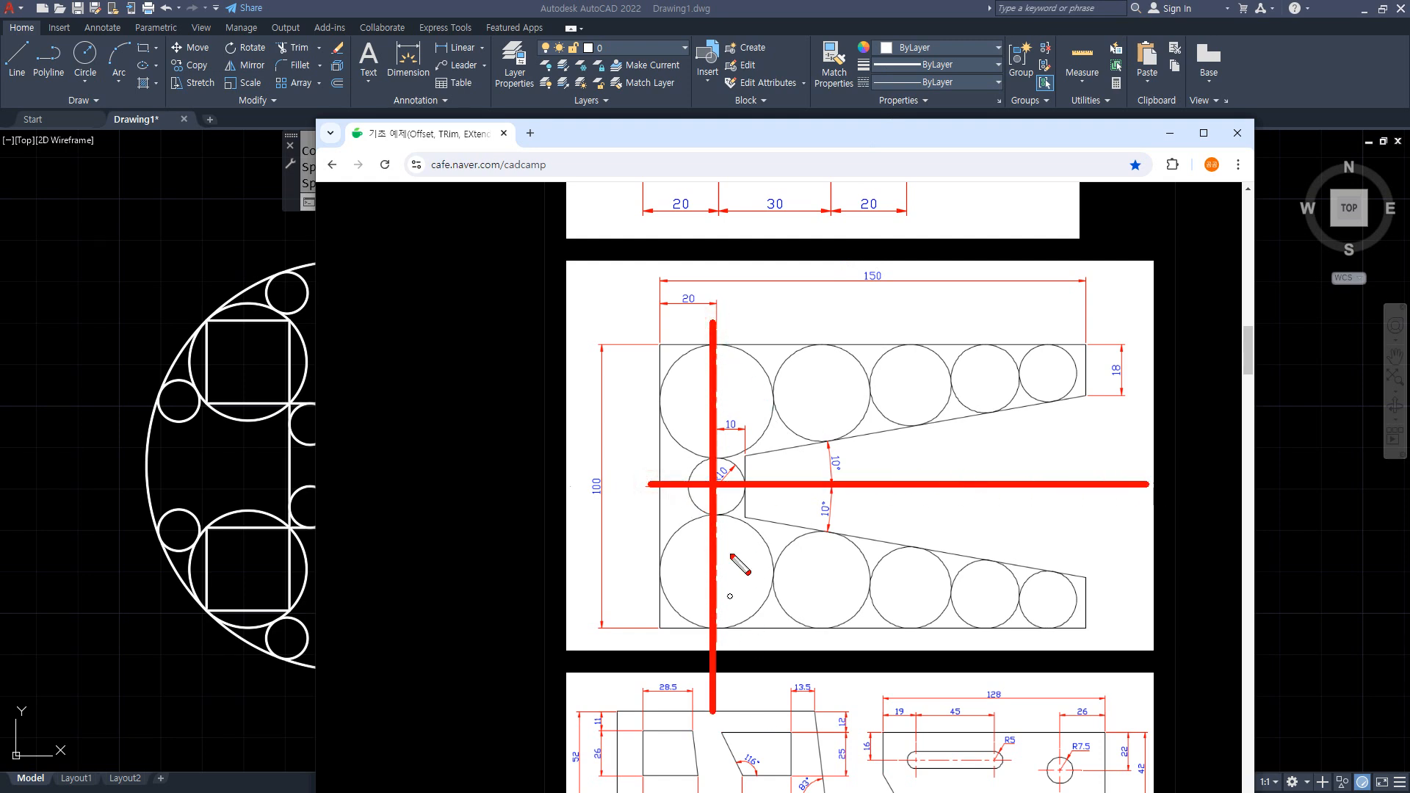
mouse_move(713, 335)
left_mouse_down("shift")
mouse_move(662, 334)
mouse_move(677, 355)
left_mouse_up("shift")
left_click_drag(666, 275, 661, 702, "shift")
left_click_drag(668, 282, 1098, 288, "shift")
mouse_move(1051, 259)
left_mouse_down()
mouse_move(1072, 273)
mouse_move(1054, 332)
left_mouse_up()
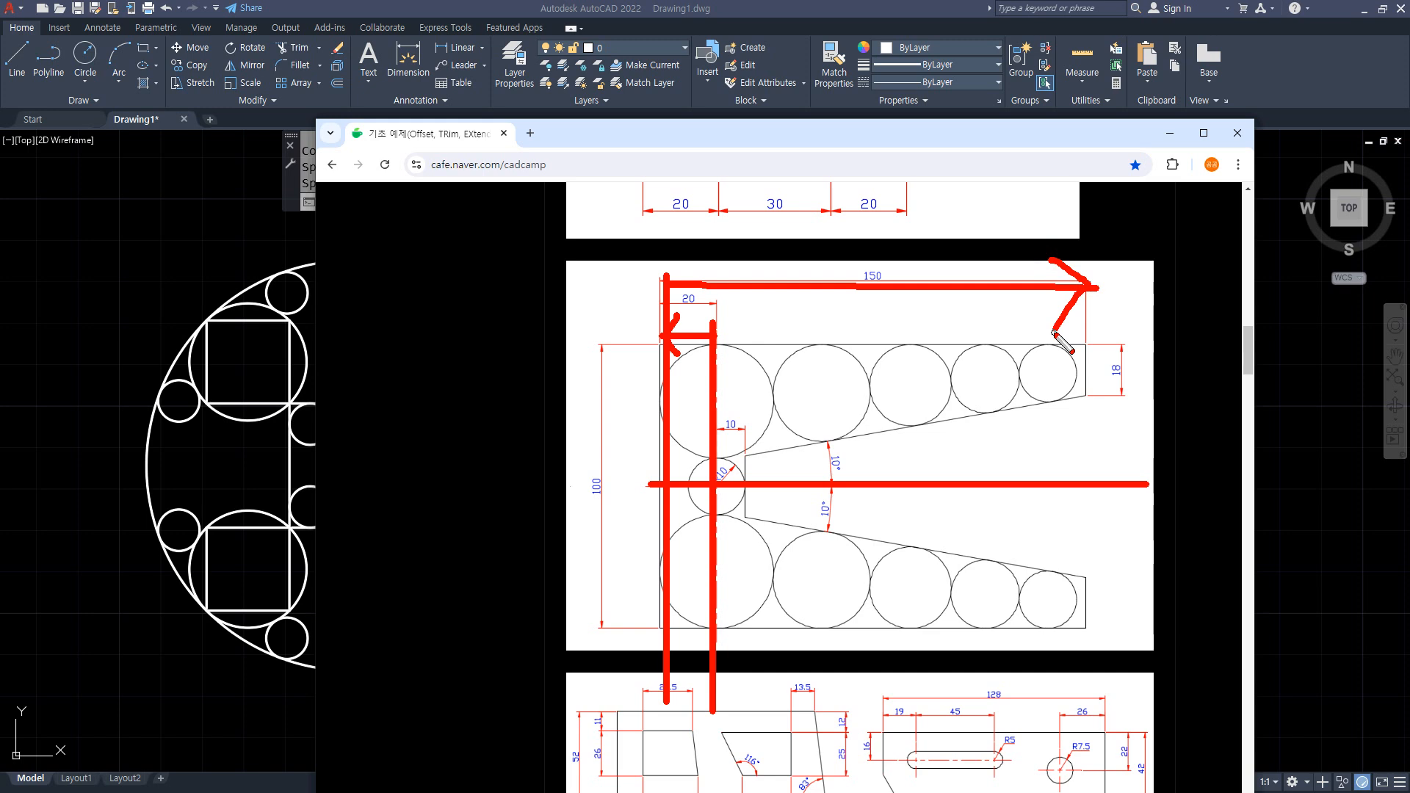
mouse_move(806, 492)
left_mouse_down()
mouse_move(804, 378)
mouse_move(754, 365)
left_mouse_up()
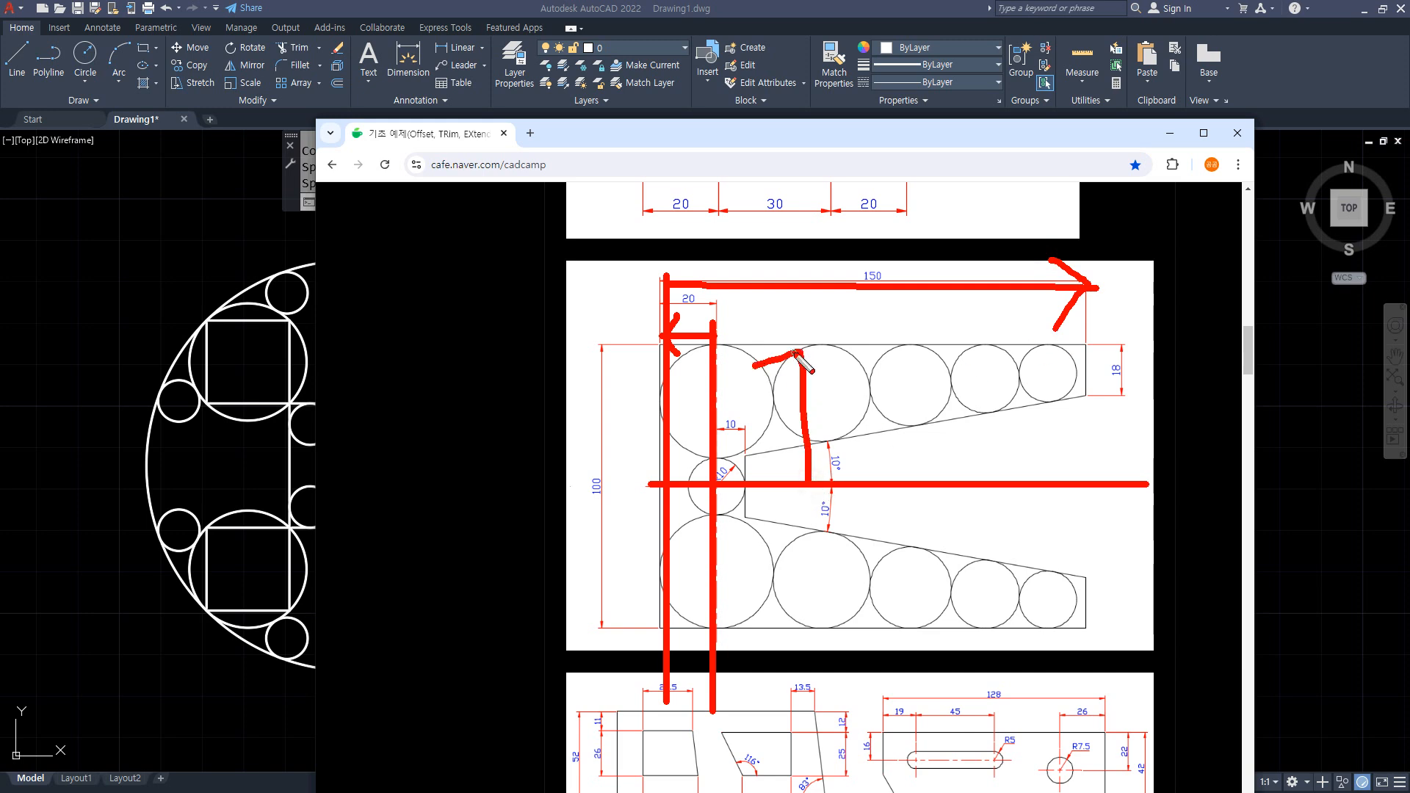
mouse_move(807, 488)
left_mouse_down()
mouse_move(794, 628)
mouse_move(835, 614)
left_mouse_up()
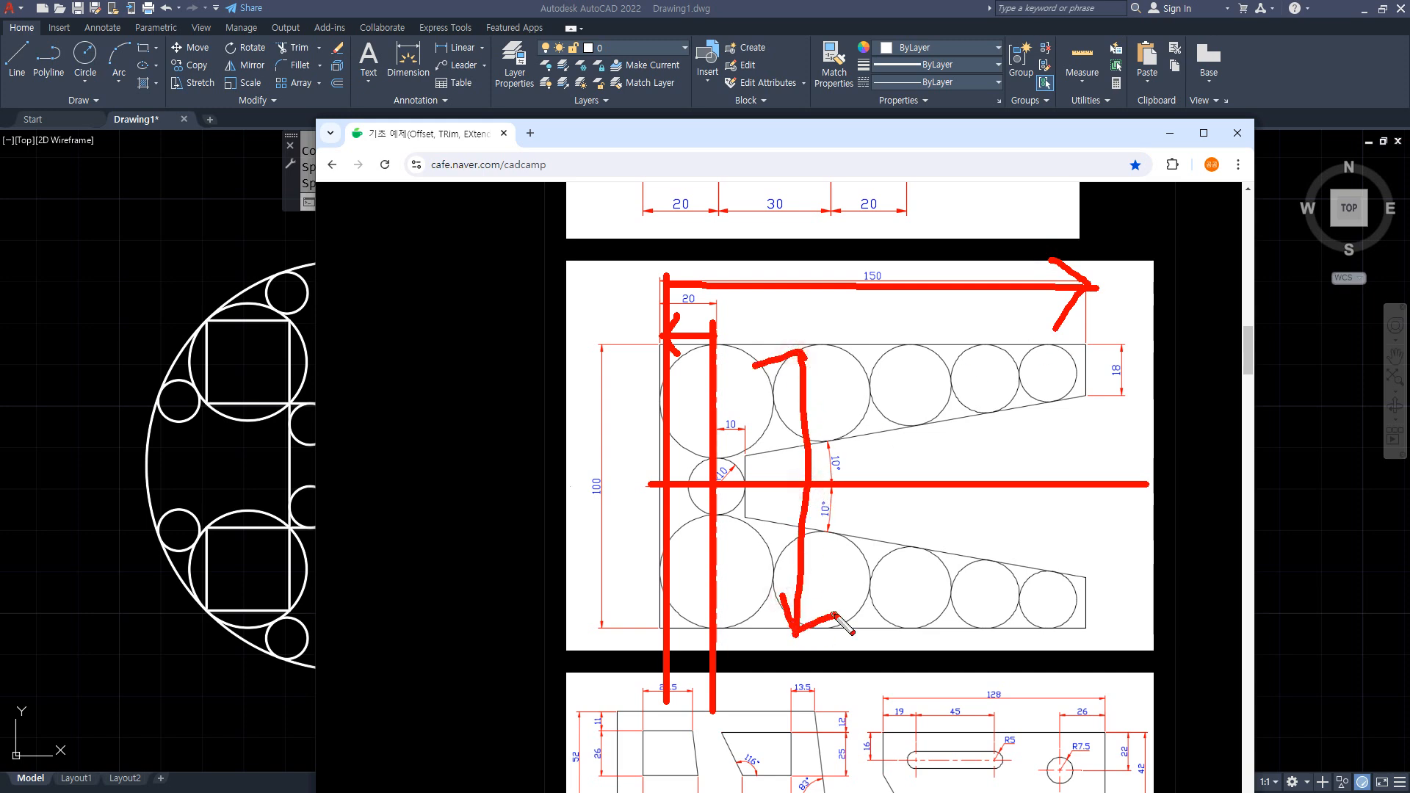
key("Escape")
left_click_drag(928, 137, 0, 136)
left_click(878, 467)
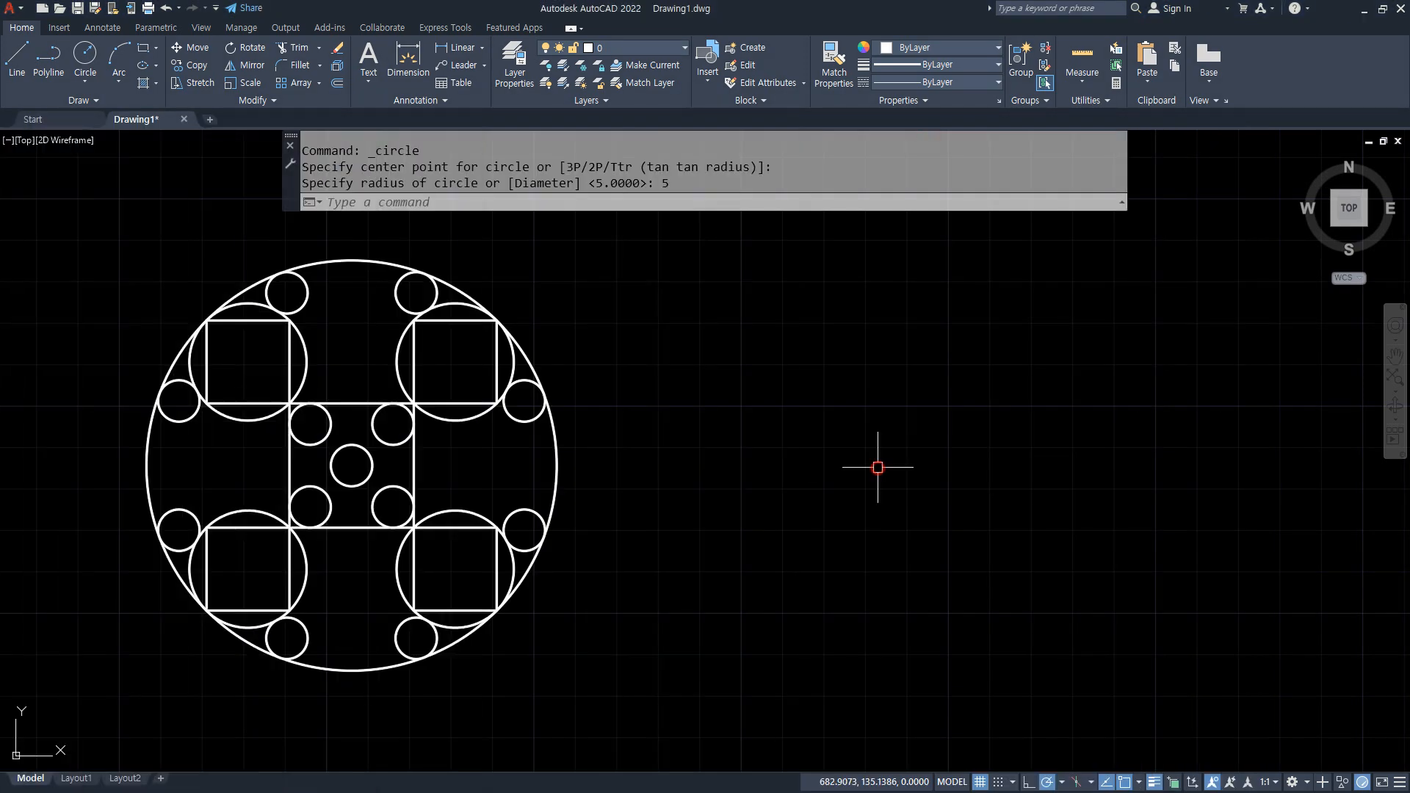
- Draw a long horizontal centreline in the empty space to the right of the round figure
scroll(878, 467, "down", 2)
middle_click_drag(906, 497, 614, 497)
type("l")
key("Return")
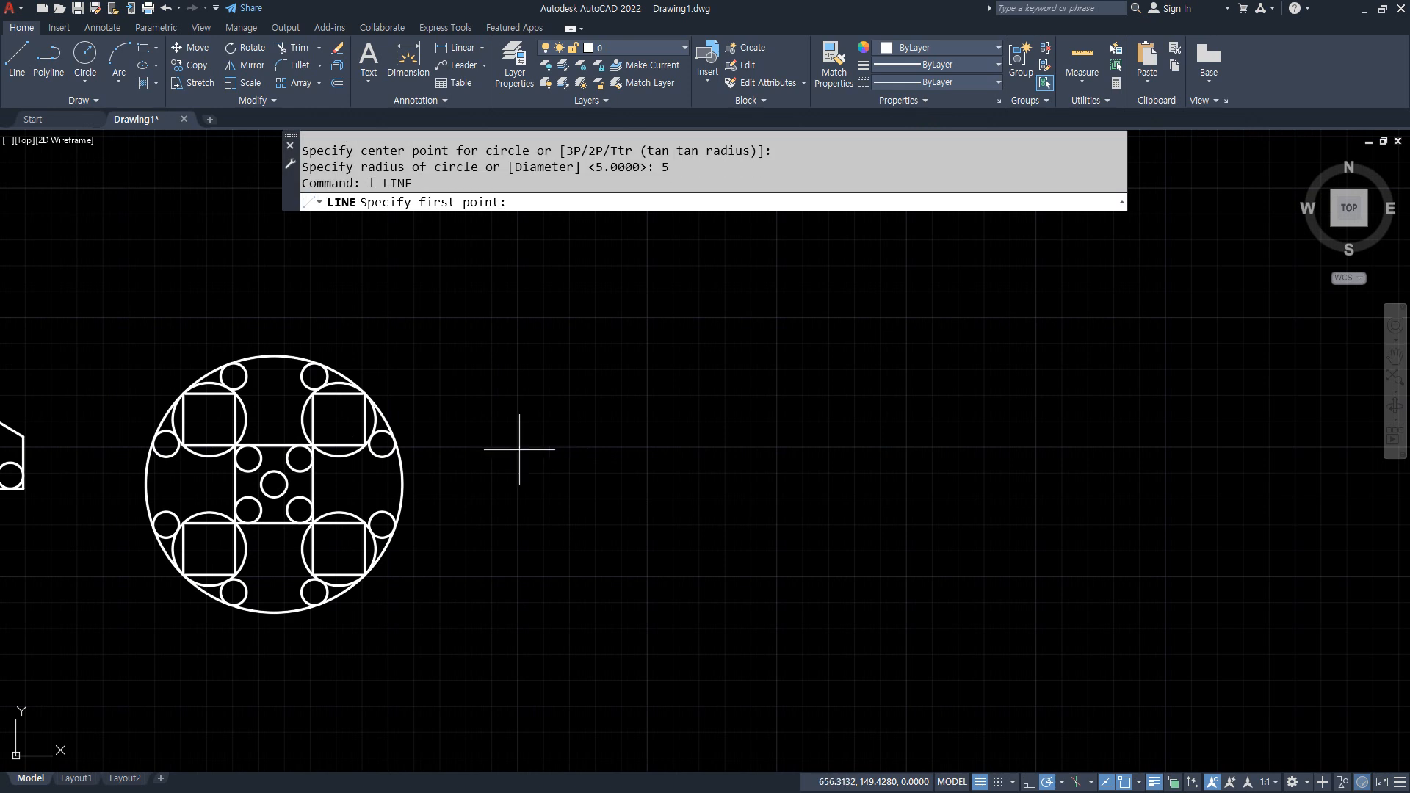
left_click(506, 447)
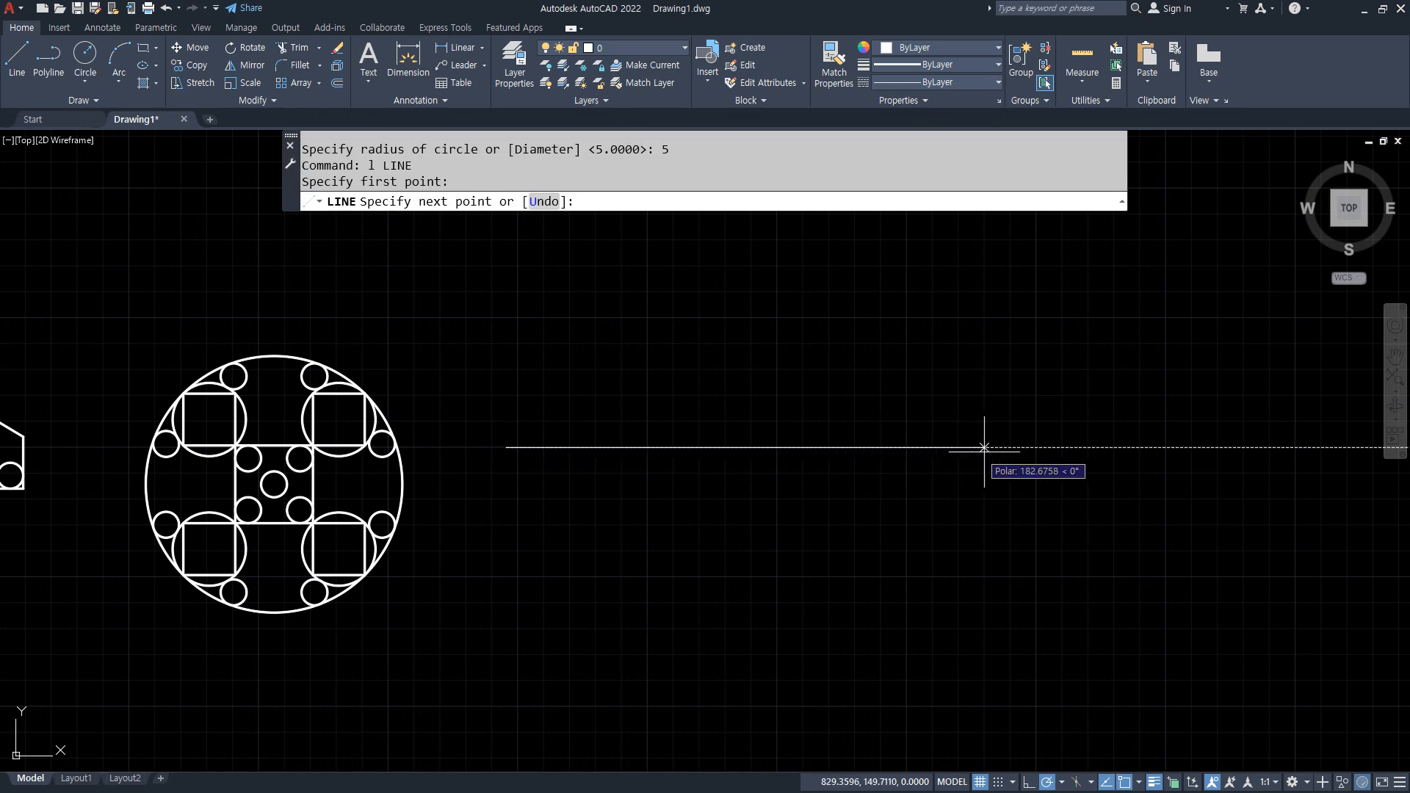
left_click(1062, 447)
key("Return")
- Draw a vertical centreline crossing the horizontal line about a quarter of the way from its left end
key("Return")
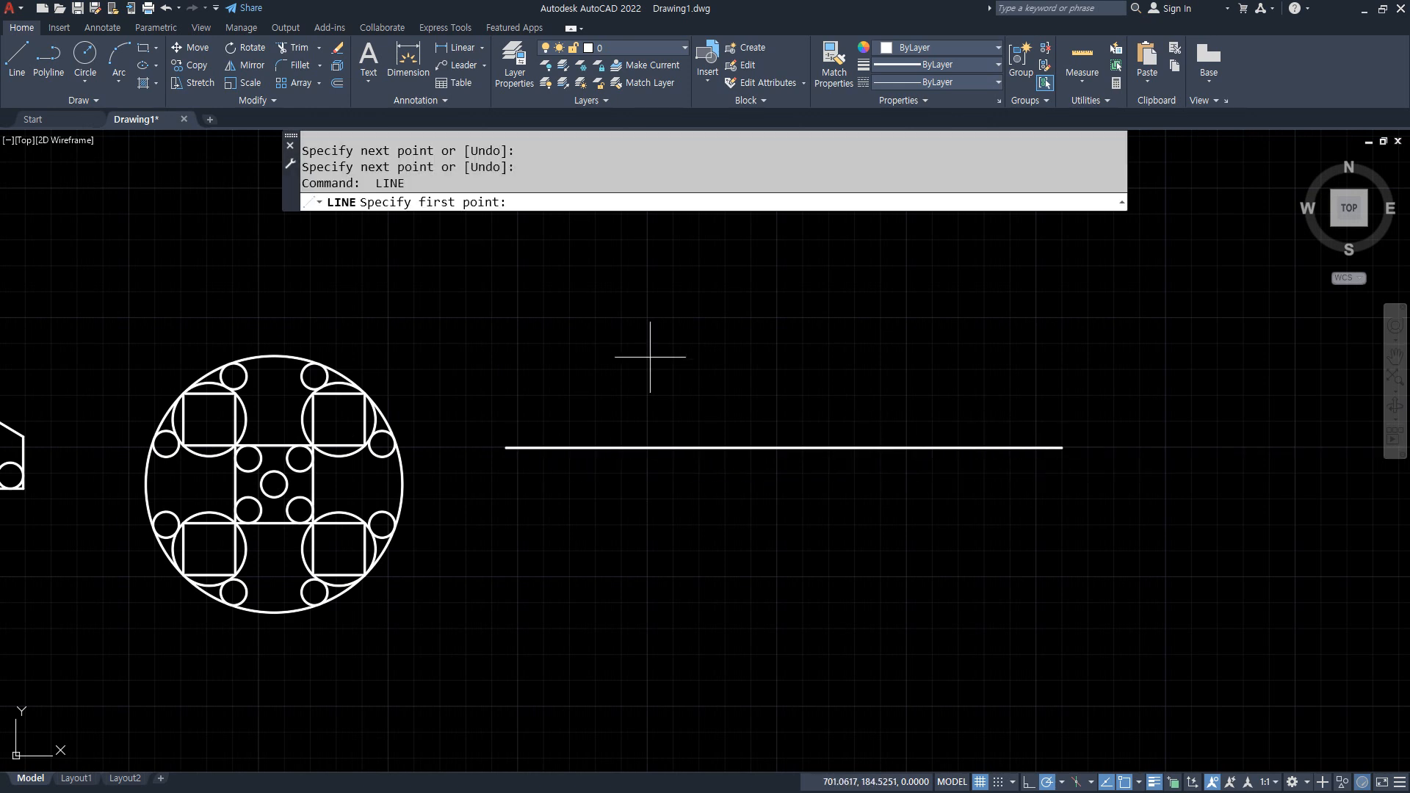
left_click(647, 290)
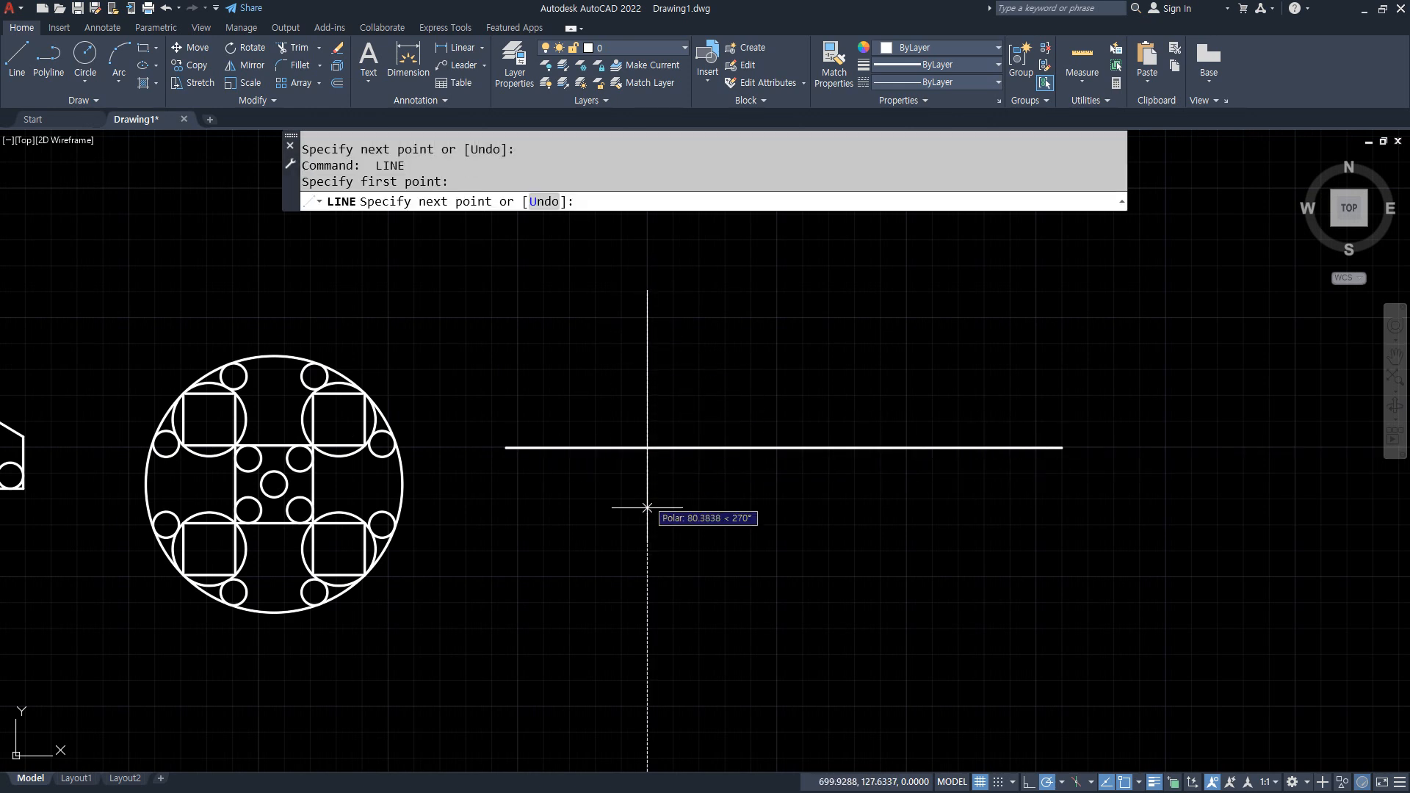
left_click(647, 615)
key("Return")
- Offset the vertical centreline 20 to the left to make the left edge
scroll(651, 497, "up", 3)
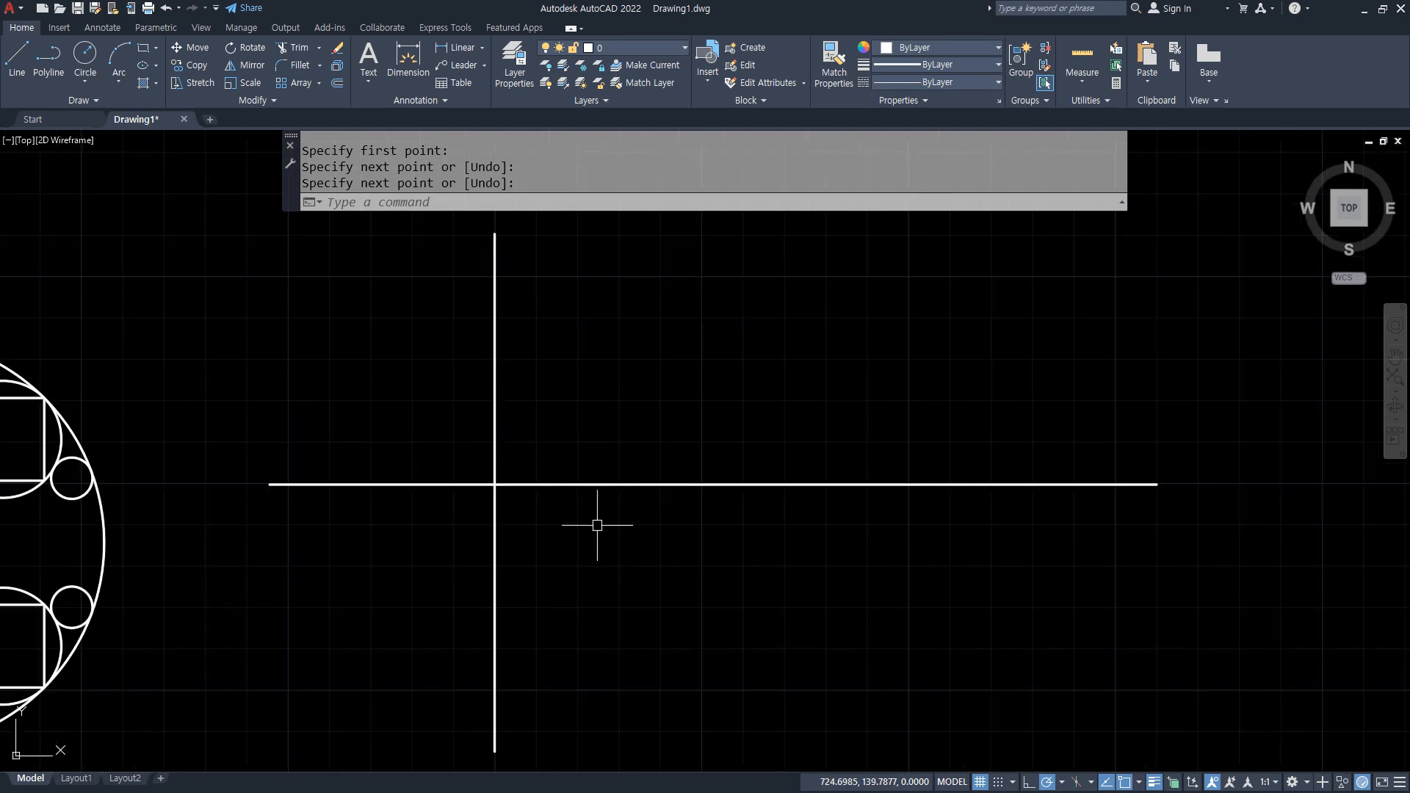
middle_click_drag(593, 525, 648, 526)
type("o")
key("Return")
type("20")
key("Return")
left_click(545, 410)
left_click(472, 415)
key("Return")
- Offset the left edge line 150 to the right
key("Return")
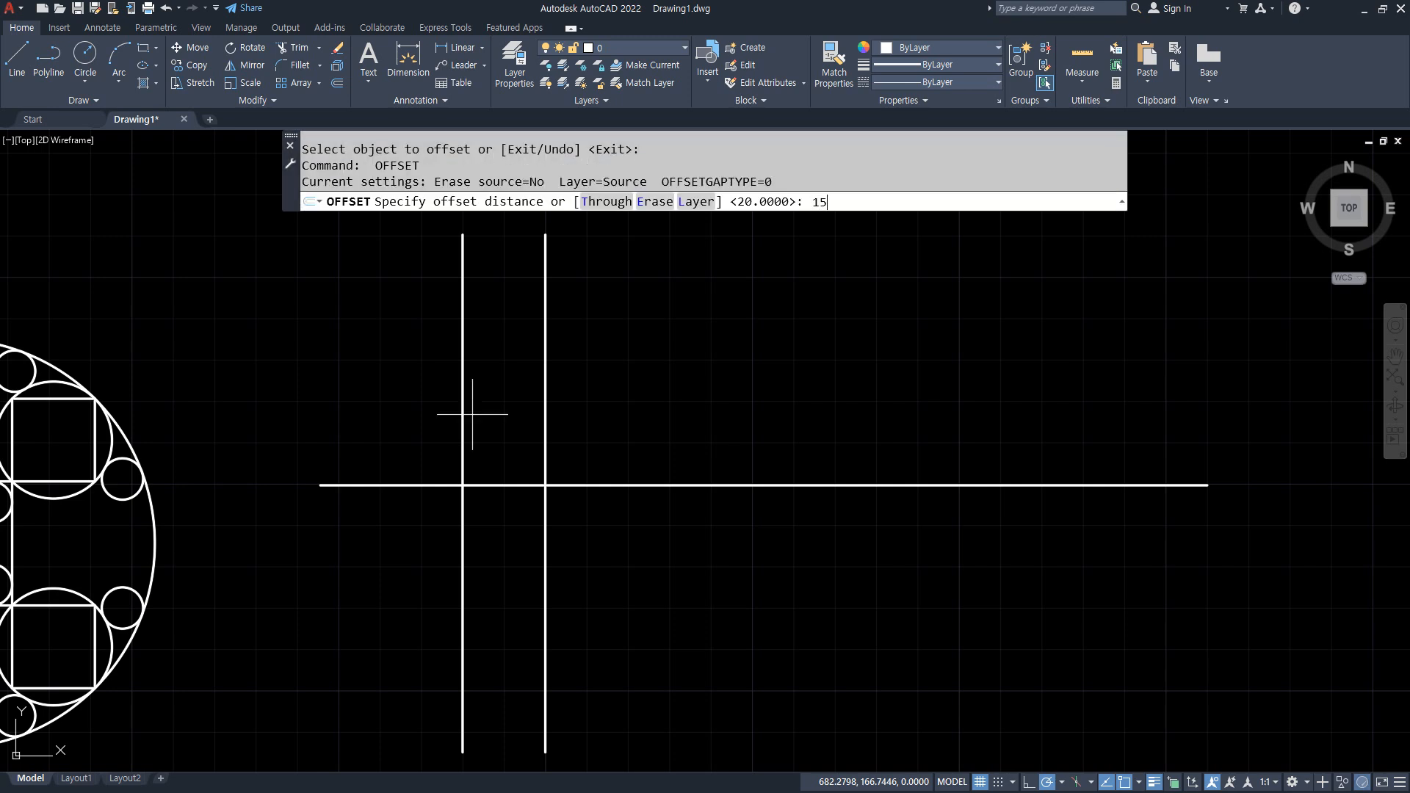
key("Return")
left_click(464, 406)
left_click(803, 409)
key("Return")
- Offset the horizontal centreline 50 both upward and downward
key("Return")
type("50")
key("Return")
left_click(765, 485)
left_click(764, 474)
left_click(763, 484)
left_click(759, 521)
key("Return")
- Trim the line ends that extend past the outline's lower-right and upper-right corners
type("tr")
key("Return")
left_click(1069, 746)
left_click(1160, 637)
left_click(1149, 298)
left_click(1055, 242)
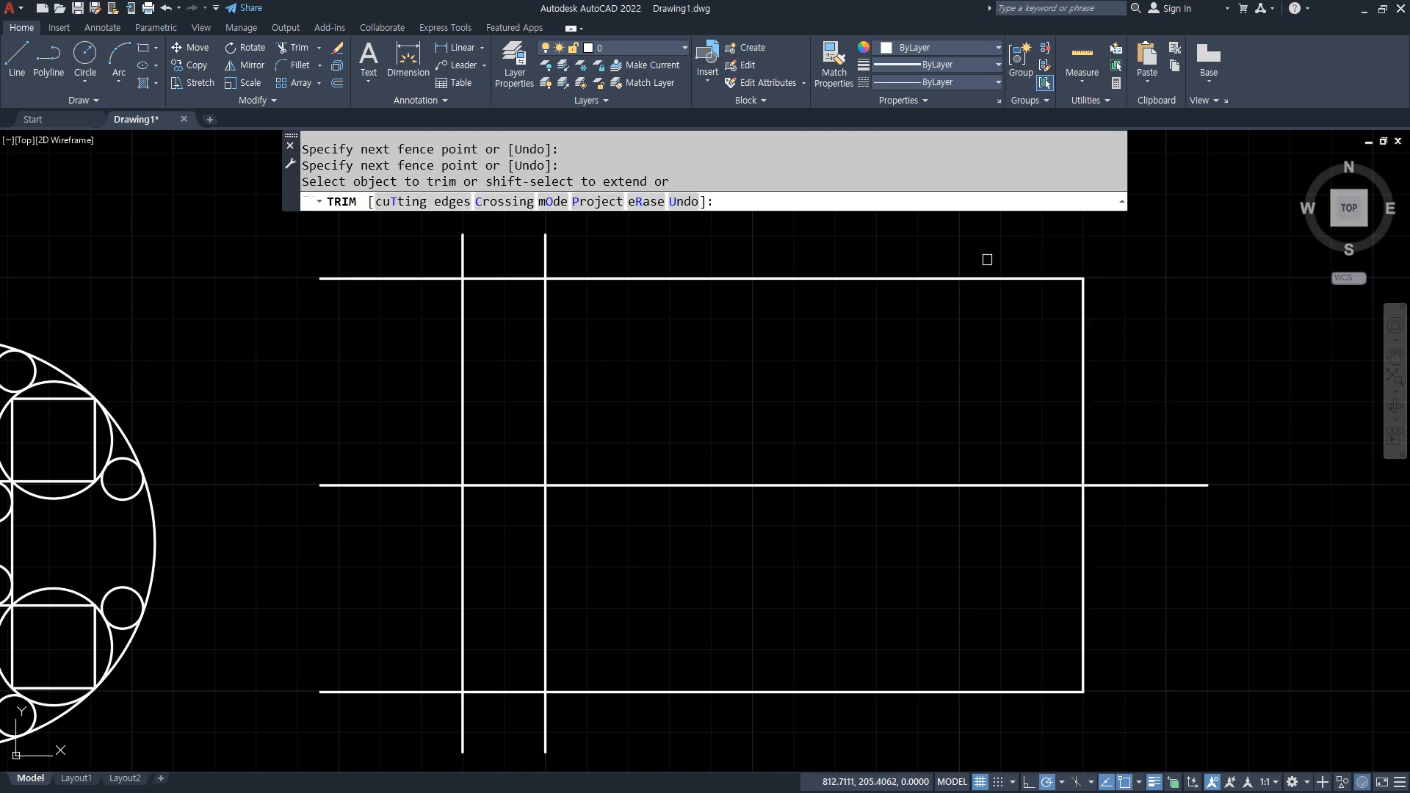
- Trim the line ends that extend past the outline's upper-left and lower-left corners
left_click(472, 237)
left_click(378, 288)
left_click(384, 661)
left_click(495, 742)
key("Return")
key("Return")
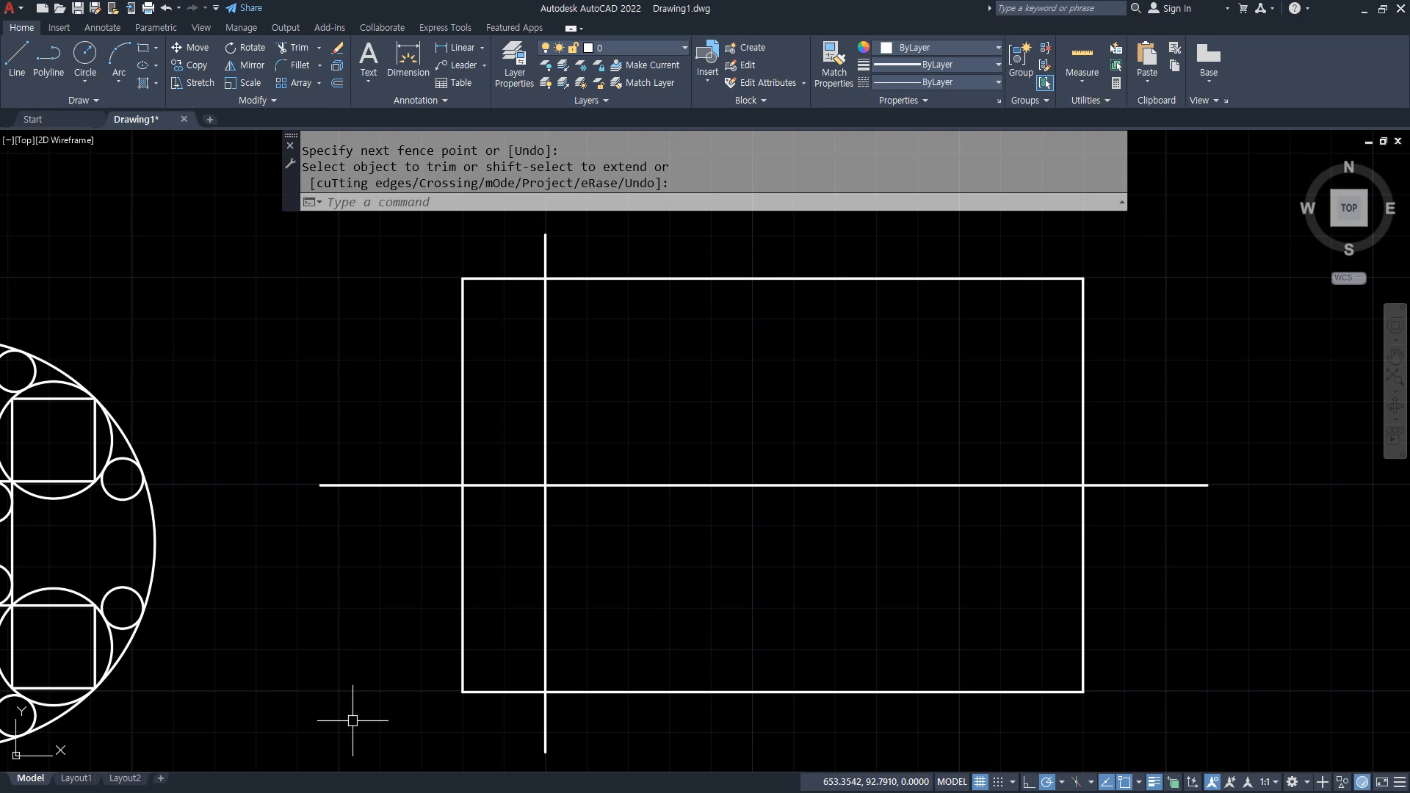
- Switch to the browser and examine the right-end edge lengths, the taper angles and the upper slanted edge's direction from its right end
key("alt+Tab")
mouse_move(823, 362)
left_mouse_down()
mouse_move(789, 288)
mouse_move(841, 354)
left_mouse_up()
left_click_drag(780, 584, 801, 582)
mouse_move(527, 434)
left_mouse_down()
mouse_move(496, 420)
mouse_move(532, 399)
mouse_move(530, 420)
left_mouse_up()
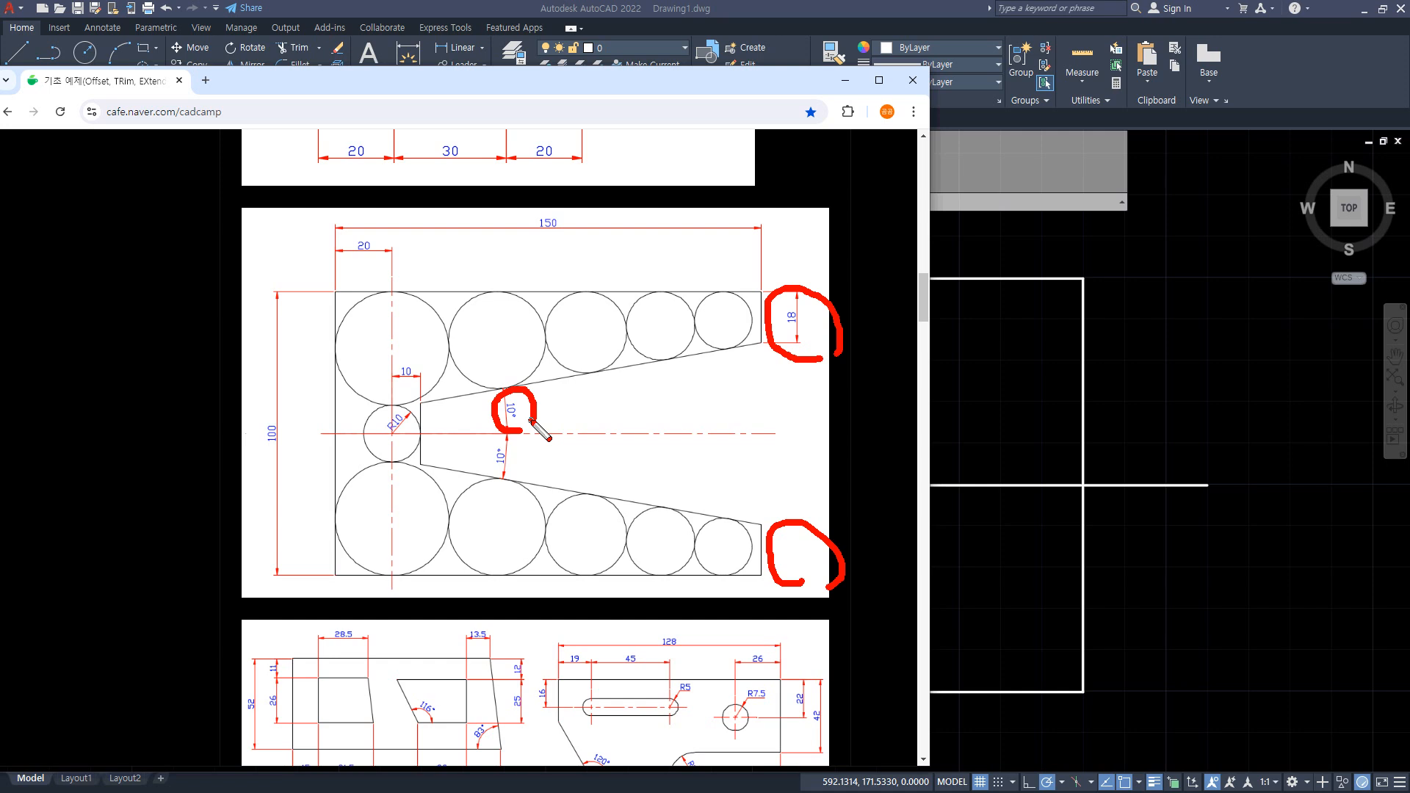
key("e")
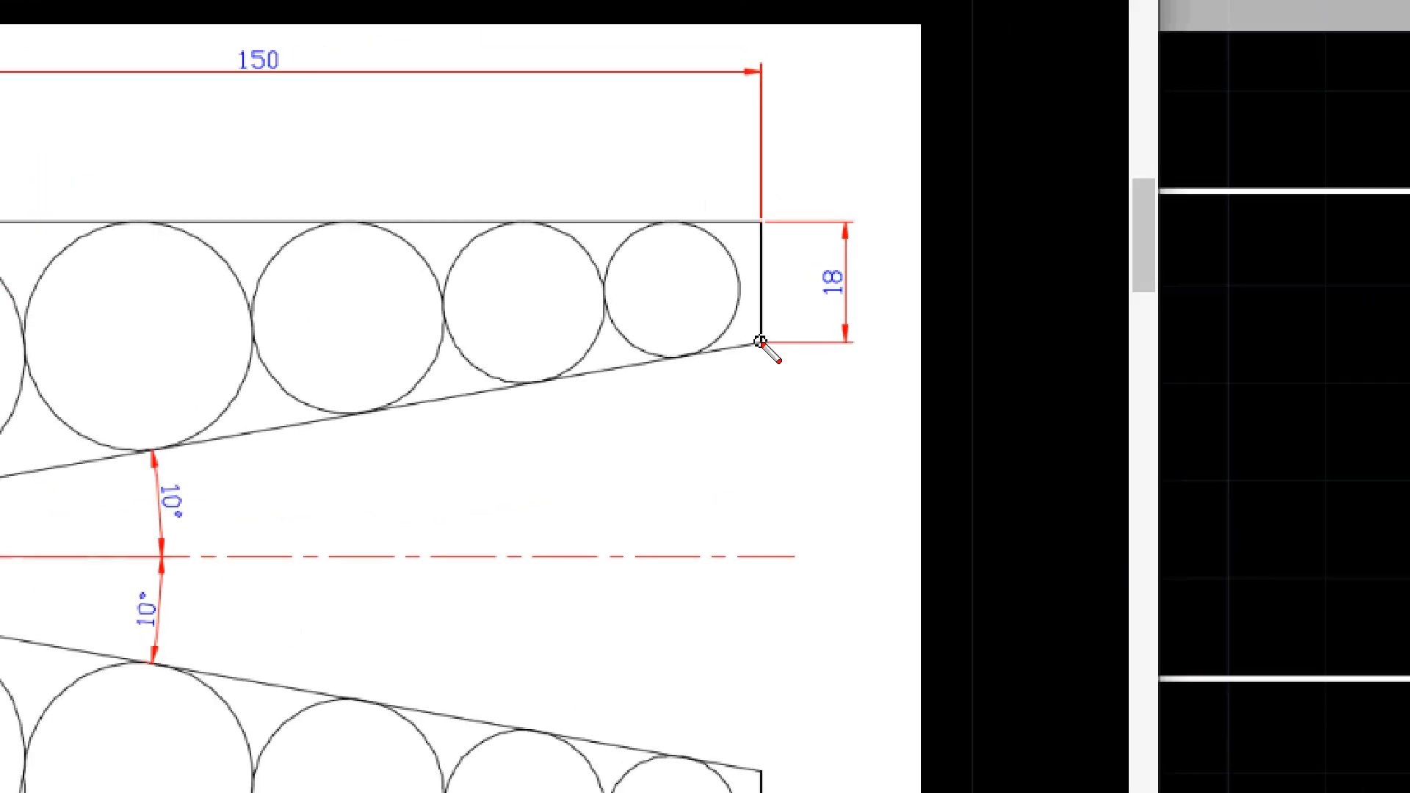
mouse_move(754, 342)
left_mouse_down()
mouse_move(208, 343)
mouse_move(1117, 345)
left_mouse_up()
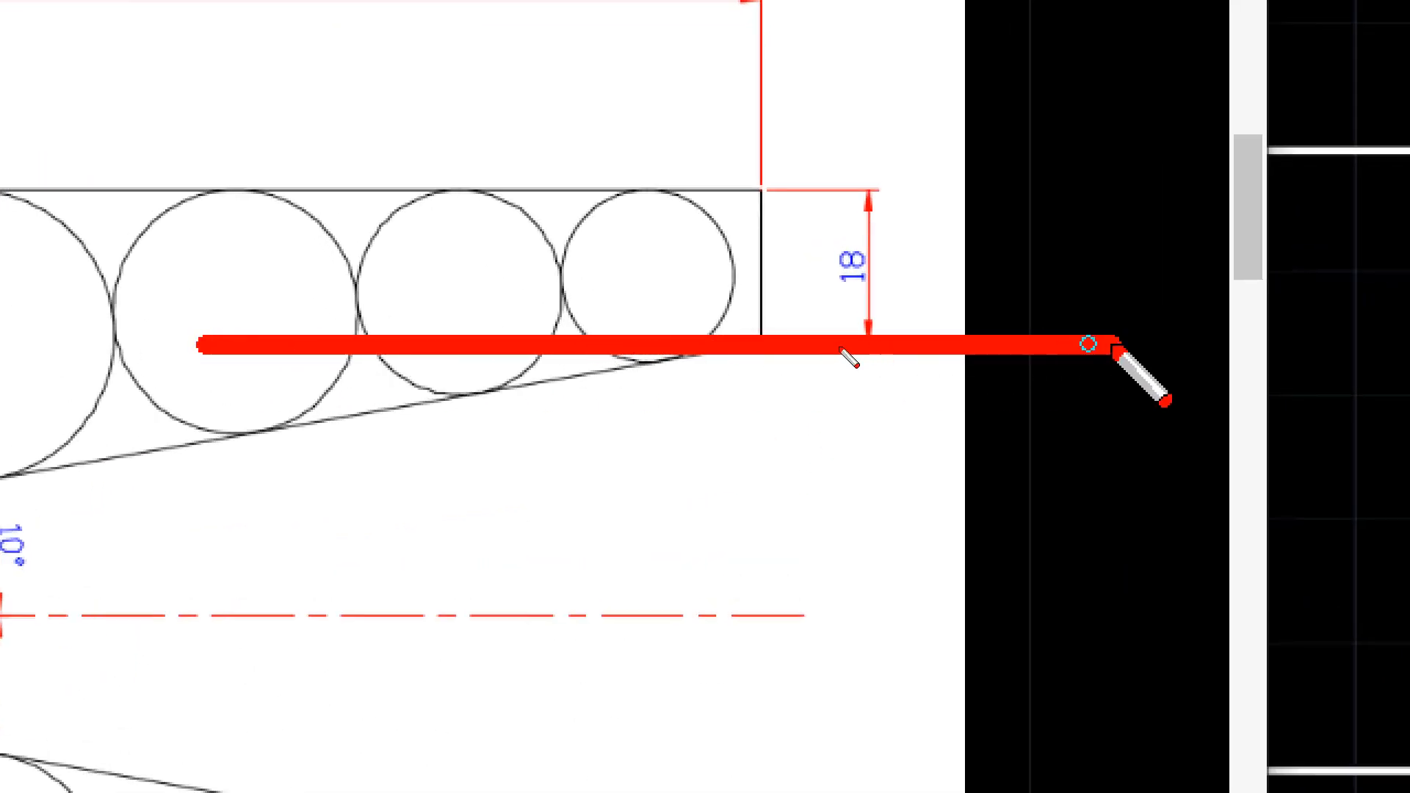
left_click_drag(176, 491, 204, 599)
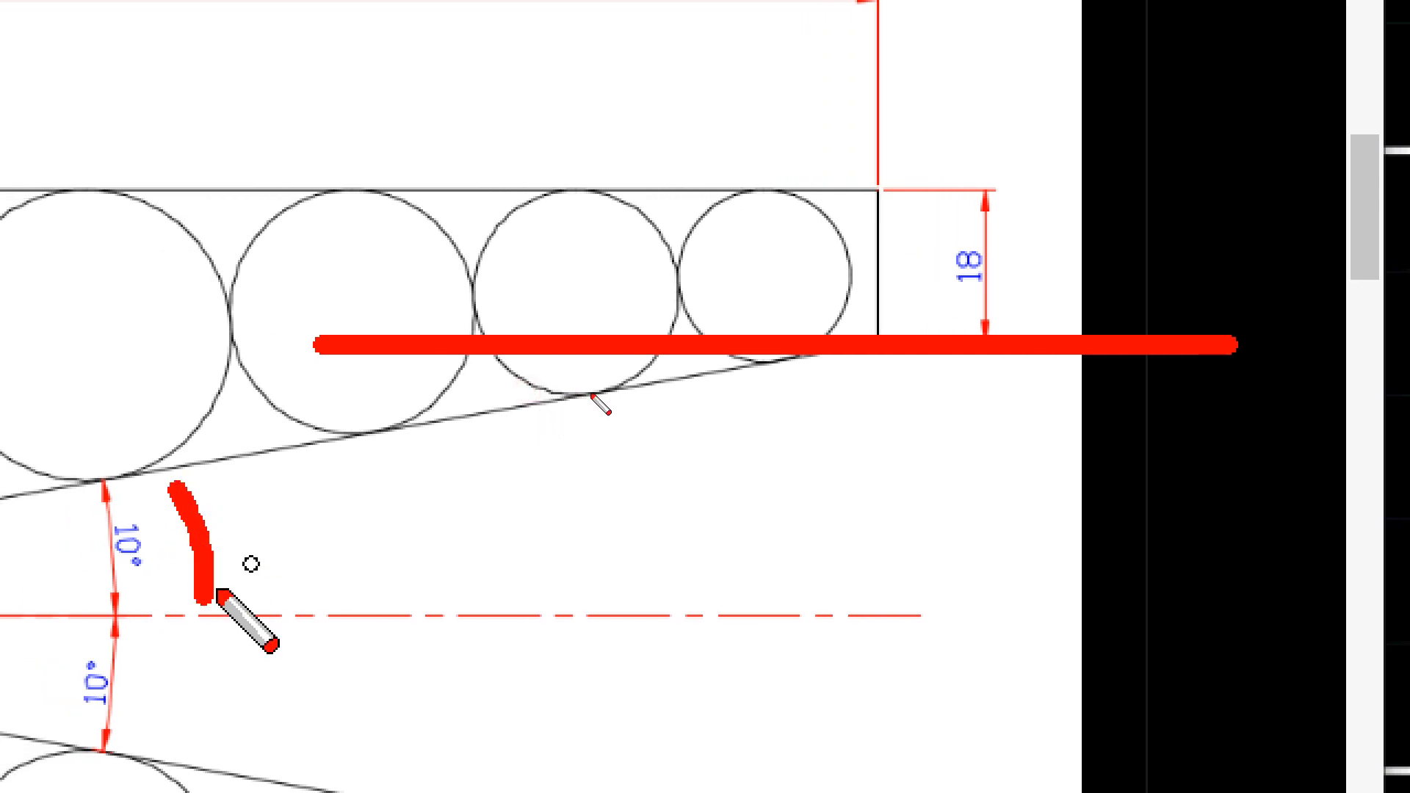
left_click_drag(474, 356, 447, 416)
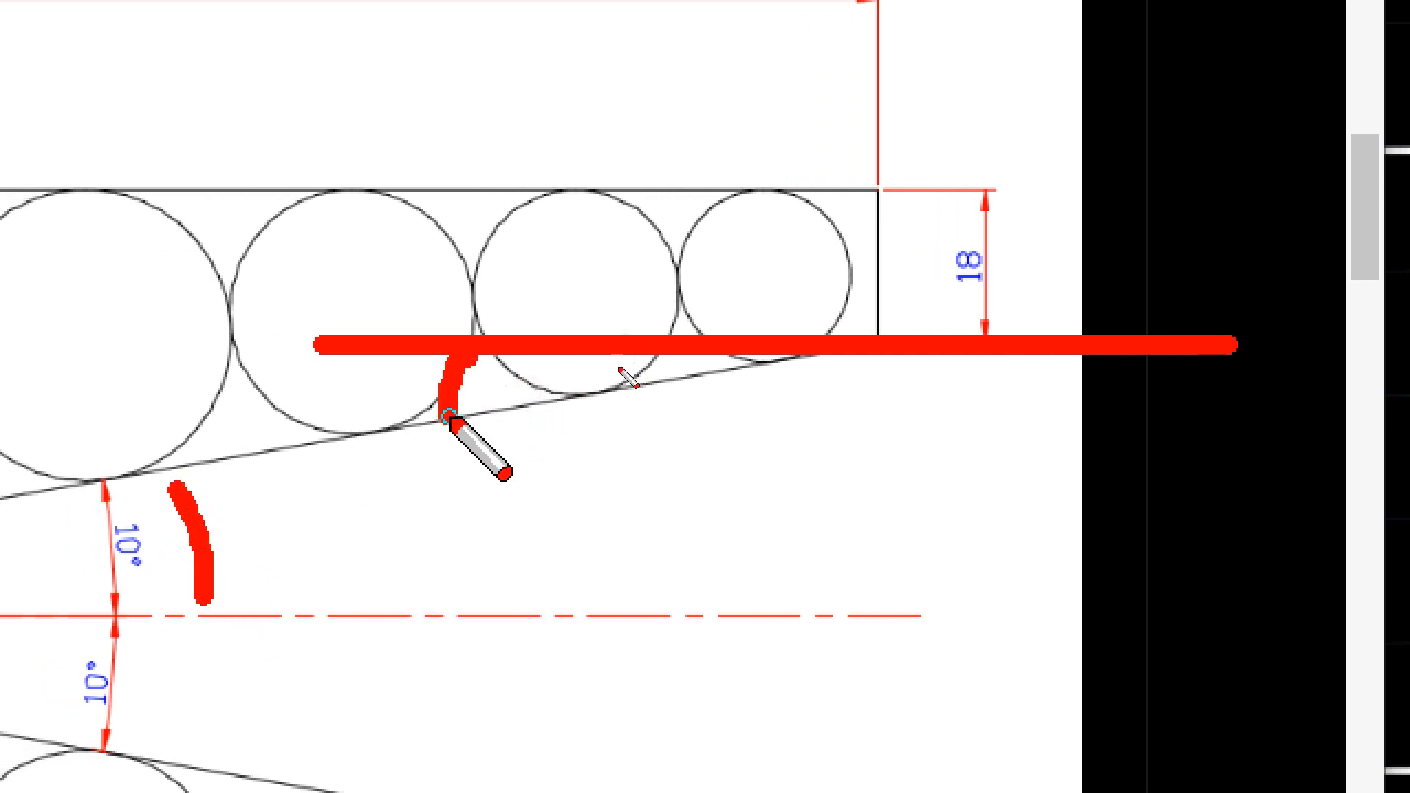
mouse_move(356, 301)
left_mouse_down()
mouse_move(318, 325)
mouse_move(336, 403)
left_mouse_up()
left_click_drag(178, 273, 188, 339)
mouse_move(279, 235)
left_mouse_down()
mouse_move(277, 306)
mouse_move(308, 258)
mouse_move(355, 233)
mouse_move(345, 224)
left_mouse_up()
mouse_move(644, 372)
left_mouse_down()
mouse_move(351, 439)
mouse_move(355, 468)
mouse_move(430, 518)
left_mouse_up()
mouse_move(467, 467)
left_mouse_down()
mouse_move(505, 458)
mouse_move(508, 503)
left_mouse_up()
left_click_drag(586, 456, 571, 457)
scroll(676, 488, "down", 3)
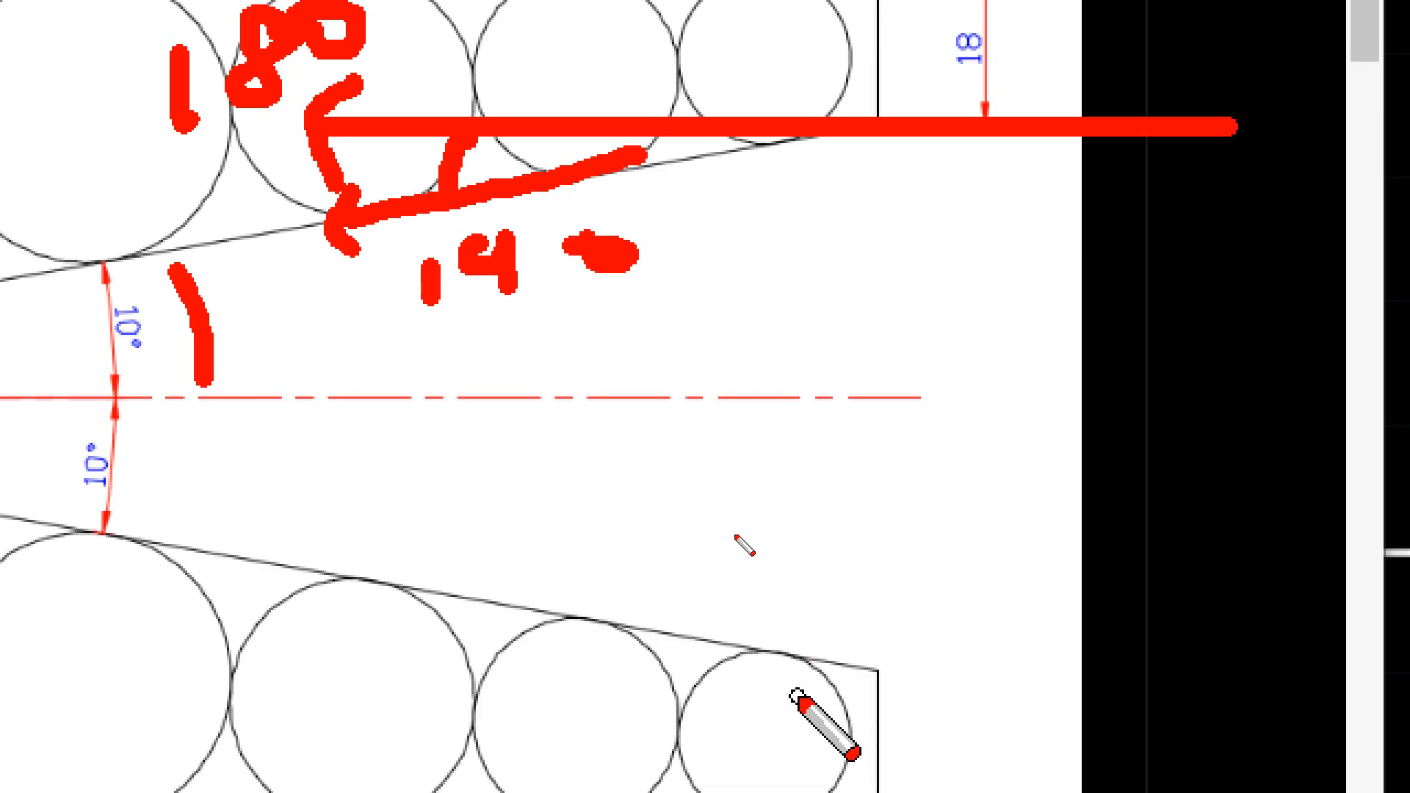
- Examine the lower slanted edge's direction from its right end and the 10° taper angles in the reference drawing
mouse_move(875, 664)
left_mouse_down()
mouse_move(156, 668)
mouse_move(1100, 668)
mouse_move(1151, 704)
left_mouse_up()
left_click_drag(1256, 655, 1231, 631)
mouse_move(298, 617)
left_mouse_down()
mouse_move(257, 641)
mouse_move(276, 692)
left_mouse_up()
left_click_drag(133, 589, 139, 640)
mouse_move(198, 587)
left_mouse_down()
mouse_move(163, 567)
mouse_move(236, 617)
mouse_move(271, 570)
left_mouse_up()
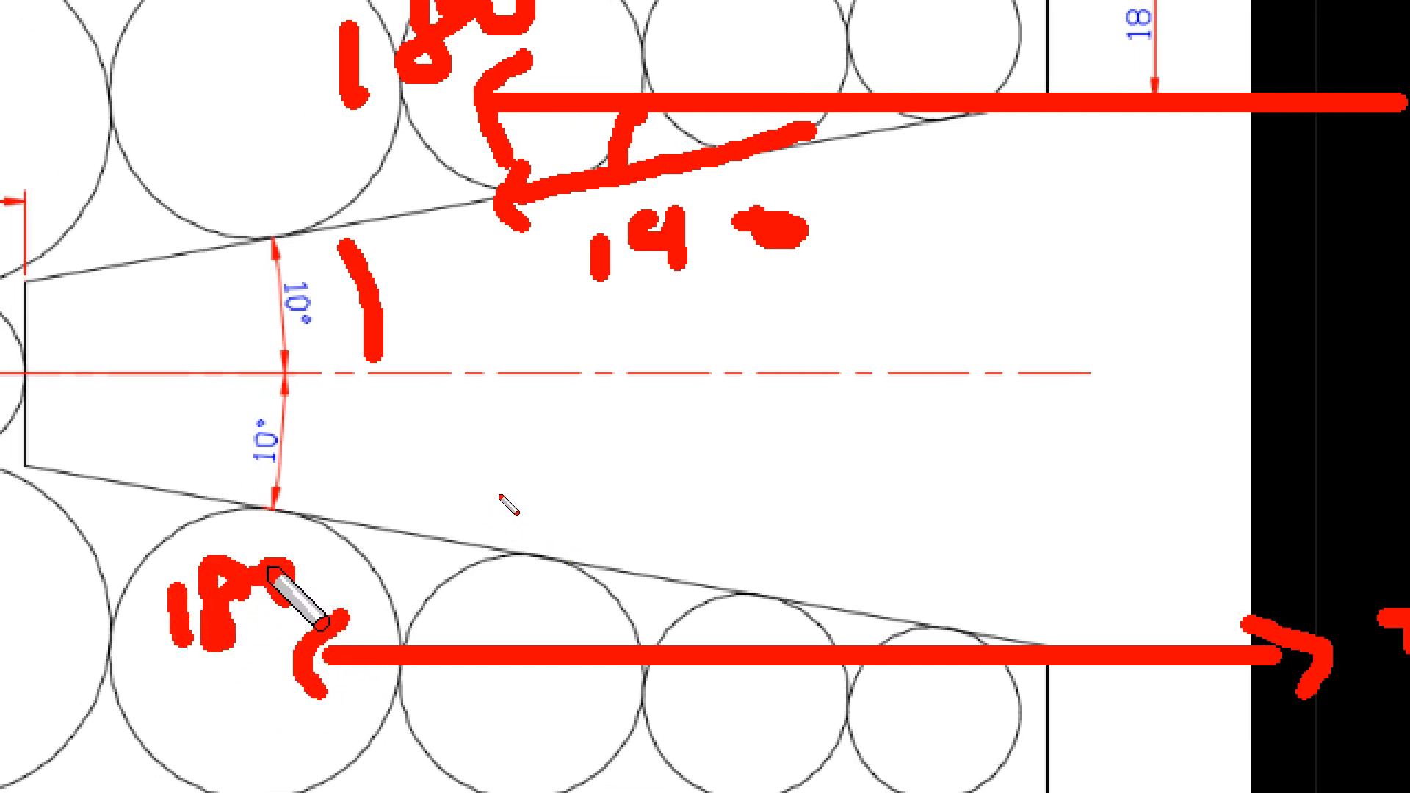
left_click_drag(270, 379, 250, 479)
left_click_drag(705, 592, 681, 633)
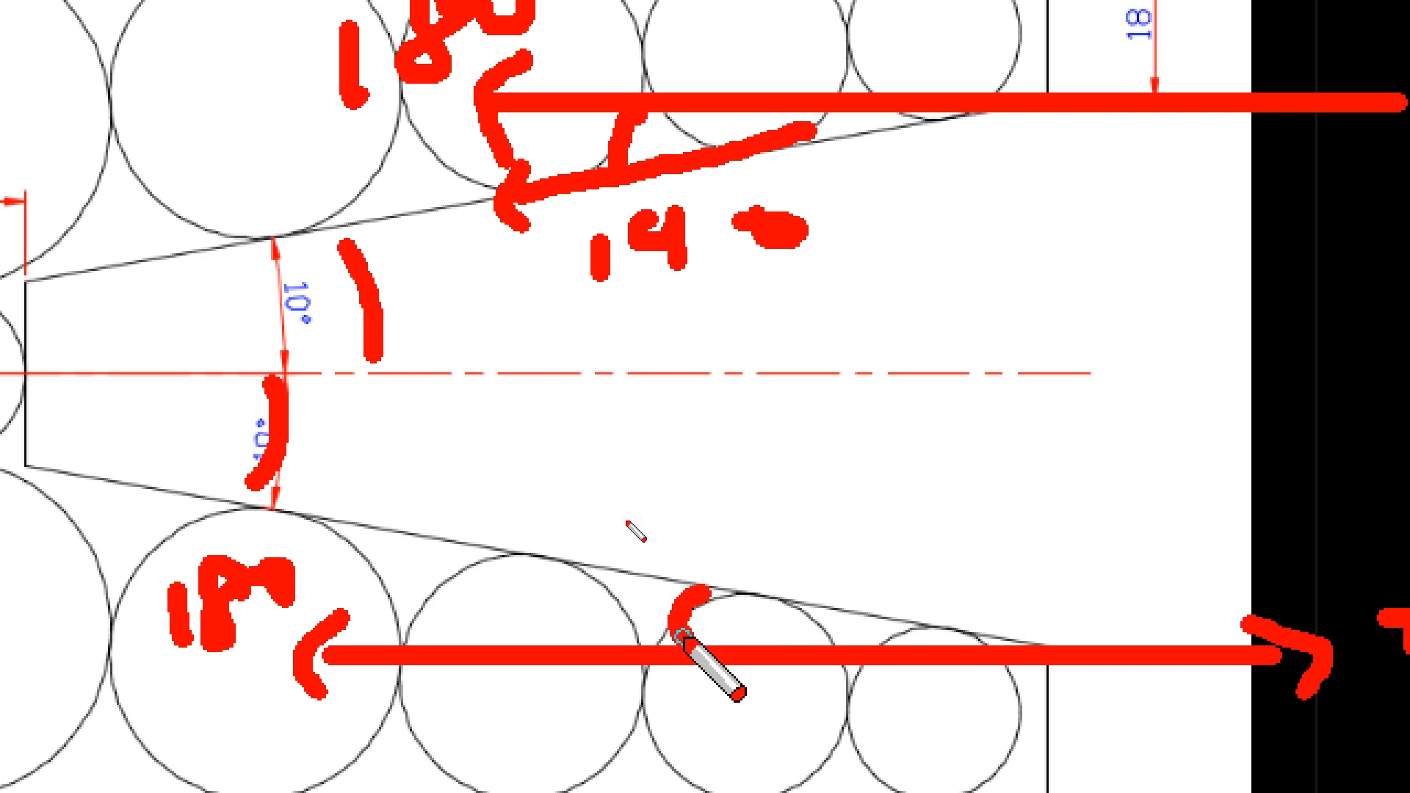
mouse_move(848, 615)
left_mouse_down()
mouse_move(502, 519)
mouse_move(518, 571)
left_mouse_up()
scroll(453, 693, "down", 1)
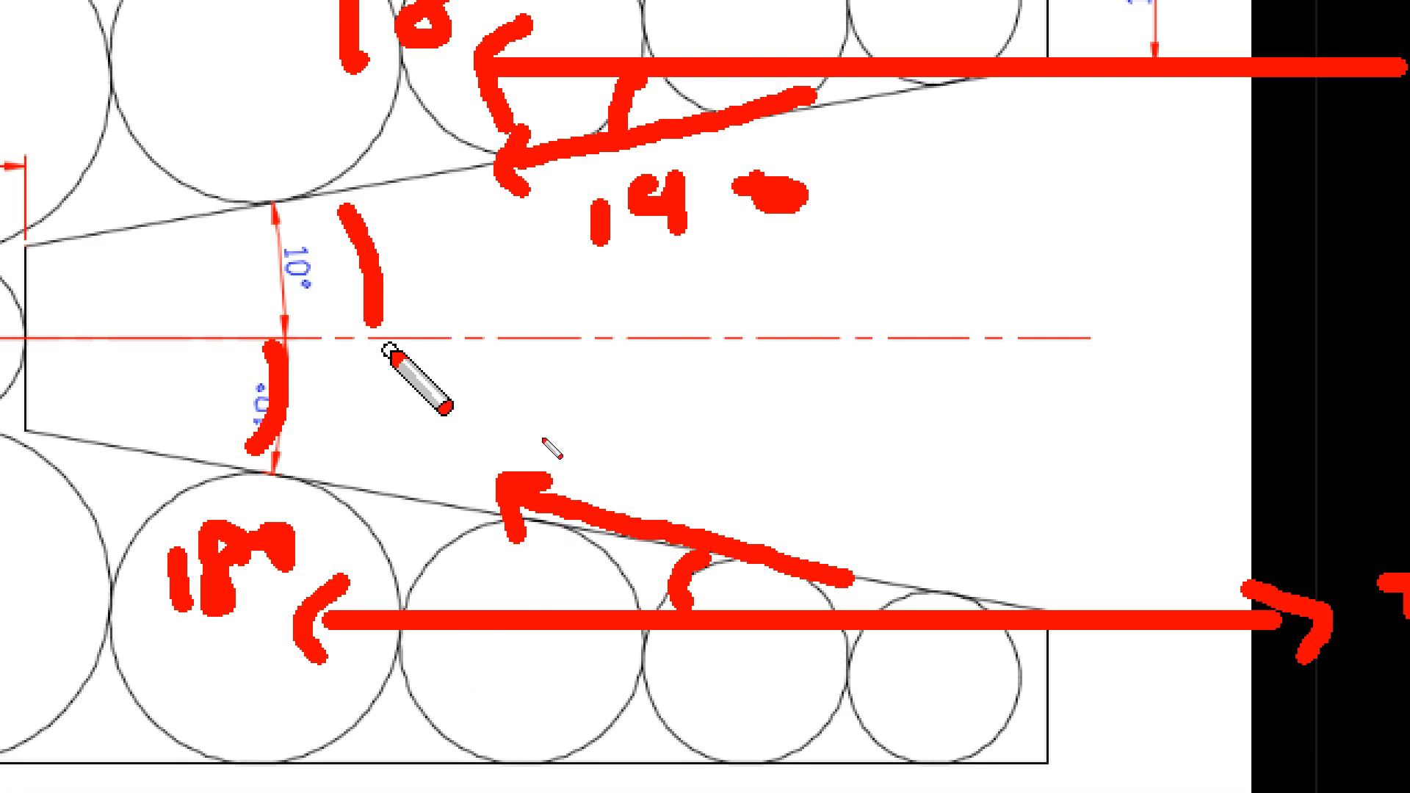
mouse_move(884, 103)
left_mouse_down()
mouse_move(927, 204)
mouse_move(831, 117)
mouse_move(841, 176)
mouse_move(879, 130)
left_mouse_up()
left_click_drag(607, 585, 576, 584)
key("Escape")
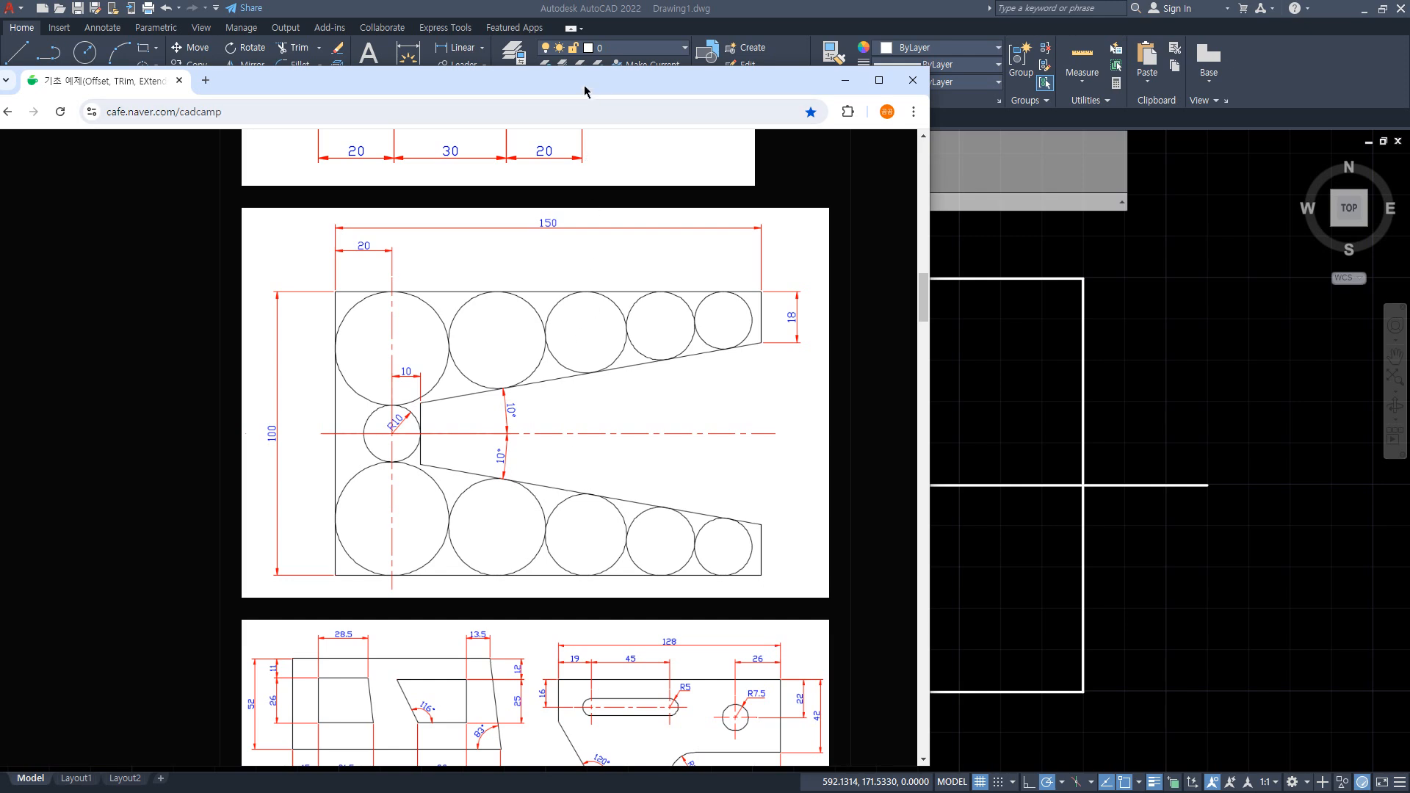
left_click_drag(584, 85, 0, 101)
- Switch to AutoCAD and offset the outline's upper and lower horizontal edges 18 inward
left_click(727, 343)
type("o")
key("Return")
type("18")
key("Return")
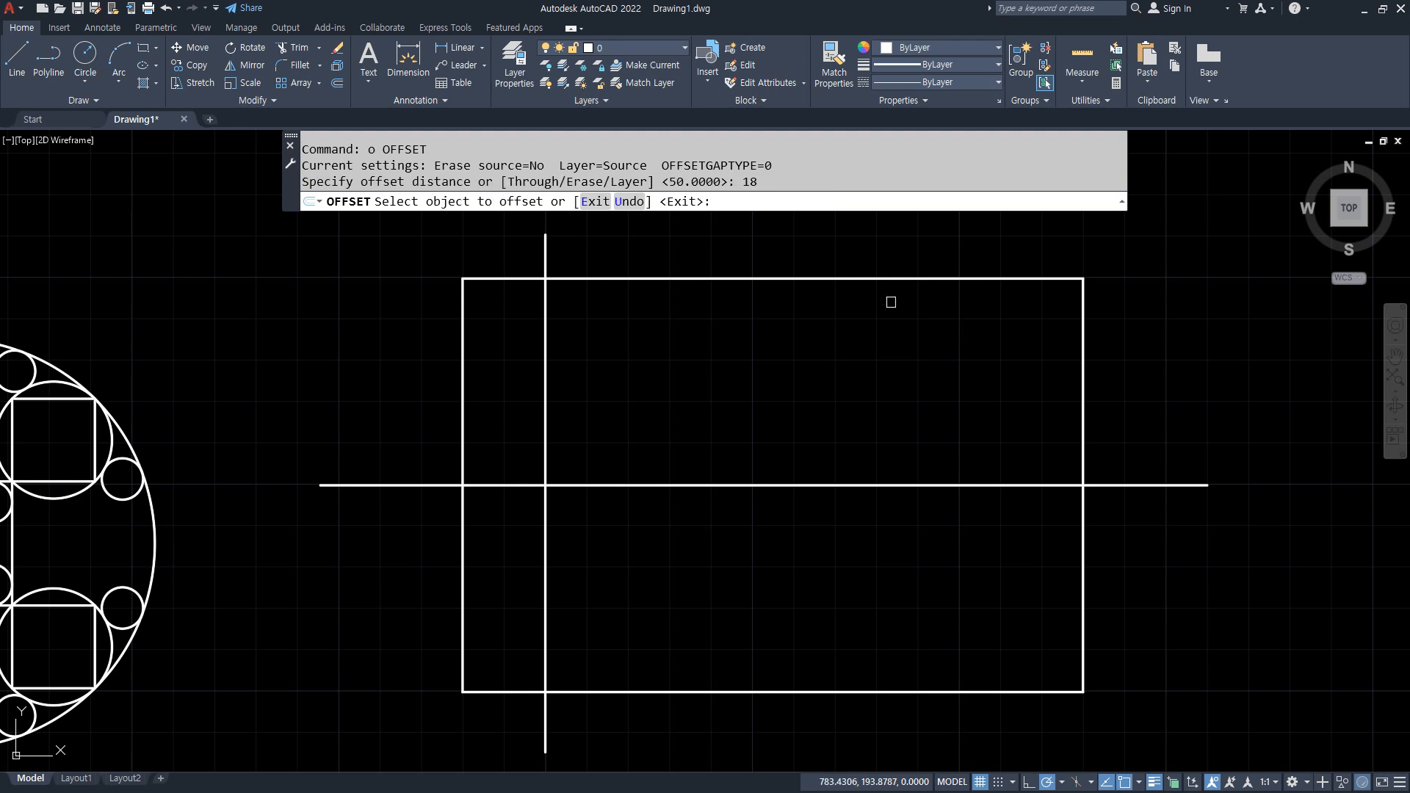
left_click(896, 279)
left_click(919, 368)
left_click(891, 690)
left_click(886, 609)
key("Return")
- Trim away the right vertical edge's middle portion between the two offset horizontal lines
key("ctrl+2")
left_click_drag(1082, 373, 1085, 392)
left_click_drag(1078, 525, 1081, 559)
key("Escape")
type("t")
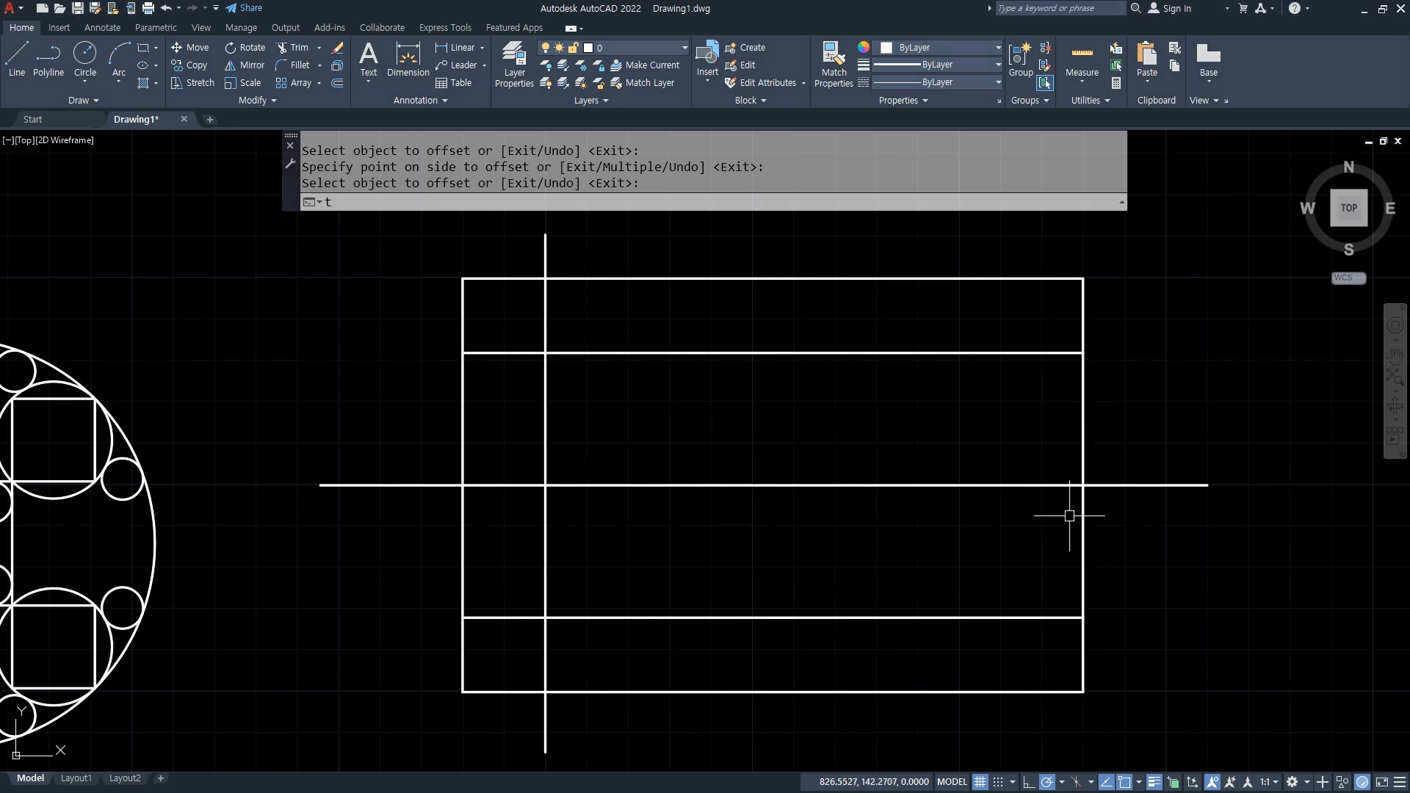
type("r")
key("Return")
left_click(1081, 413)
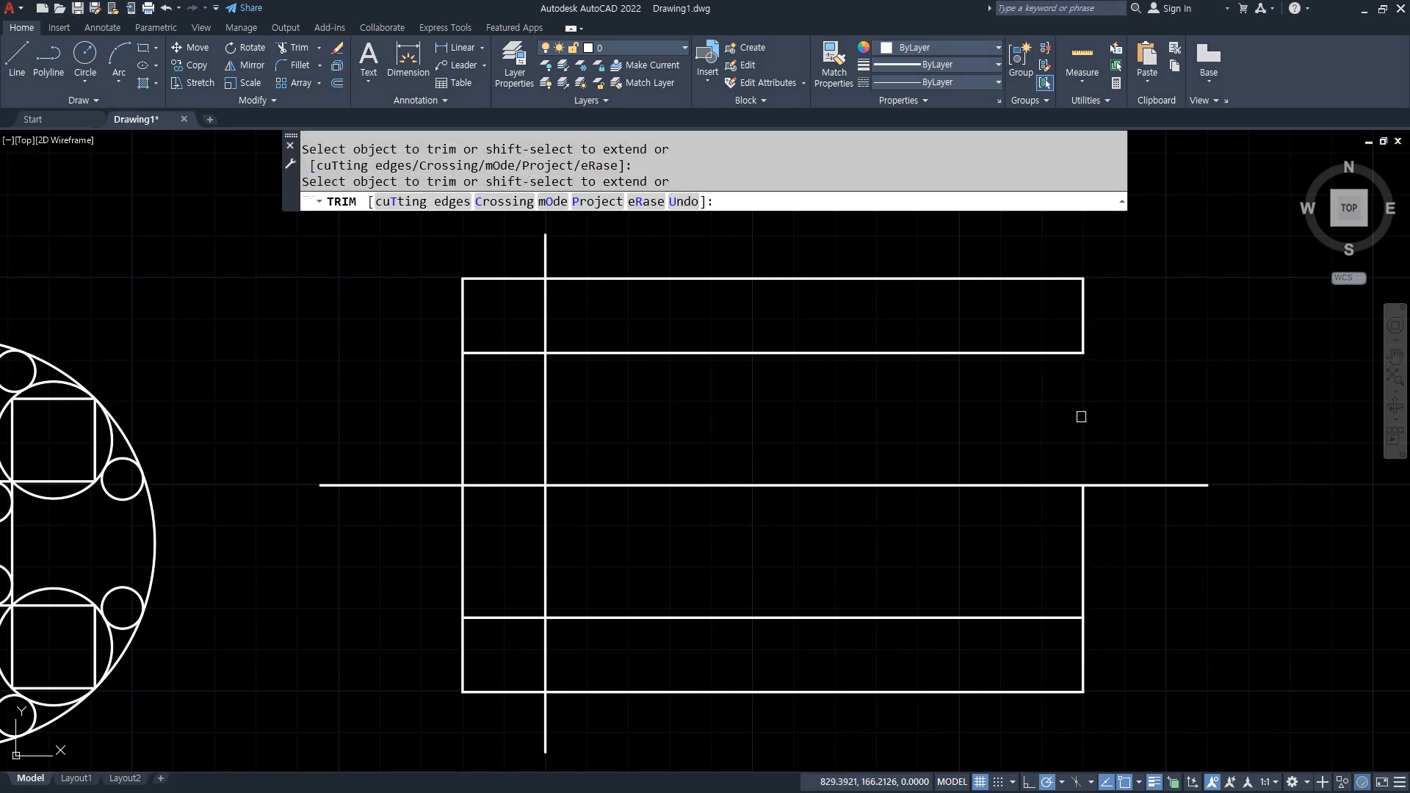
left_click(1081, 514)
key("Return")
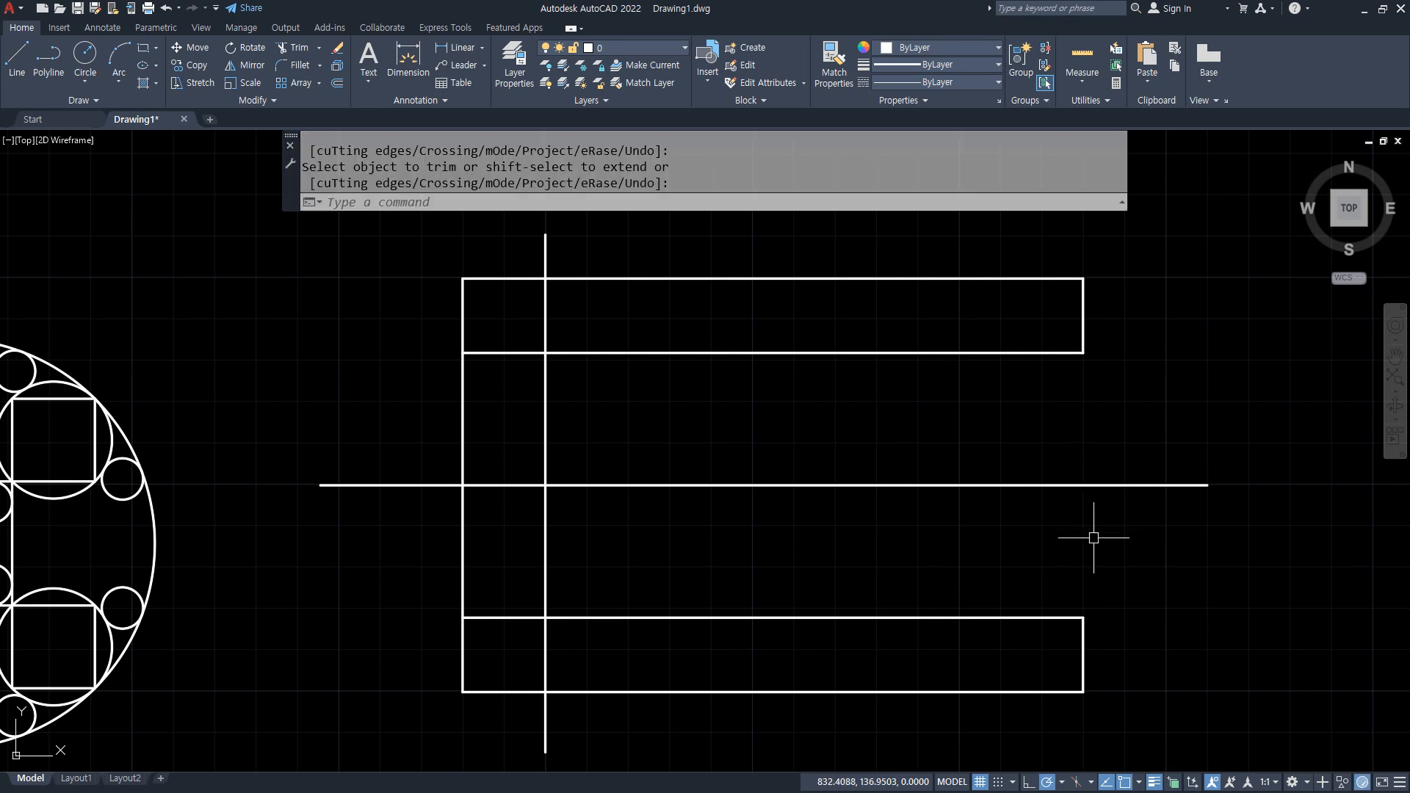
- Erase the two horizontal lines that were offset 18 from the outline's upper and lower edges
left_click(1003, 615)
left_click(923, 353)
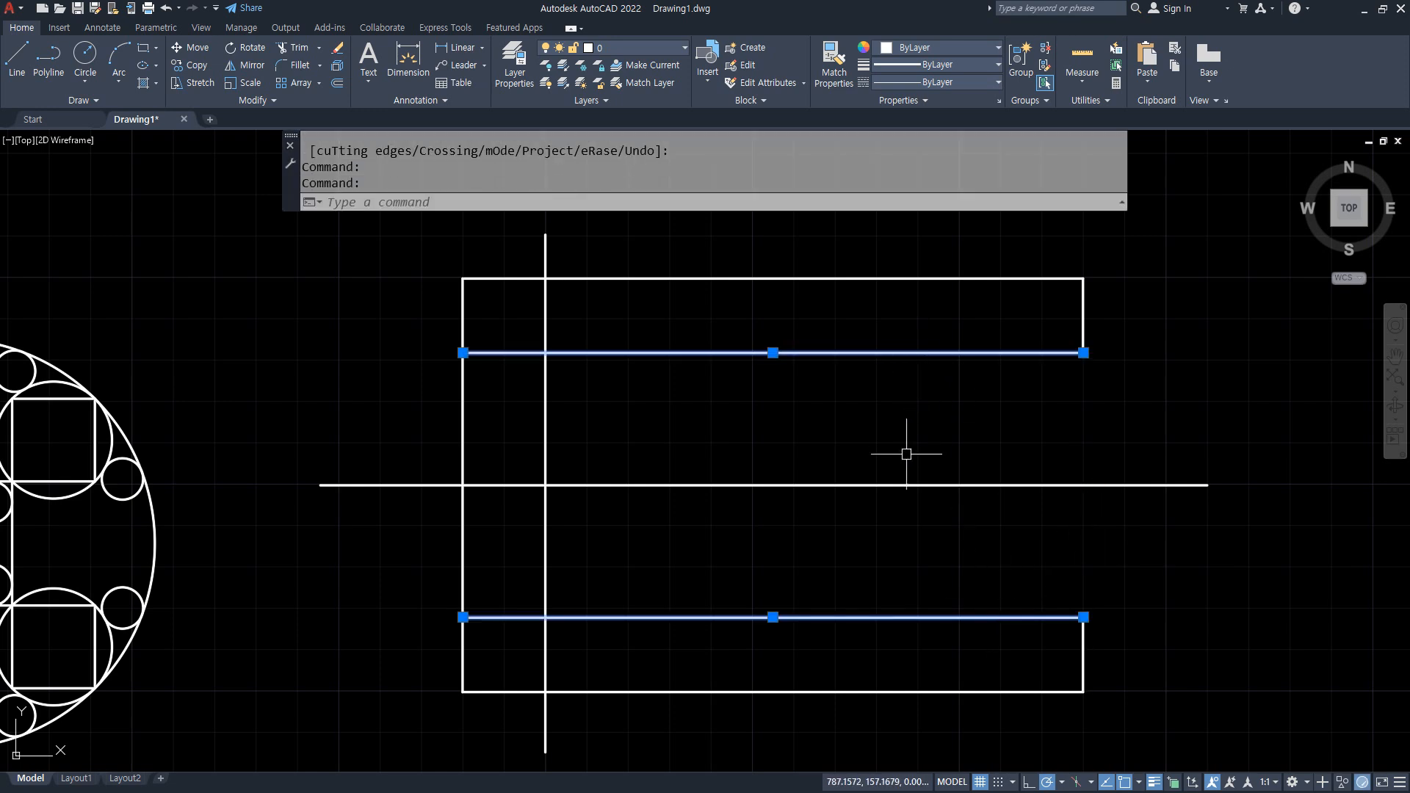
key("Delete")
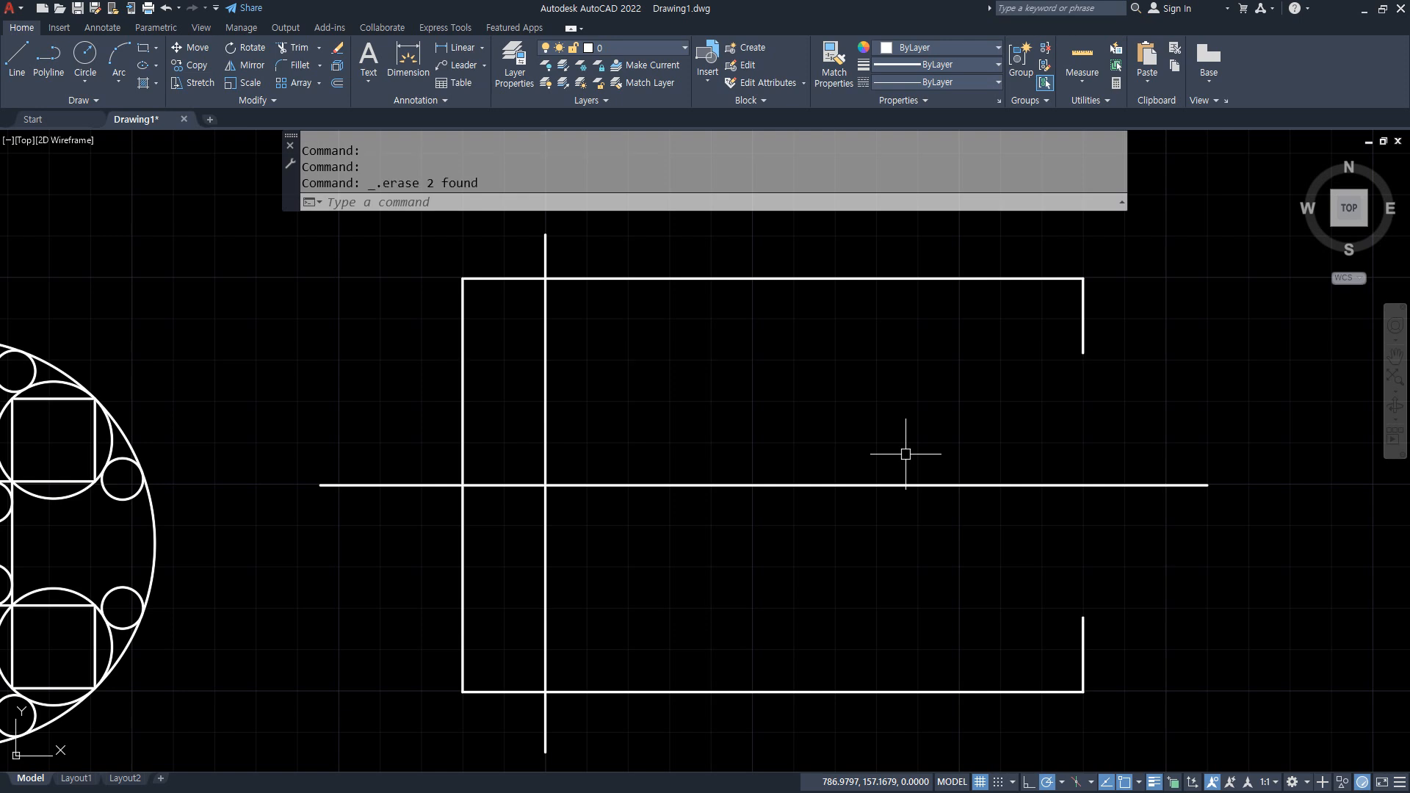
- Draw a line 130 long at 190° from the upper-right edge's lower end, checking the required span in the browser's reference drawing
type("l")
key("Return")
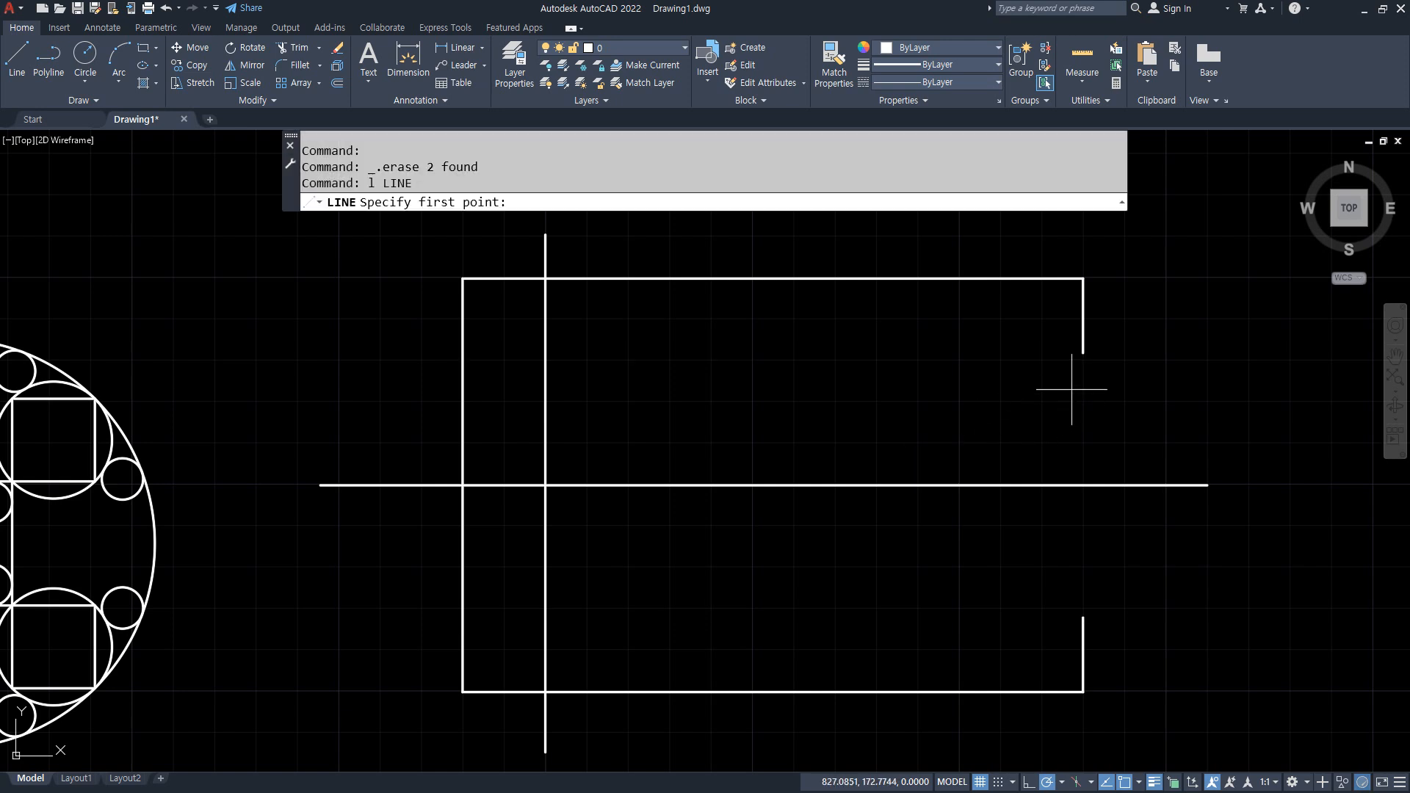
left_click(1083, 353)
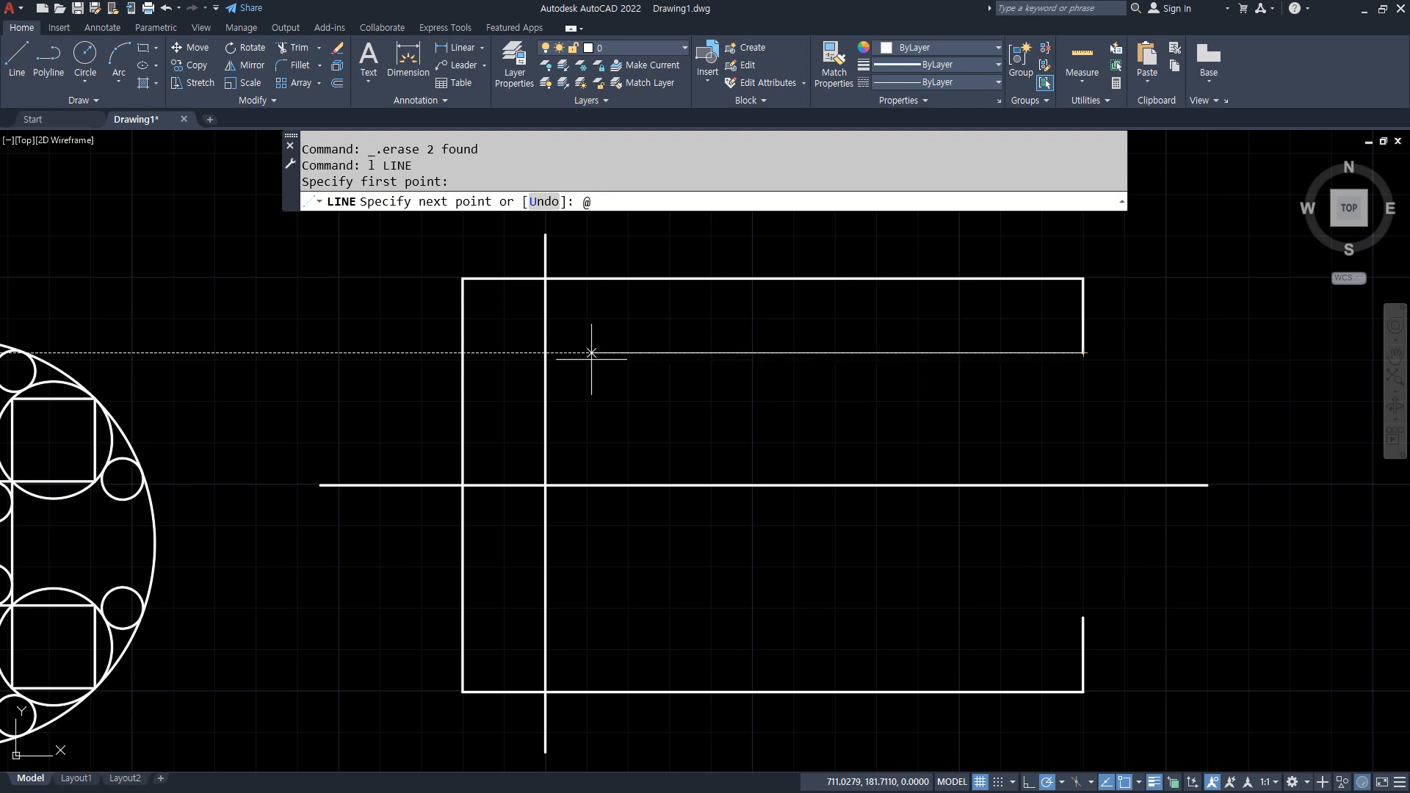
key("alt+Tab")
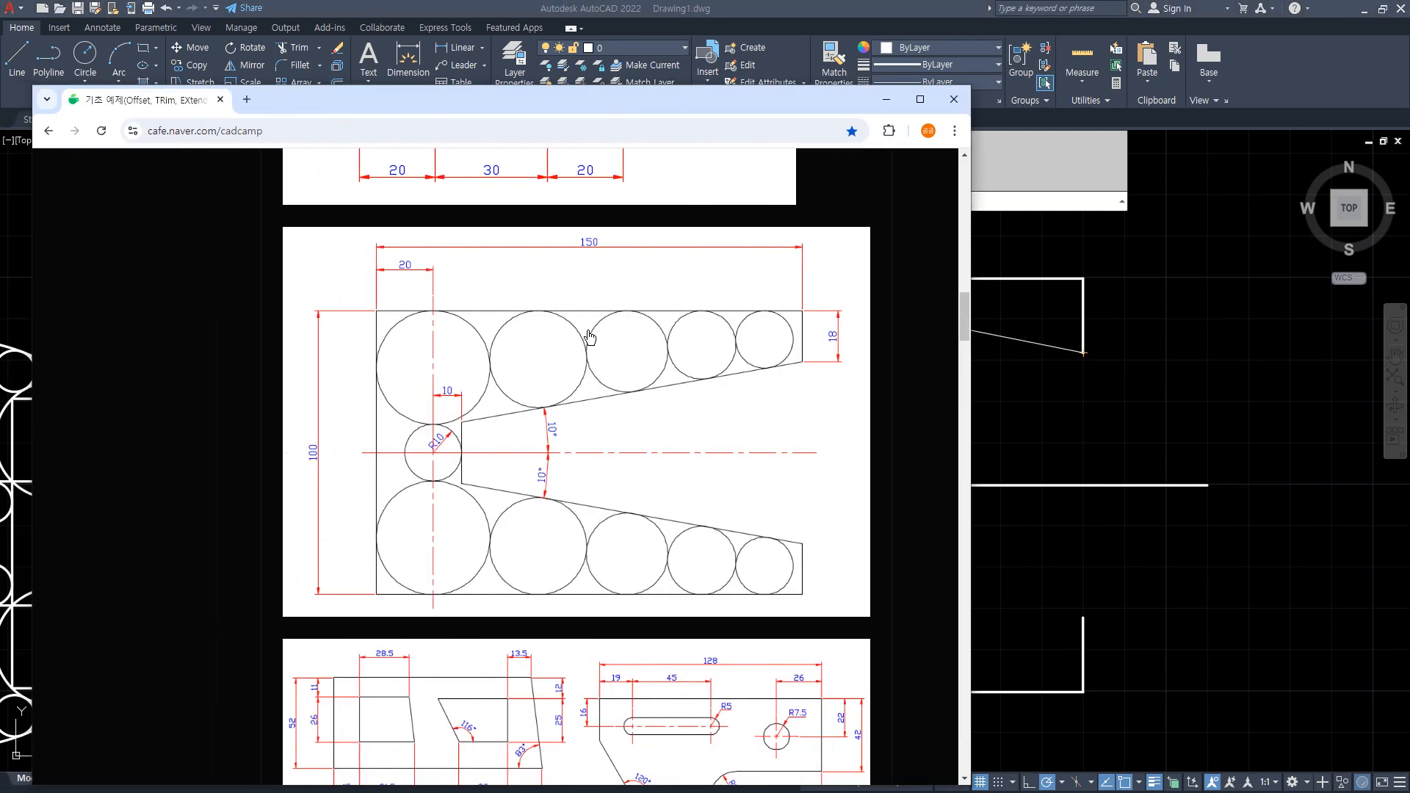
left_click_drag(601, 254, 592, 272)
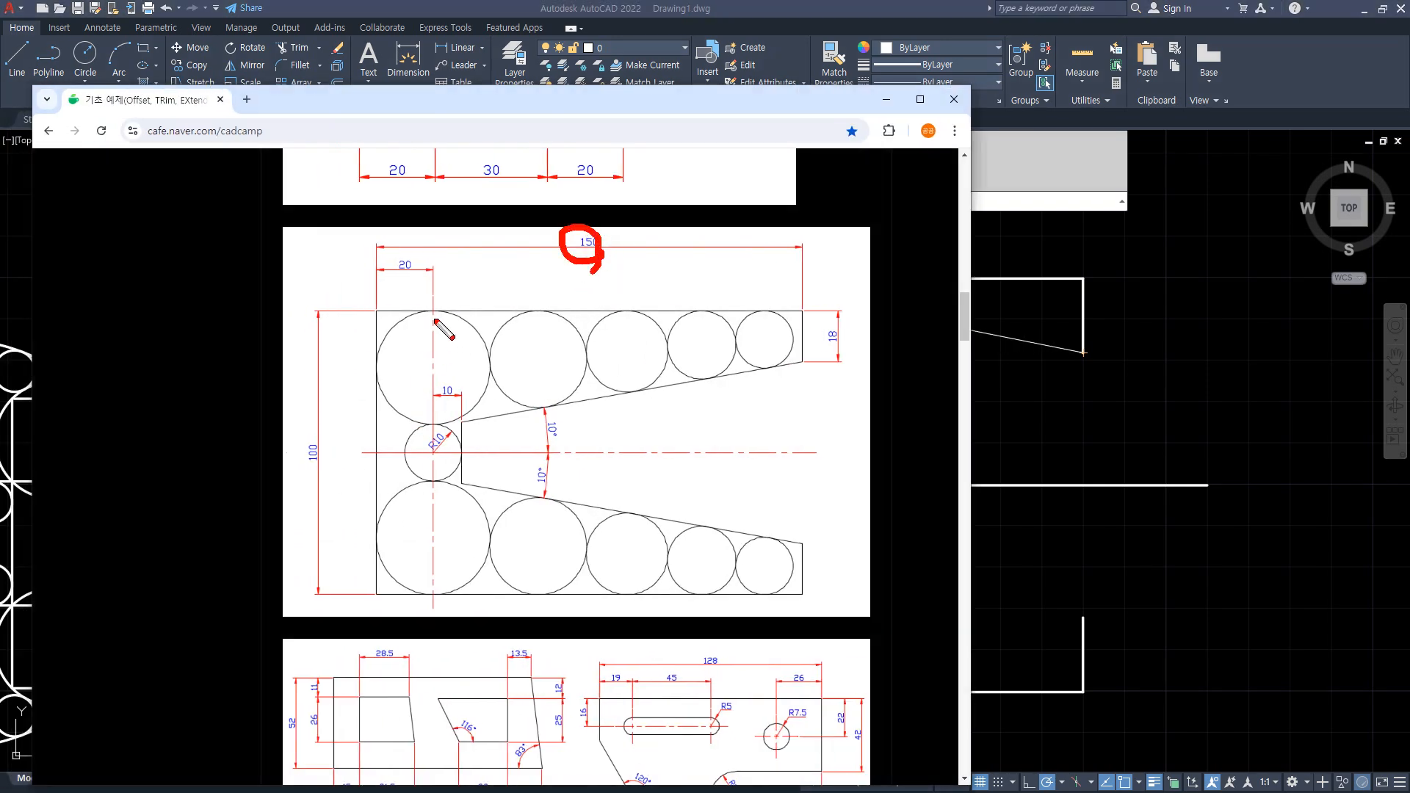
mouse_move(433, 298)
left_mouse_down()
mouse_move(464, 499)
mouse_move(790, 452)
mouse_move(801, 518)
left_mouse_up()
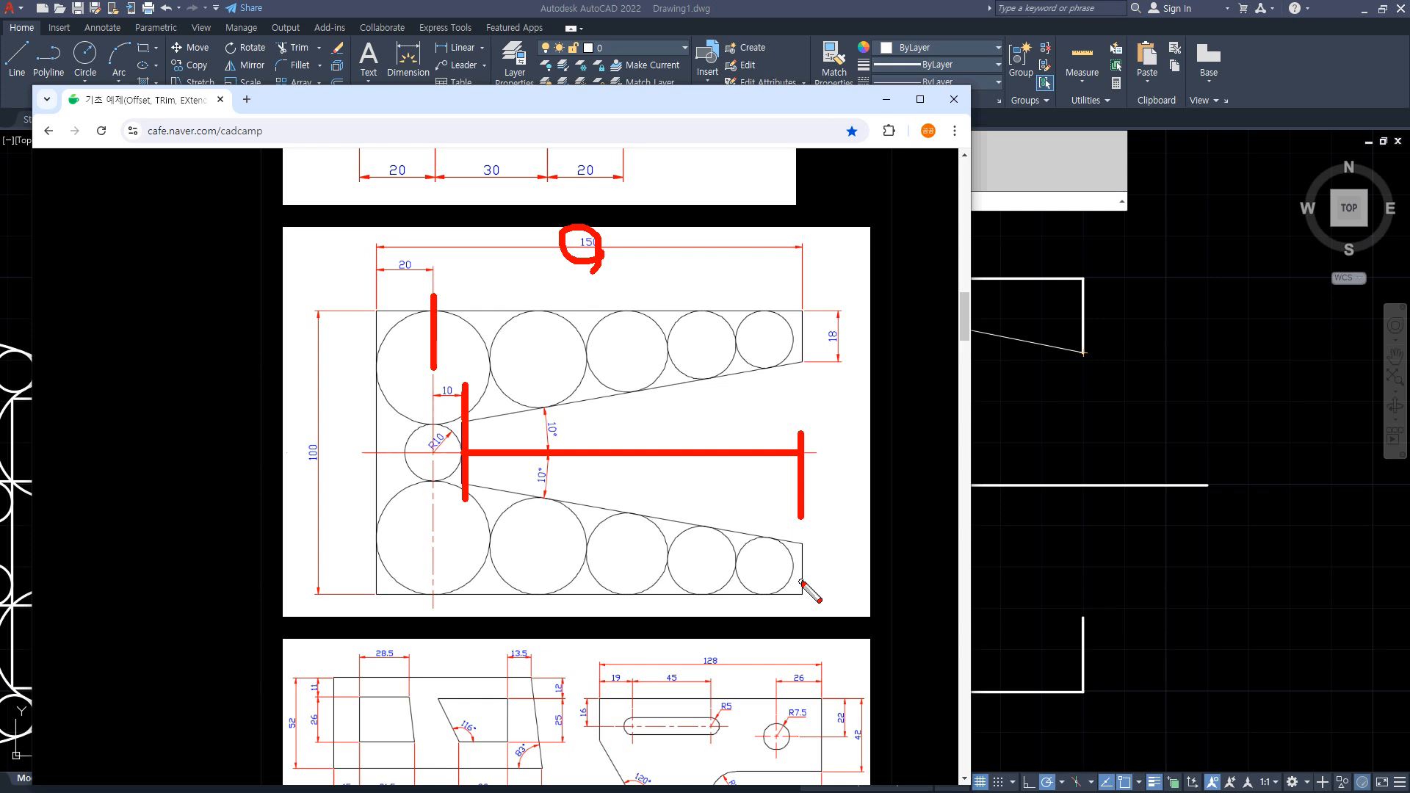
key("Escape")
mouse_move(642, 112)
left_mouse_down()
mouse_move(260, 164)
mouse_move(0, 180)
left_mouse_up()
left_click(633, 117)
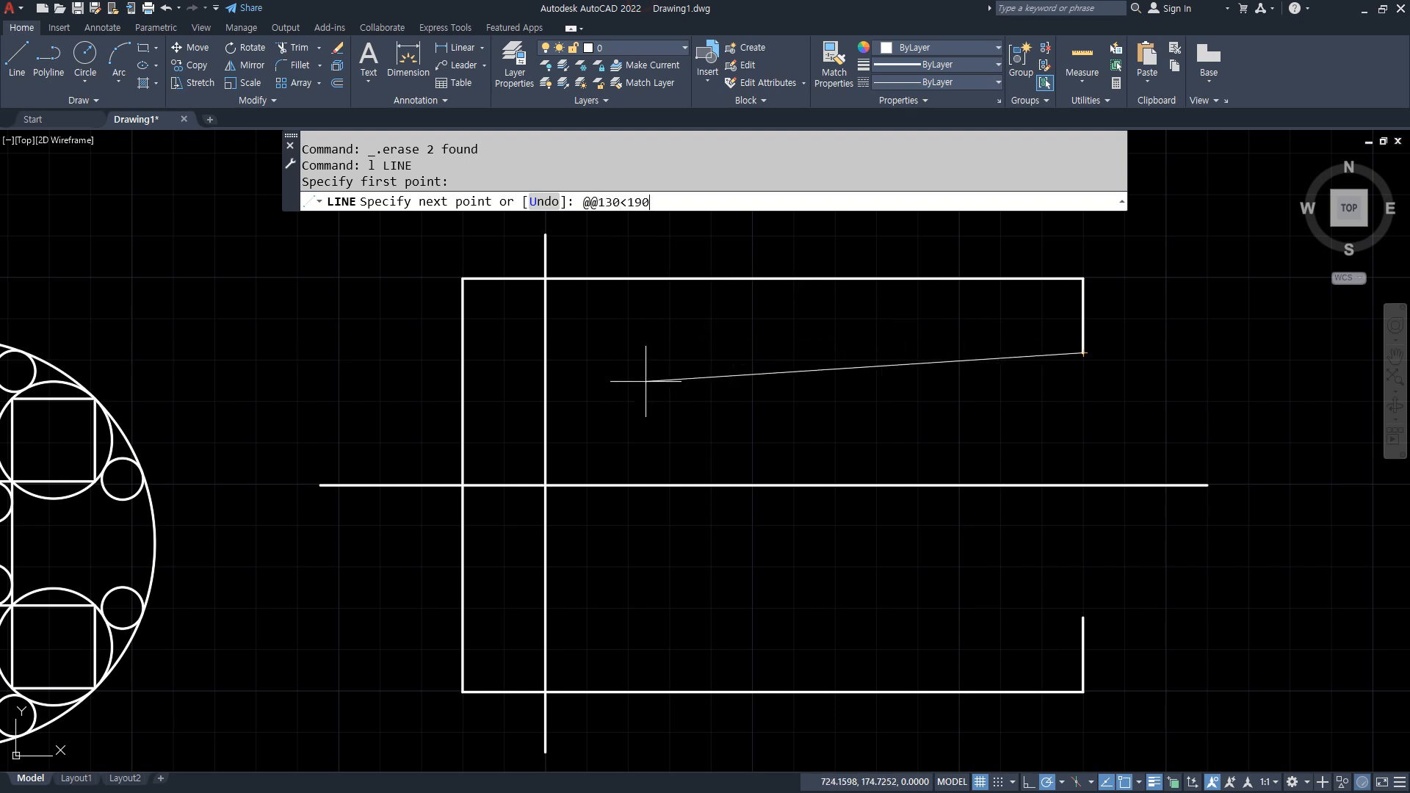
type("@@130<190")
key("Return")
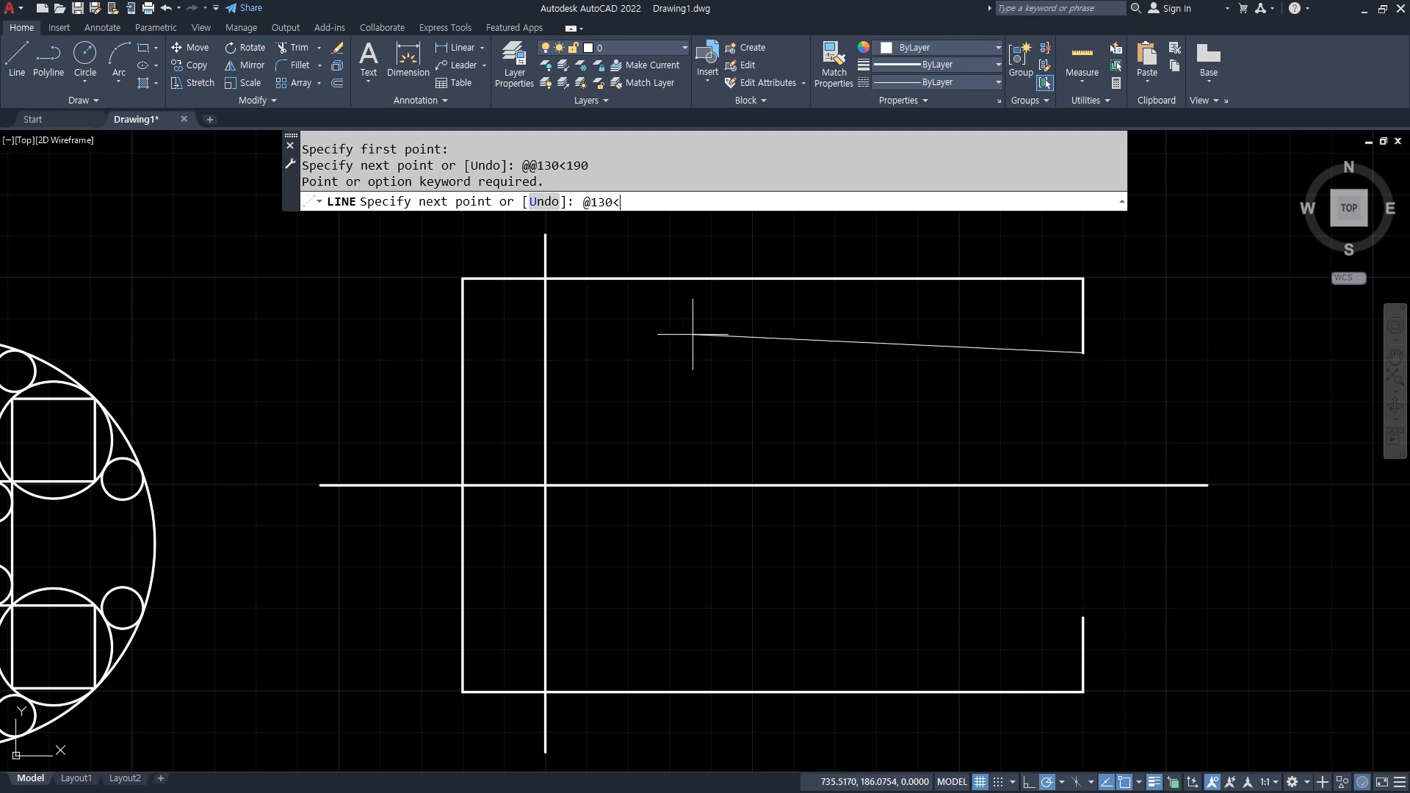
type("@130<190")
key("Return")
key("Return")
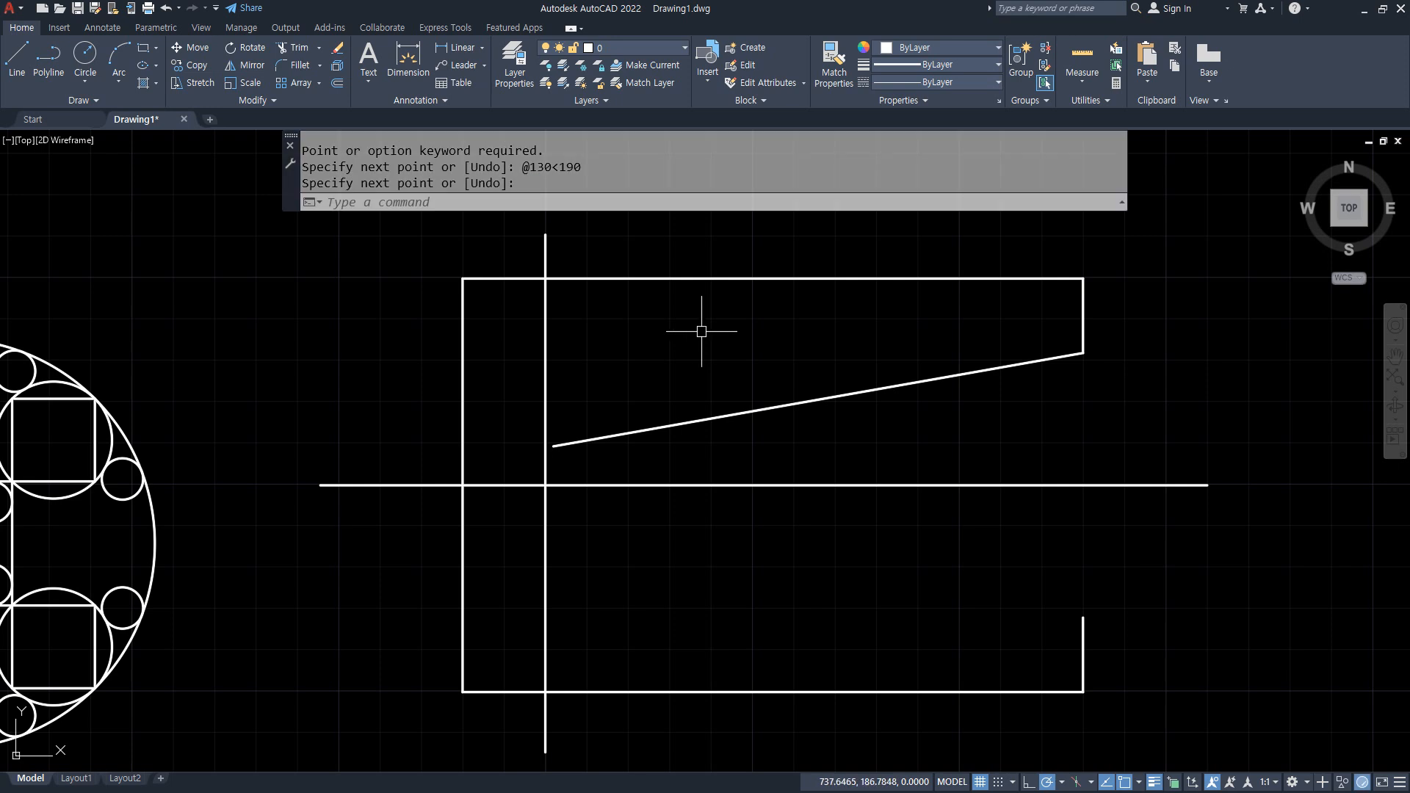
- Draw a line 130 long at 170° from the upper end of the lower-right vertical edge
key("Return")
left_click(1083, 617)
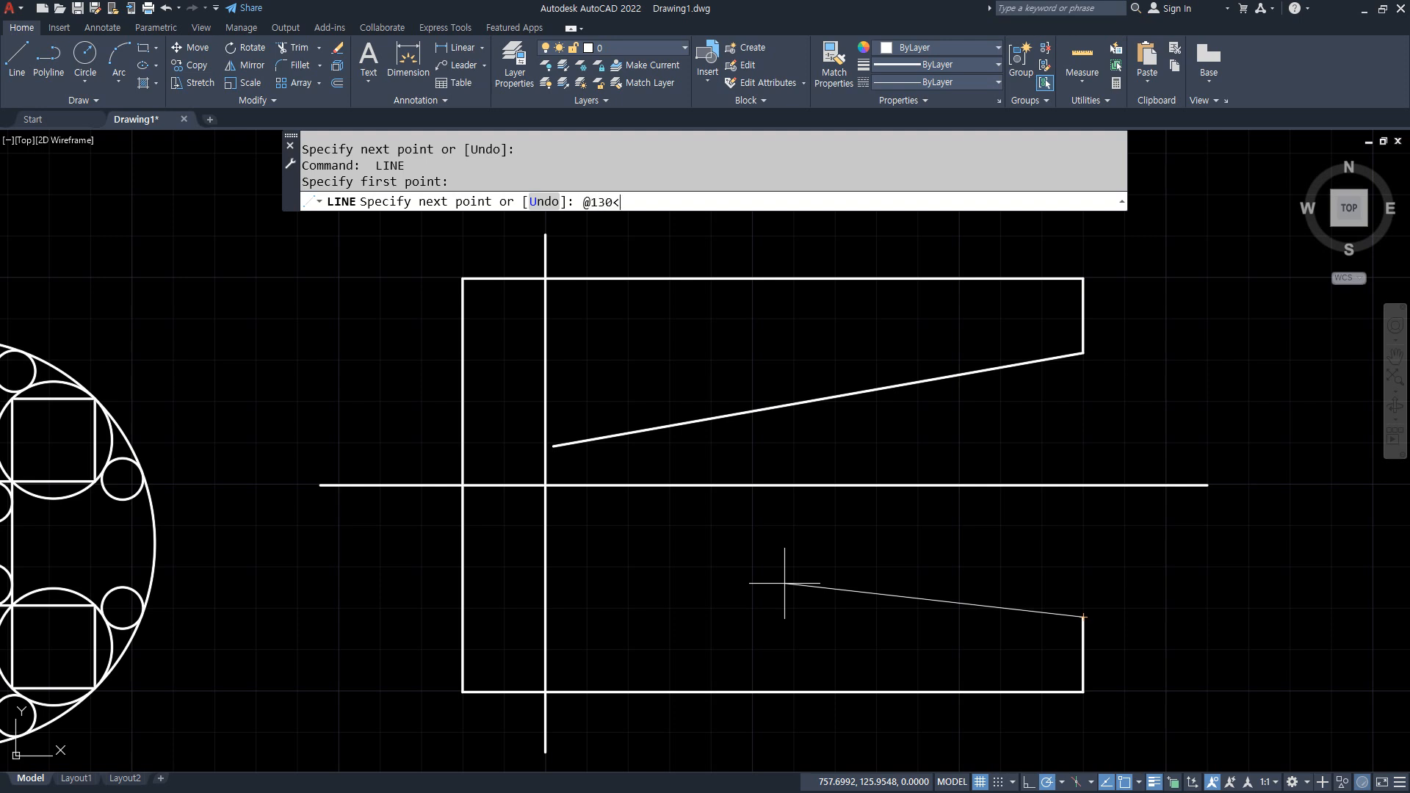
key("Return")
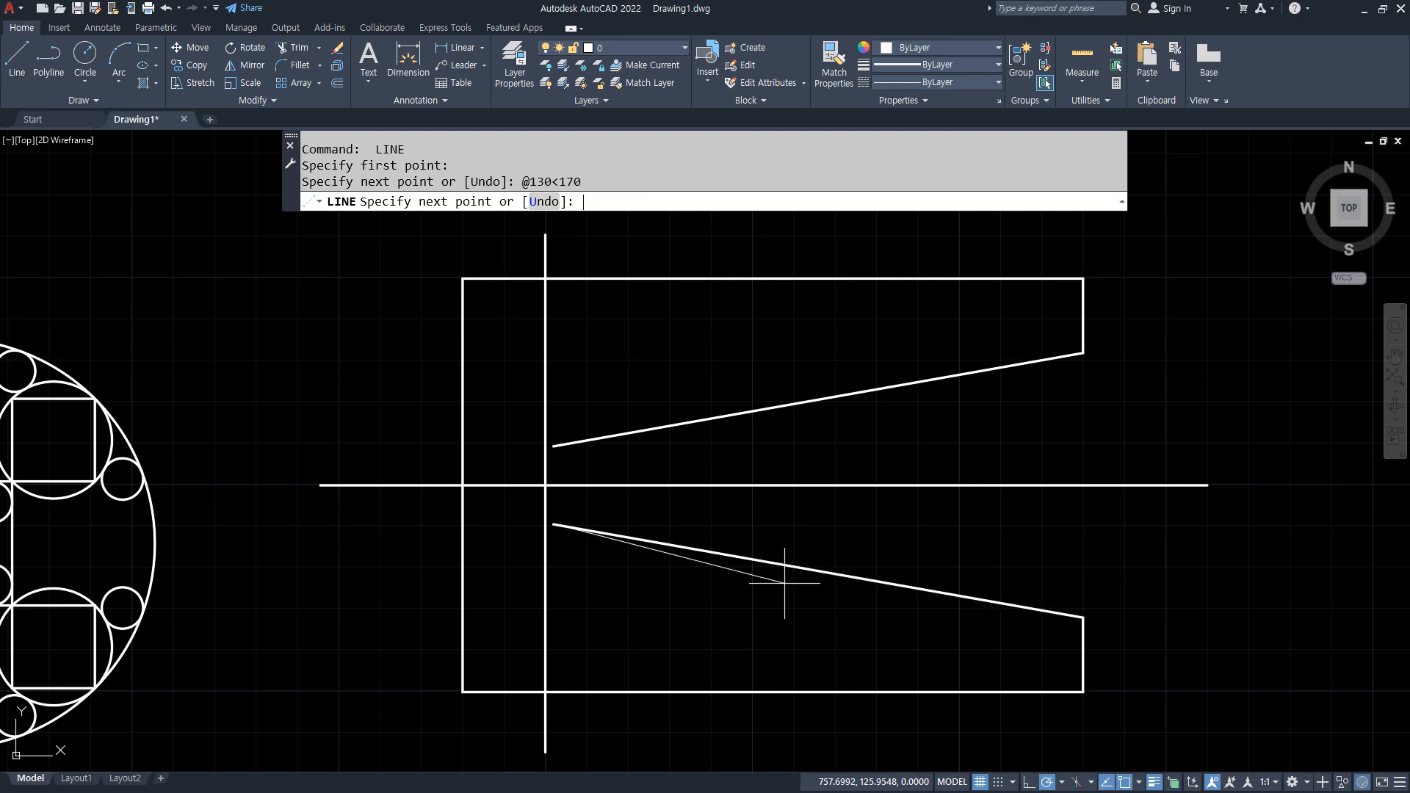
key("Return")
- Offset the vertical centreline 10 to the right
type("o")
key("Return")
type("10")
key("Return")
left_click(545, 393)
left_click(636, 386)
key("Return")
- Trim the offset vertical line outside the two slanted lines and the slanted ends extending left of it
type("tr")
key("Return")
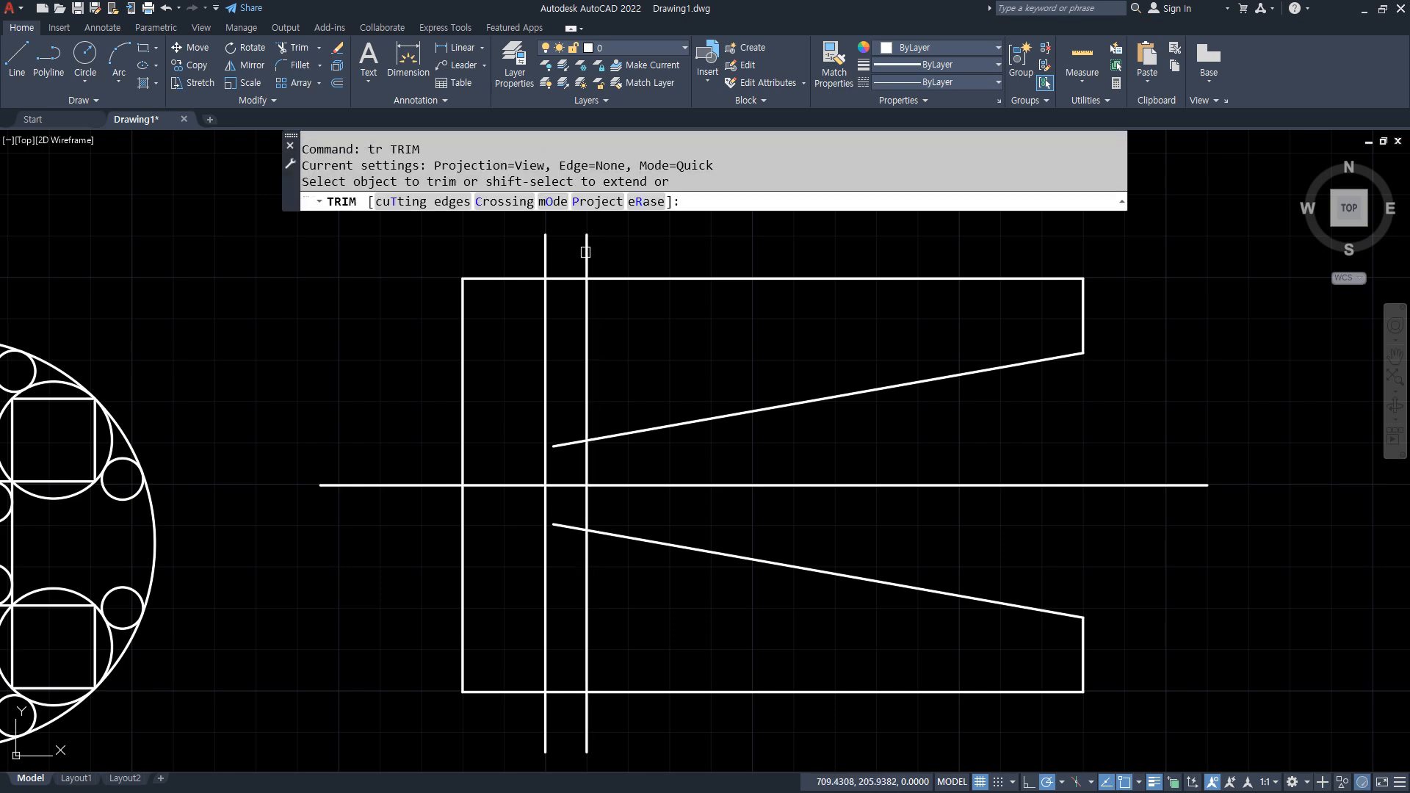
left_click(586, 301)
left_click(570, 442)
left_click(561, 525)
left_click(580, 563)
left_click(585, 705)
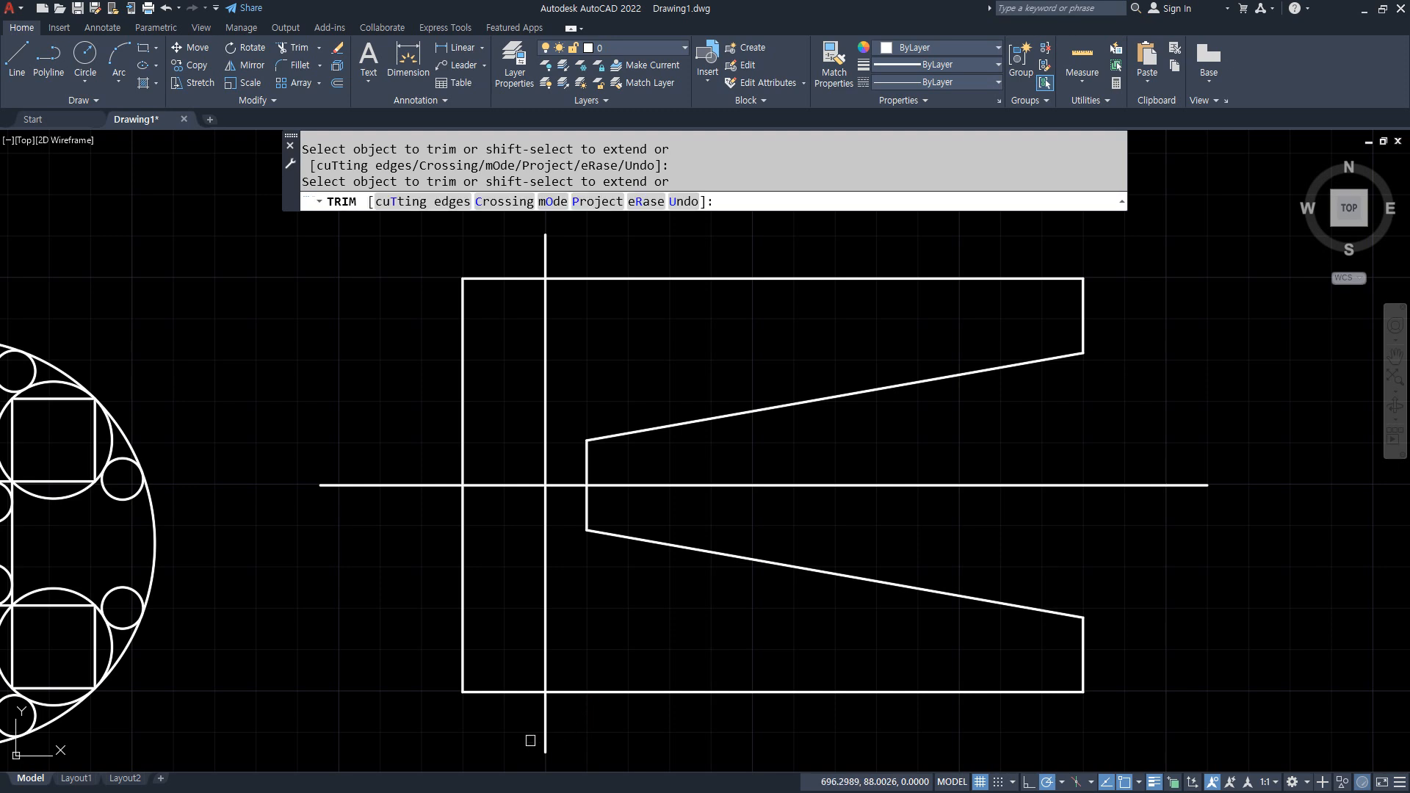
key("Return")
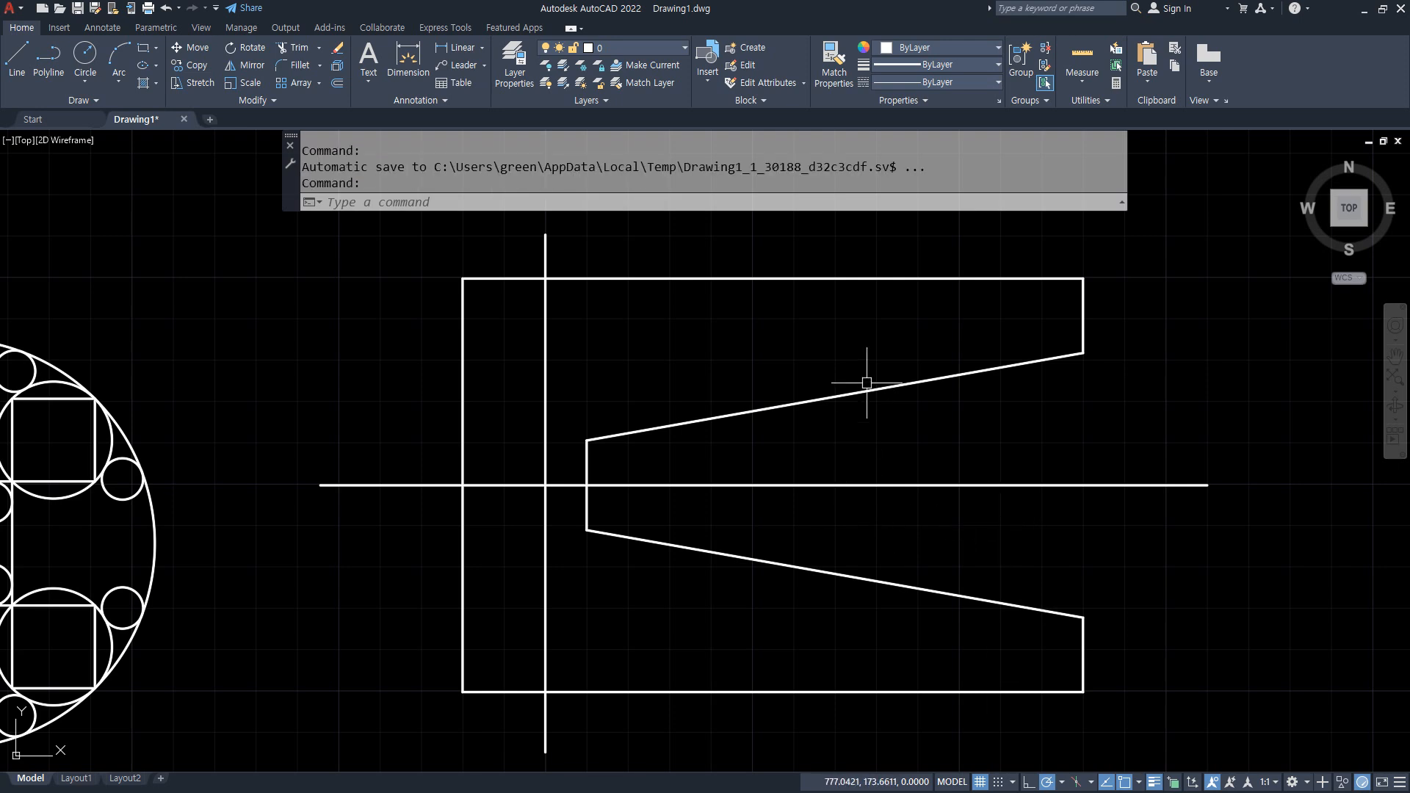
left_click(845, 395)
left_click(775, 563)
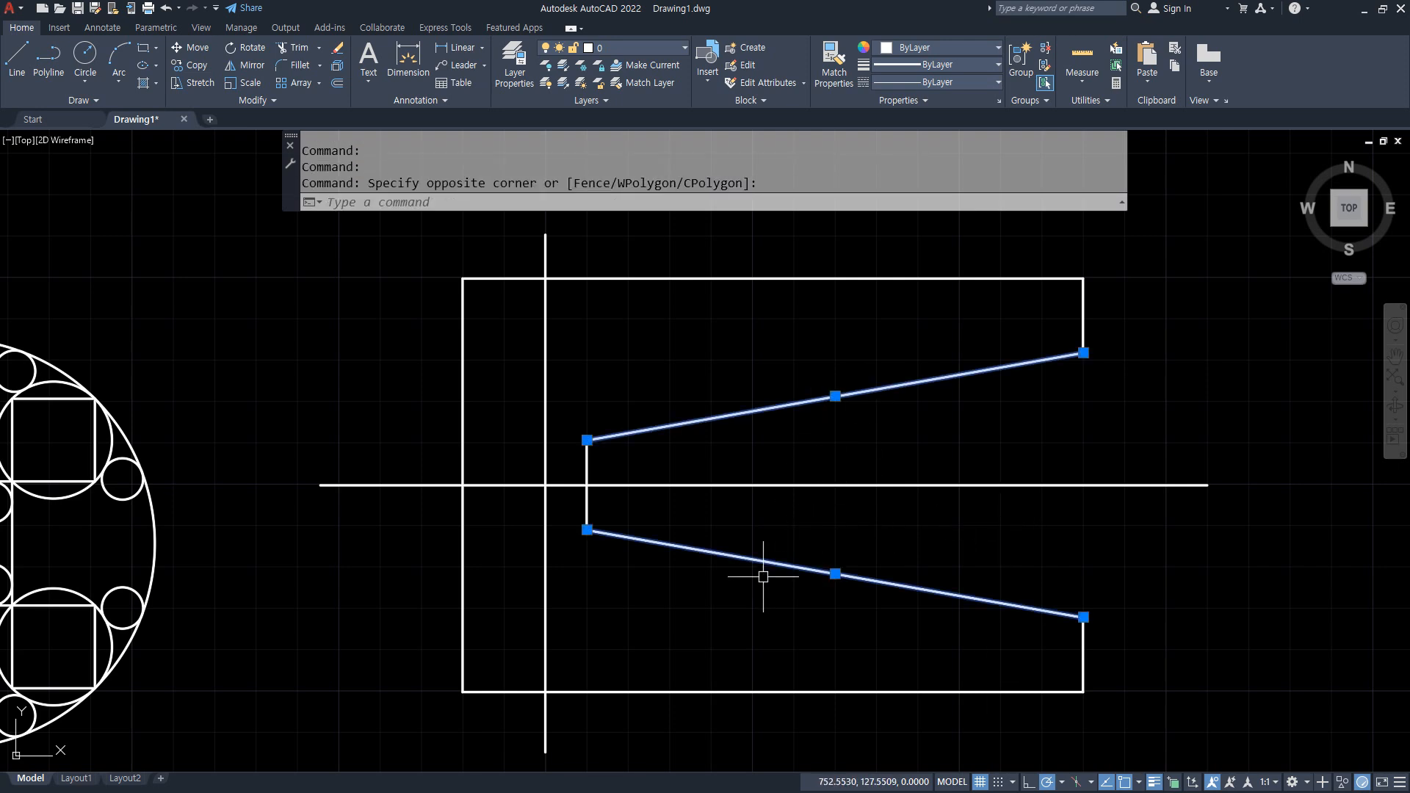
type("tr")
key("Return")
type("e")
key("Return")
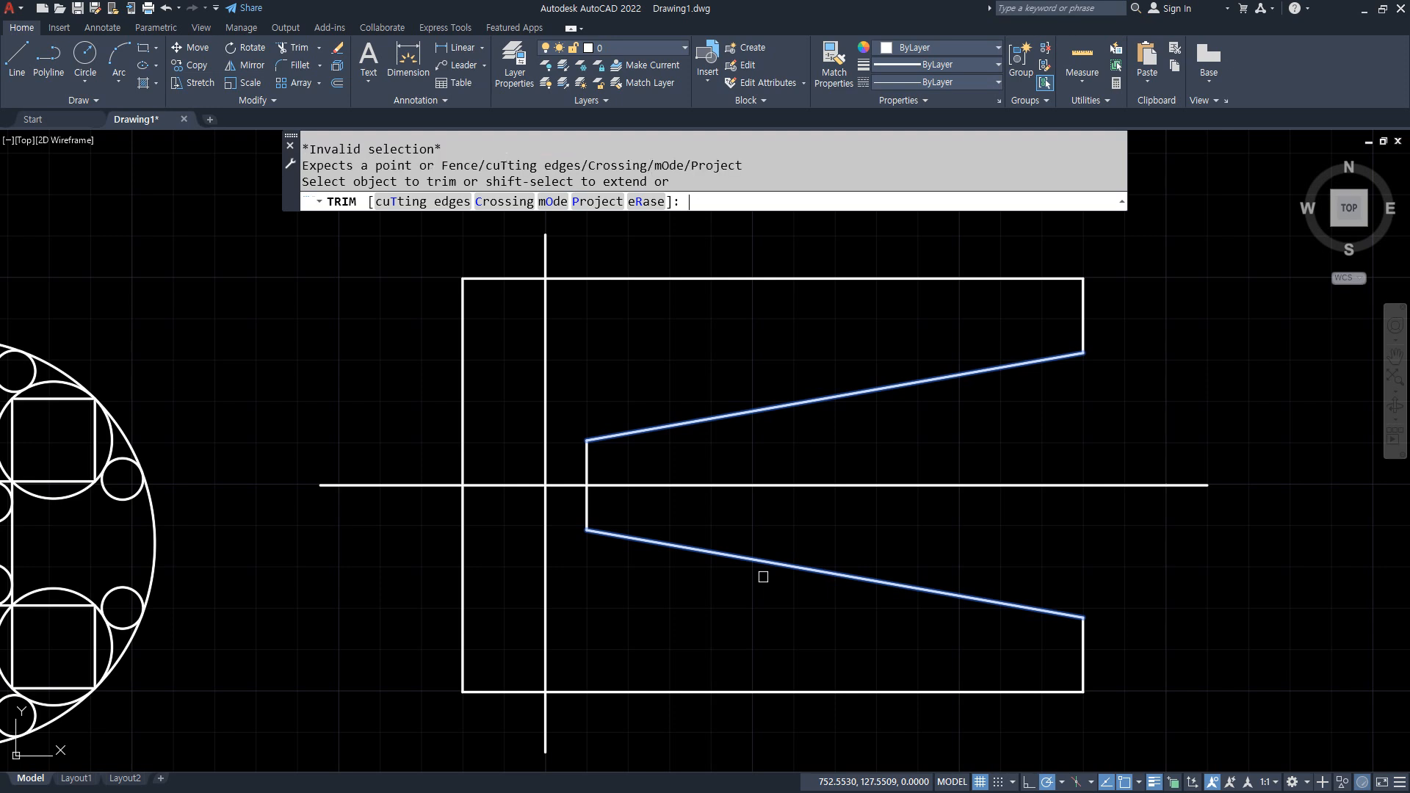
key("Escape")
- Erase the upper and lower slanted lines
left_click(761, 566)
left_click(747, 408)
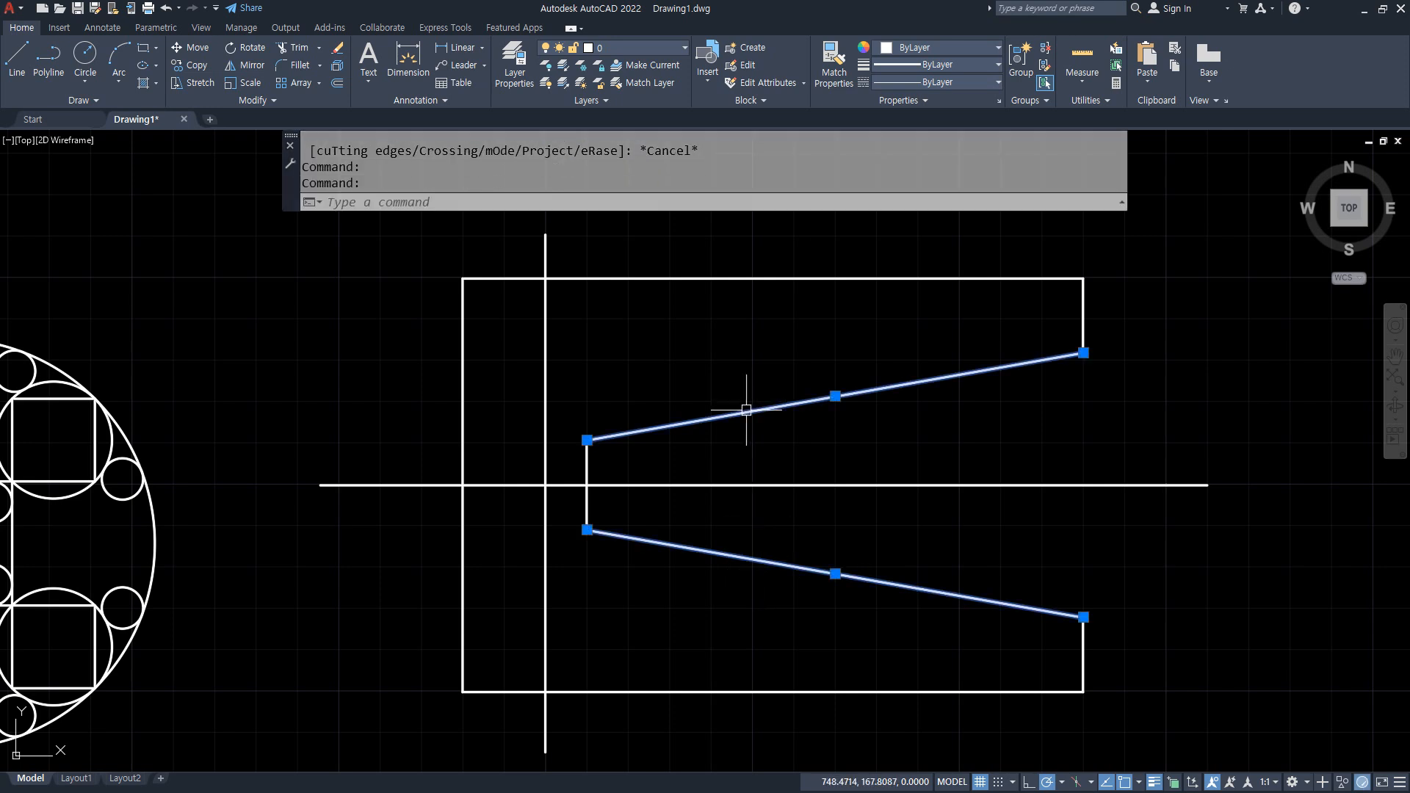
type("e")
key("Return")
- Extend the short vertical line up and down to the outline's upper and lower edges
type("ex")
key("Return")
left_click(588, 448)
left_click(587, 507)
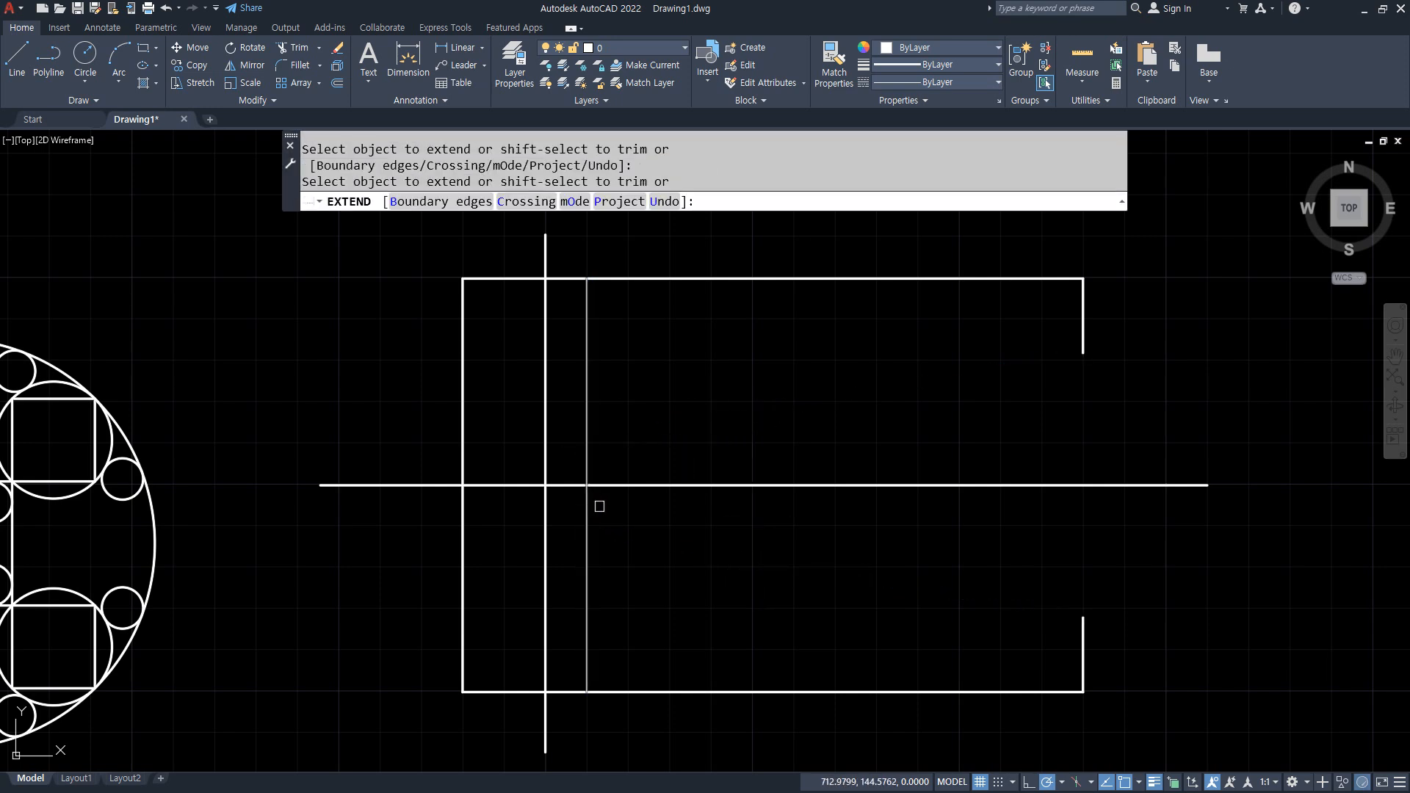
- Set polar tracking to 10° increments and draw the upper slanted line from the upper-right edge's lower end to the inner vertical line
left_click(1062, 782)
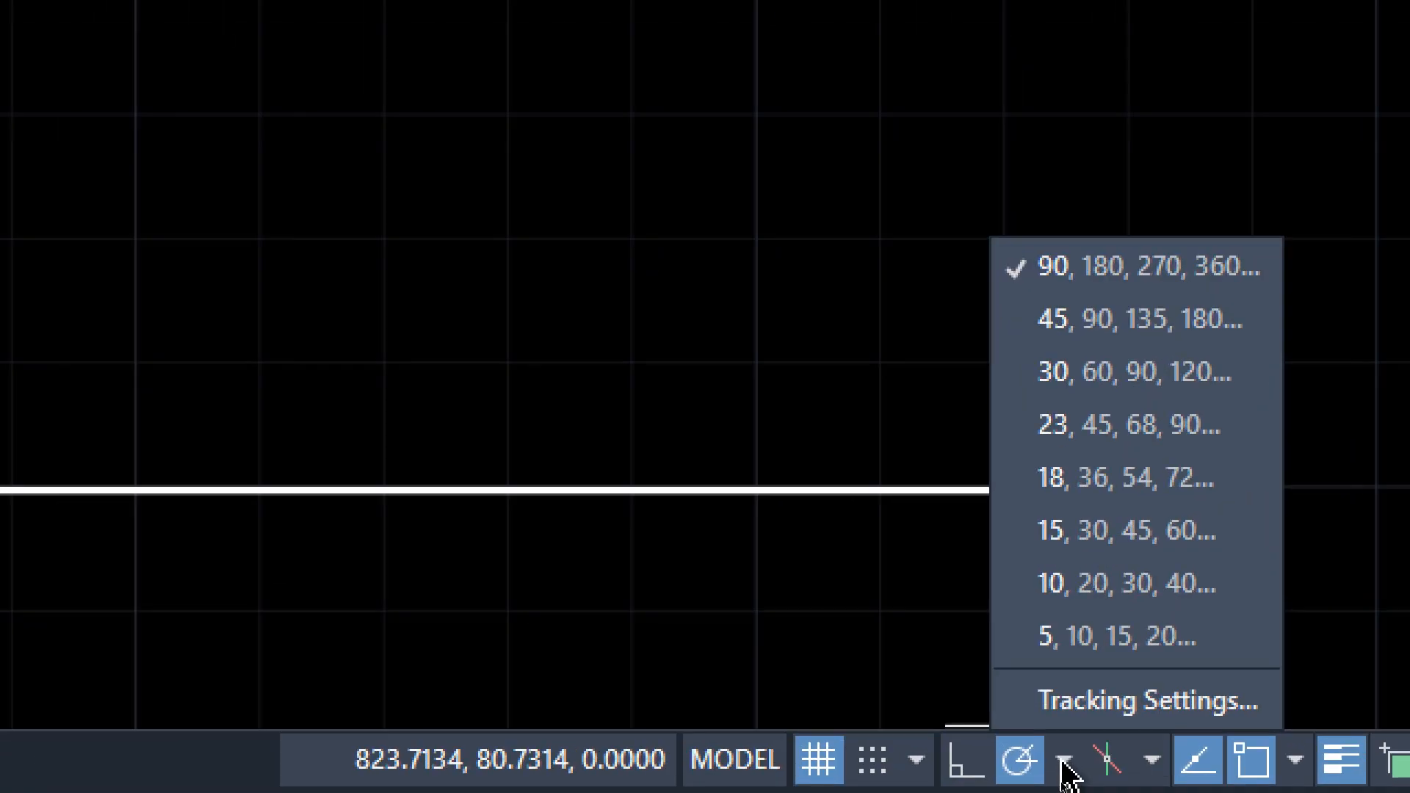
left_click(1072, 580)
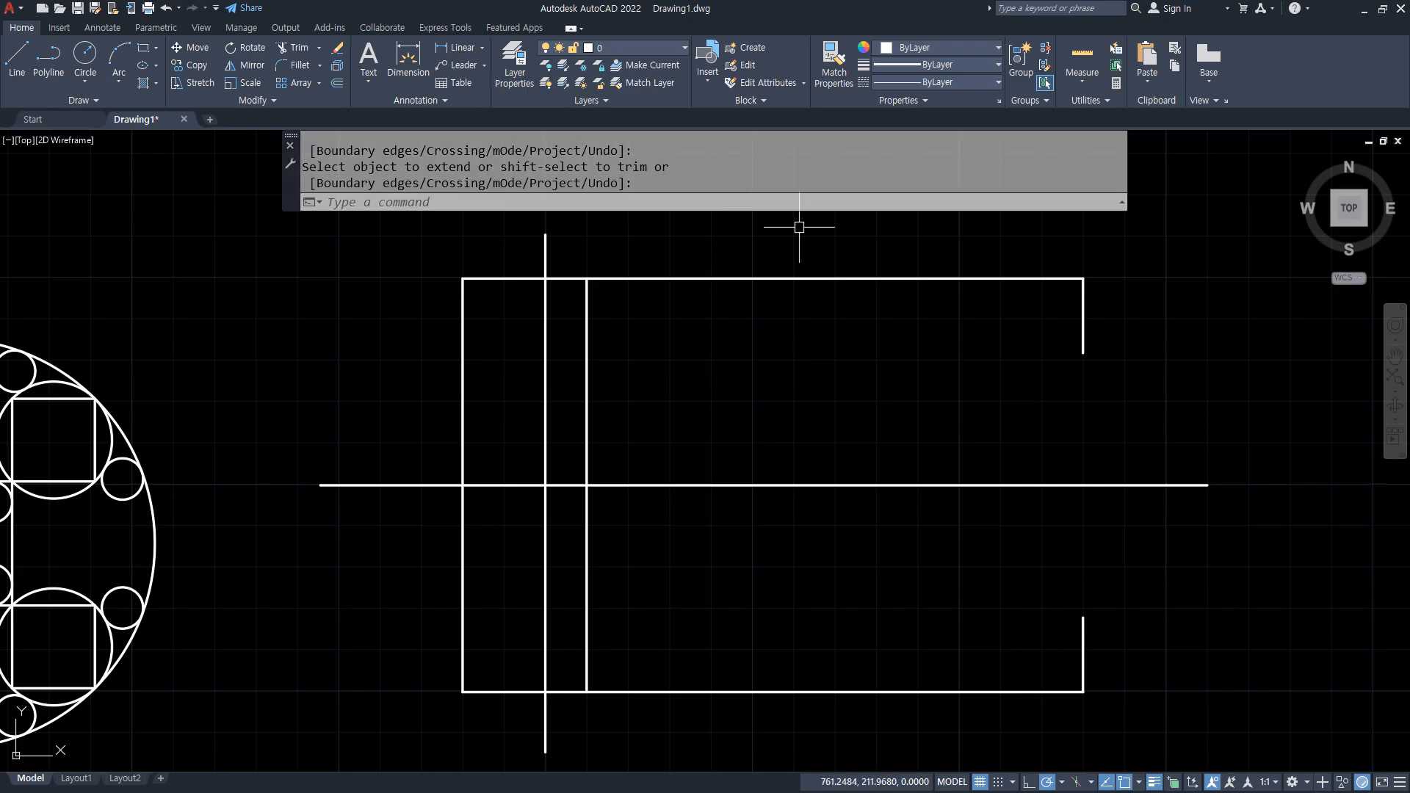
type("l")
key("Return")
left_click(1083, 353)
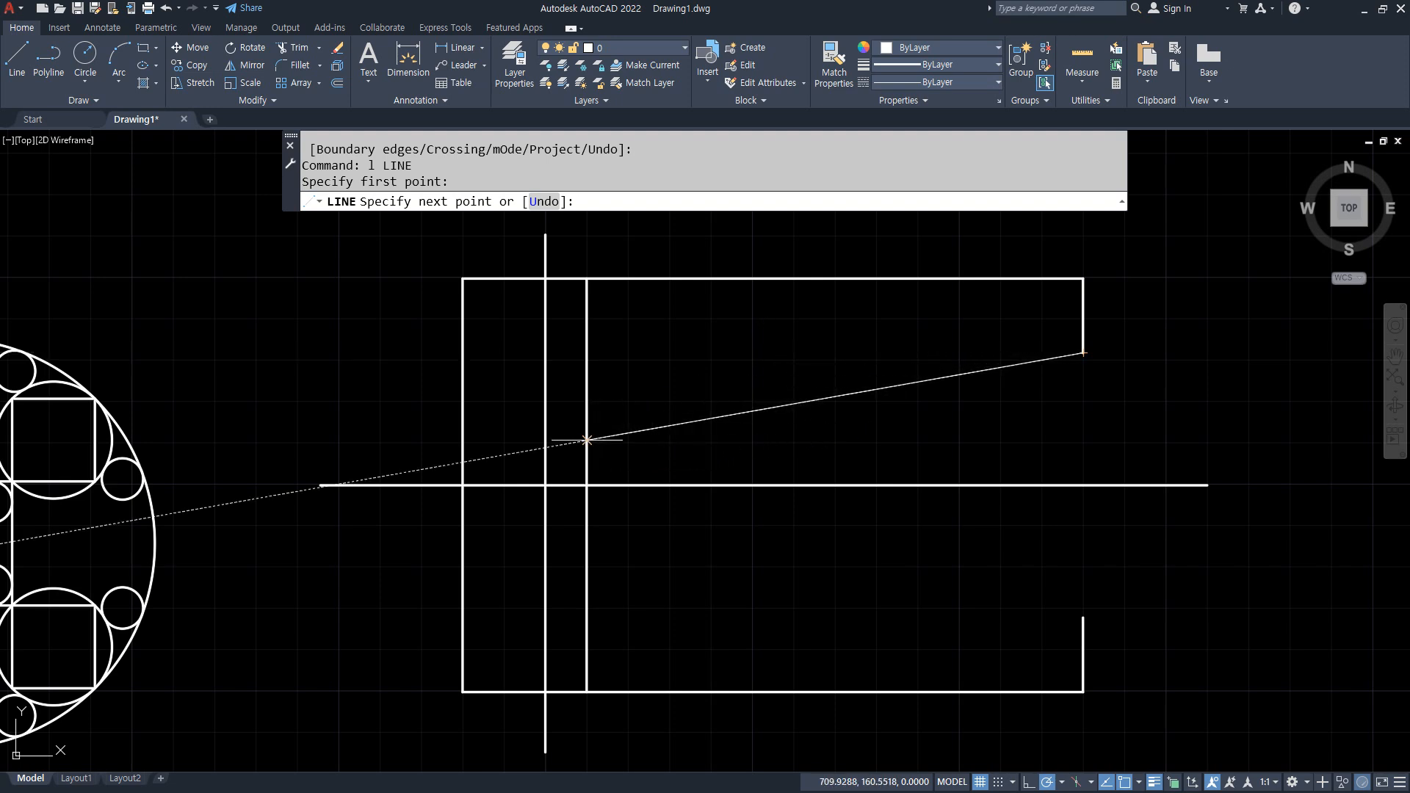
left_click(587, 439)
key("Return")
- Draw the lower slanted line at 170° from the lower-right edge's upper end to the inner vertical line
key("Return")
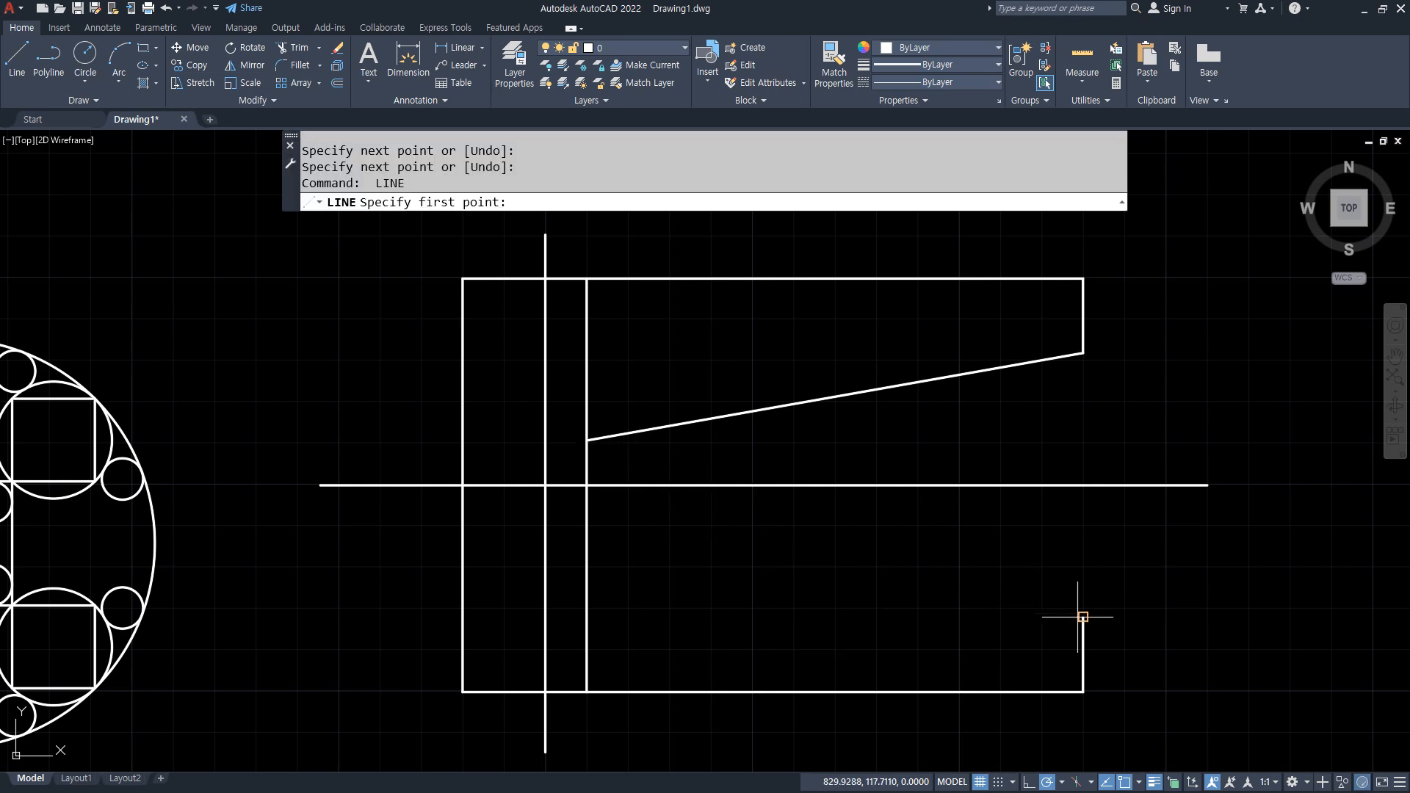
left_click(1083, 617)
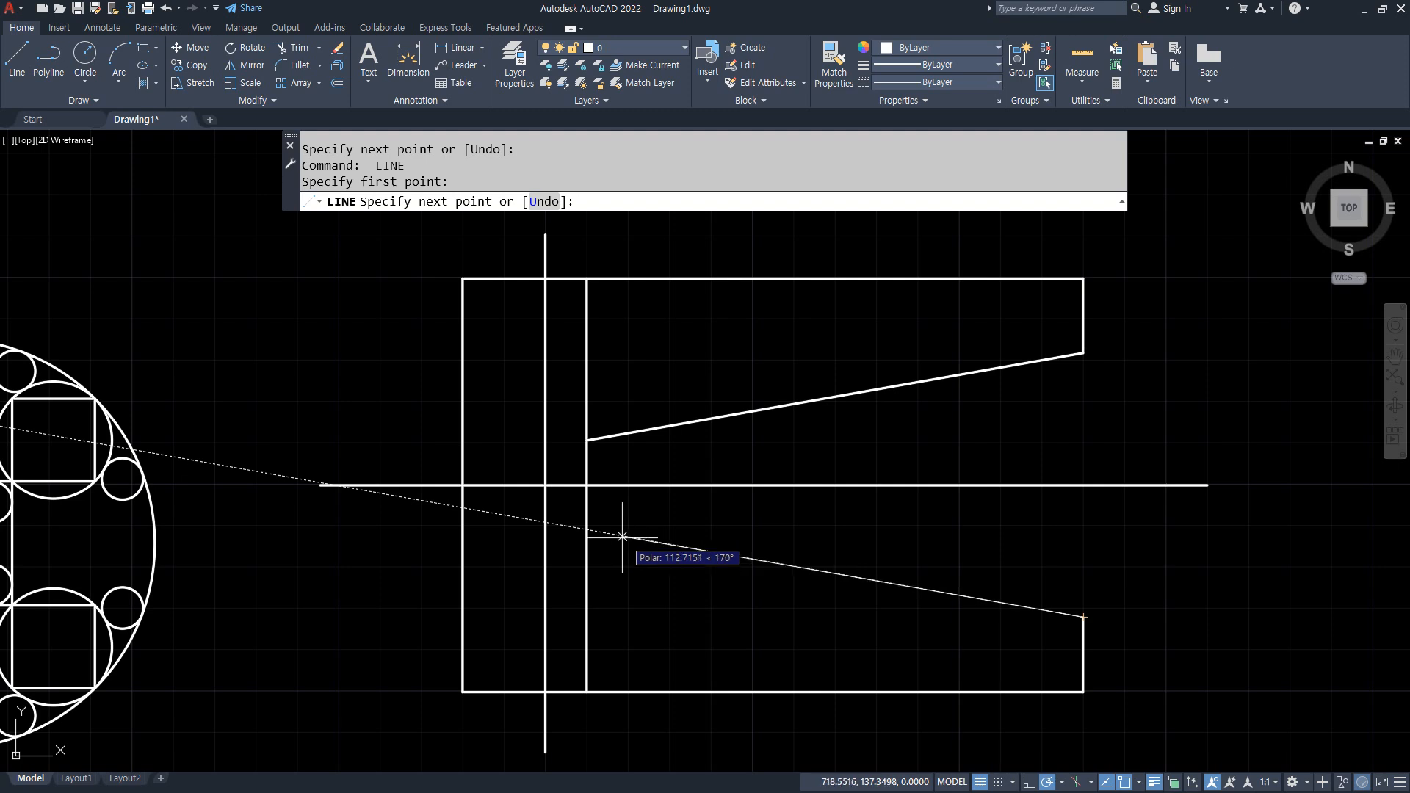
left_click(587, 529)
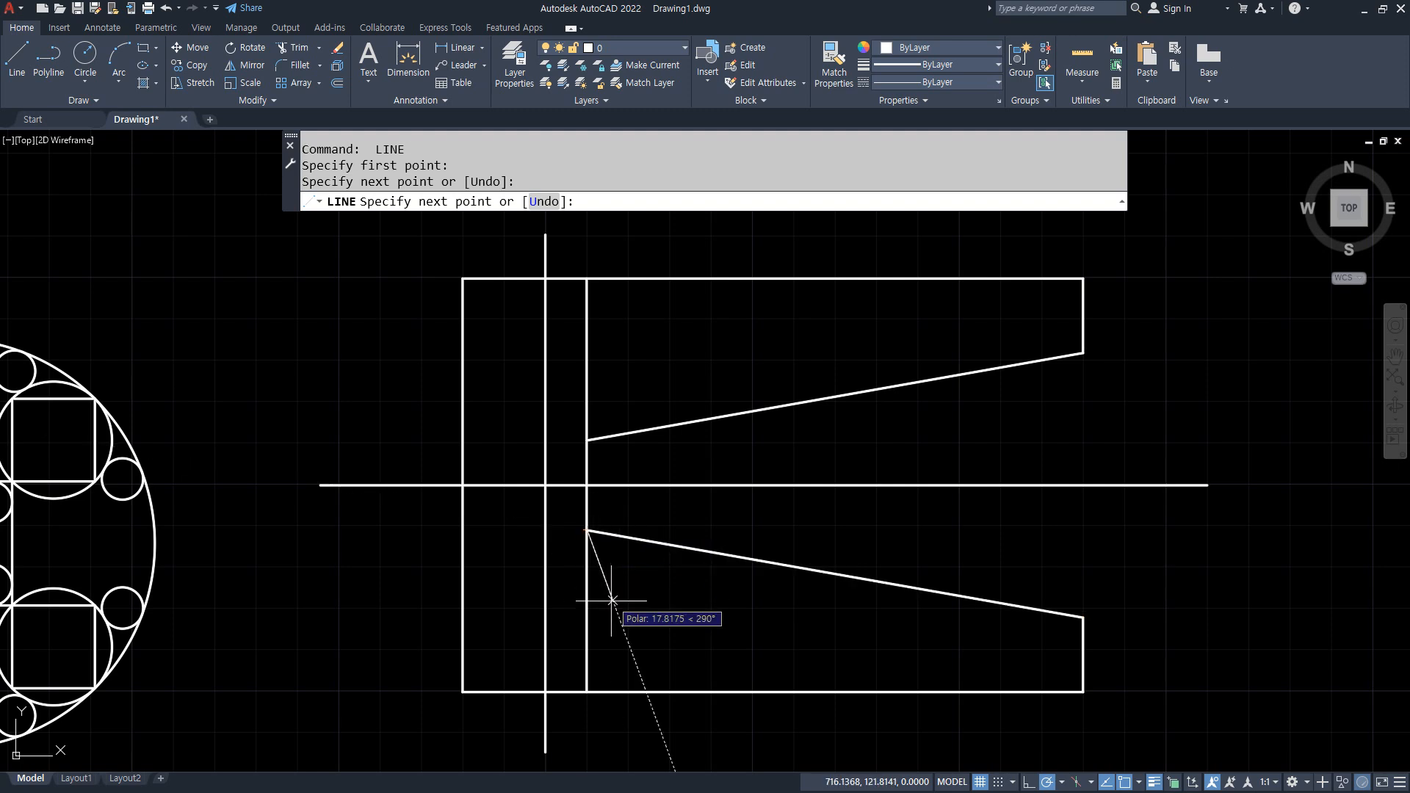
key("Return")
- Trim the inner vertical line above the upper slanted line and below the lower one
type("tr")
key("Return")
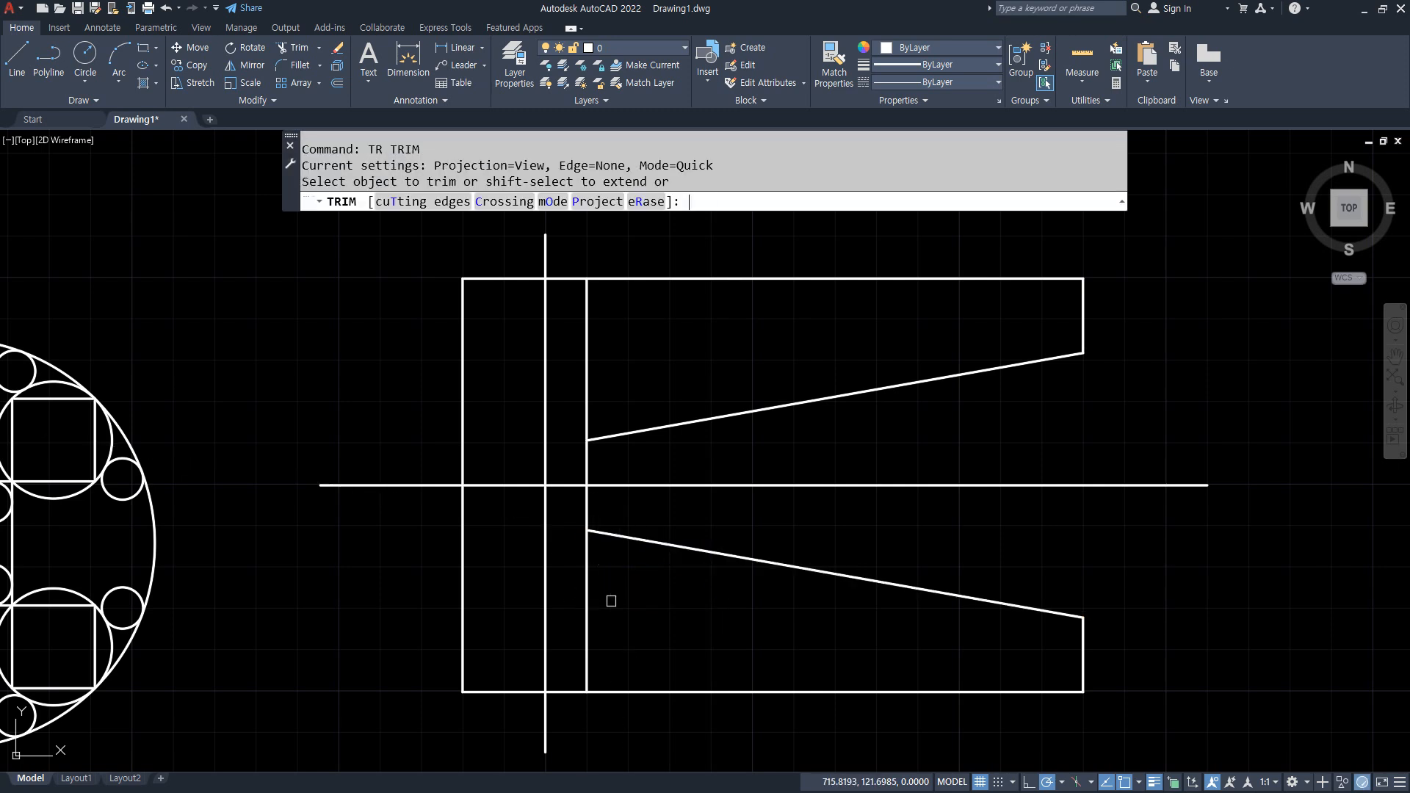
left_click(586, 608)
left_click(585, 414)
key("Return")
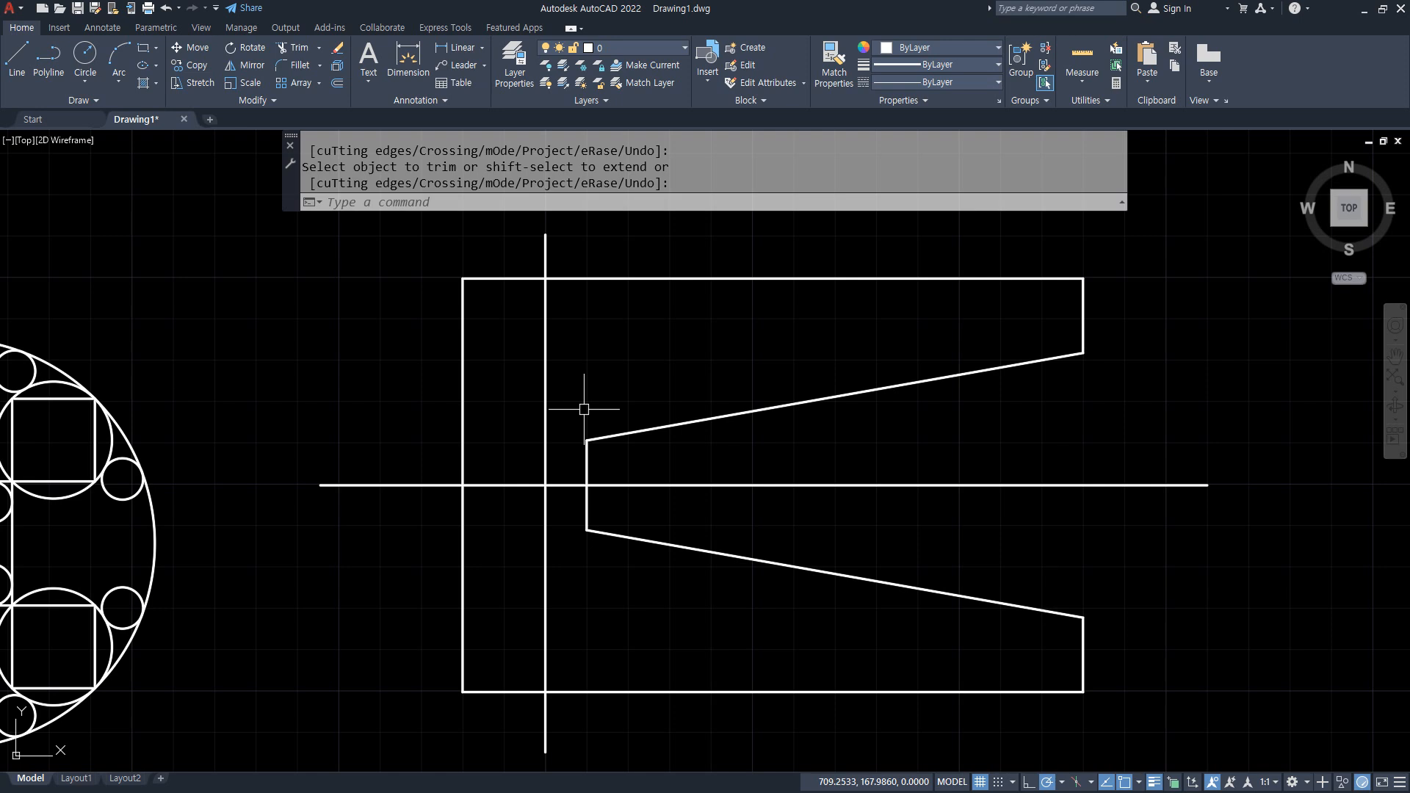
- Erase the upper and lower slanted lines between the inner vertical line and the right-hand edges
left_click(709, 552)
left_click(719, 417)
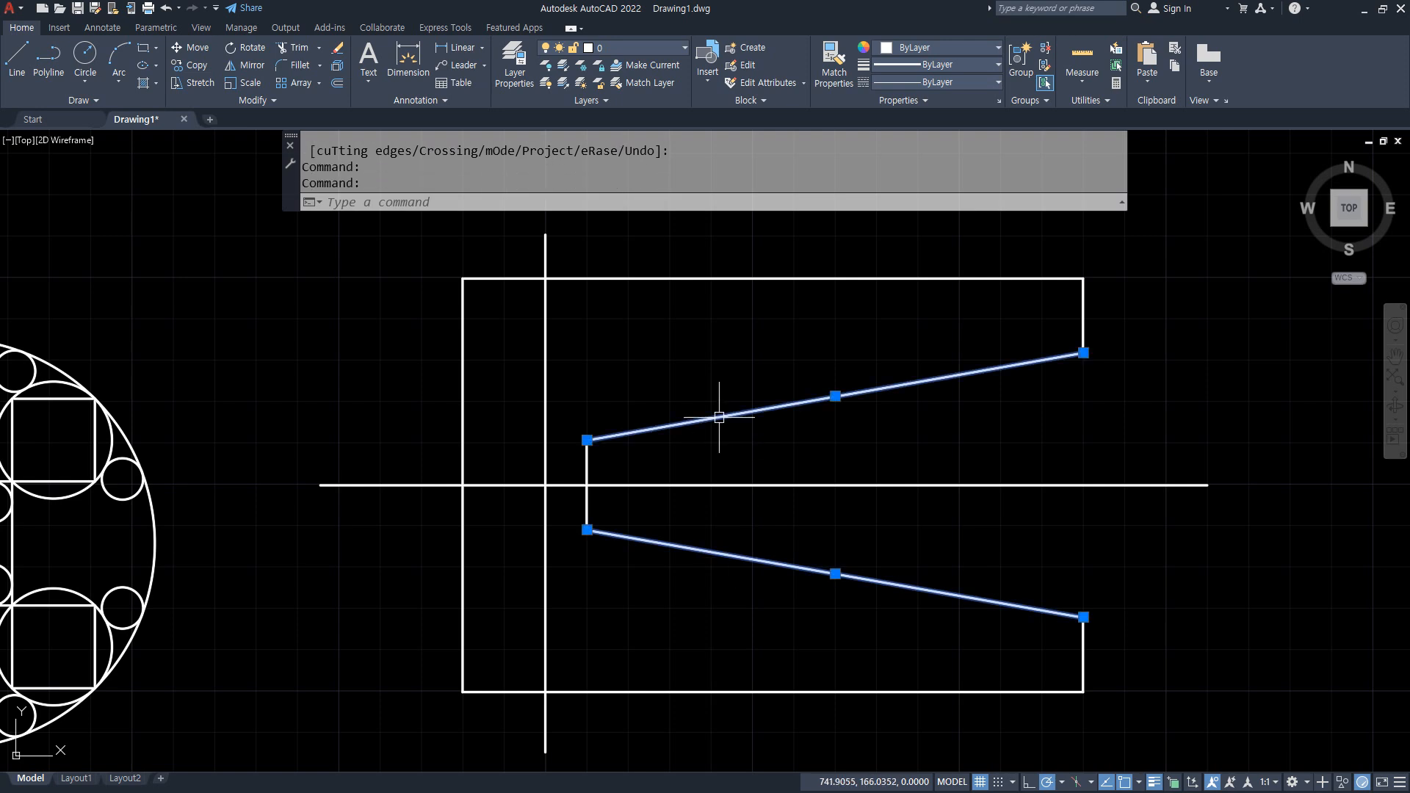
type("e")
key("Return")
- Draw a construction line at 10° through the lower end of the upper-right edge
left_click(83, 100)
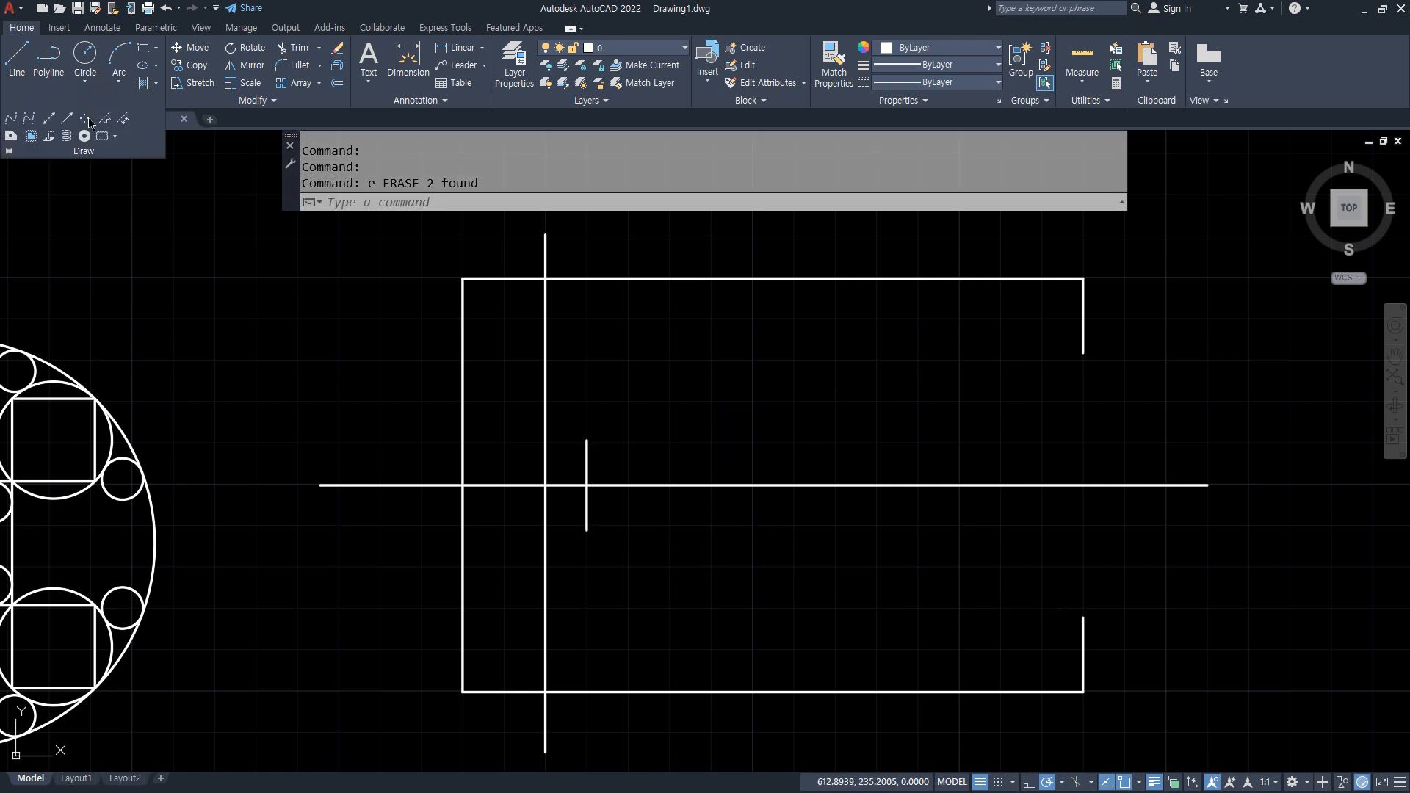
left_click(48, 119)
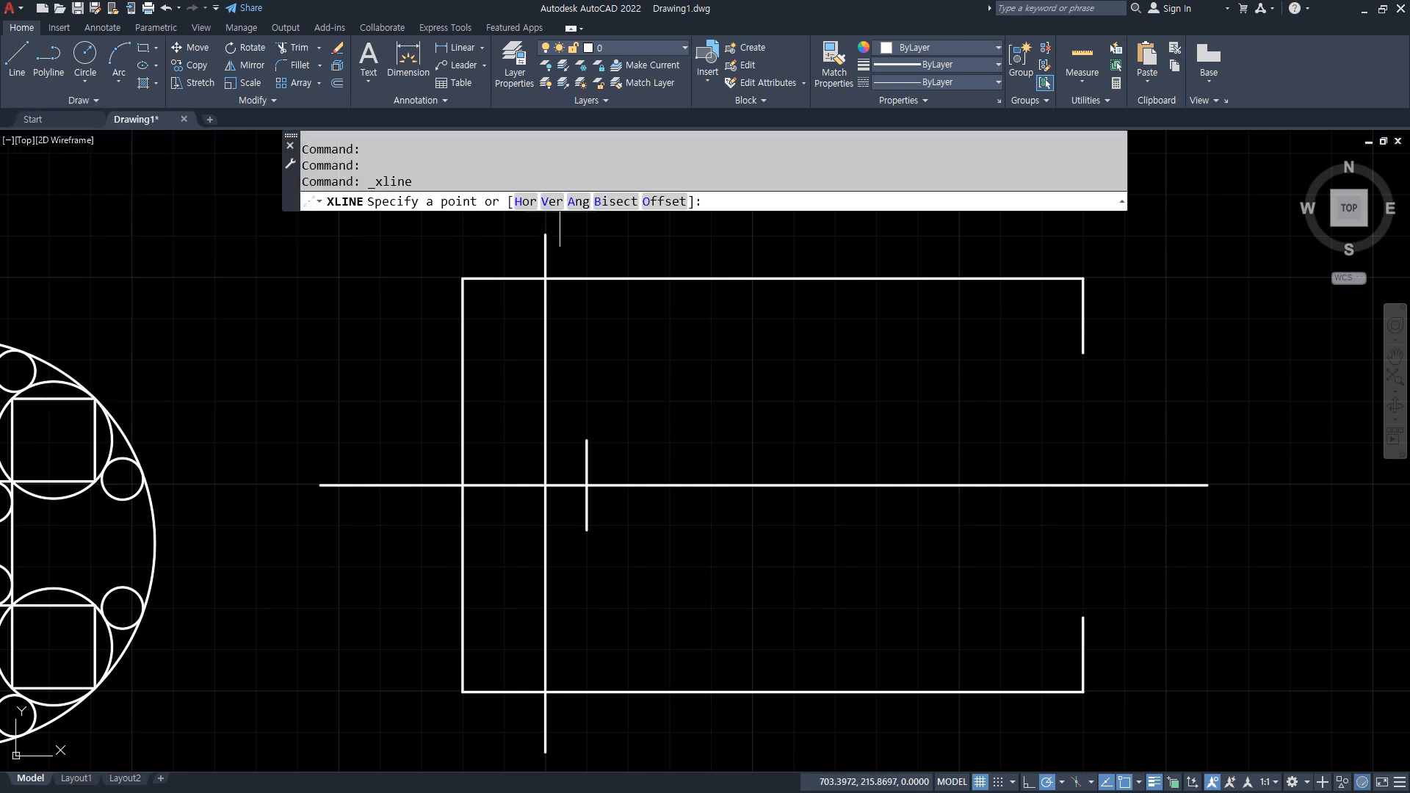
left_click(579, 202)
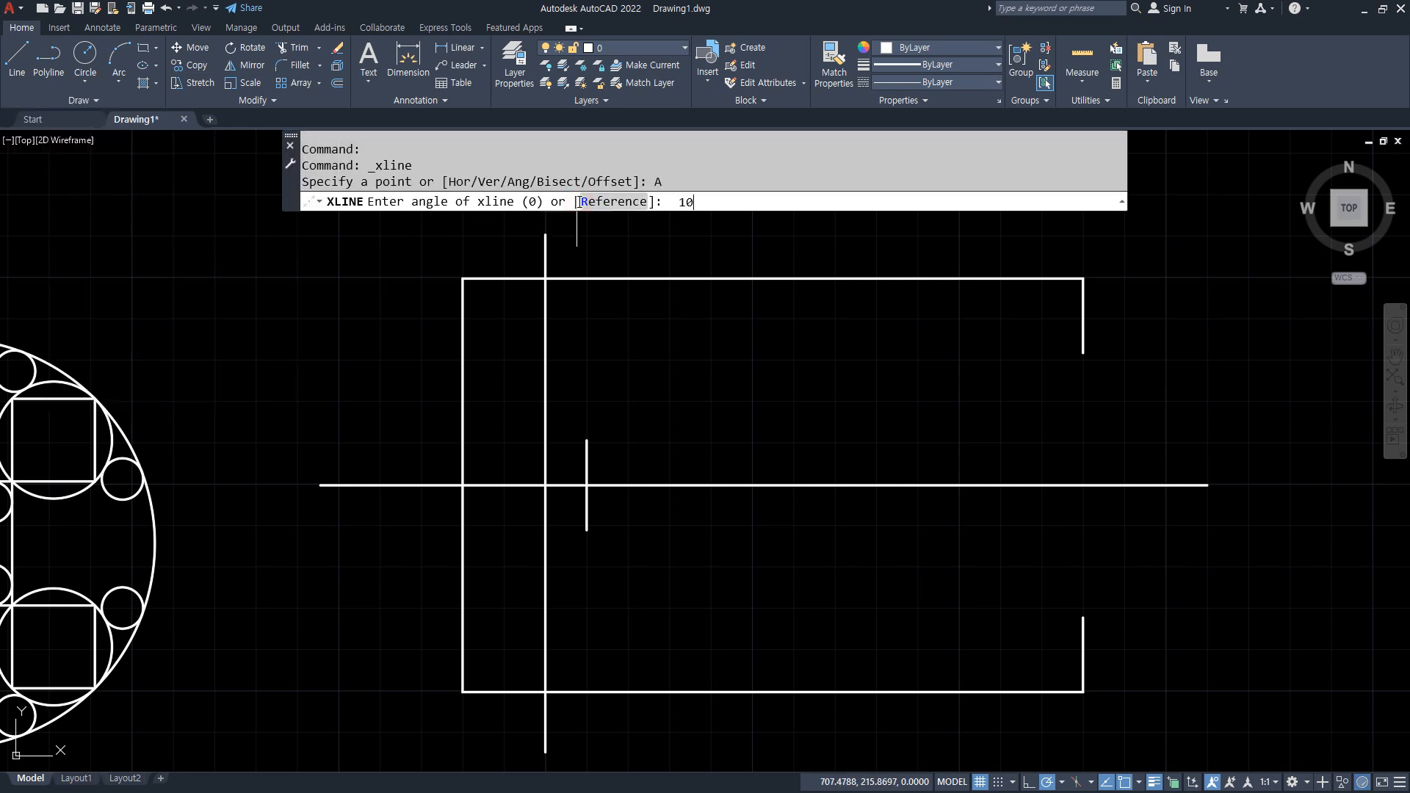
key("Return")
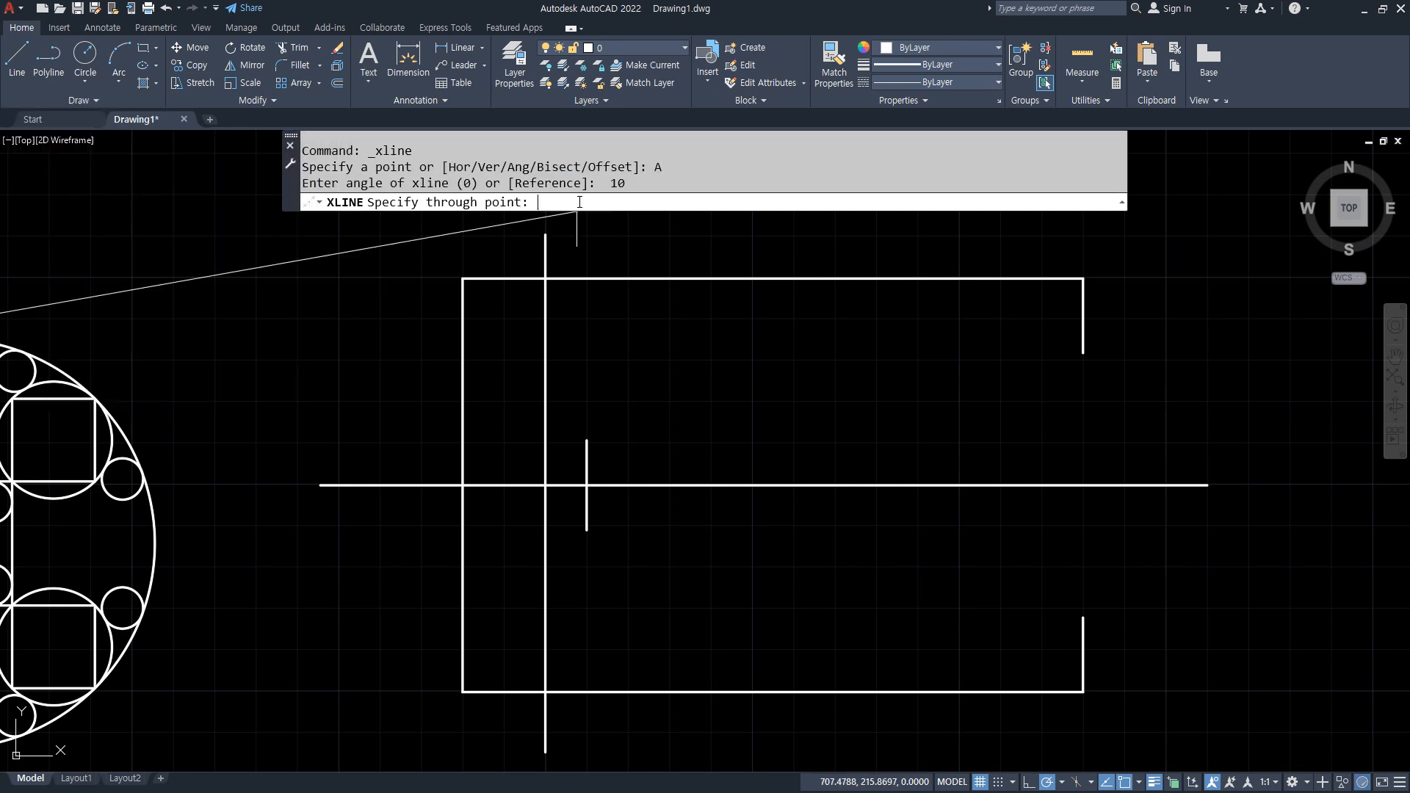
left_click(1083, 353)
key("Return")
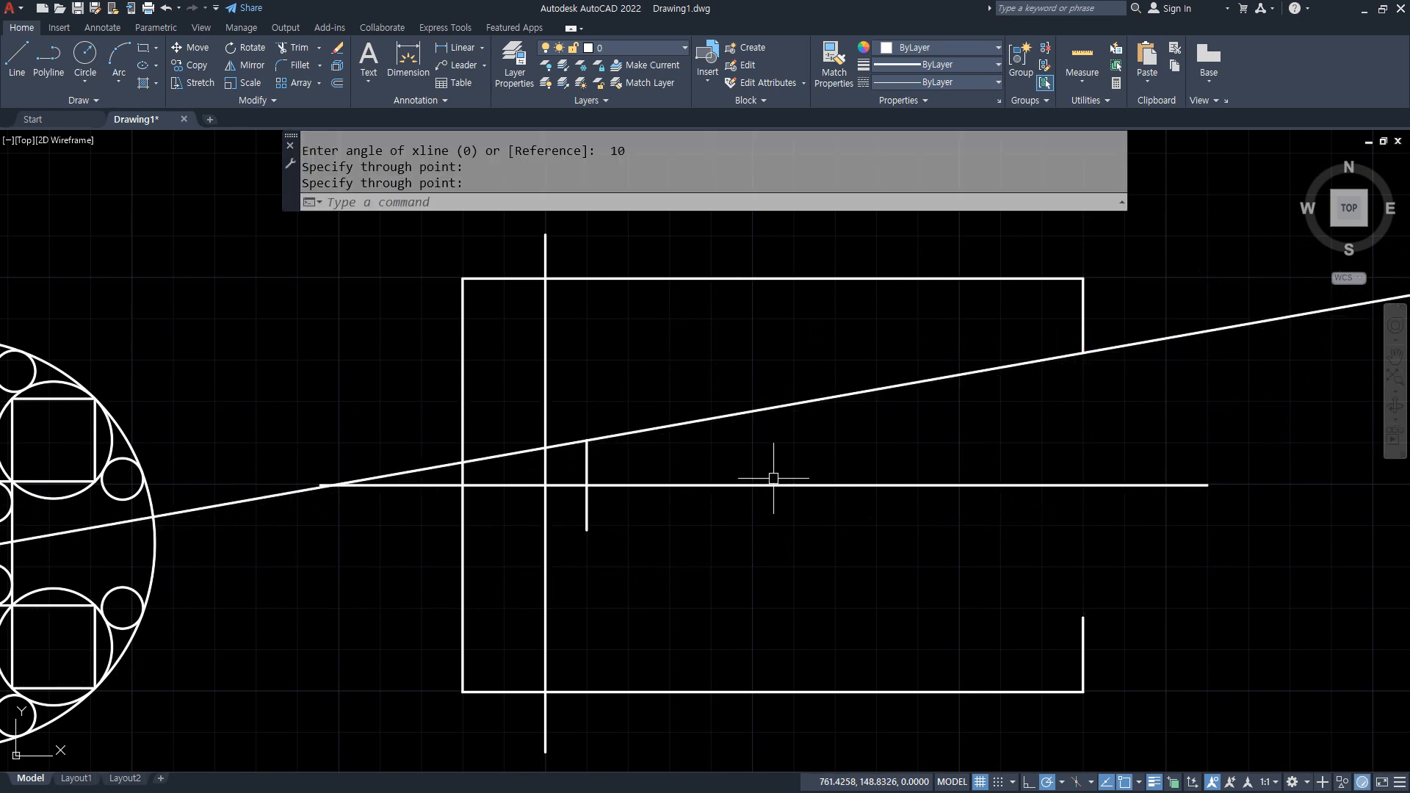
- Draw a construction line at -10° through the upper end of the lower-right edge
key("Return")
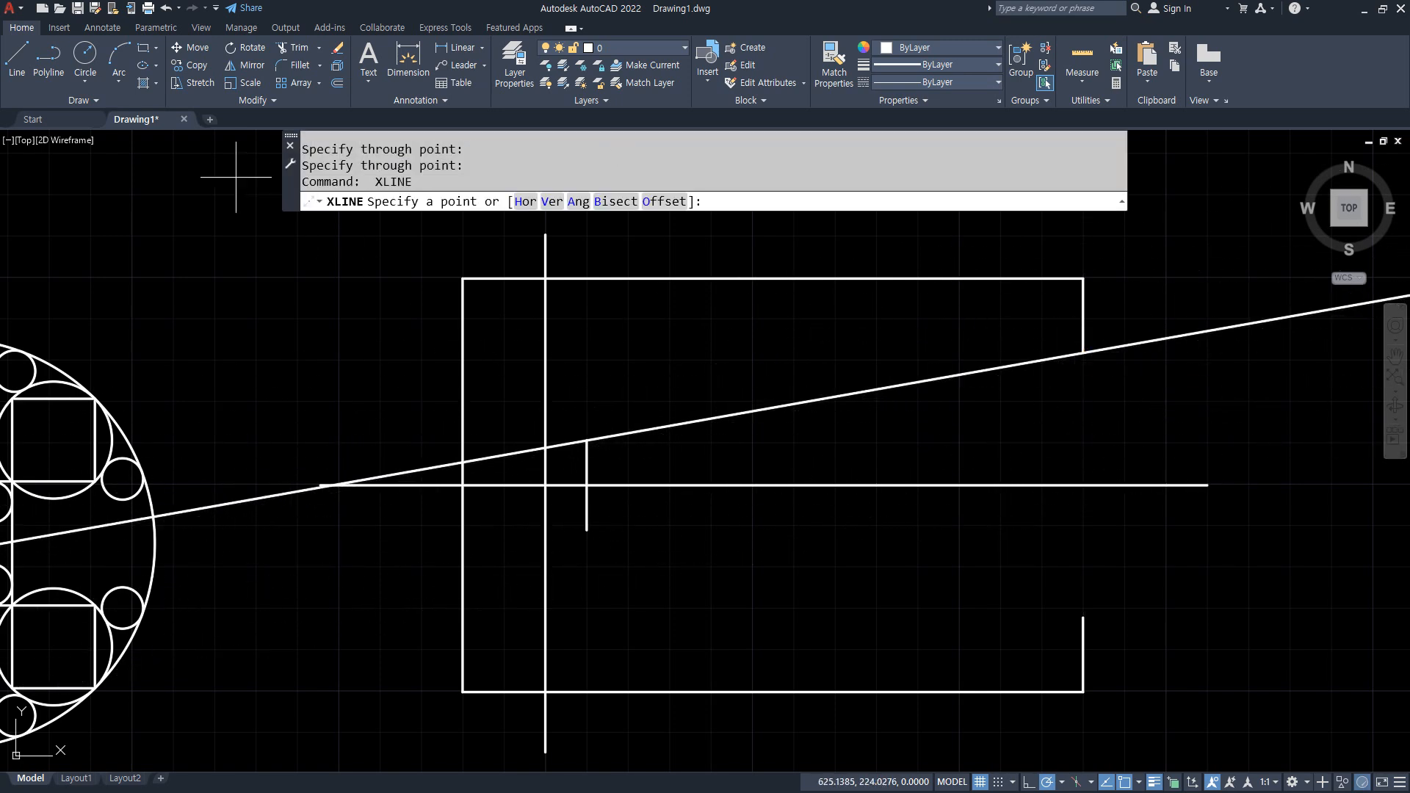
left_click(582, 199)
type("-10")
key("Return")
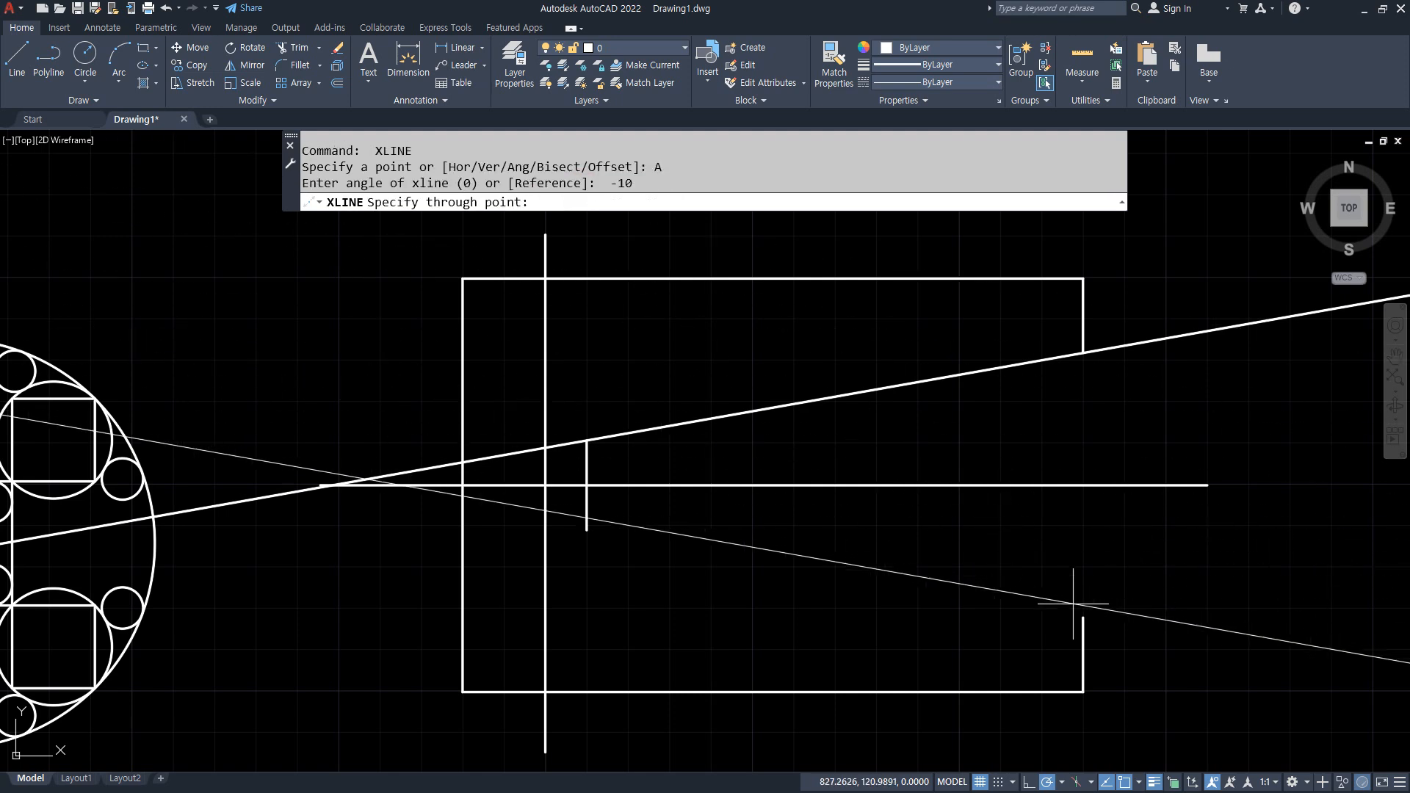
left_click(1083, 617)
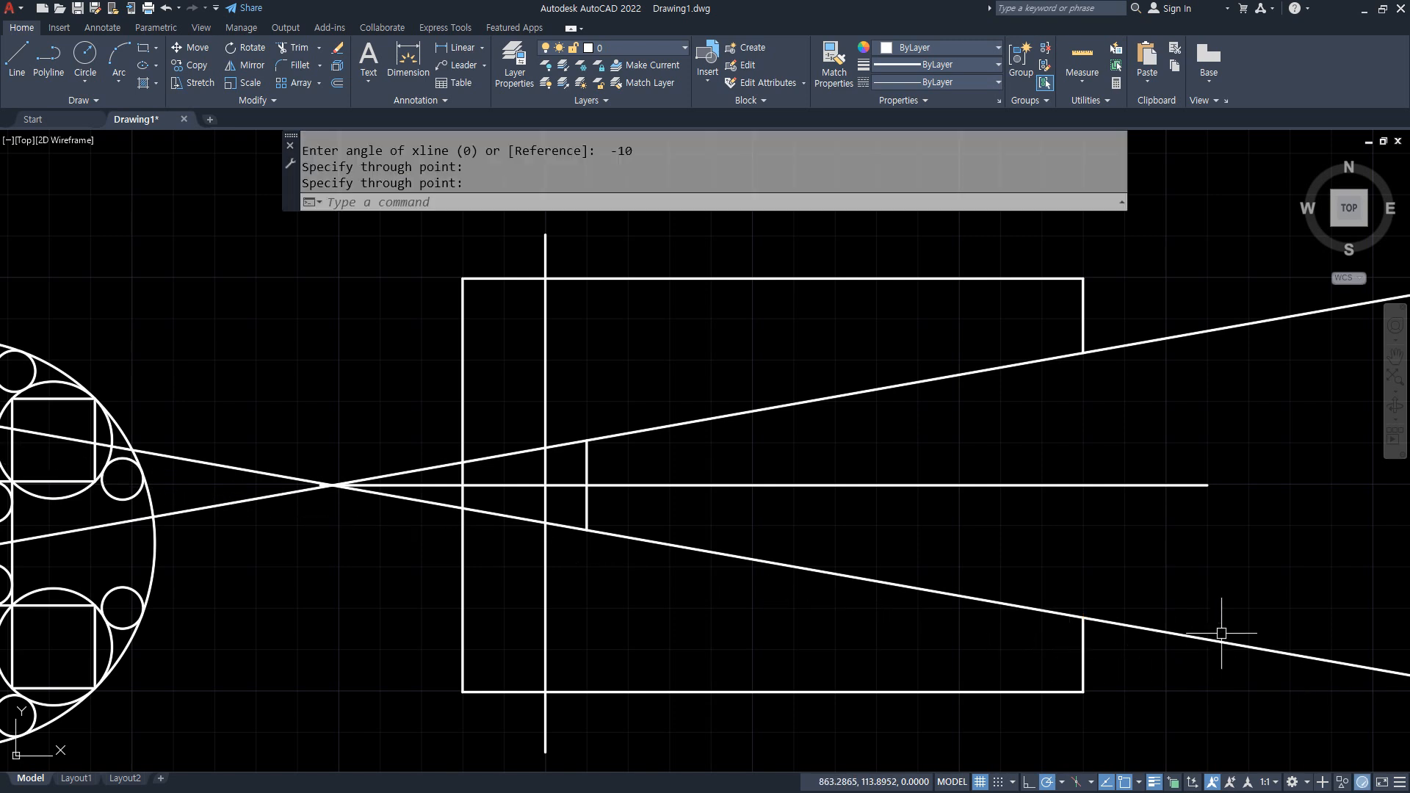
- Trim both construction lines at the outline's left and right edges and erase the leftover pieces outside the figure
type("t")
key("Return")
mouse_move(1243, 654)
left_mouse_down()
mouse_move(1215, 635)
mouse_move(1193, 369)
left_mouse_up()
left_click(1184, 339)
left_click(433, 467)
left_click(417, 502)
key("Return")
left_click(252, 457)
left_click(228, 551)
key("Delete")
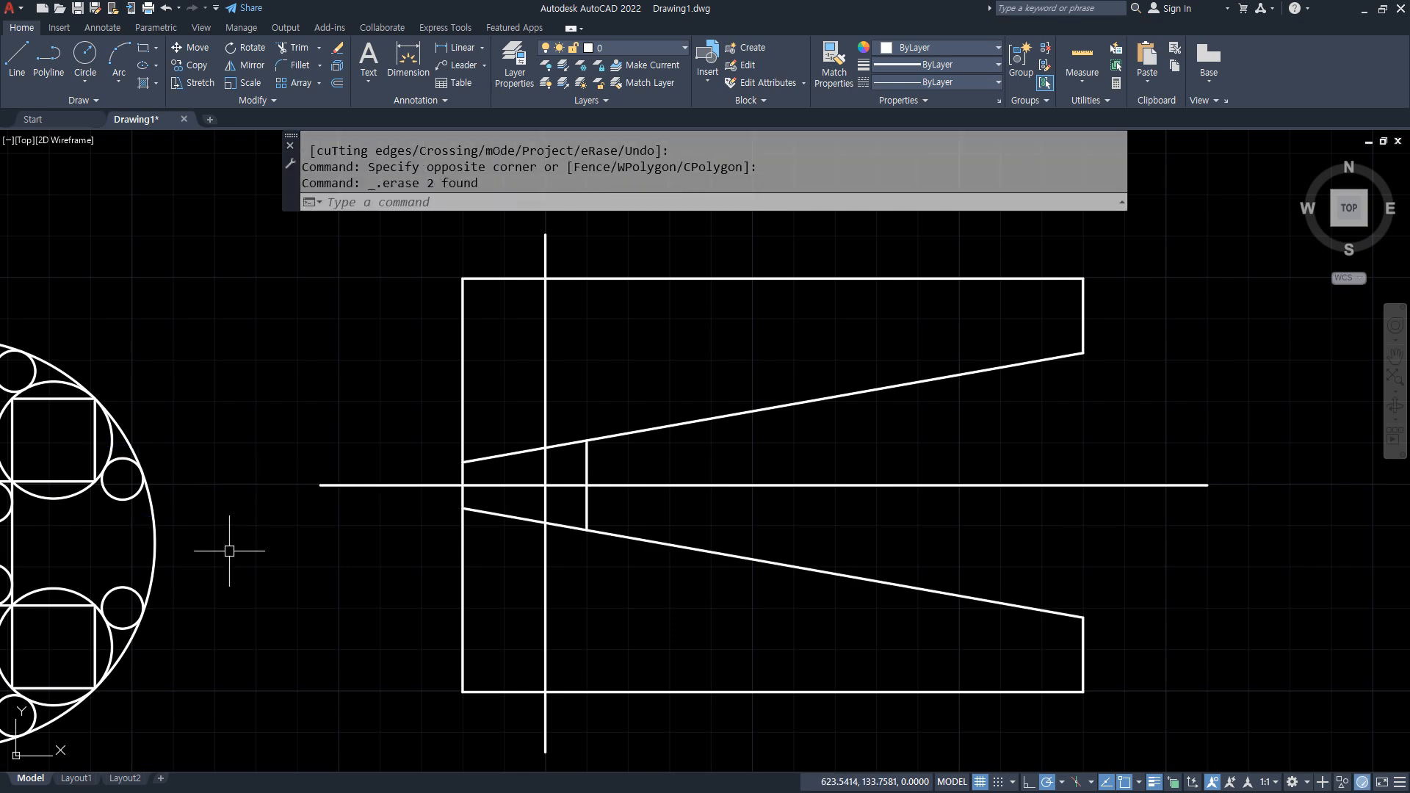
- Trim the slanted lines between the outline's left edge and the short inner vertical line
type("t")
key("Return")
key("Escape")
key("Escape")
type("tr")
key("Return")
left_click(503, 516)
left_click(512, 452)
left_click(566, 442)
left_click(572, 526)
key("Return")
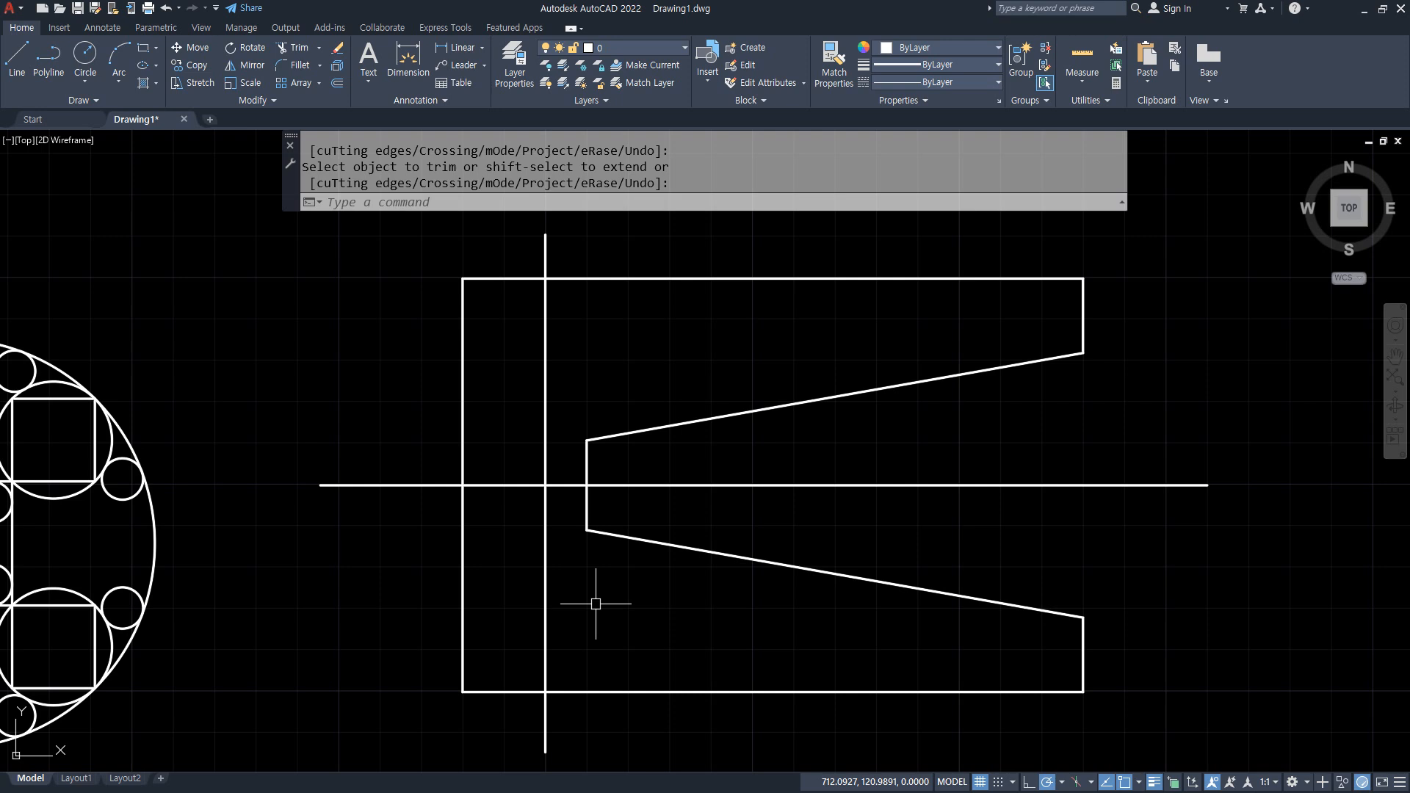
- Undo all the slanted-line, construction-line, trim and offset edits back to the two erased horizontal inner lines
key("ctrl+z")
key("ctrl+z")
key("ctrl+z")
key("ctrl+z")
key("ctrl+z")
key("ctrl+z")
key("ctrl+z")
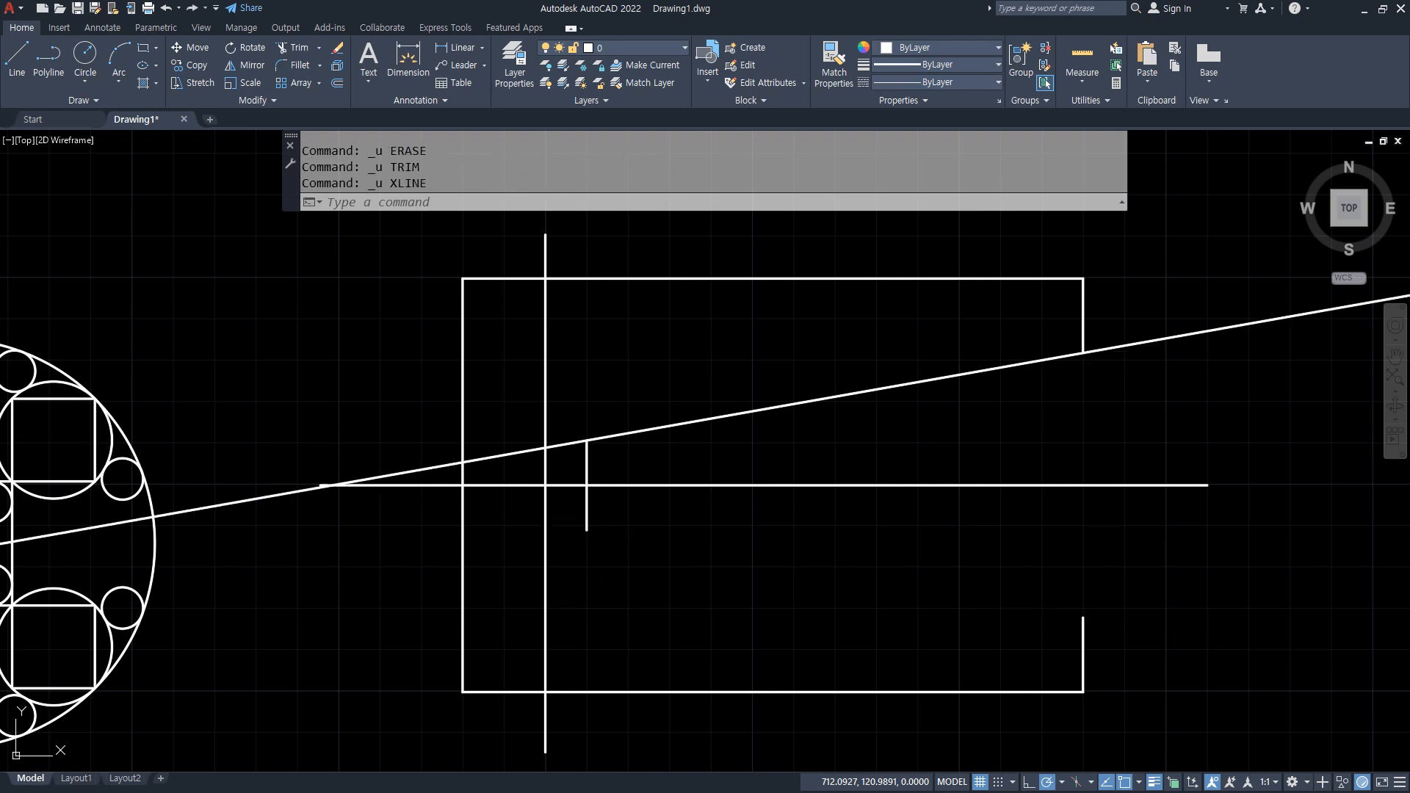
key("ctrl+z")
key("ctrl+z")
key("ctrl+z")
key("ctrl+z")
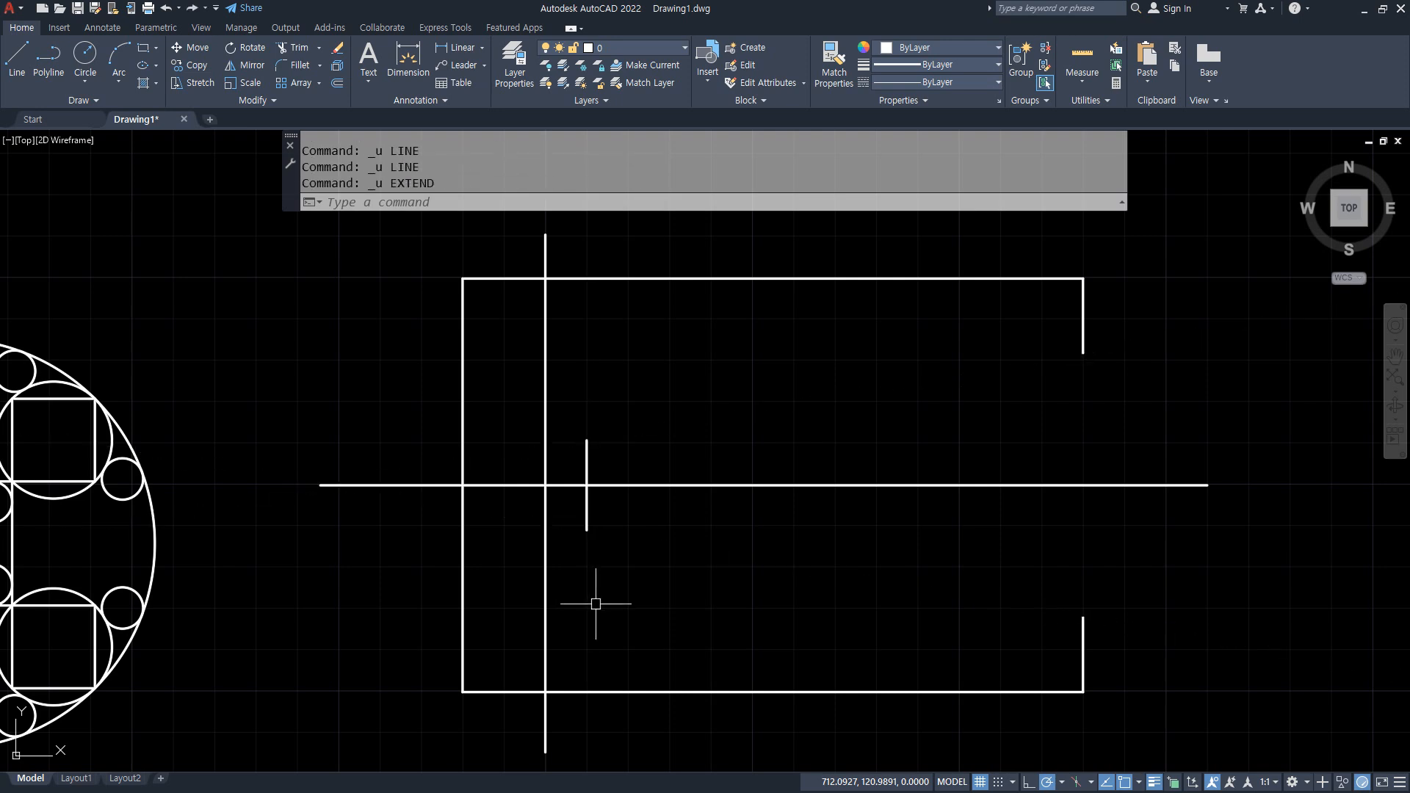
key("ctrl+z")
key("ctrl+z")
key("ctrl+z")
key("ctrl+z")
key("ctrl+z")
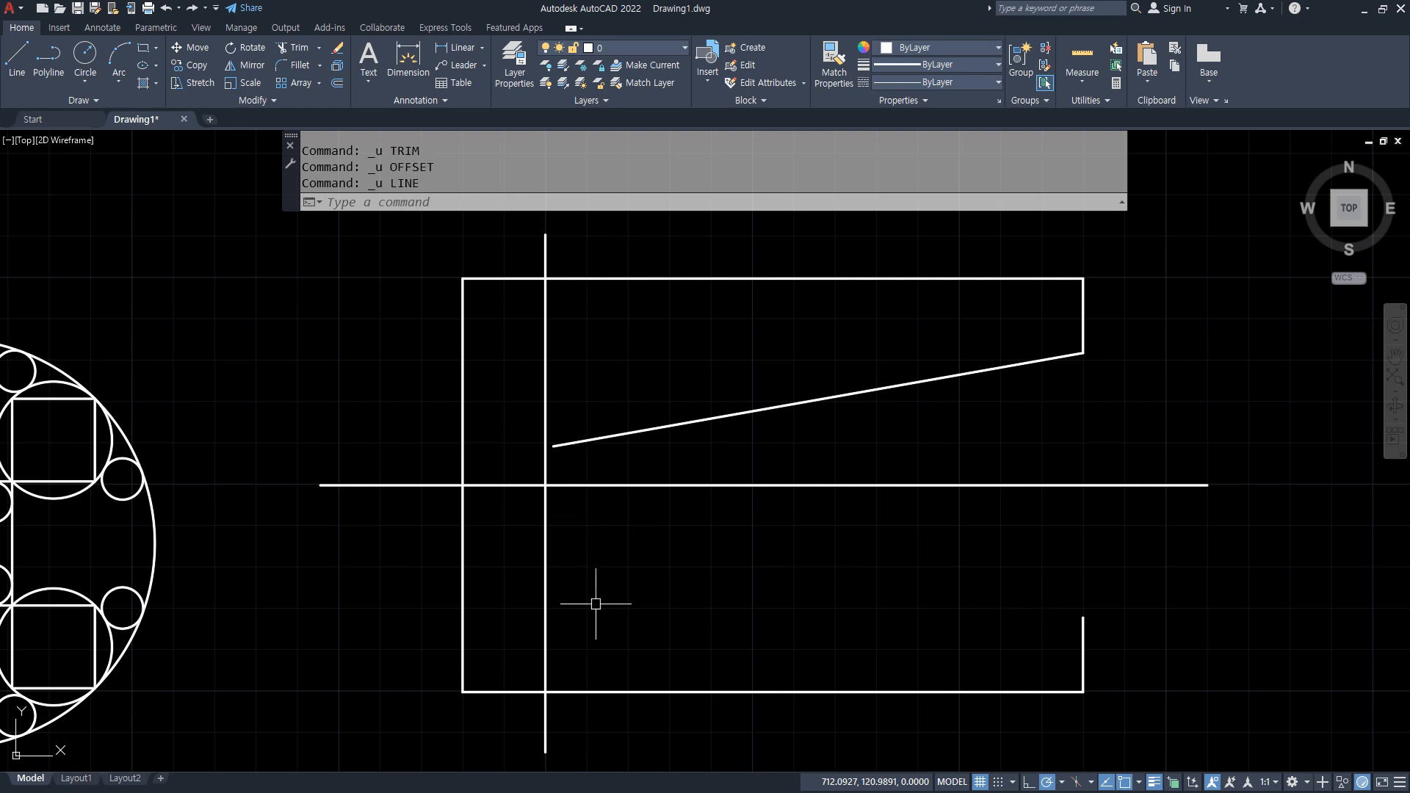
key("ctrl+z")
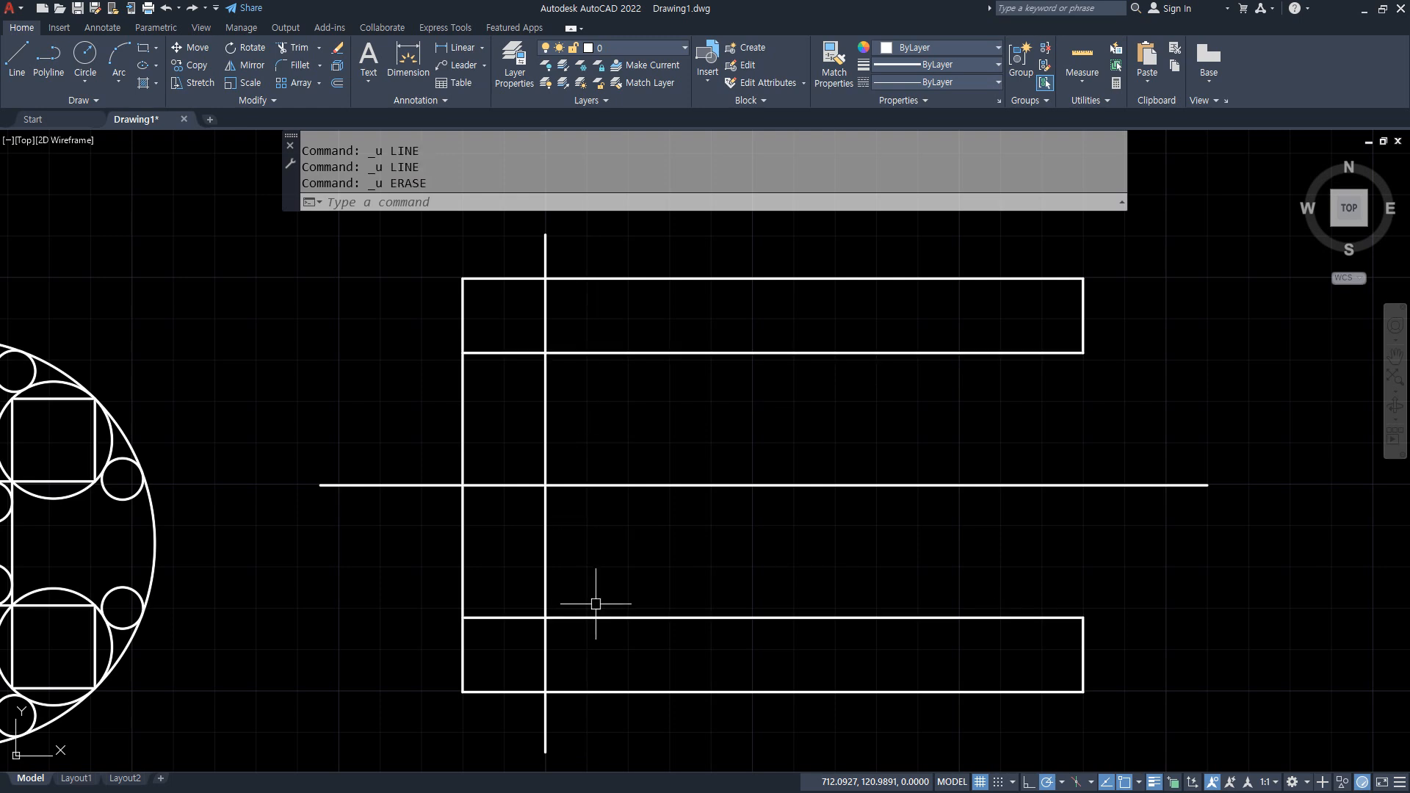
- Offset the long vertical centre line 10 to the right
type("o")
key("Return")
type("10")
key("Return")
left_click(545, 462)
left_click(610, 456)
mouse_move(945, 354)
left_mouse_down()
mouse_move(804, 354)
mouse_move(759, 389)
mouse_move(788, 455)
mouse_move(767, 479)
left_mouse_up()
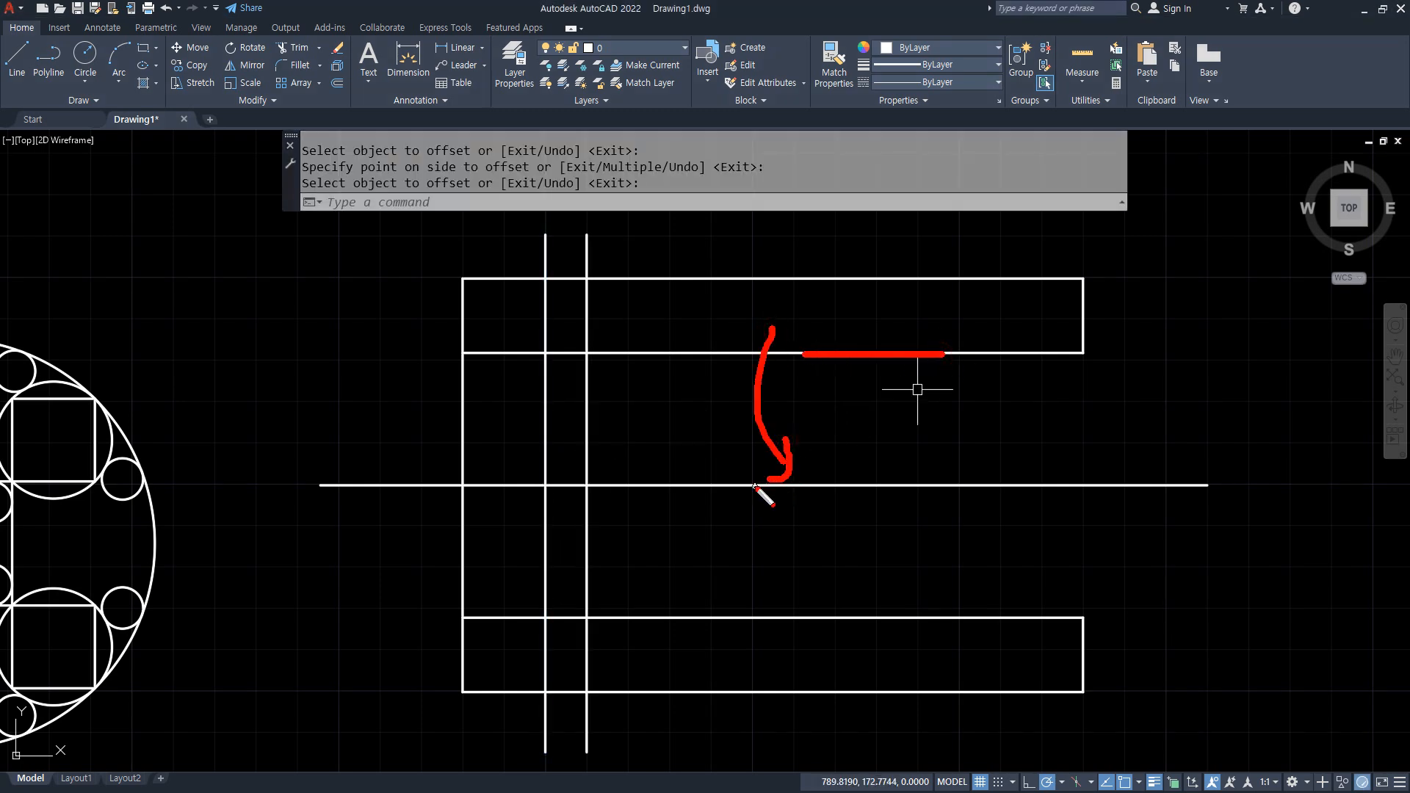
- Rotate the upper inner horizontal line 10° about its right end
type("ro")
key("Return")
left_click(872, 356)
key("Return")
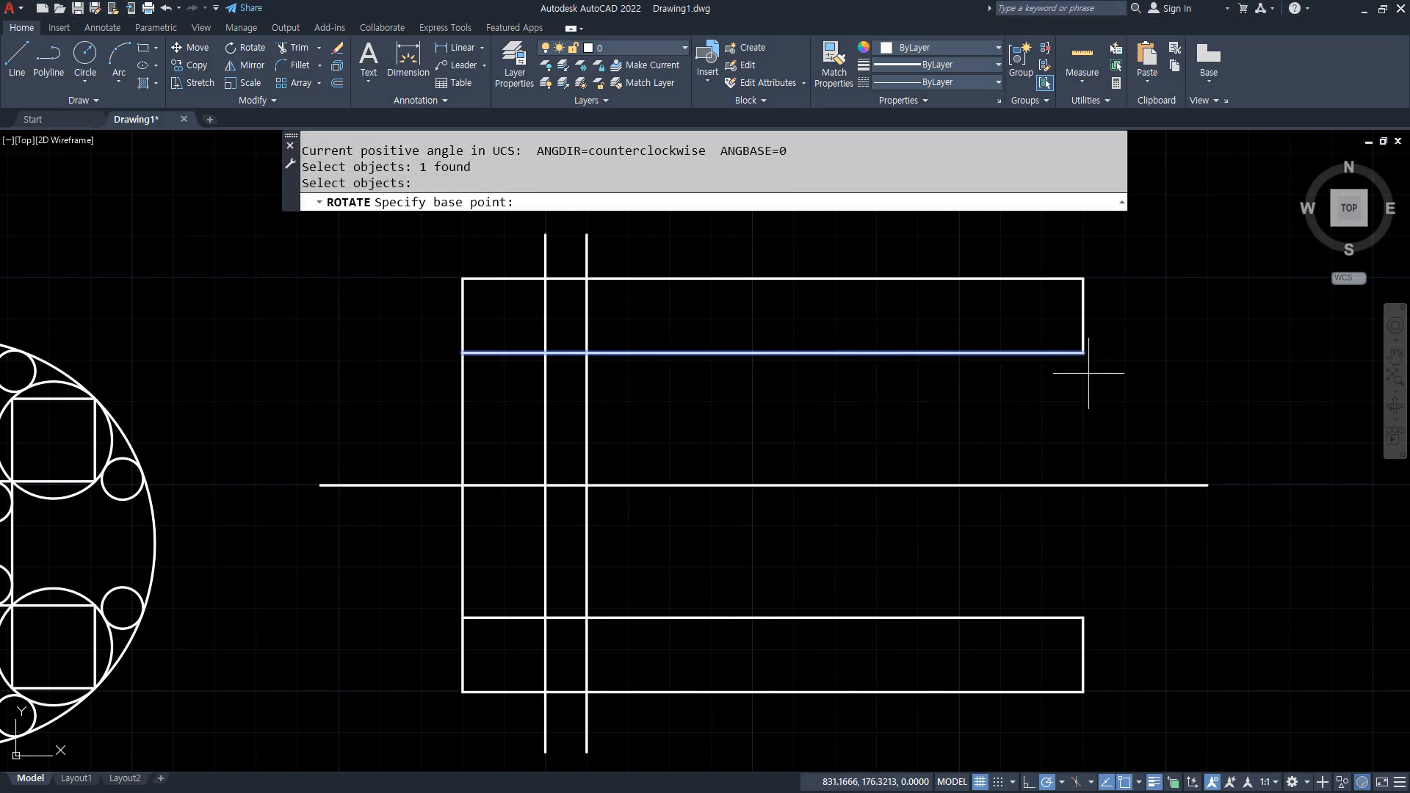
left_click(1084, 353)
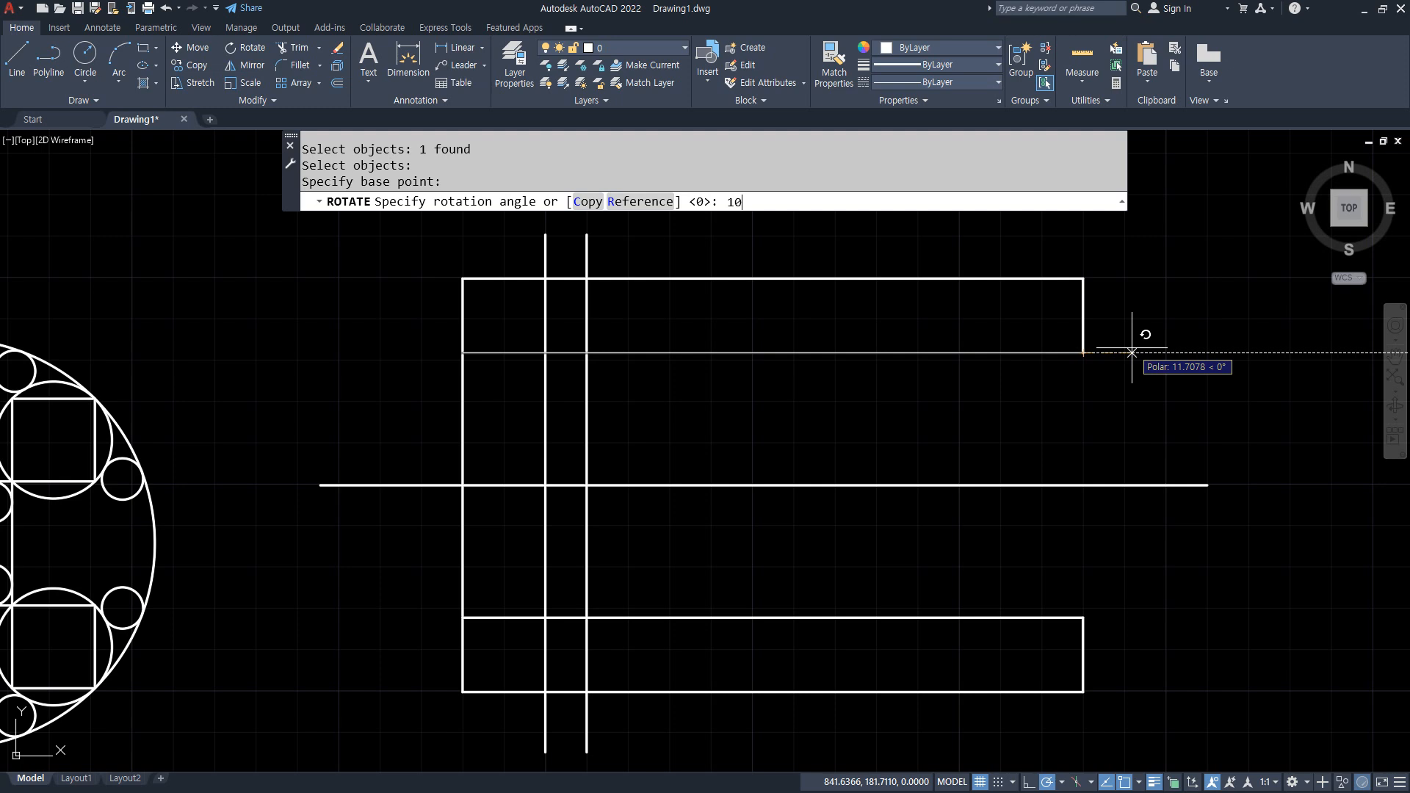
type("10")
key("Return")
- Rotate the lower inner horizontal line -10° about its right end
key("Return")
left_click(931, 617)
key("Return")
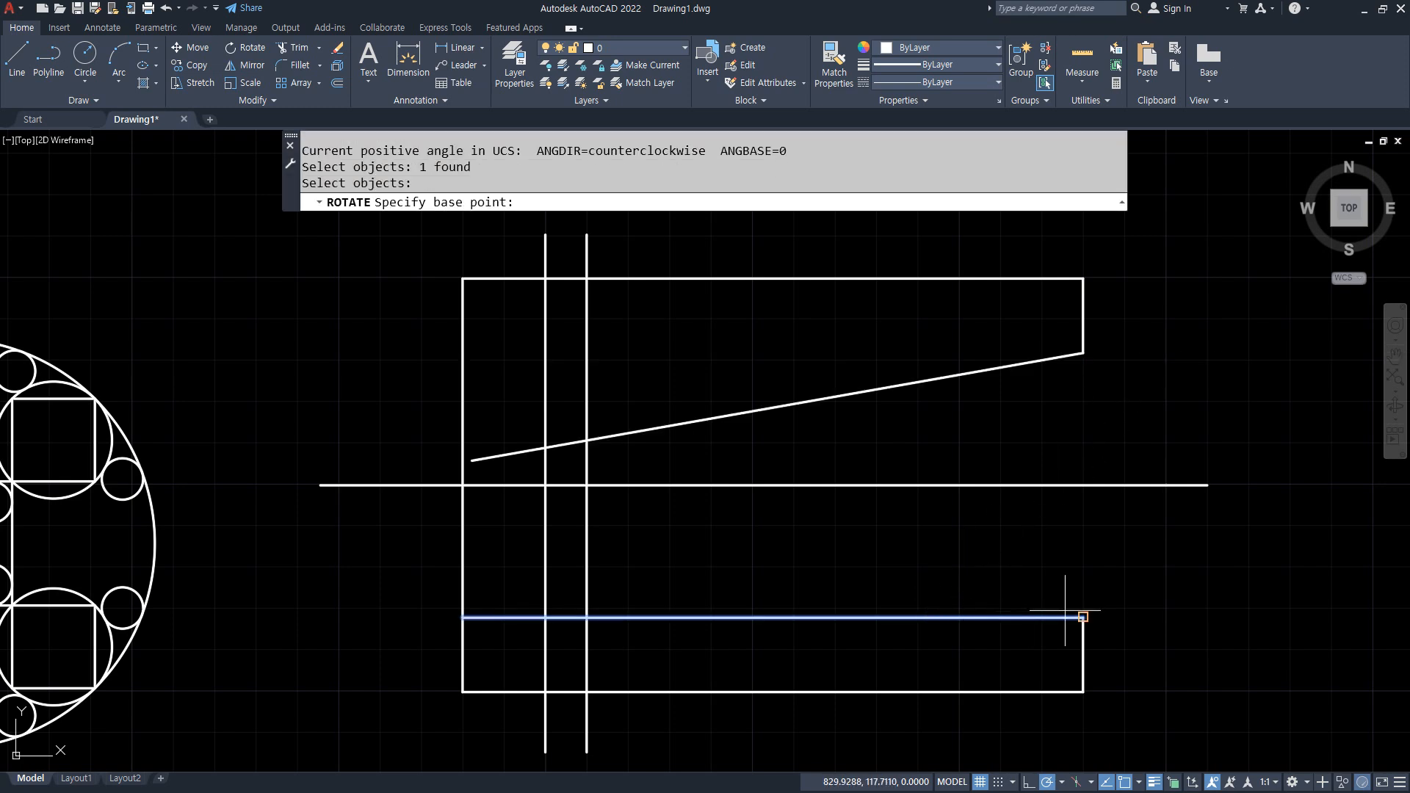
left_click(1065, 610)
type("-10")
key("Return")
- Fillet the offset vertical line with the lower and upper slanted lines into sharp corners
type("f")
key("Return")
left_click(608, 534)
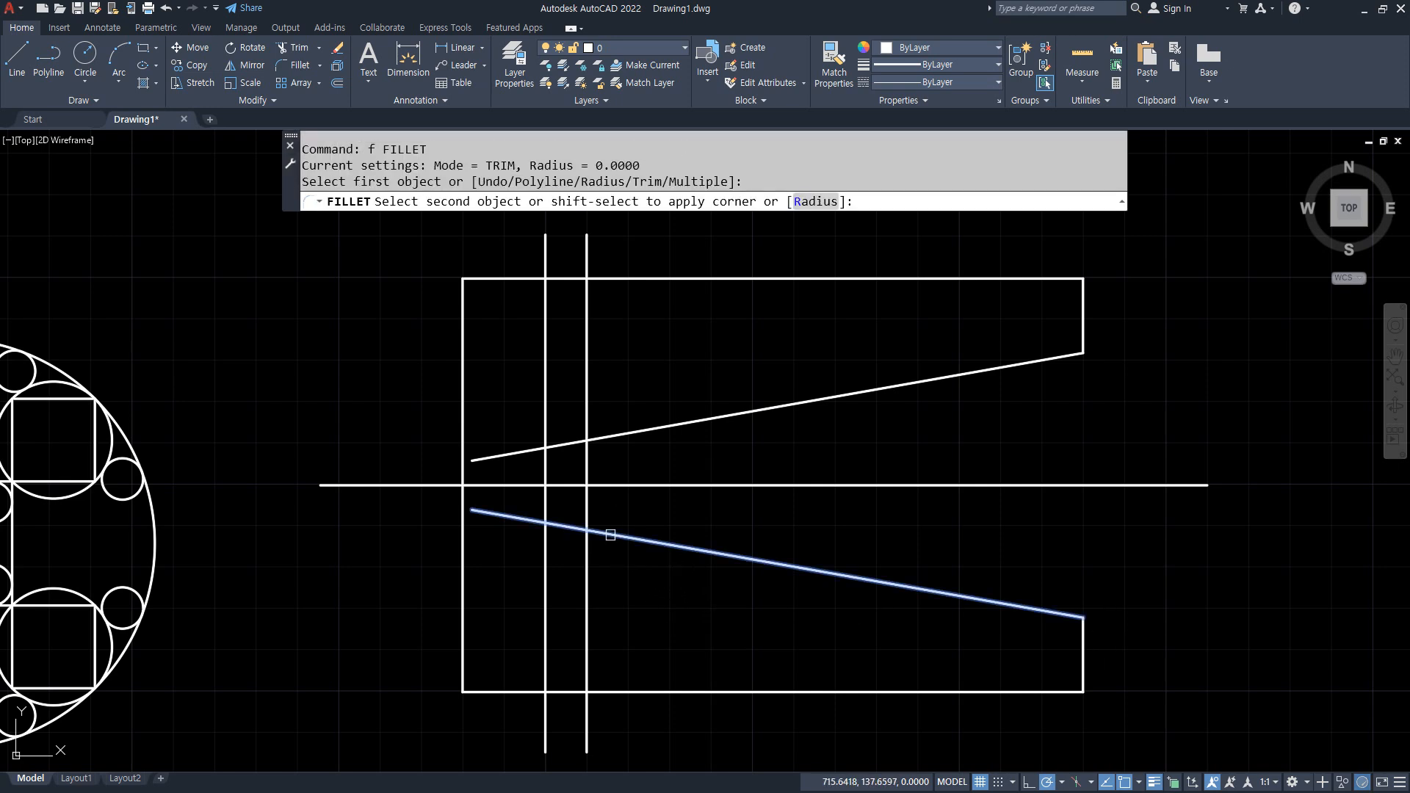
left_click(585, 503)
key("Return")
left_click(586, 459)
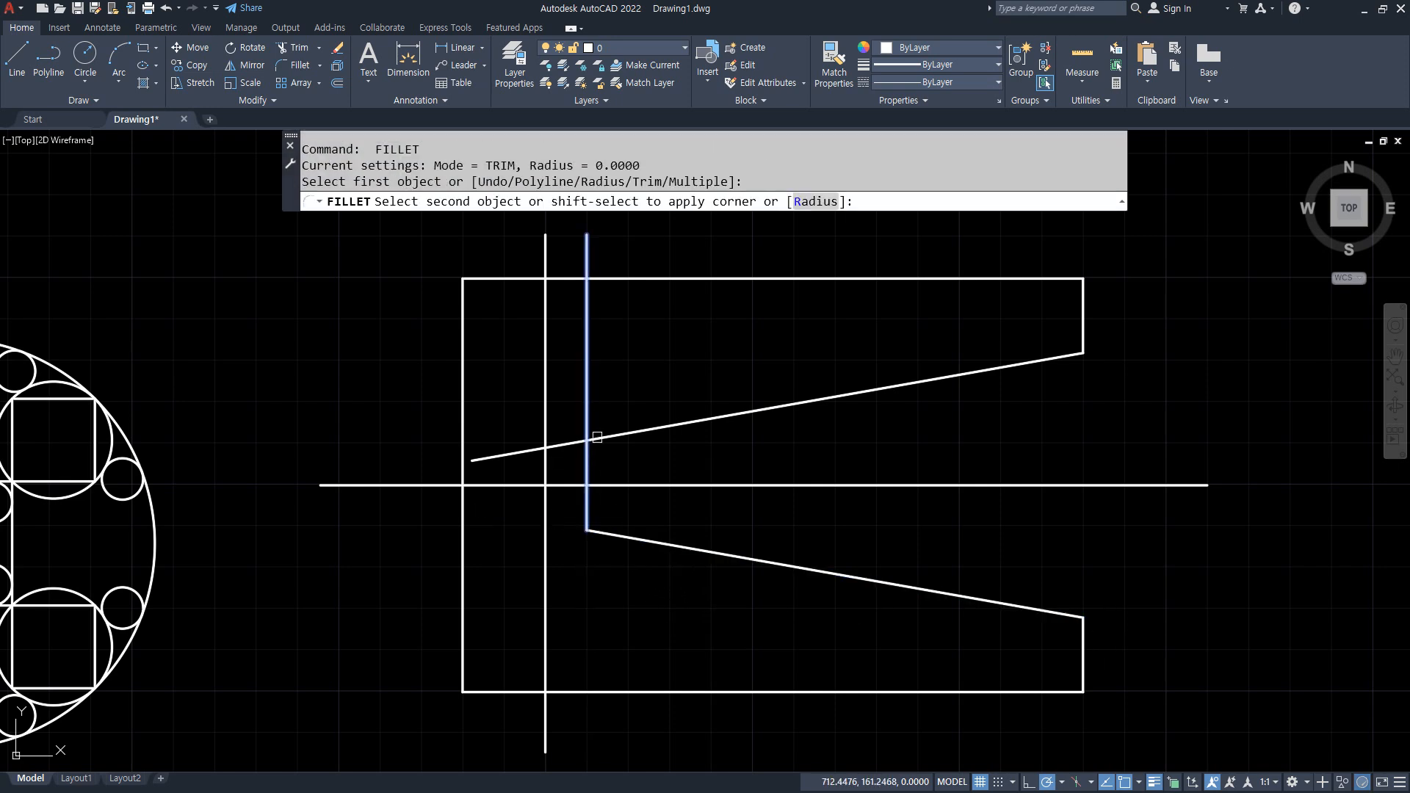
left_click(608, 435)
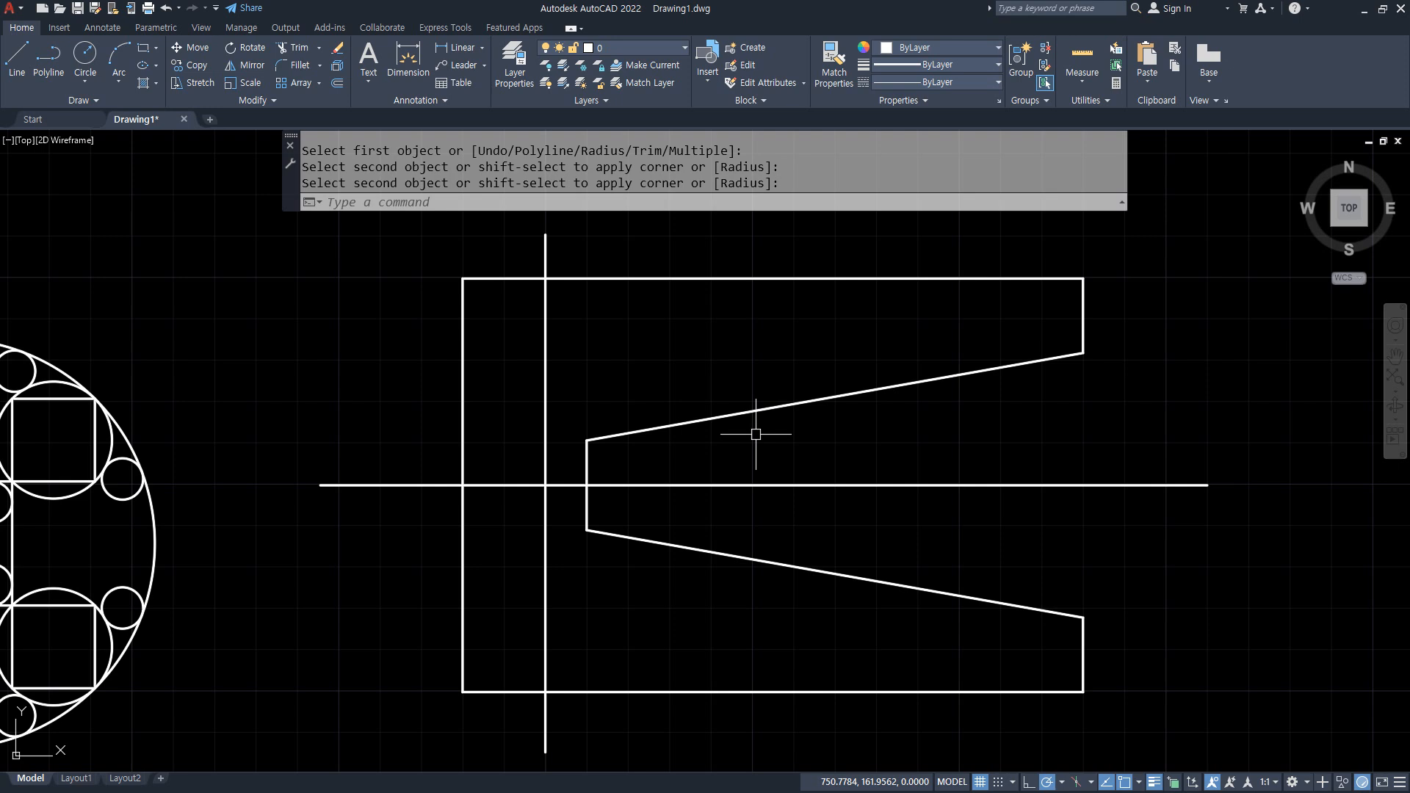
- Draw a circle of radius 10 centred where the horizontal and vertical centre lines intersect
left_click(544, 479)
type("c")
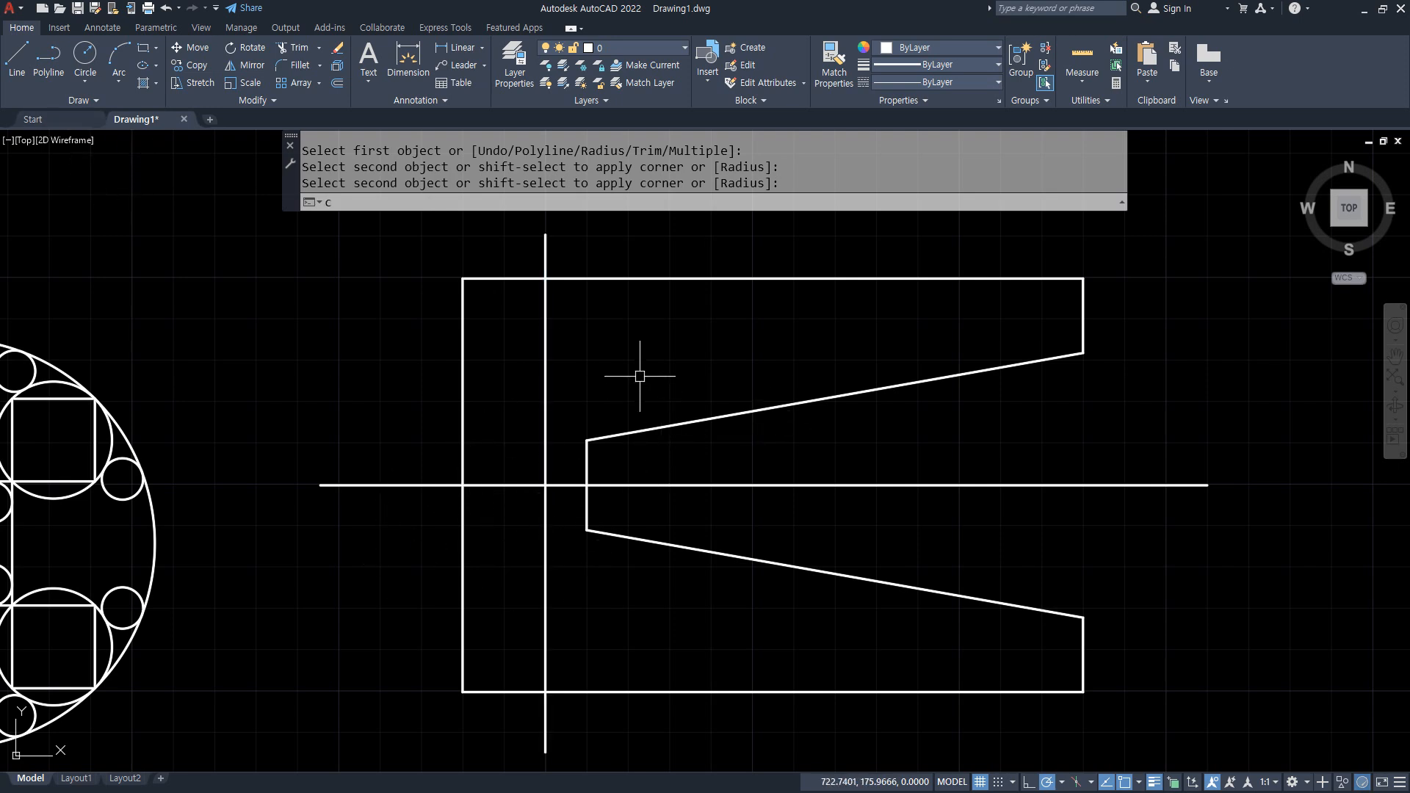
key("Return")
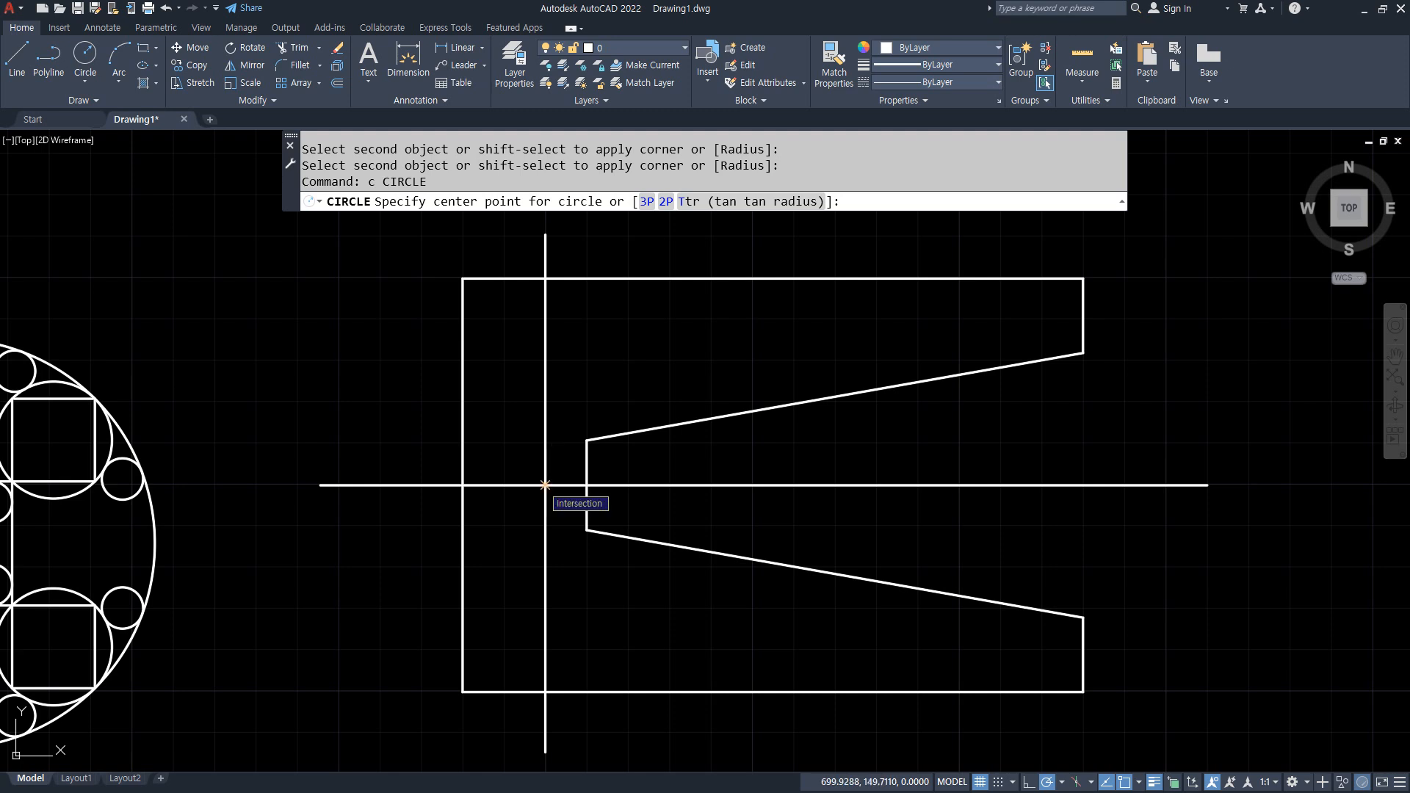
left_click(545, 484)
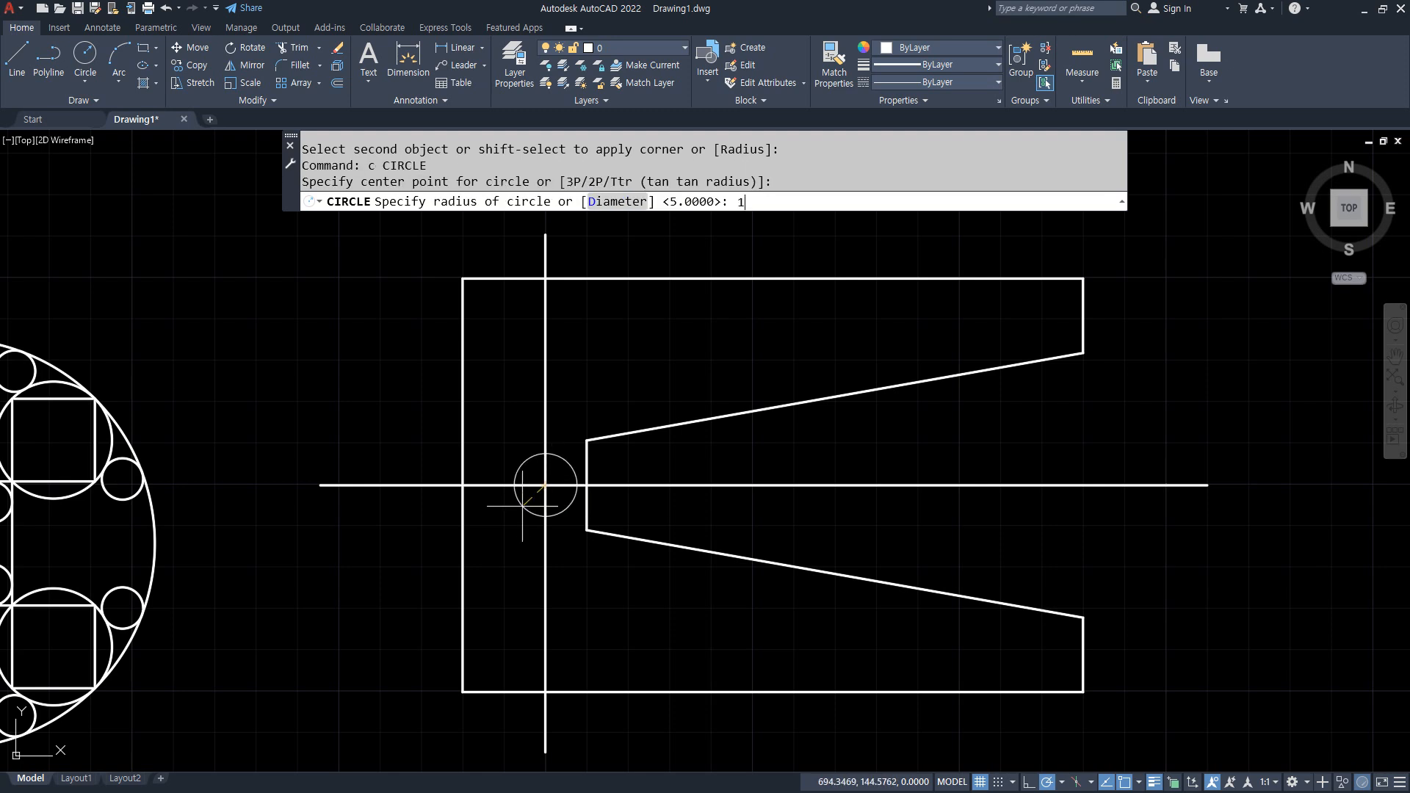
key("Return")
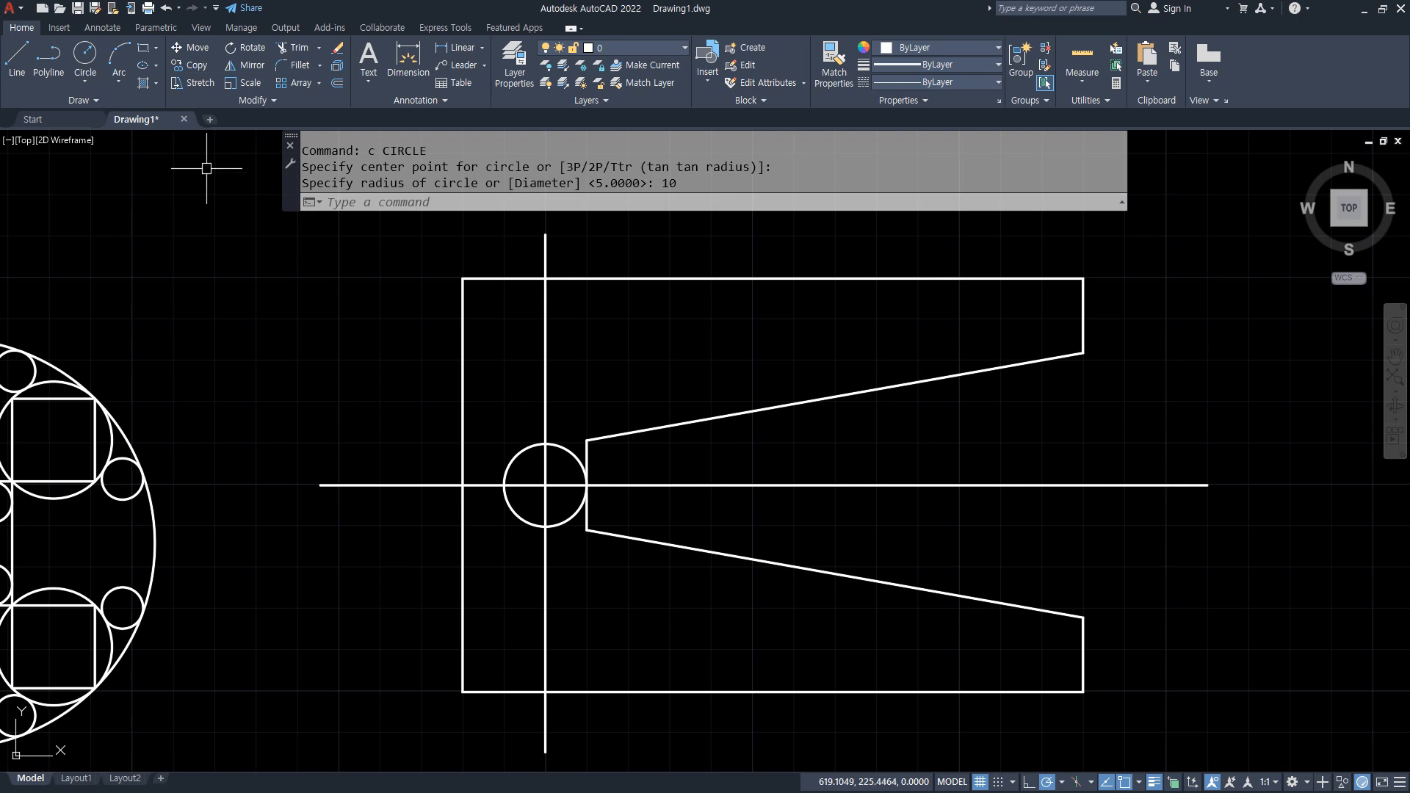
- Draw a Tan, Tan, Tan circle touching the radius 10 circle, the outline's left edge and its upper edge
left_click(85, 81)
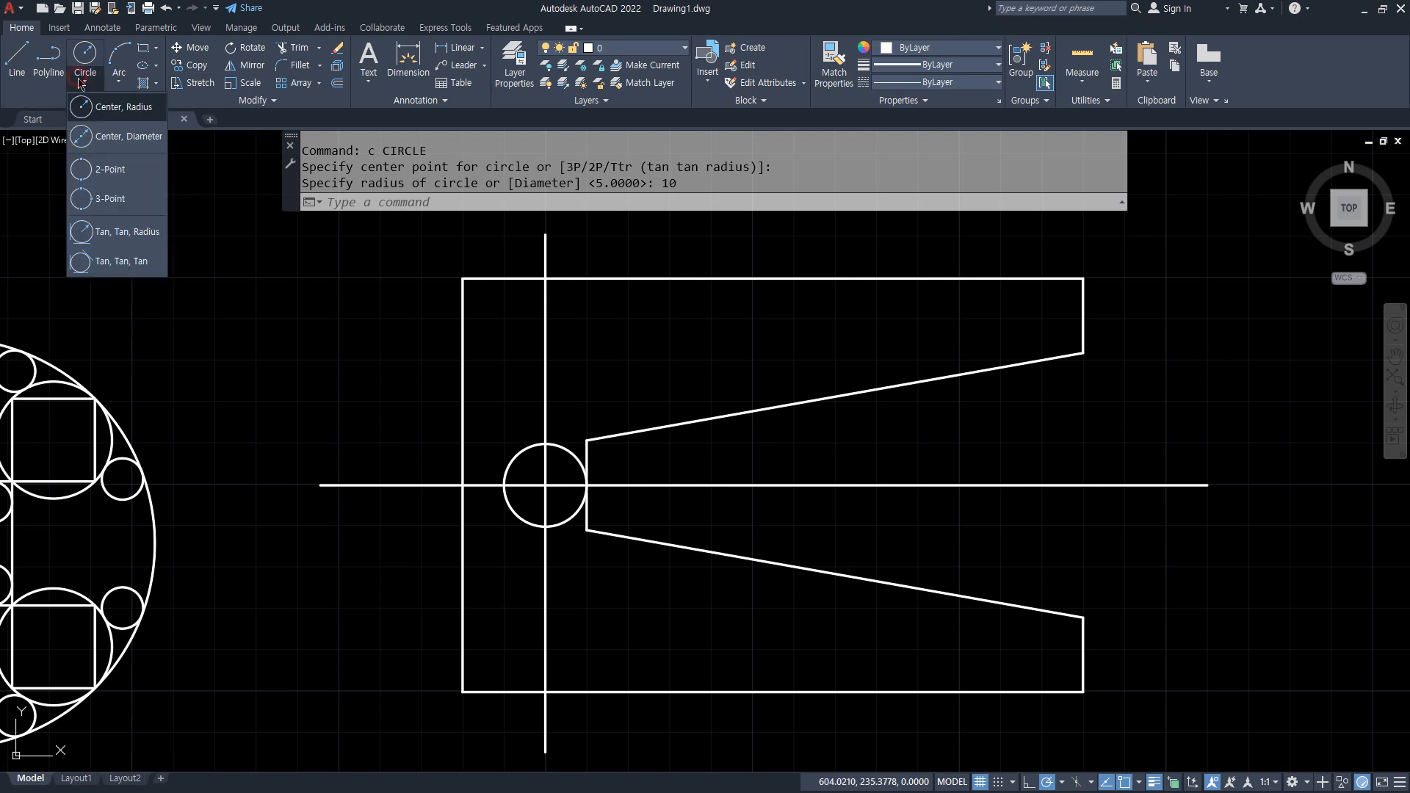
left_click(118, 262)
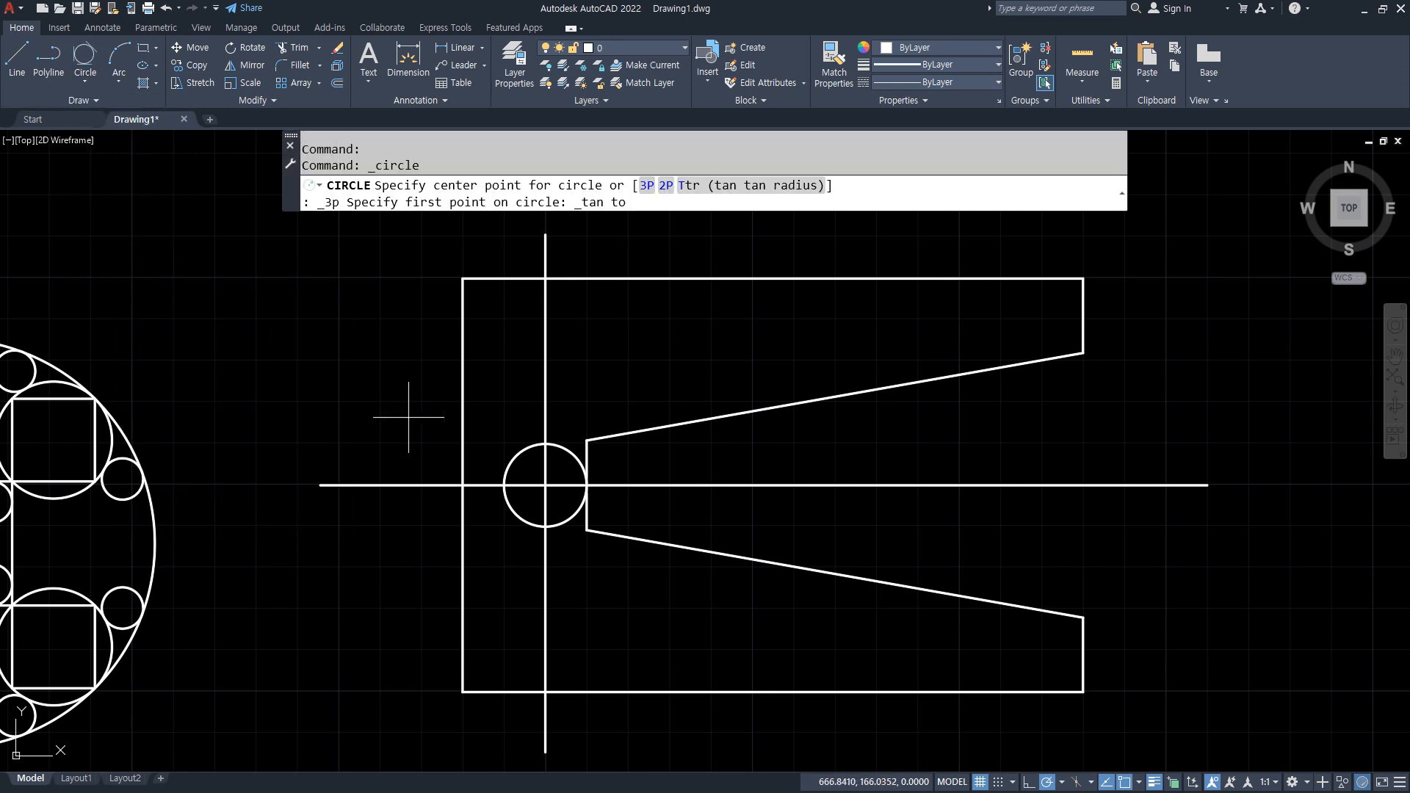
left_click(529, 445)
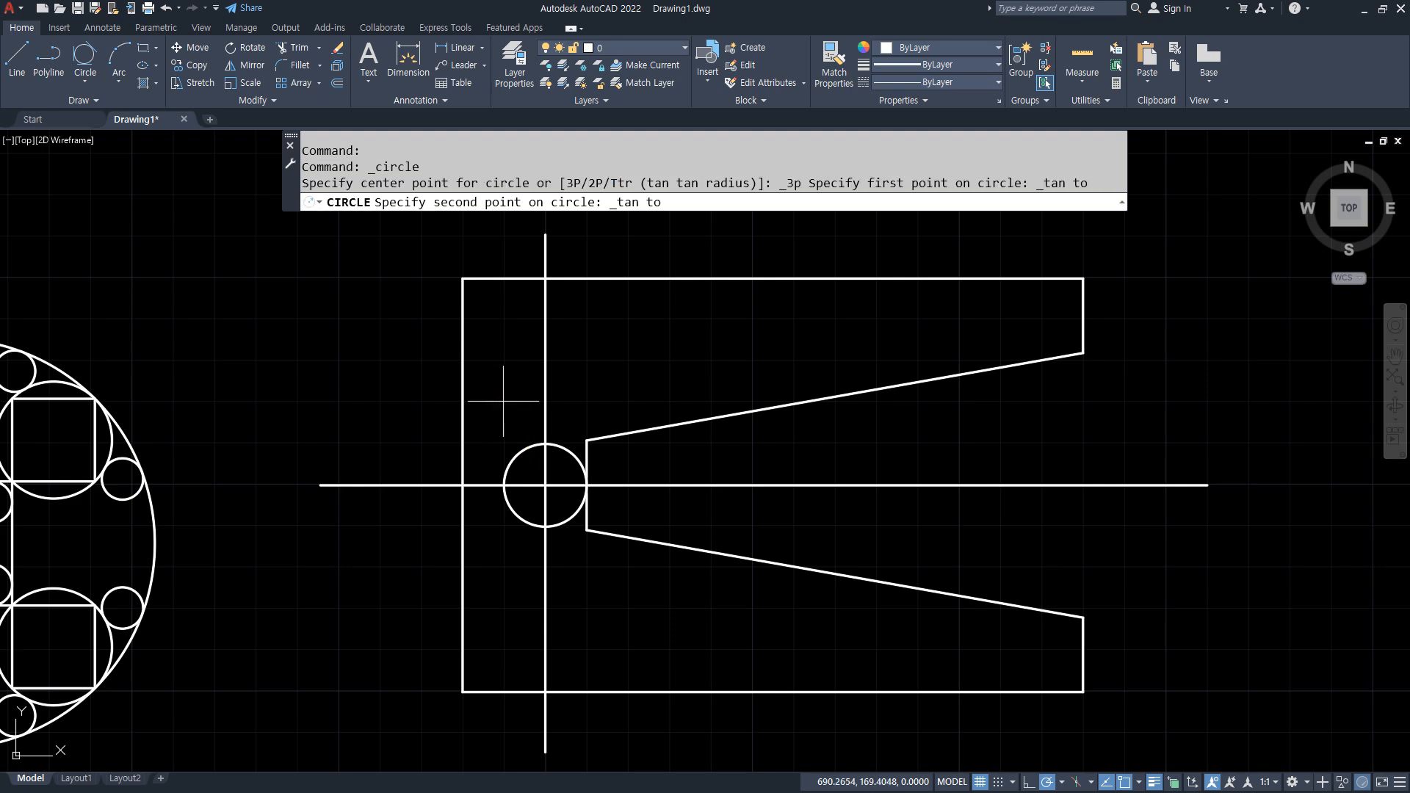
left_click(463, 361)
left_click(569, 279)
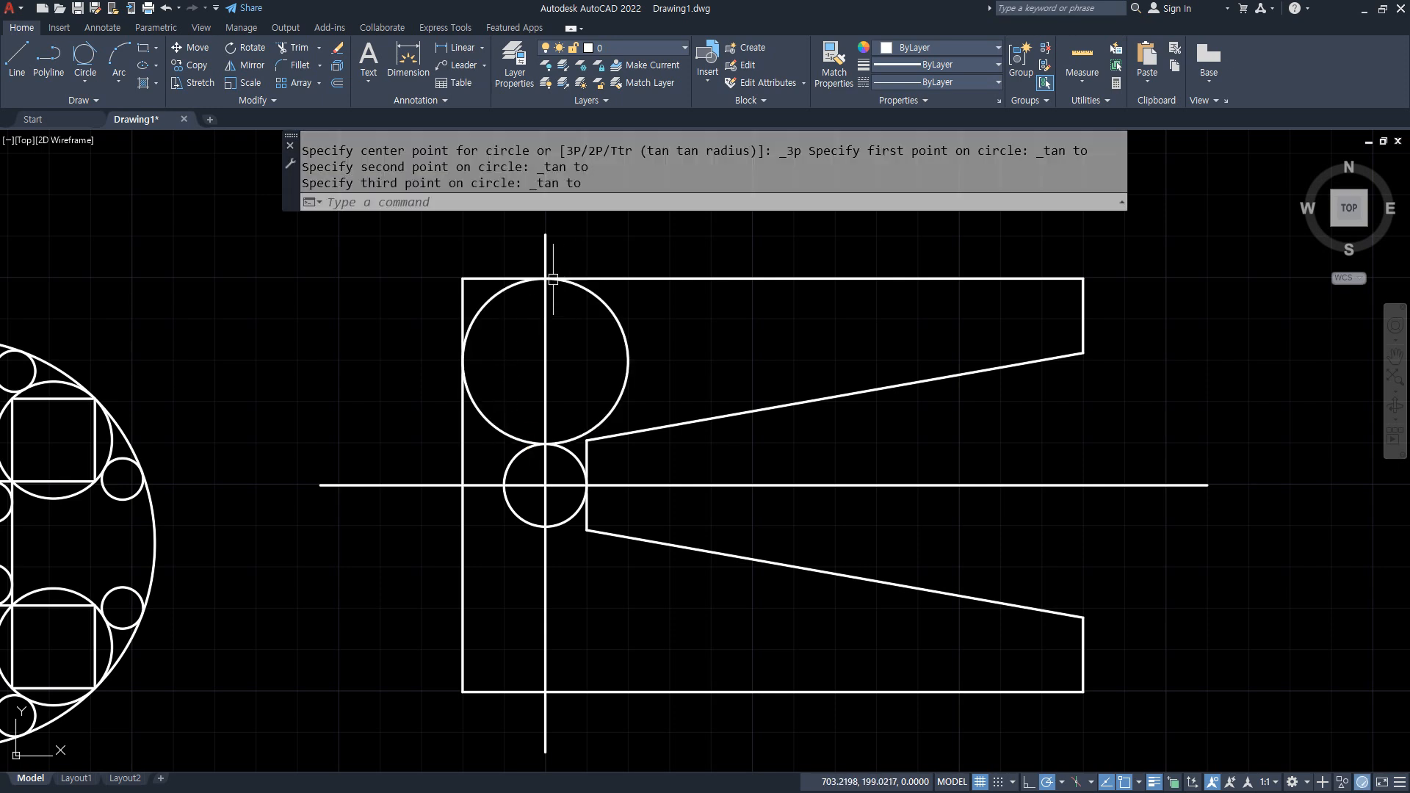
- Draw a second three-tangent circle touching the upper slanted line, the large corner circle and the upper edge
left_click(88, 59)
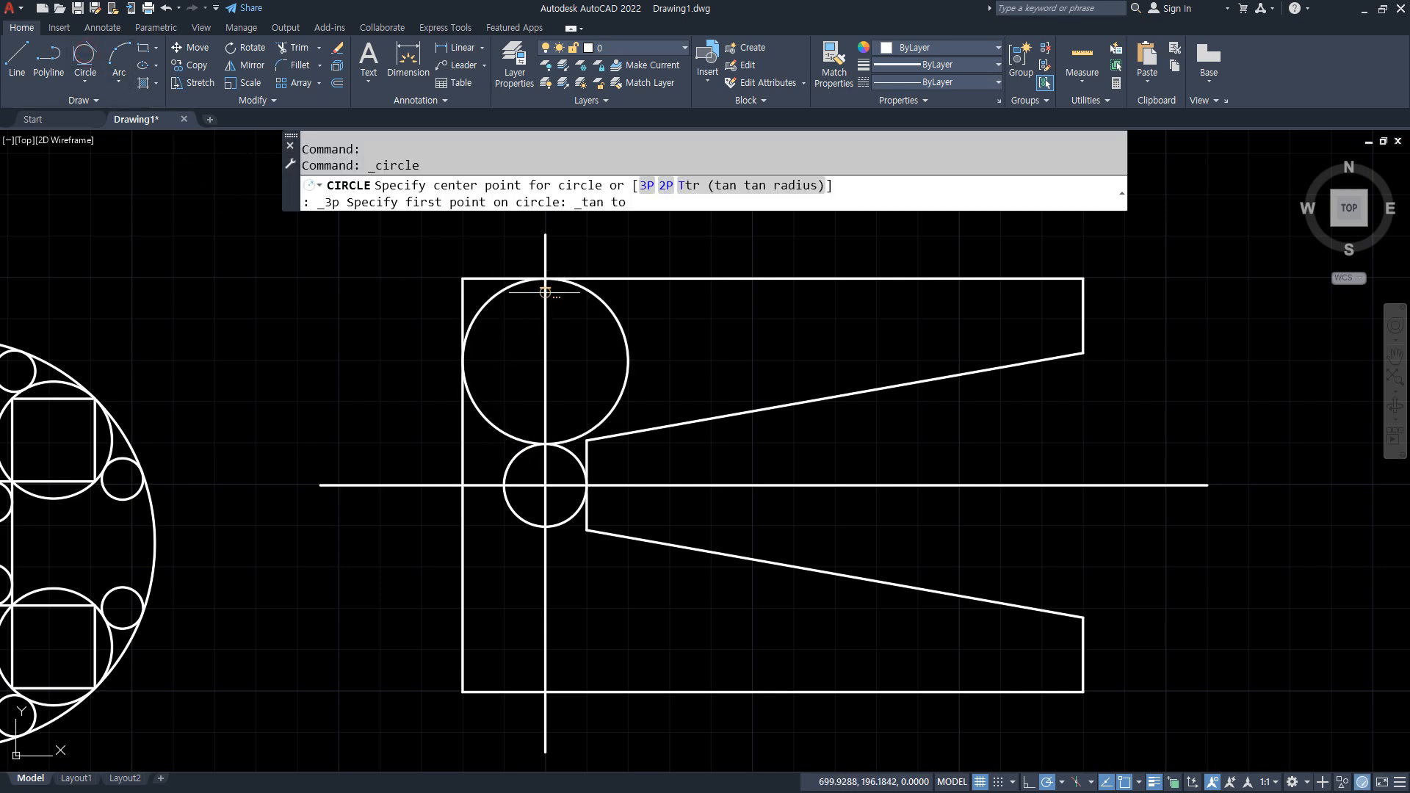
left_click(672, 426)
left_click(635, 356)
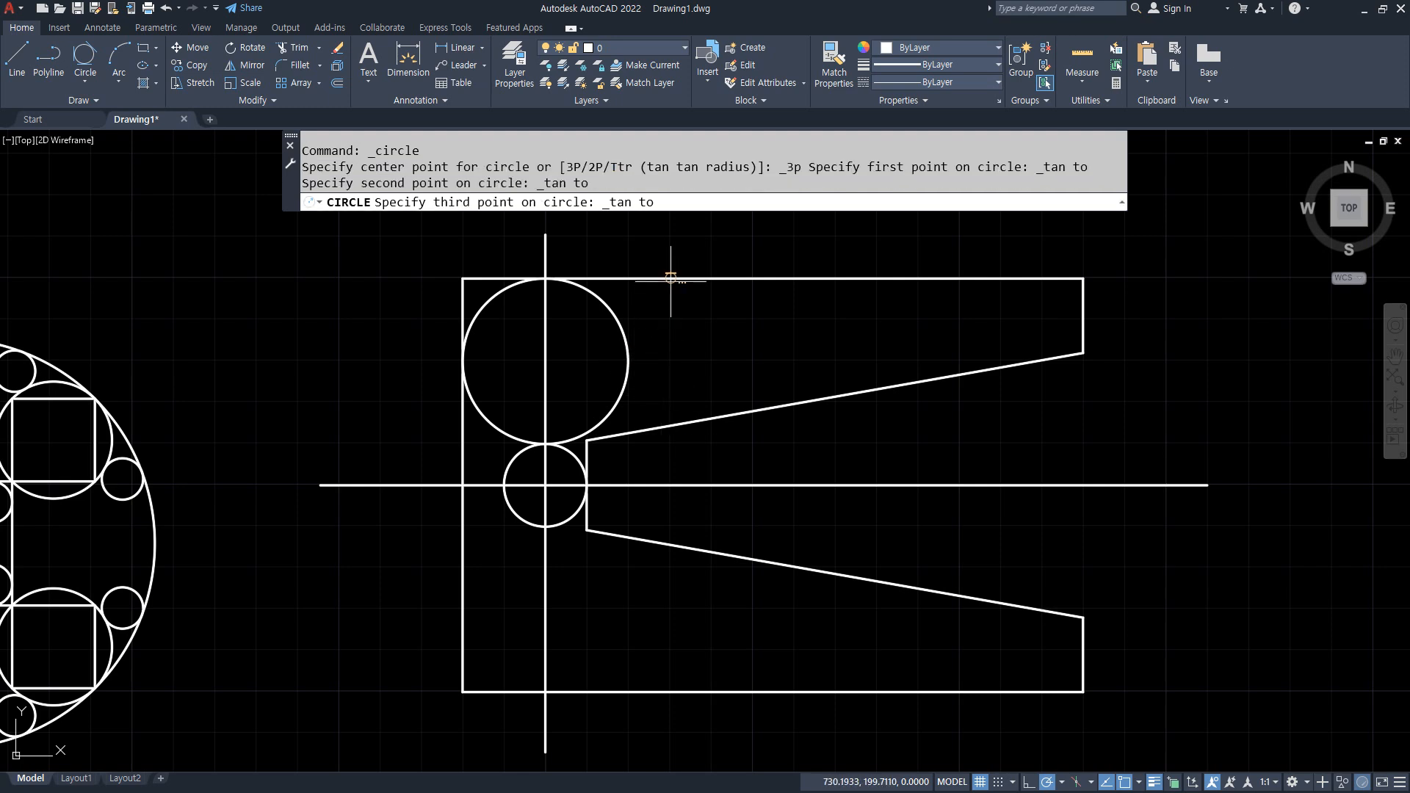
left_click(670, 278)
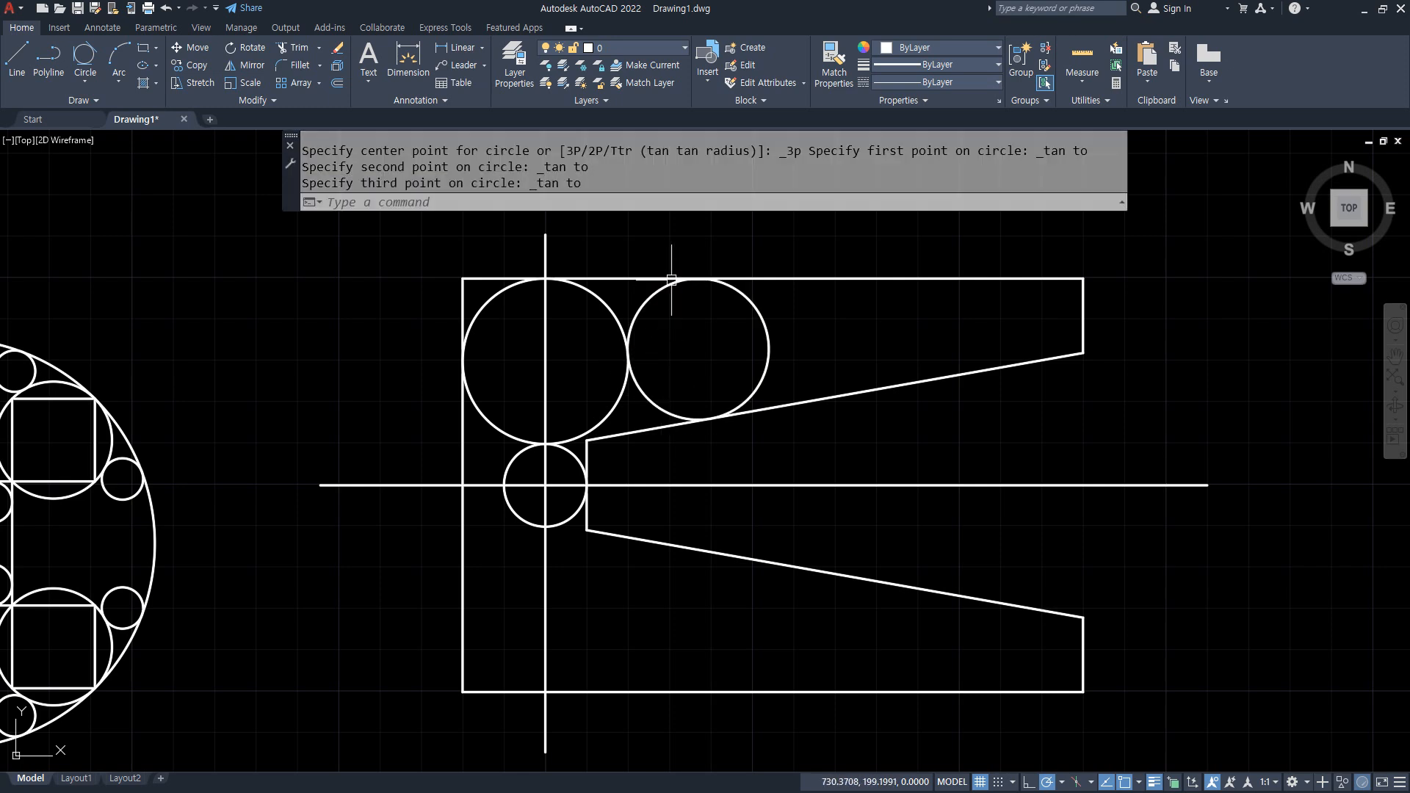
- Draw a third three-tangent circle touching the upper slanted line, the second circle in the row and the upper edge
left_click(92, 61)
left_click(834, 396)
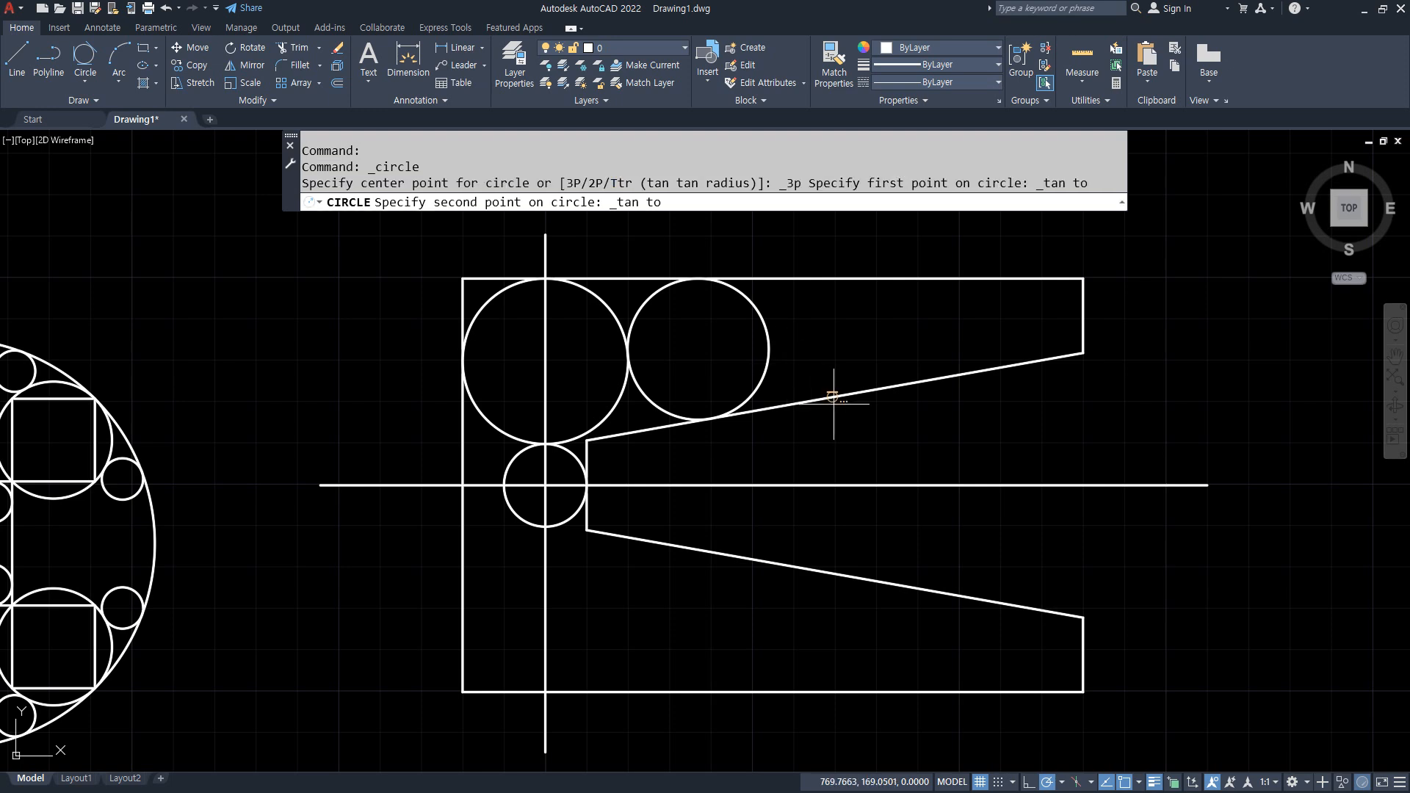
left_click(770, 342)
left_click(805, 279)
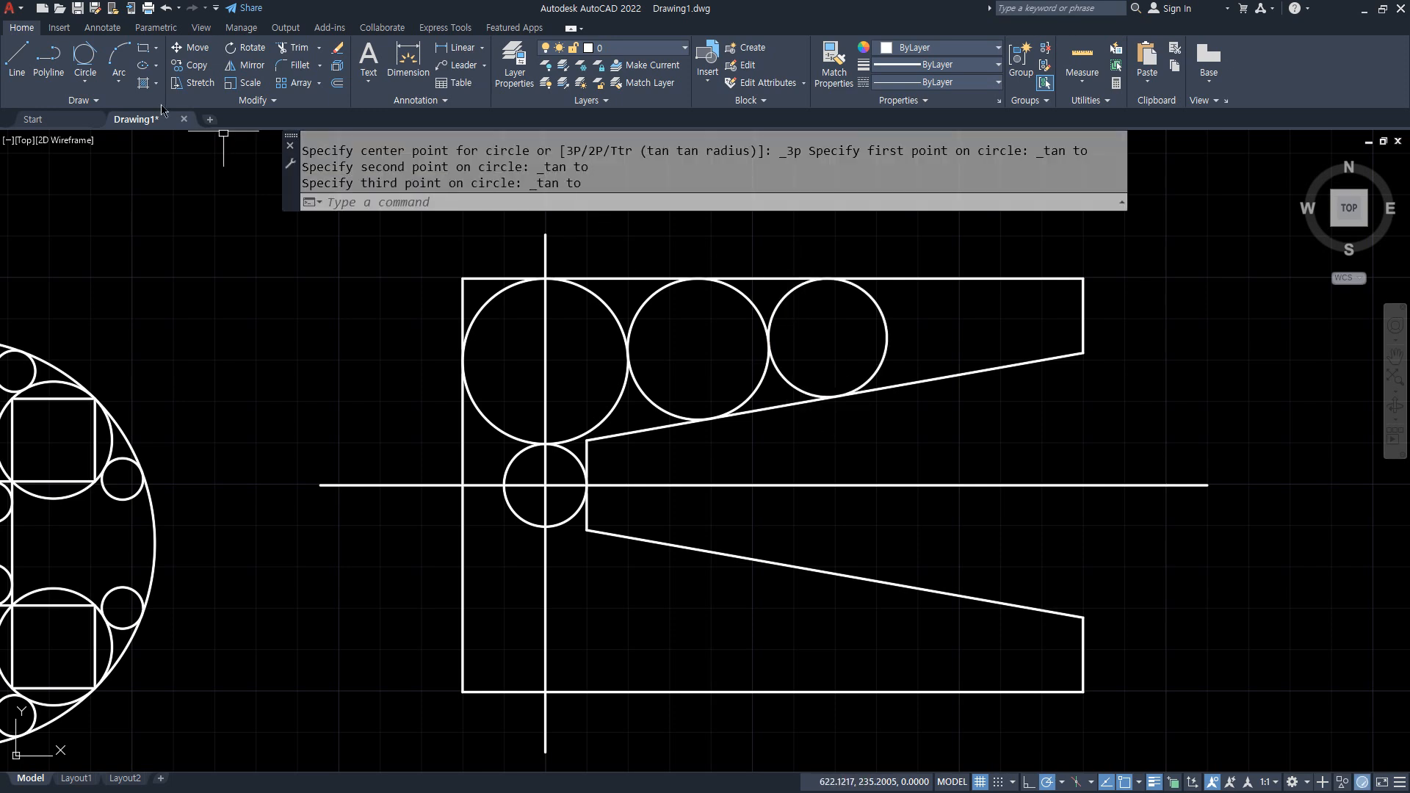
- Draw a fourth three-tangent circle touching the upper slanted line, the third circle in the row and the upper edge
left_click(85, 53)
left_click(932, 378)
left_click(887, 332)
left_click(913, 278)
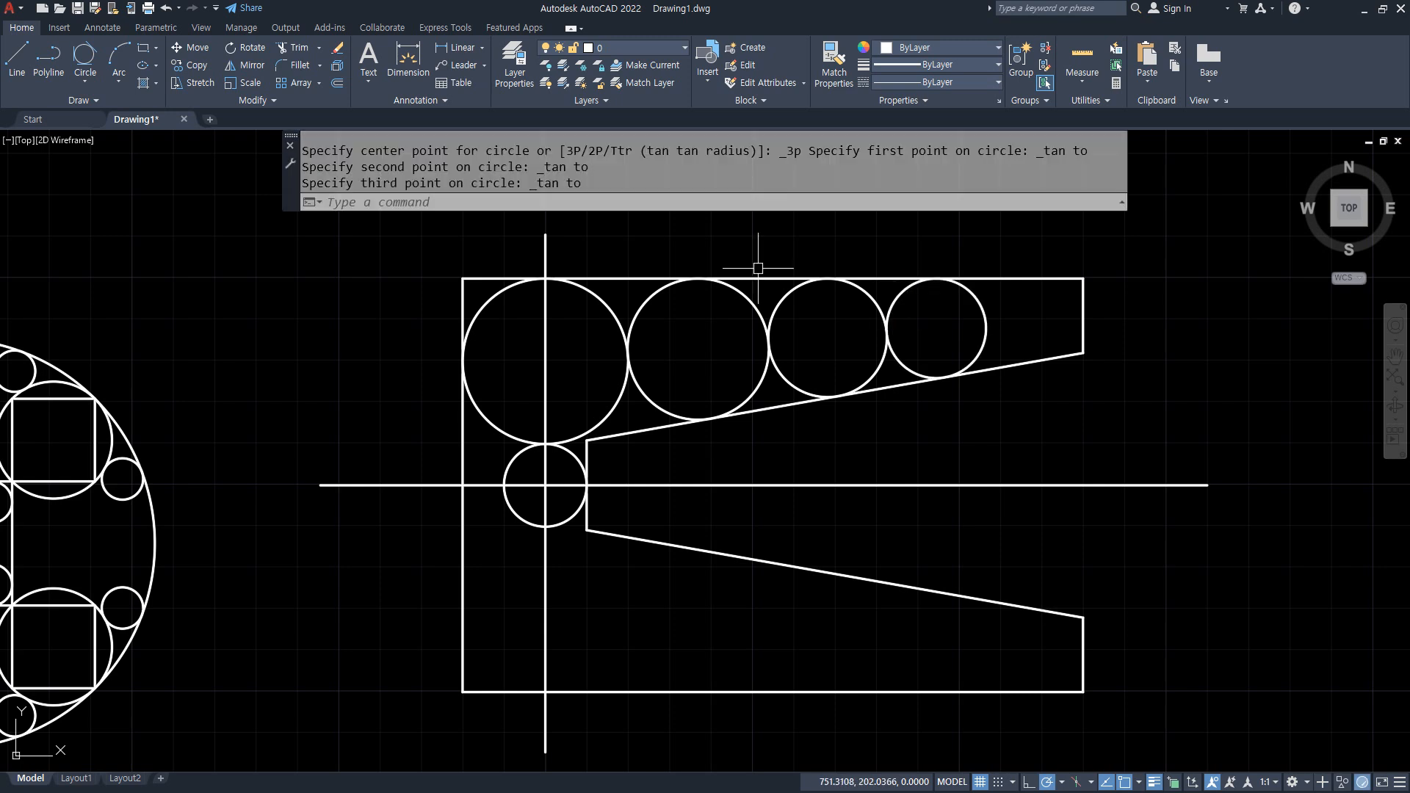
- Draw a fifth three-tangent circle touching the fourth circle in the row, the upper edge and the upper slanted line
left_click(84, 56)
left_click(987, 323)
left_click(1019, 283)
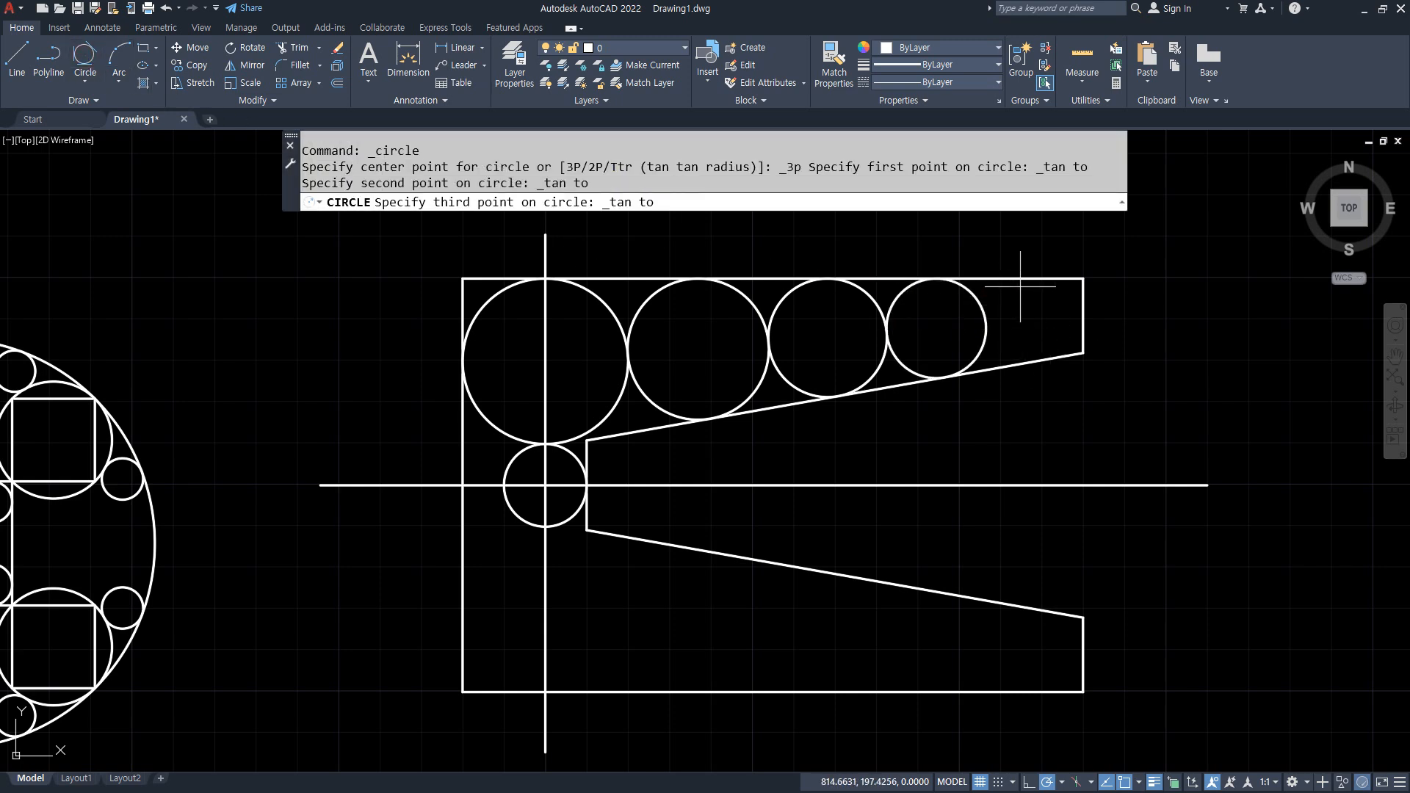
left_click(1035, 360)
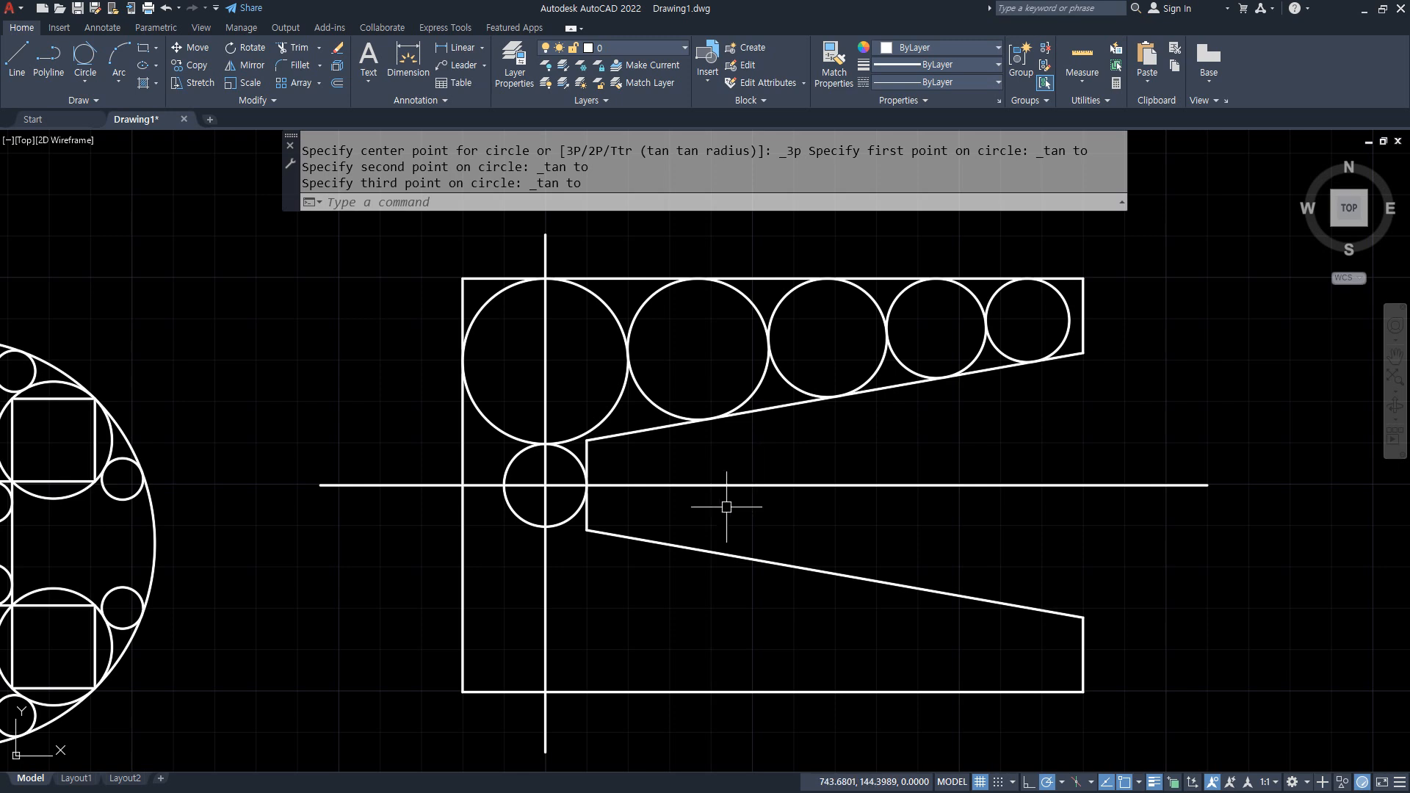
- Draw a Tan, Tan, Tan circle touching the radius 10 circle, the outline's left edge and its lower edge
mouse_move(566, 545)
left_mouse_down()
mouse_move(564, 562)
mouse_move(719, 653)
left_mouse_up()
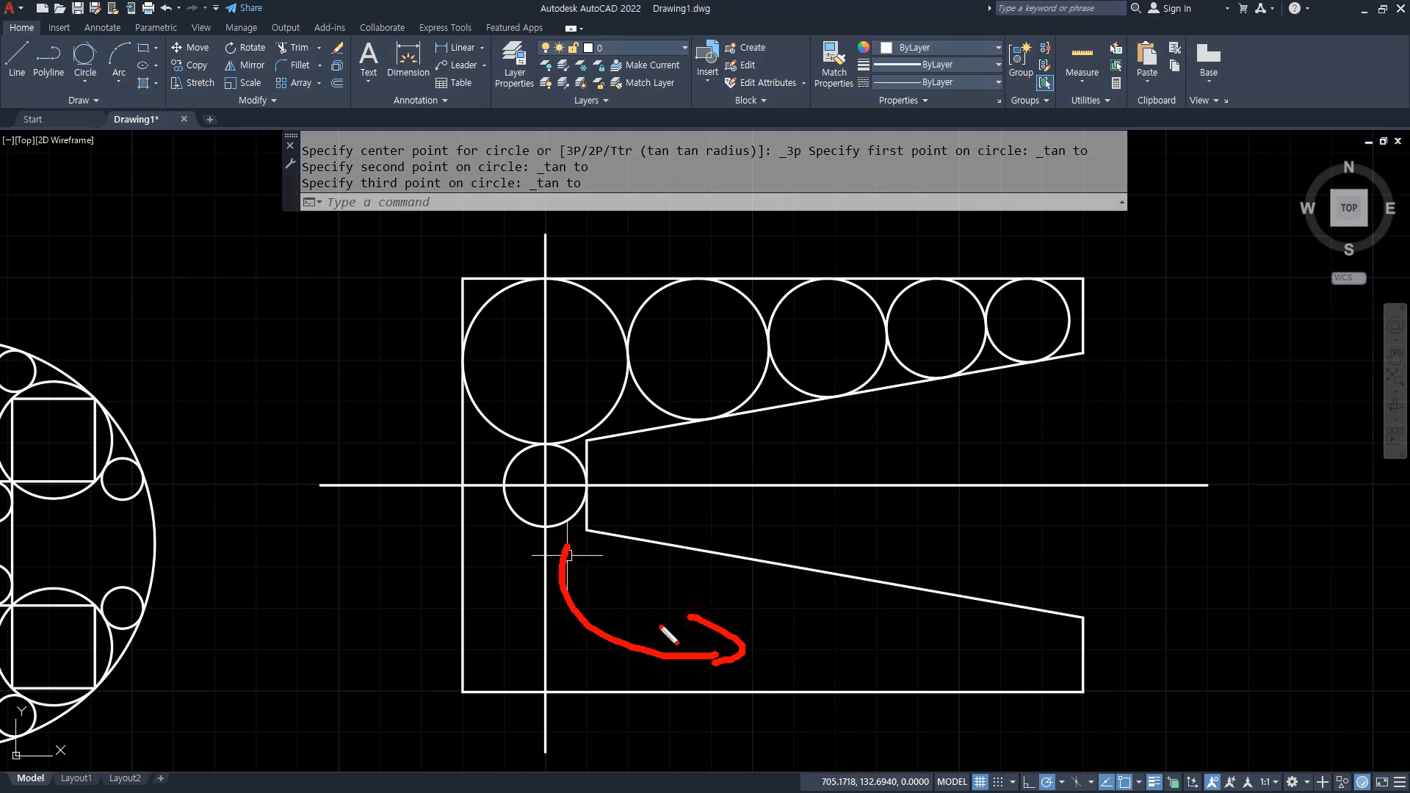
left_click(84, 56)
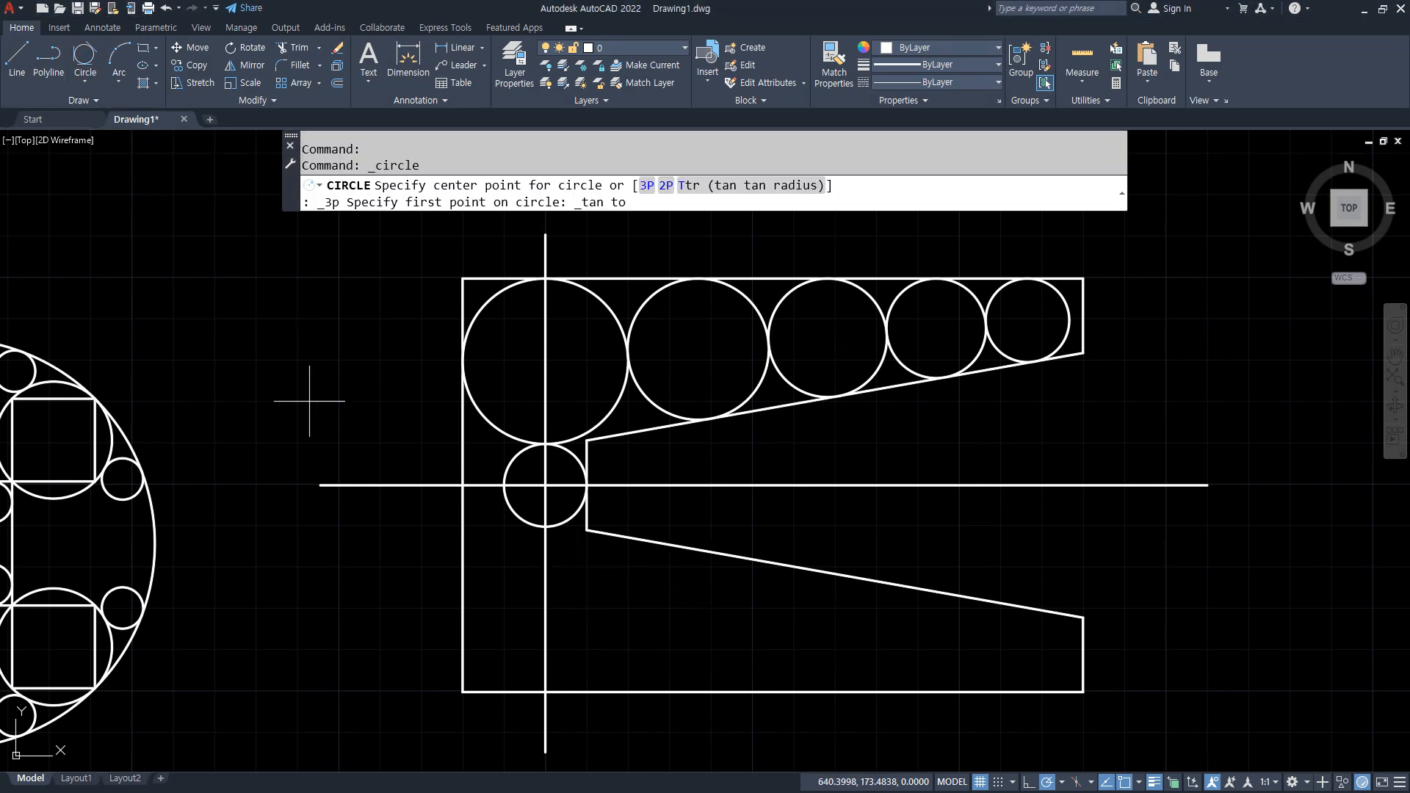
left_click(517, 517)
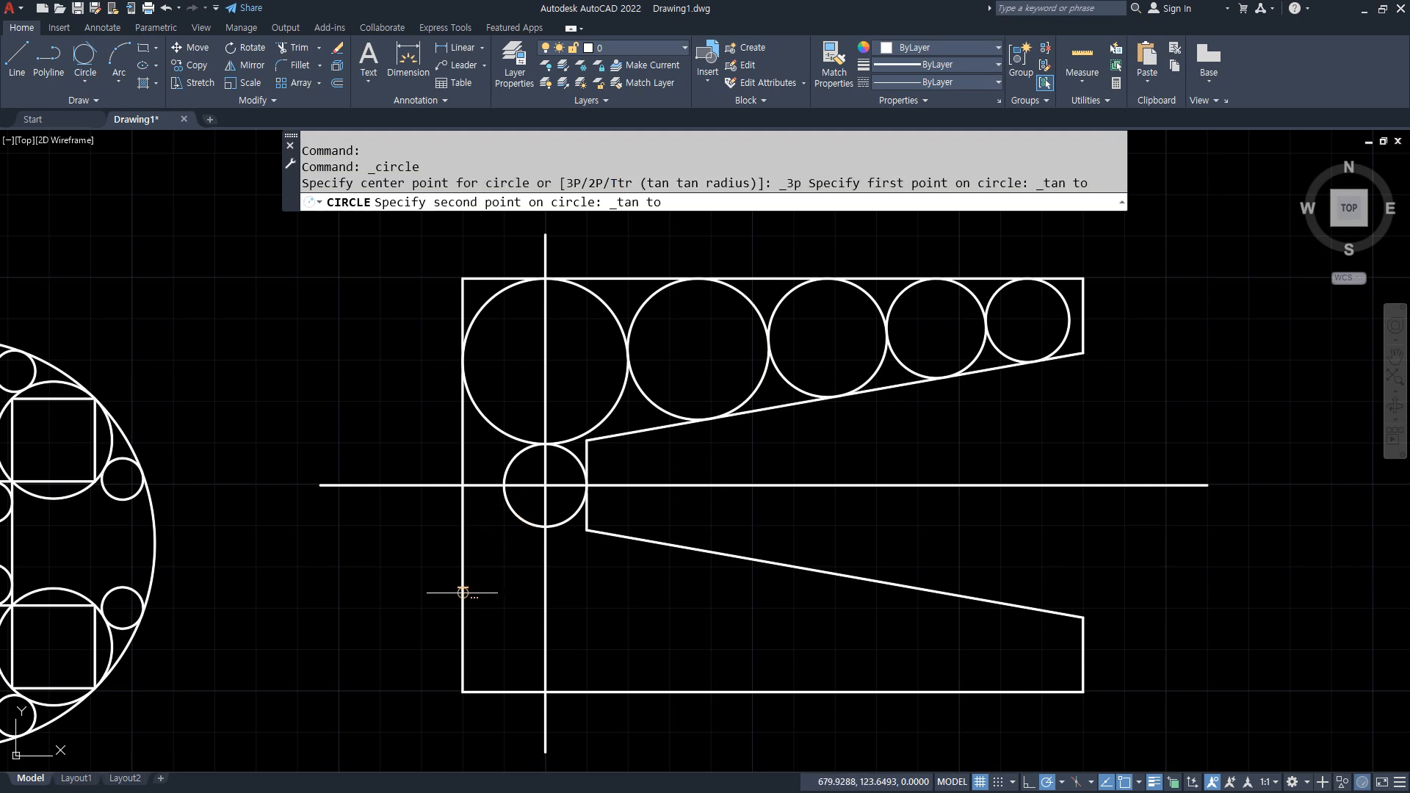
left_click(464, 588)
left_click(578, 691)
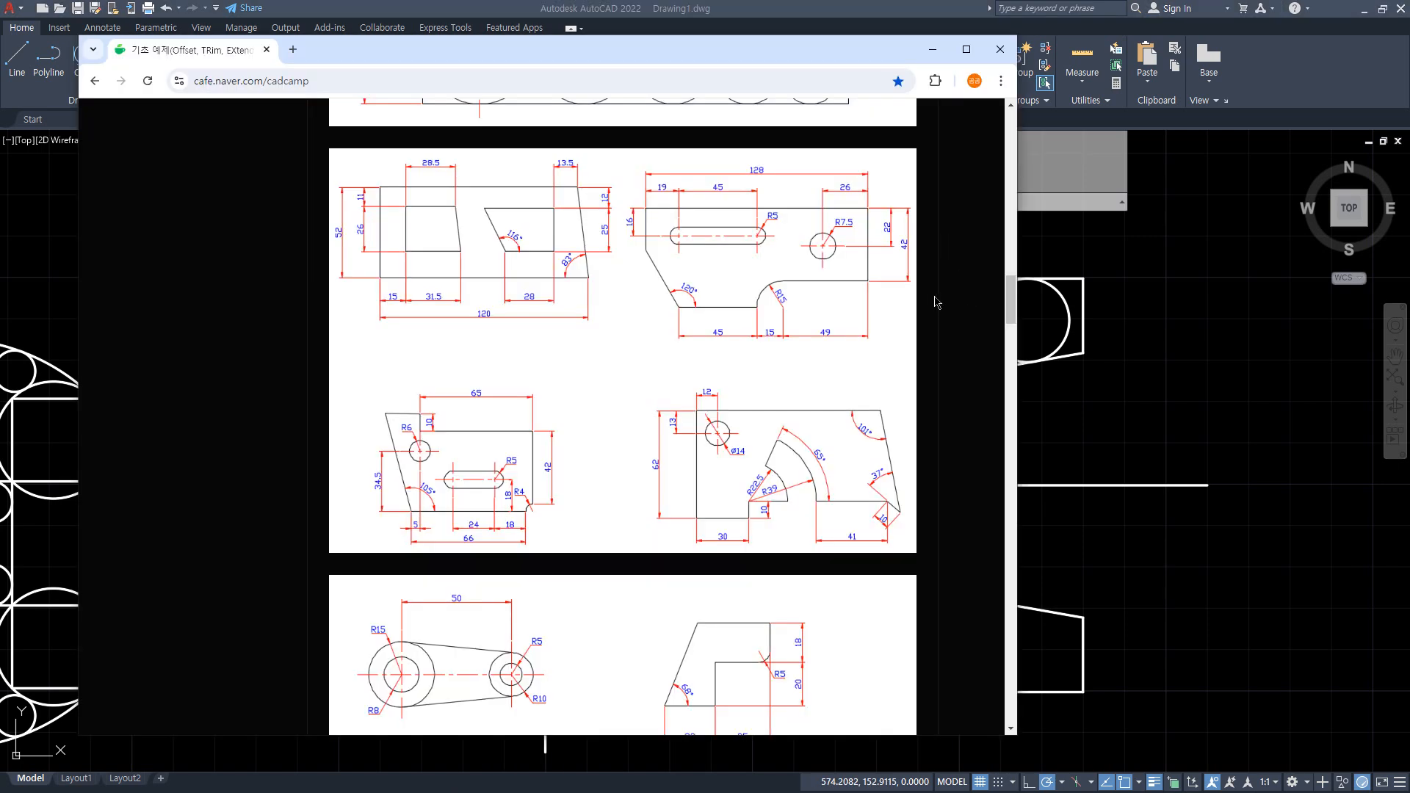
- Switch to Chrome, enlarge the next exercise sheet and examine the first figure's overall width and height, upper edge and slanted edge
mouse_move(452, 359)
left_mouse_down()
mouse_move(344, 155)
mouse_move(650, 184)
mouse_move(569, 354)
mouse_move(464, 354)
mouse_move(470, 305)
mouse_move(495, 345)
left_mouse_up()
key("Escape")
key("Escape")
left_click(615, 311)
left_click_drag(425, 165, 633, 131)
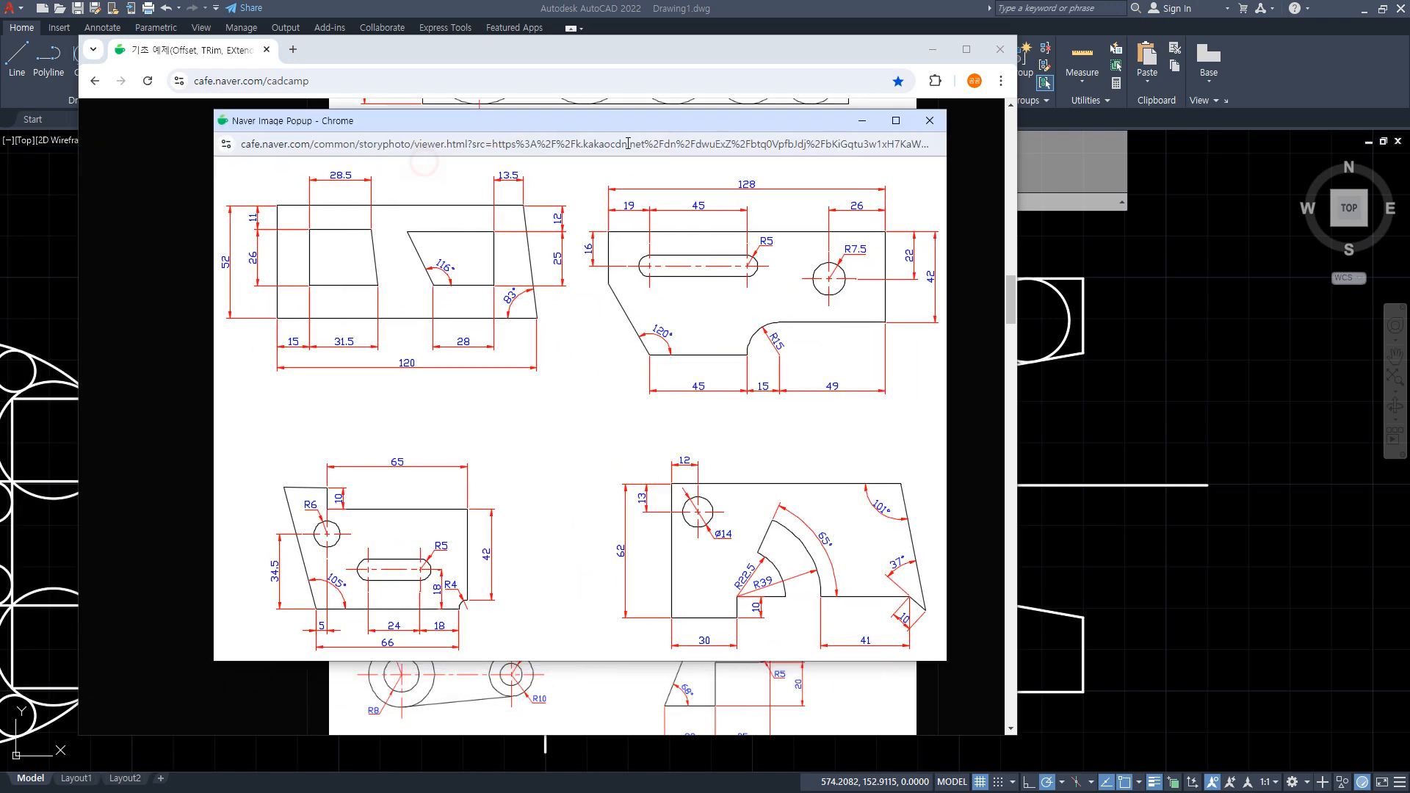
mouse_move(421, 374)
left_mouse_down()
mouse_move(402, 385)
mouse_move(420, 403)
left_mouse_up()
mouse_move(242, 284)
left_mouse_down()
mouse_move(195, 246)
mouse_move(238, 234)
left_mouse_up()
left_click_drag(537, 318, 521, 210)
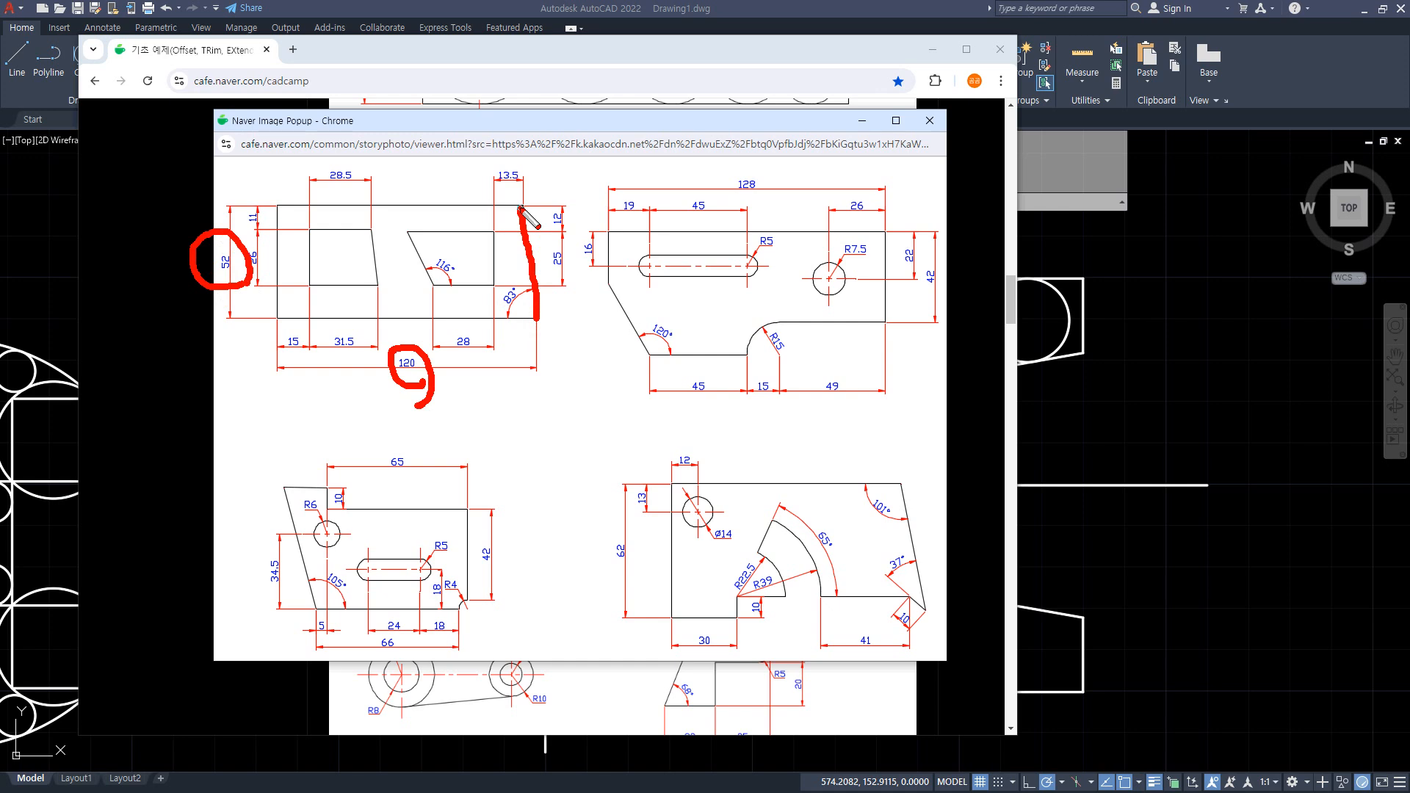
left_click_drag(283, 204, 516, 207)
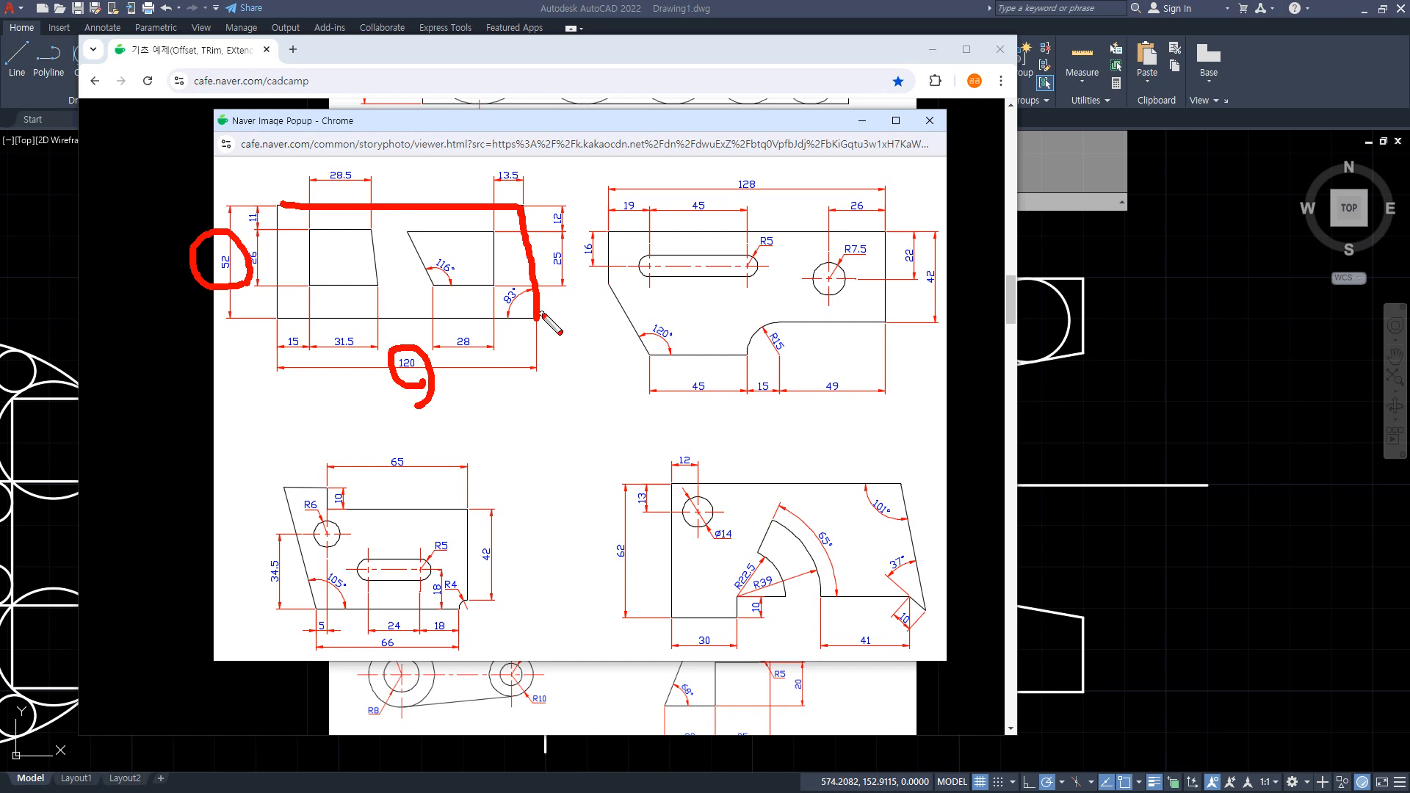
key("e")
left_click_drag(525, 320, 572, 305)
mouse_move(512, 208)
left_mouse_down()
mouse_move(540, 197)
mouse_move(527, 231)
mouse_move(542, 320)
left_mouse_up()
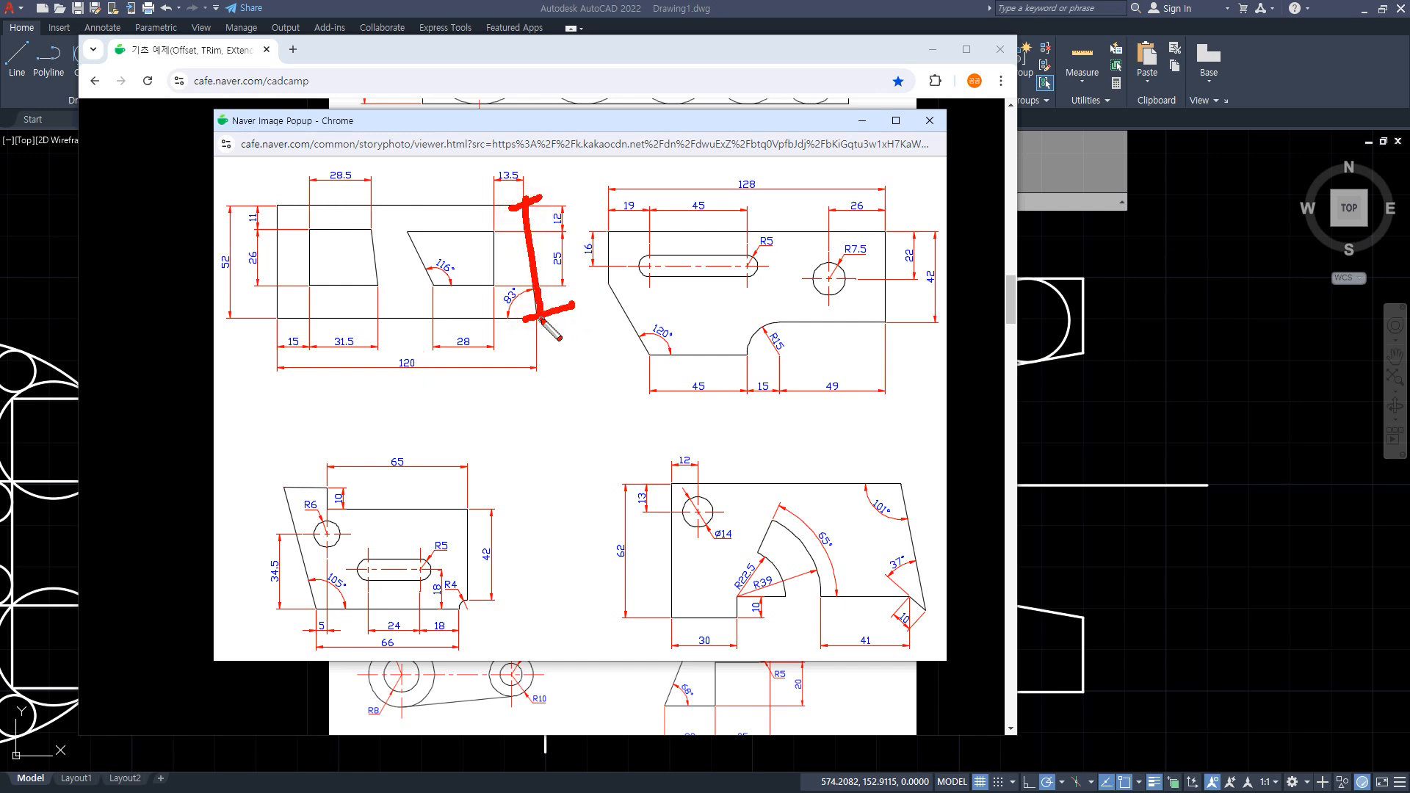
mouse_move(277, 194)
left_mouse_down()
mouse_move(277, 221)
mouse_move(441, 205)
mouse_move(530, 215)
left_mouse_up()
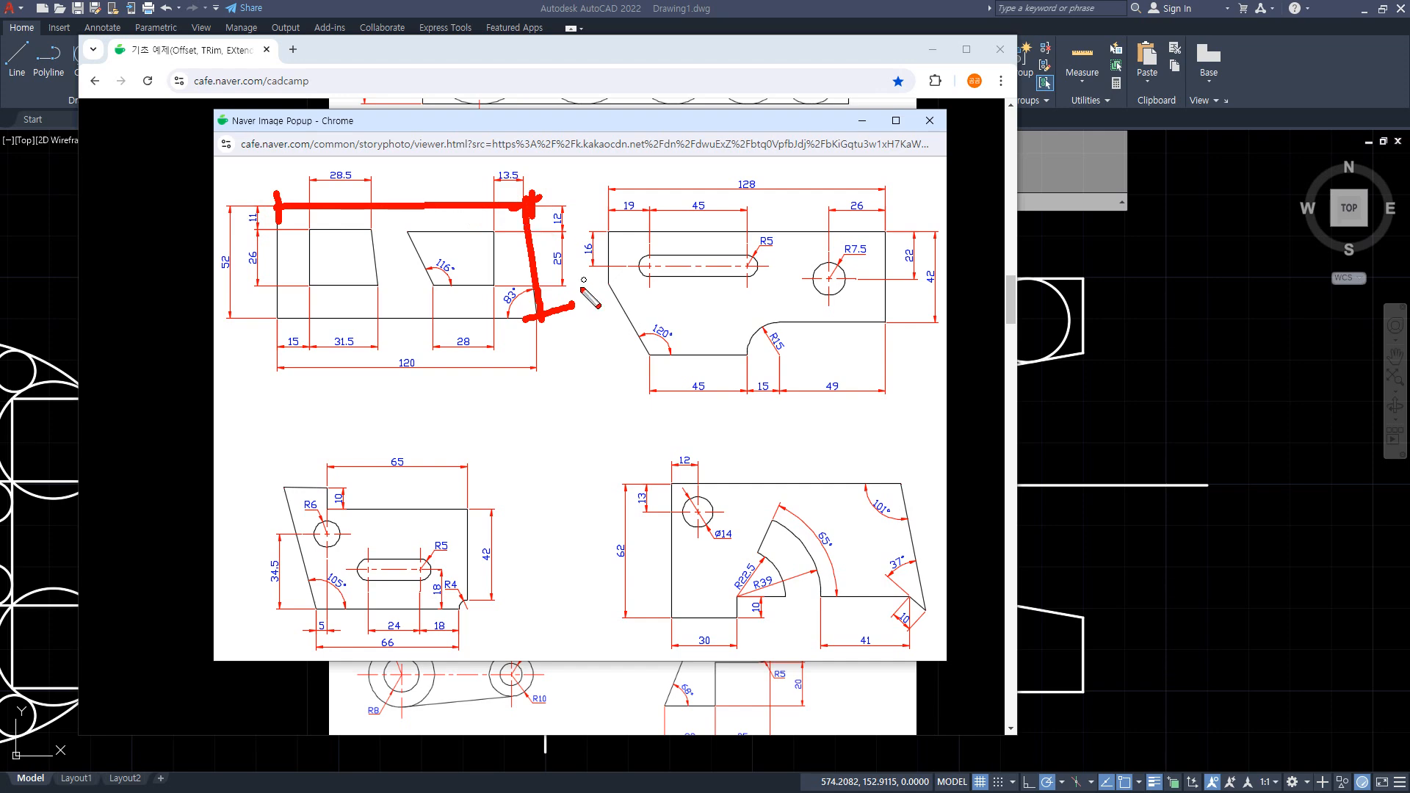
key("Escape")
- Return to AutoCAD and place the first point of a line in the empty area above the existing figures
left_click(636, 189)
left_click_drag(655, 43, 0, 132)
scroll(324, 315, "down", 4)
mouse_move(335, 312)
middle_mouse_down()
mouse_move(592, 488)
mouse_move(897, 600)
middle_mouse_up()
middle_click_drag(268, 451, 772, 422)
scroll(505, 480, "up", 2)
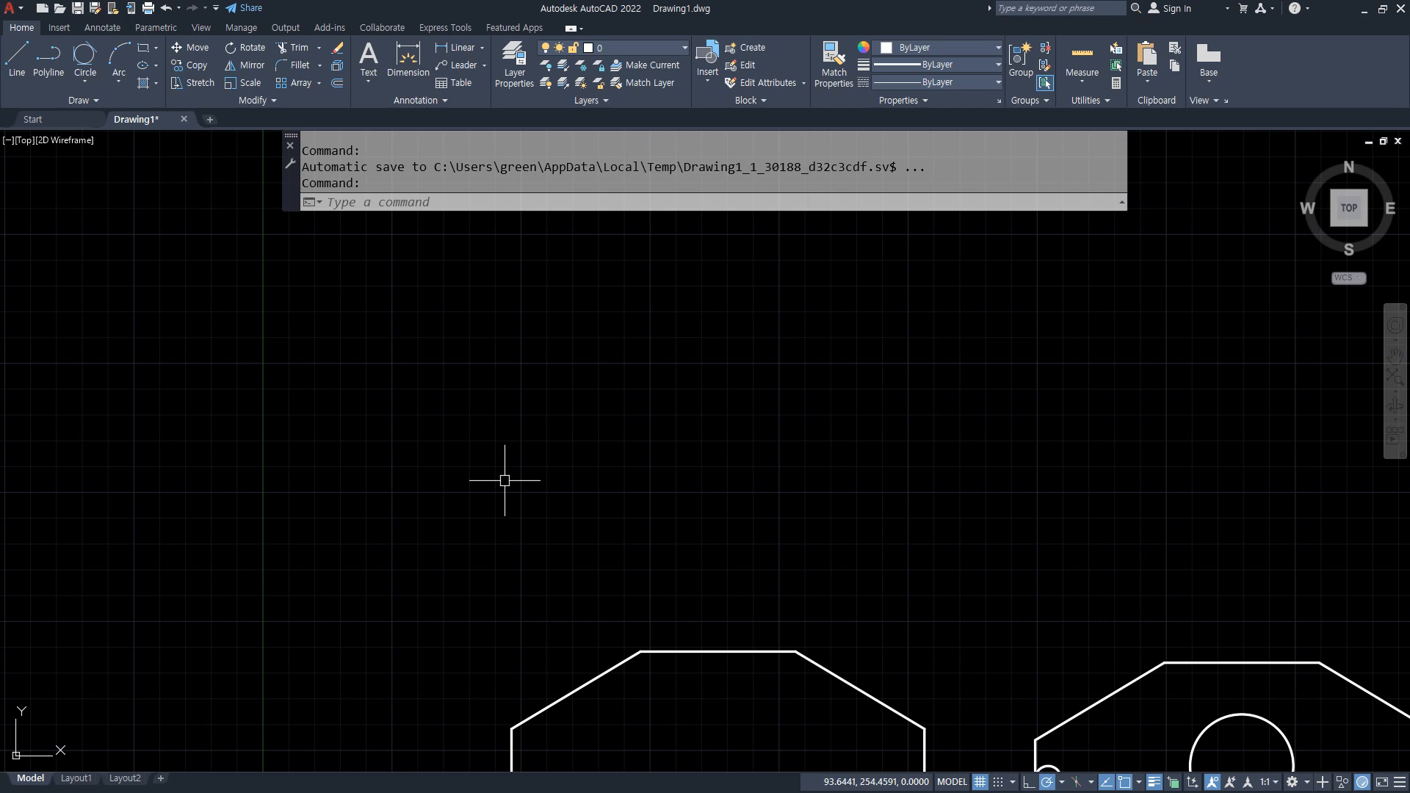
type("l")
key("Return")
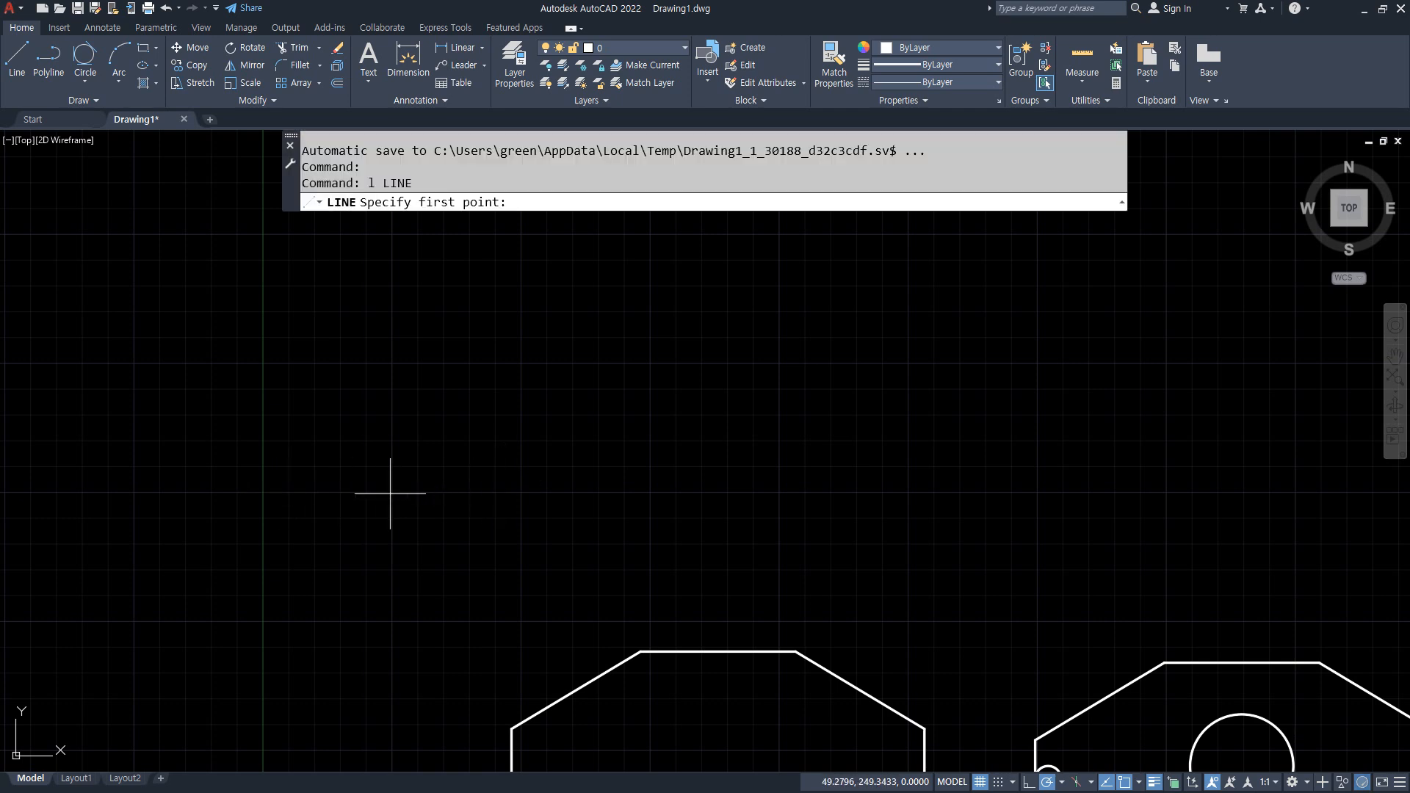
left_click(391, 310)
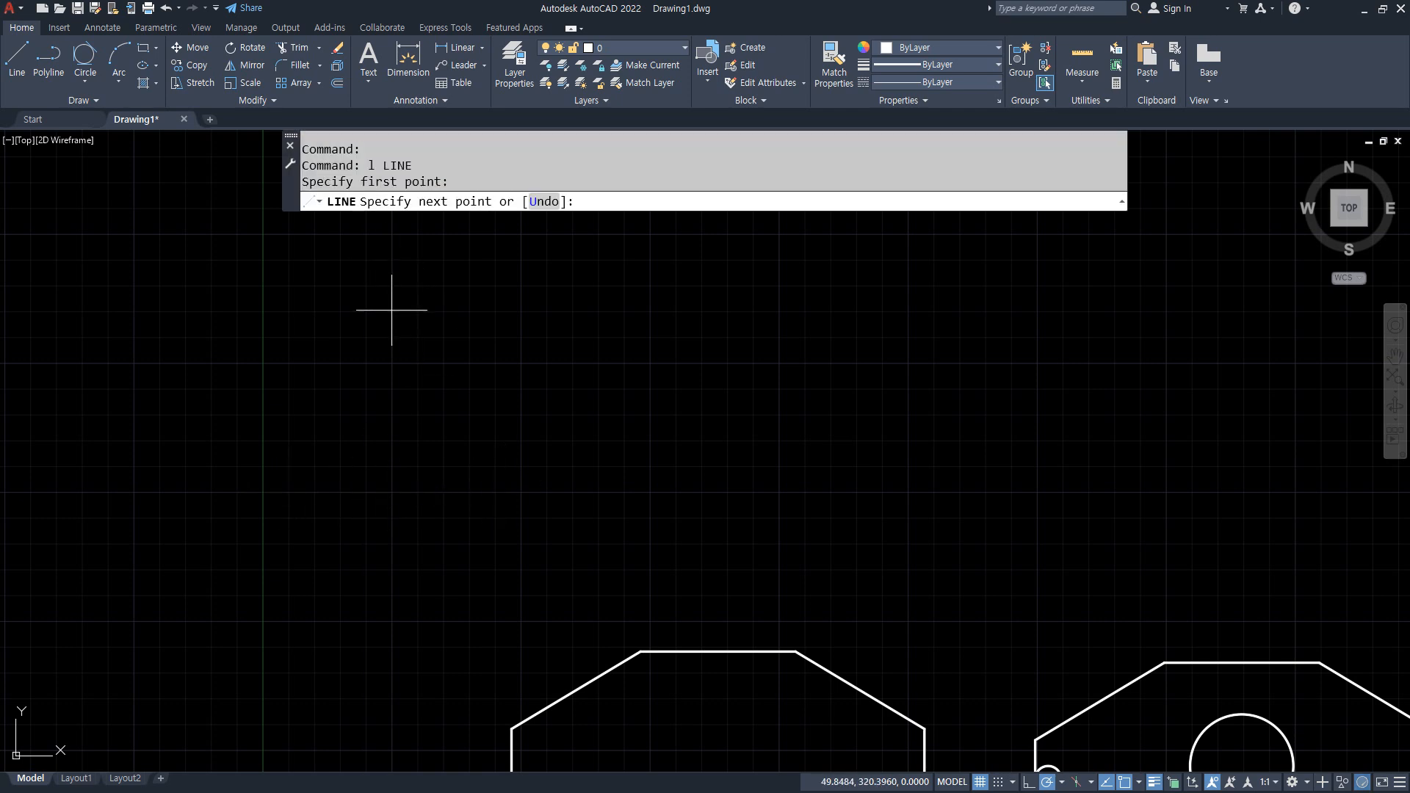
- Draw a vertical line and a horizontal line running rightward from its lower end, above the existing shapes
left_click(391, 492)
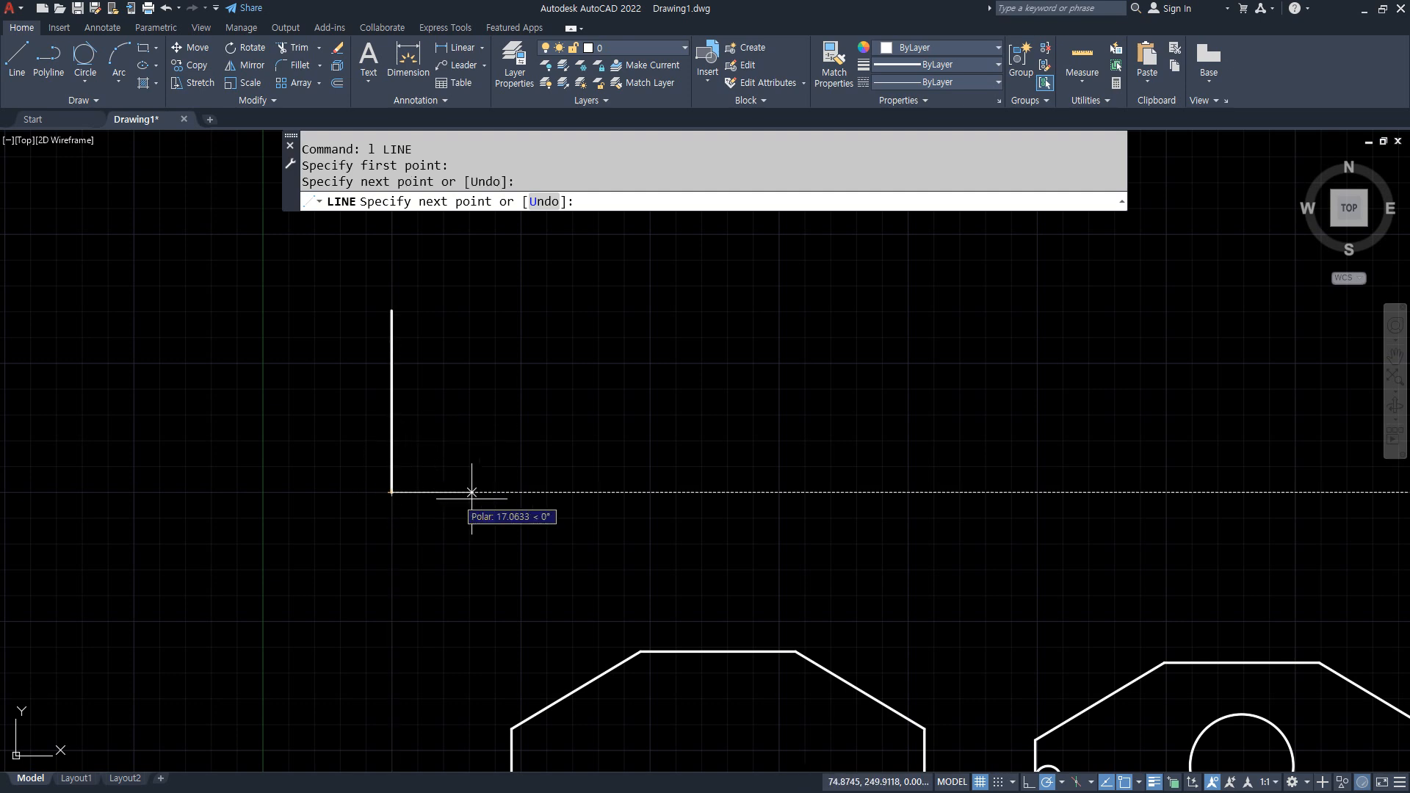
left_click(784, 492)
key("Return")
- Offset the vertical line 120 to the right
scroll(580, 442, "up", 2)
middle_click_drag(567, 432, 575, 517)
type("o")
key("Return")
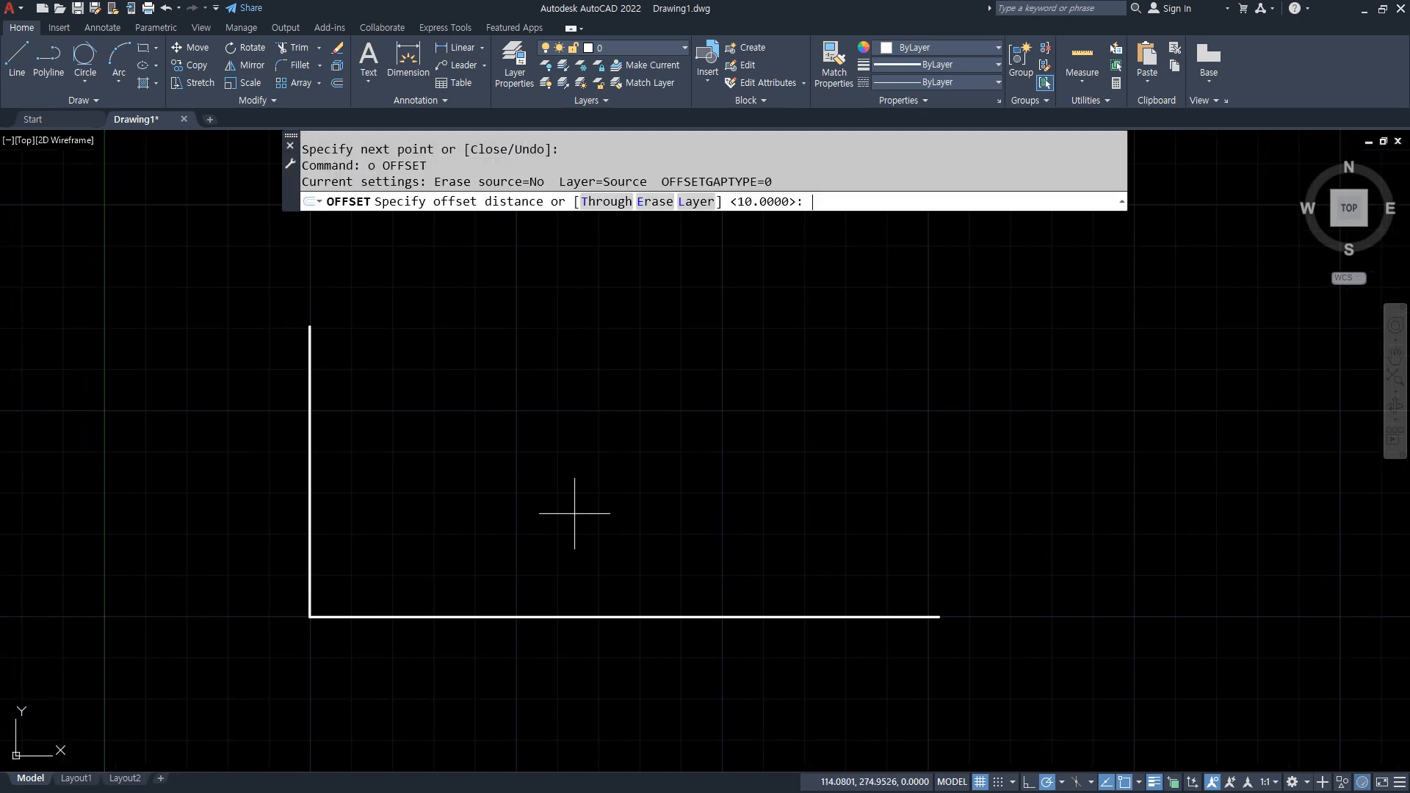
type("120")
key("Return")
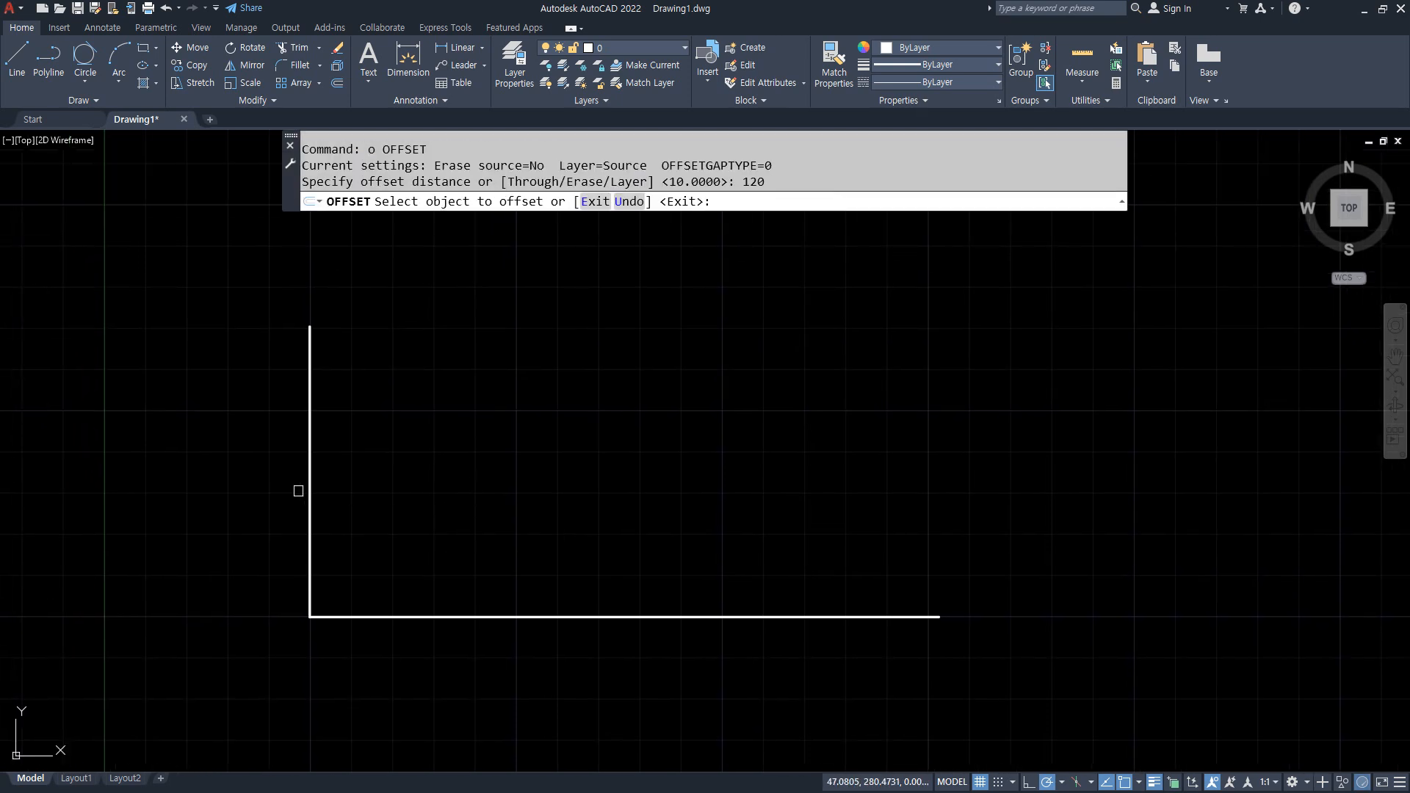
left_click(310, 490)
left_click(585, 498)
key("Return")
- Offset the horizontal base line 52 upward
key("Return")
type("52")
key("Return")
left_click(584, 616)
left_click(591, 538)
key("Escape")
- Trim the overhanging ends of the four lines to leave a closed 120 by 52 rectangle
type("tr")
key("Return")
left_click_drag(284, 362, 885, 367)
left_click_drag(825, 330, 840, 686)
key("Return")
left_click_drag(807, 621, 699, 293)
left_click_drag(757, 541, 712, 629)
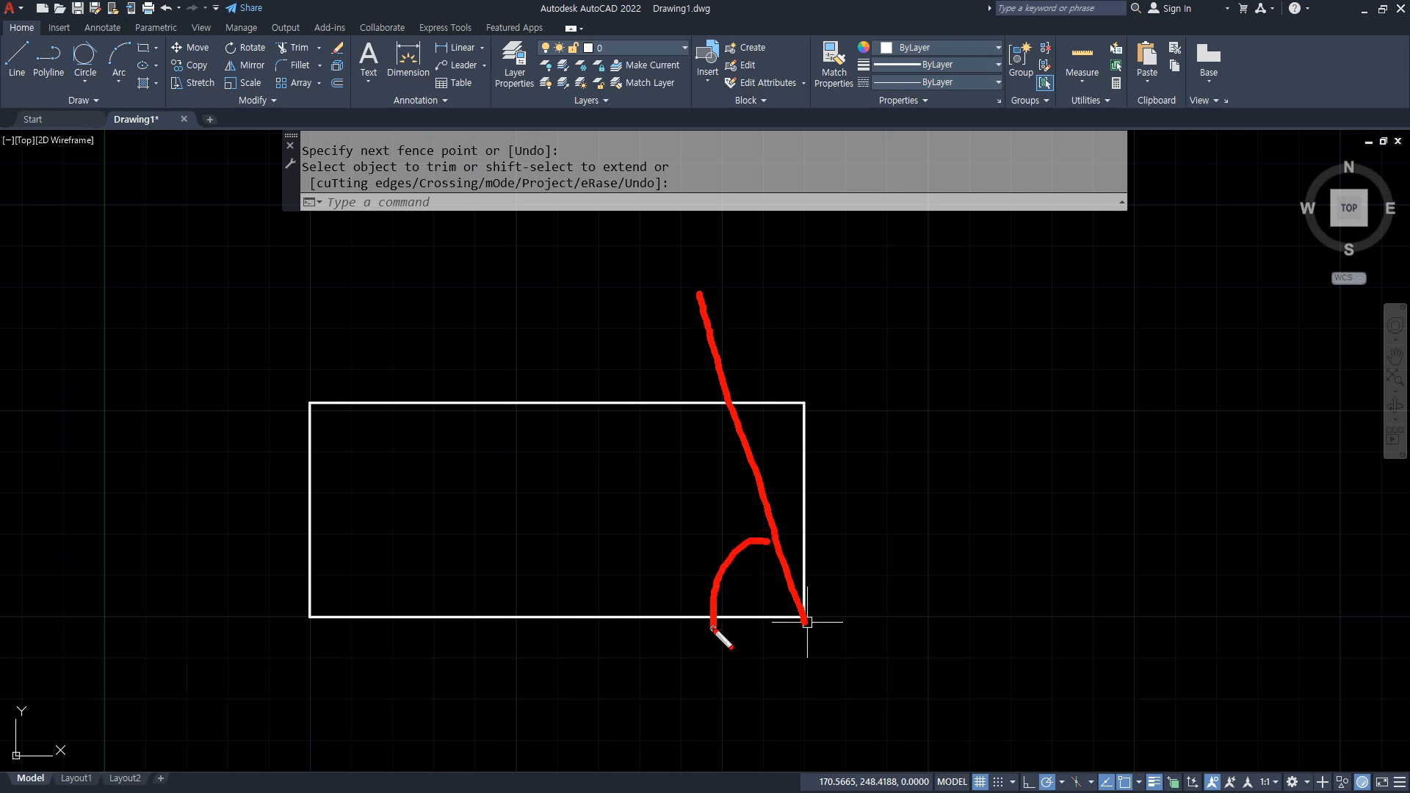
mouse_move(646, 527)
left_mouse_down()
mouse_move(624, 569)
mouse_move(645, 529)
left_mouse_up()
left_click_drag(655, 527, 692, 576)
left_click_drag(807, 621, 1179, 621)
mouse_move(1137, 600)
left_mouse_down()
mouse_move(1153, 609)
mouse_move(1136, 650)
left_mouse_up()
mouse_move(1248, 617)
left_mouse_down()
mouse_move(1241, 657)
mouse_move(1252, 627)
left_mouse_up()
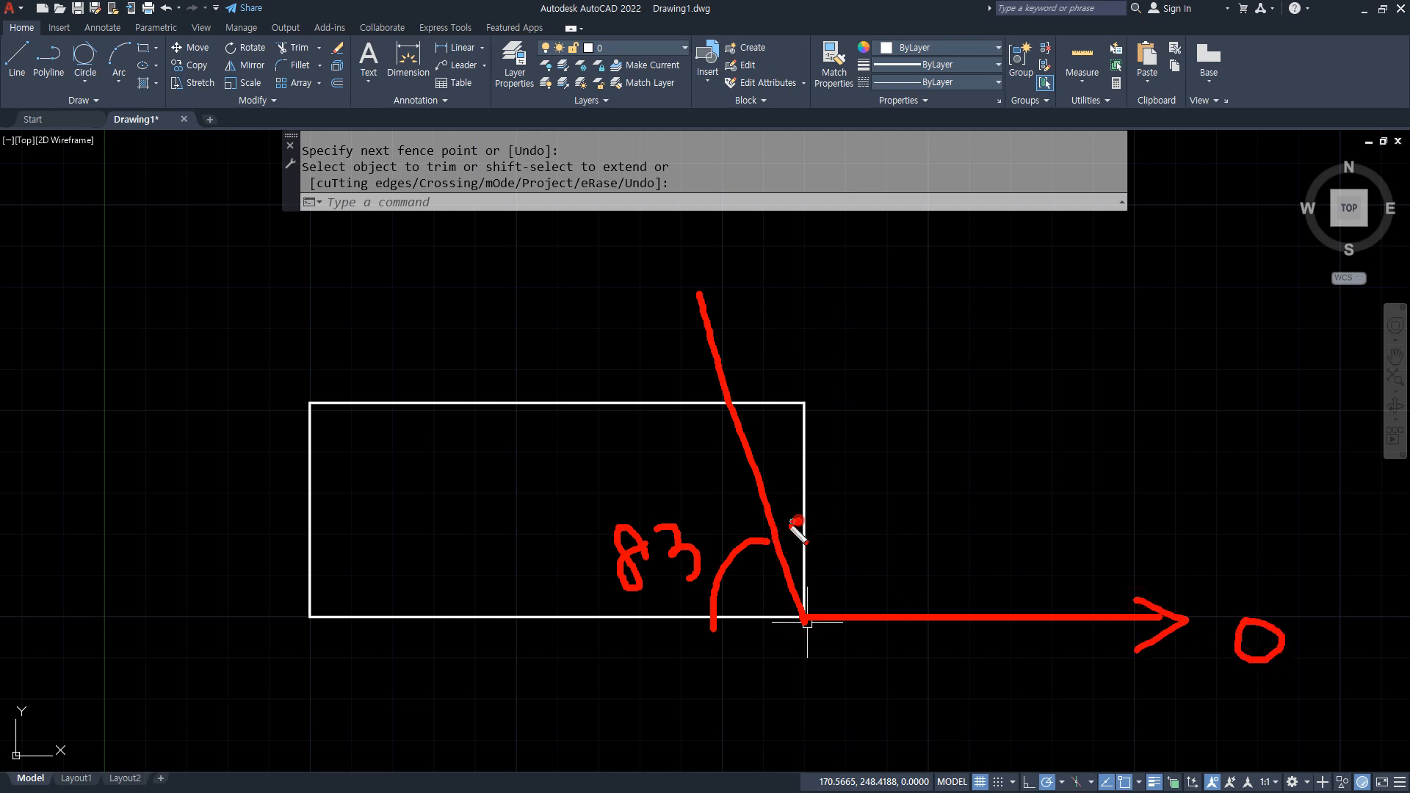
mouse_move(782, 437)
left_mouse_down()
mouse_move(784, 503)
mouse_move(909, 625)
left_mouse_up()
left_click_drag(869, 452, 902, 450)
left_click_drag(911, 450, 908, 525)
left_click_drag(959, 446, 974, 571)
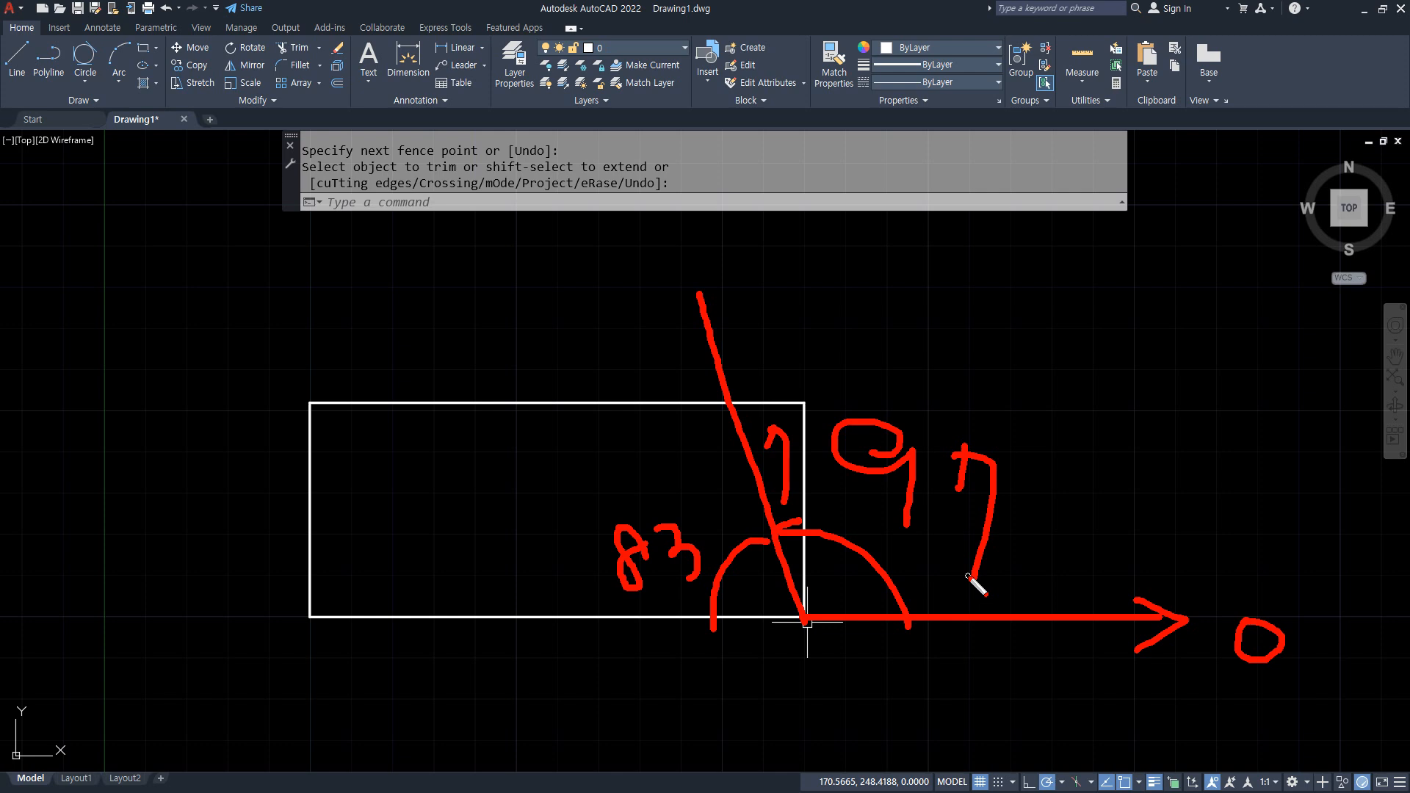
key("Escape")
- Draw a line 100 long at a 97° angle from the rectangle's lower-right corner
type("l")
key("Return")
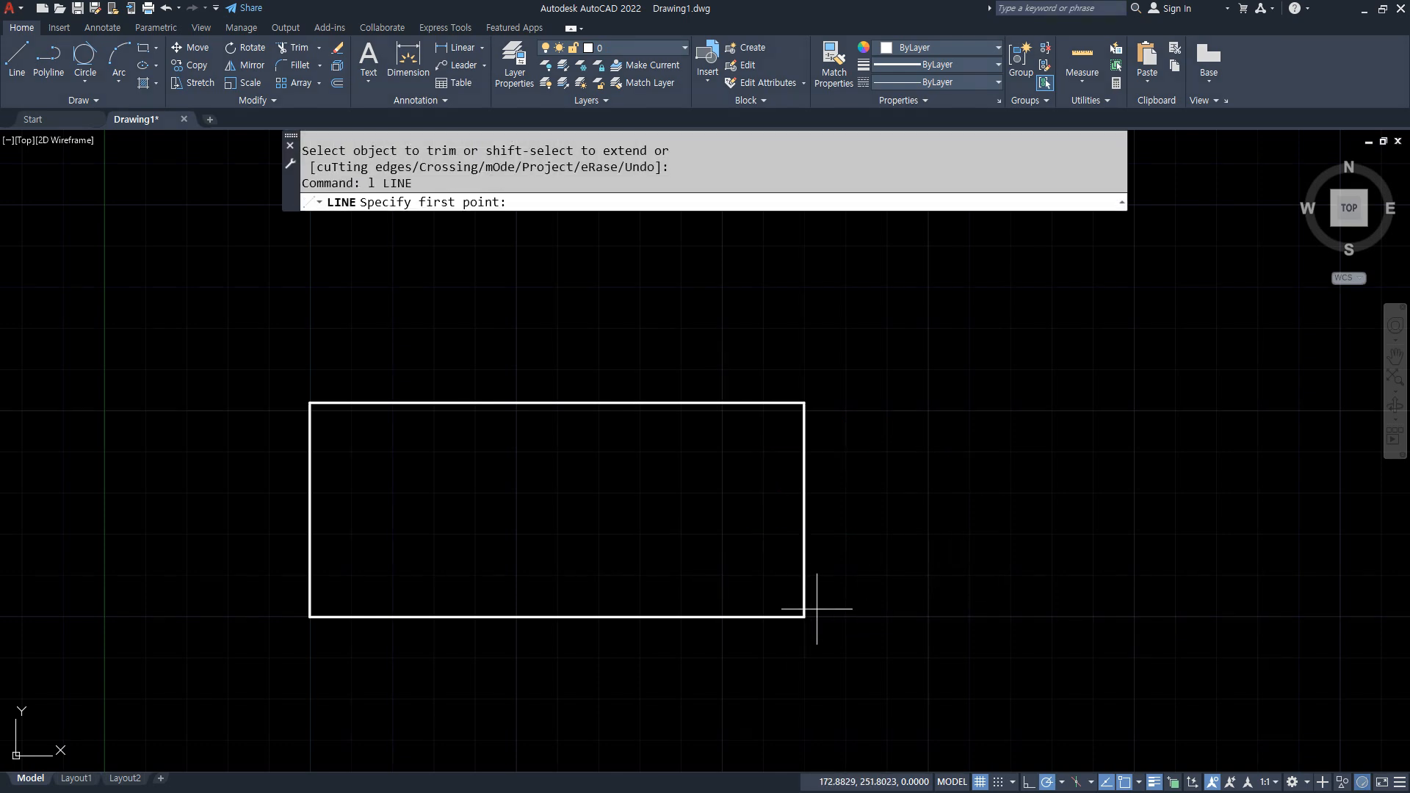
left_click(805, 613)
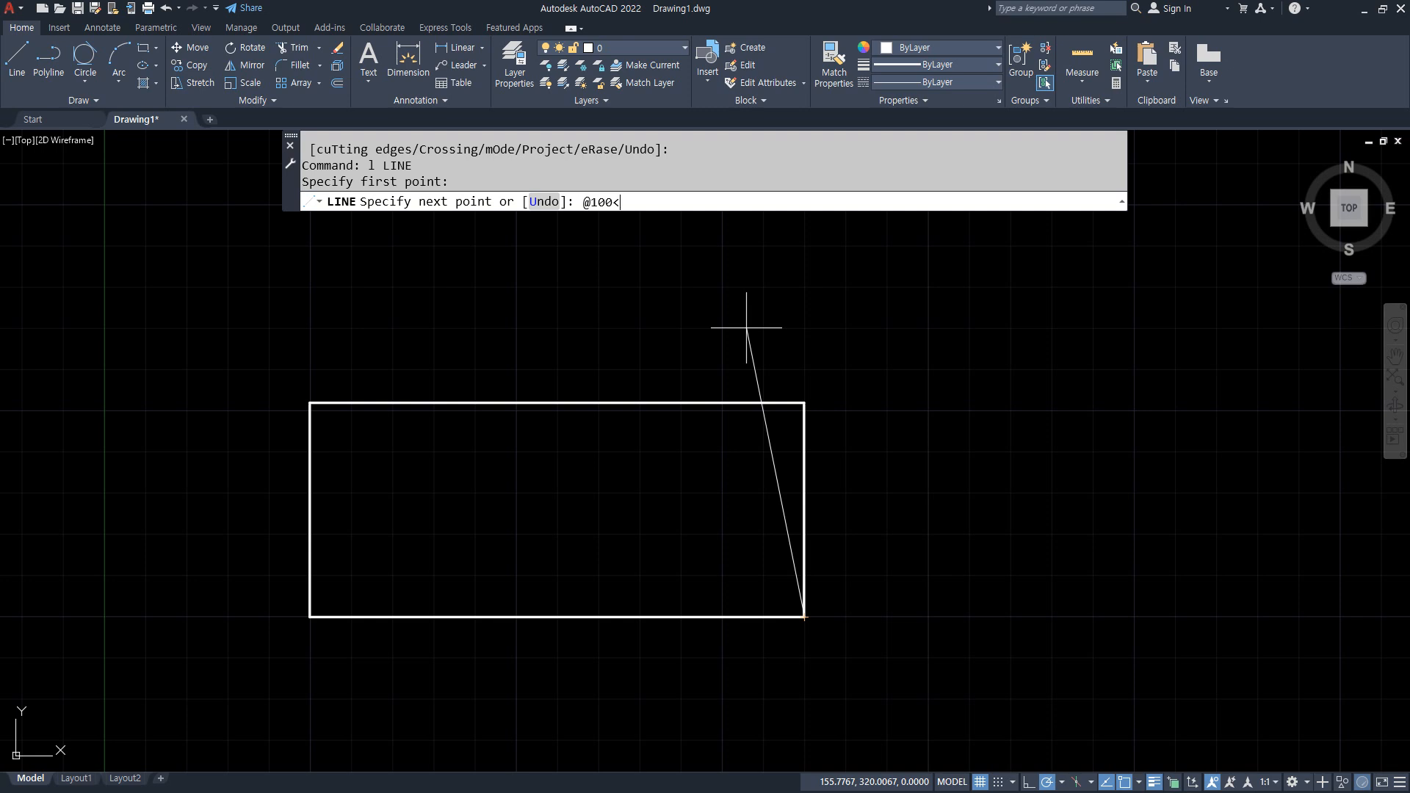
key("Return")
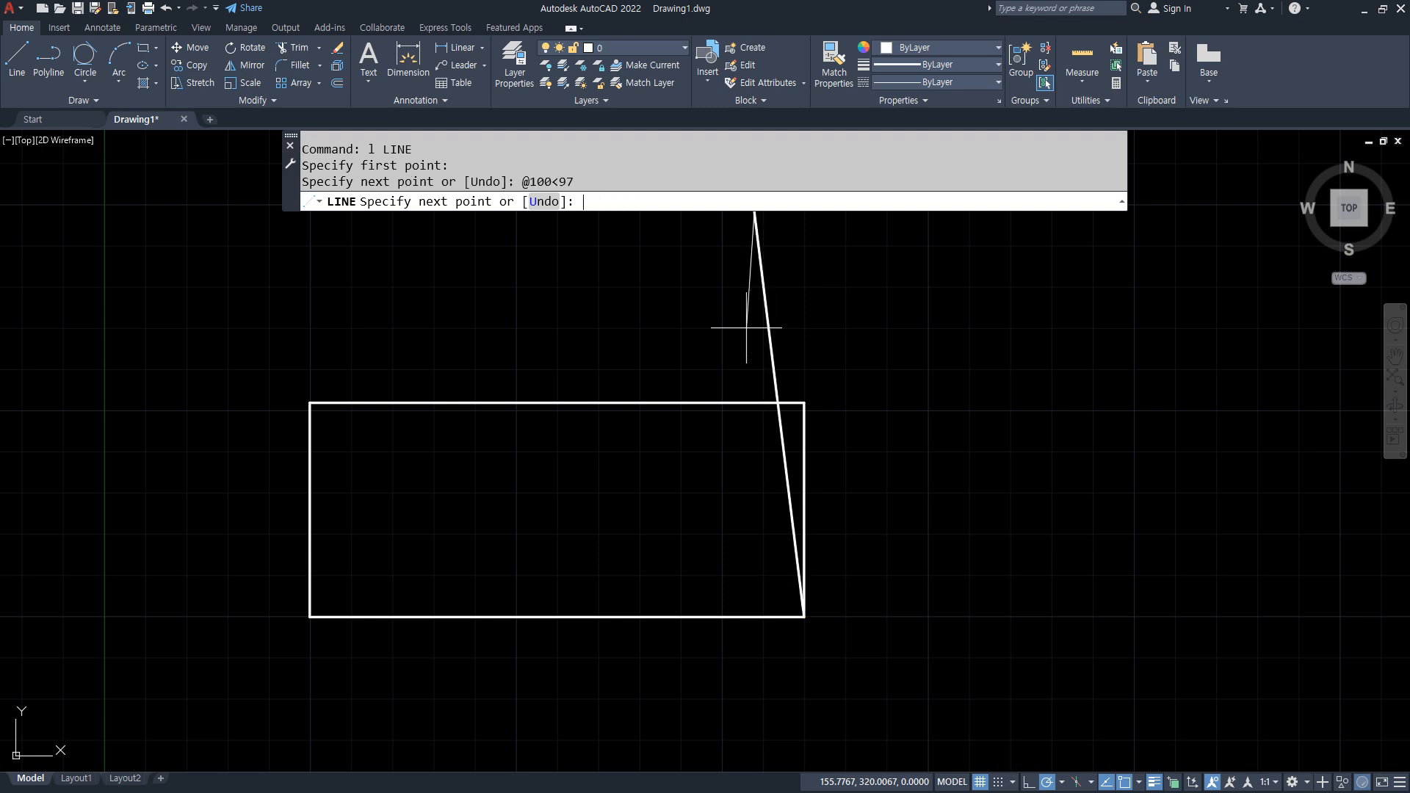
key("Return")
- Trim the slanted line above the top edge, and remove the leftover top-edge piece and the original vertical right side
type("tr")
key("Return")
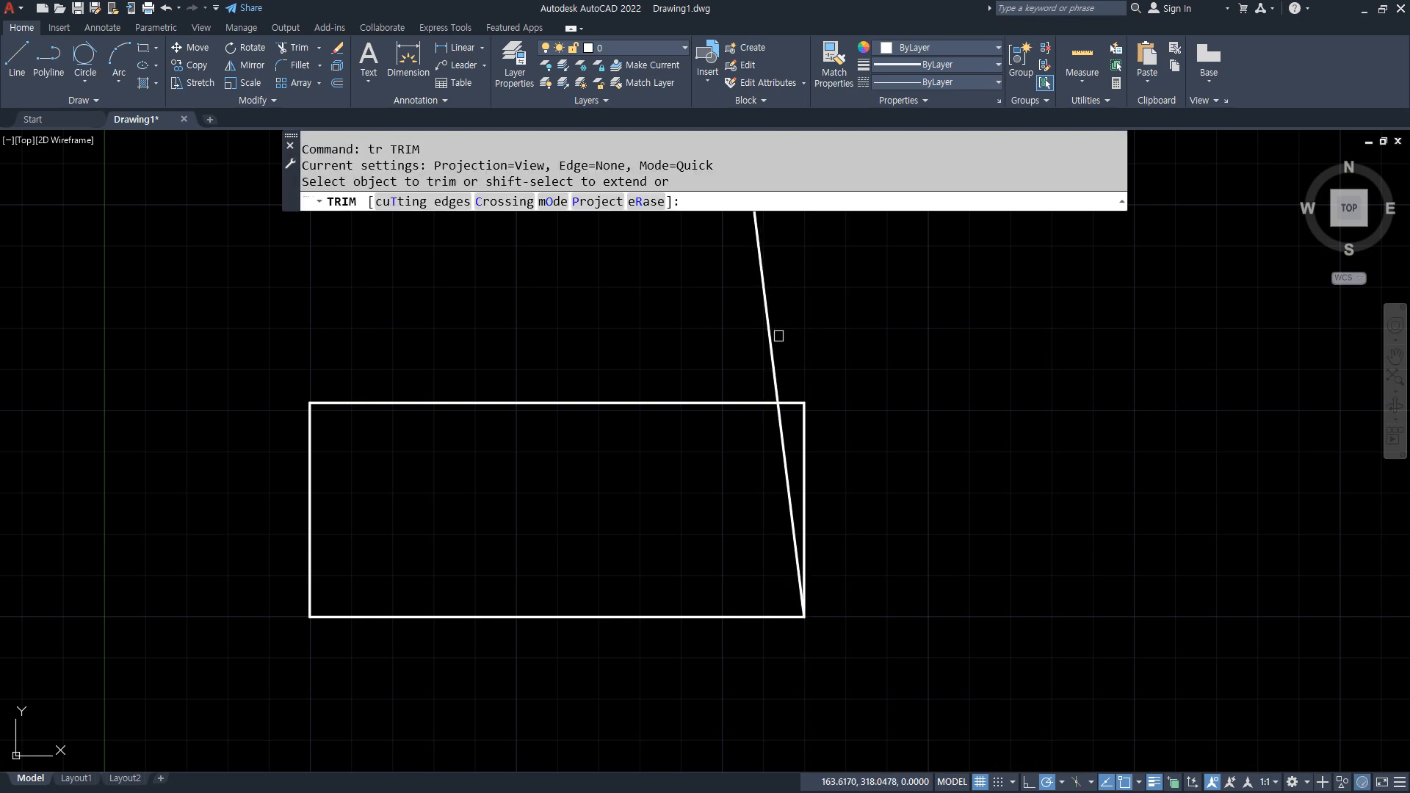
left_click_drag(776, 339, 765, 340)
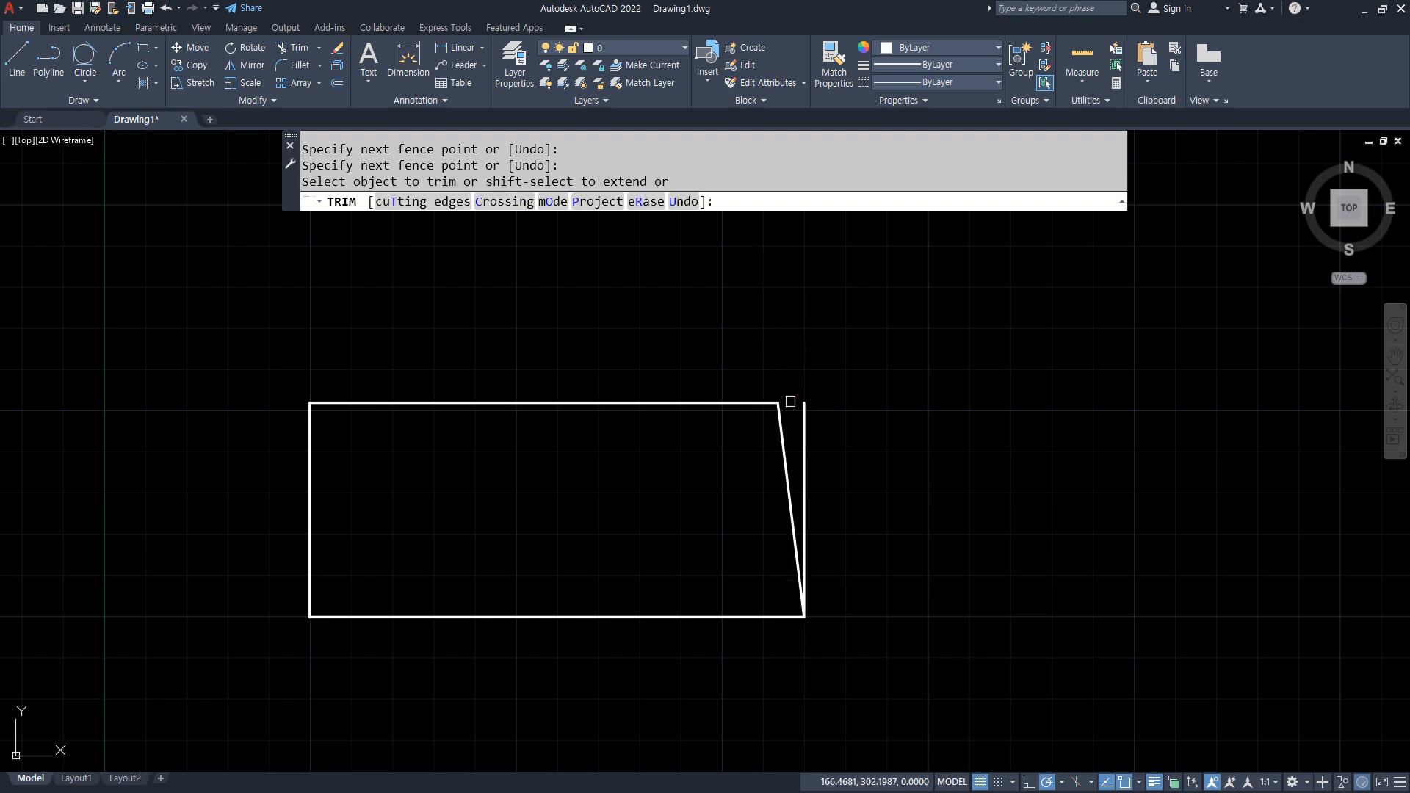
left_click(790, 403)
left_click(808, 431)
key("Return")
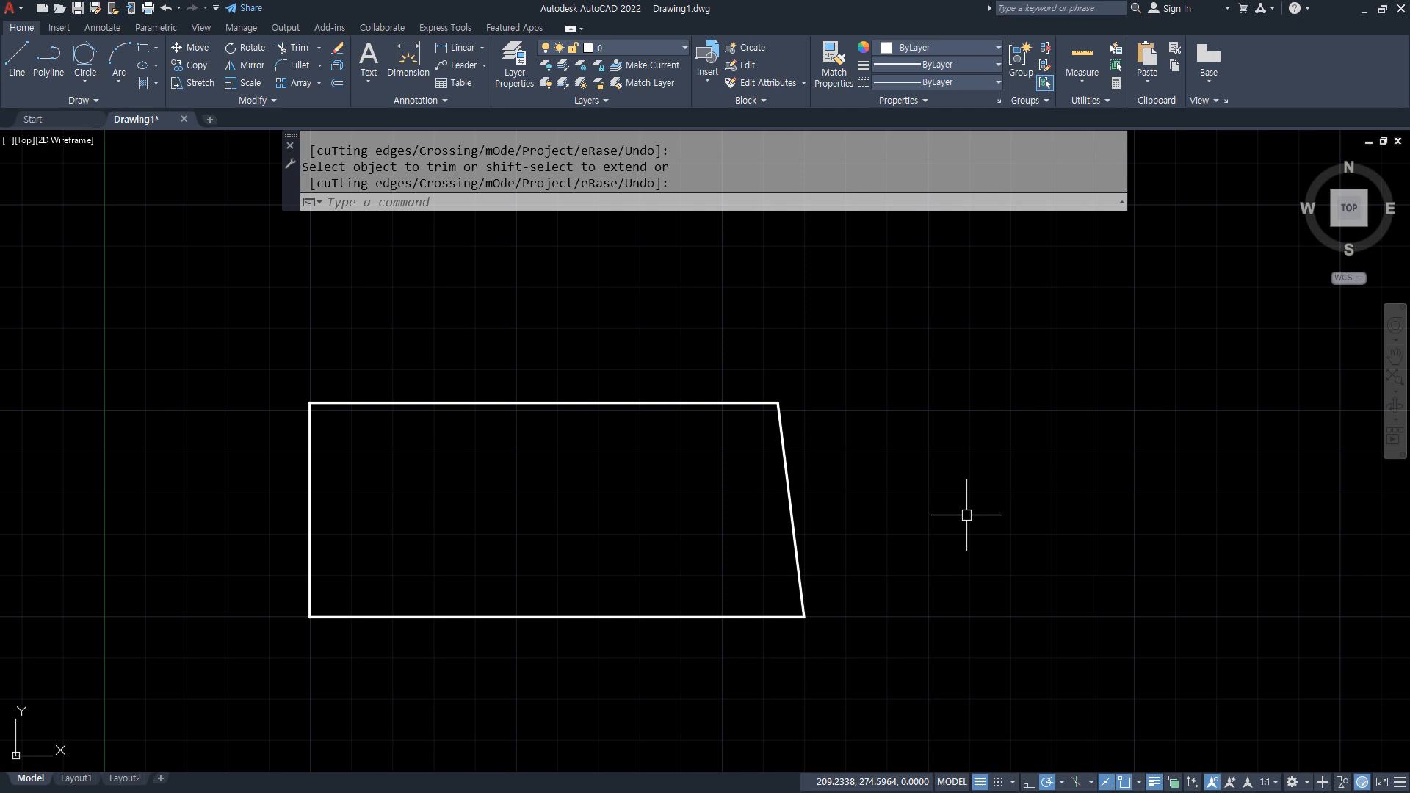
- Switch to the reference drawing in Chrome and examine the size and position dimensions of the left inner quadrilateral
key("alt+Tab")
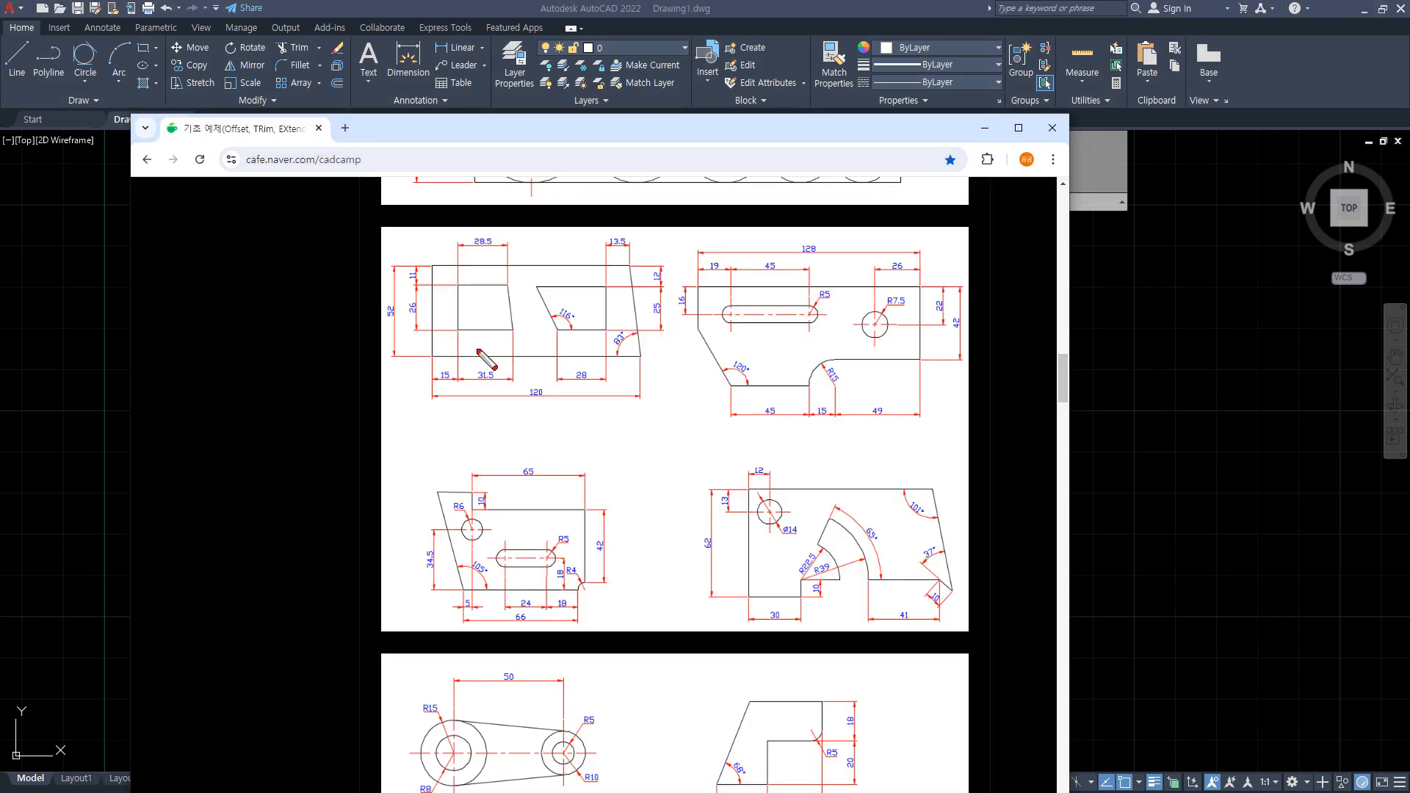
mouse_move(425, 282)
left_mouse_down()
mouse_move(408, 273)
mouse_move(420, 257)
mouse_move(434, 287)
mouse_move(425, 325)
left_mouse_up()
mouse_move(452, 382)
left_mouse_down()
mouse_move(431, 389)
mouse_move(492, 389)
mouse_move(474, 390)
mouse_move(506, 374)
mouse_move(498, 392)
left_mouse_up()
mouse_move(489, 263)
left_mouse_down()
mouse_move(462, 247)
mouse_move(499, 236)
mouse_move(487, 254)
left_mouse_up()
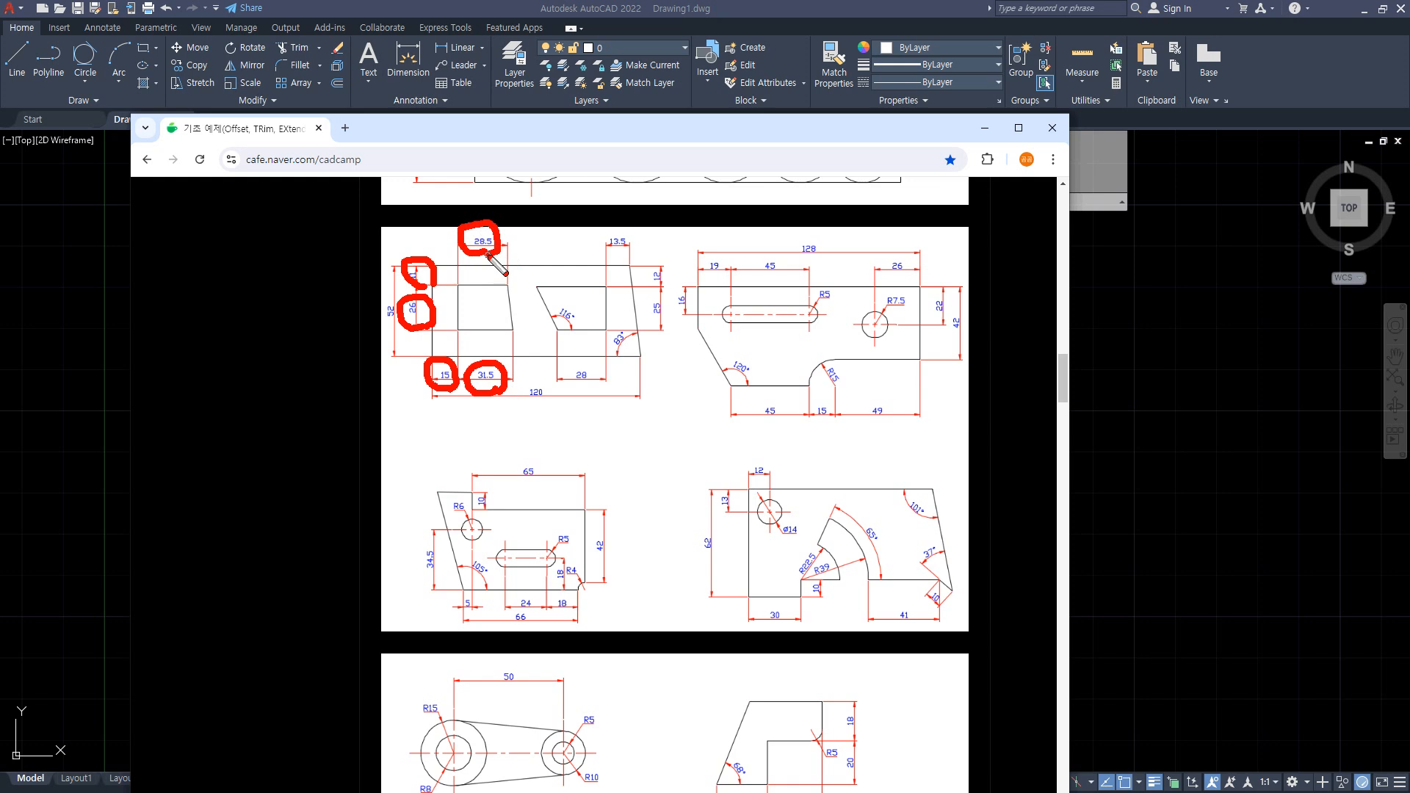
key("Escape")
left_click_drag(664, 133, 0, 242)
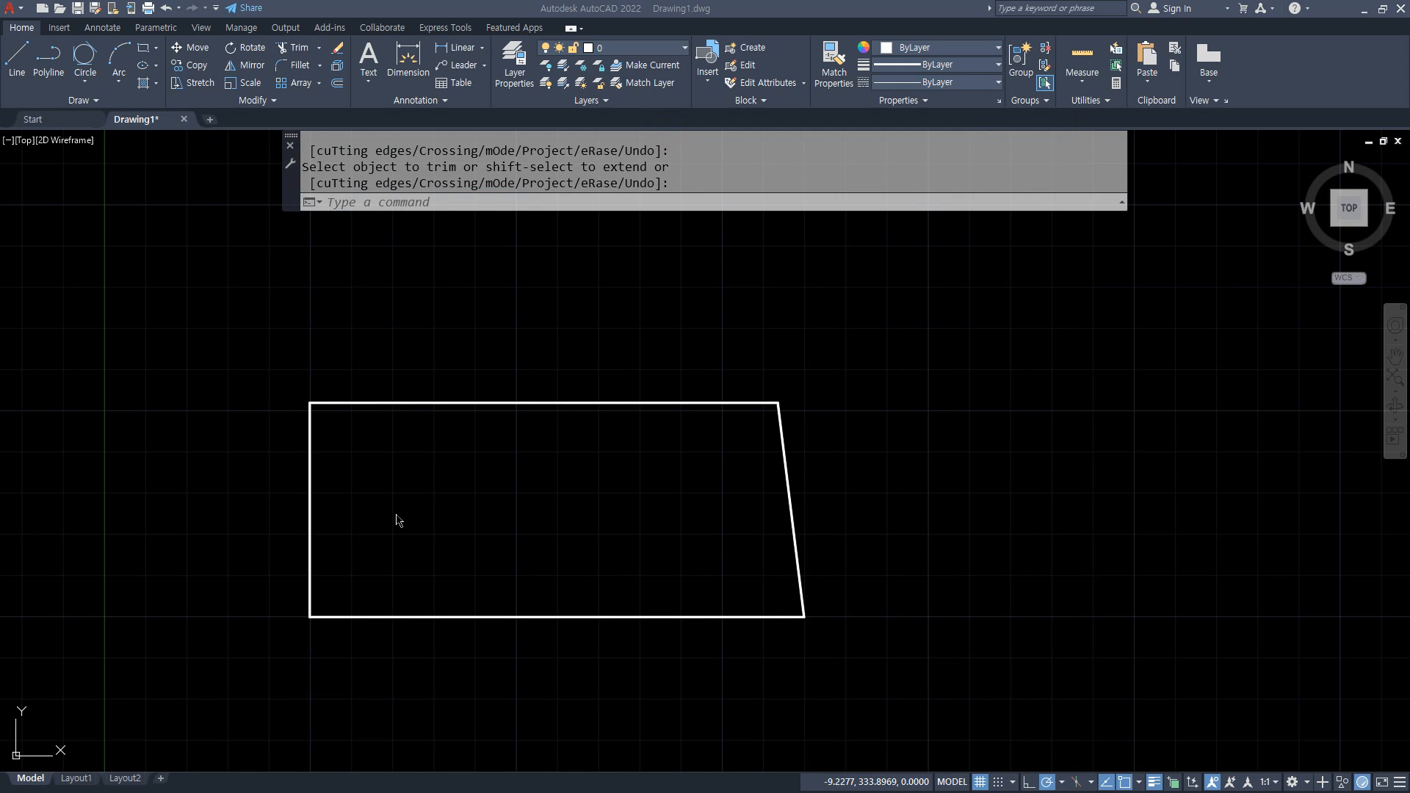
left_click(417, 514)
- Offset the outline's top edge 11 downward
scroll(387, 482, "up", 2)
middle_click_drag(387, 482, 397, 460)
type("o")
key("Return")
type("11")
key("Return")
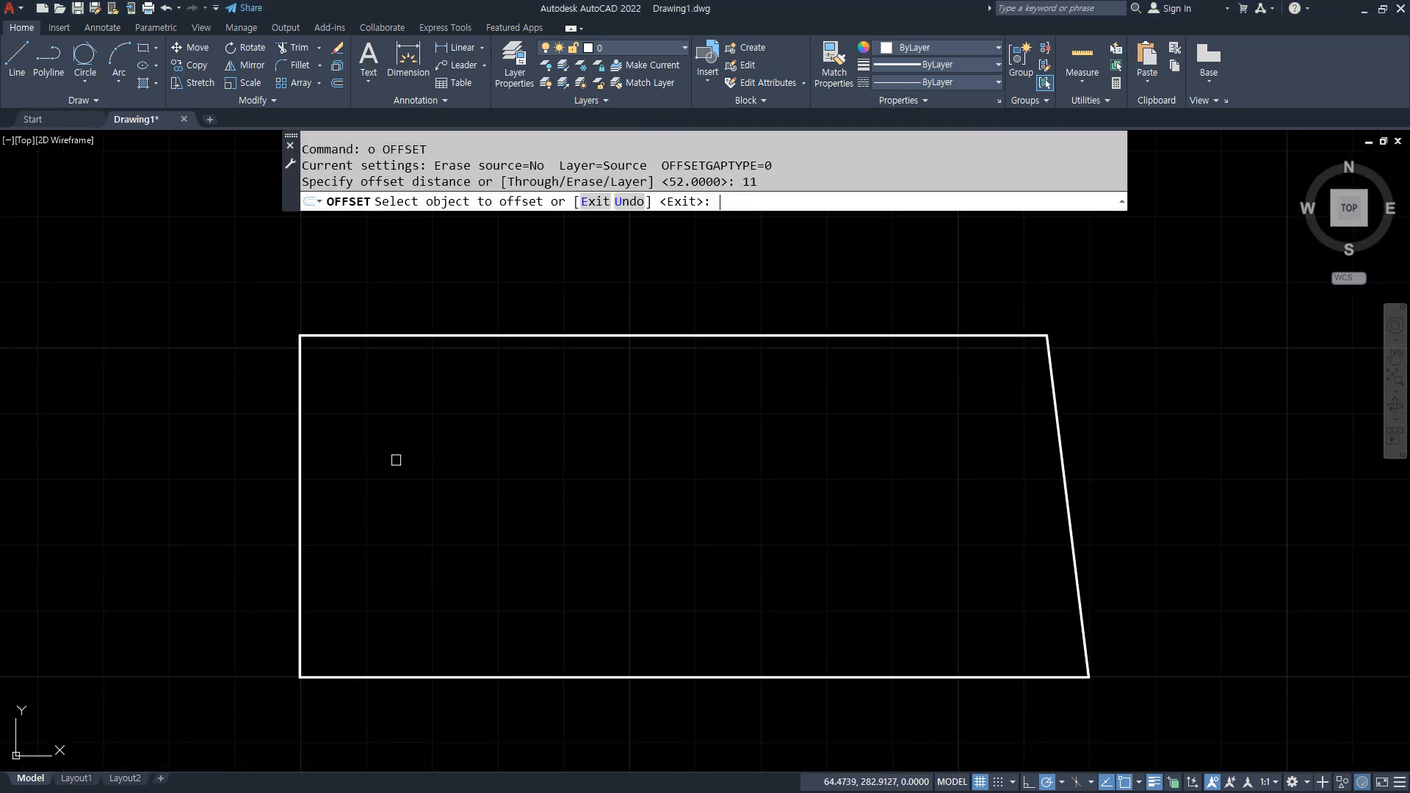
left_click(399, 336)
left_click(402, 460)
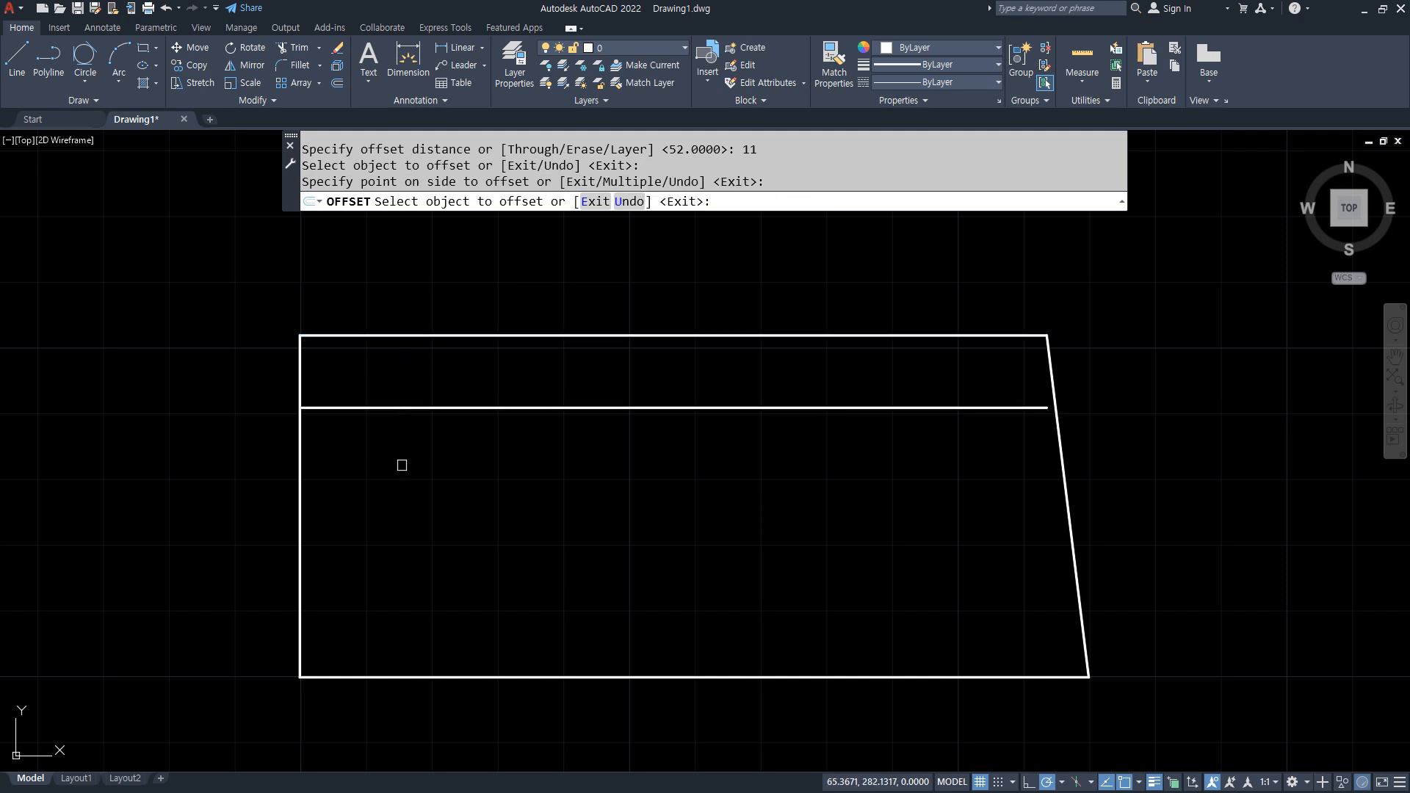
key("Return")
- Offset the upper inner horizontal line 26 downward
key("Return")
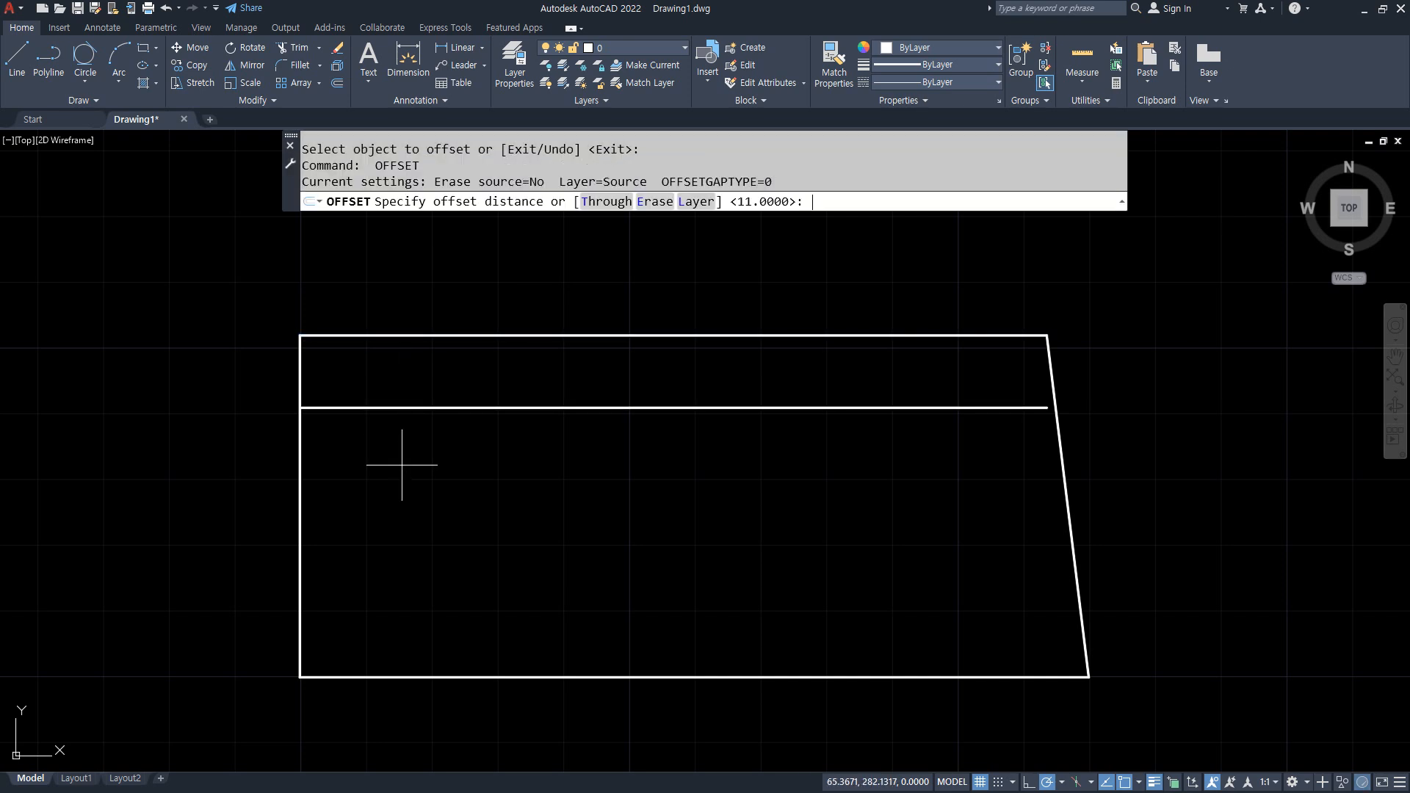
key("Return")
left_click(401, 408)
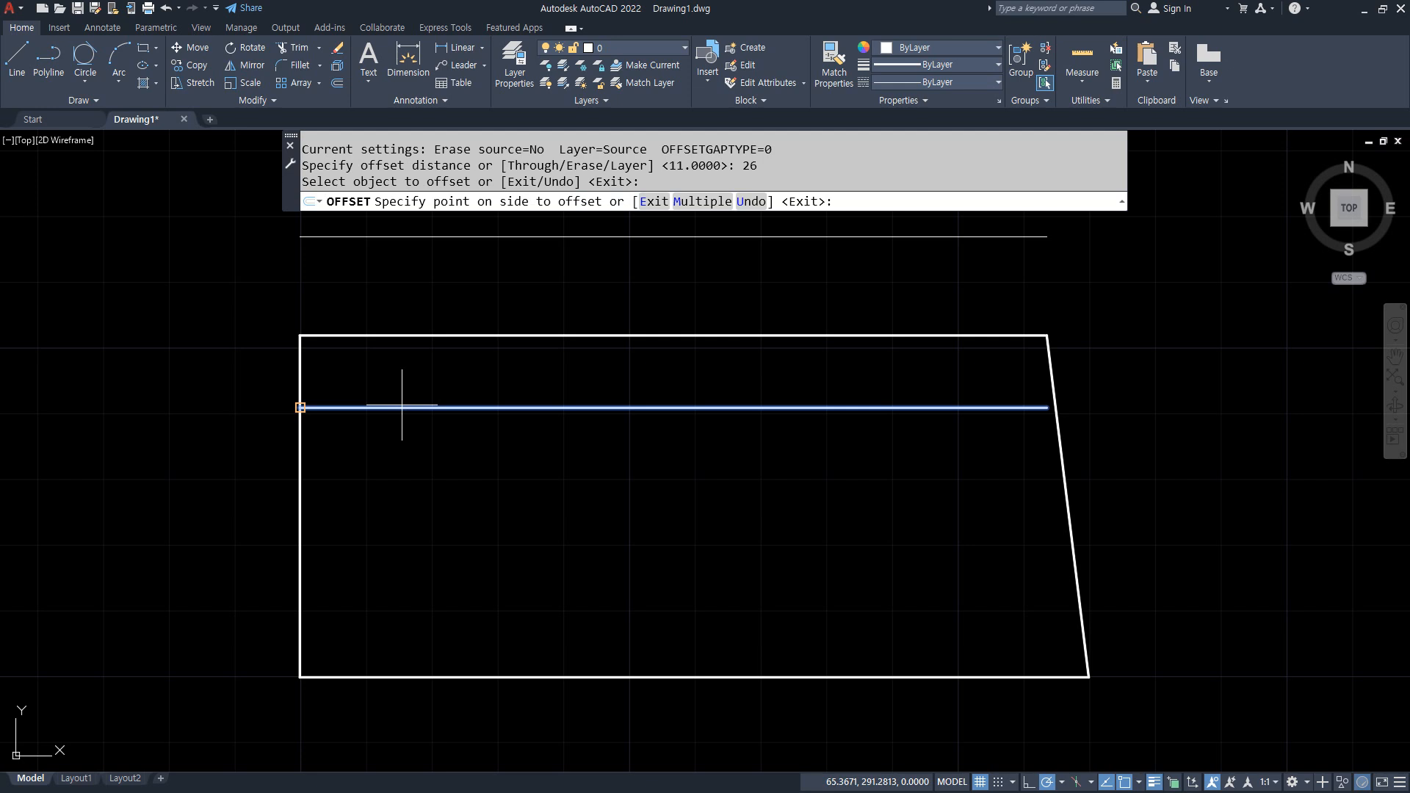
left_click(409, 565)
key("Return")
- Offset the outline's left edge 15 to the right
key("Return")
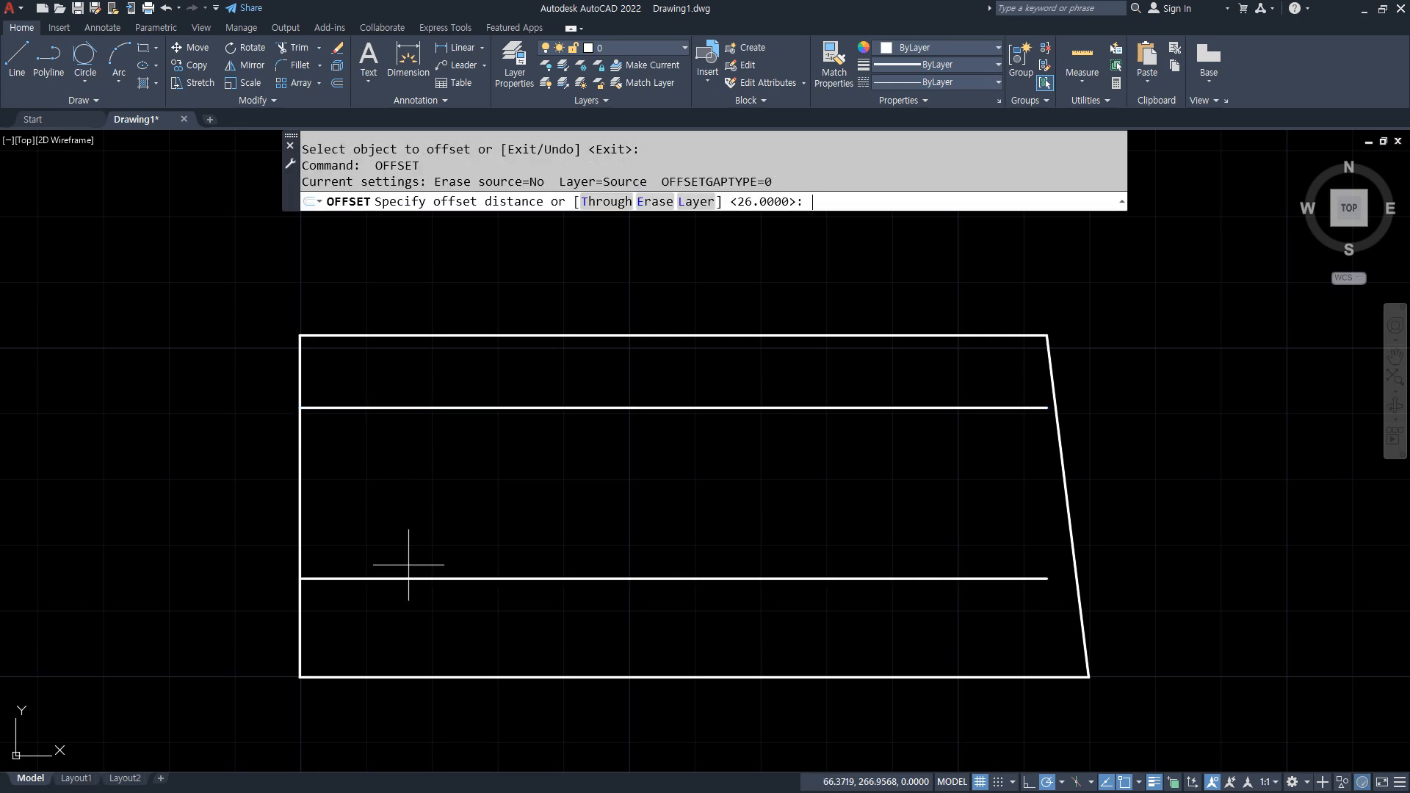
type("15")
key("Return")
left_click(301, 496)
left_click(458, 498)
key("Return")
key("Return")
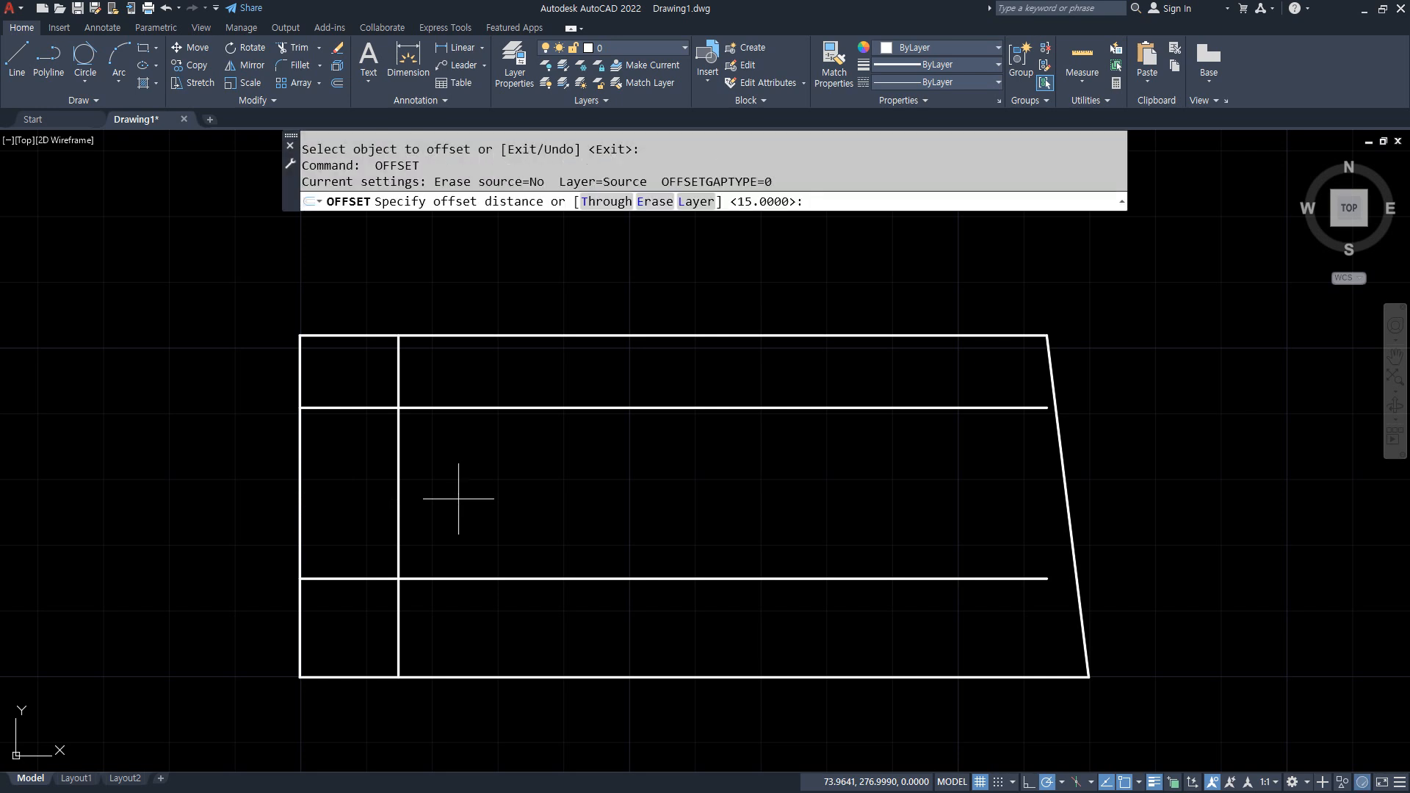
left_click_drag(405, 387, 405, 497)
mouse_move(406, 424)
left_mouse_down()
mouse_move(523, 429)
mouse_move(529, 453)
left_mouse_up()
mouse_move(395, 564)
left_mouse_down()
mouse_move(616, 561)
mouse_move(607, 584)
left_mouse_up()
- Offset the inner vertical line 28.5 to the right
type("o")
key("Return")
type("2")
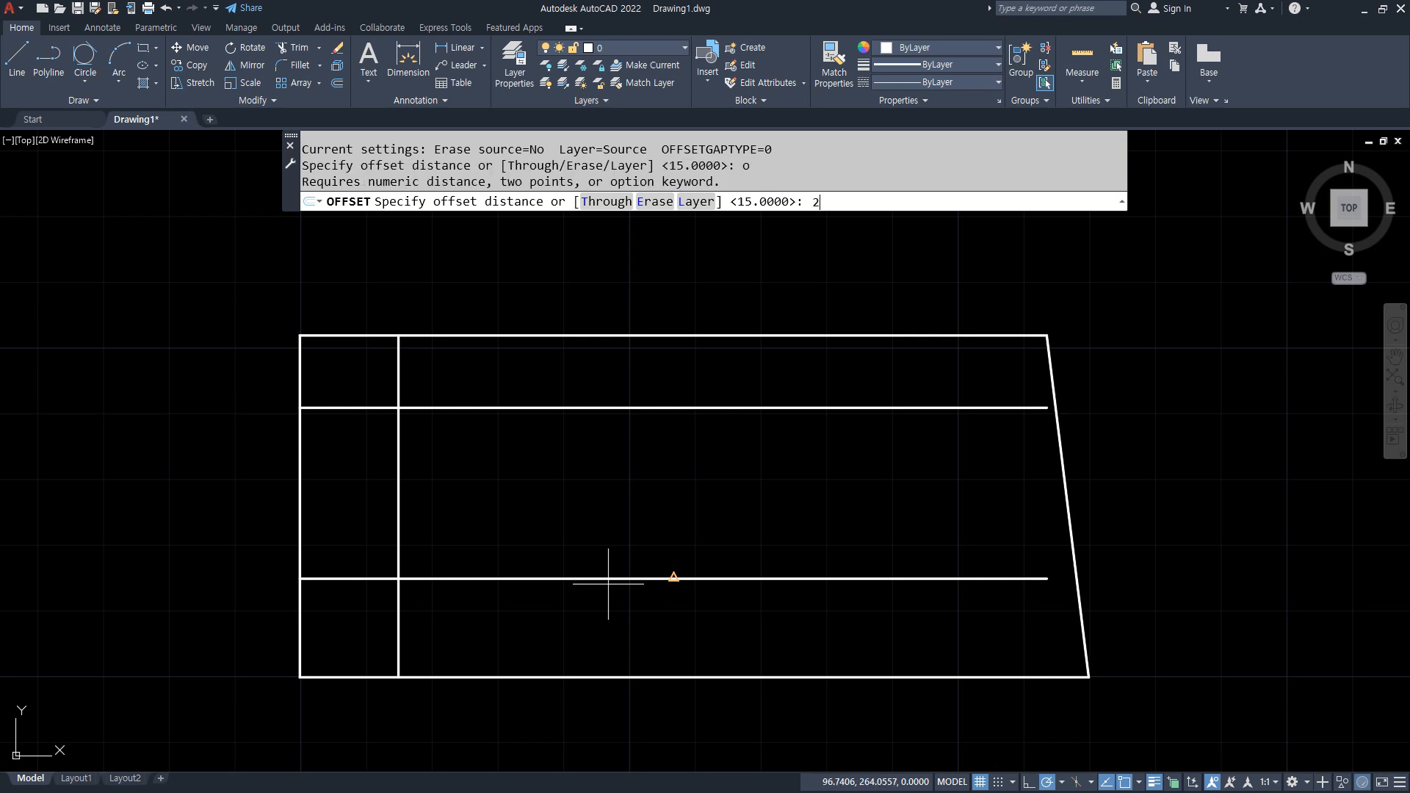
type("8.5")
key("Return")
left_click(399, 474)
left_click(499, 469)
key("Return")
- Offset the first inner vertical line, nearest the left edge, 31.5 to the right
key("Return")
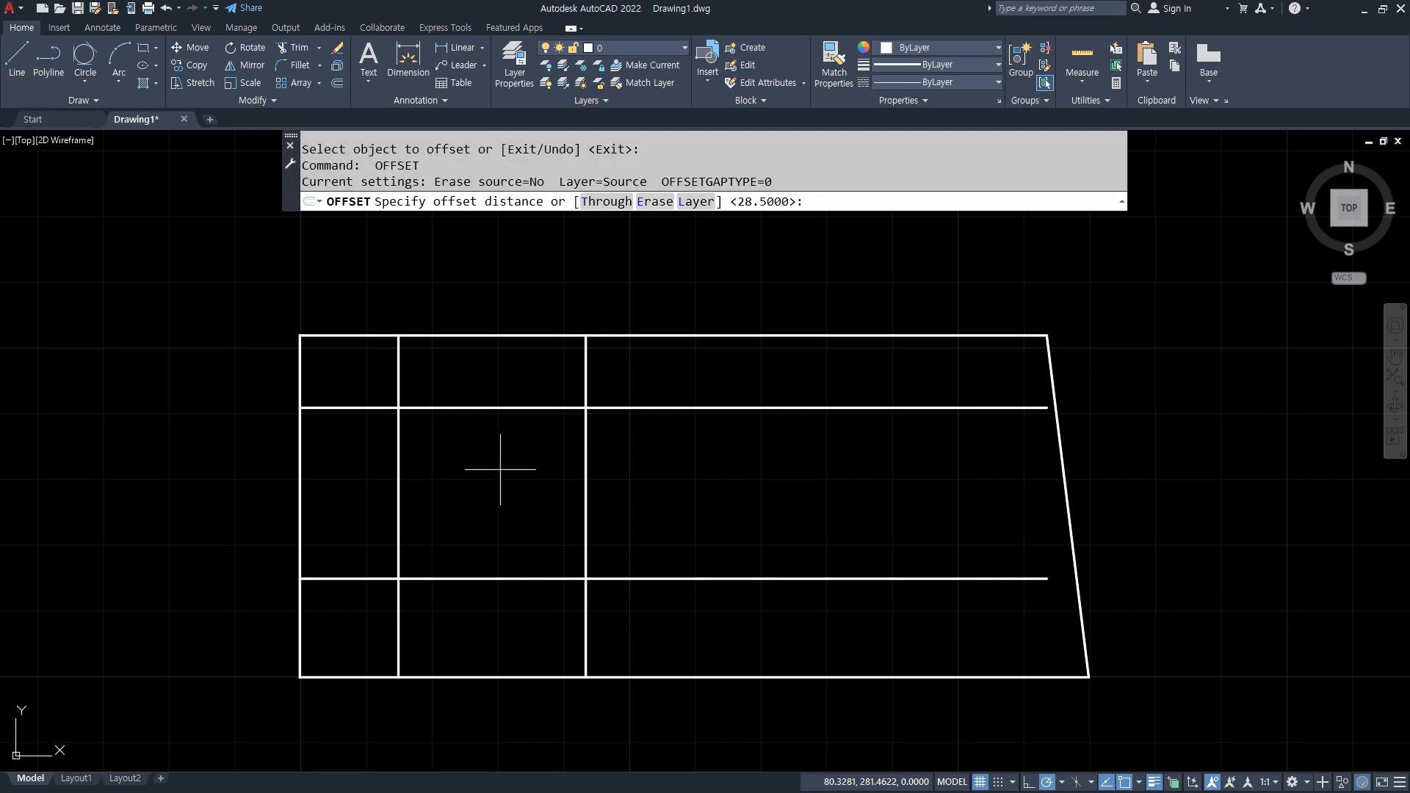
type("31.5")
key("Return")
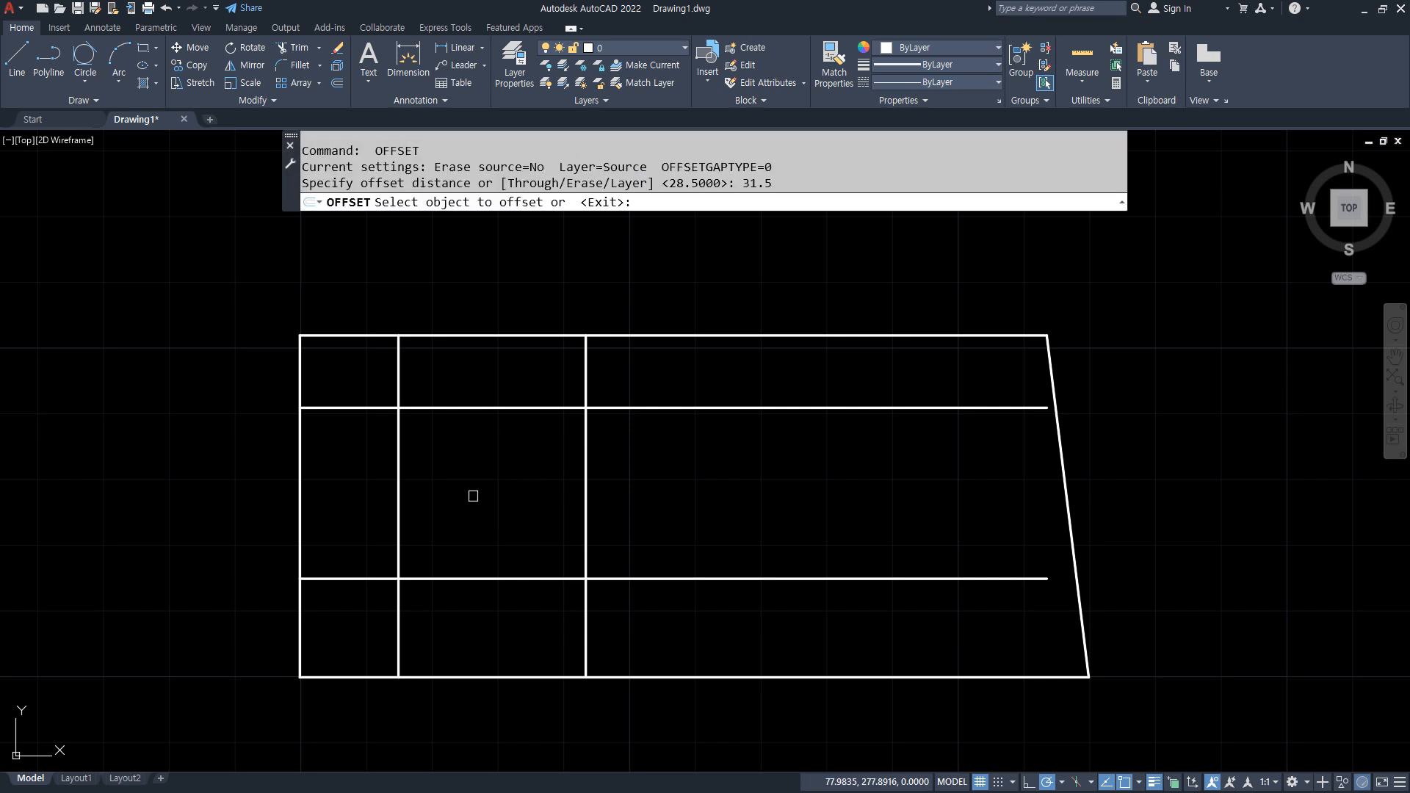
left_click(398, 513)
left_click(493, 519)
key("Return")
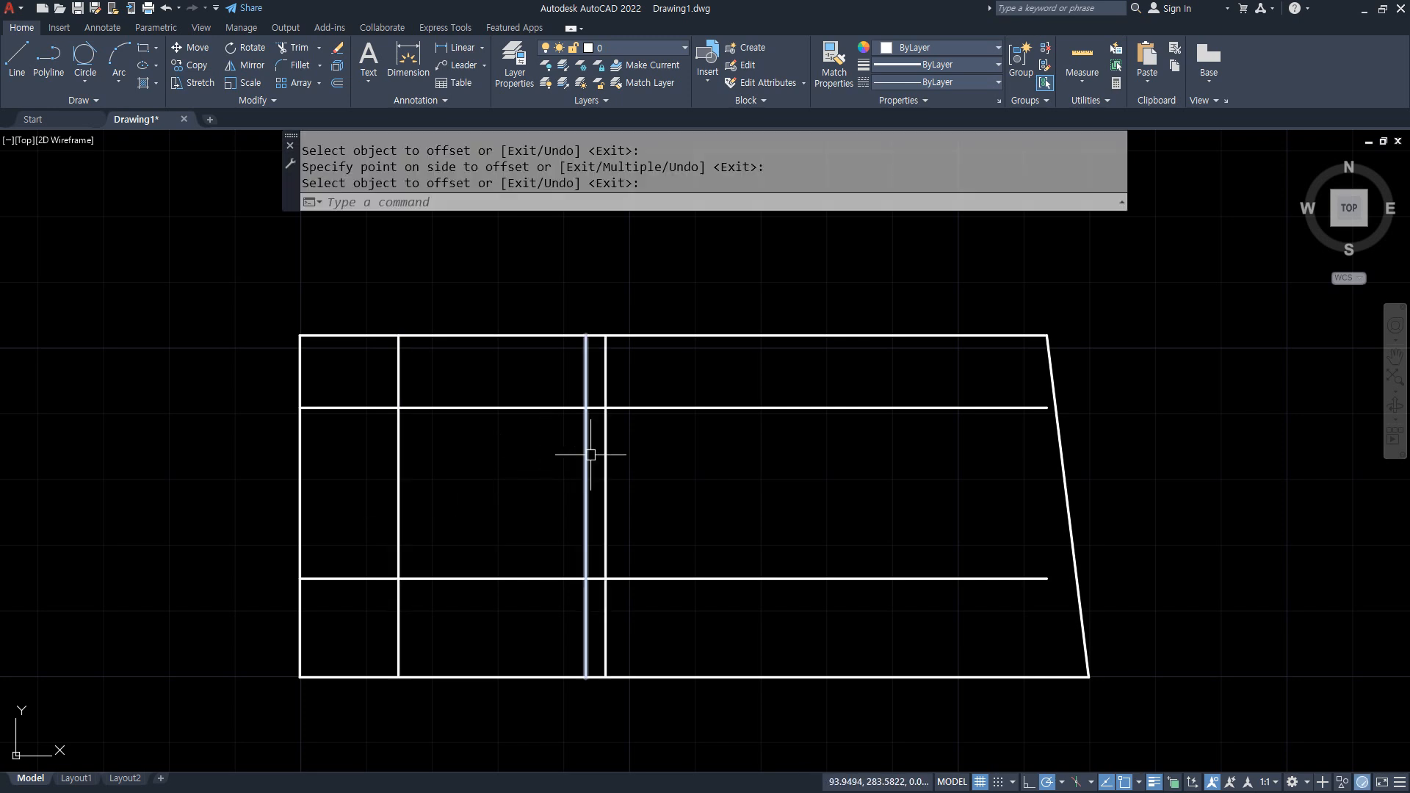
- Draw a slanted line from the 28.5 offset's intersection with the upper inner line to the 31.5 offset's intersection with the lower one
left_click_drag(608, 590, 617, 593)
type("l")
key("Return")
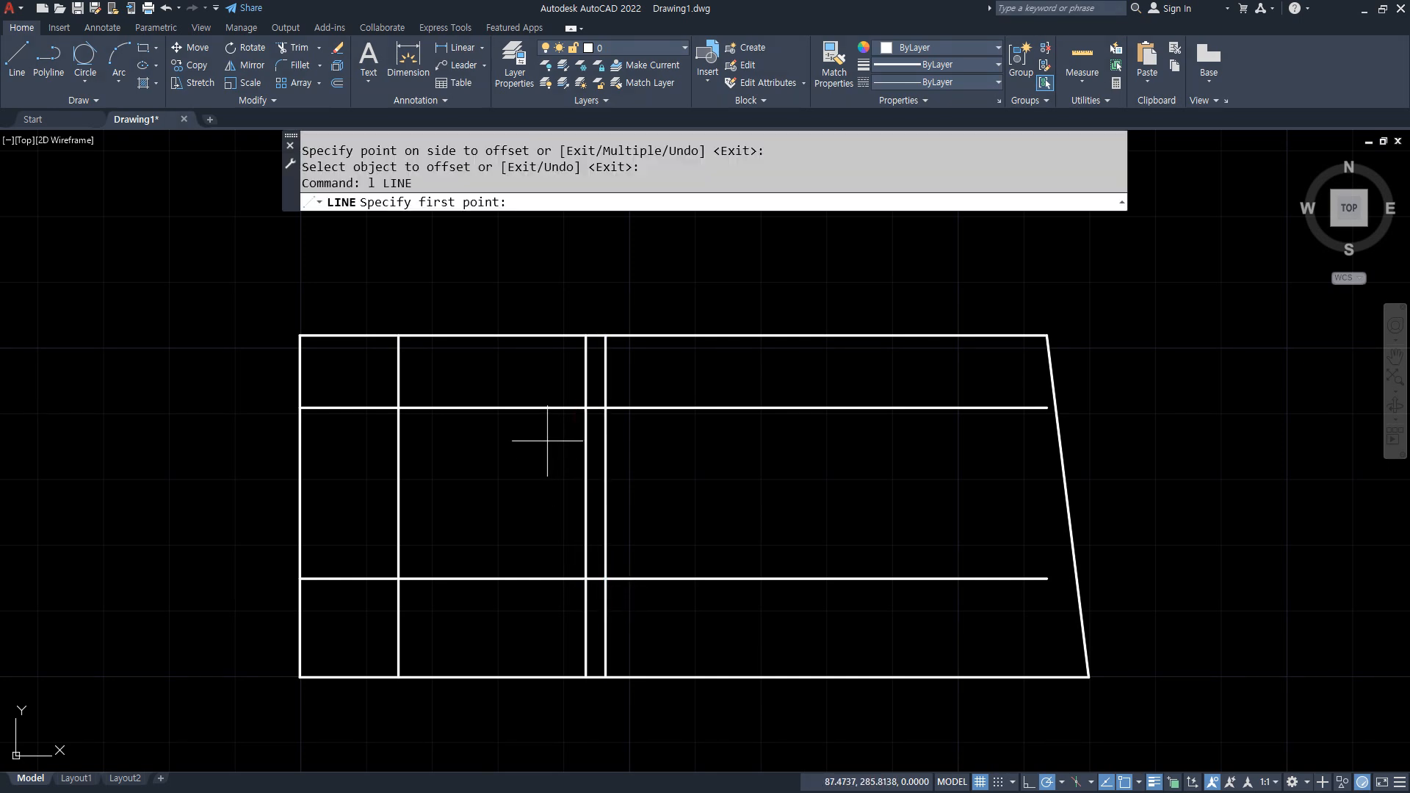
left_click(585, 406)
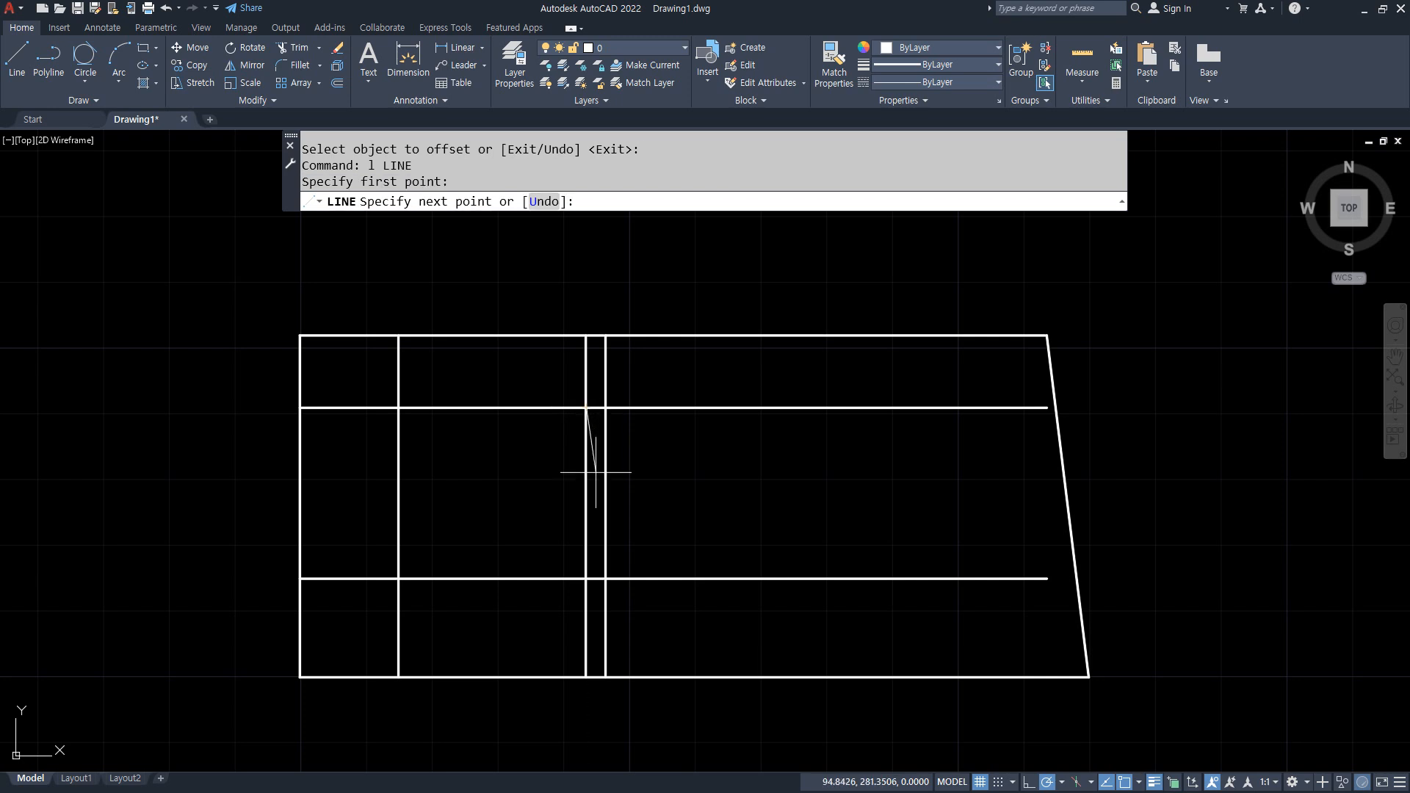
left_click(616, 585)
key("Return")
- Delete the two vertical construction lines on either side of the slanted inner line
left_click(638, 630)
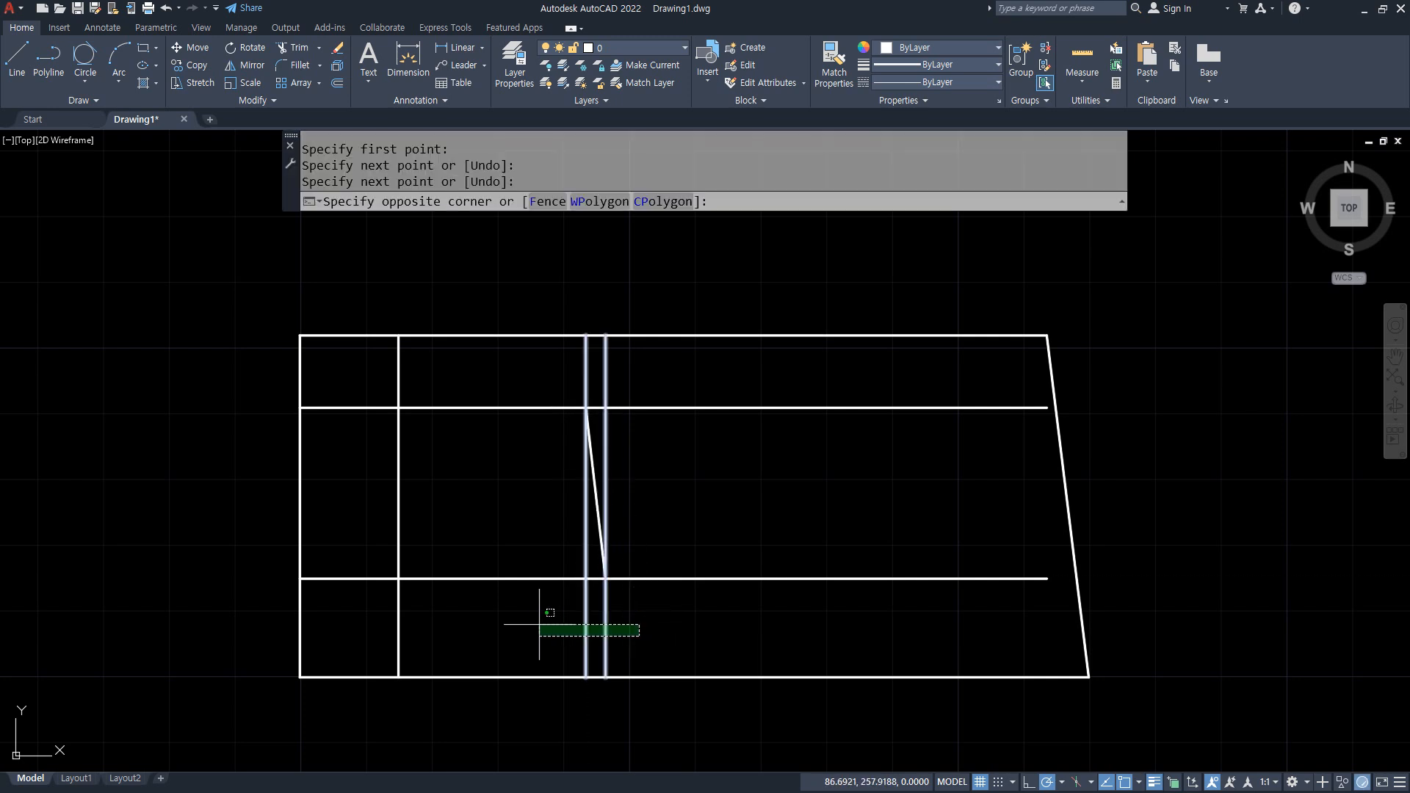
left_click(521, 649)
key("Delete")
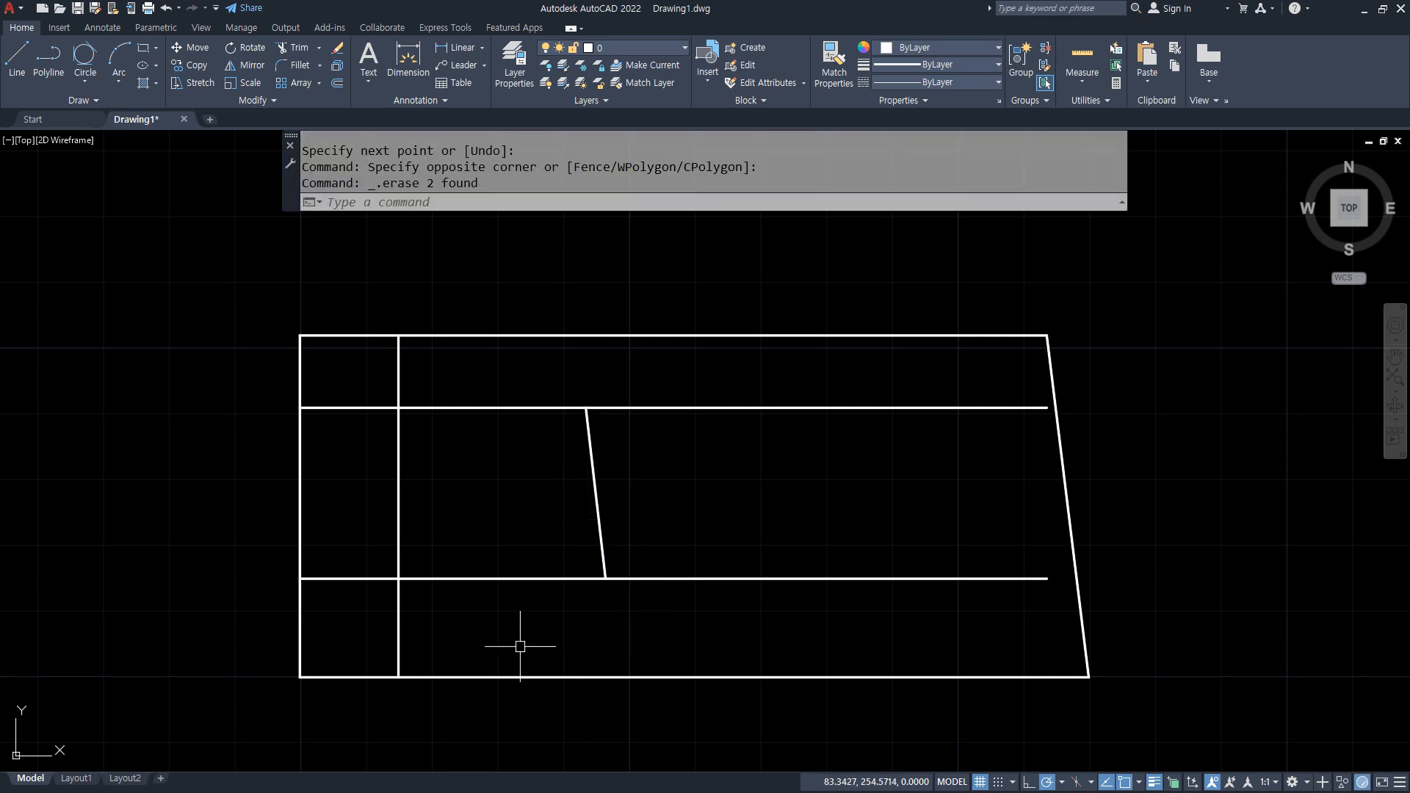
- Trim the excess around the left inner quadrilateral, keeping the lower horizontal line extended to the right
type("tr")
key("Return")
mouse_move(433, 366)
left_mouse_down()
mouse_move(362, 372)
mouse_move(362, 617)
mouse_move(429, 621)
left_mouse_up()
left_click_drag(828, 413, 810, 397)
left_click_drag(1042, 574, 430, 585)
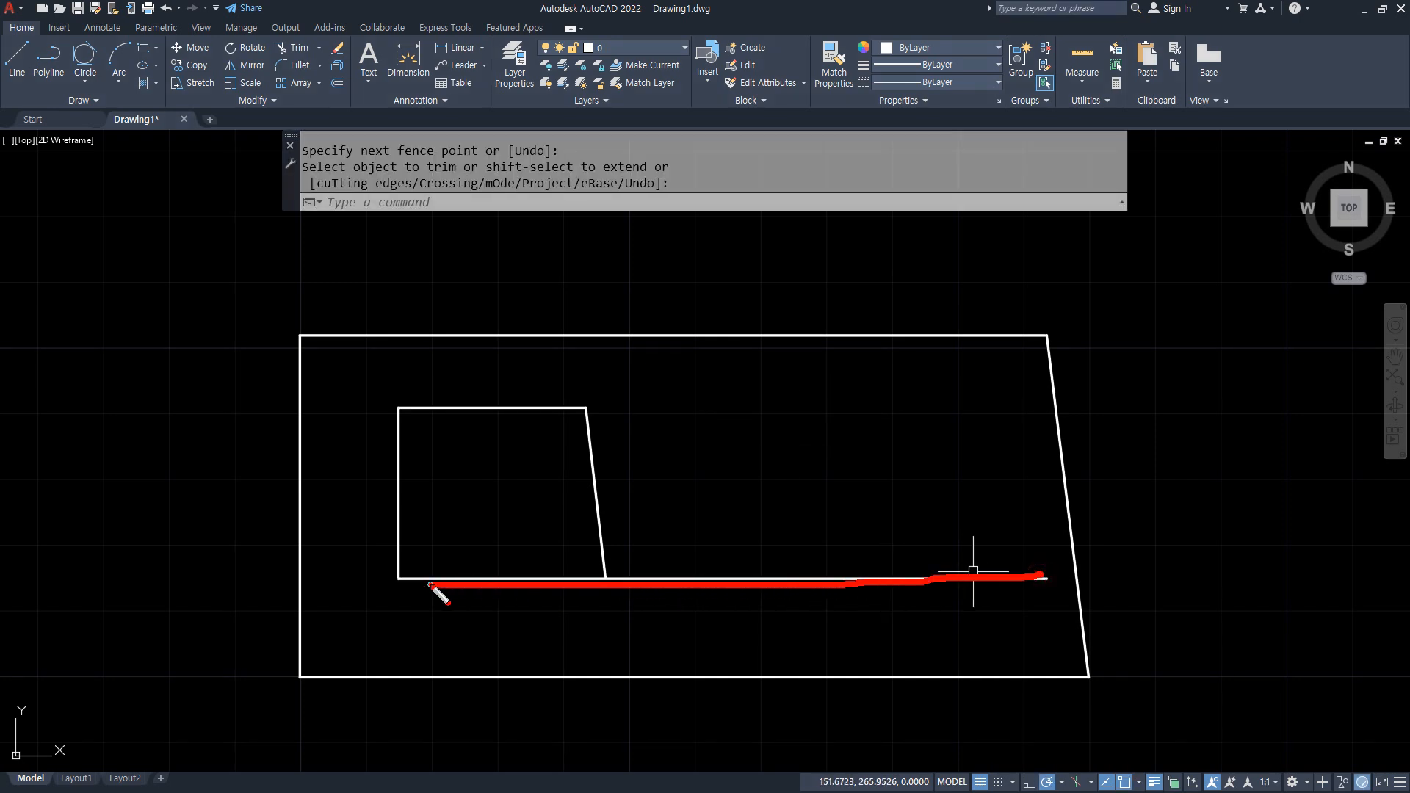
mouse_move(824, 587)
left_mouse_down()
mouse_move(977, 586)
mouse_move(881, 411)
mouse_move(931, 584)
left_mouse_up()
key("Escape")
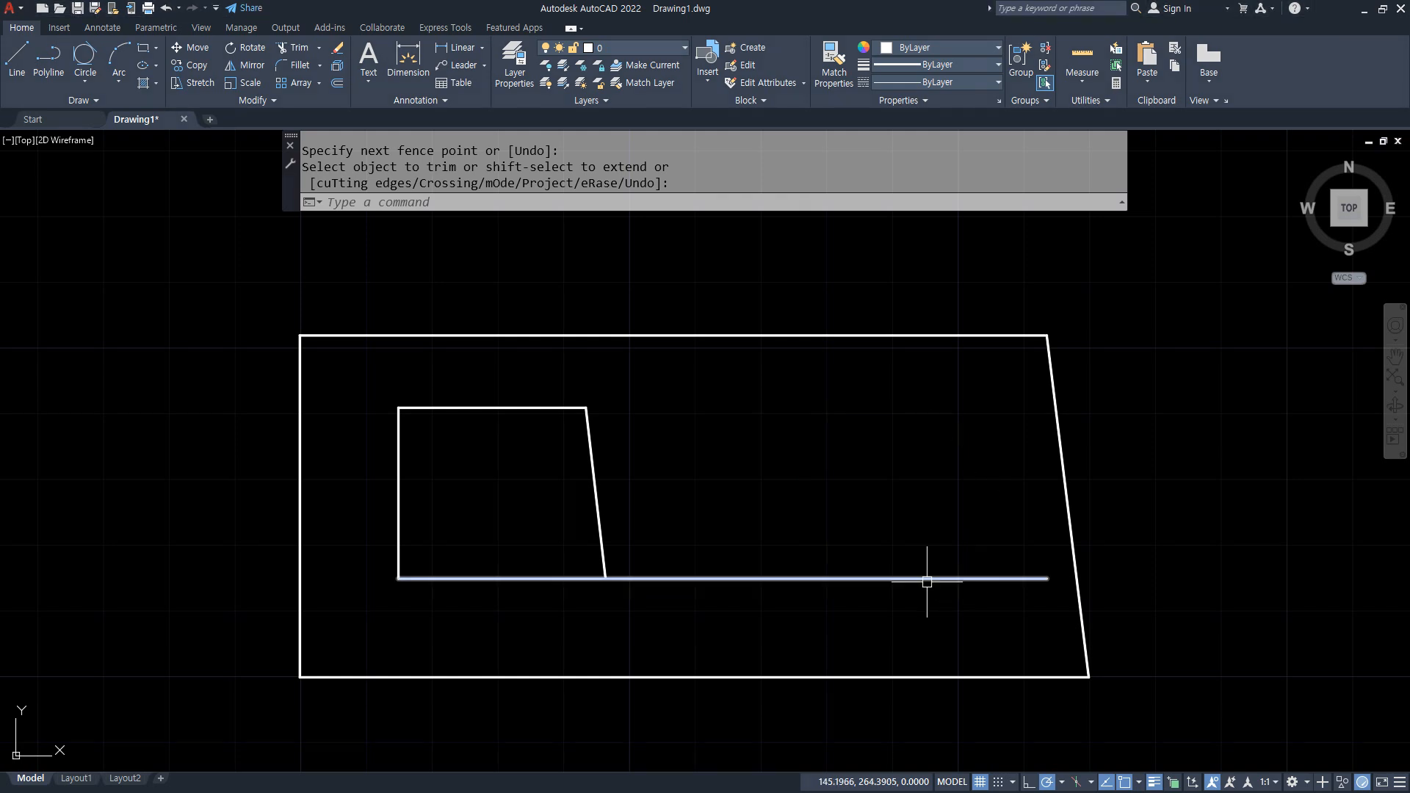
- Examine the enlarged reference drawing in Chrome for the right inner shape's 13.5 offset from the outline's upper-right corner
key("alt+Tab")
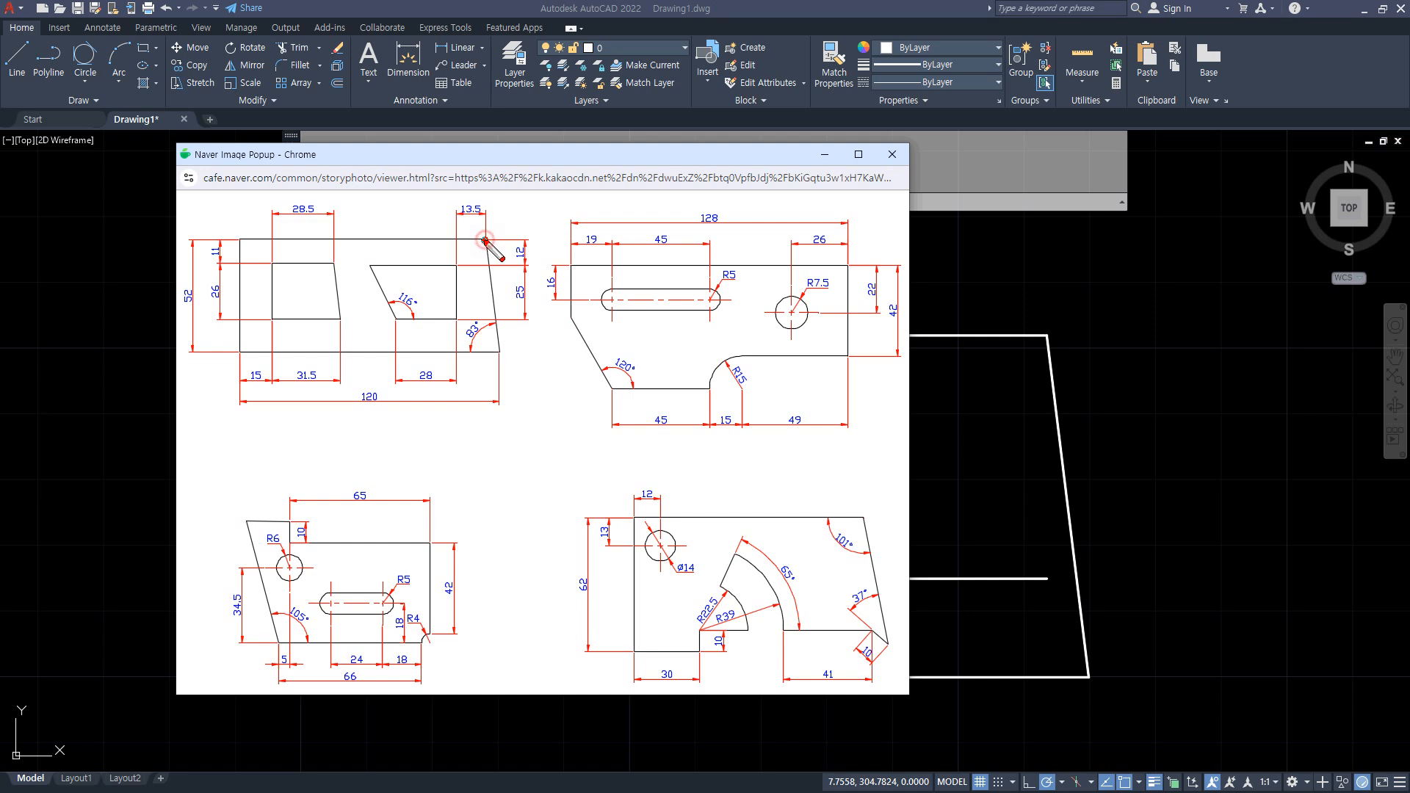
mouse_move(485, 240)
left_mouse_down()
mouse_move(424, 238)
mouse_move(447, 255)
left_mouse_up()
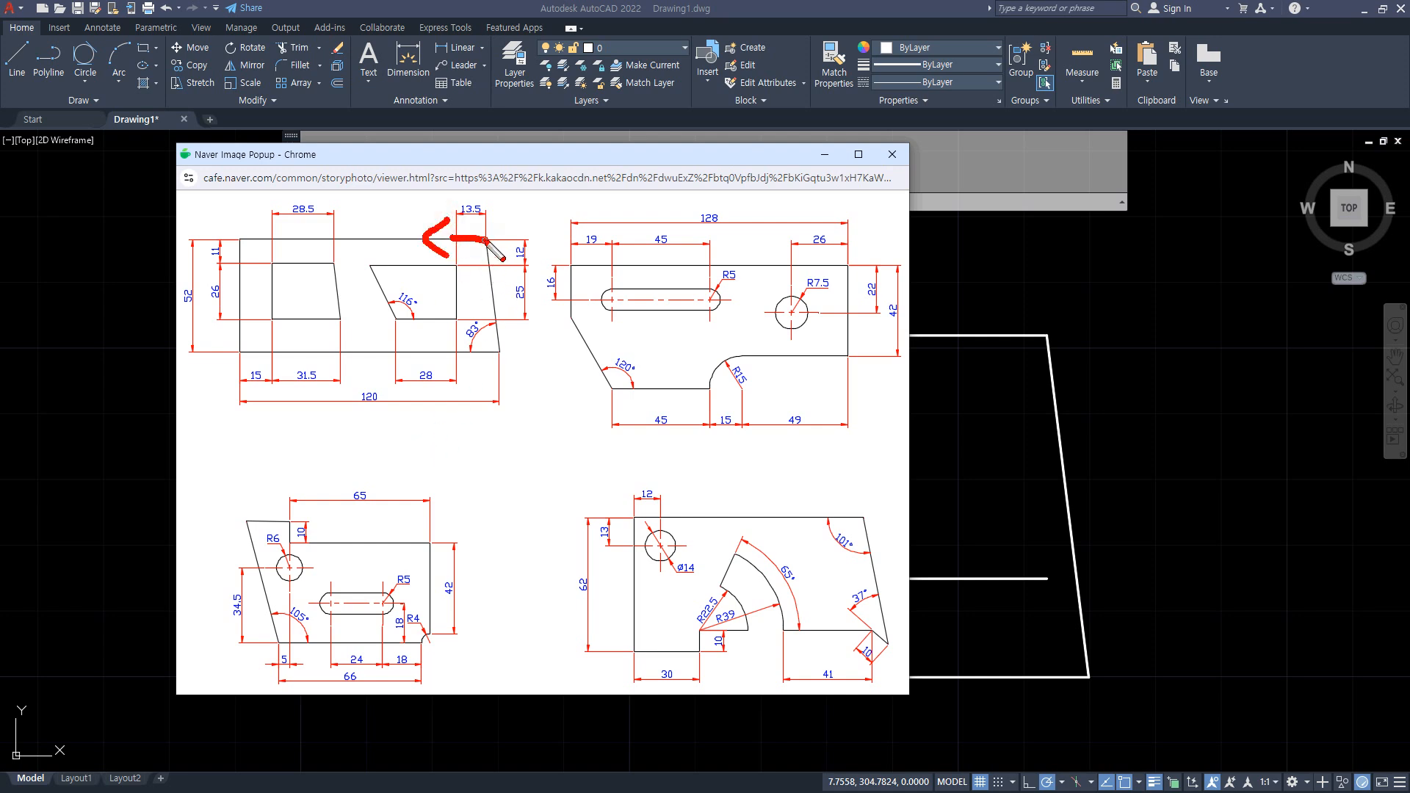
key("Escape")
left_click_drag(569, 155, 0, 215)
left_click(1031, 434)
- Draw a vertical construction line from the outline's upper-right corner down to its bottom edge
type("l")
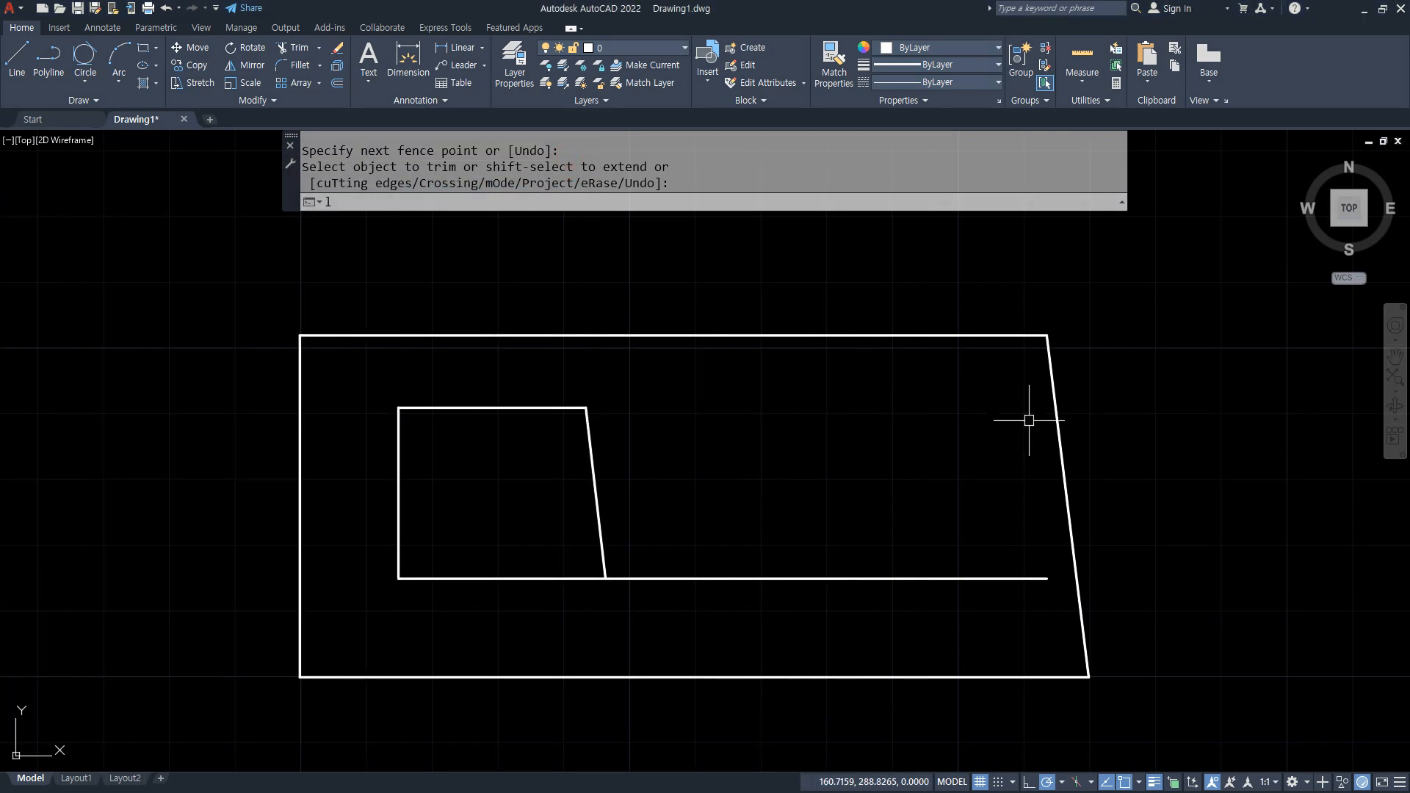
key("Return")
left_click(1047, 335)
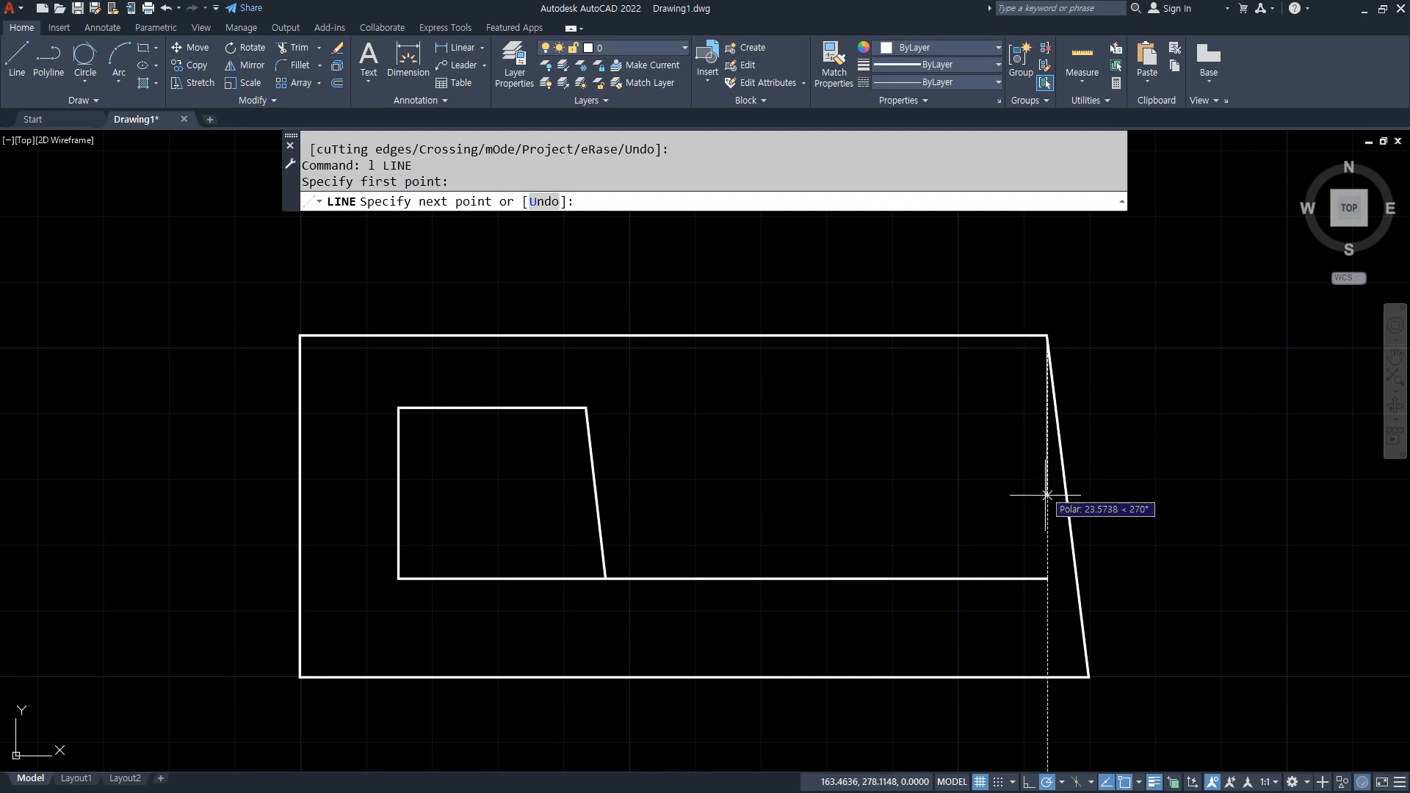
left_click(1047, 676)
key("Return")
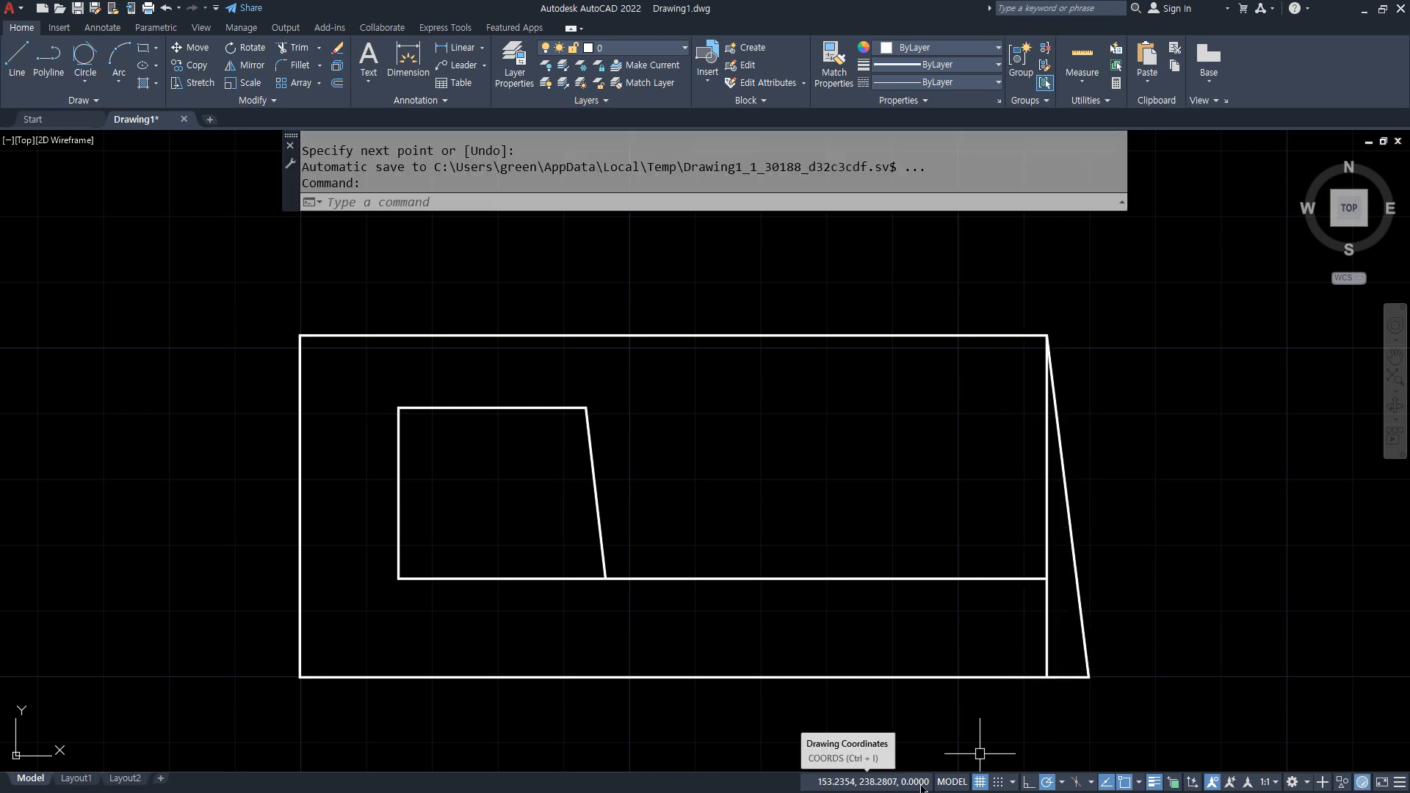
- Offset the vertical construction line 13.5 to the left
type("O")
key("Return")
type("13.5")
key("Return")
left_click(1048, 510)
left_click(981, 506)
key("Return")
- Offset the outline's top edge 12 downward
key("Return")
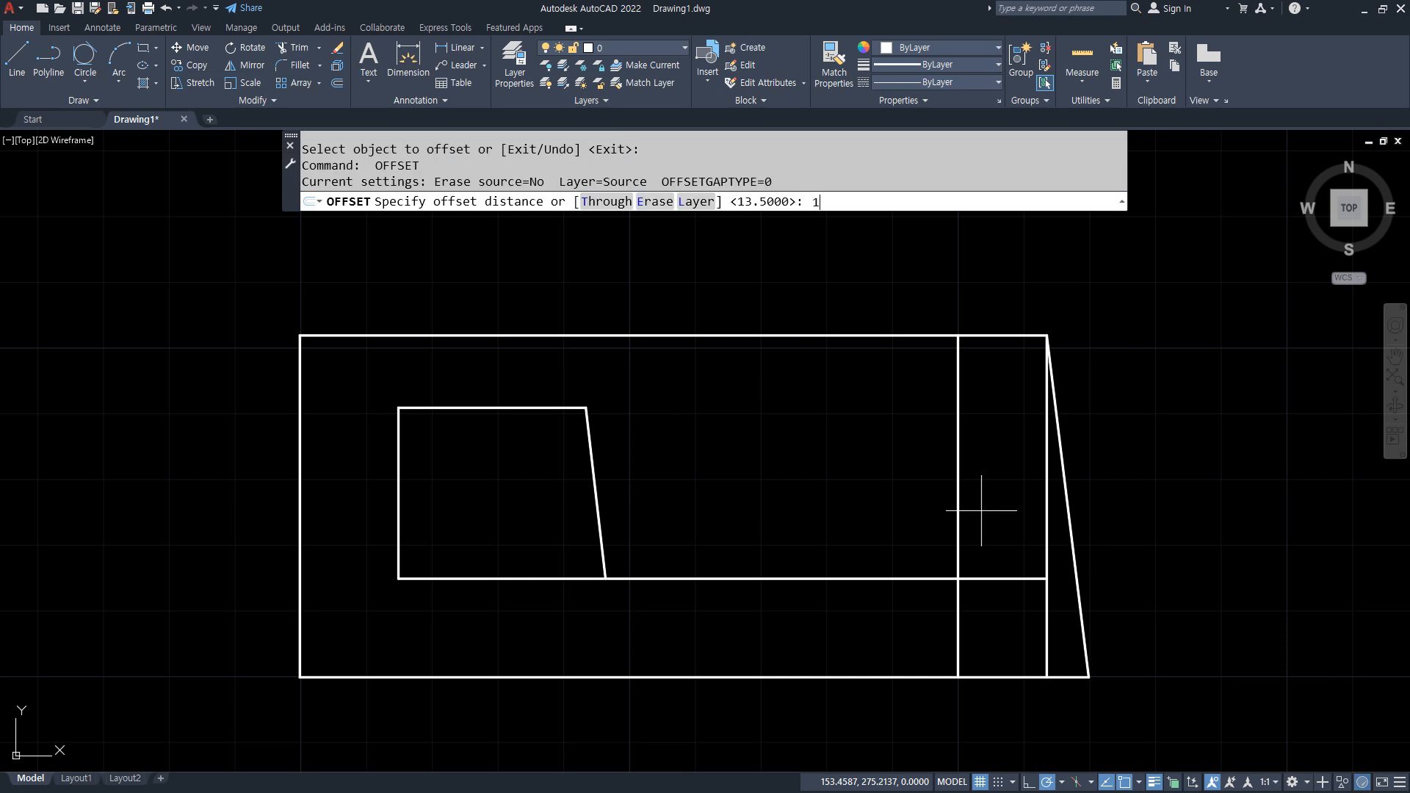
type("12")
key("Return")
left_click(879, 336)
left_click(858, 457)
key("Return")
- Offset the vertical line created at 13.5 by another 28 to the left
key("Return")
type("28")
key("Return")
left_click(956, 504)
left_click(818, 507)
key("Return")
- Start a line where the vertical line offset by 28 meets the lower inner horizontal line
type("l")
key("Return")
left_click(774, 578)
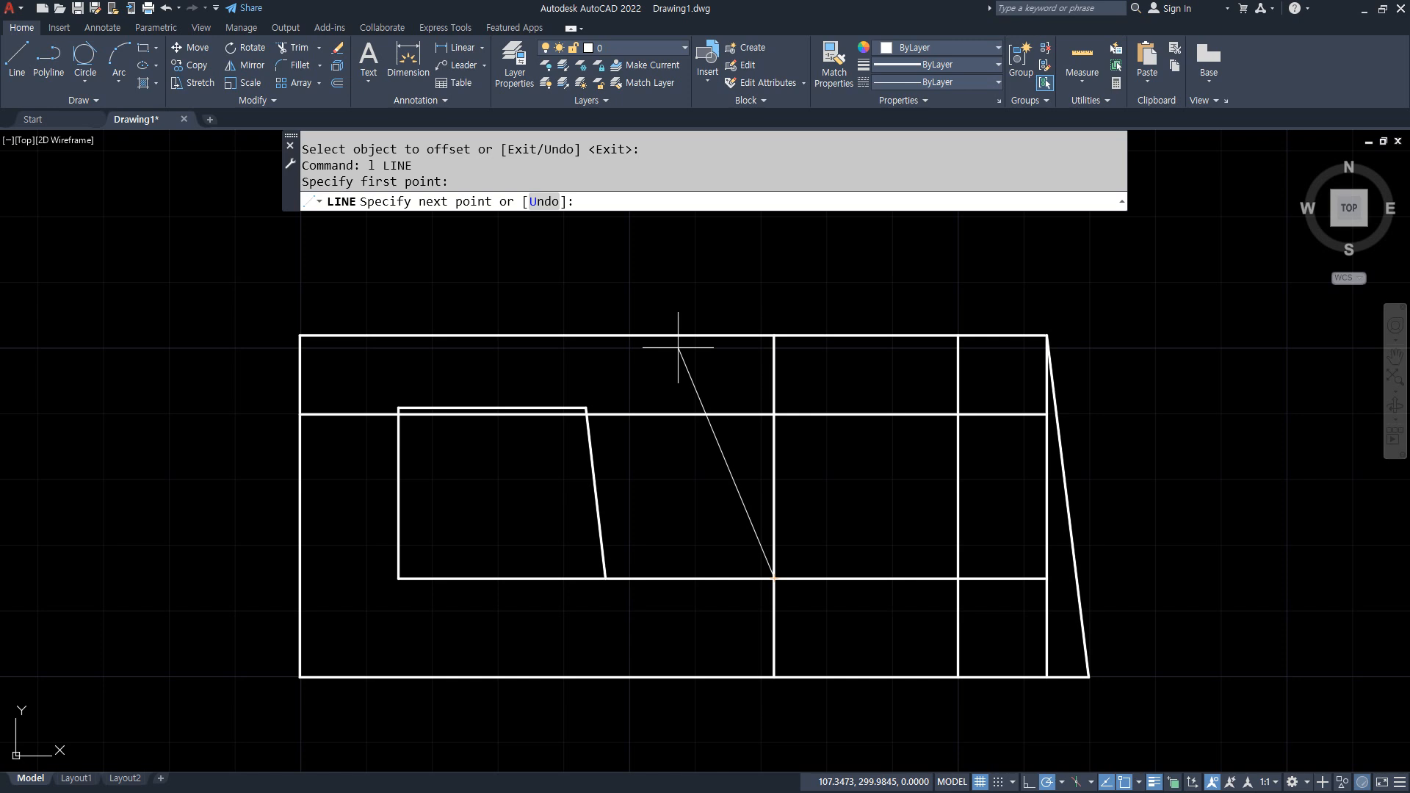
mouse_move(835, 568)
left_mouse_down()
mouse_move(748, 520)
mouse_move(755, 511)
left_mouse_up()
left_click_drag(837, 542, 837, 570)
left_click_drag(821, 561, 837, 568)
mouse_move(835, 485)
left_mouse_down()
mouse_move(836, 507)
mouse_move(850, 492)
left_mouse_up()
left_click_drag(874, 439, 881, 485)
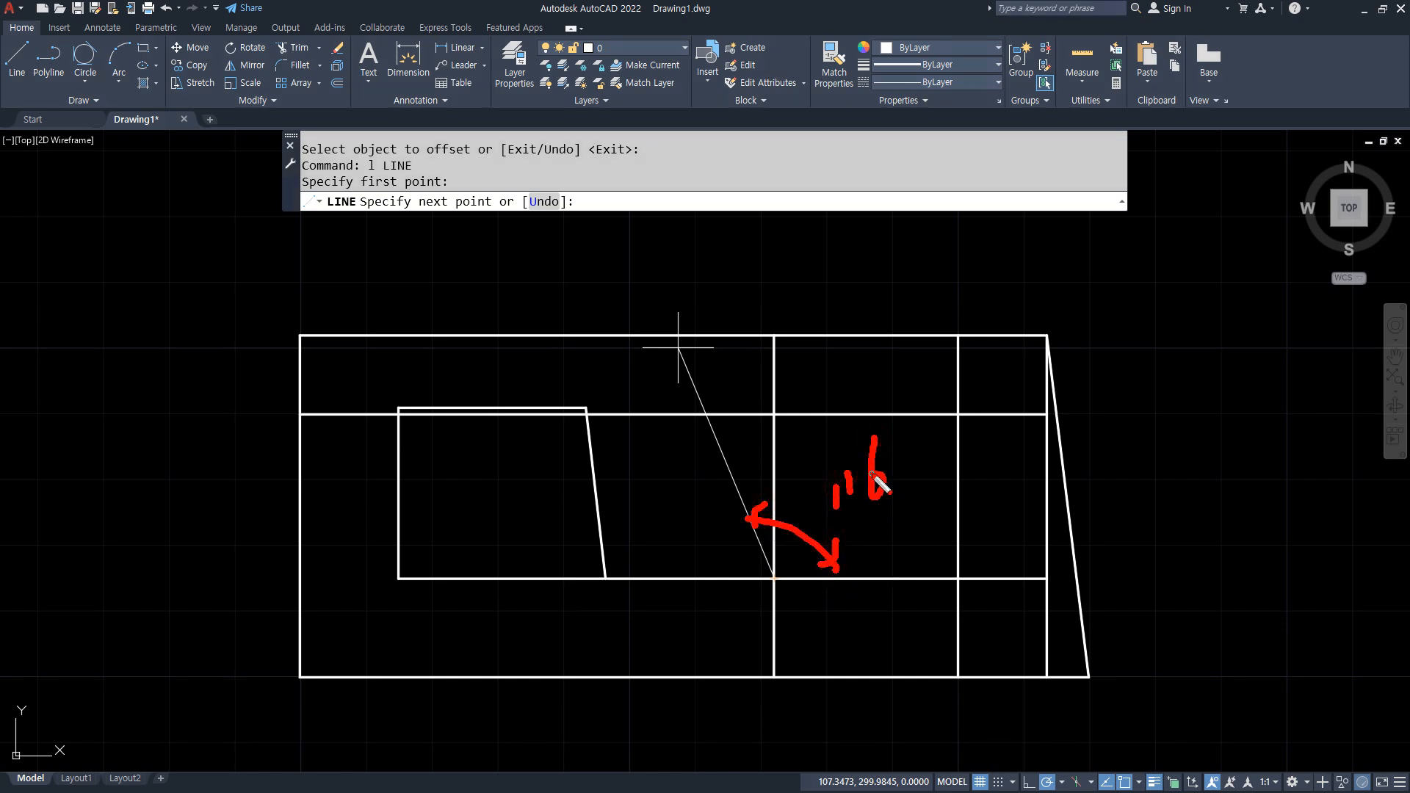
key("Escape")
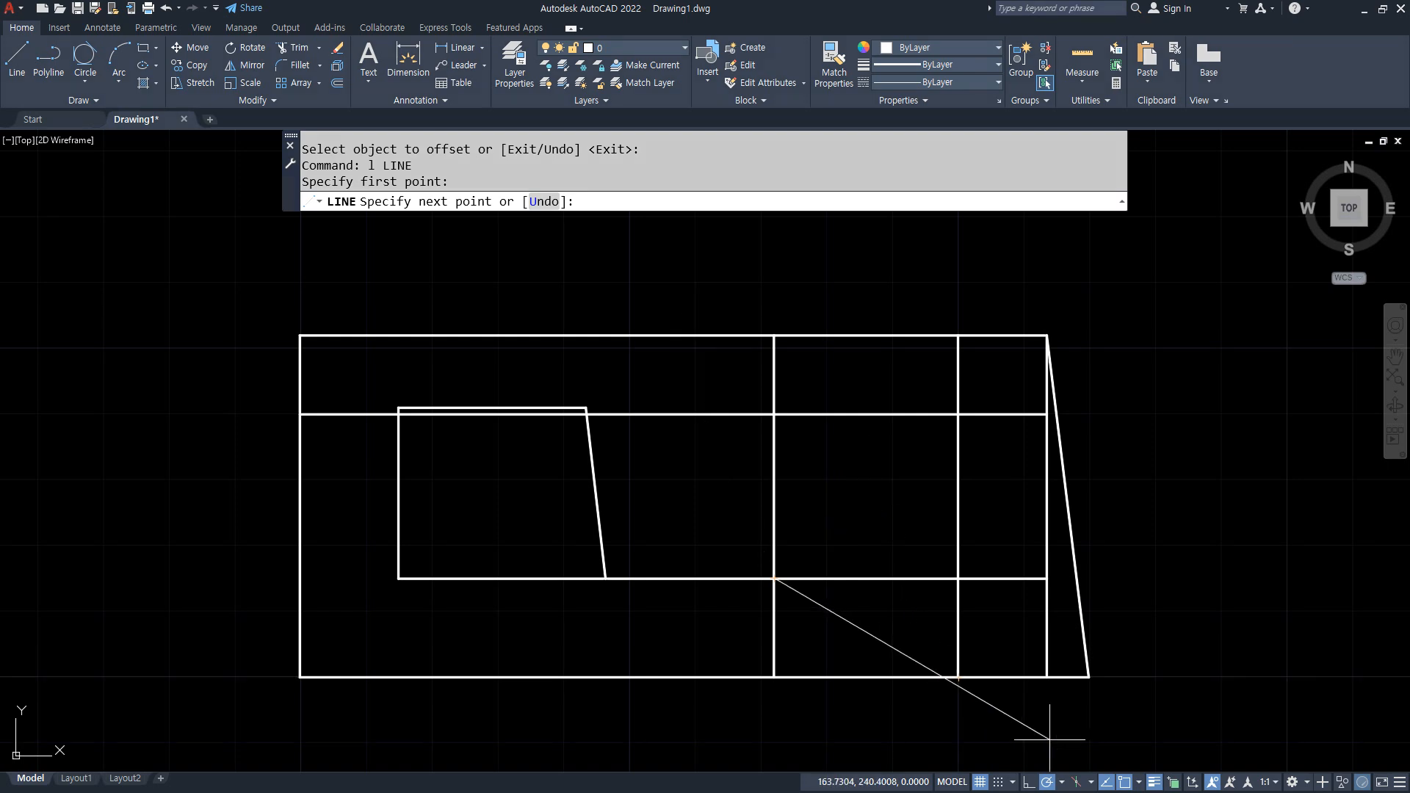
- Add 116 as an additional polar tracking angle in the drafting settings
left_click(1062, 782)
left_click(1068, 762)
left_click(643, 370)
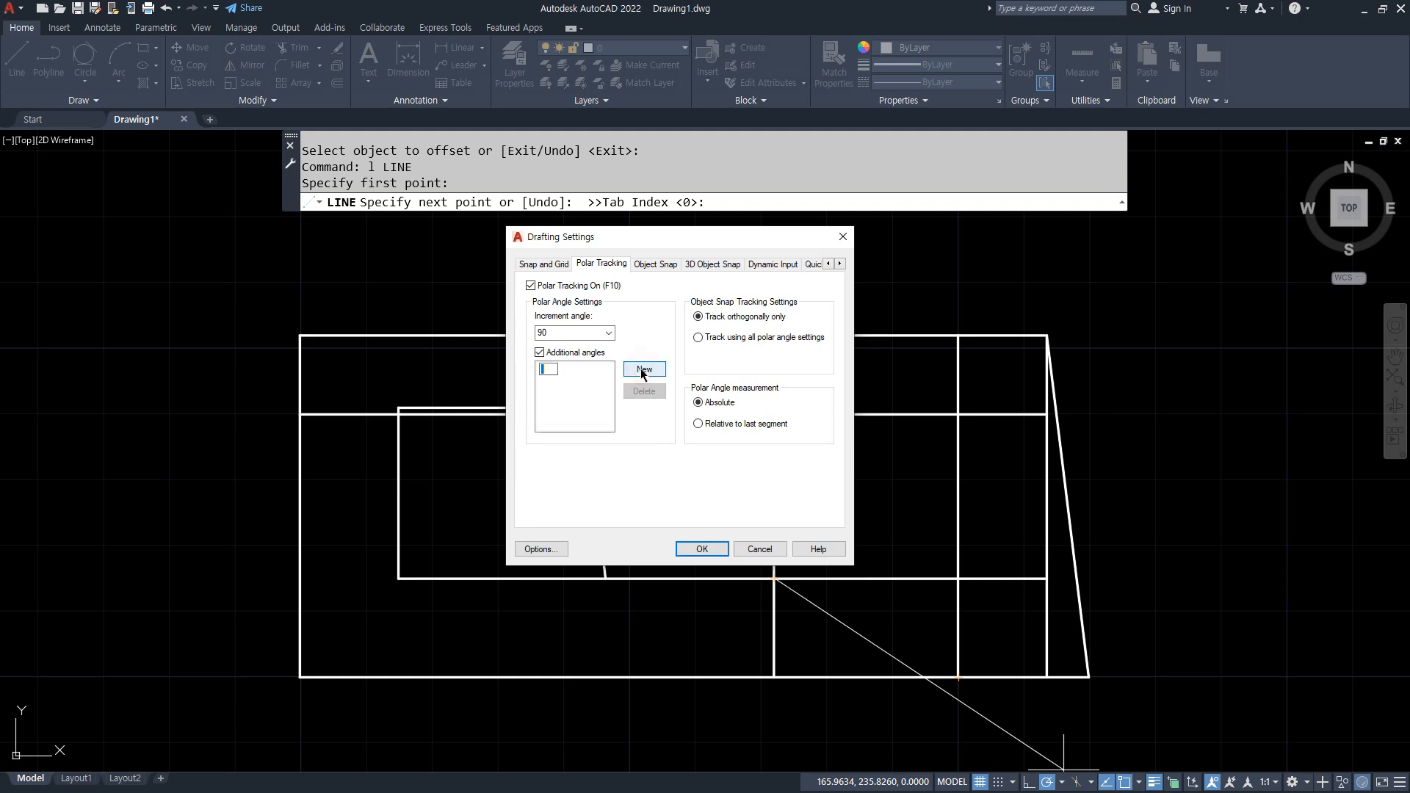
type("116")
key("Return")
left_click(698, 548)
- Switch polar tracking to the 116 increment and end the line at 116° on the horizontal line offset by 12
left_click(1062, 782)
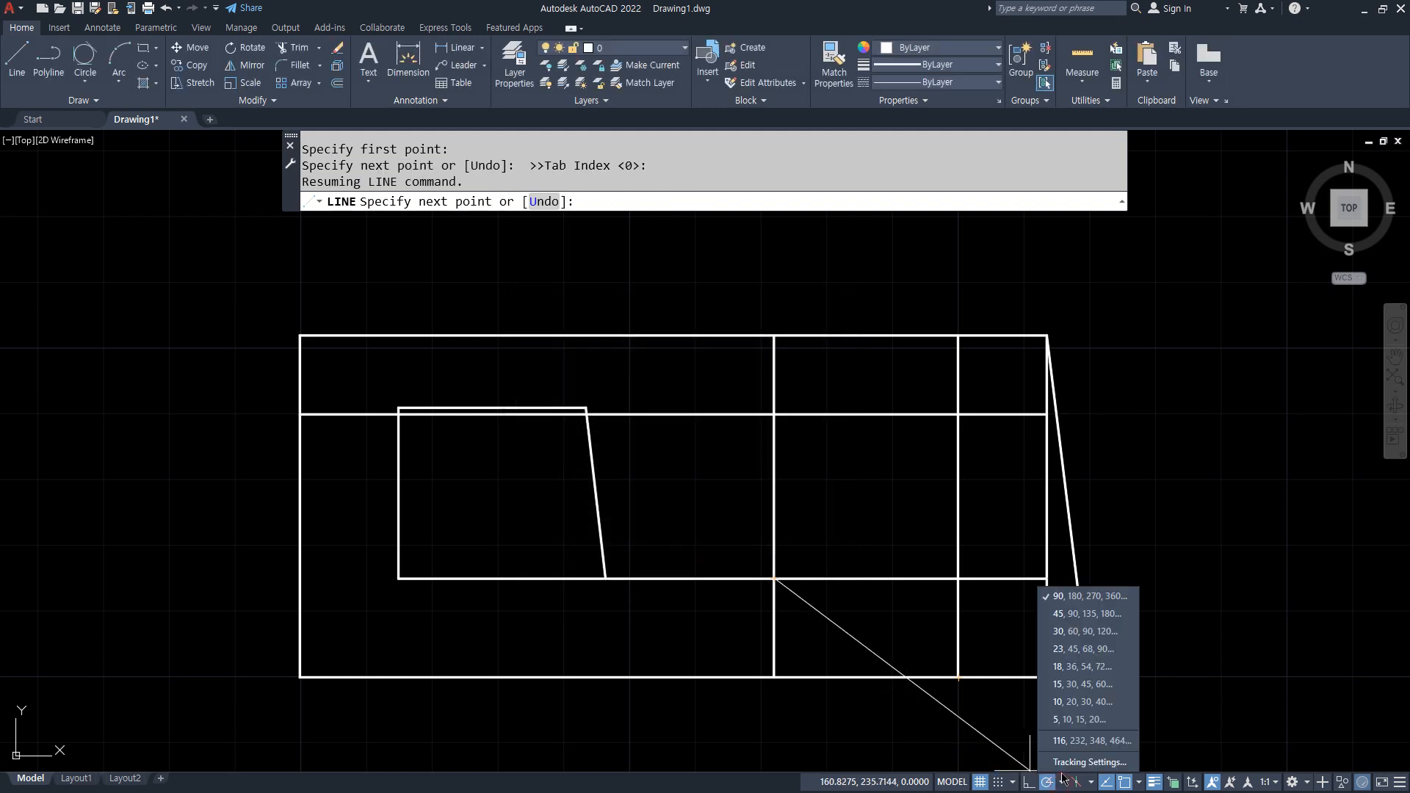
left_click(1069, 743)
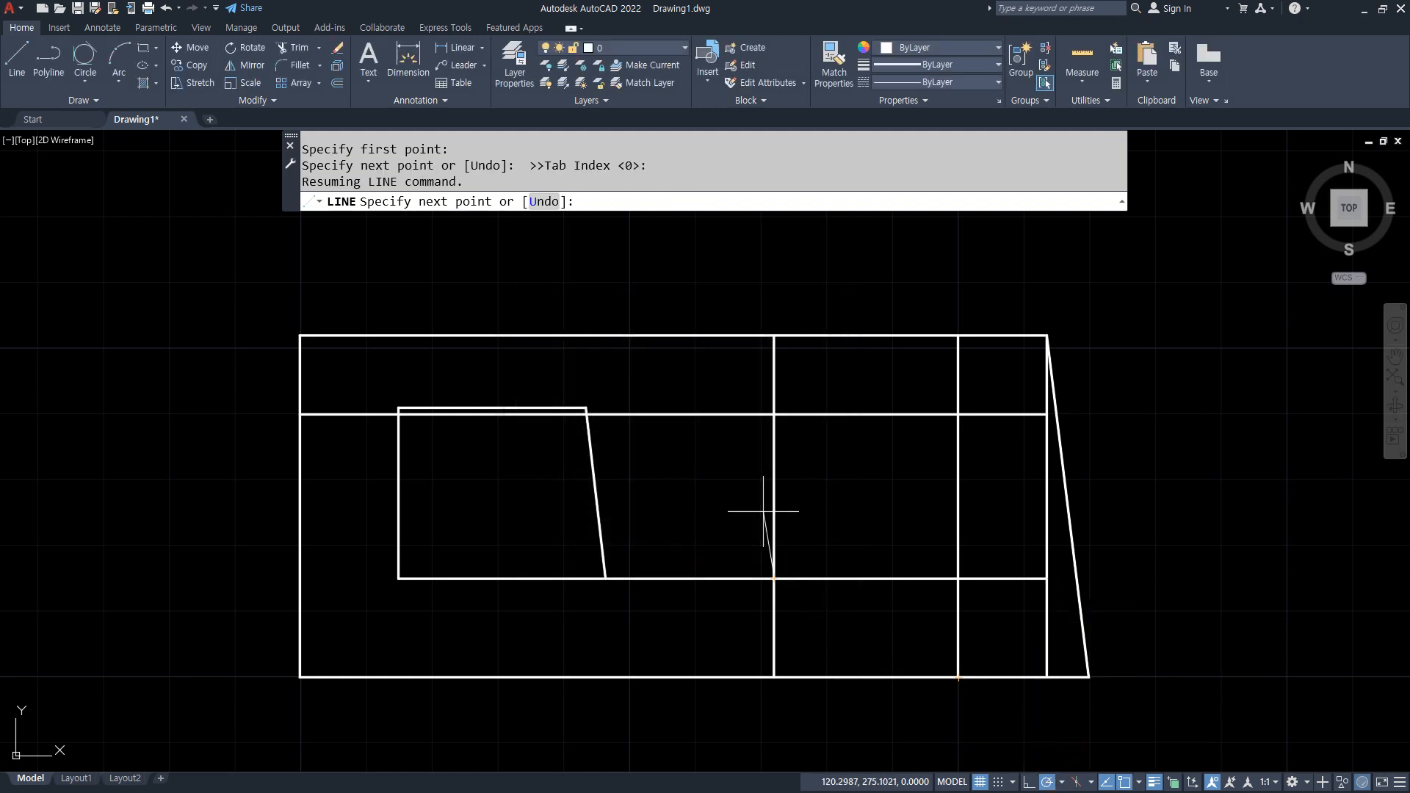
left_click(694, 415)
key("Return")
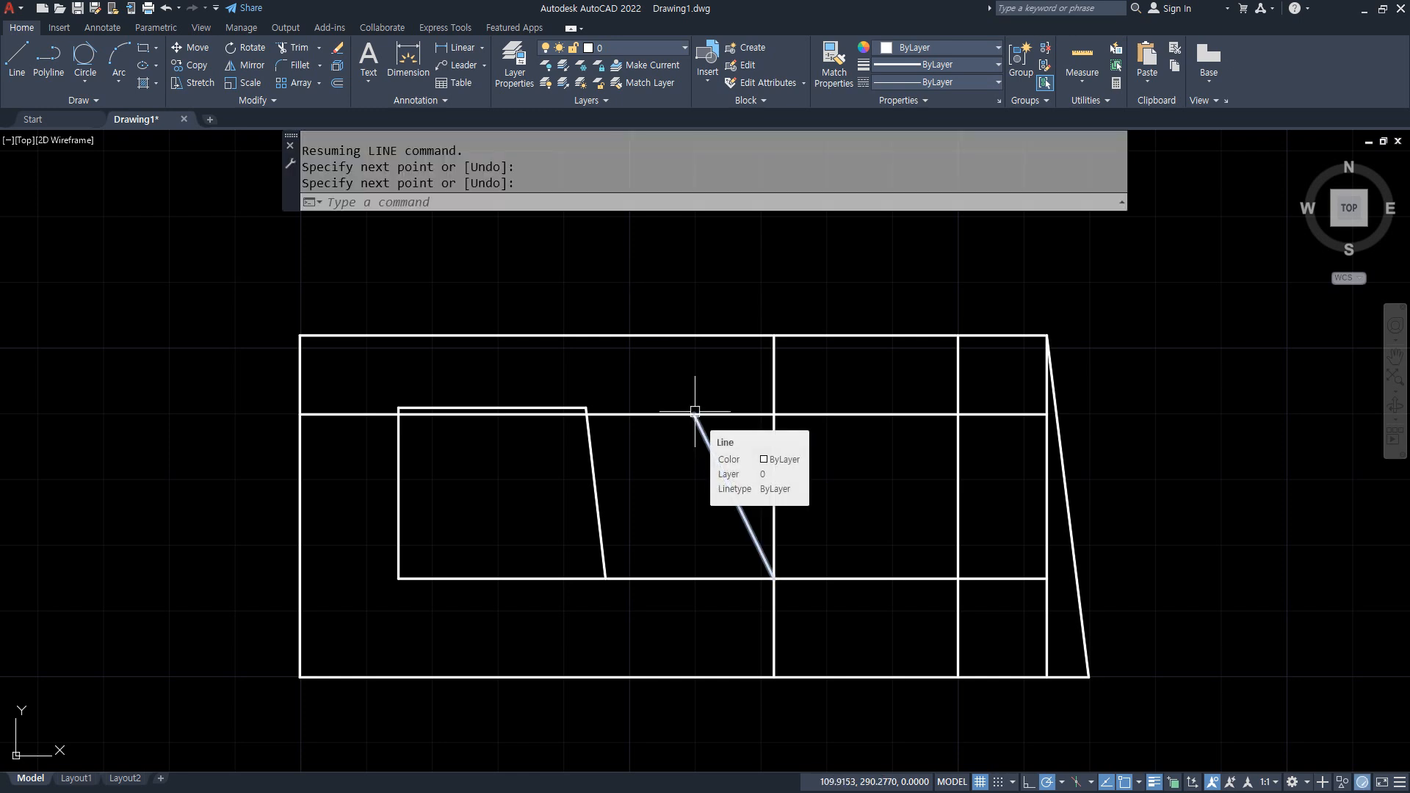
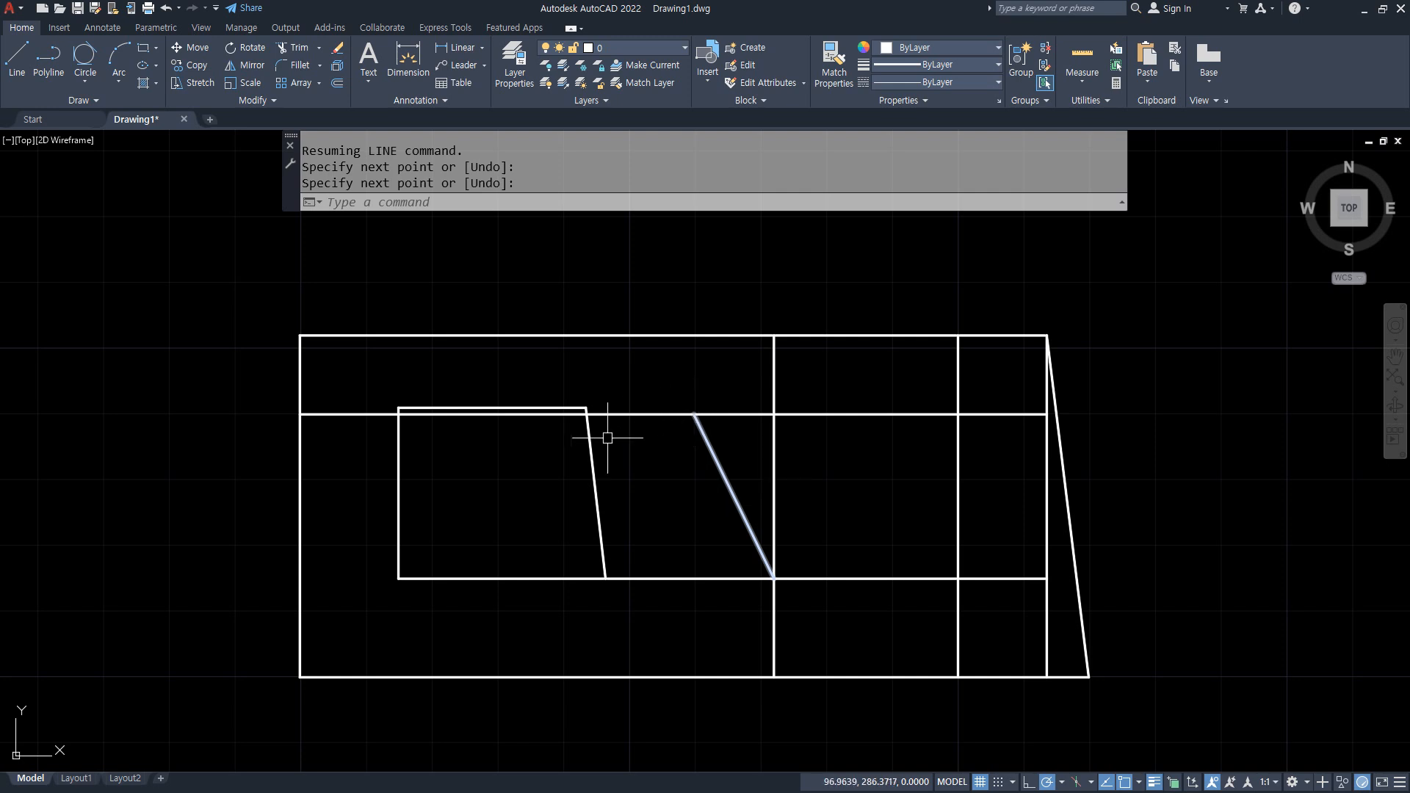
- Trim the 12 offset line between the outline's left edge and the new slanted line, including inside the left quadrilateral
type("tr")
key("Return")
left_click(362, 415)
left_click(472, 414)
left_click(638, 416)
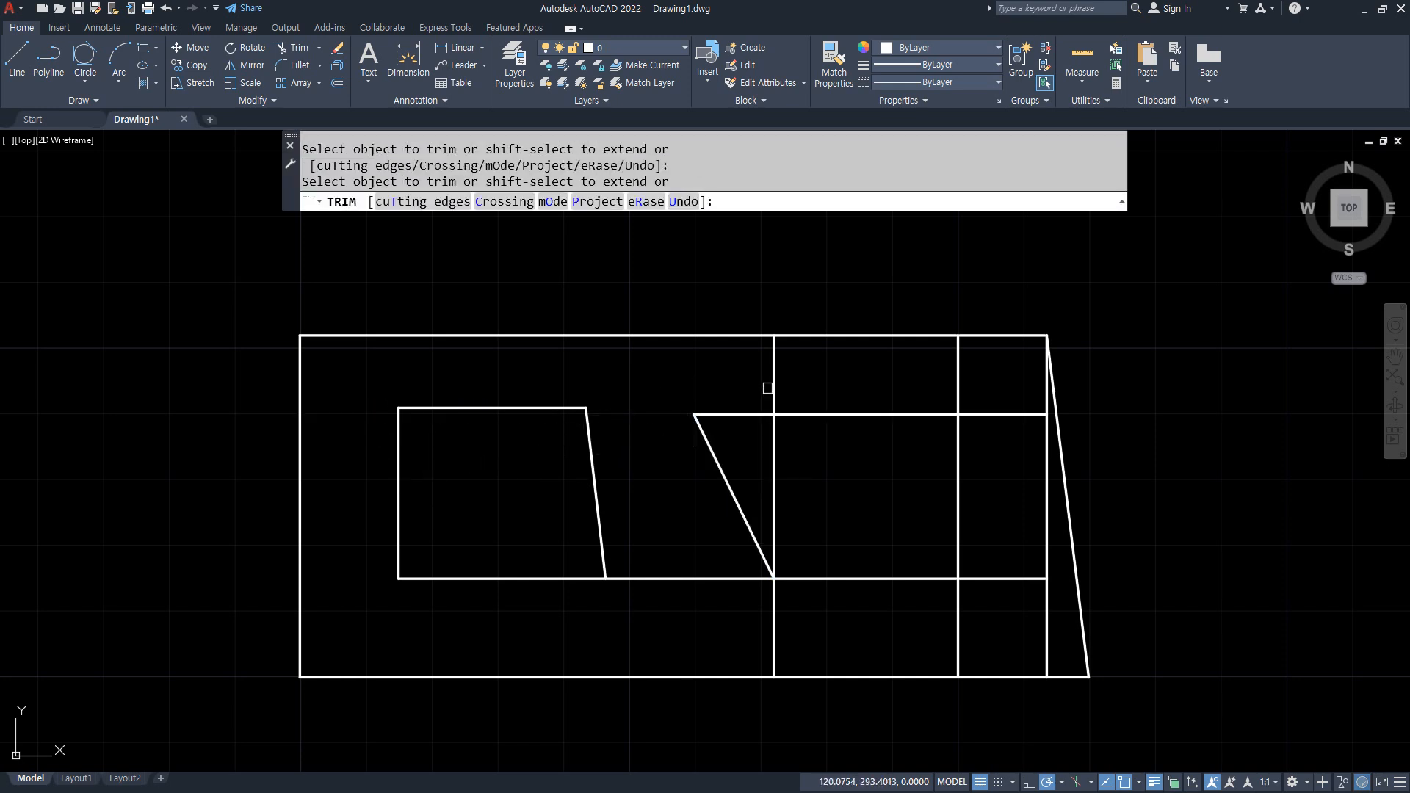
- Trim the remaining construction lines around and inside the right inner quadrilateral and remove the vertical line below the outline's upper-right corner
left_click(774, 377)
left_click(964, 381)
mouse_move(964, 381)
left_mouse_down()
mouse_move(948, 386)
mouse_move(1006, 459)
mouse_move(1010, 641)
mouse_move(711, 592)
left_mouse_up()
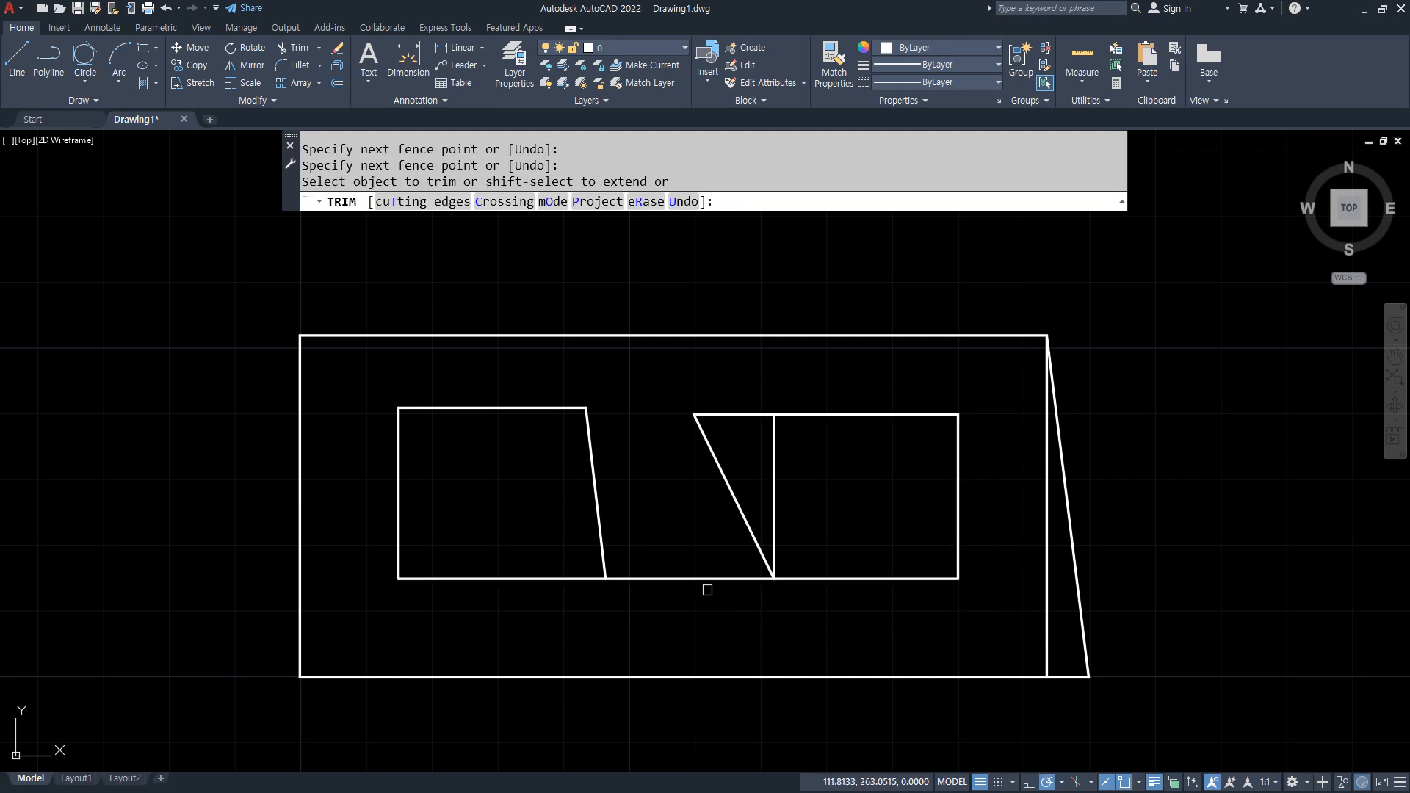
left_click(773, 527)
left_click(1047, 608)
key("Return")
- Examine the 128-wide figure in the reference drawing in Chrome for its side height, R15 corner and bottom edge level
middle_click_drag(487, 604, 485, 588)
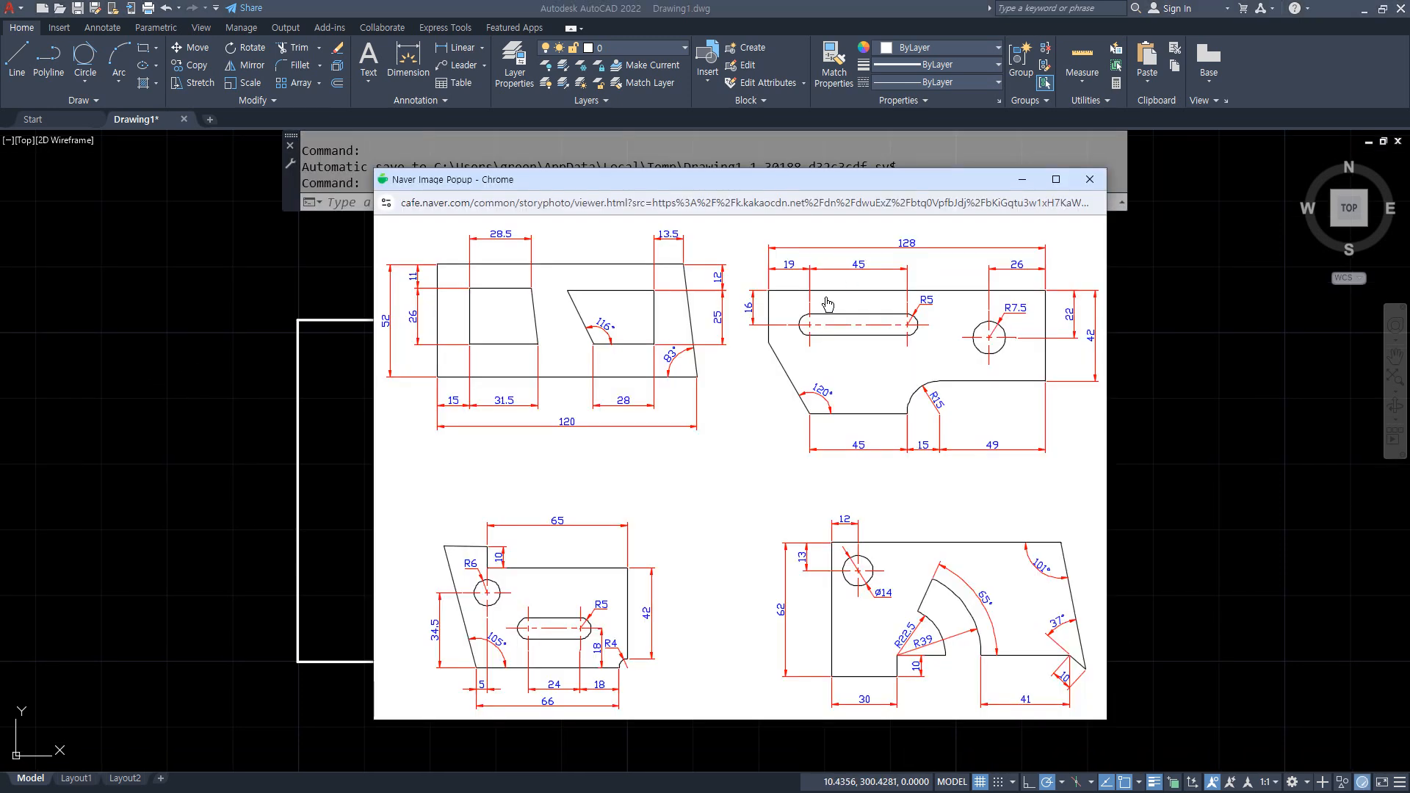
mouse_move(765, 281)
left_mouse_down()
mouse_move(765, 409)
mouse_move(1076, 409)
left_mouse_up()
mouse_move(762, 290)
left_mouse_down()
mouse_move(1043, 292)
mouse_move(1042, 409)
left_mouse_up()
mouse_move(910, 258)
left_mouse_down()
mouse_move(929, 221)
mouse_move(910, 269)
left_mouse_up()
mouse_move(1100, 354)
left_mouse_down()
mouse_move(1074, 332)
mouse_move(1114, 346)
left_mouse_up()
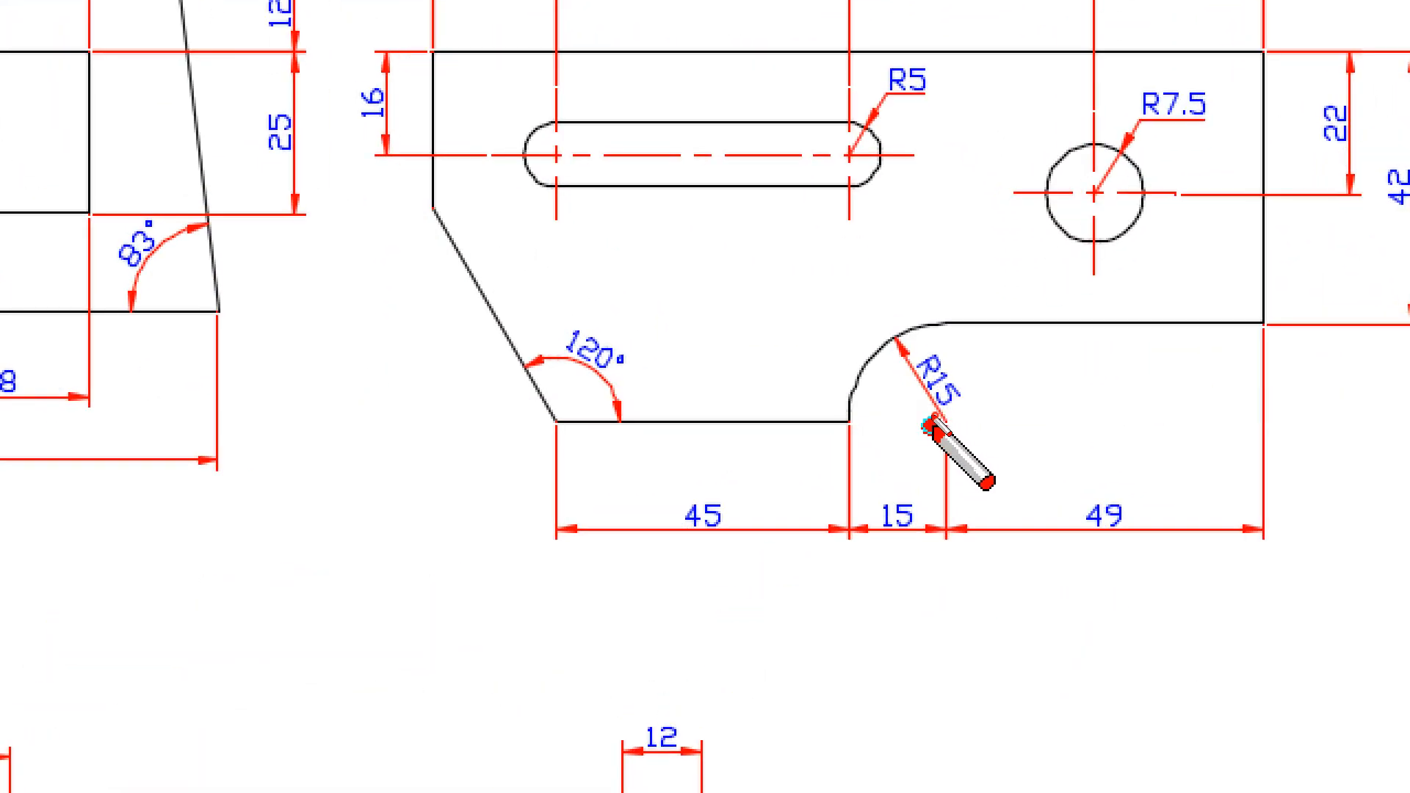
left_click_drag(938, 415, 917, 379)
mouse_move(884, 321)
left_mouse_down()
mouse_move(992, 409)
mouse_move(951, 420)
left_mouse_up()
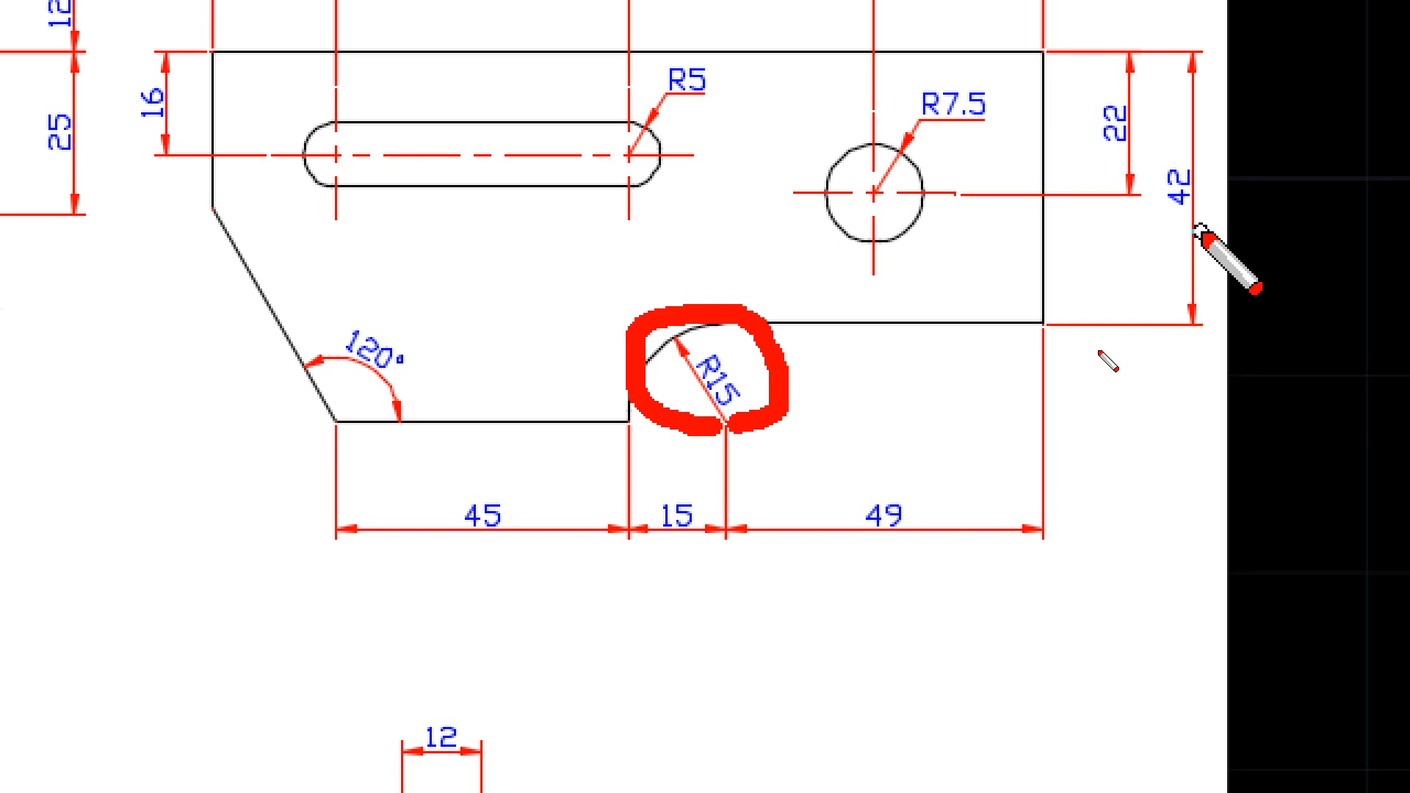
left_click(1200, 231)
left_click(1187, 363)
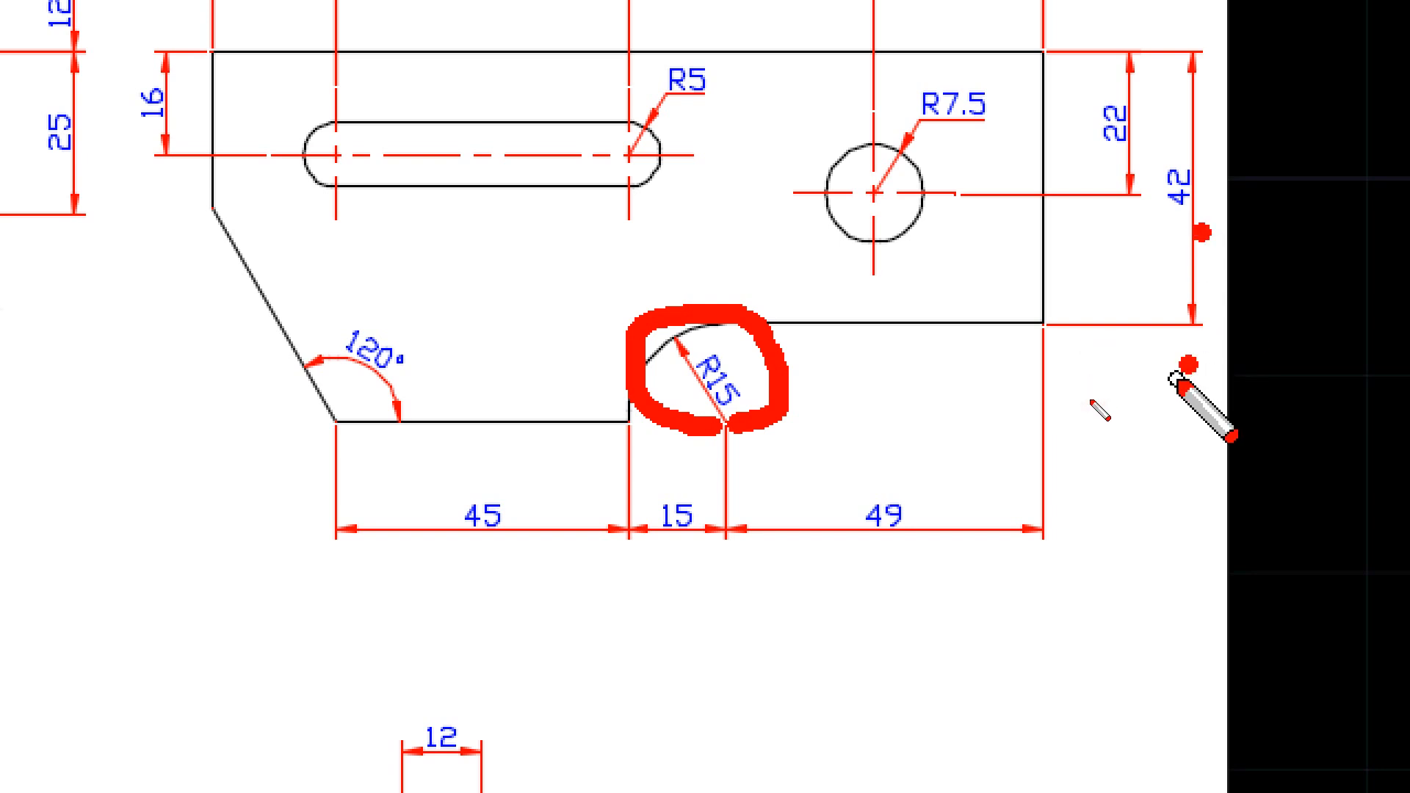
left_click_drag(897, 59, 1054, 59)
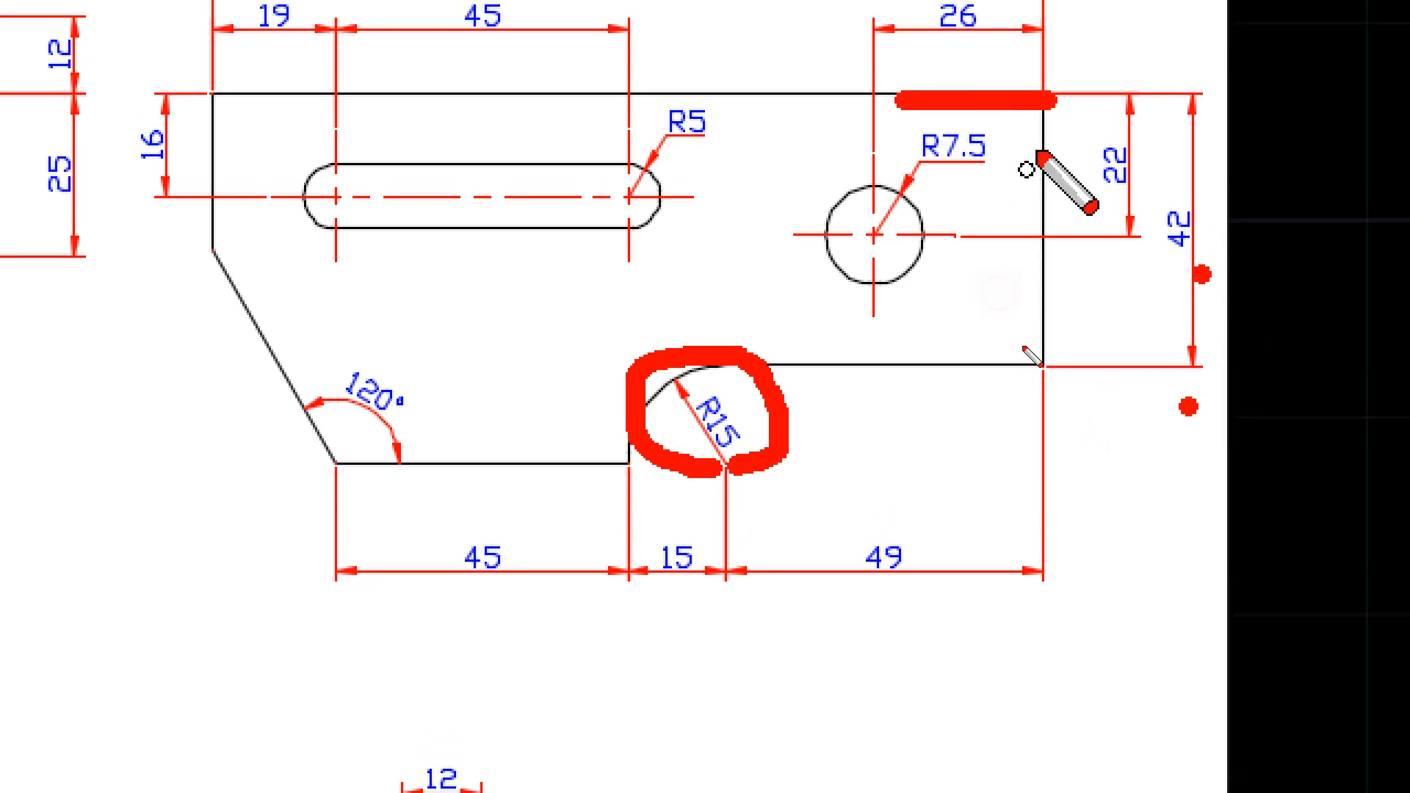
left_click_drag(595, 466, 1178, 468)
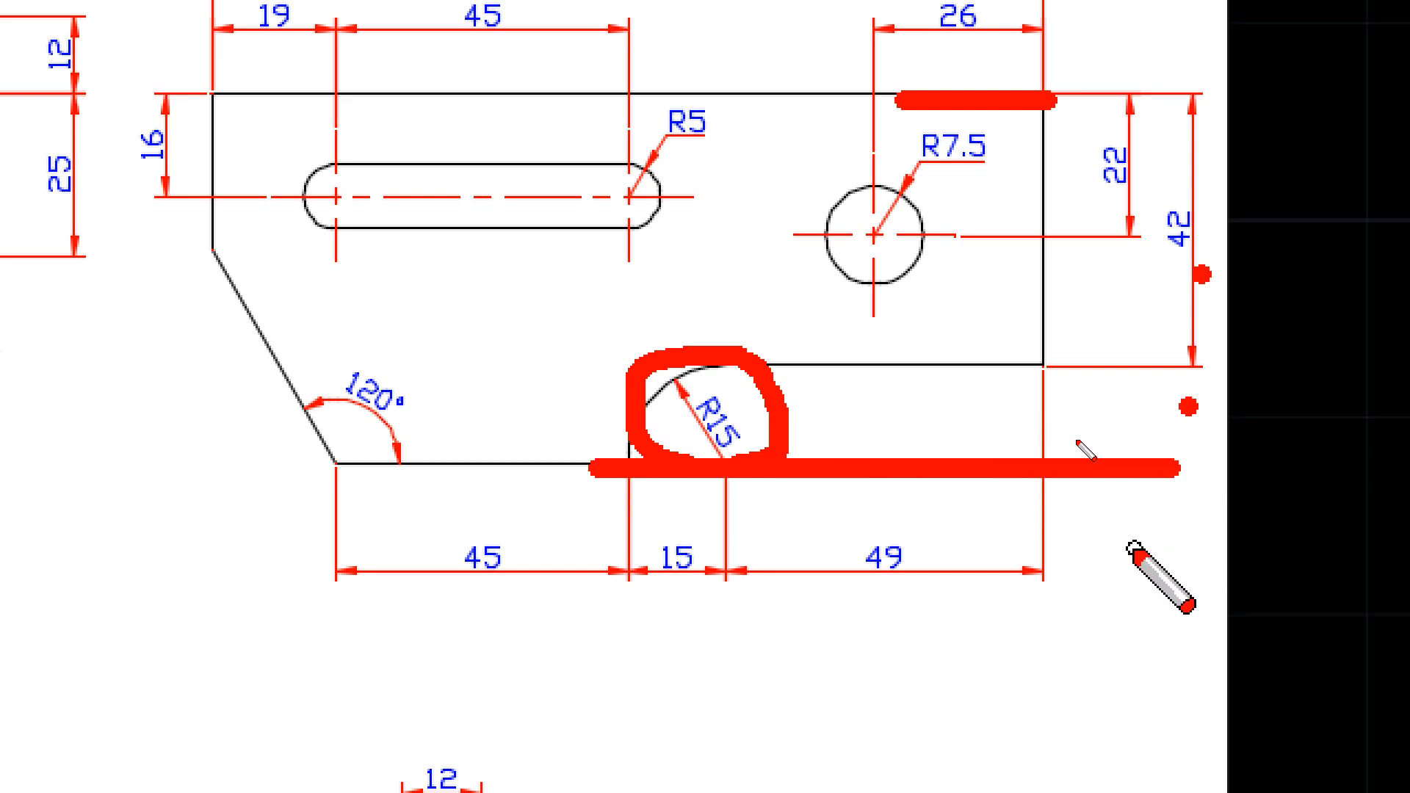
left_click(1200, 252)
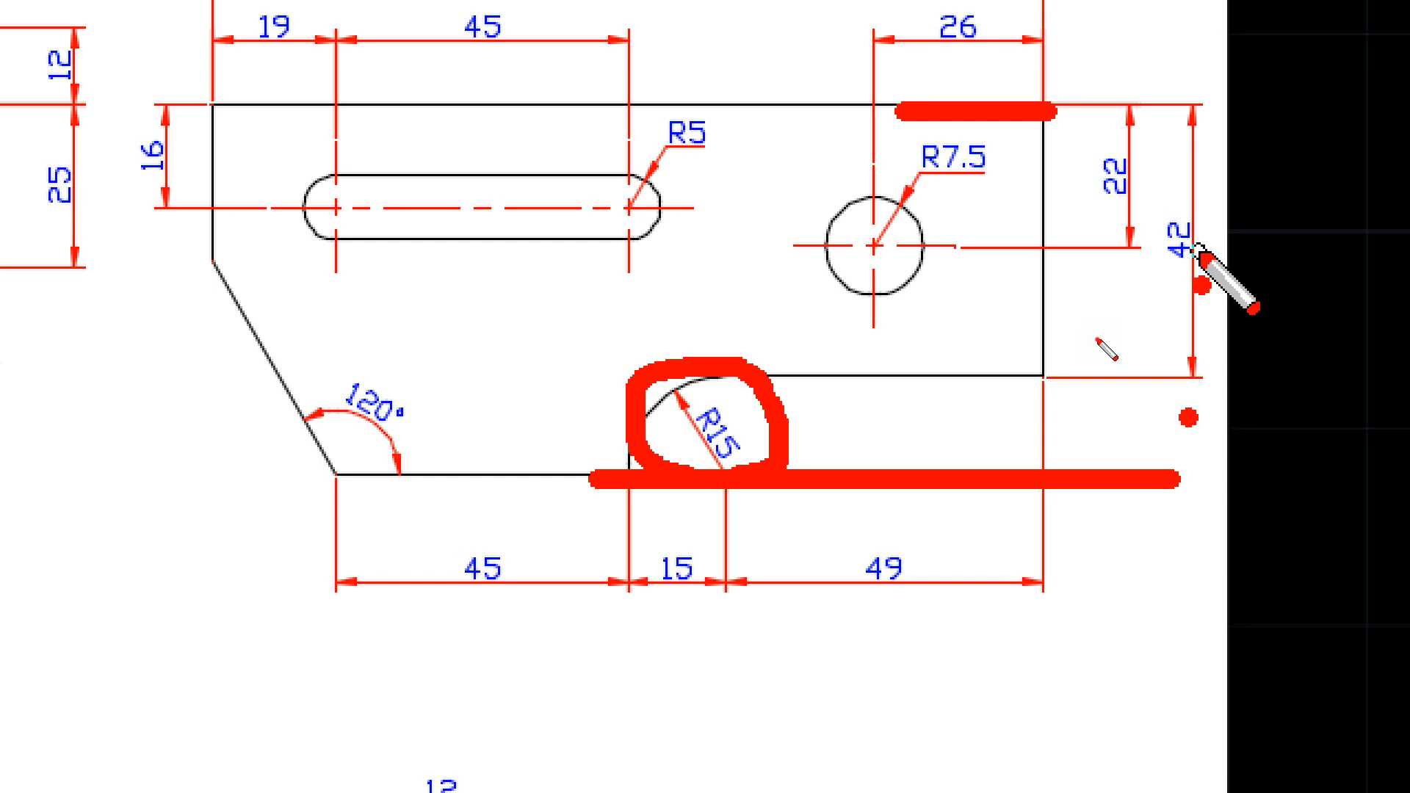
left_click(963, 446)
key("Escape")
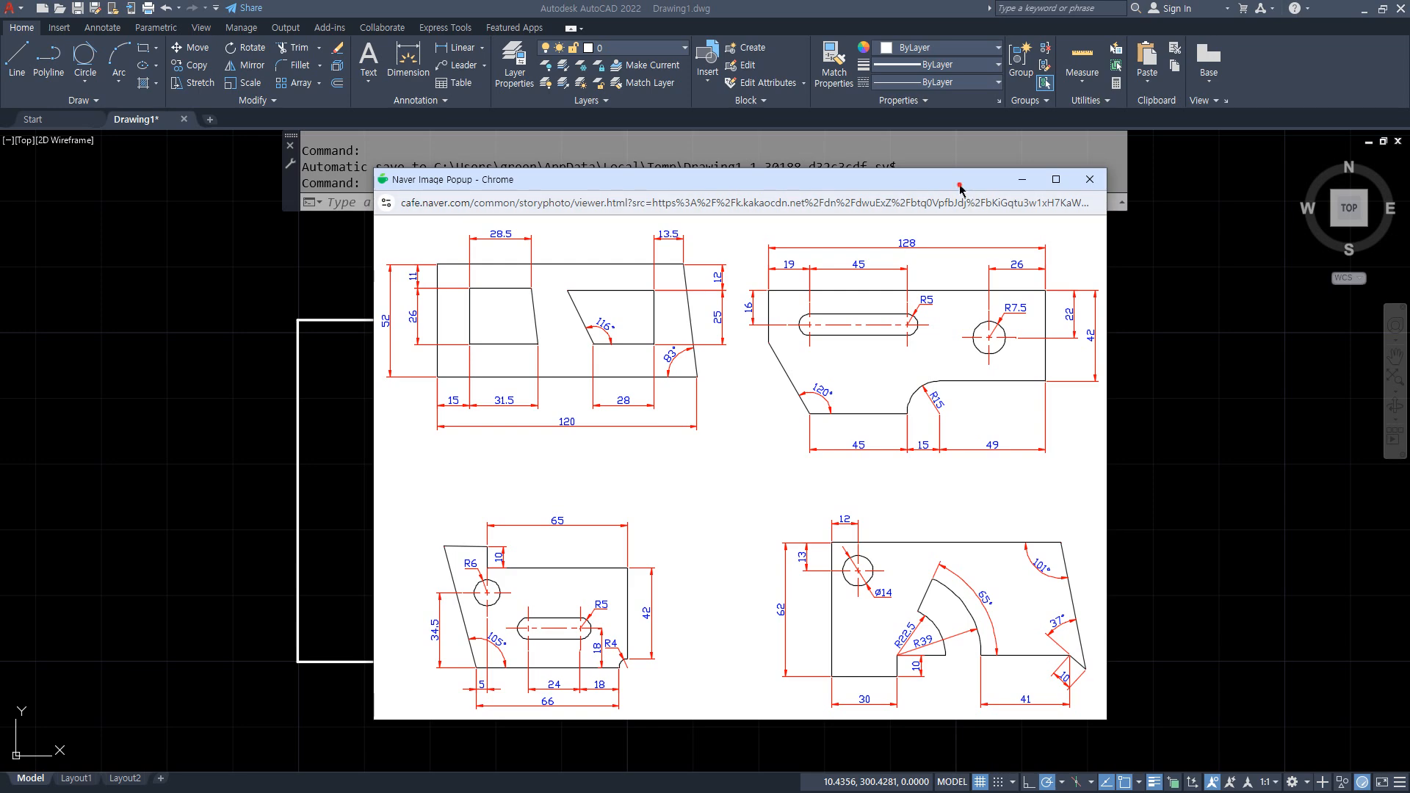
- With 90° polar tracking, draw a vertical line right of the finished plate and a horizontal line rightward from its lower end
left_click_drag(959, 185, 0, 178)
scroll(742, 353, "down", 2)
left_click(1069, 464)
middle_click_drag(914, 442, 566, 455)
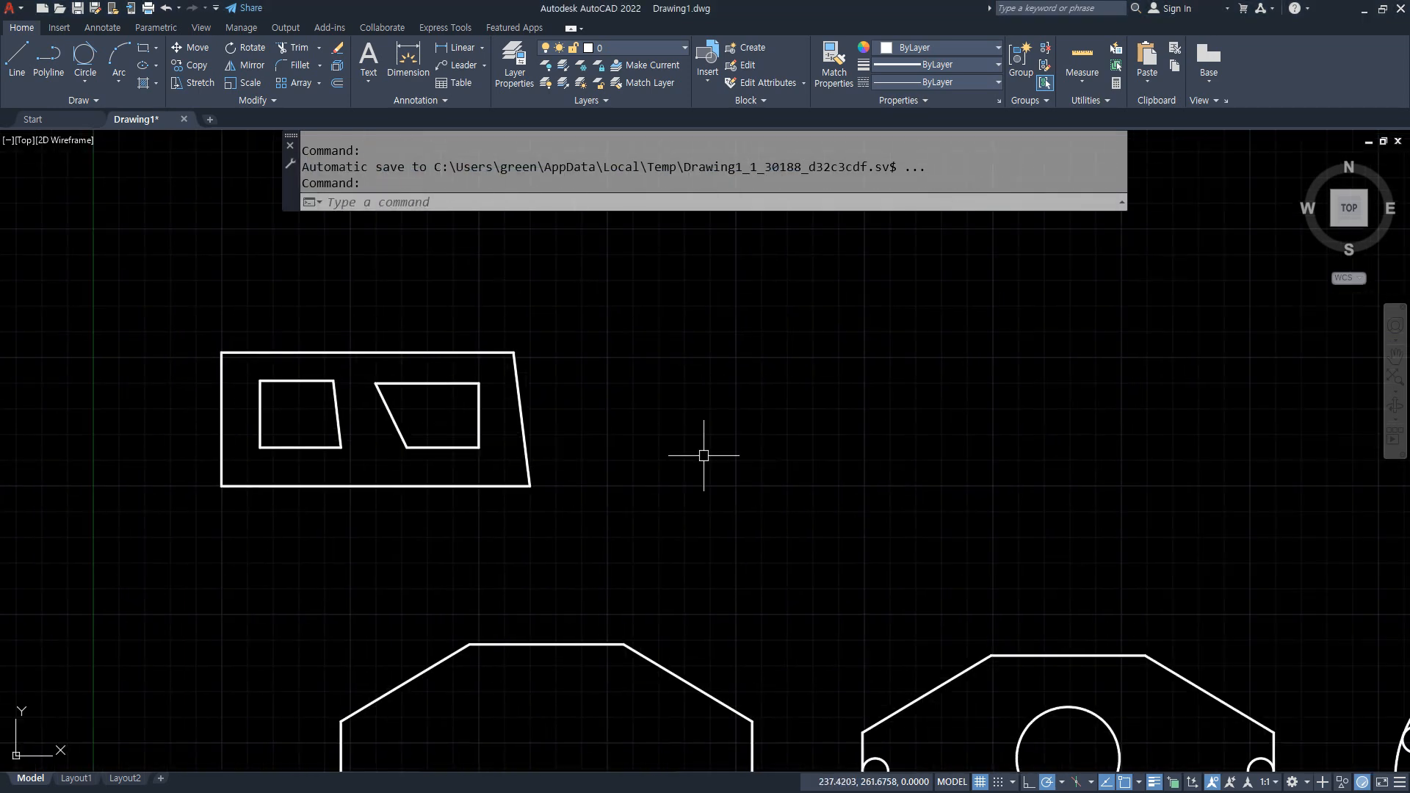
type("l")
key("Return")
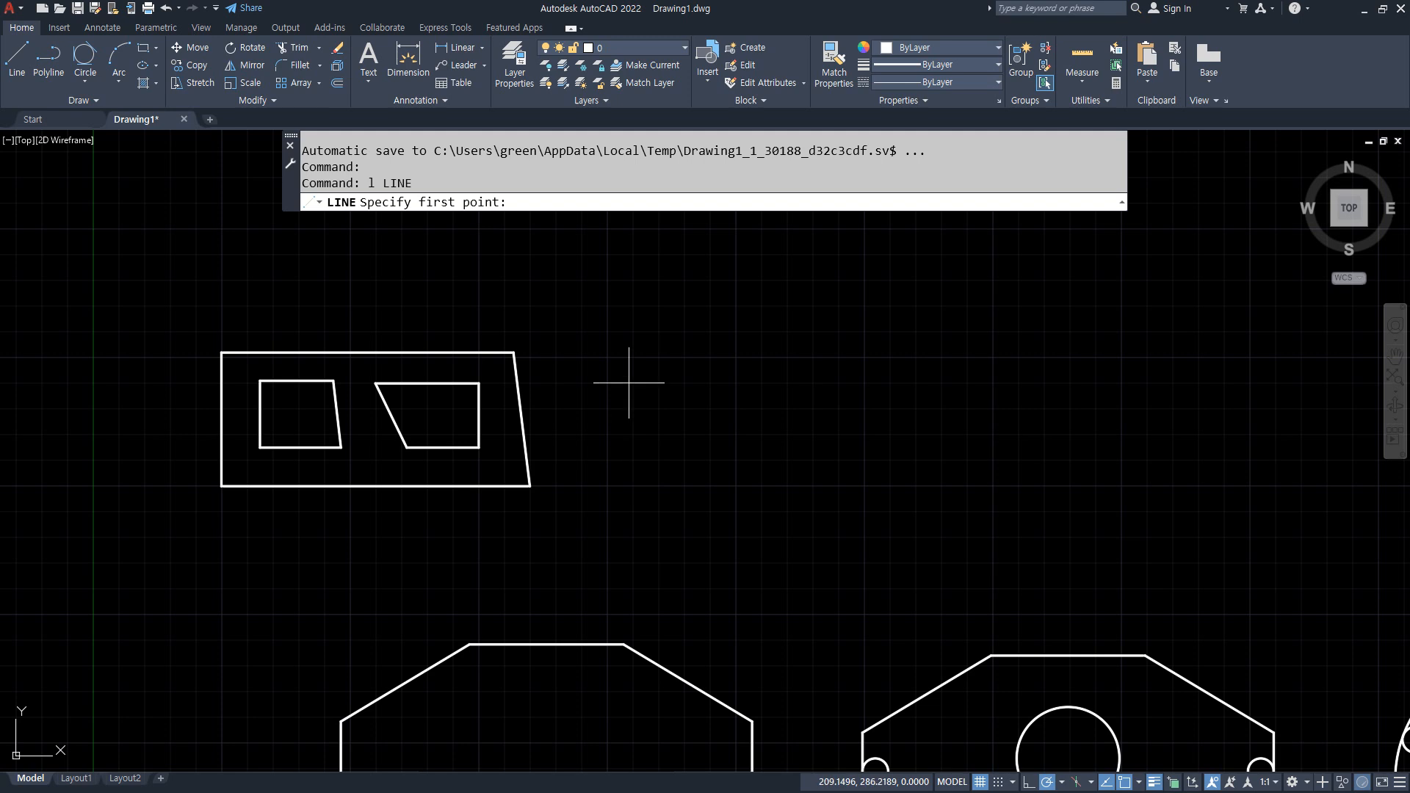
left_click(607, 261)
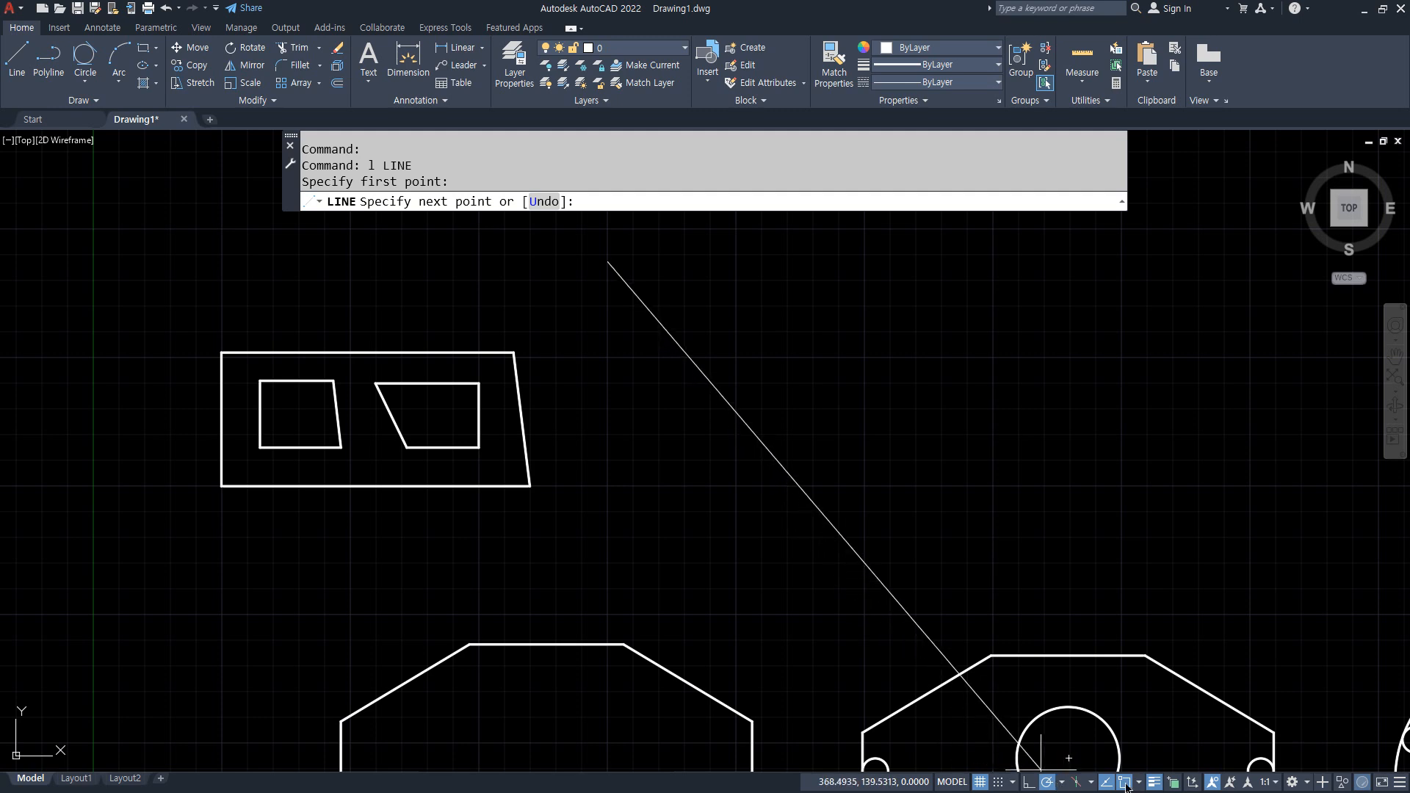
left_click(1062, 782)
left_click(1064, 599)
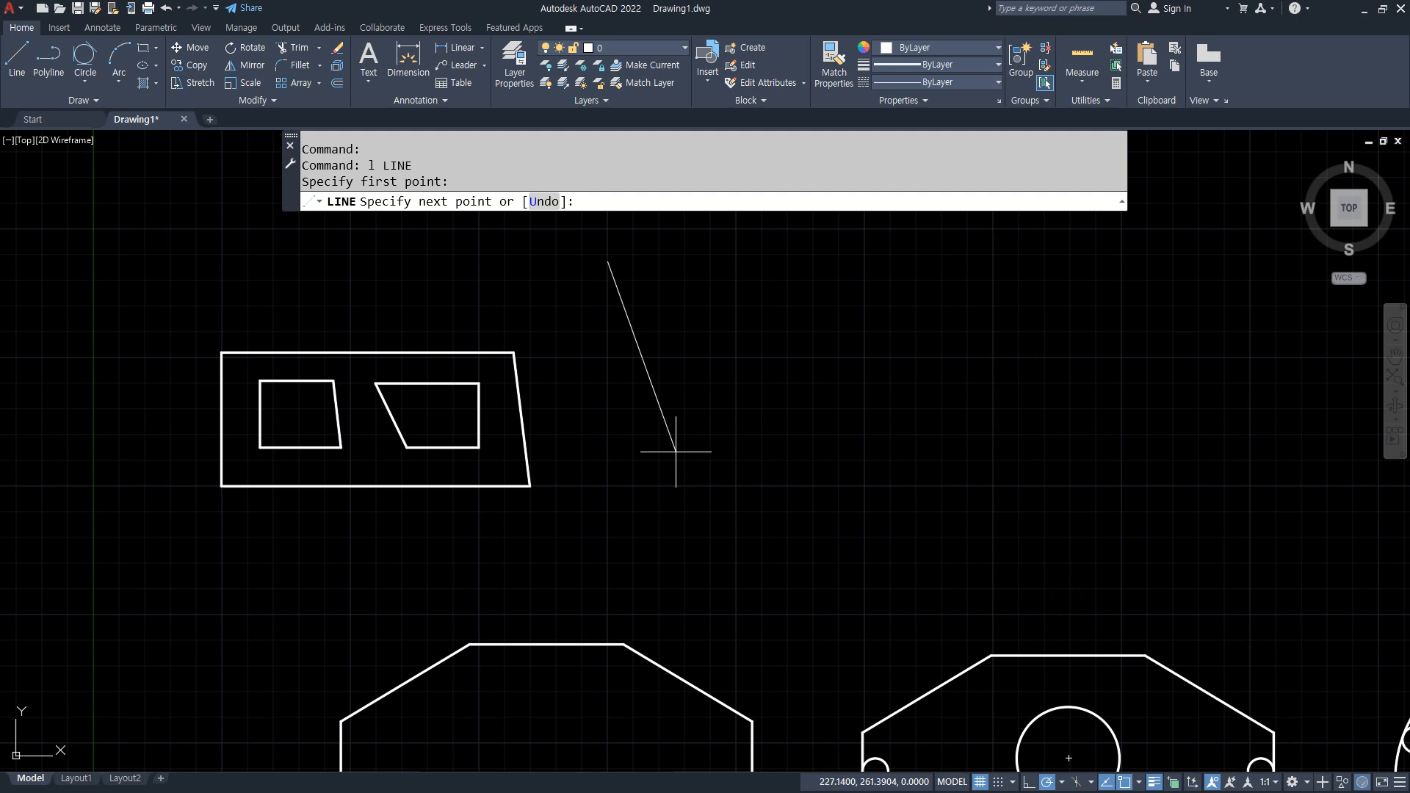
left_click(608, 489)
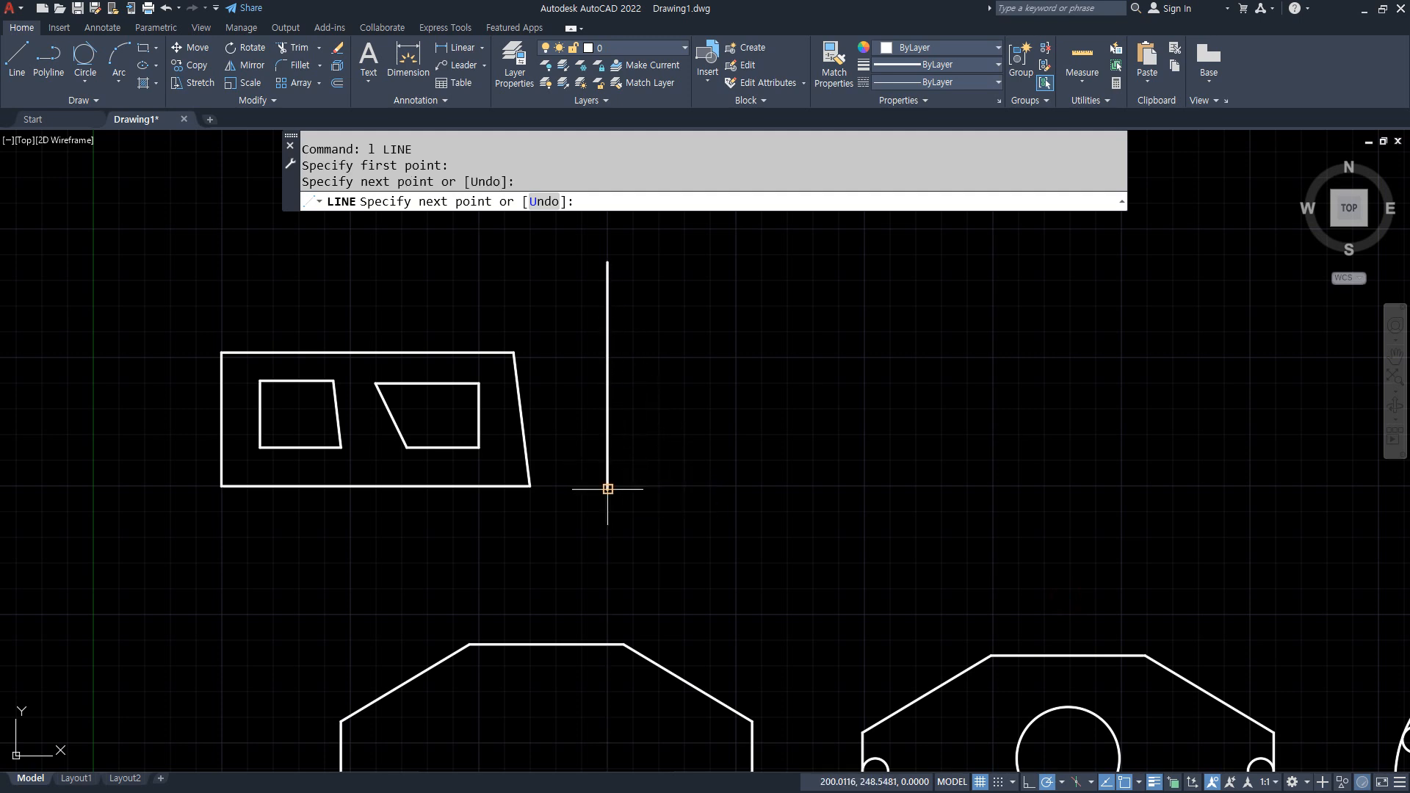
left_click(1039, 488)
key("Return")
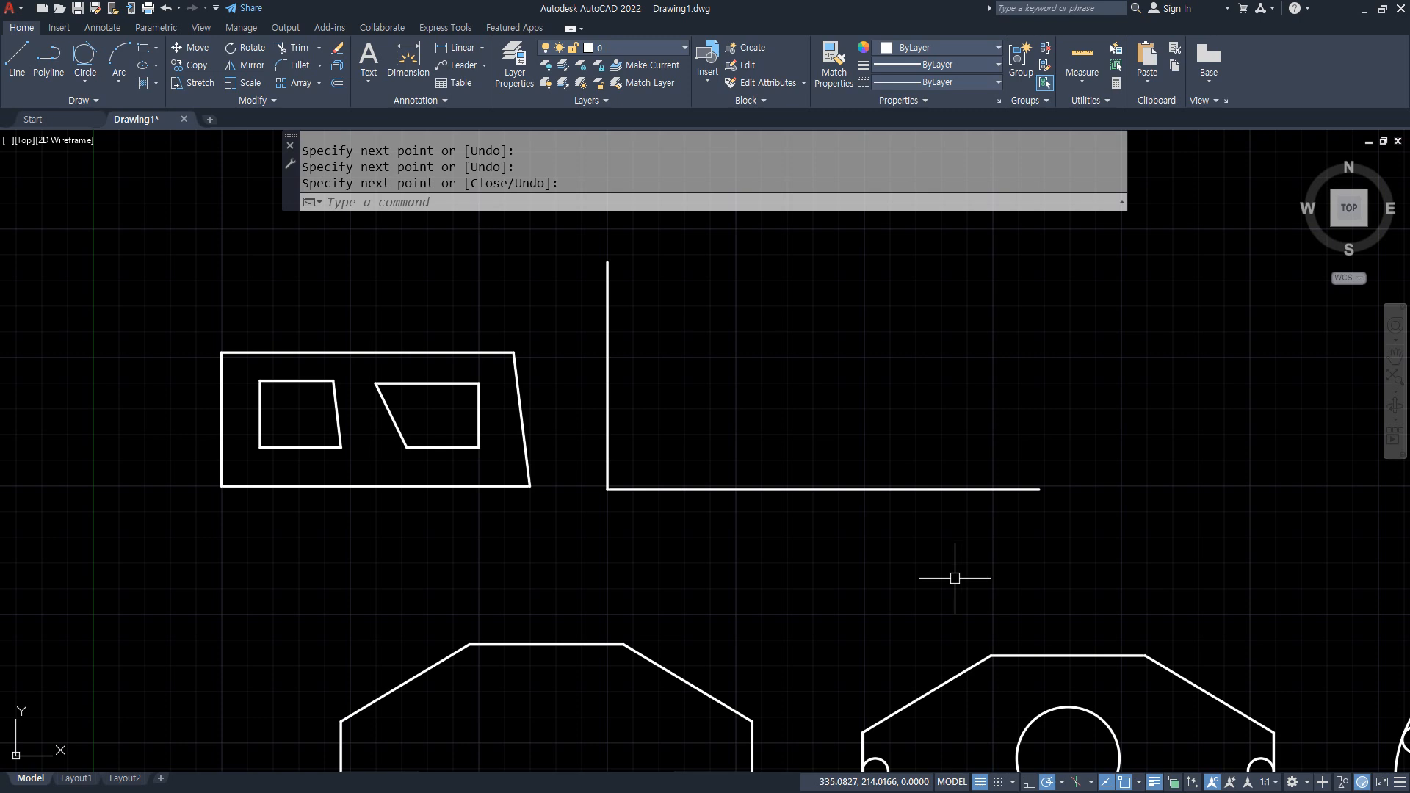
- Offset the new horizontal bottom line 15 upward
type("o")
key("Return")
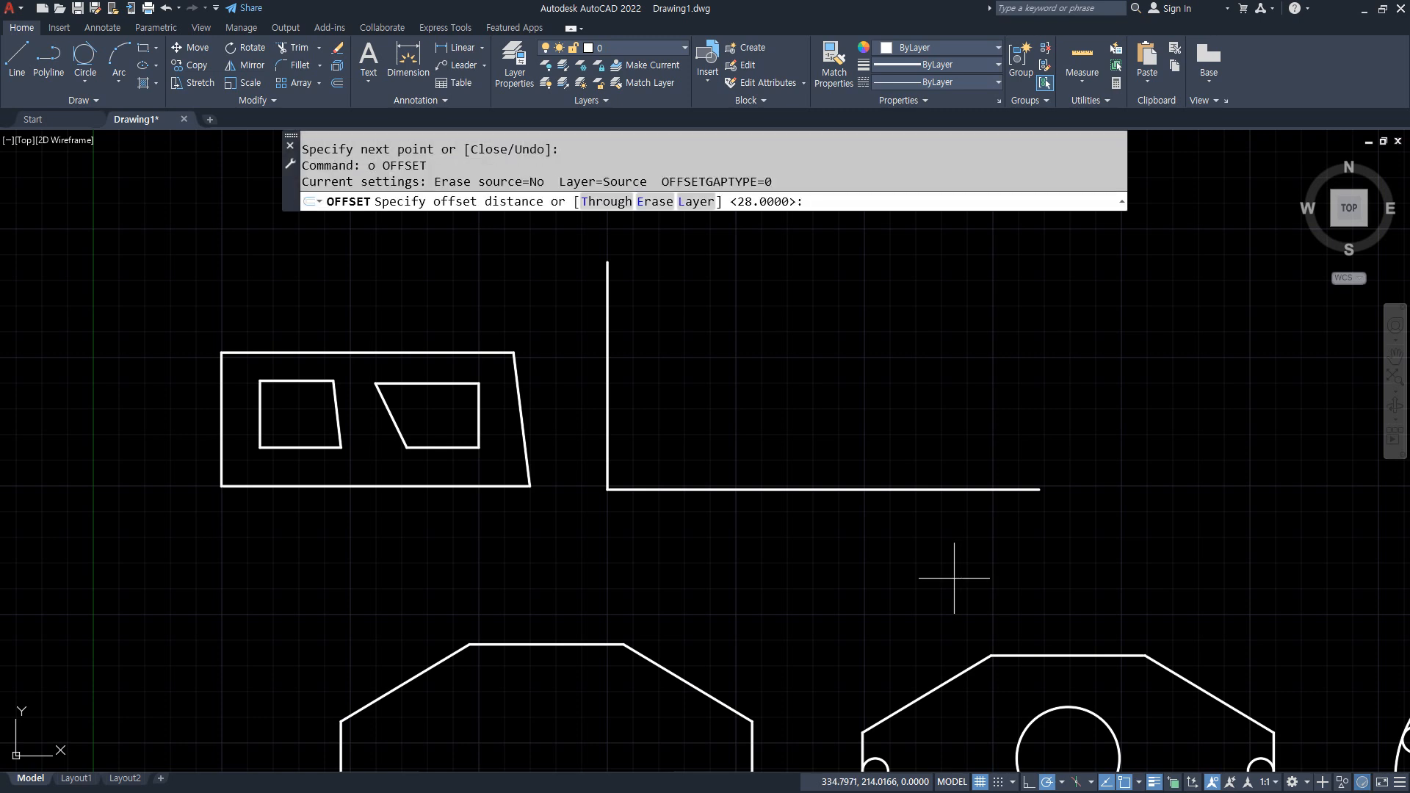
type("15")
key("Return")
left_click(890, 489)
left_click(890, 434)
key("Return")
- Offset the horizontal line created at 15 by another 42 upward
key("Return")
key("Return")
left_click(856, 451)
left_click(668, 331)
key("Return")
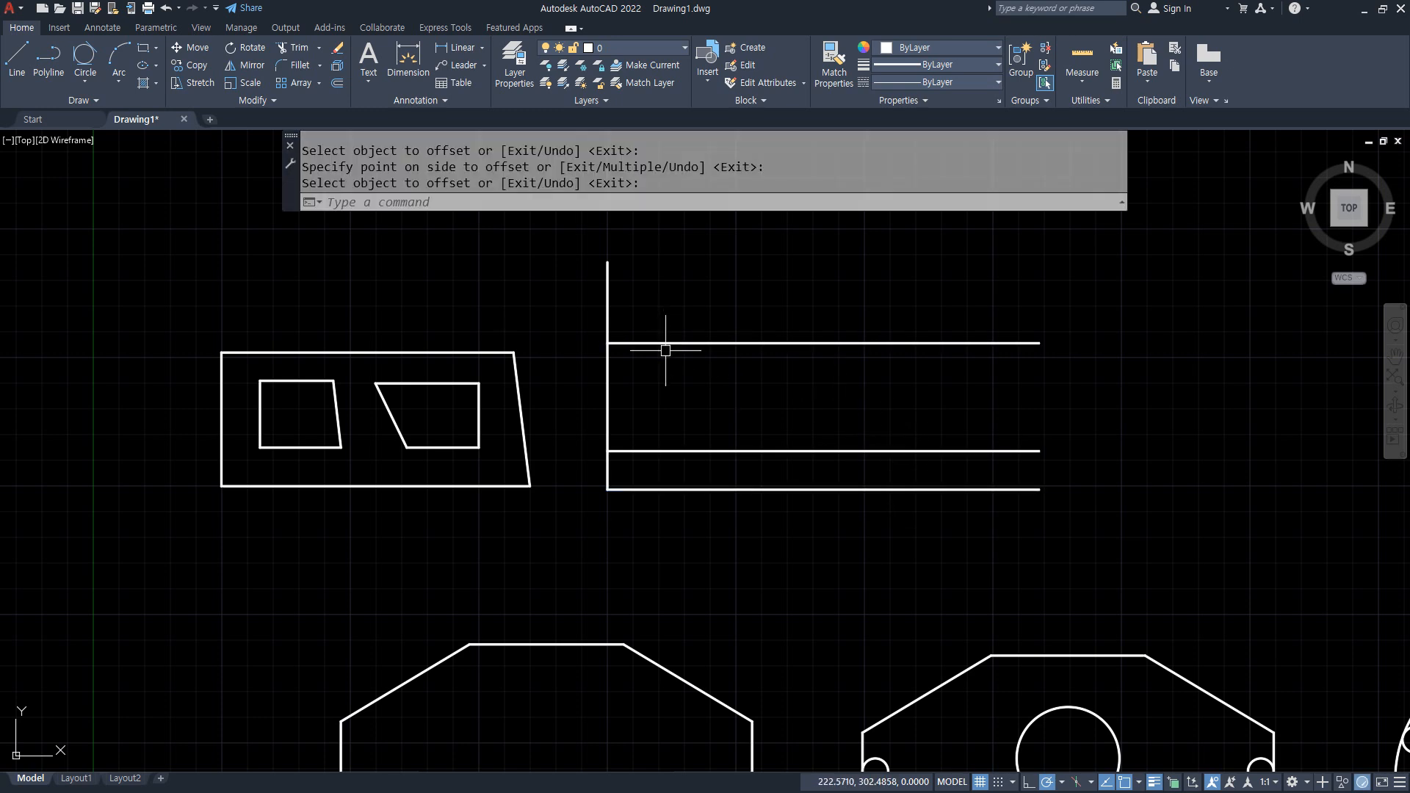
- Offset the new vertical line 128 to the right
key("Return")
type("120")
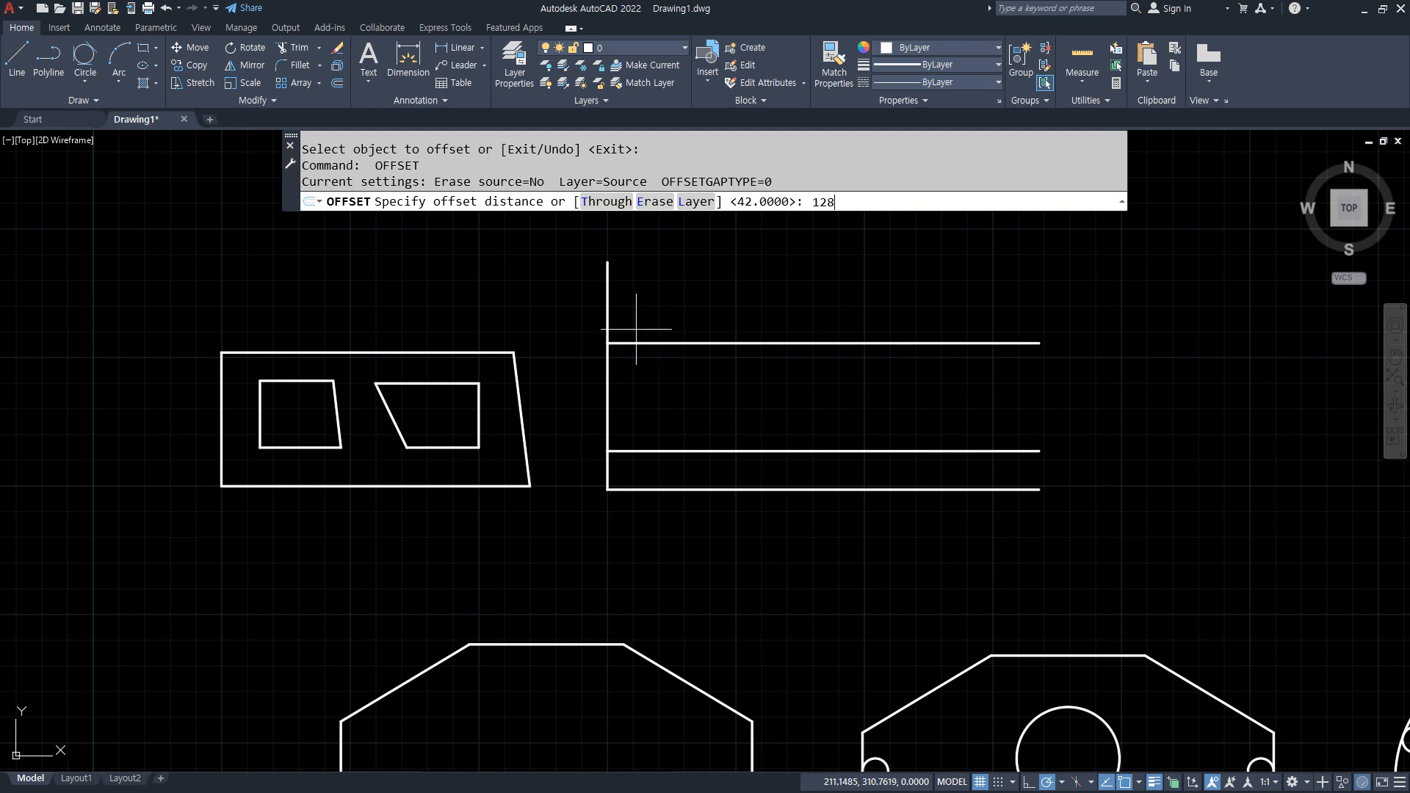
key("Return")
left_click(607, 305)
left_click(777, 305)
key("Return")
- Trim the line ends extending beyond the 128-wide rectangle
type("tr")
key("Return")
mouse_move(985, 503)
left_mouse_down()
mouse_move(1005, 306)
mouse_move(730, 307)
mouse_move(555, 284)
left_mouse_up()
key("Return")
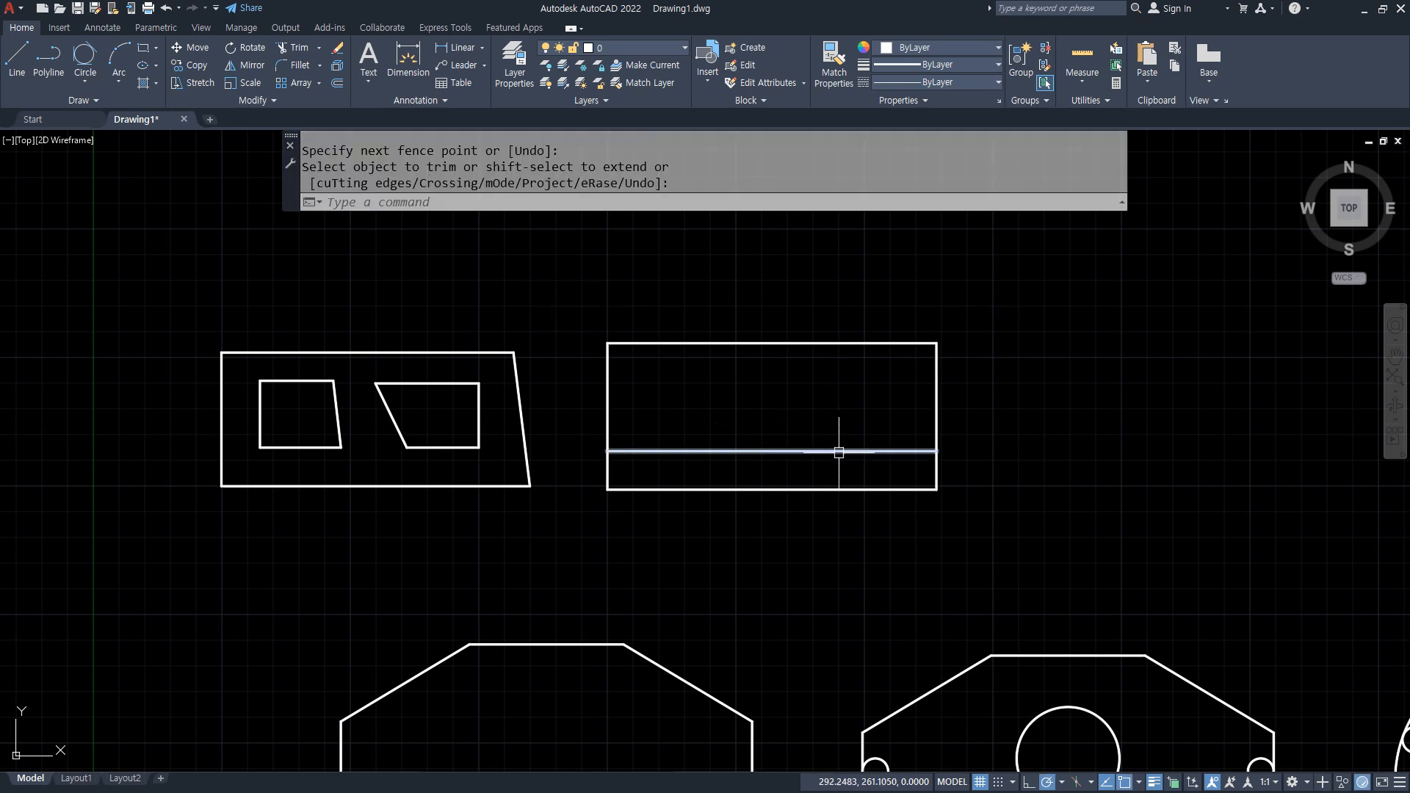
key("ctrl+shift+3")
mouse_move(816, 458)
left_mouse_down()
mouse_move(784, 460)
mouse_move(771, 508)
mouse_move(828, 503)
mouse_move(817, 462)
left_mouse_up()
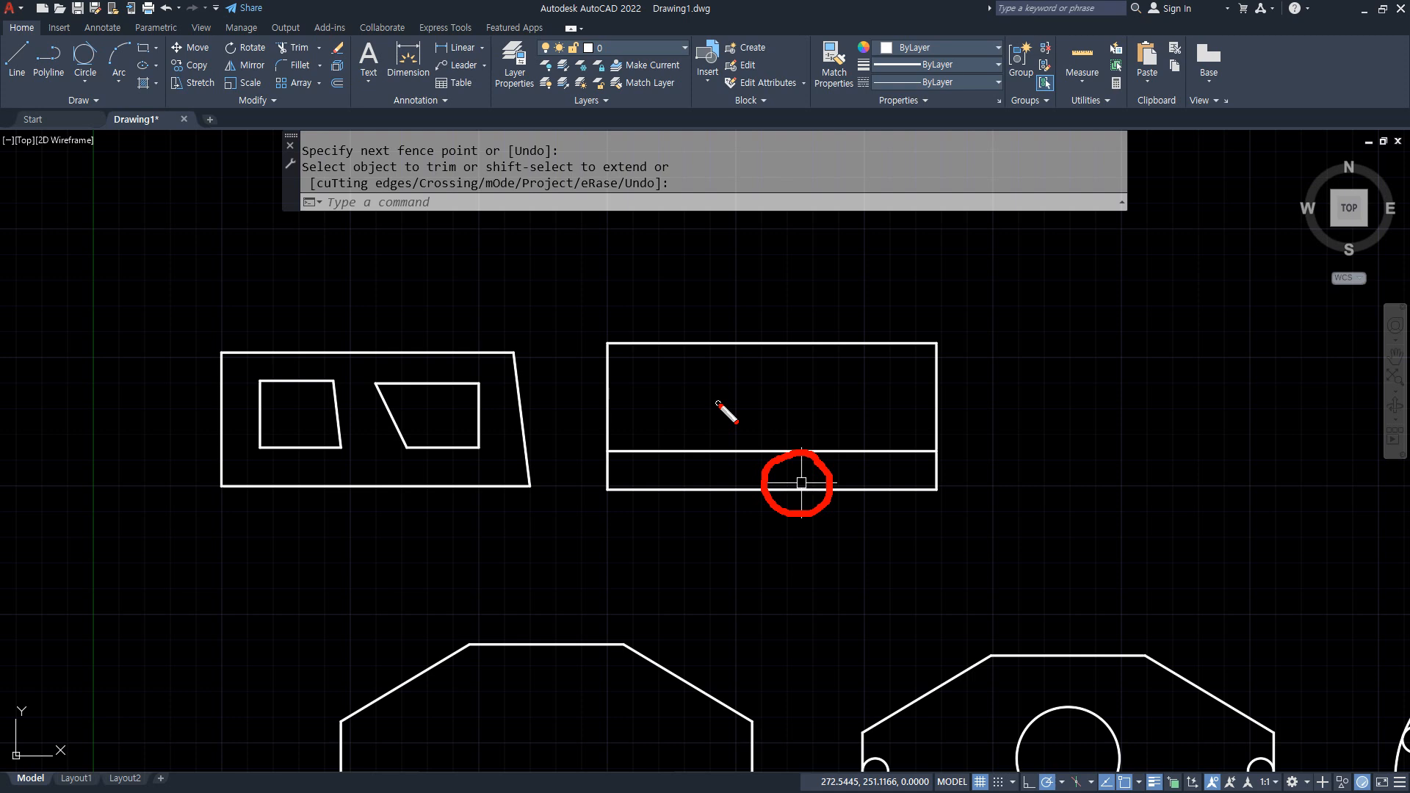
mouse_move(948, 367)
left_mouse_down()
mouse_move(977, 451)
mouse_move(980, 529)
left_mouse_up()
key("Escape")
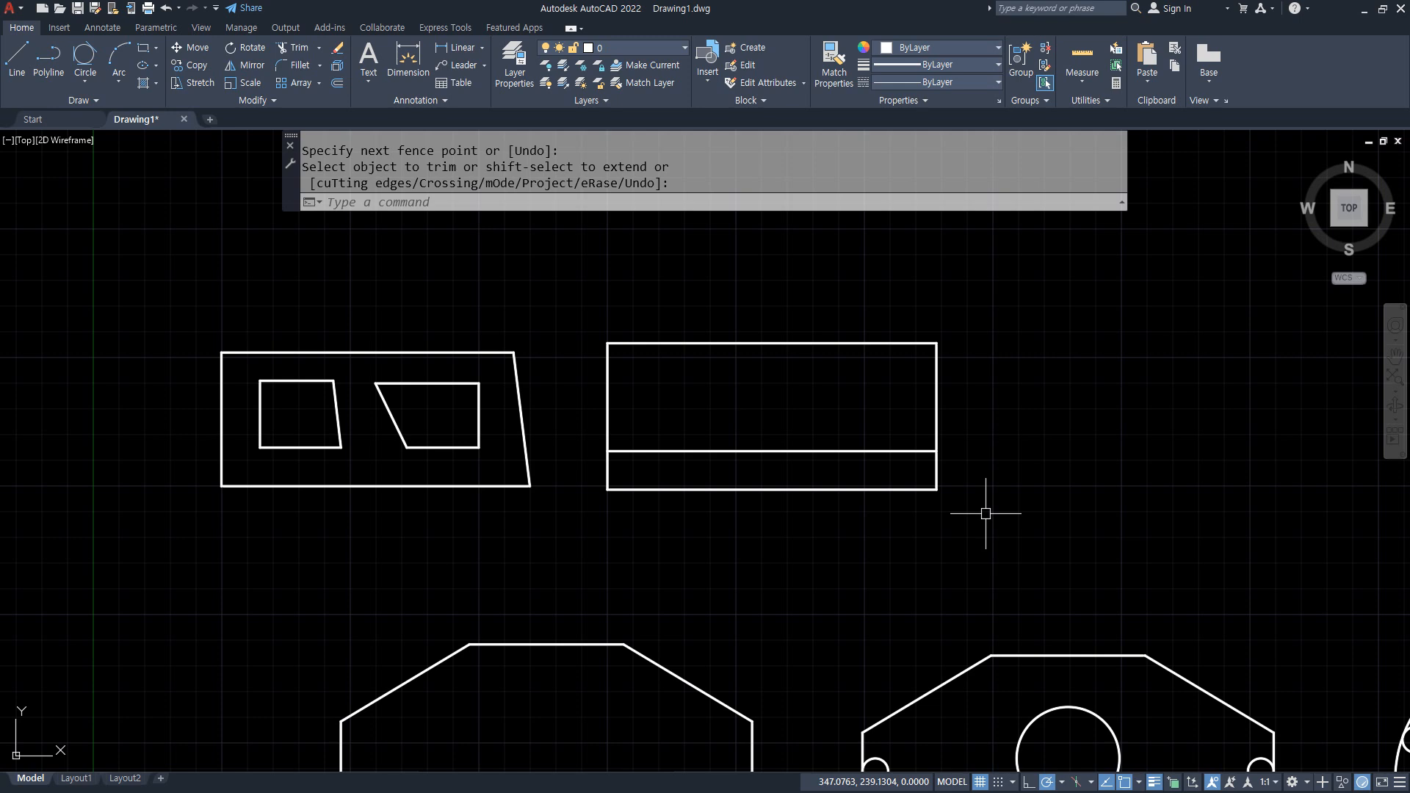
- Offset the rectangle's right vertical edge 49 to the left
key("Return")
type("o")
key("Return")
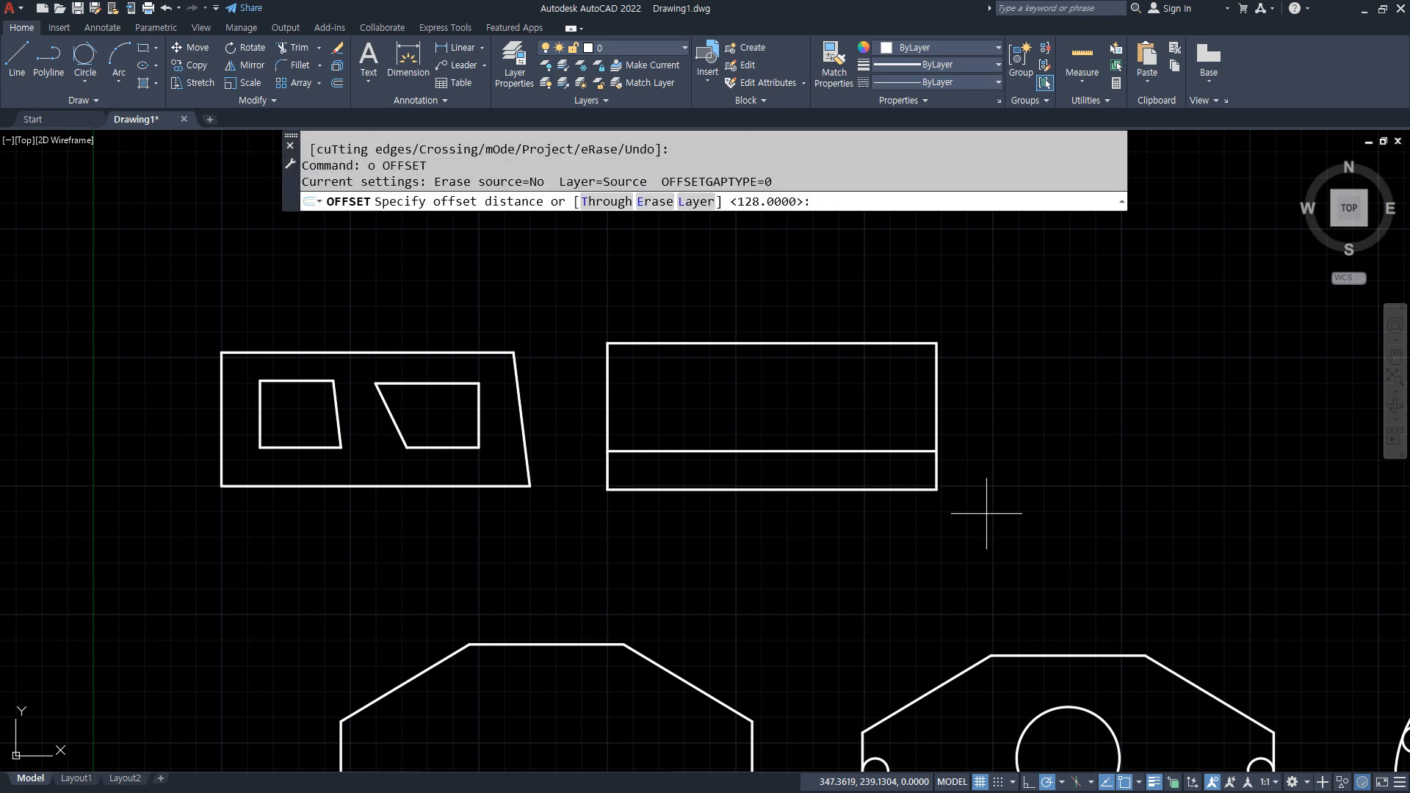
type("40")
key("Return")
left_click(936, 412)
left_click(838, 413)
key("Return")
- Offset the new inner vertical line 15 to the left
key("Return")
key("Return")
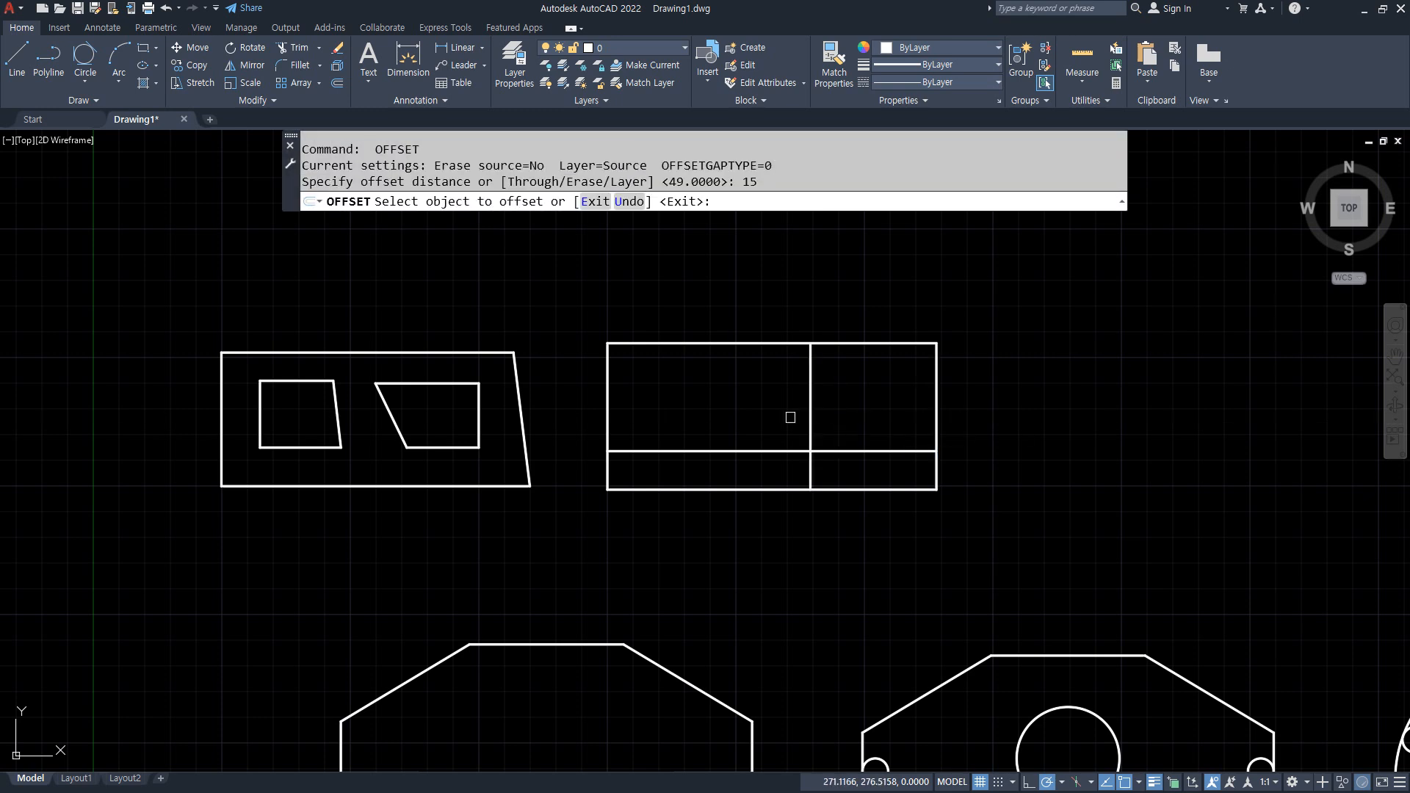
left_click(809, 414)
left_click(718, 421)
key("Return")
- Offset the leftmost inner vertical line another 45 to the left
key("Return")
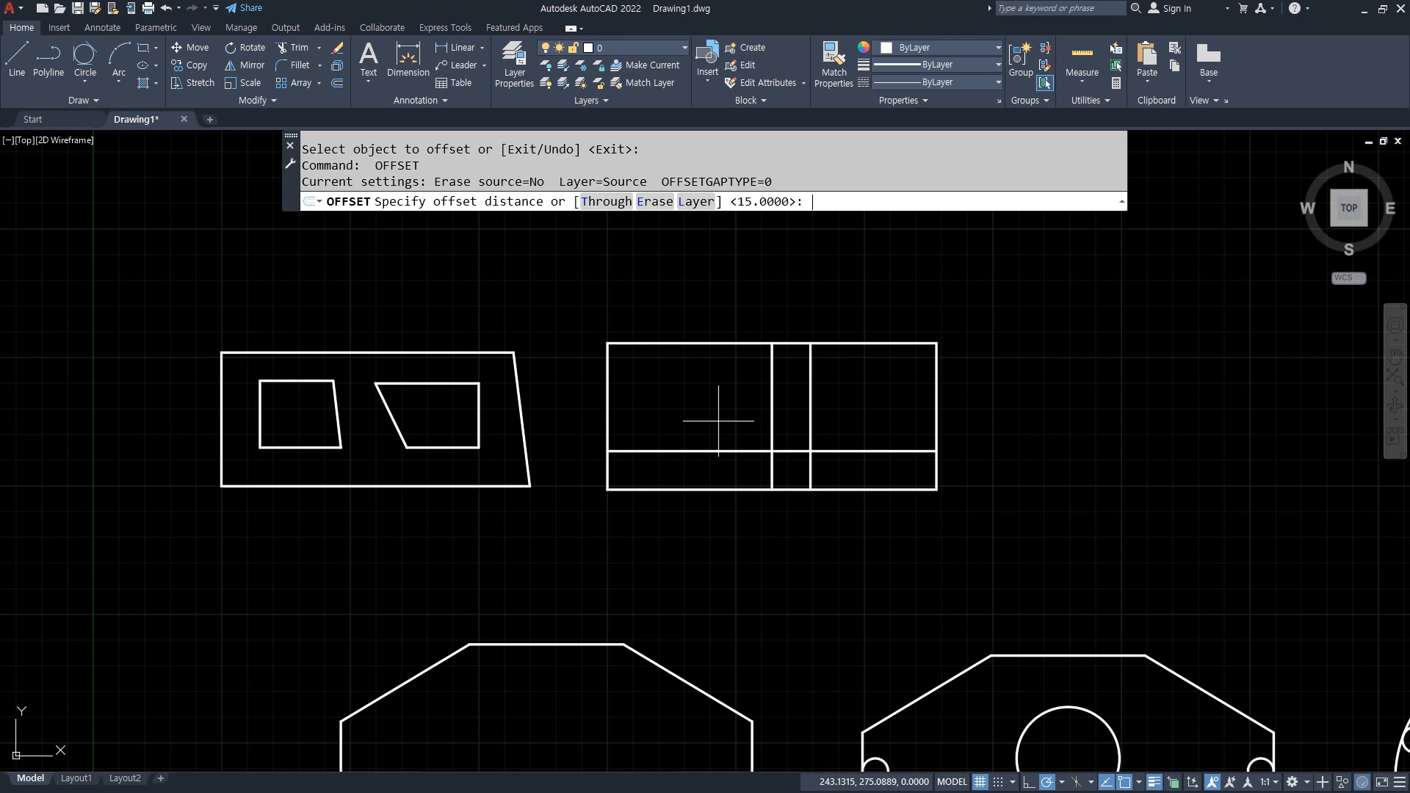
type("45")
key("Return")
left_click(771, 411)
left_click(717, 423)
key("Return")
- Set the polar tracking angles to the 30, 60, 90, 120 increment
mouse_move(660, 489)
left_mouse_down()
mouse_move(711, 490)
mouse_move(529, 336)
left_mouse_up()
left_click_drag(625, 439, 707, 486)
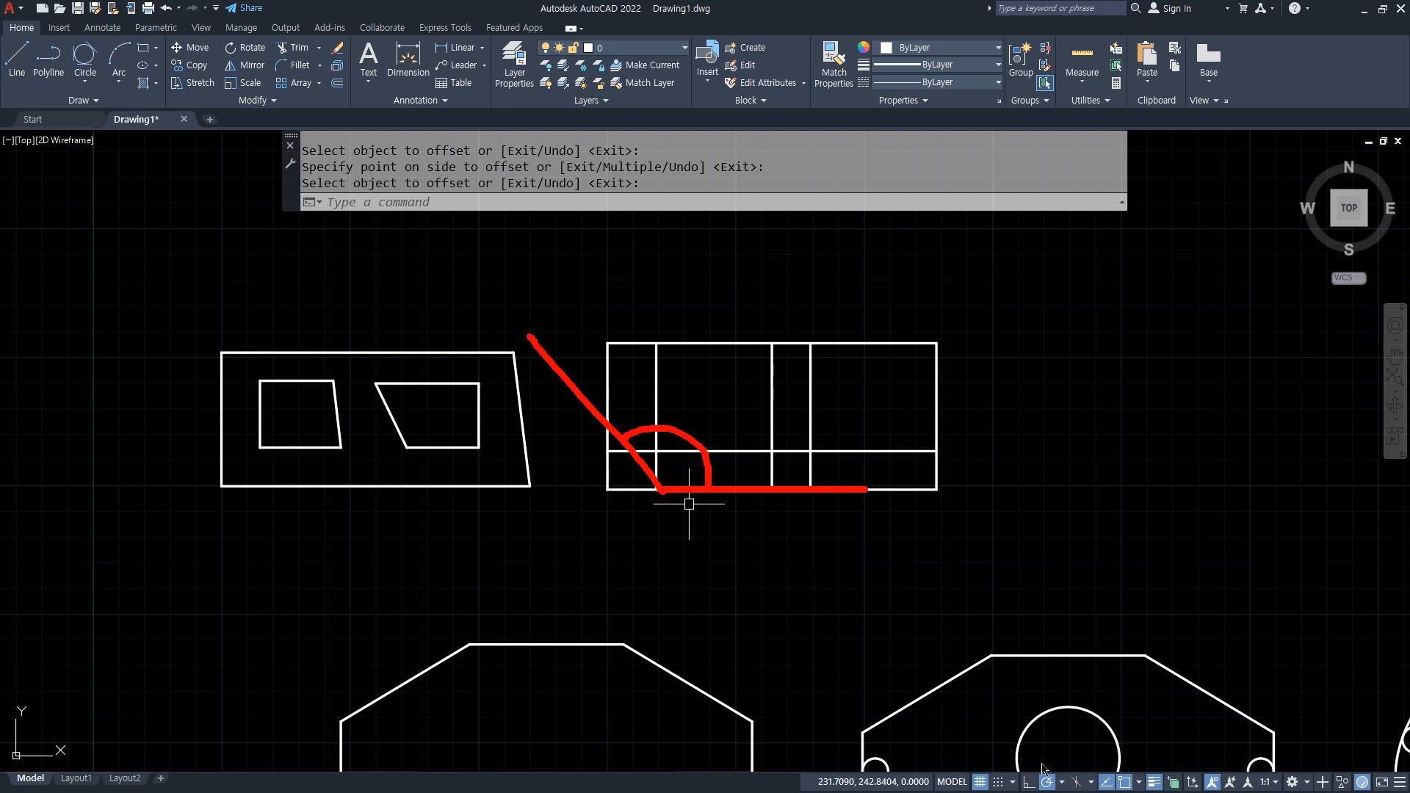
left_click(1062, 783)
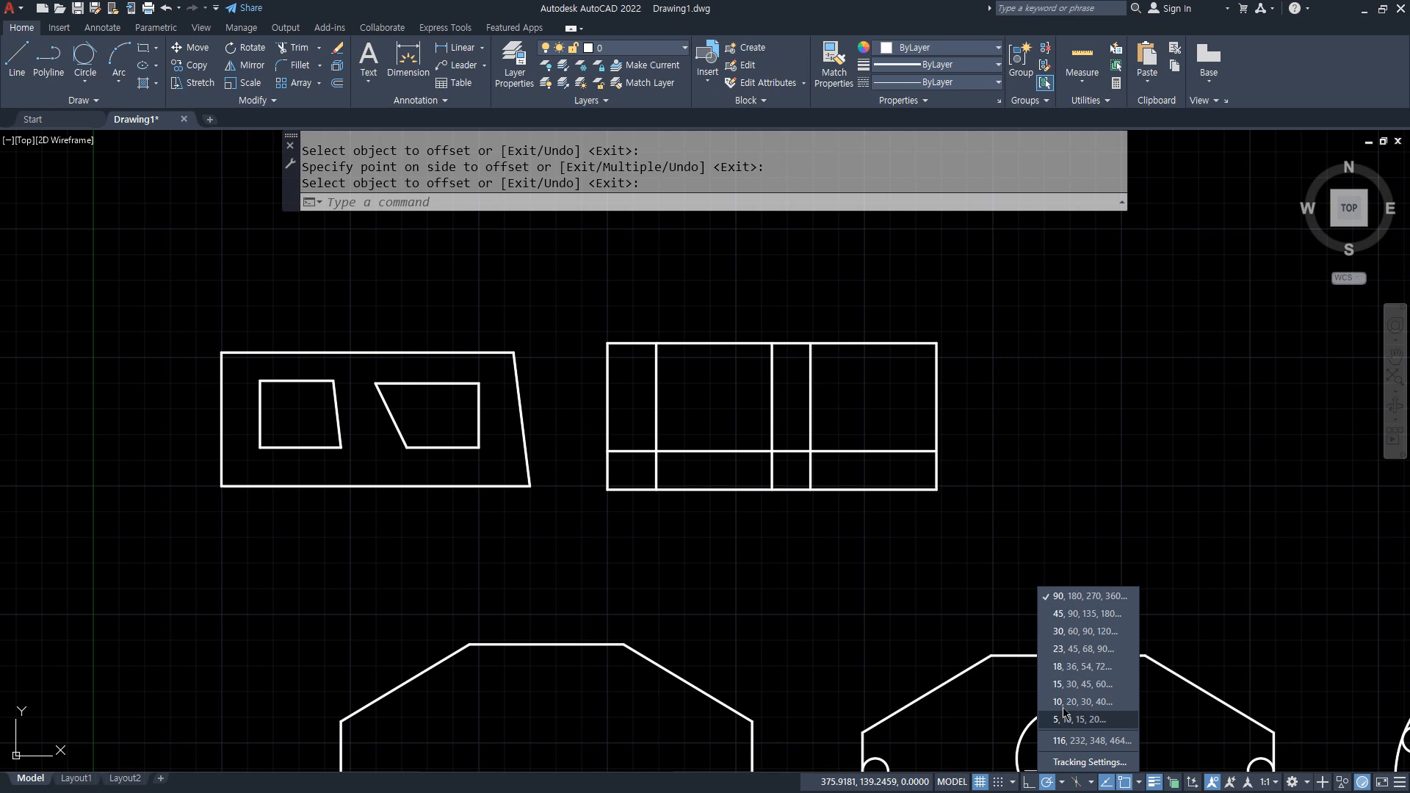
left_click(1067, 633)
- Draw a line at 120° from the foot of the leftmost inner vertical line past the plate's left edge
type("l")
key("Return")
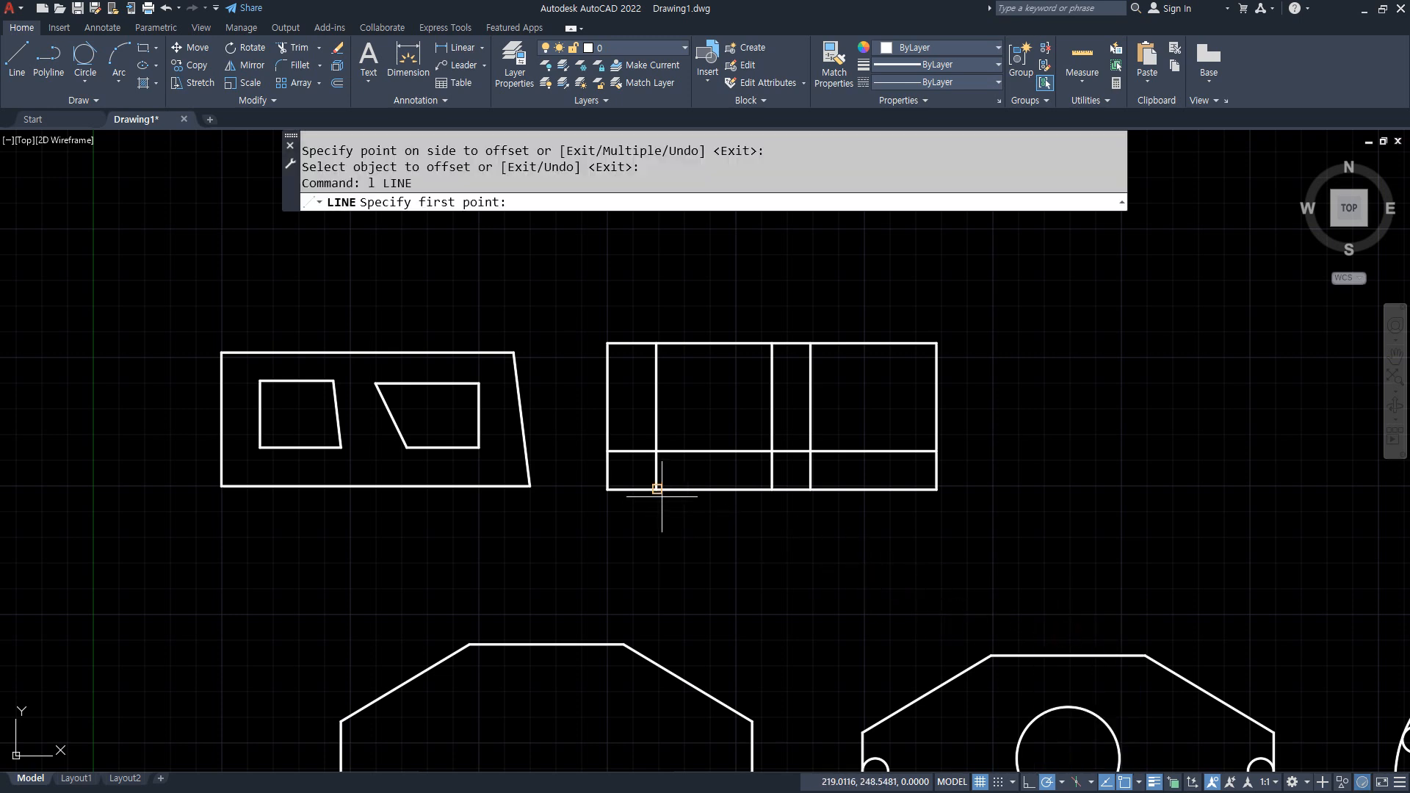
left_click(655, 489)
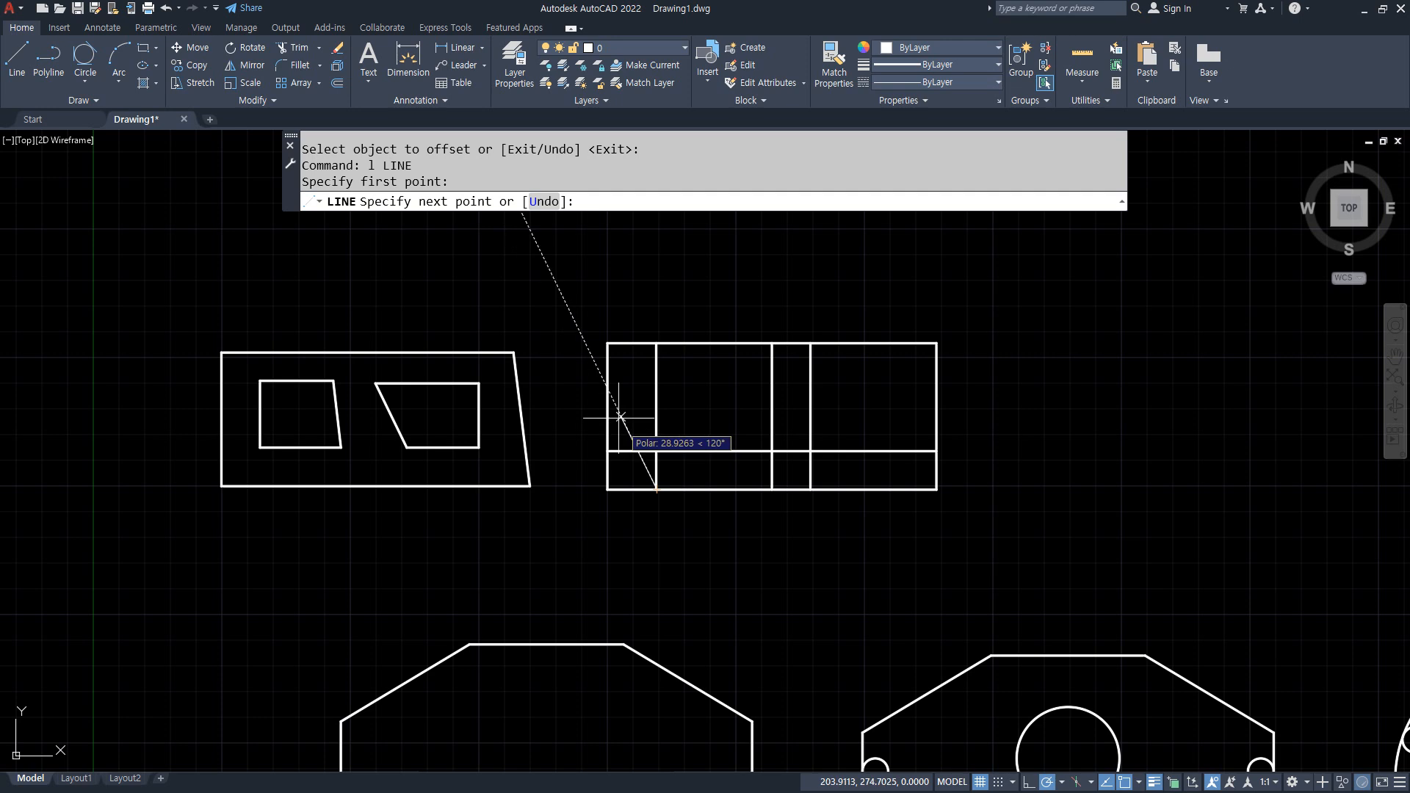
left_click(560, 324)
key("Return")
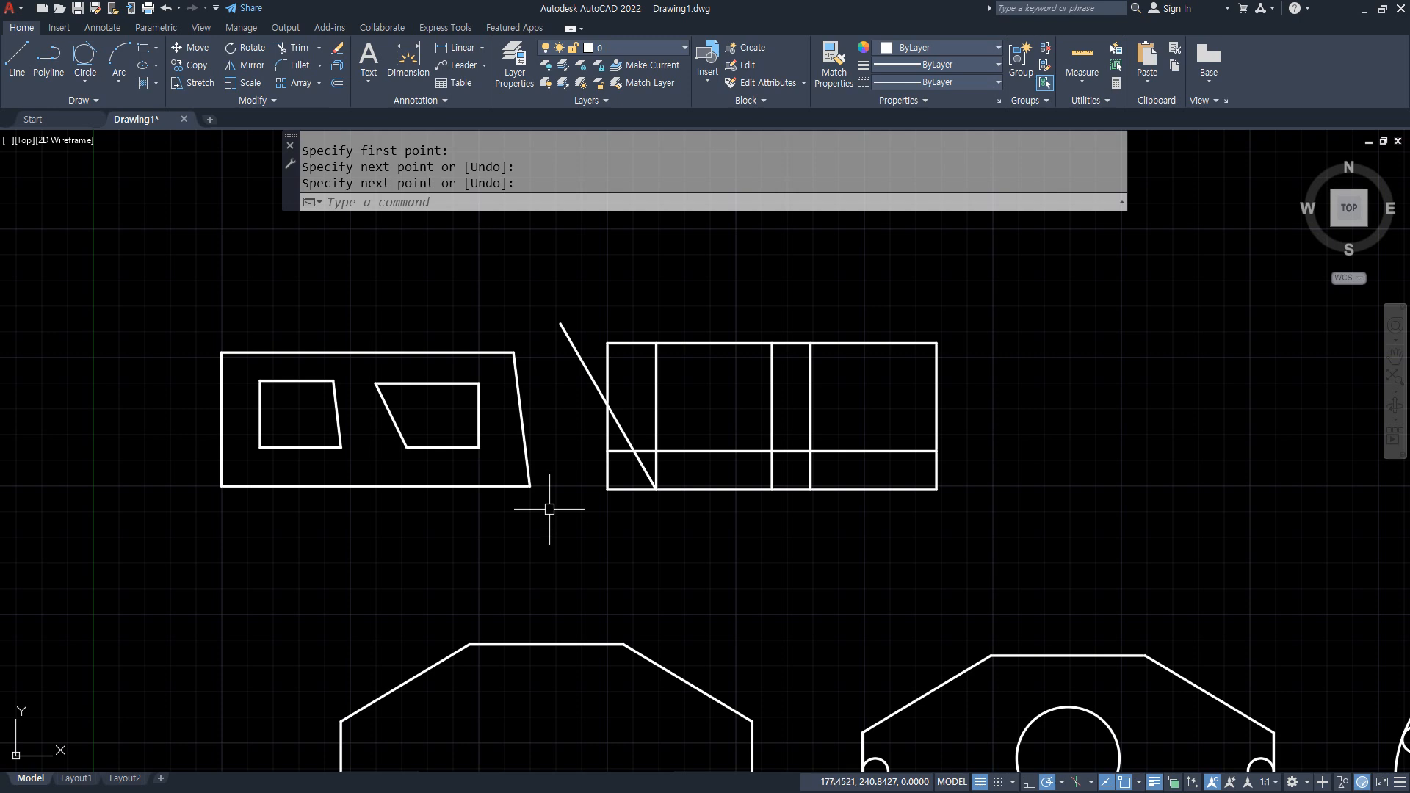
- Trim the left and bottom edge segments at the rectangle's lower-left corner
type("tr")
key("Return")
left_click_drag(626, 502, 591, 430)
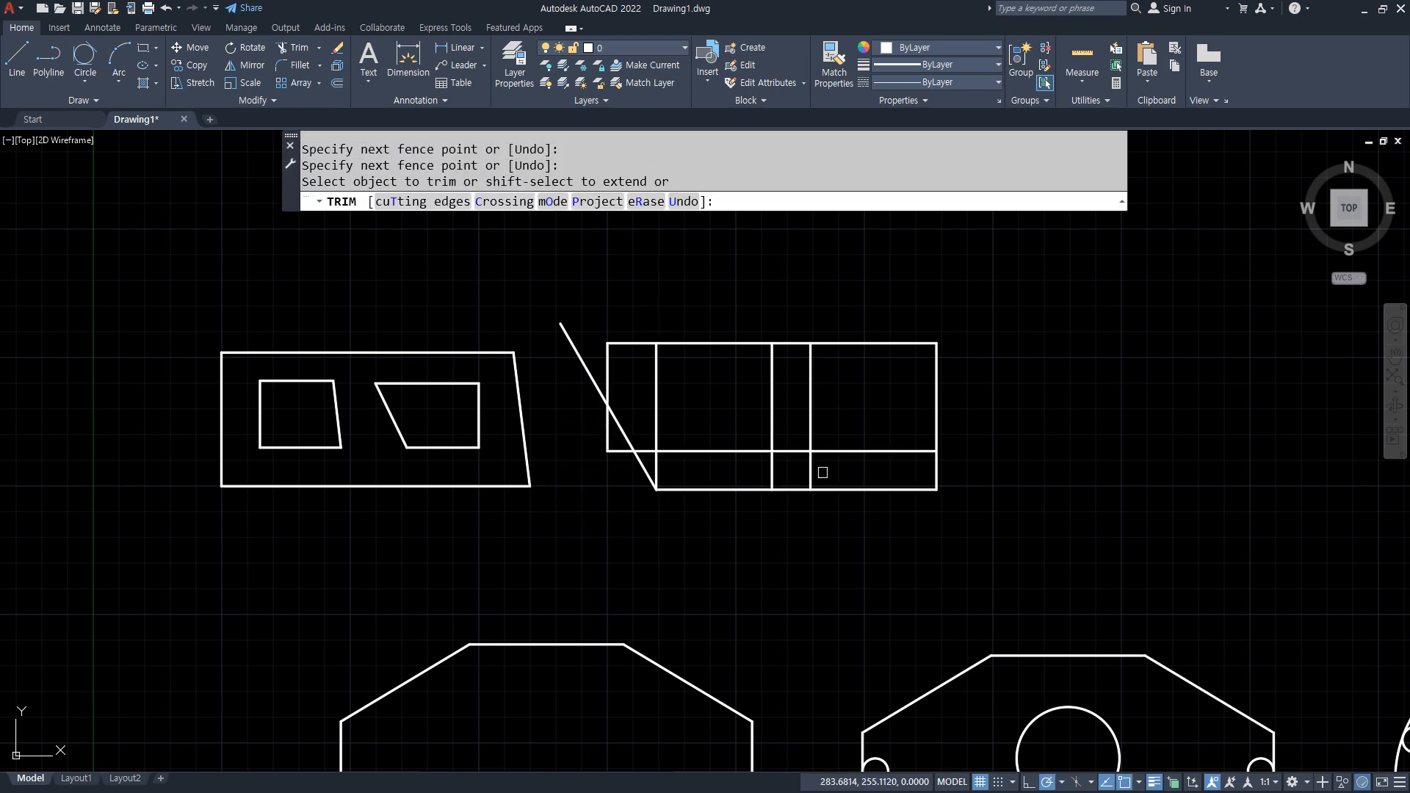
scroll(820, 472, "up", 2)
key("Return")
- Draw a circle of radius 15 centred where the rightmost inner vertical line meets the bottom edge
type("c")
key("Return")
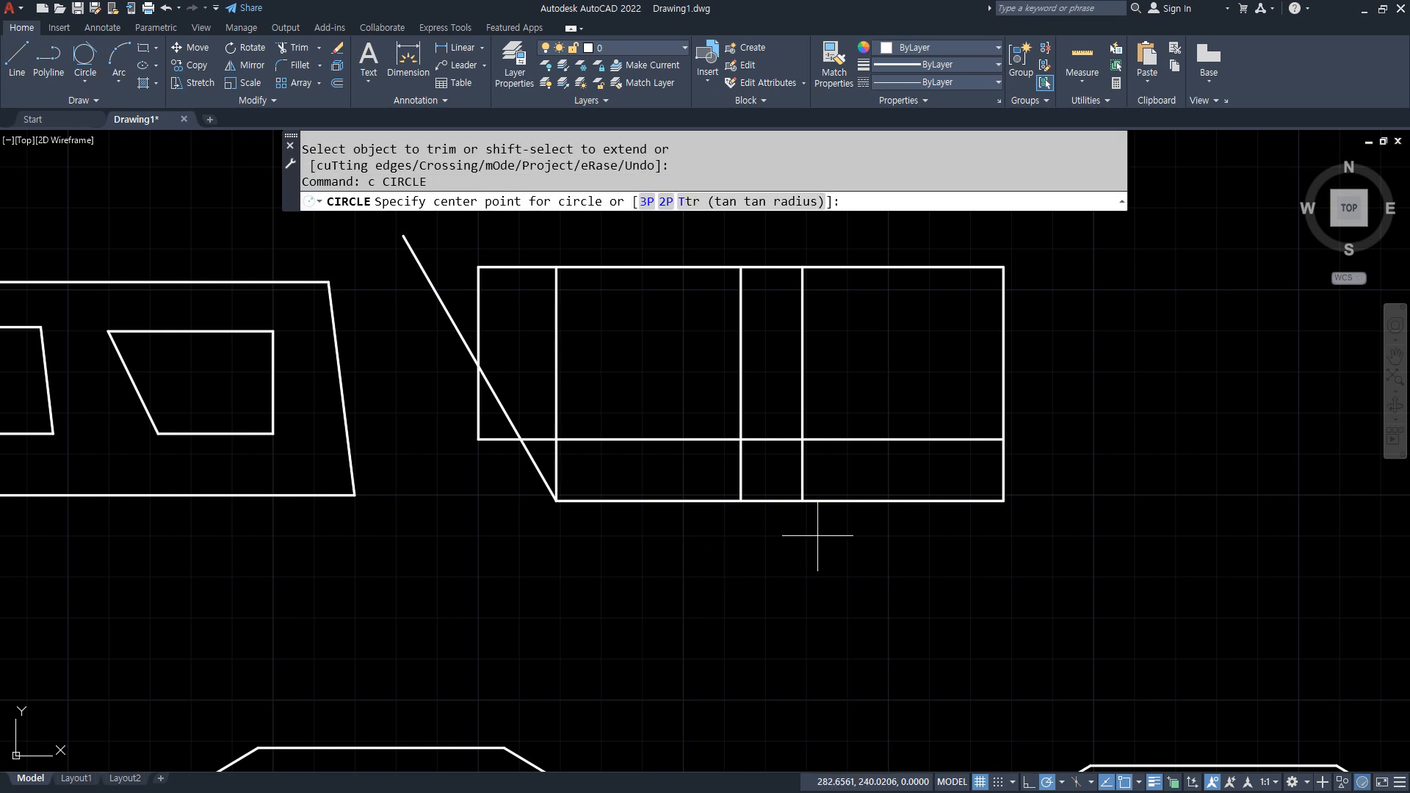
left_click(803, 501)
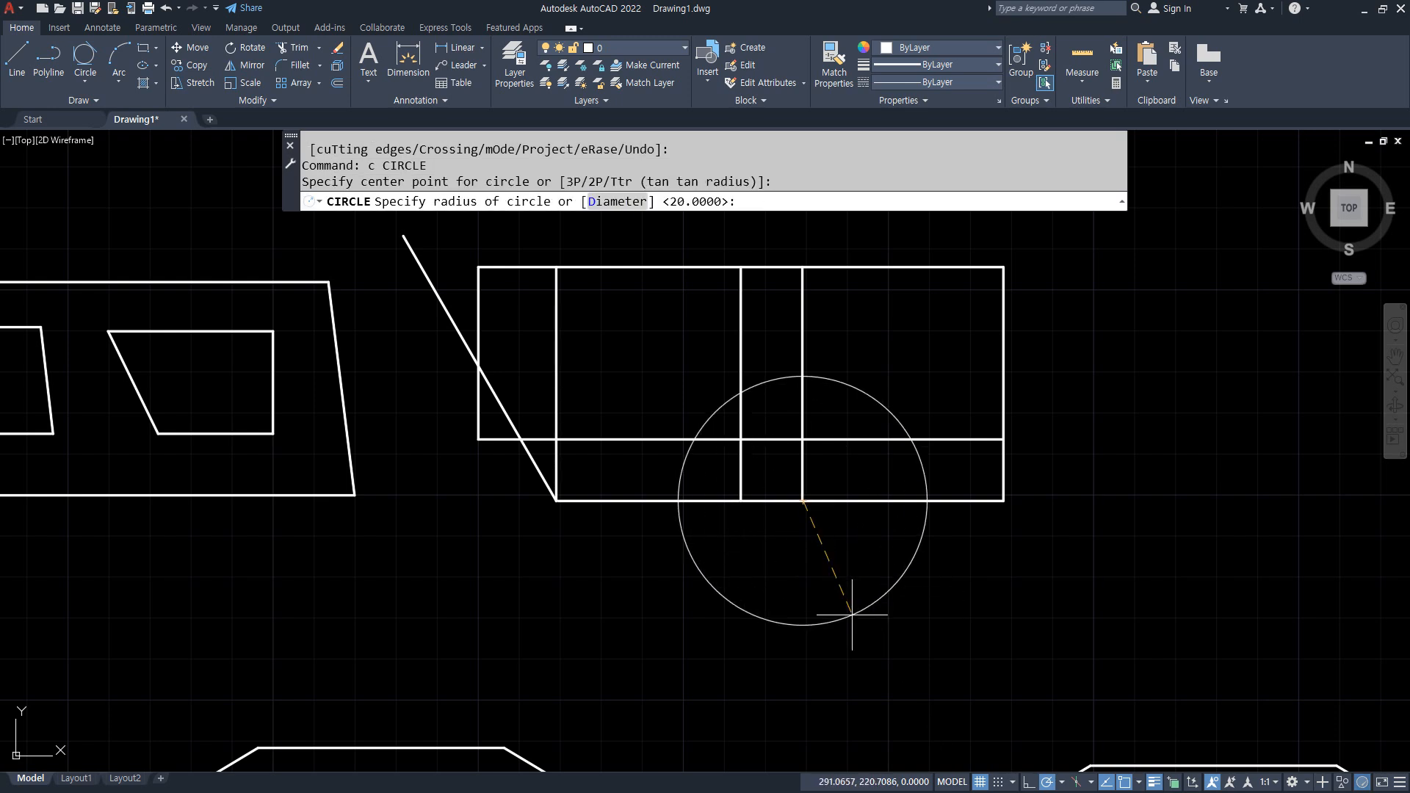
key("Return")
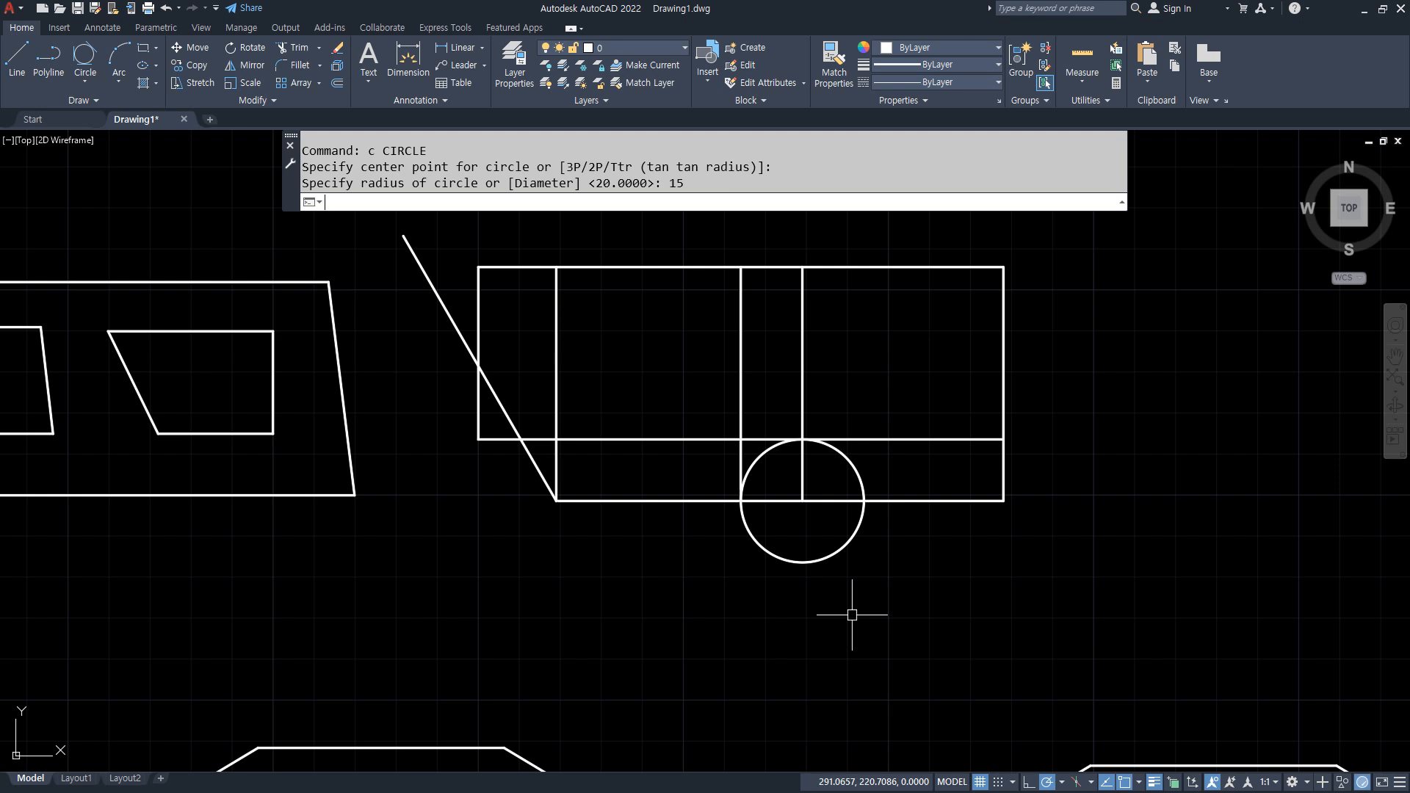
- Trim the inner construction lines across the plate and the left edge remnant below the slanted line
type("tr")
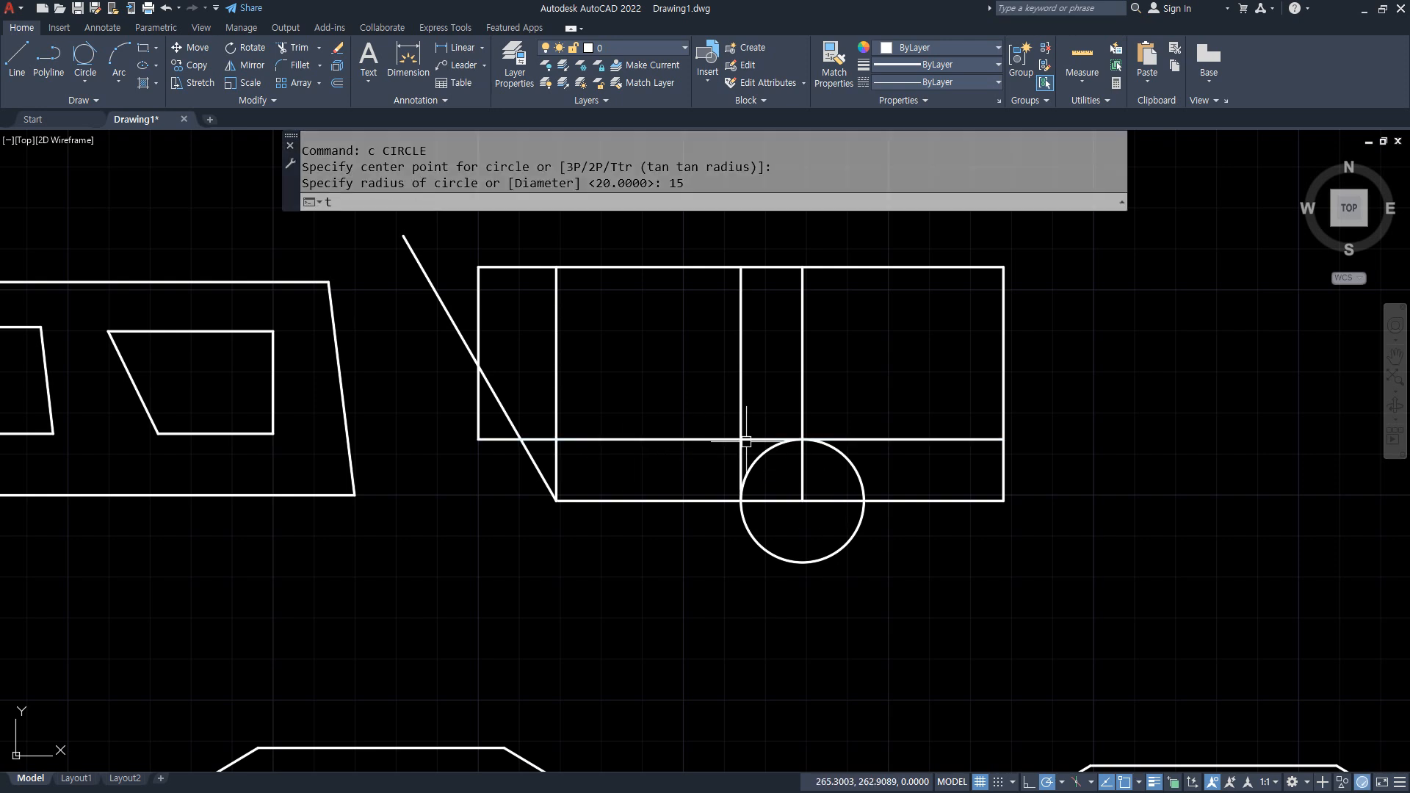
key("Return")
left_click(760, 438)
left_click(863, 397)
left_click(527, 350)
left_click(462, 399)
left_click(504, 462)
left_click(536, 426)
left_click(566, 465)
left_click(620, 466)
left_click(659, 412)
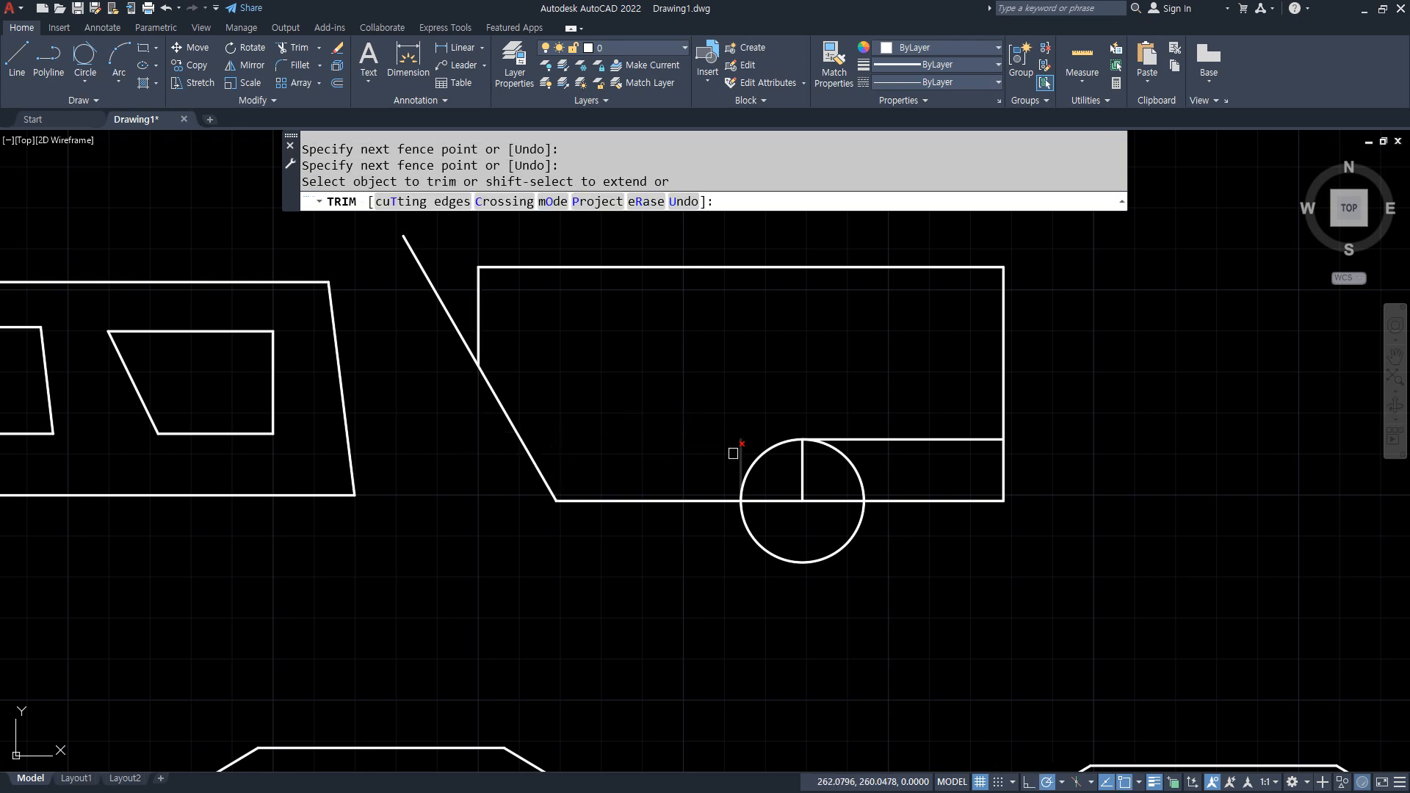
- Trim the circle to its upper-left quarter arc and remove the leftover lower-right edges and slanted overhang
left_click(737, 446)
left_click(692, 593)
left_click(861, 464)
left_click(842, 468)
left_click(767, 523)
left_click(1038, 456)
left_click(911, 525)
left_click(454, 303)
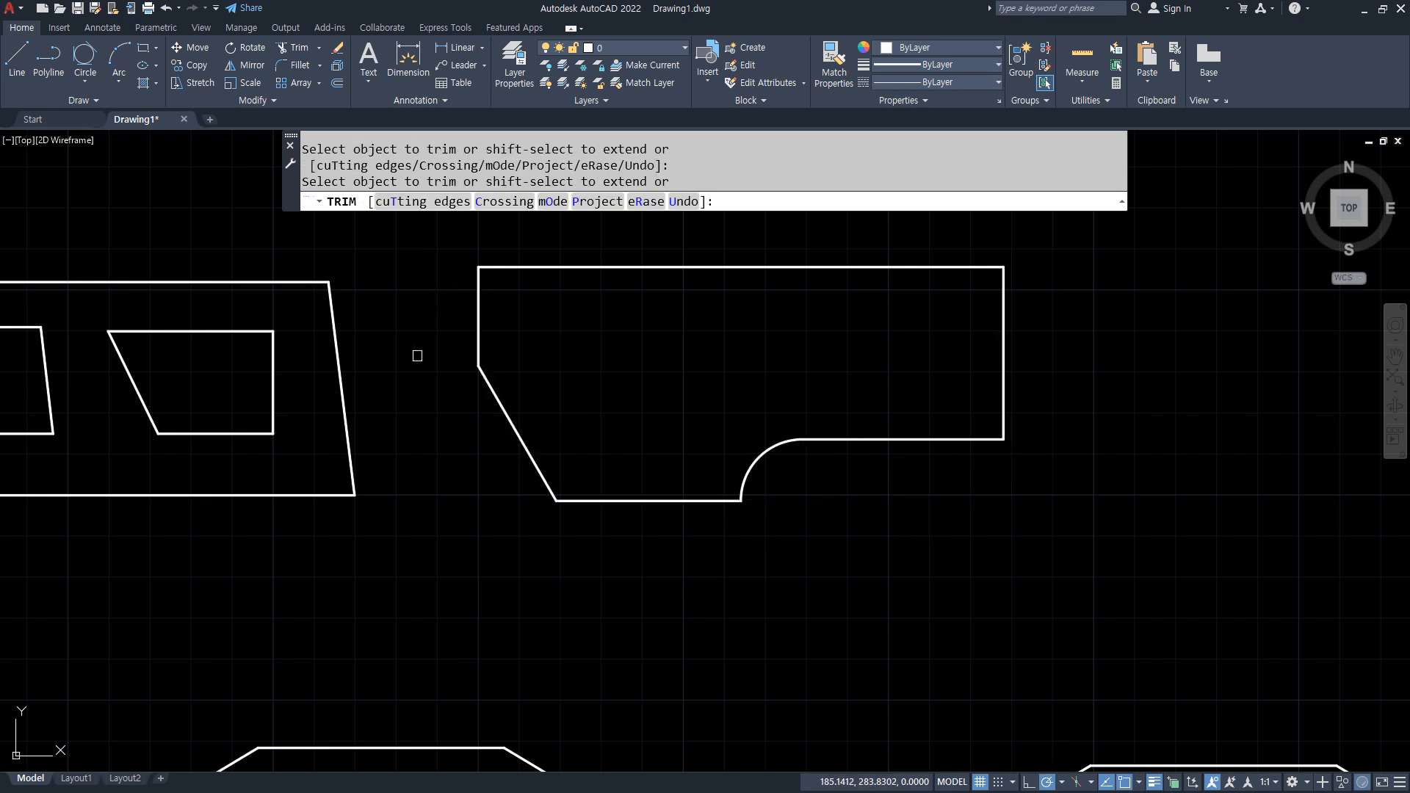
key("Return")
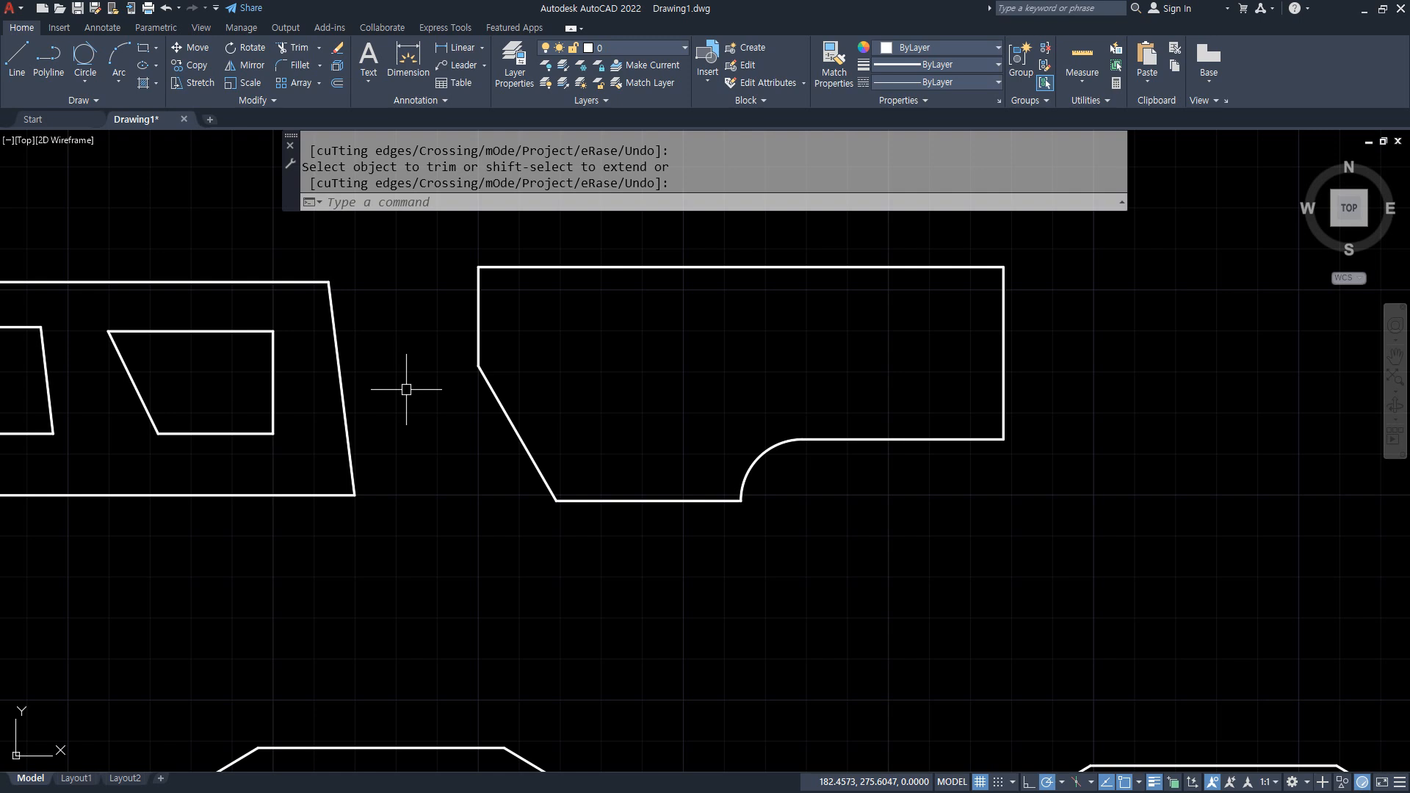
- Consult the slot dimensions in the reference image and offset the plate's top edge 16 downward
key("alt+Tab")
mouse_move(586, 363)
left_mouse_down()
mouse_move(584, 264)
mouse_move(764, 316)
mouse_move(587, 376)
left_mouse_up()
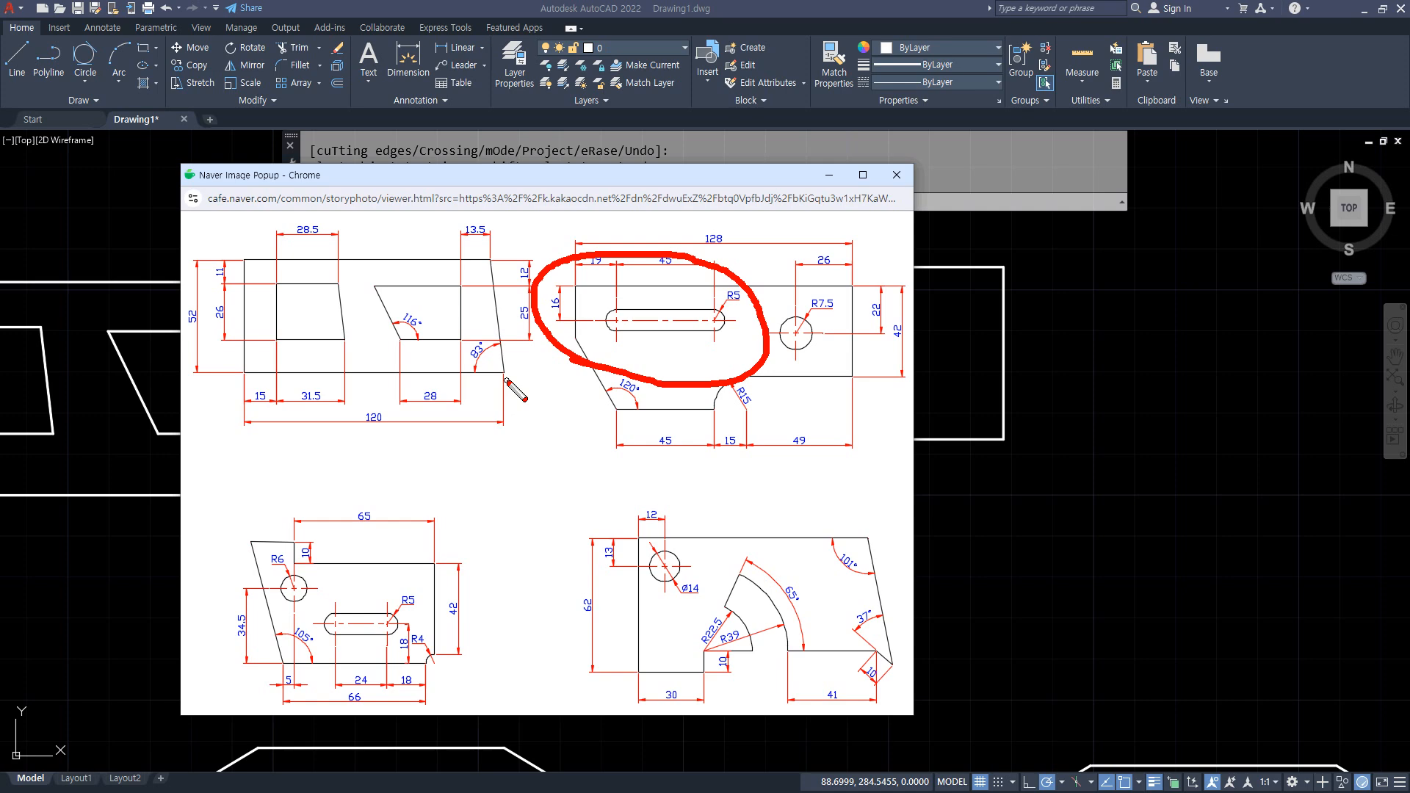
key("Escape")
left_click_drag(565, 178, 0, 174)
left_click(616, 326)
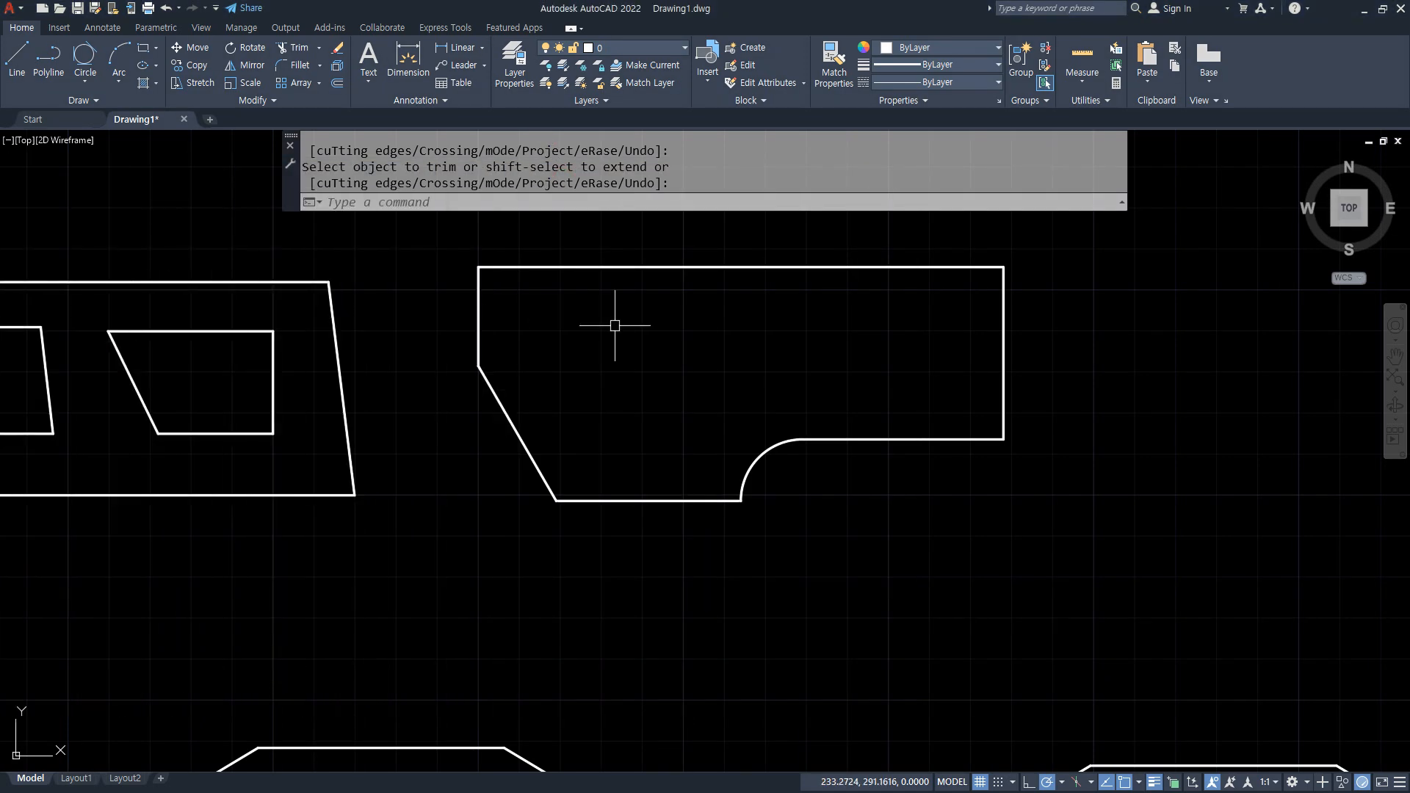
type("o")
key("Return")
type("15")
key("Return")
left_click(600, 268)
left_click(584, 372)
key("Return")
- Offset the plate's left vertical edge 19 to the right
key("Return")
type("19")
key("Return")
left_click(479, 305)
left_click(599, 299)
key("Return")
- Offset the new vertical slot centre line 45 to the right
key("Return")
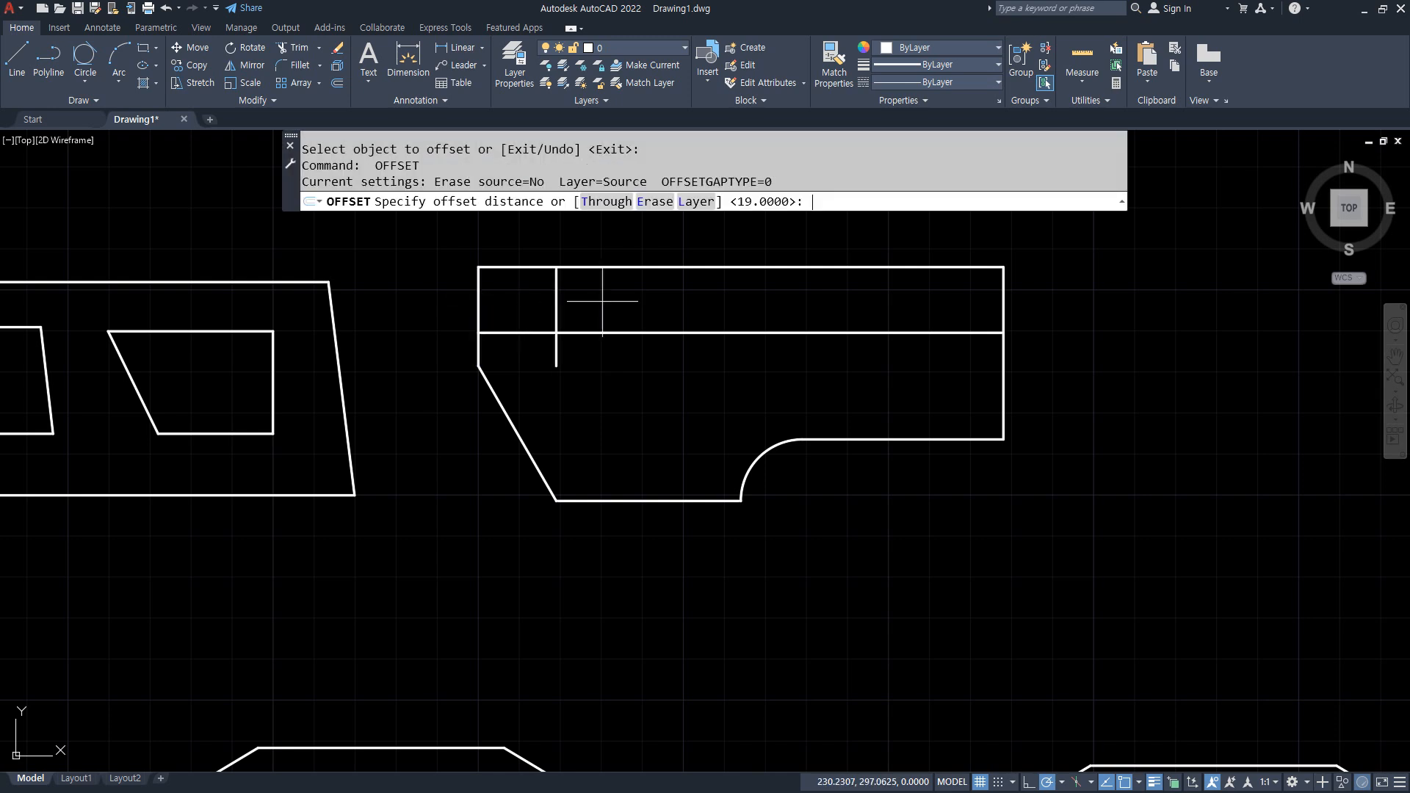
type("45")
key("Return")
left_click(556, 309)
left_click(661, 311)
key("Return")
- Draw two circles of radius 5 where the horizontal centre line crosses the two vertical centre lines
scroll(626, 347, "up", 2)
mouse_move(469, 321)
left_mouse_down()
mouse_move(554, 322)
mouse_move(512, 358)
left_mouse_up()
mouse_move(787, 326)
left_mouse_down()
mouse_move(827, 327)
mouse_move(807, 338)
left_mouse_up()
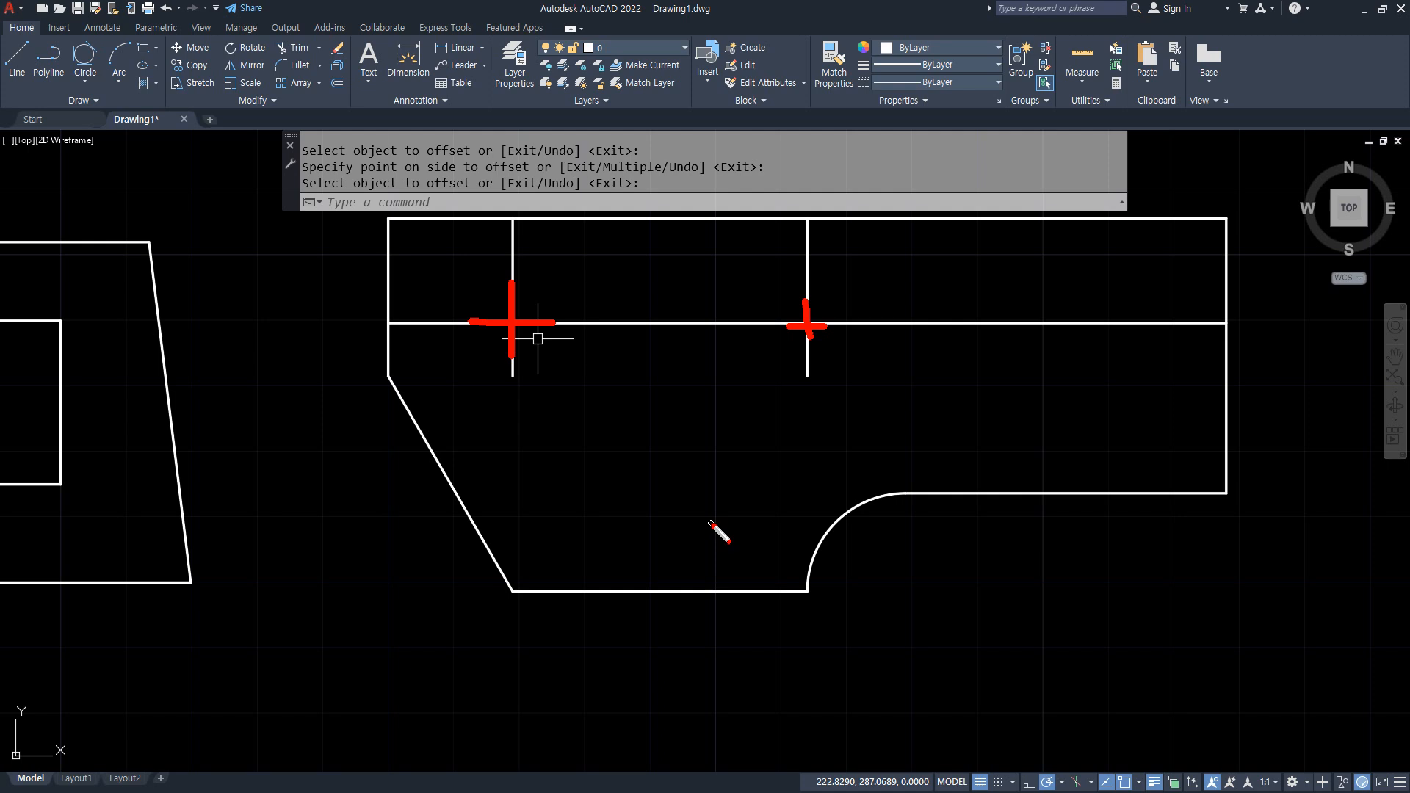
key("Escape")
type("c")
key("Return")
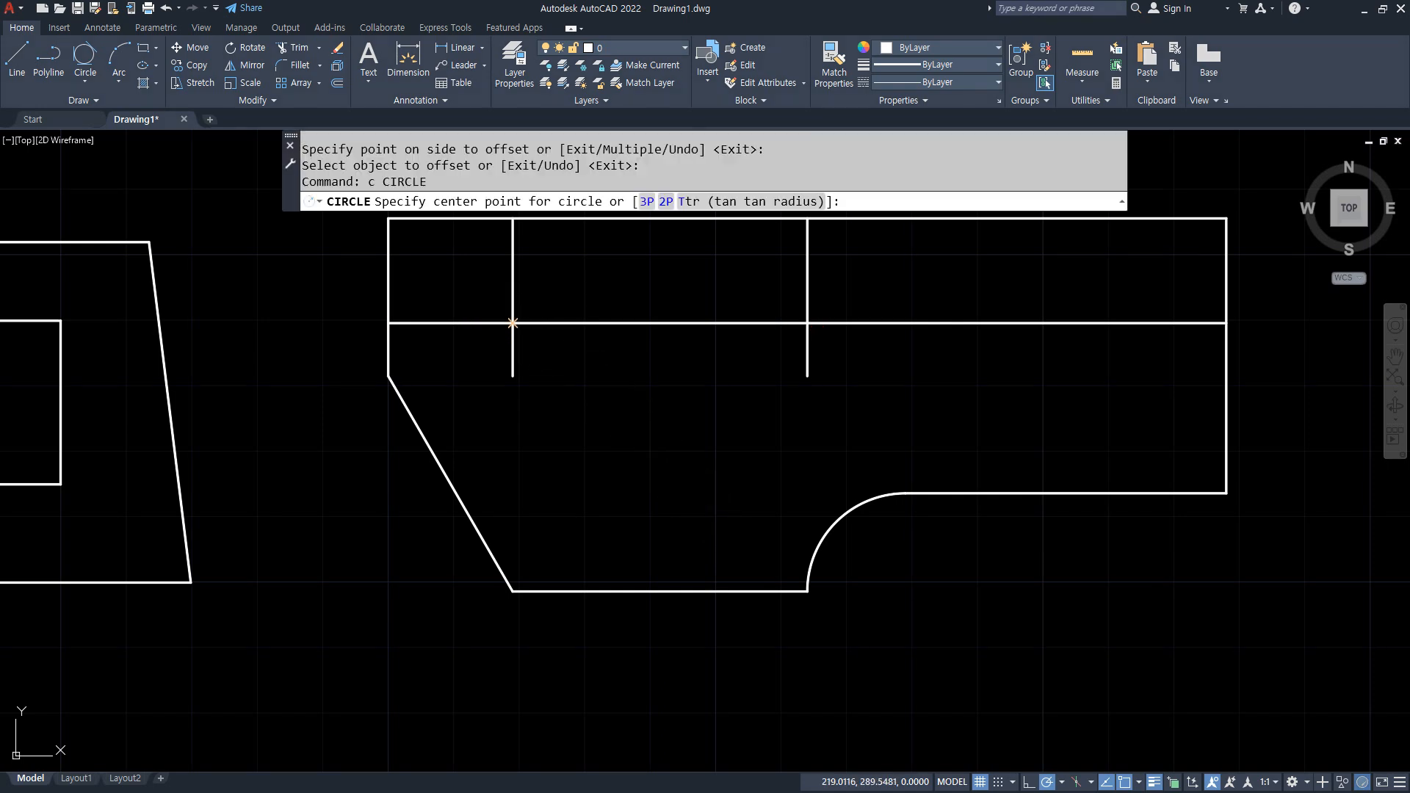
left_click(512, 323)
type("5")
key("Return")
key("Return")
left_click(807, 323)
key("Return")
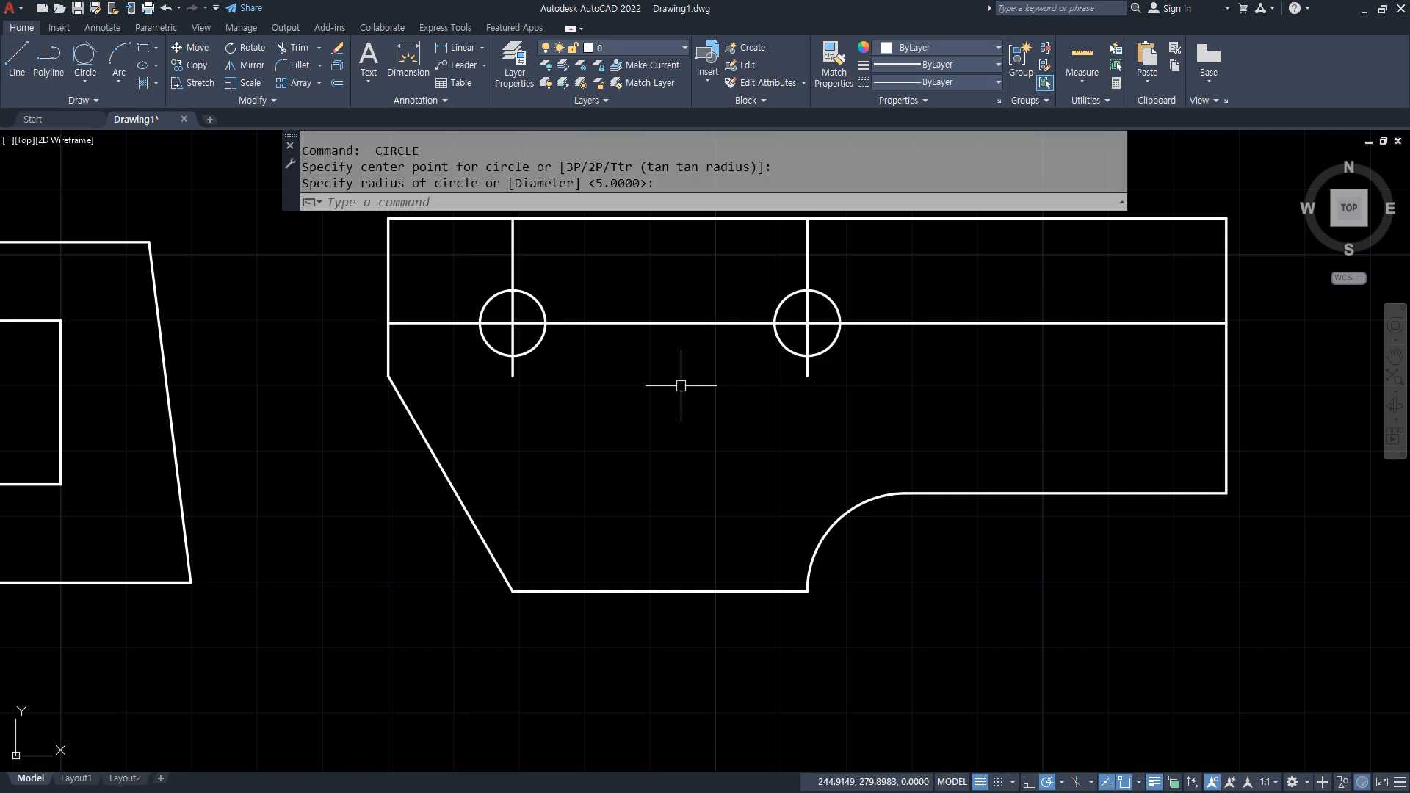
- Draw a line along the upper side of the two circles using Tangent object snaps at both ends
scroll(601, 308, "up", 2)
middle_click_drag(617, 346, 594, 420)
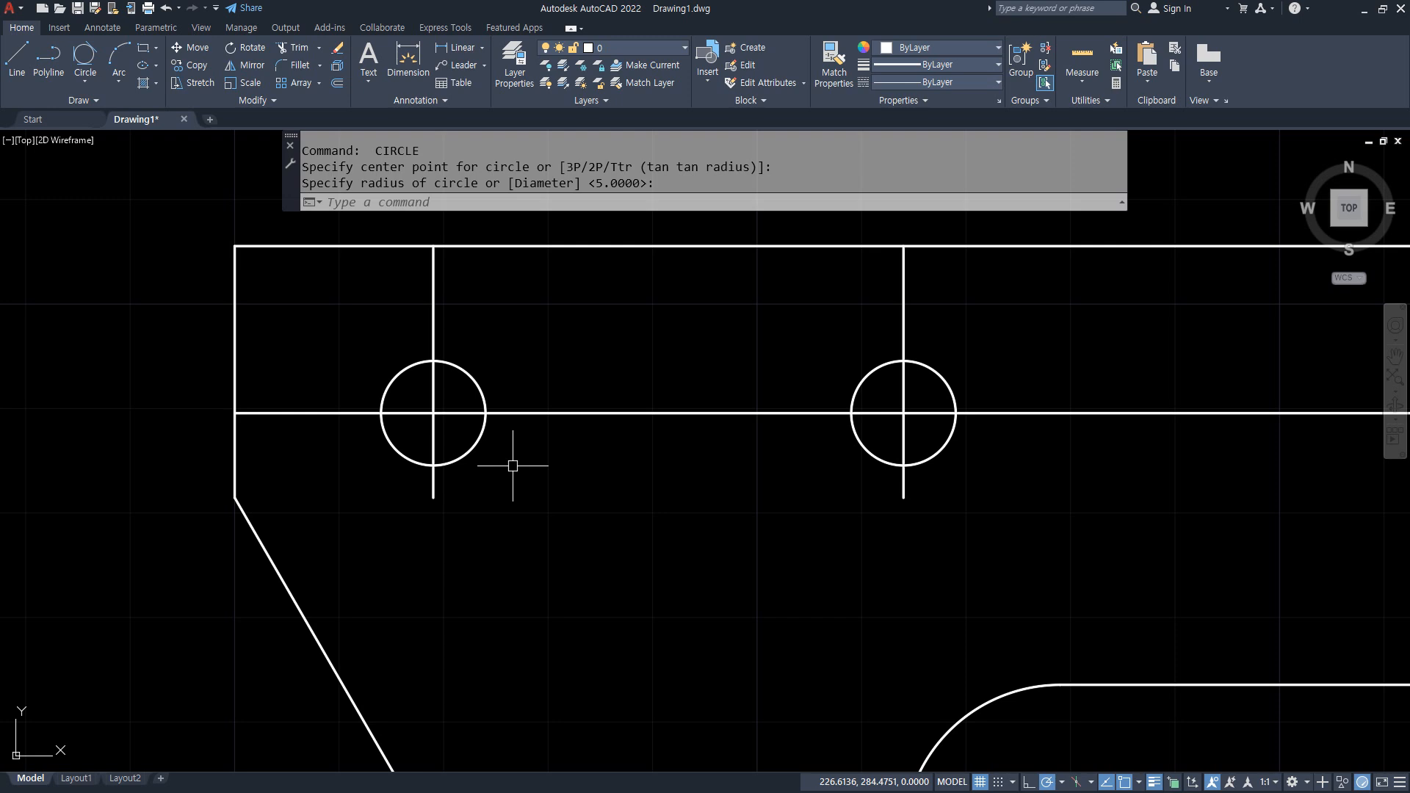
type("l")
key("Return")
right_click(619, 300, "shift")
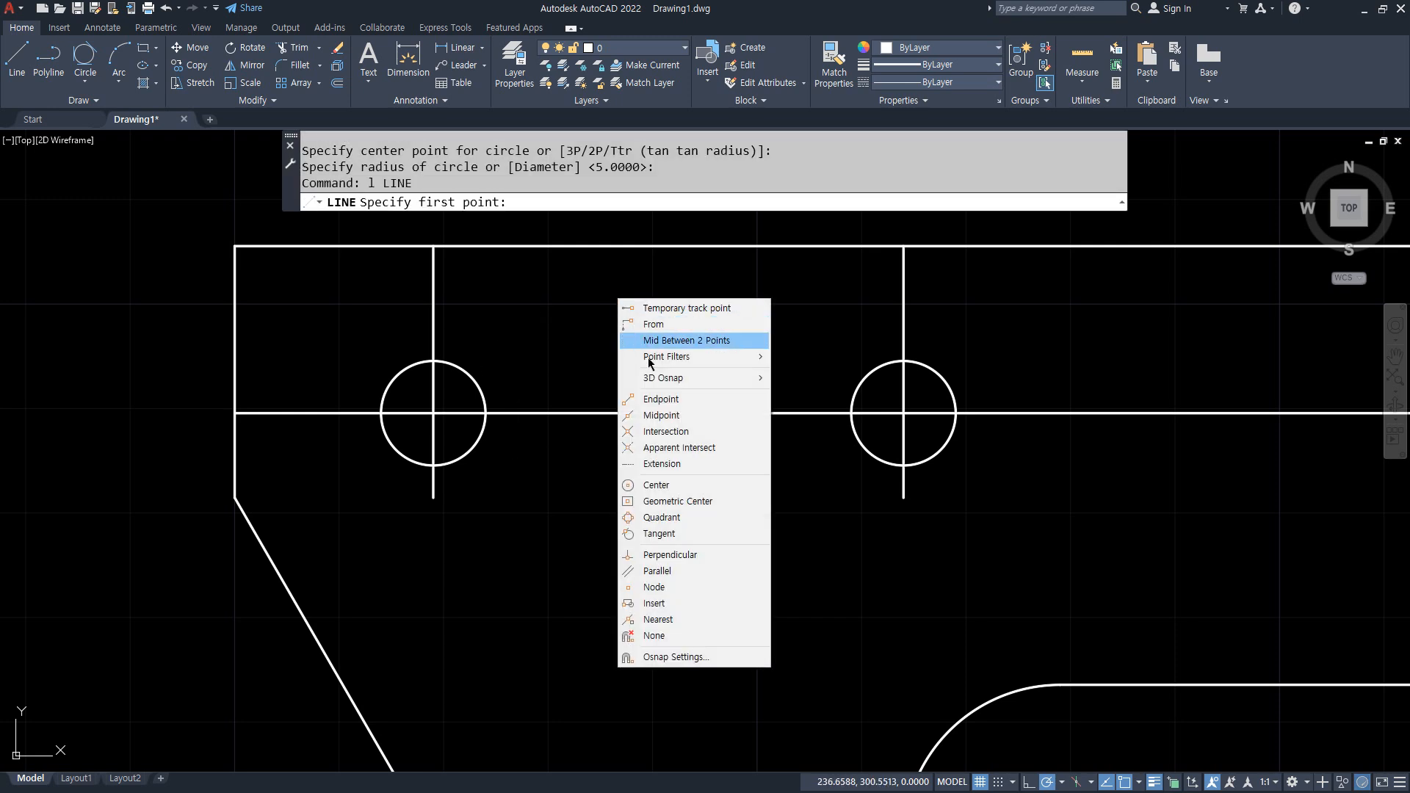
left_click(659, 534)
left_click(408, 372)
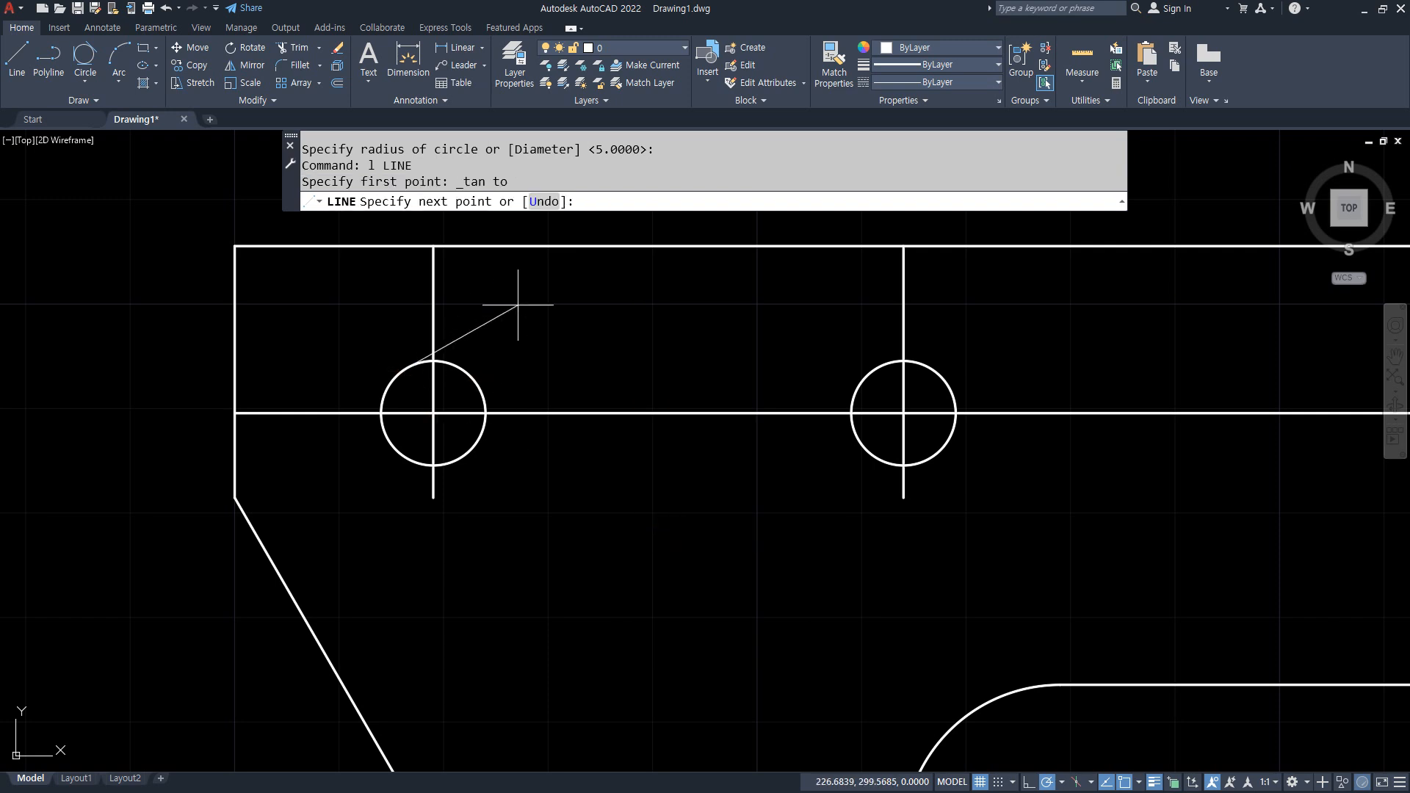
right_click(540, 292, "shift")
left_click(573, 527)
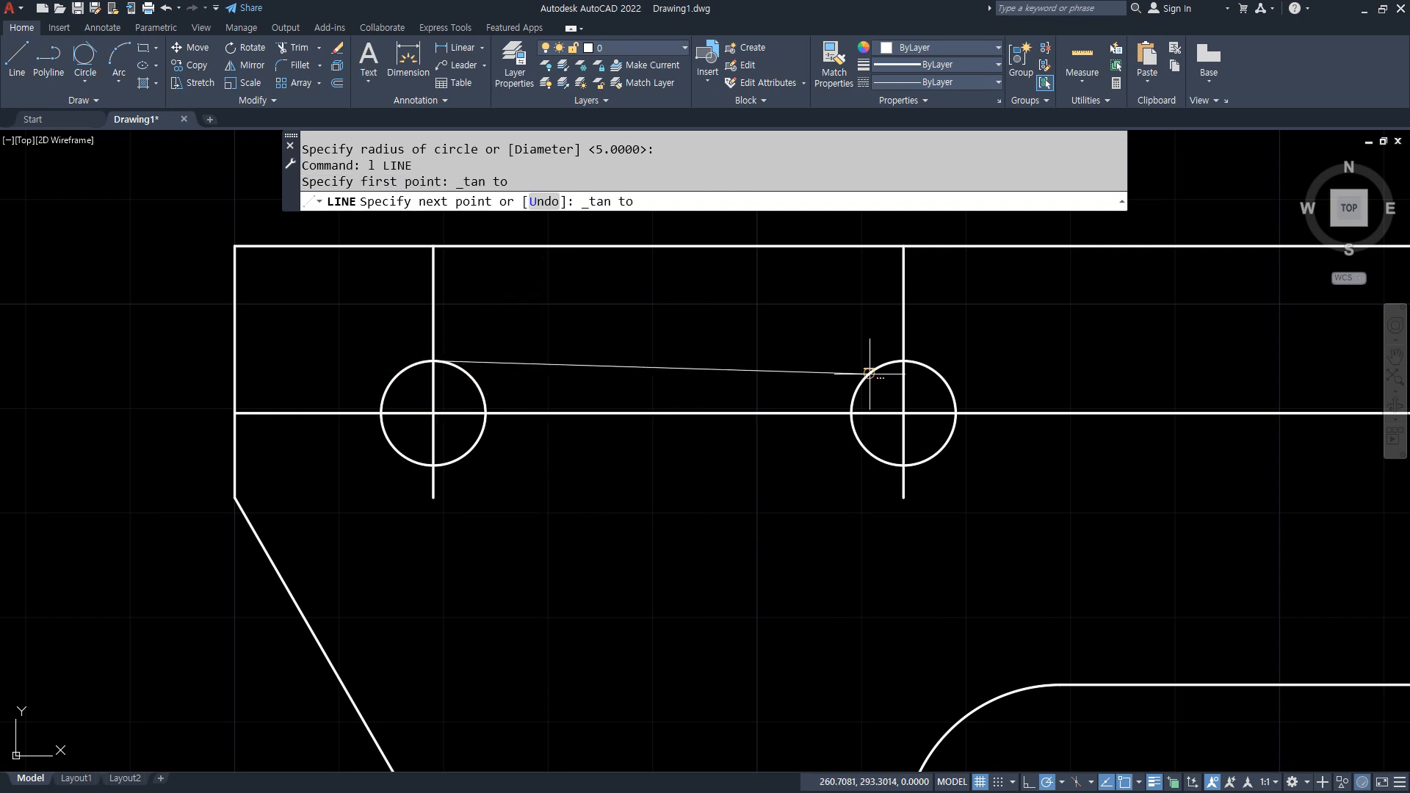
left_click(948, 357)
key("Return")
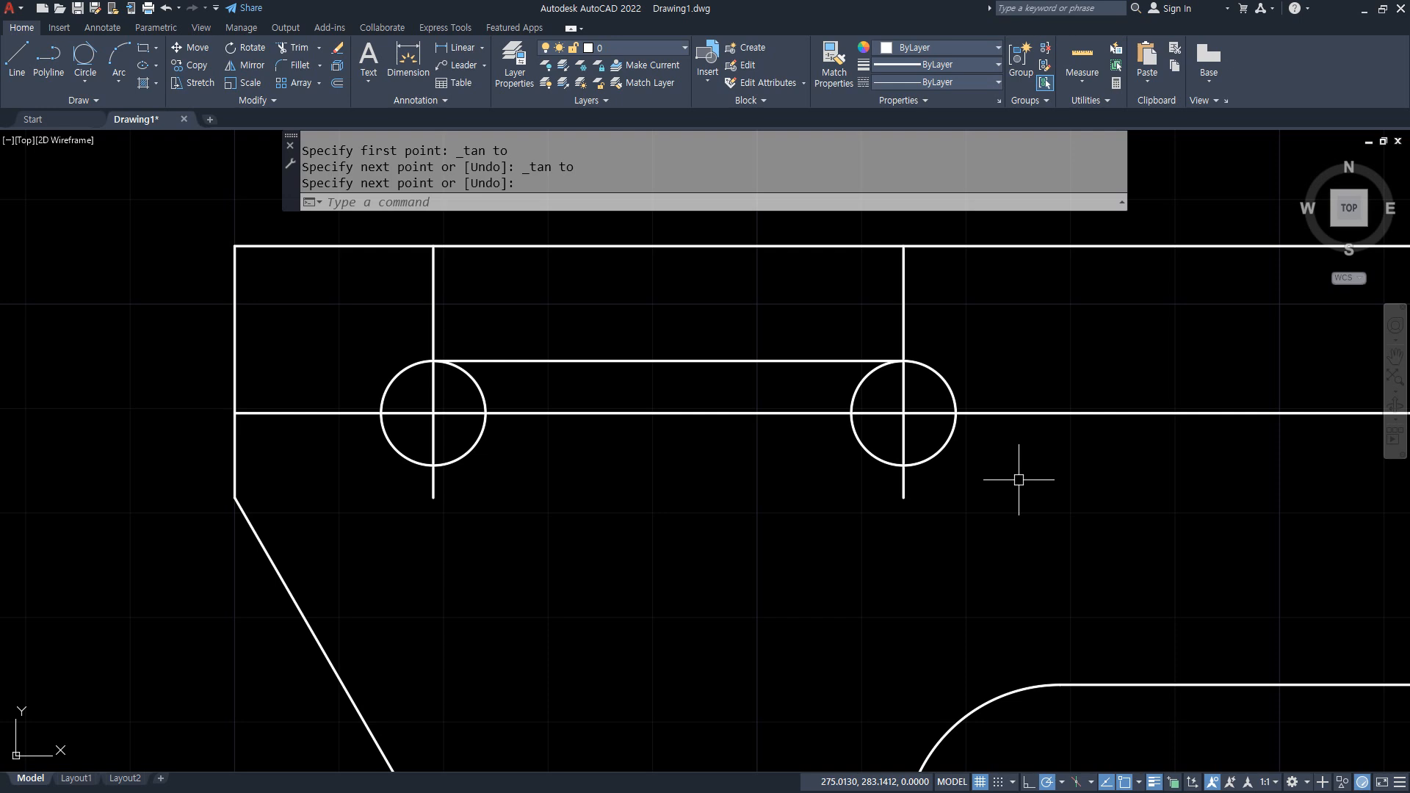
- Erase the tangent line between the two circles
left_click(697, 349)
left_click(624, 390)
type("e")
key("Return")
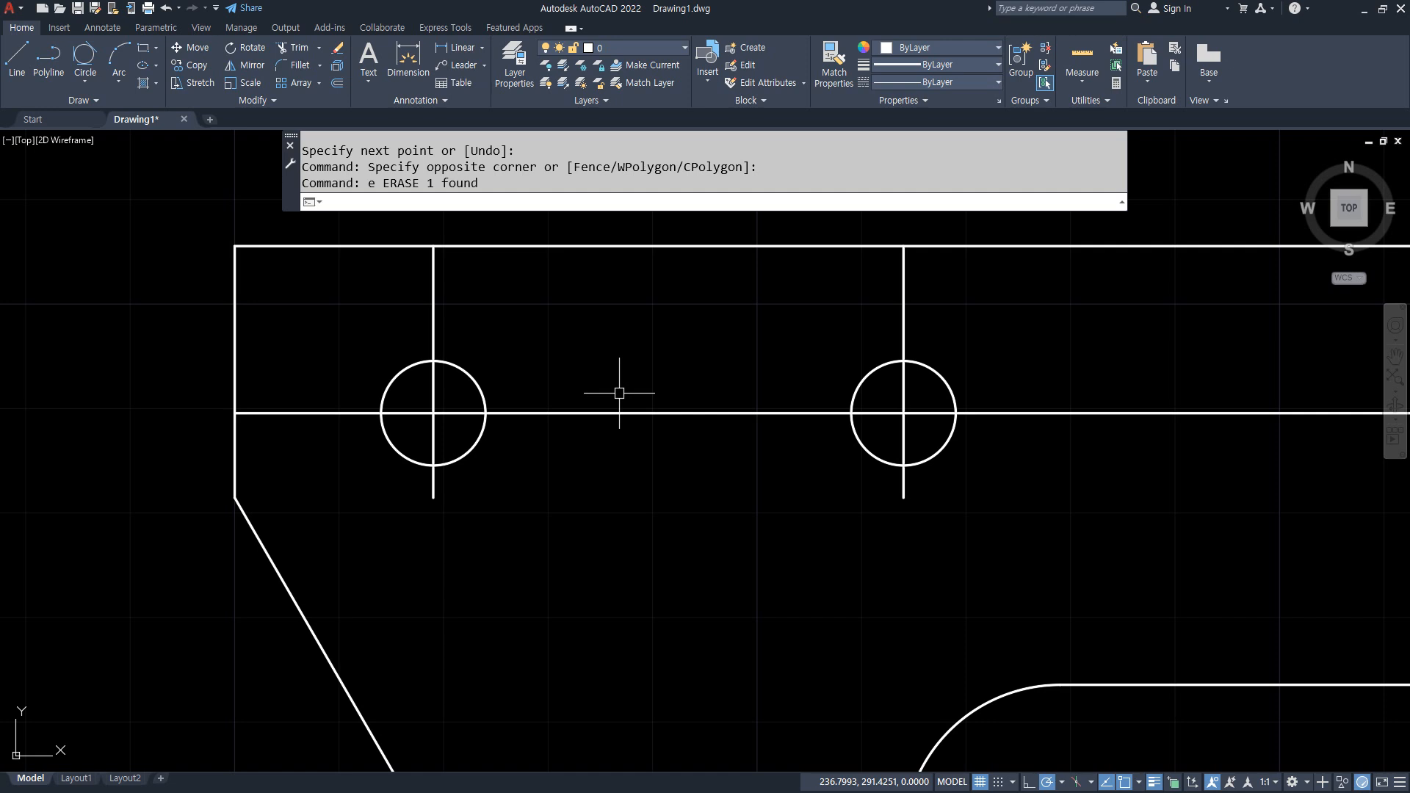
- Draw a line joining the points where the vertical centre lines cross the tops of the two circles
mouse_move(389, 419)
left_mouse_down()
mouse_move(470, 422)
mouse_move(434, 453)
left_mouse_up()
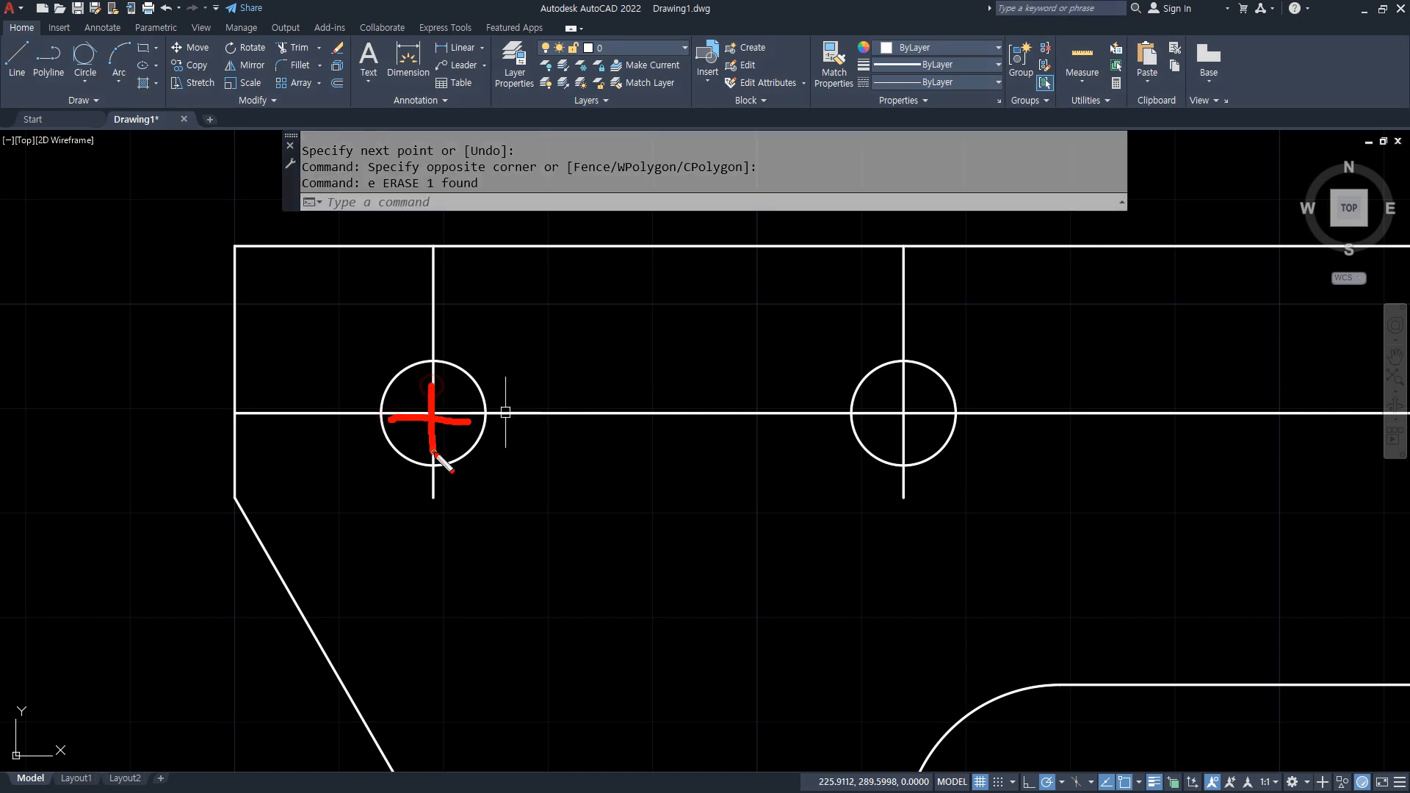
mouse_move(876, 410)
left_mouse_down()
mouse_move(965, 410)
mouse_move(908, 463)
left_mouse_up()
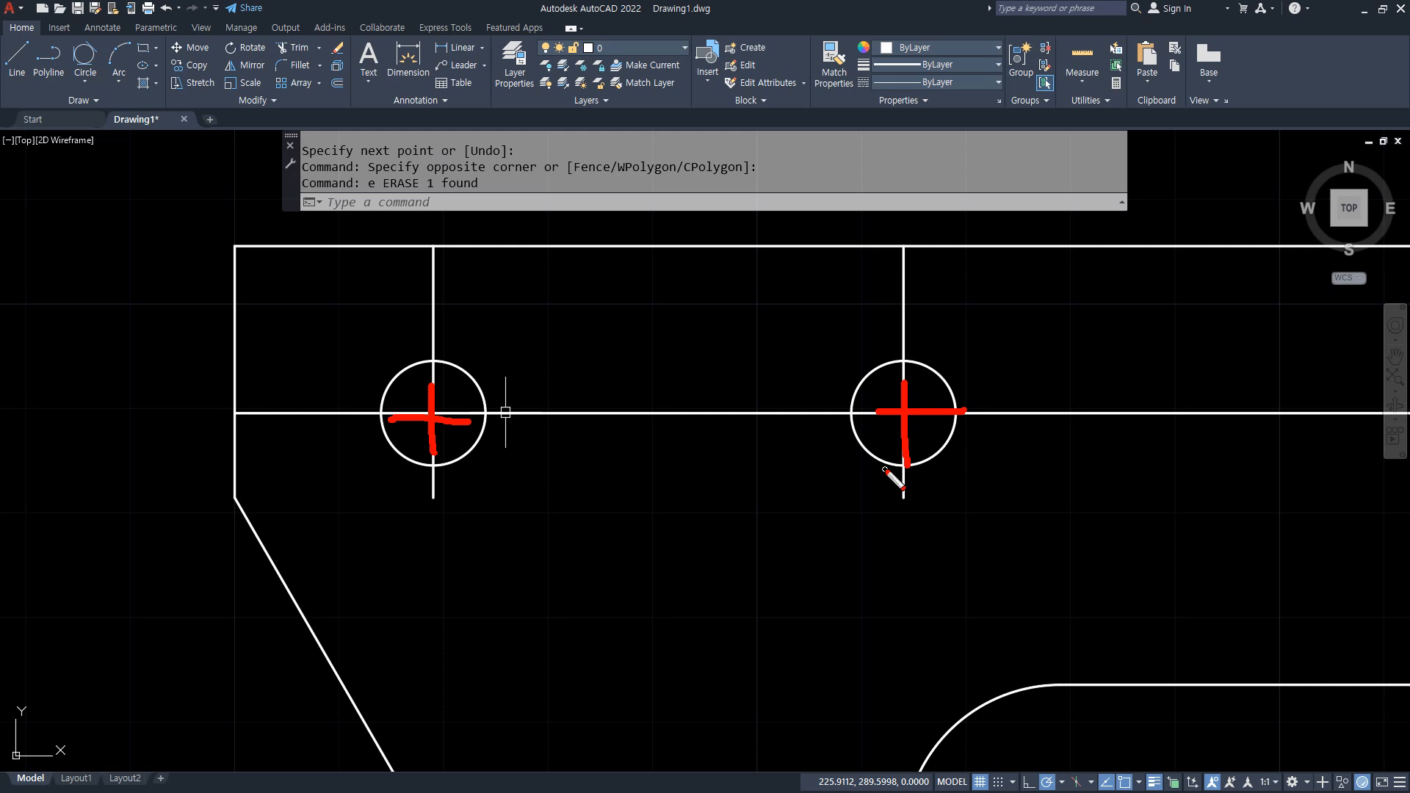
key("Escape")
type("l")
key("Return")
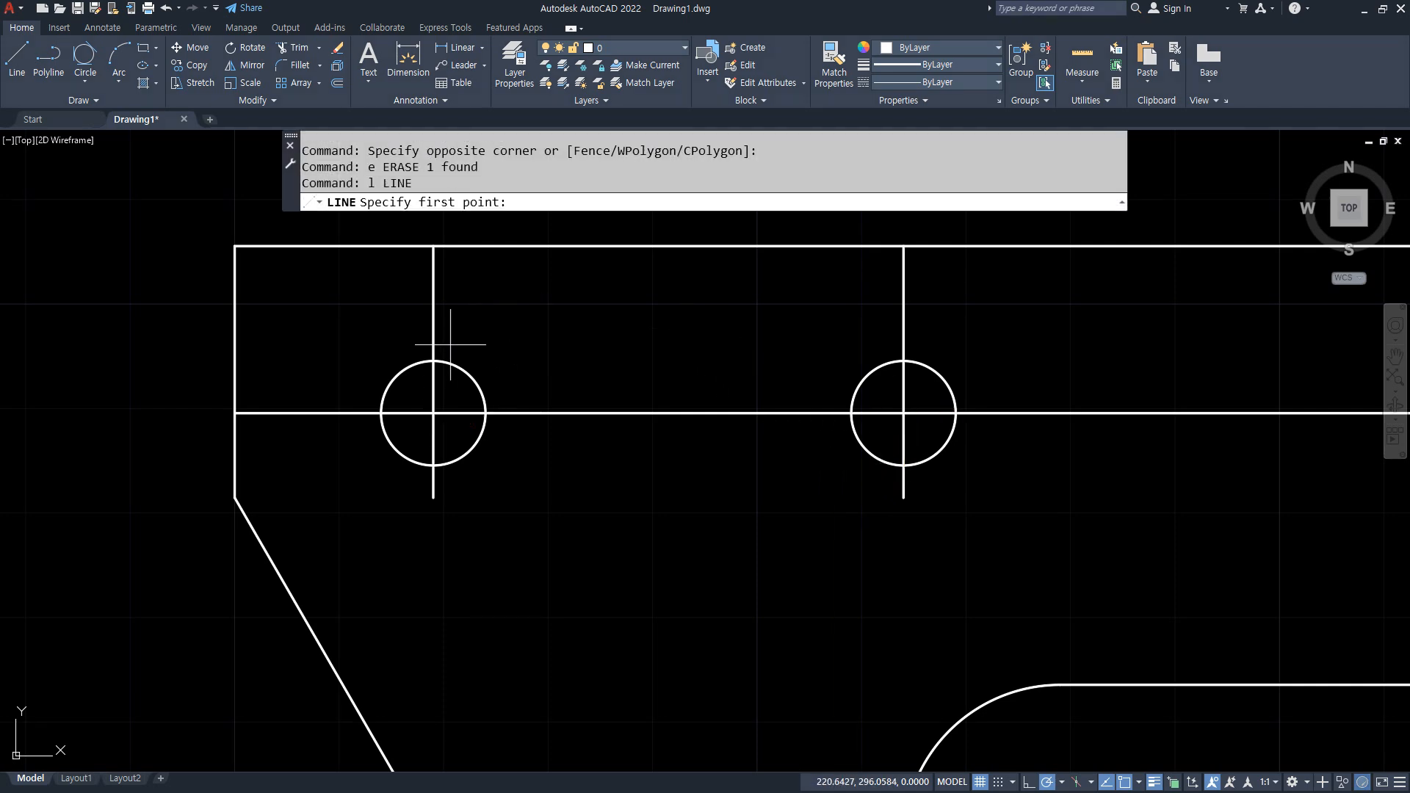
left_click(433, 360)
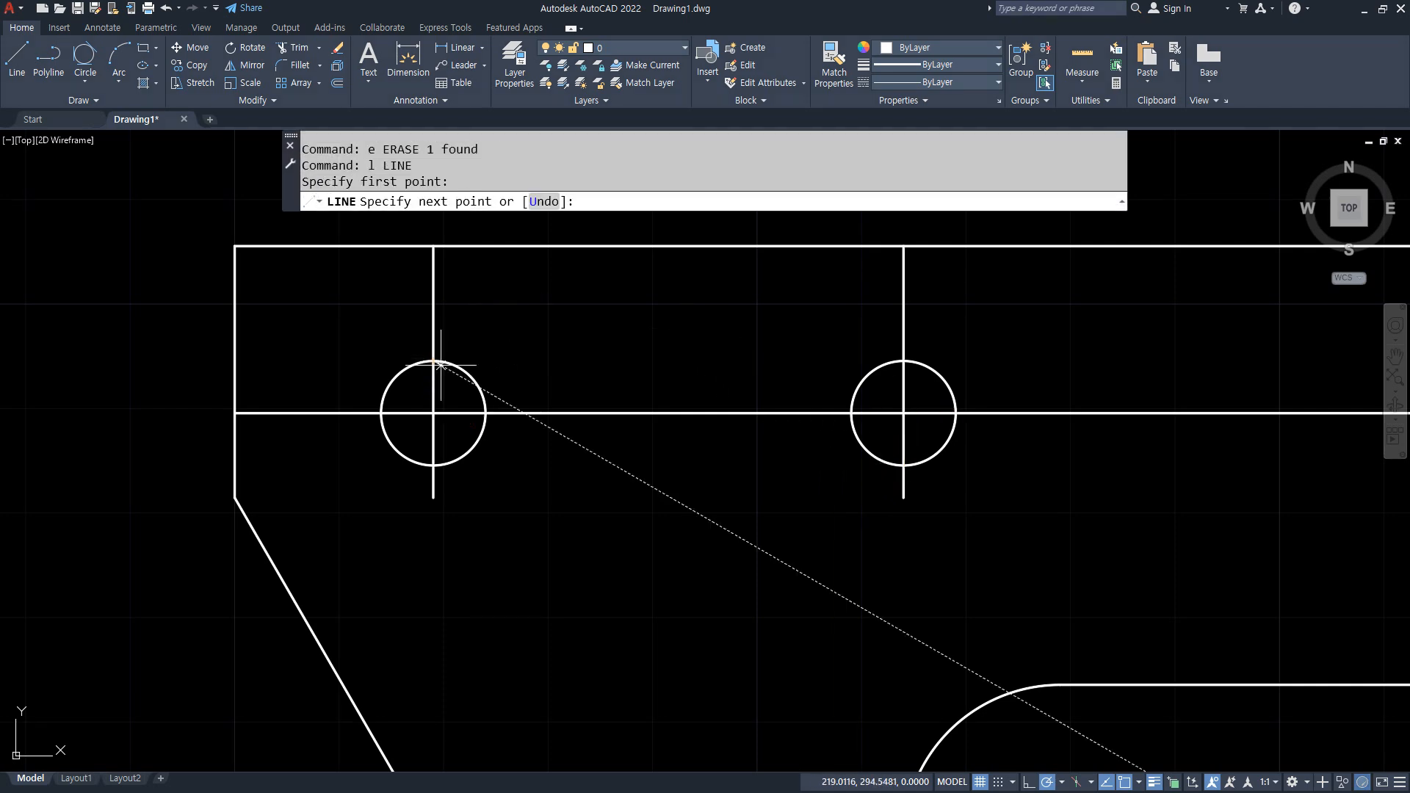
left_click(903, 361)
key("Return")
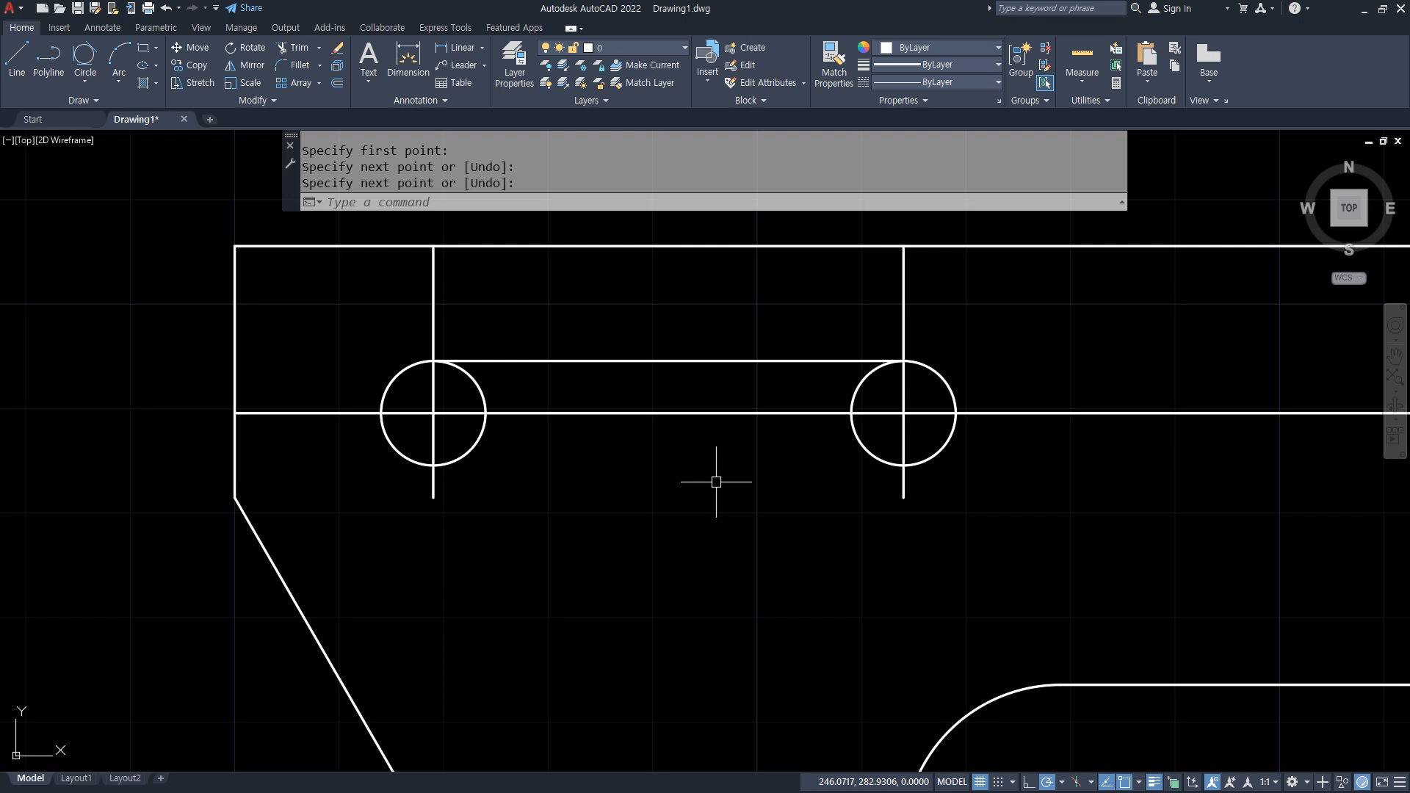
- Erase the line joining the tops of the two circles
key("Escape")
left_click(661, 361)
type("e")
key("Return")
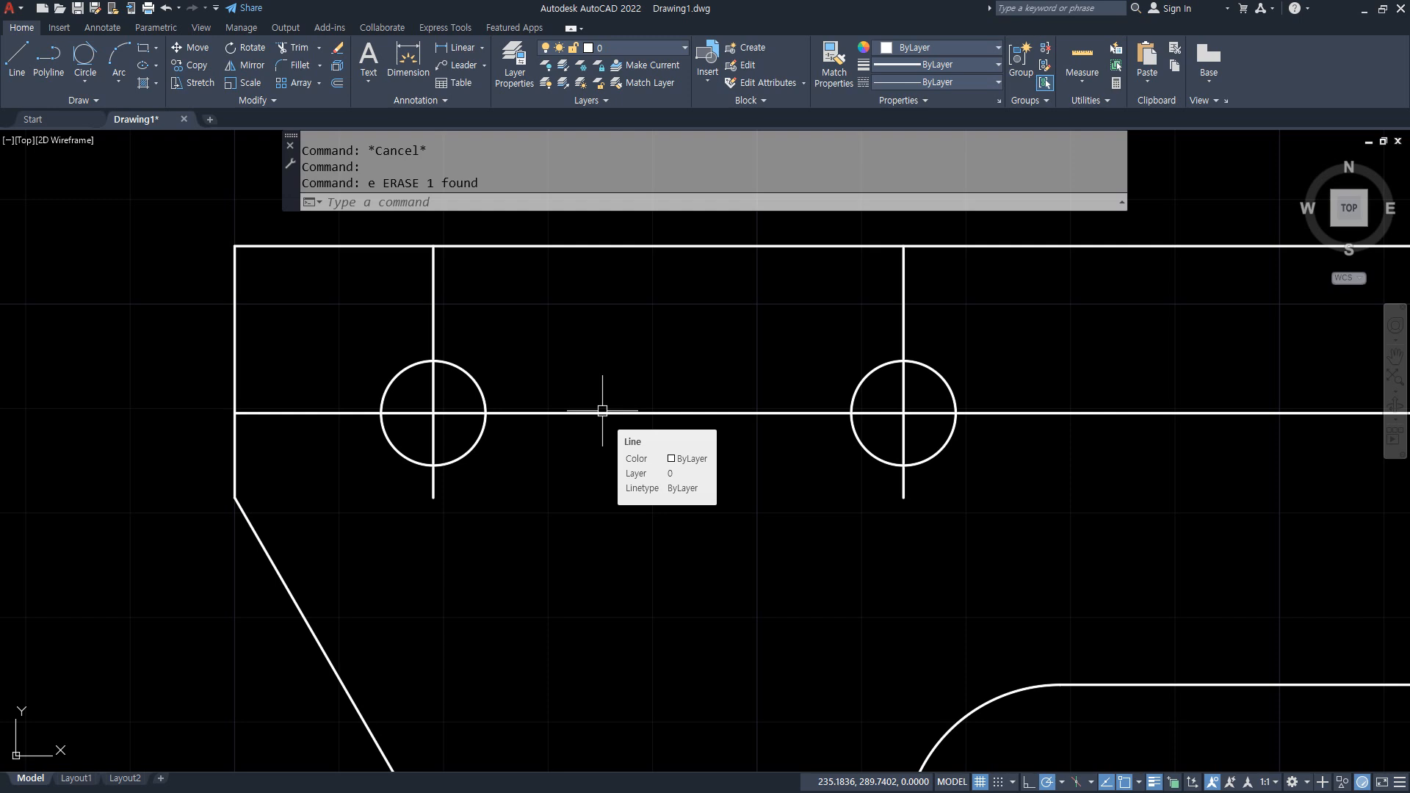
left_click_drag(345, 420, 918, 395)
left_click_drag(682, 423, 649, 360)
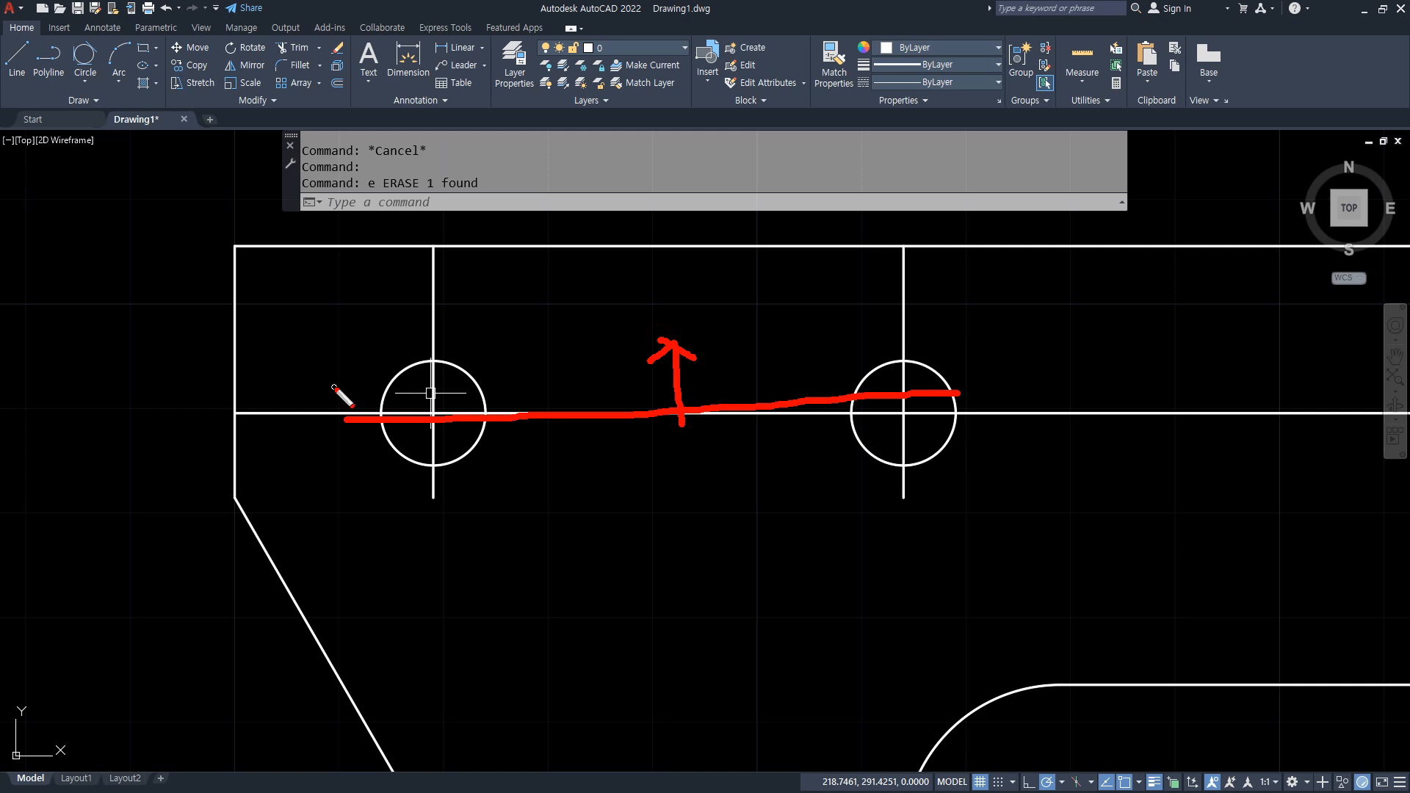
left_click_drag(402, 357, 922, 357)
left_click_drag(925, 464, 413, 464)
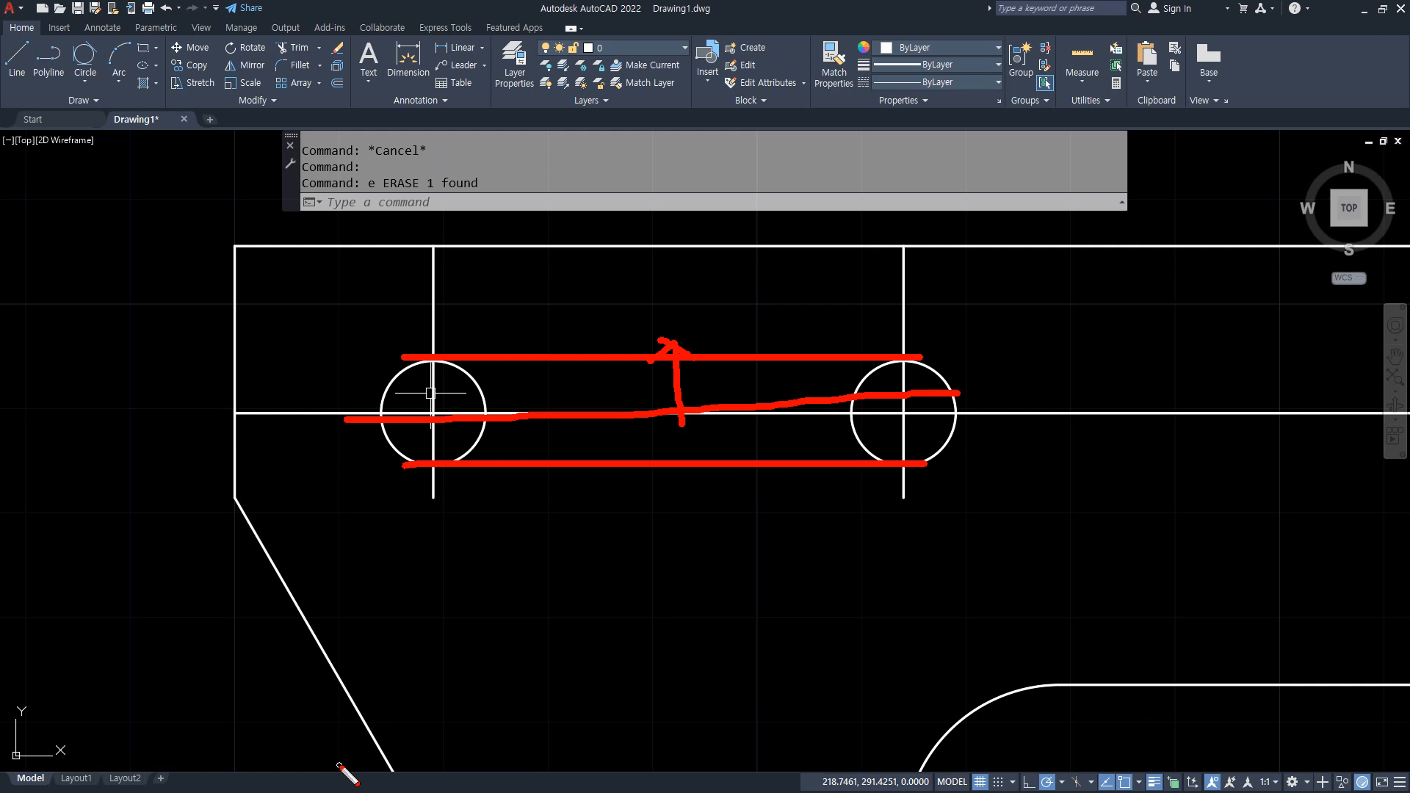
key("Escape")
- Offset the horizontal centre line through the two circles by 5 both upward and downward
type("o")
key("Return")
type("5")
key("Return")
left_click(599, 414)
left_click(600, 400)
left_click(599, 414)
left_click(598, 448)
key("Return")
- Trim the parts of the horizontal and vertical centre lines that extend outside the slot's two circles
type("tr")
key("Return")
left_click_drag(330, 318, 348, 507)
left_click_drag(406, 302, 1078, 299)
left_click_drag(1139, 300, 1145, 504)
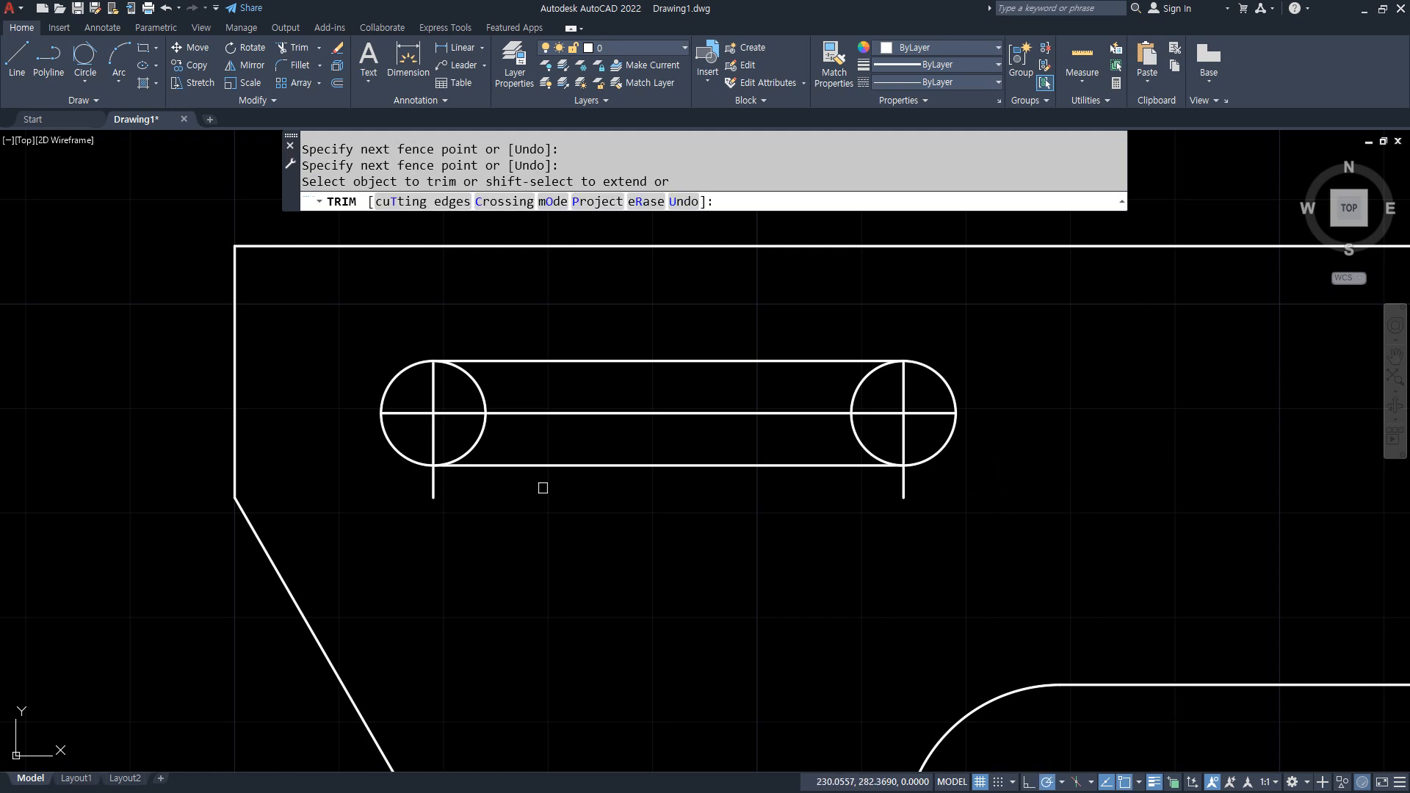
mouse_move(403, 491)
left_mouse_down()
mouse_move(940, 481)
mouse_move(948, 437)
left_mouse_up()
key("space")
- Erase the remaining centre lines inside the slot's two circles
left_click(916, 431)
left_click(886, 395)
left_click(445, 432)
left_click(405, 396)
type("e")
key("space")
- Trim the inner halves of both circles to leave the closed R5 slot outline
type("tr")
key("space")
left_click_drag(423, 413, 914, 413)
key("space")
key("space")
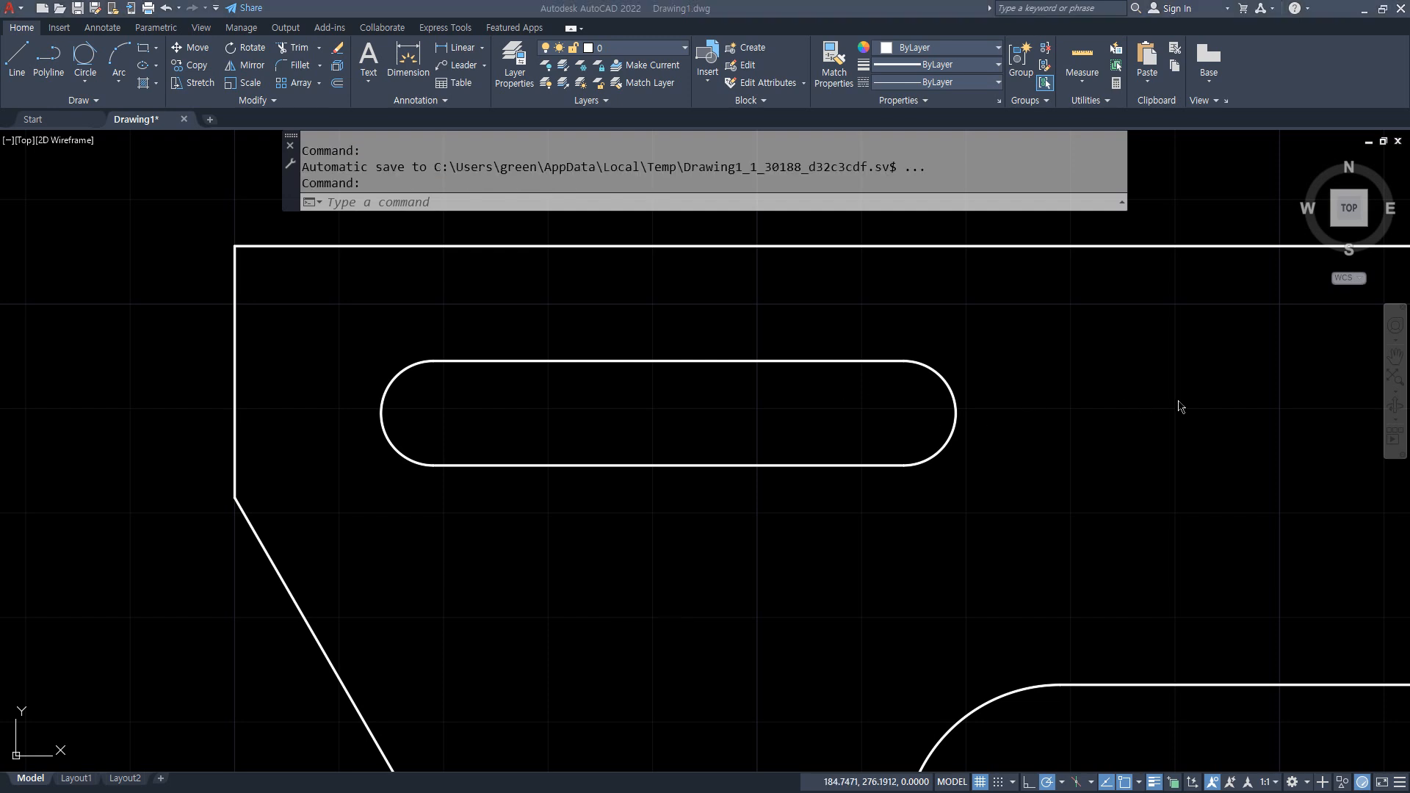
- Offset the plate's right edge inward by 26 for the hole's vertical centre line
middle_click_drag(1268, 399, 487, 454)
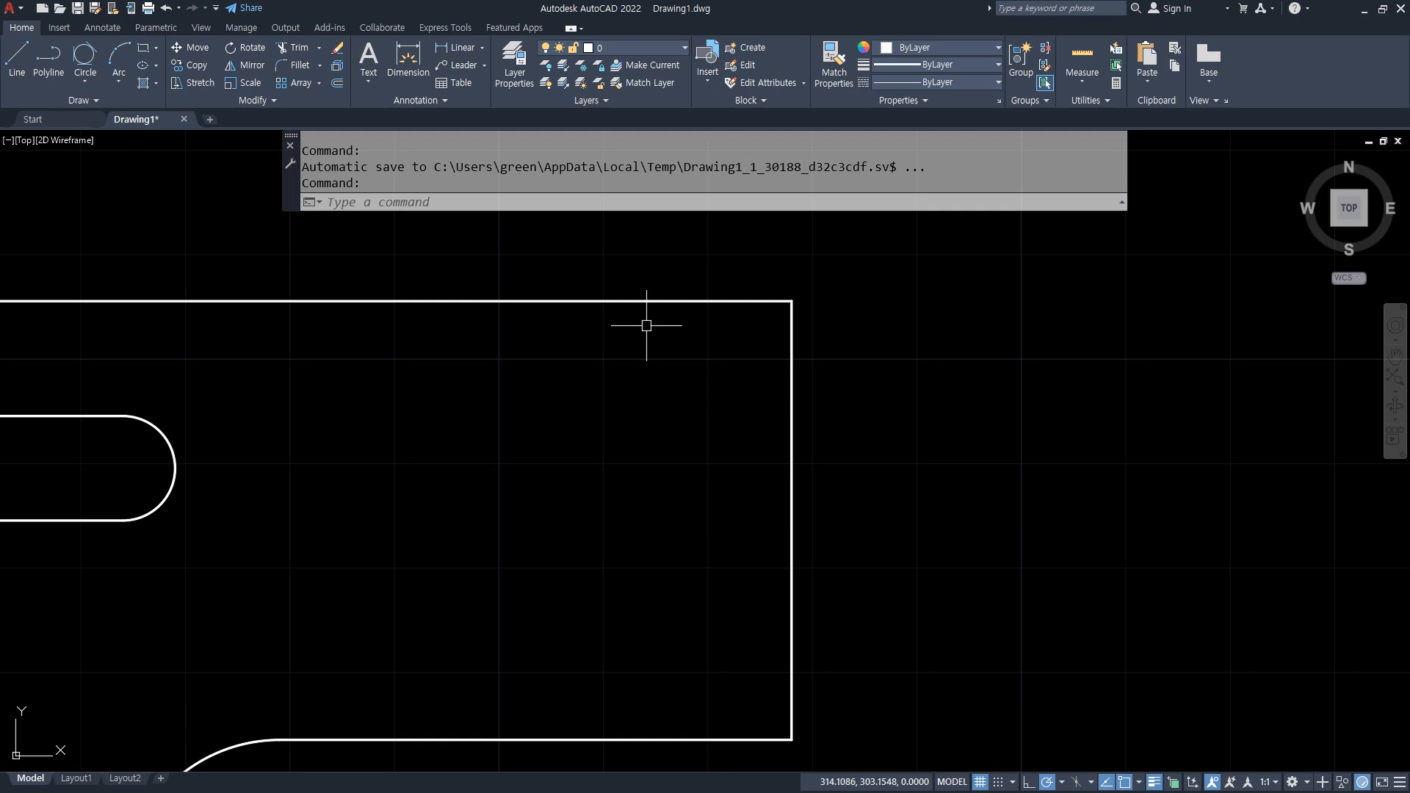
type("o")
key("space")
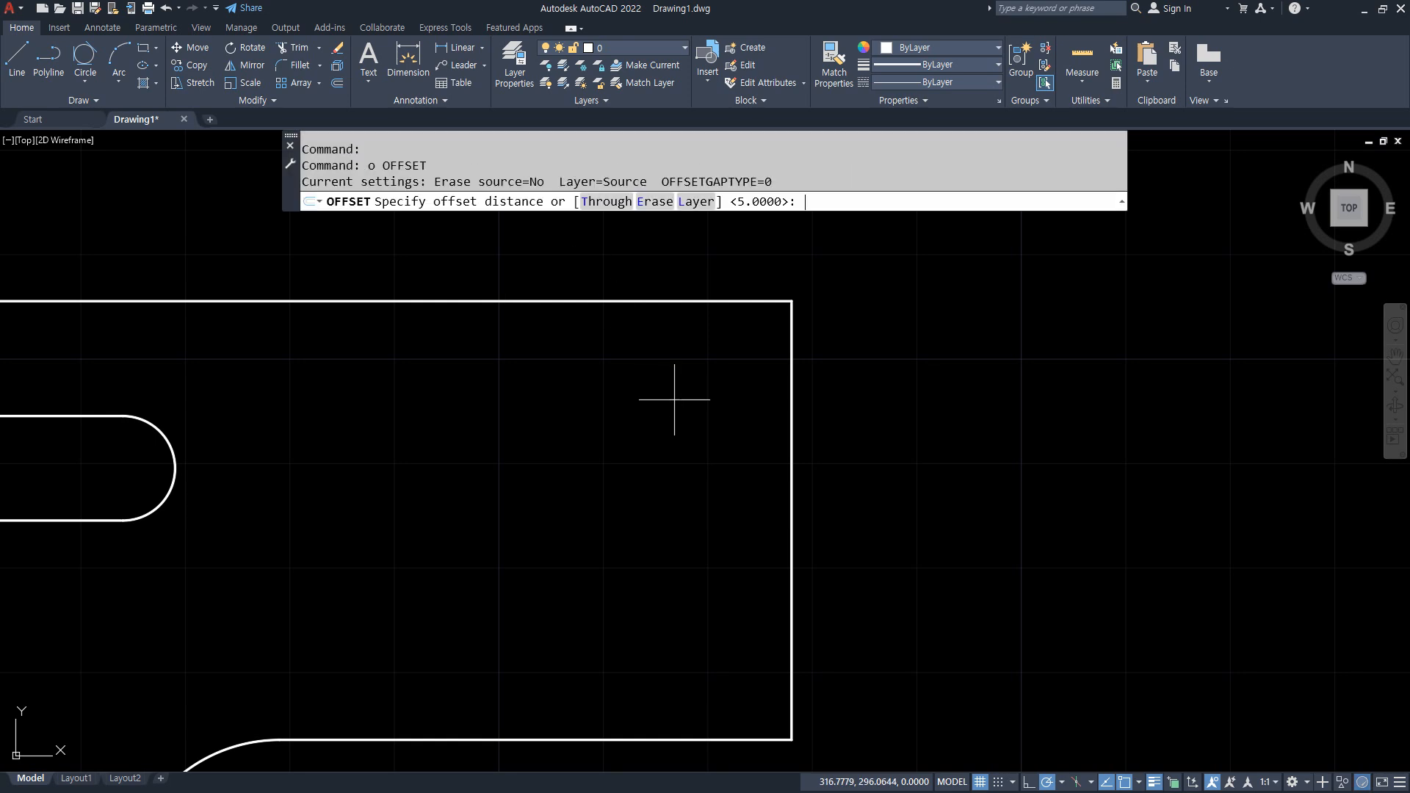
type("26")
key("space")
left_click(791, 384)
left_click(680, 403)
key("space")
- Offset the plate's top edge downward by 22 for the hole's horizontal centre line
key("space")
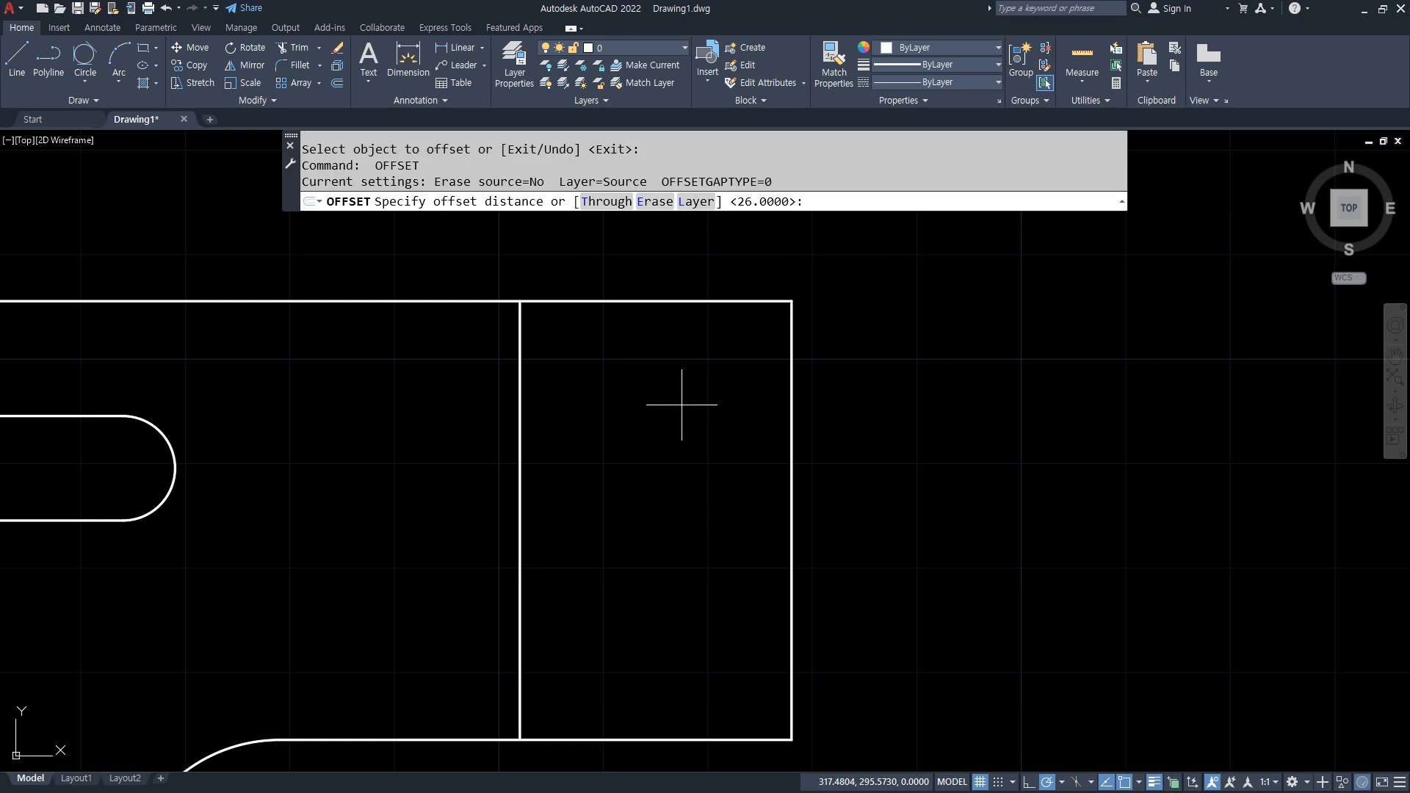
key("space")
left_click(602, 300)
left_click(610, 494)
key("space")
- Draw a circle of radius 7.5 centred where the two offset lines cross
type("c")
key("space")
left_click(519, 530)
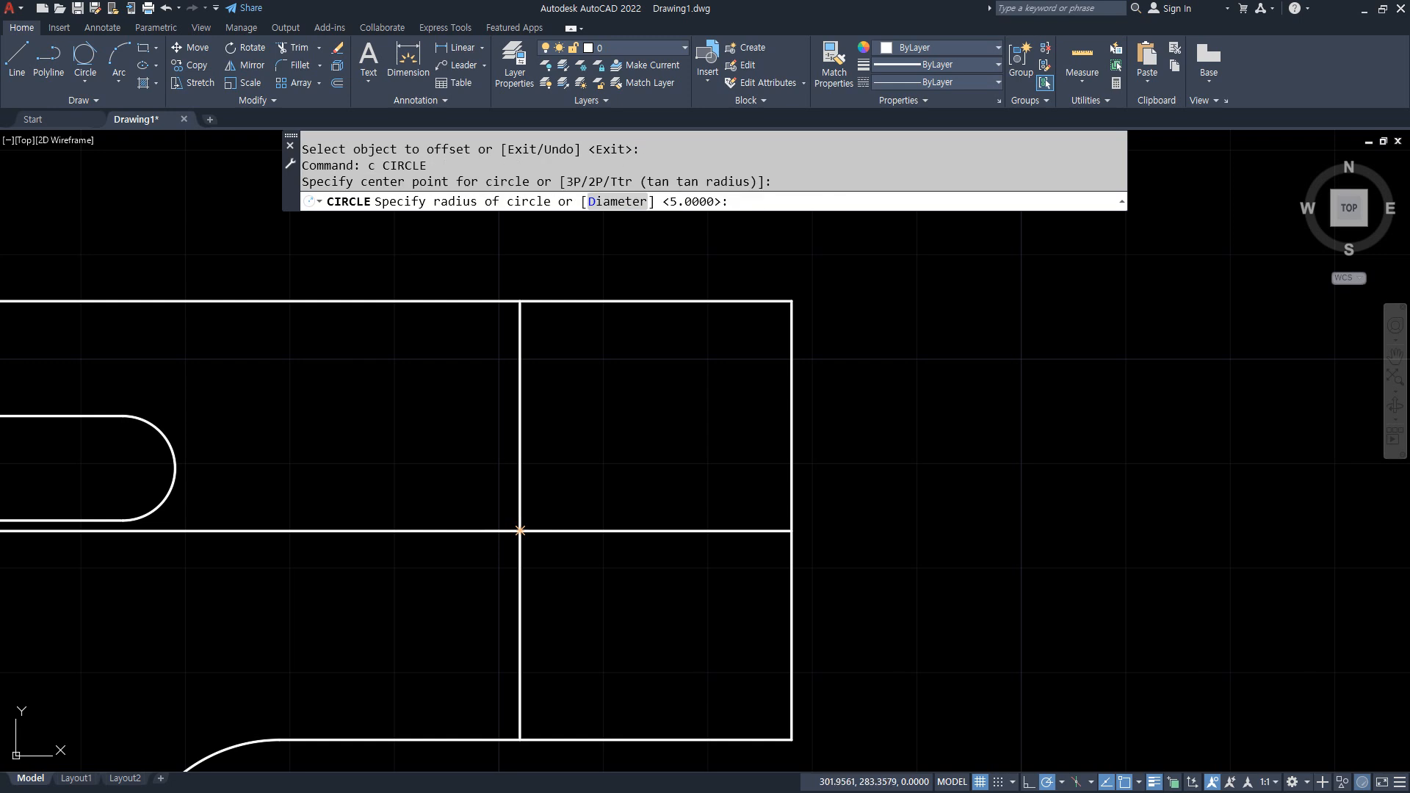
type("7.5")
key("Return")
- Erase the two construction lines crossing at the centre of the 7.5-radius hole
left_click(548, 534)
left_click(498, 520)
type("e")
key("space")
scroll(455, 523, "down", 4)
scroll(419, 526, "down", 2)
middle_click_drag(419, 526, 661, 412)
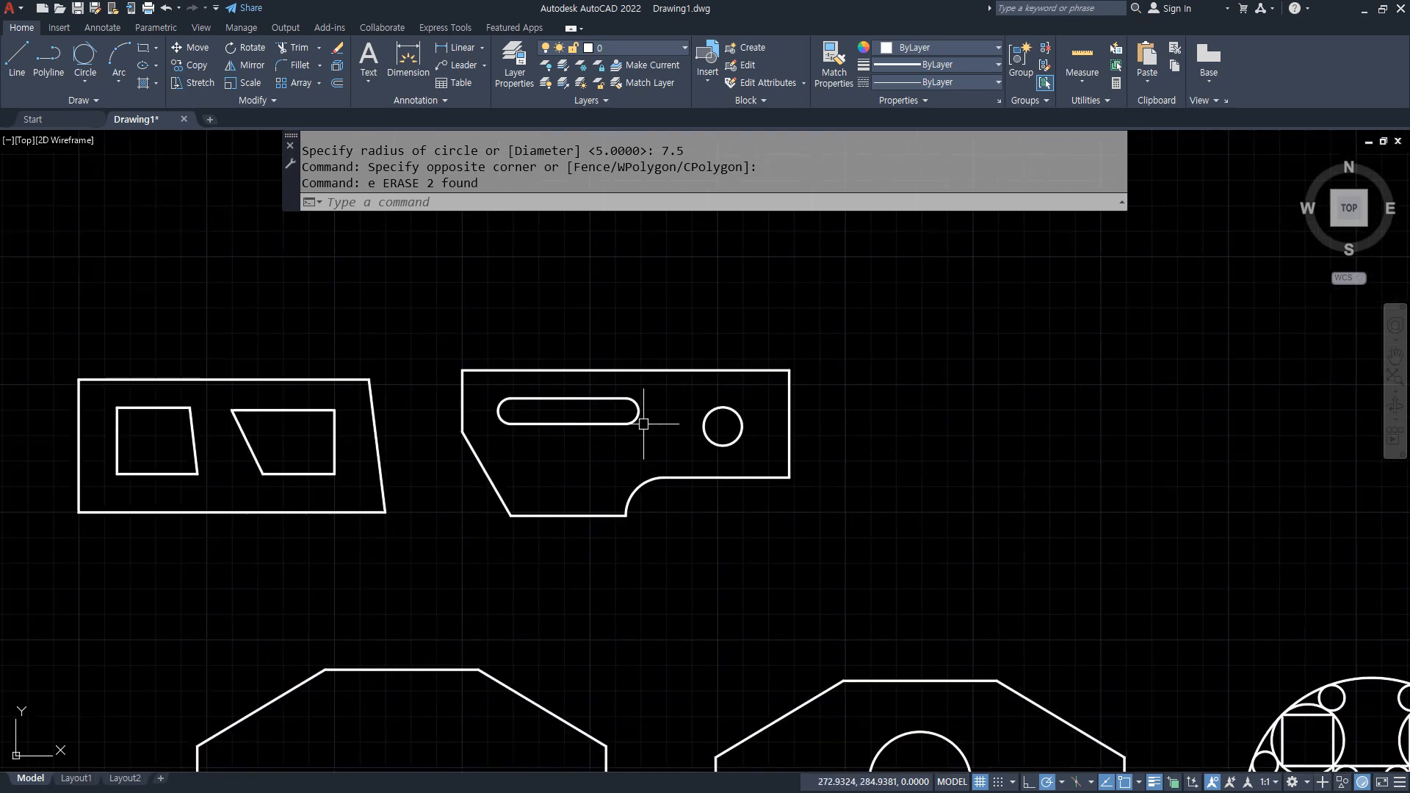
middle_click_drag(536, 439, 611, 439)
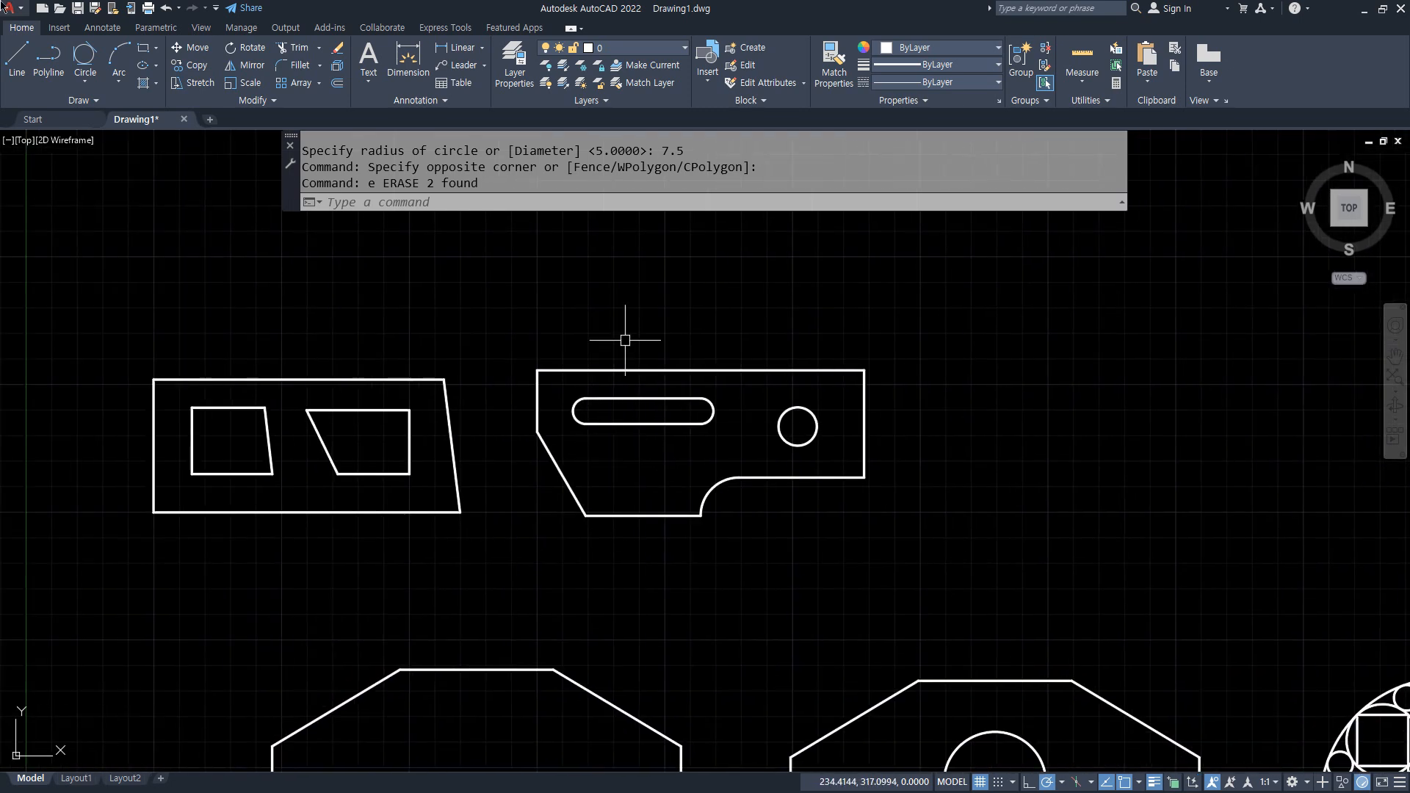
- Switch to the browser to examine the reference figure with the 105° side, and move its window aside
key("alt+Tab")
mouse_move(525, 604)
left_mouse_down()
mouse_move(459, 432)
mouse_move(639, 552)
mouse_move(525, 603)
left_mouse_up()
key("Escape")
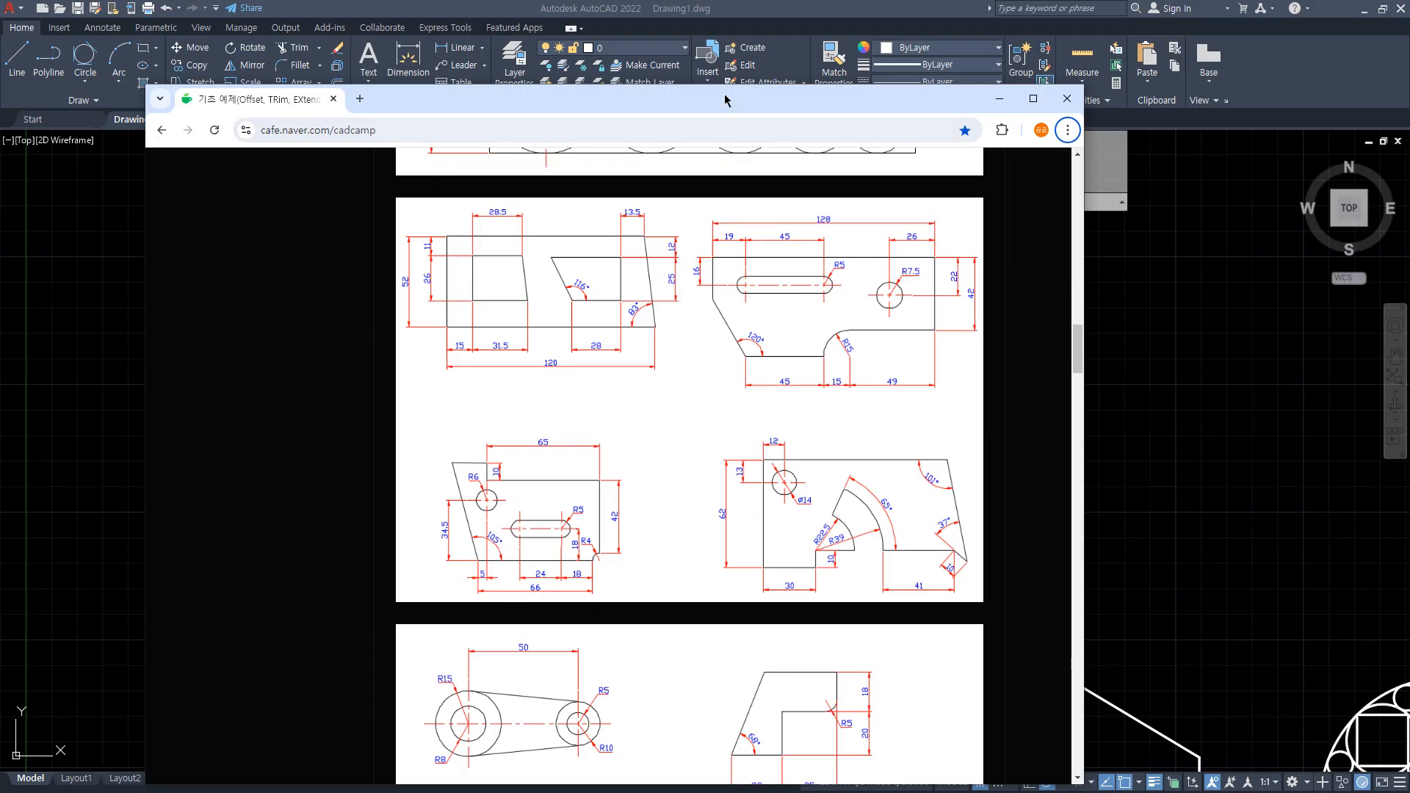
left_click_drag(726, 97, 0, 169)
- Draw a horizontal line beside the finished plate and a vertical line straight down from its right end
middle_click_drag(1064, 462, 582, 450)
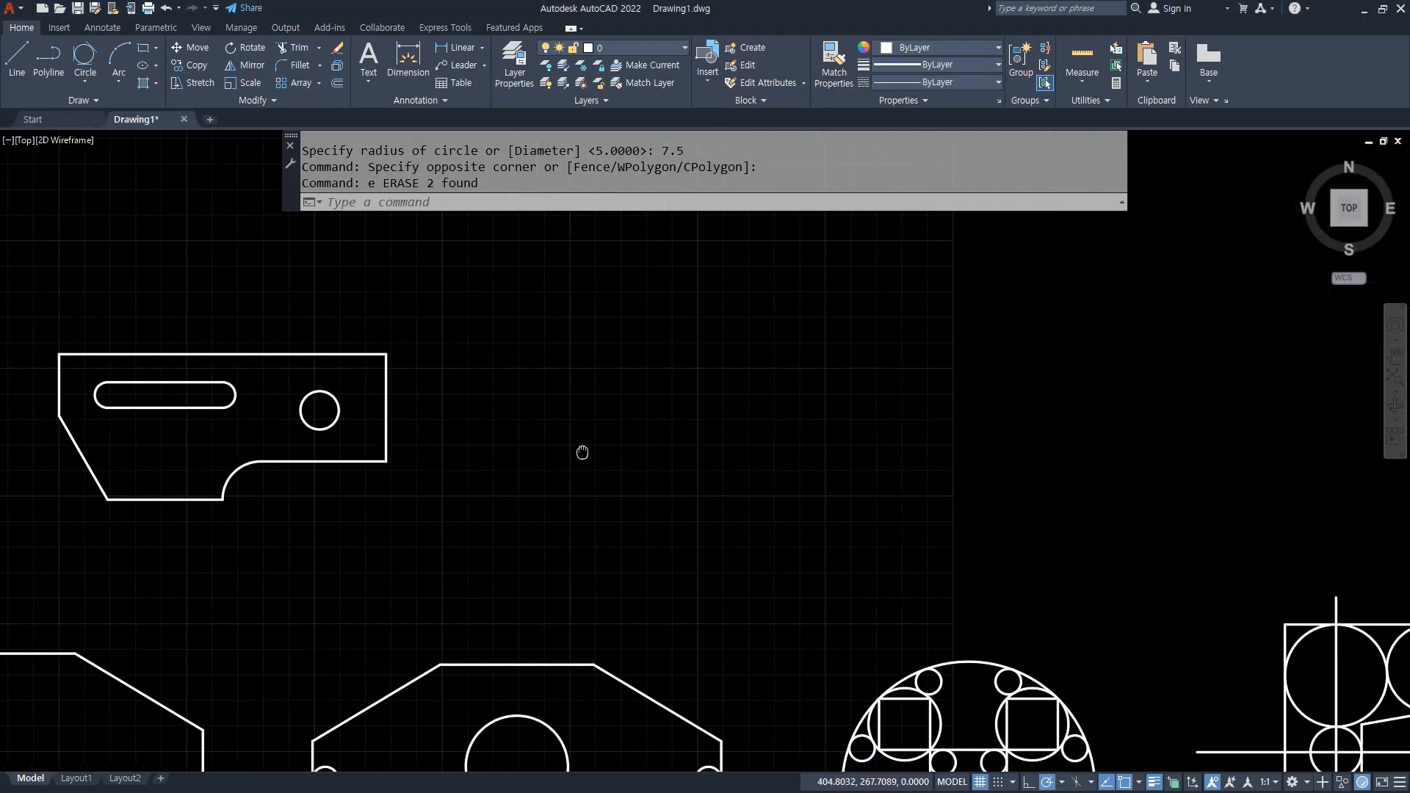
type("l")
key("Return")
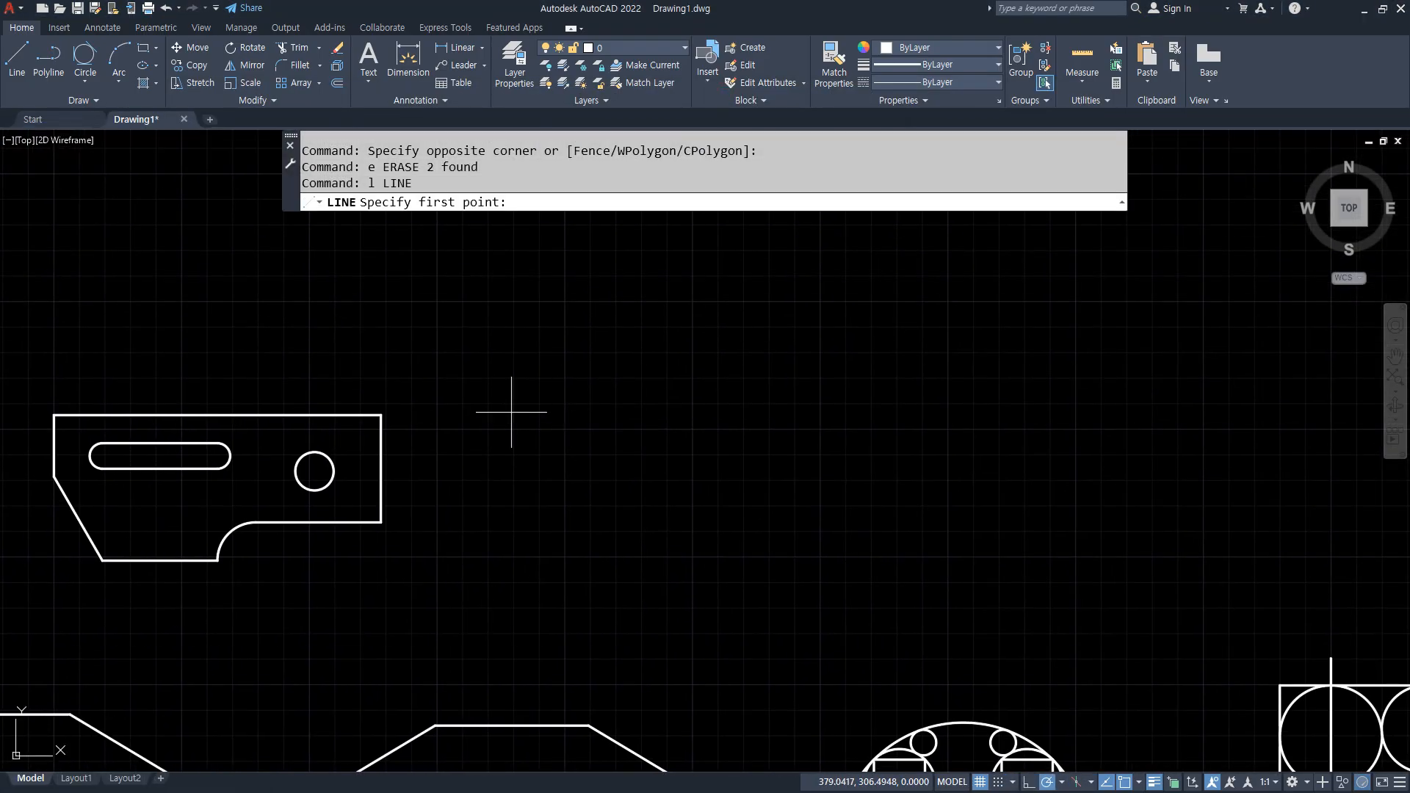
left_click(441, 406)
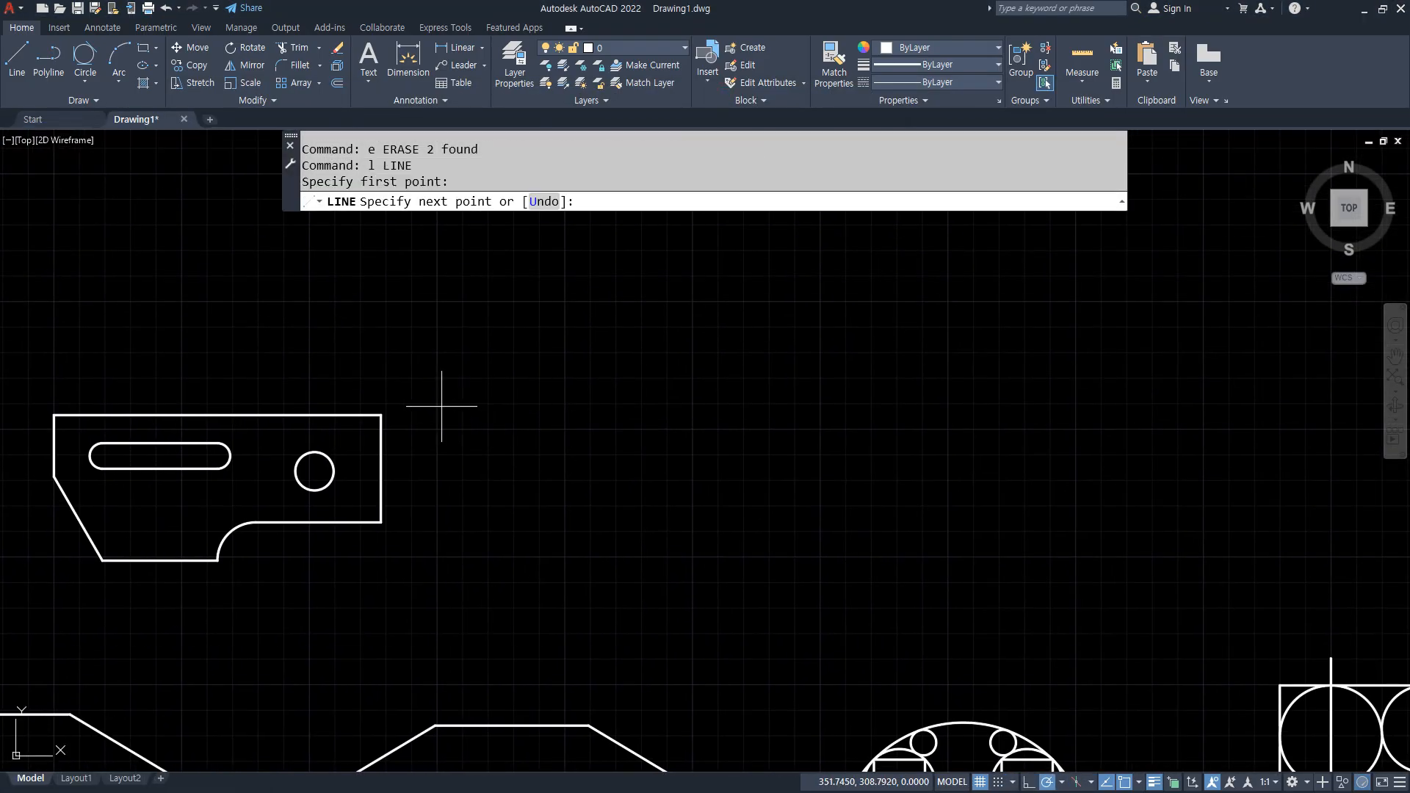
left_click(832, 406)
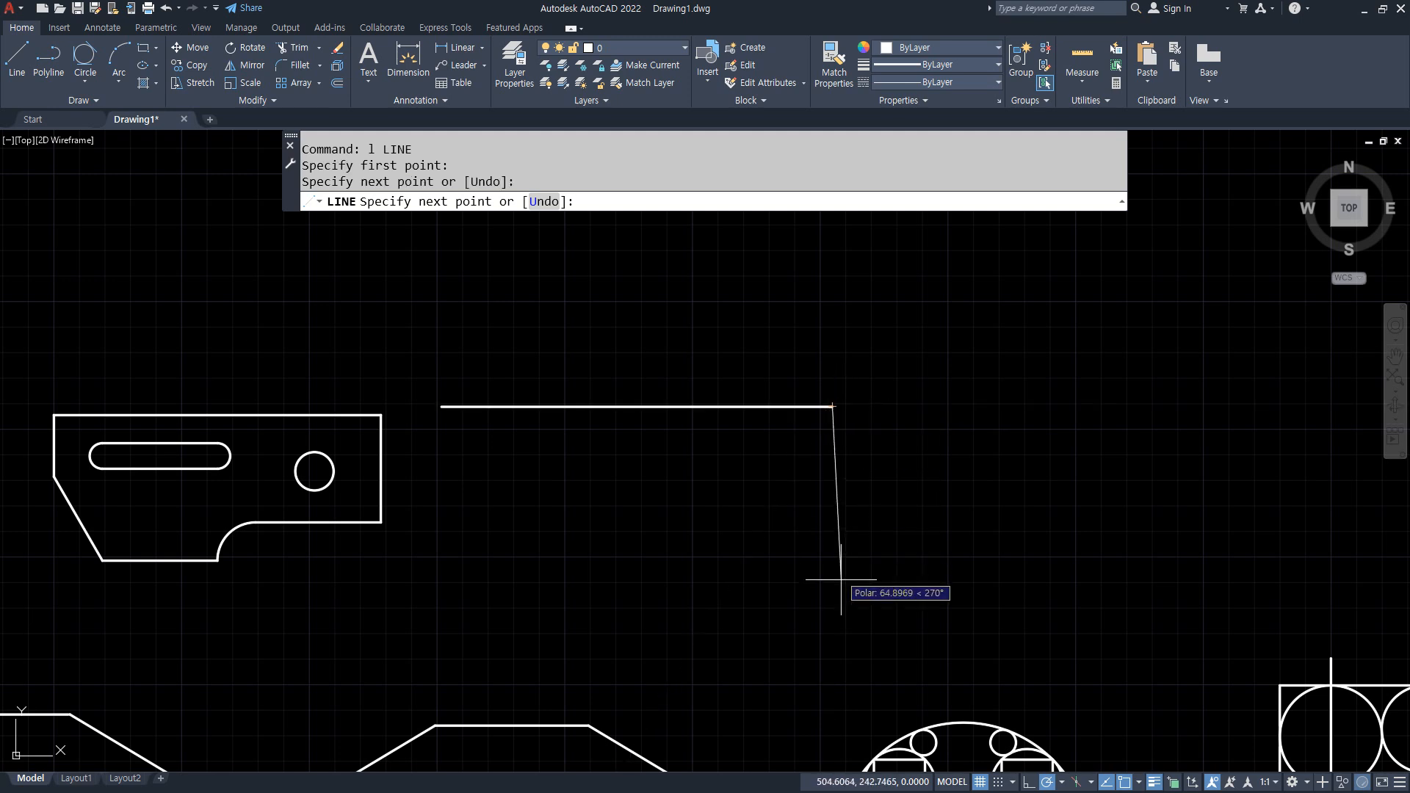
left_click(830, 614)
key("Escape")
- Offset the new horizontal line downward by 10
scroll(799, 428, "up", 3)
type("o")
key("Return")
type("10")
key("Return")
left_click(798, 372)
left_click(791, 496)
key("Return")
- Offset the second horizontal line downward by 42
key("Return")
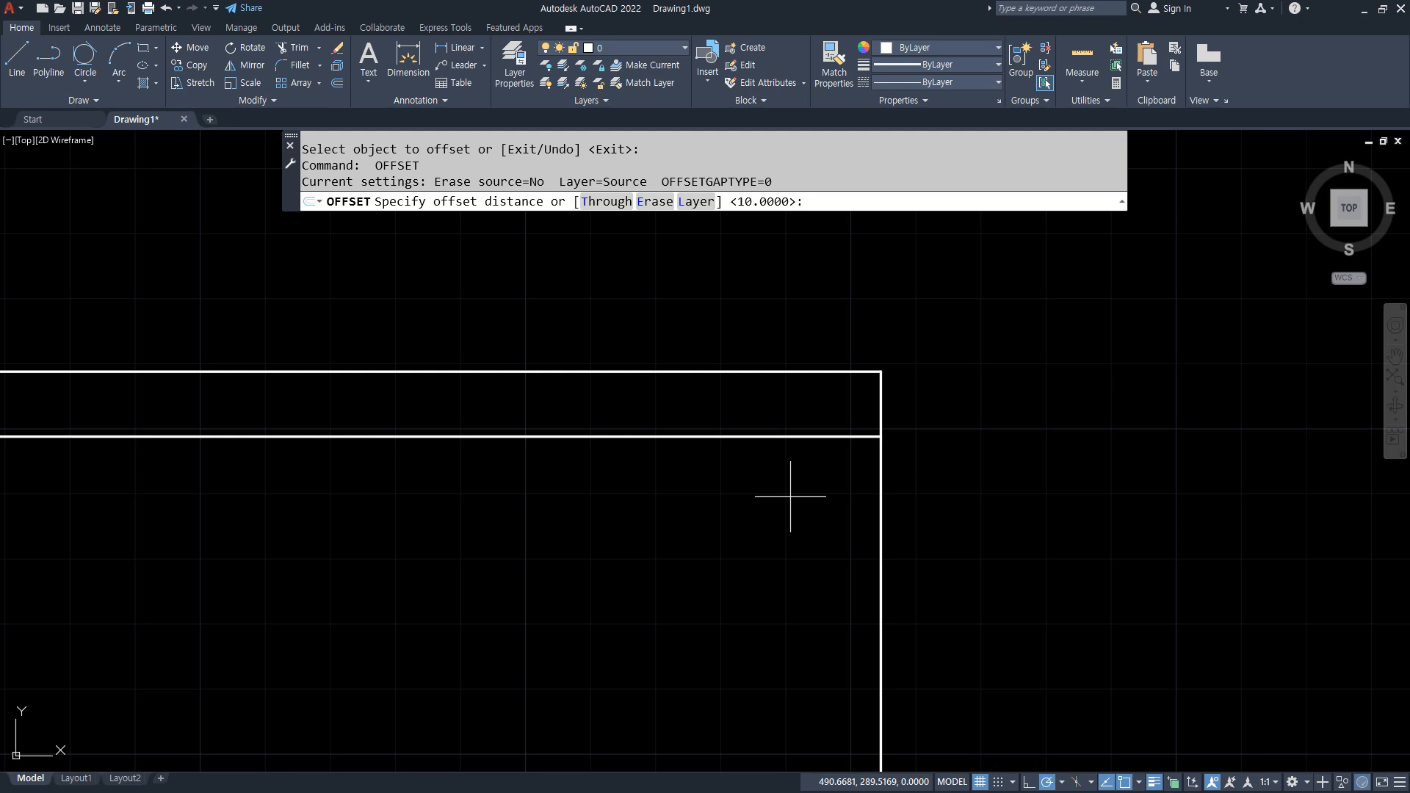
type("42")
key("Return")
left_click(794, 436)
left_click(796, 521)
middle_click_drag(760, 628, 805, 482)
key("Return")
- Offset the third horizontal line downward by 4 for the figure's base
key("Return")
type("4")
key("Return")
left_click(804, 566)
left_click(790, 626)
key("Return")
- Trim the part of the right vertical line that extends below the lowest horizontal line
type("tr")
key("Return")
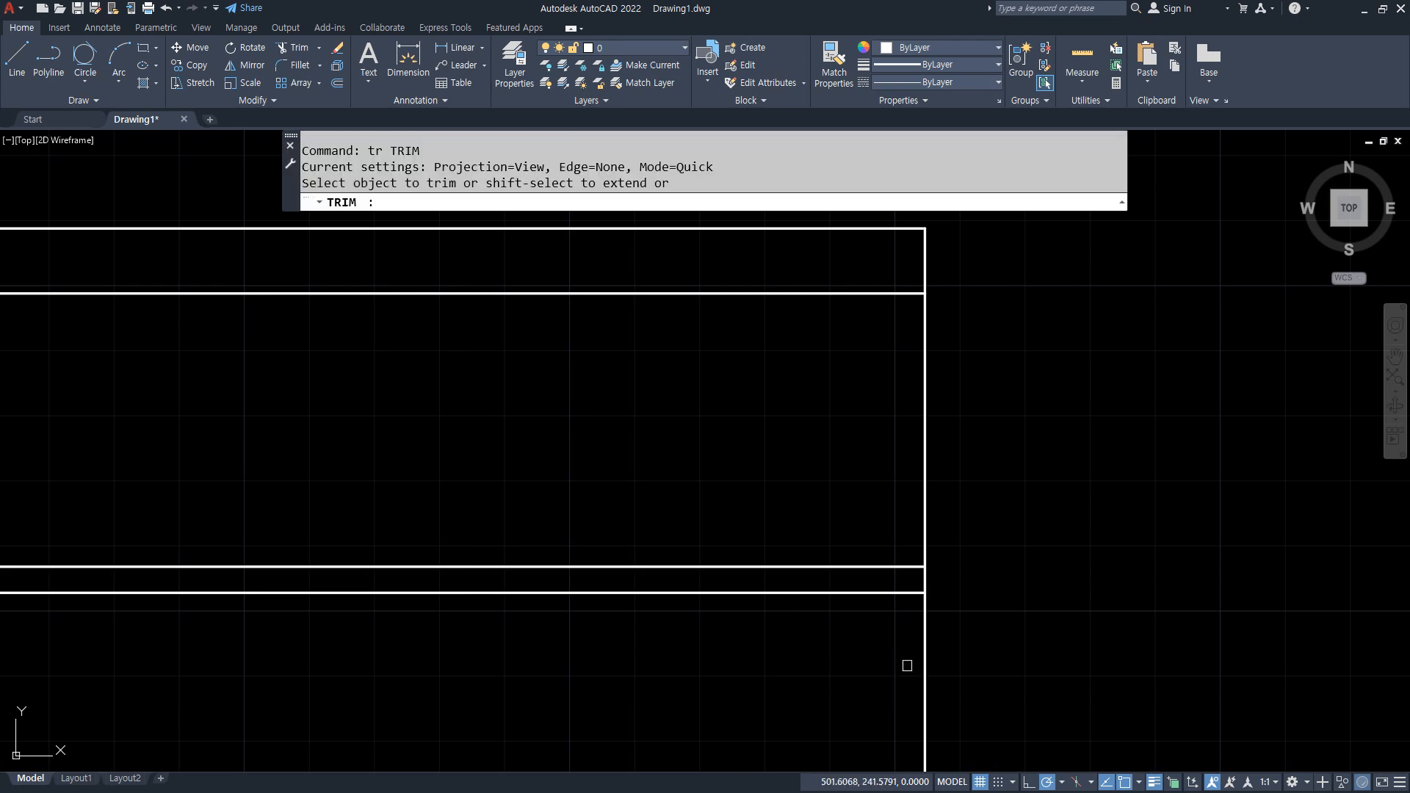
left_click(926, 661)
middle_click_drag(826, 448, 1077, 557)
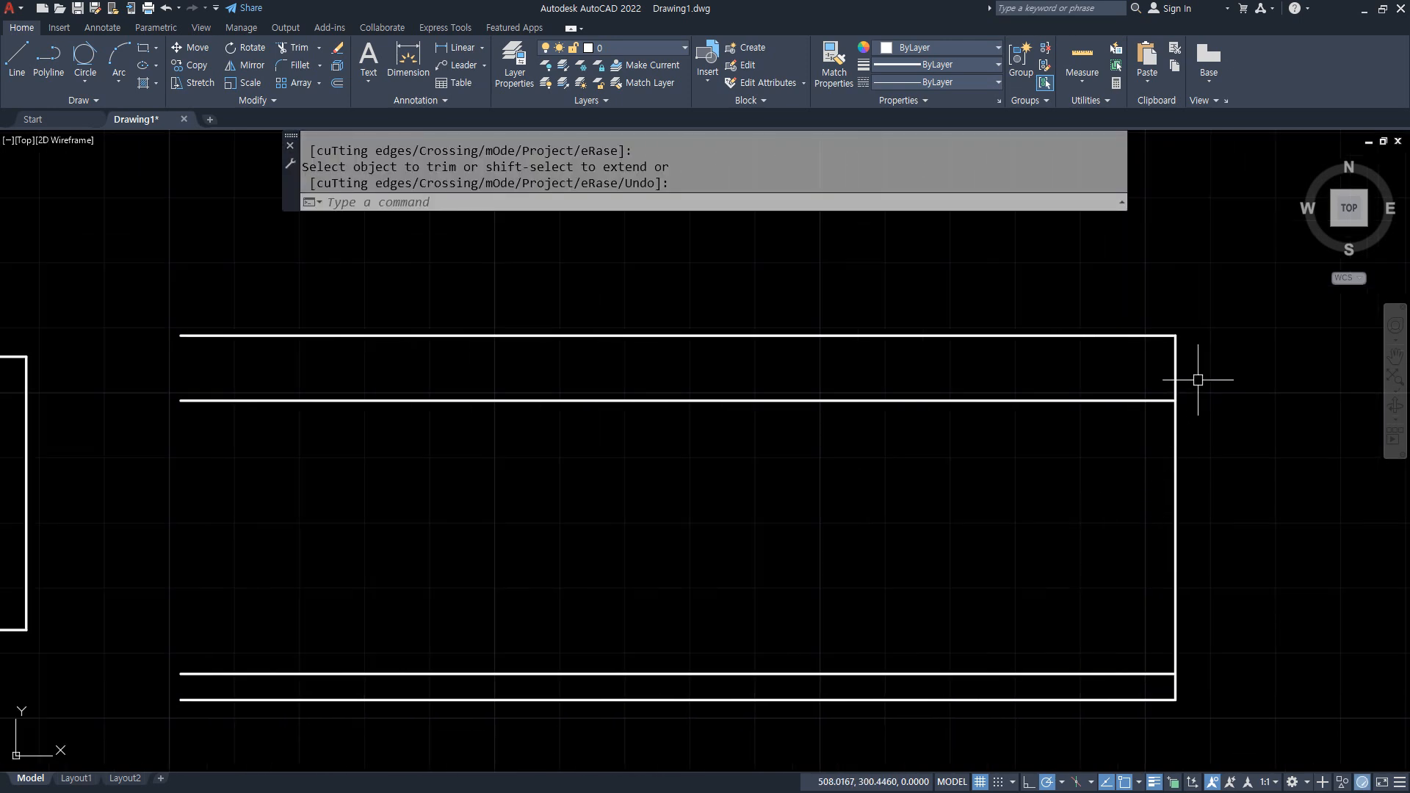
mouse_move(1195, 340)
left_mouse_down()
mouse_move(1161, 299)
mouse_move(748, 278)
left_mouse_up()
key("Escape")
- Offset the right vertical line to the left by 65
type("o")
key("Return")
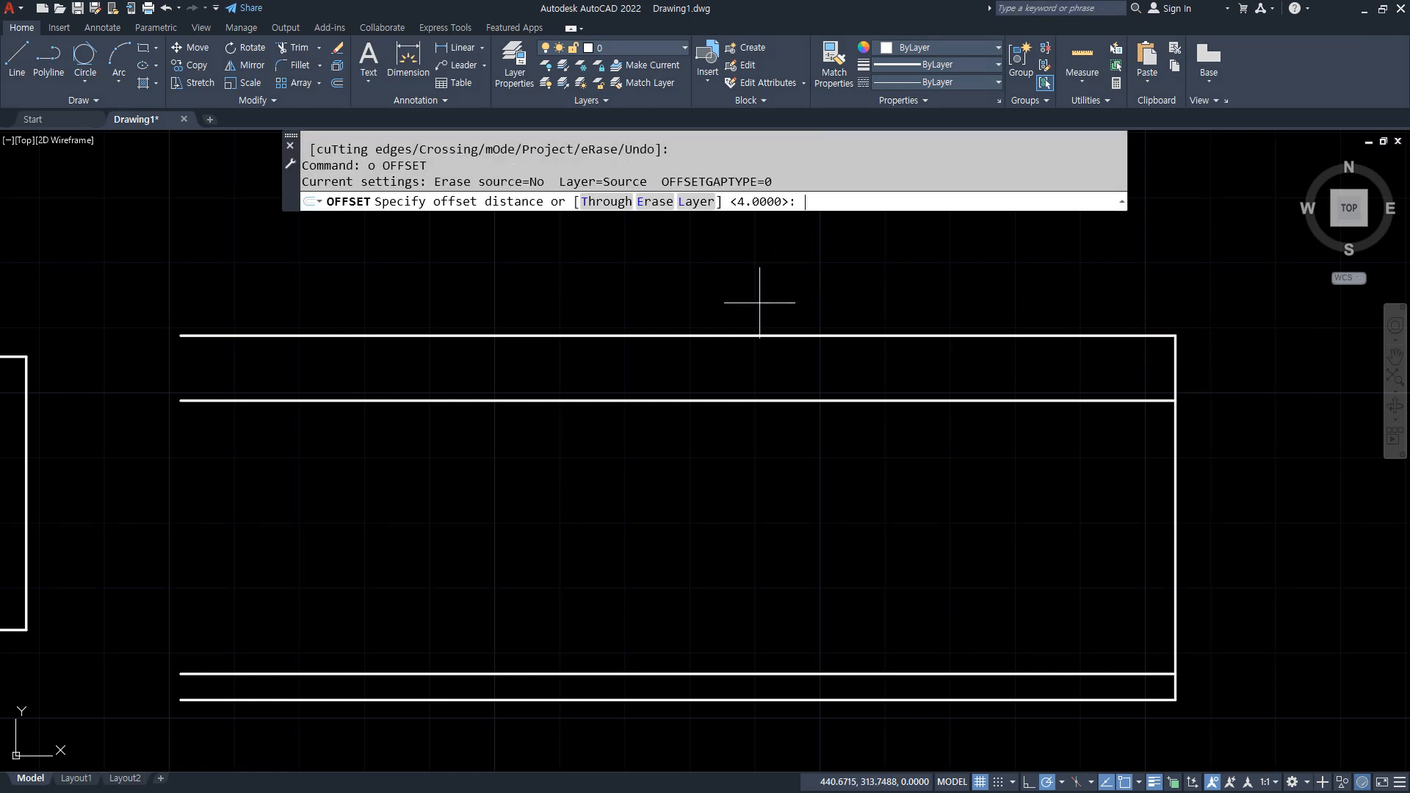
type("65")
key("Return")
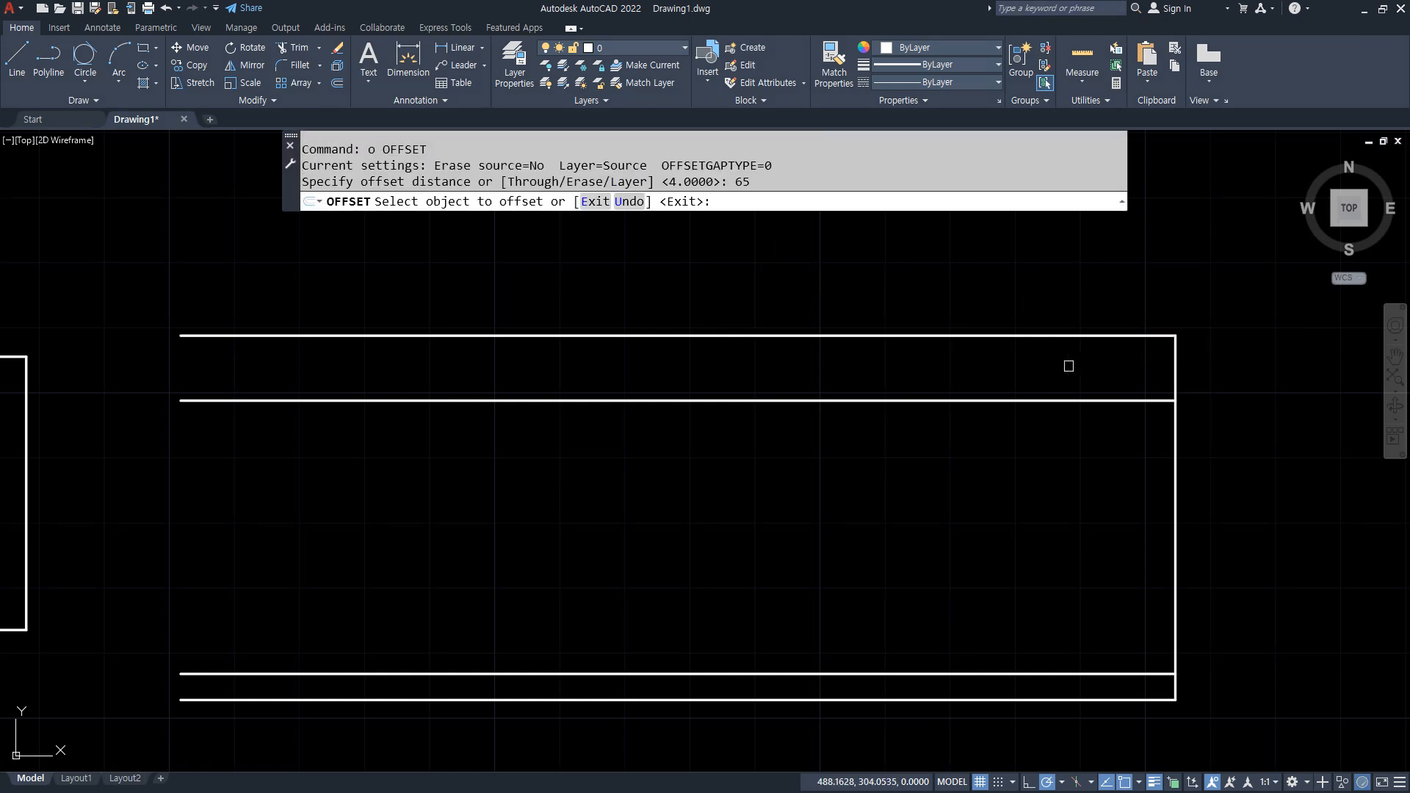
left_click(1175, 361)
left_click(827, 377)
key("Return")
- Trim the upper lines into a step at the 65 offset line and erase the leftover short vertical piece near the base
type("tr")
key("Return")
left_click_drag(1099, 321, 1248, 385)
mouse_move(749, 399)
left_mouse_down()
mouse_move(686, 393)
mouse_move(772, 494)
mouse_move(763, 514)
left_mouse_up()
left_click(704, 608)
left_click(789, 750)
type("e")
key("Return")
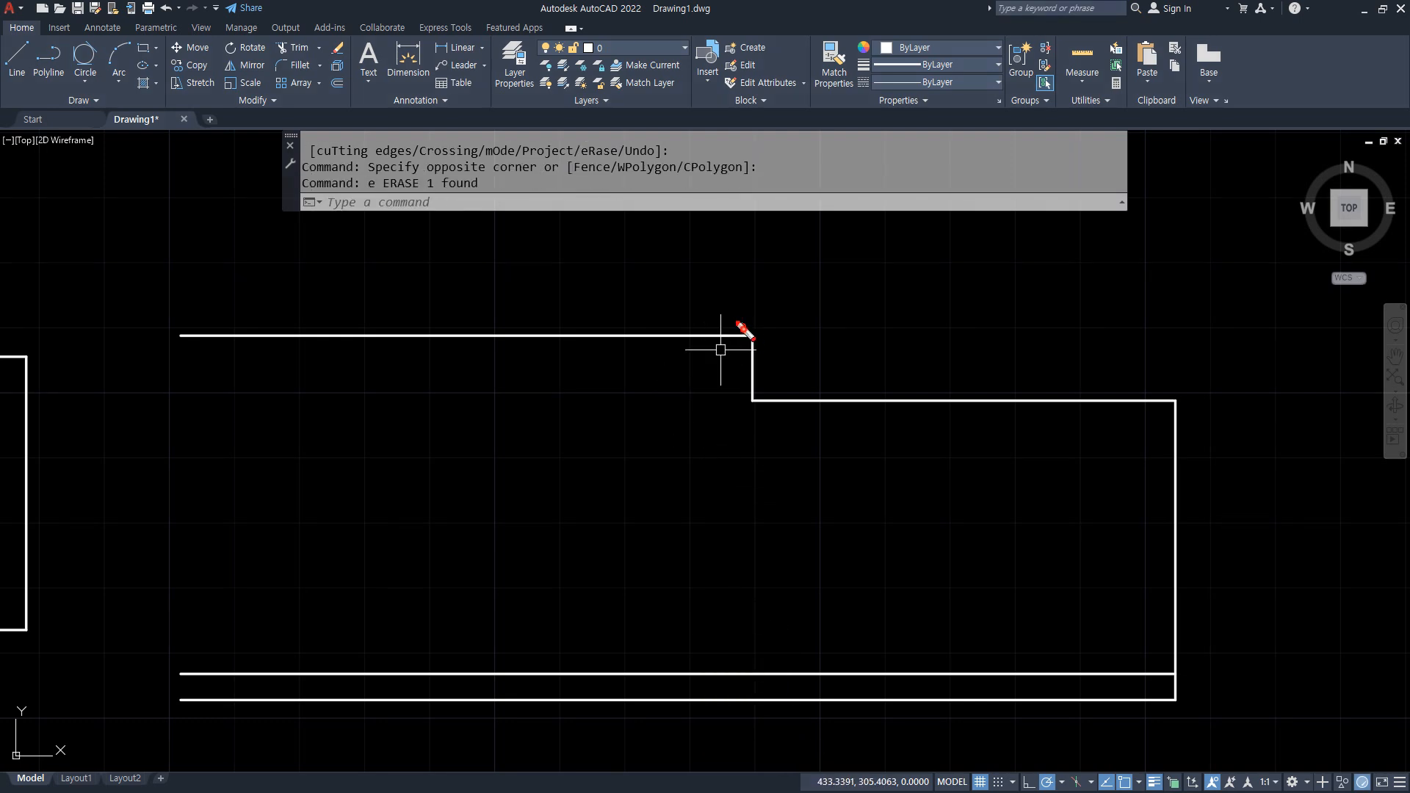
left_click_drag(746, 329, 510, 335)
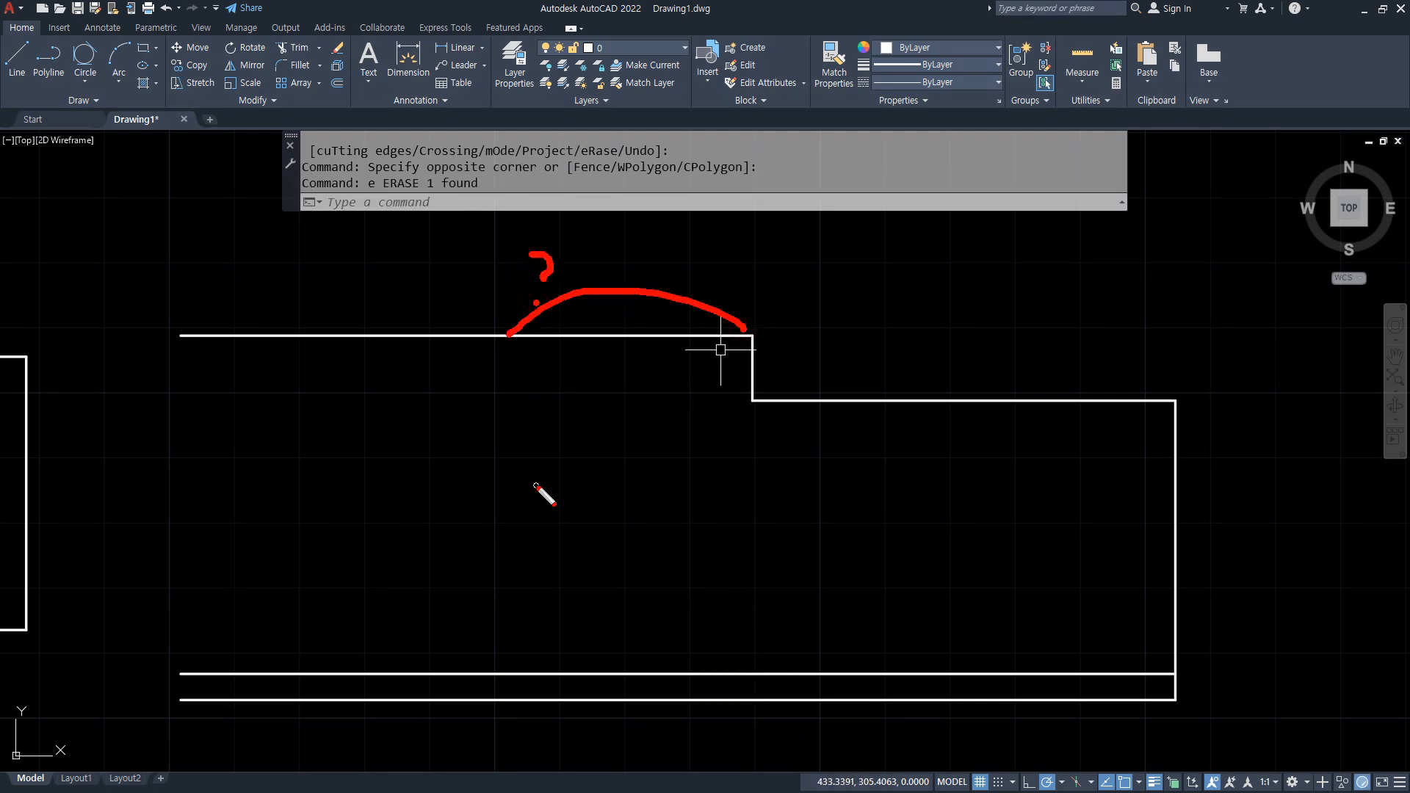
key("Escape")
middle_click_drag(847, 541, 796, 387)
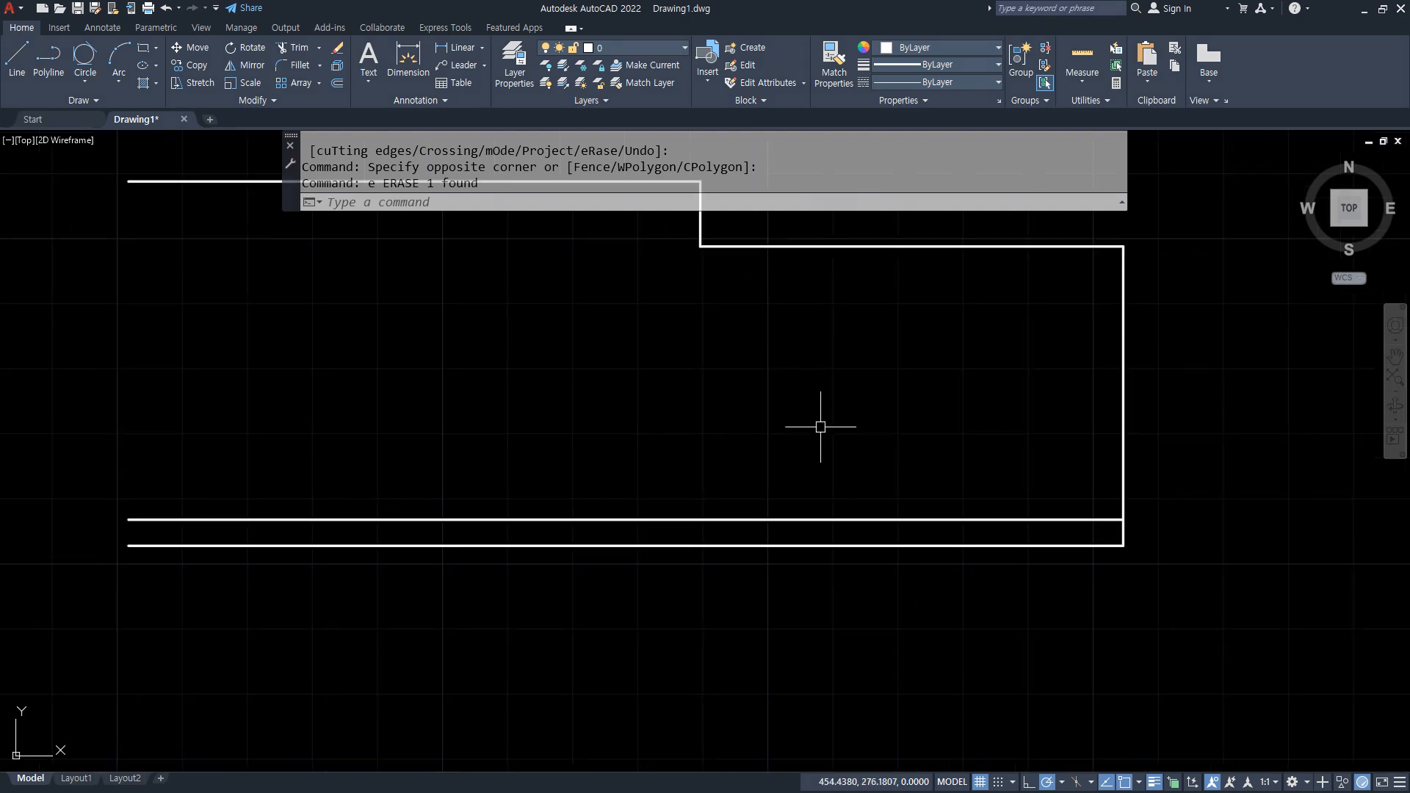
left_click_drag(1150, 603, 1152, 547)
key("Escape")
- Offset the figure's right vertical edge inward by 4
type("o")
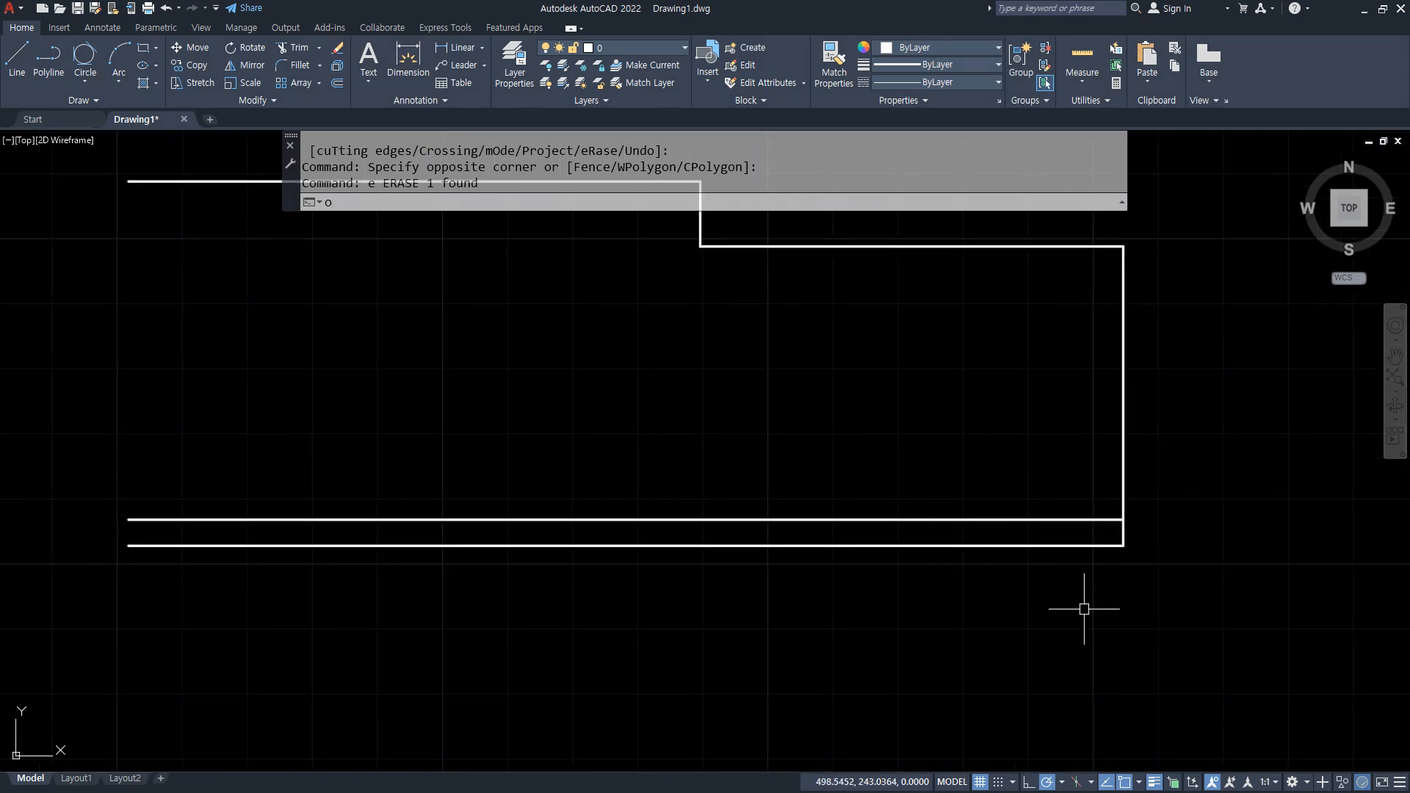
key("Return")
type("4")
key("Return")
left_click(1121, 462)
left_click(1072, 462)
key("Return")
- Offset the inner vertical line to the left by 66 to locate the base's left end
key("Return")
type("6")
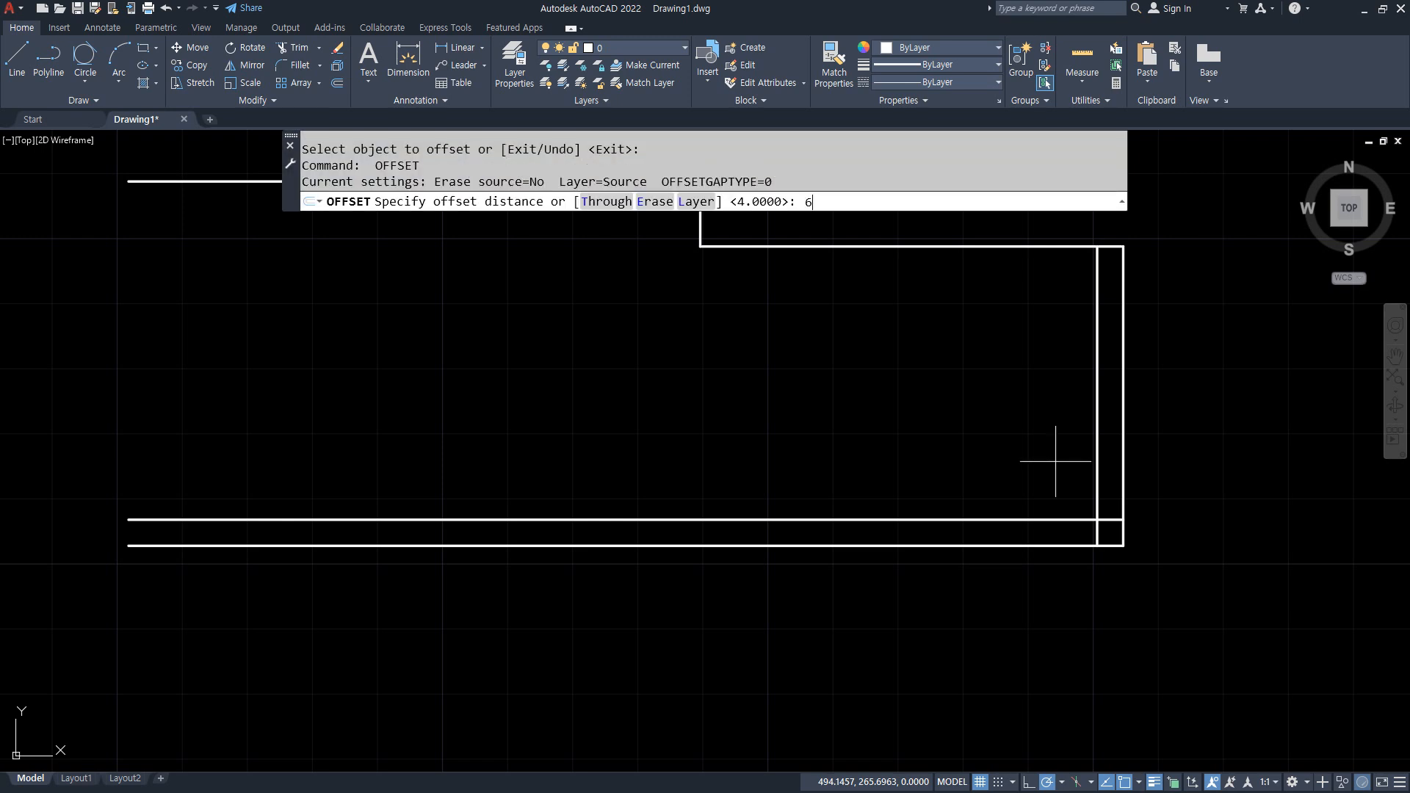
type("6")
key("Return")
left_click(1096, 465)
left_click(845, 467)
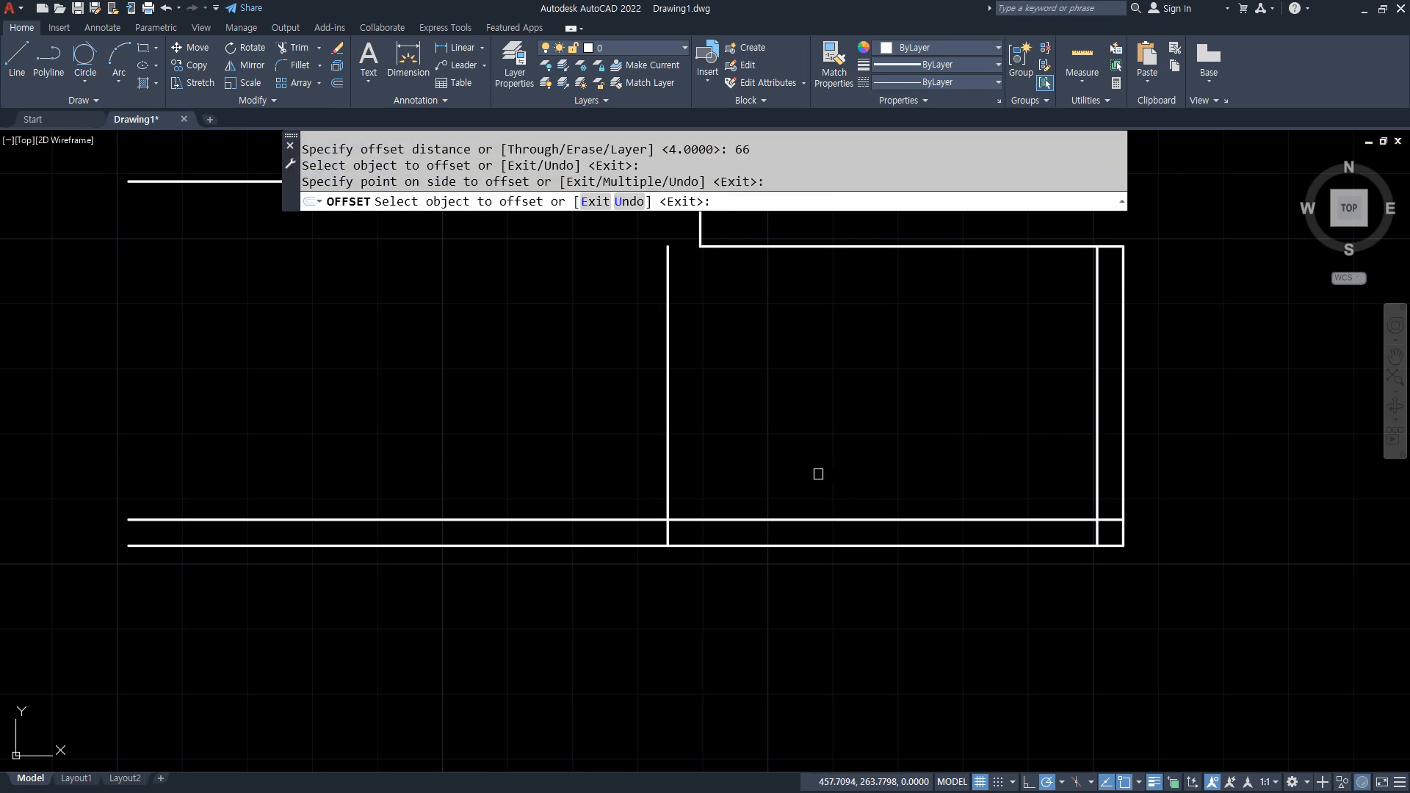
key("Return")
middle_click_drag(818, 473, 815, 575)
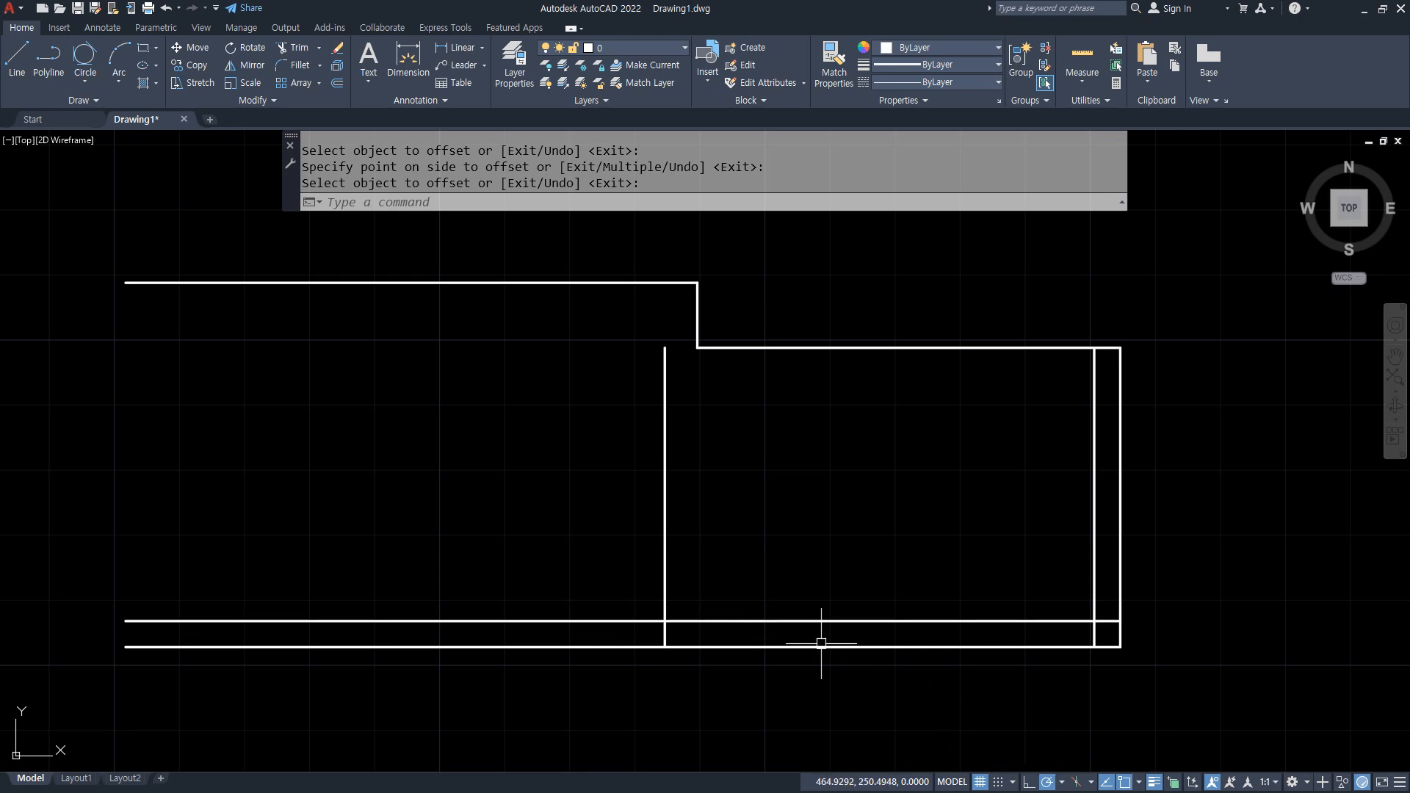
type("l")
key("Return")
left_click(664, 646)
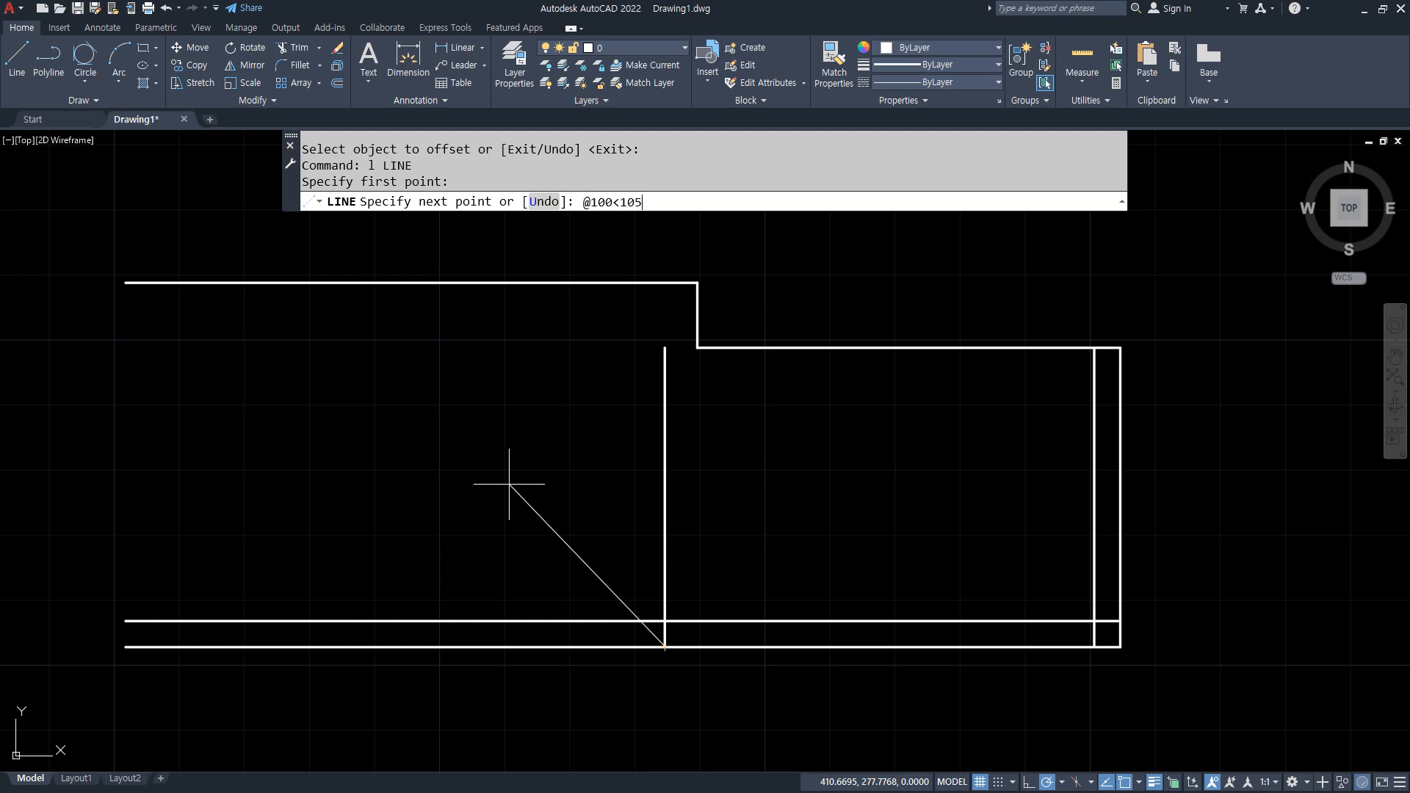
key("Return")
key("Return")
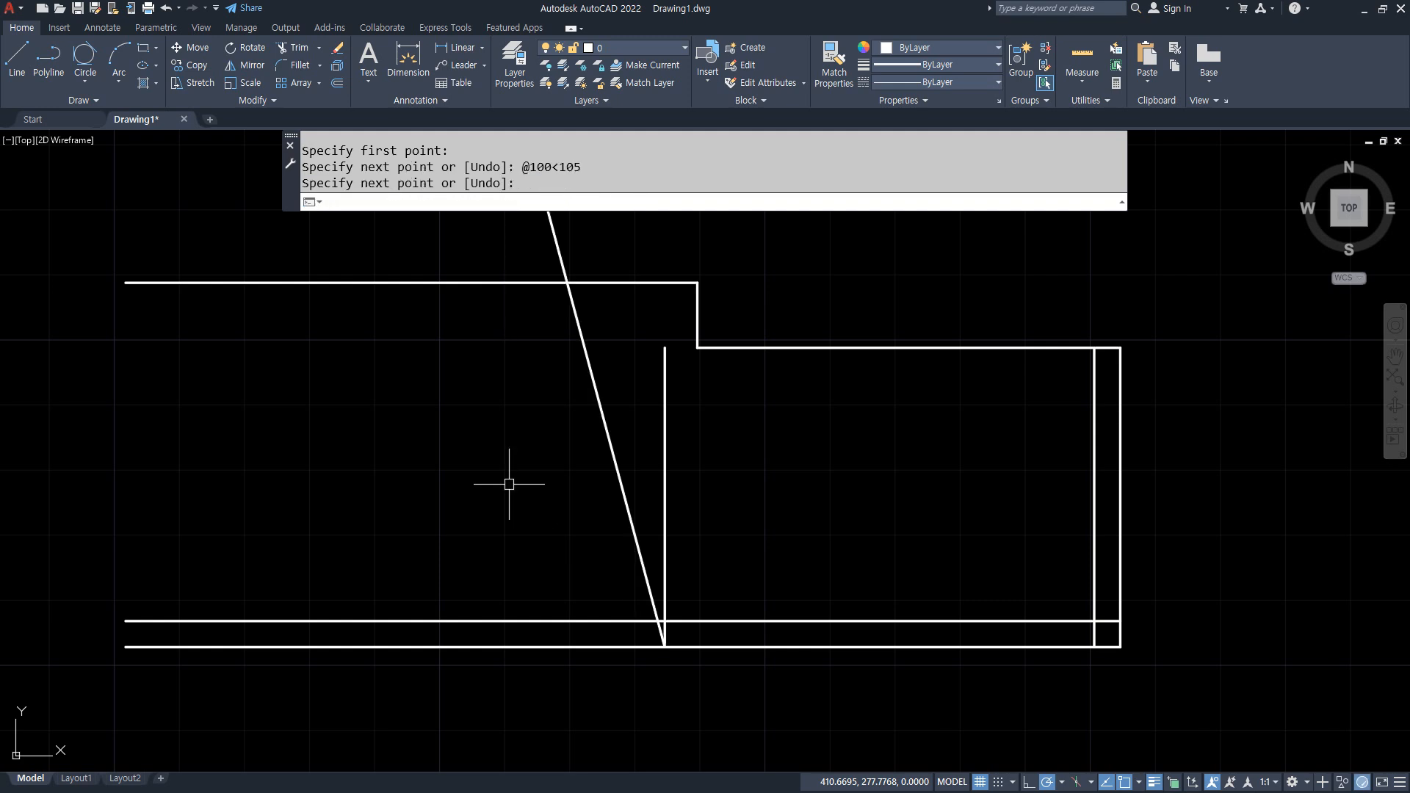
- Erase the slanted line drawn at 105° with relative coordinates
left_click(602, 371)
left_click(504, 418)
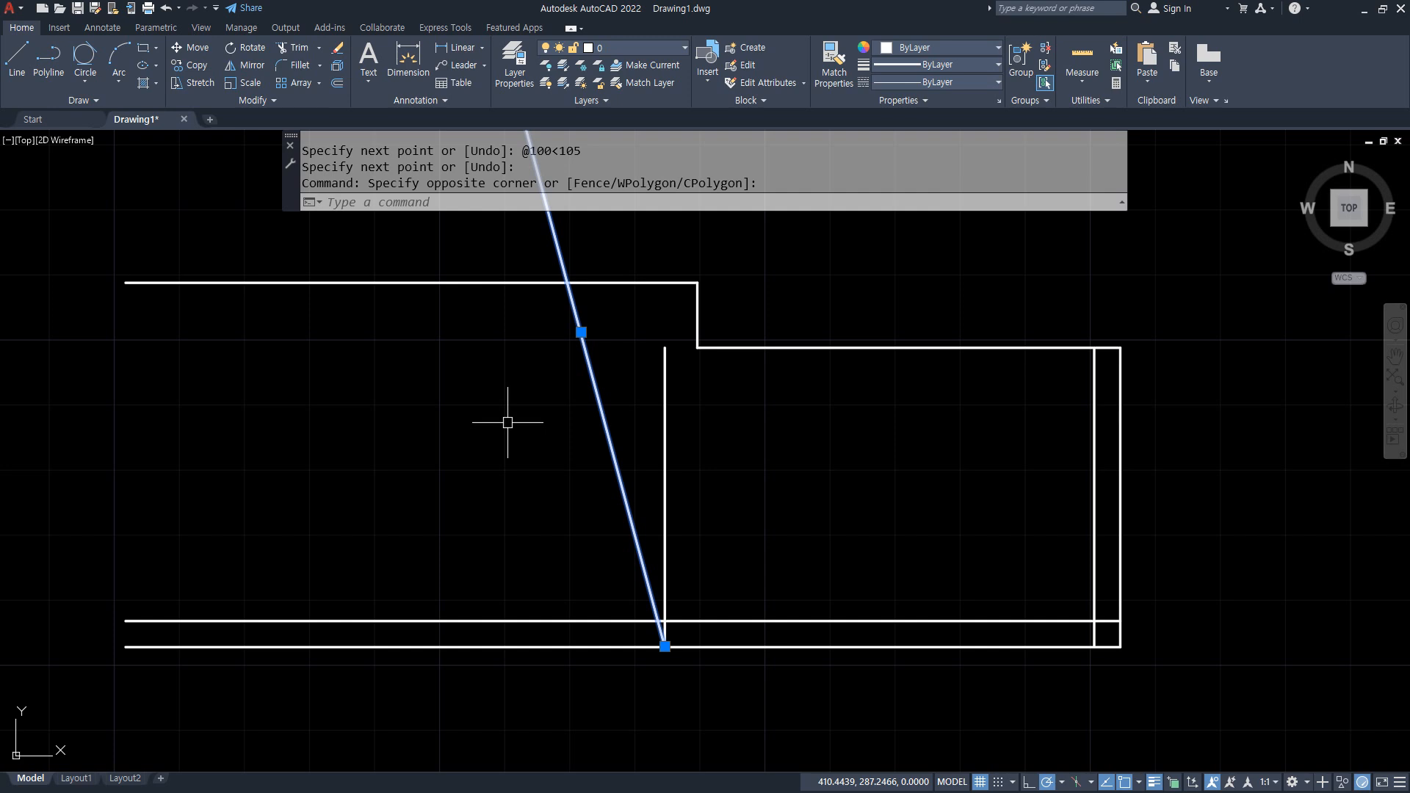
type("e")
key("Return")
- Change the polar tracking increment to include 105° and draw the slanted side from the base's left end to the top line
left_click(1061, 782)
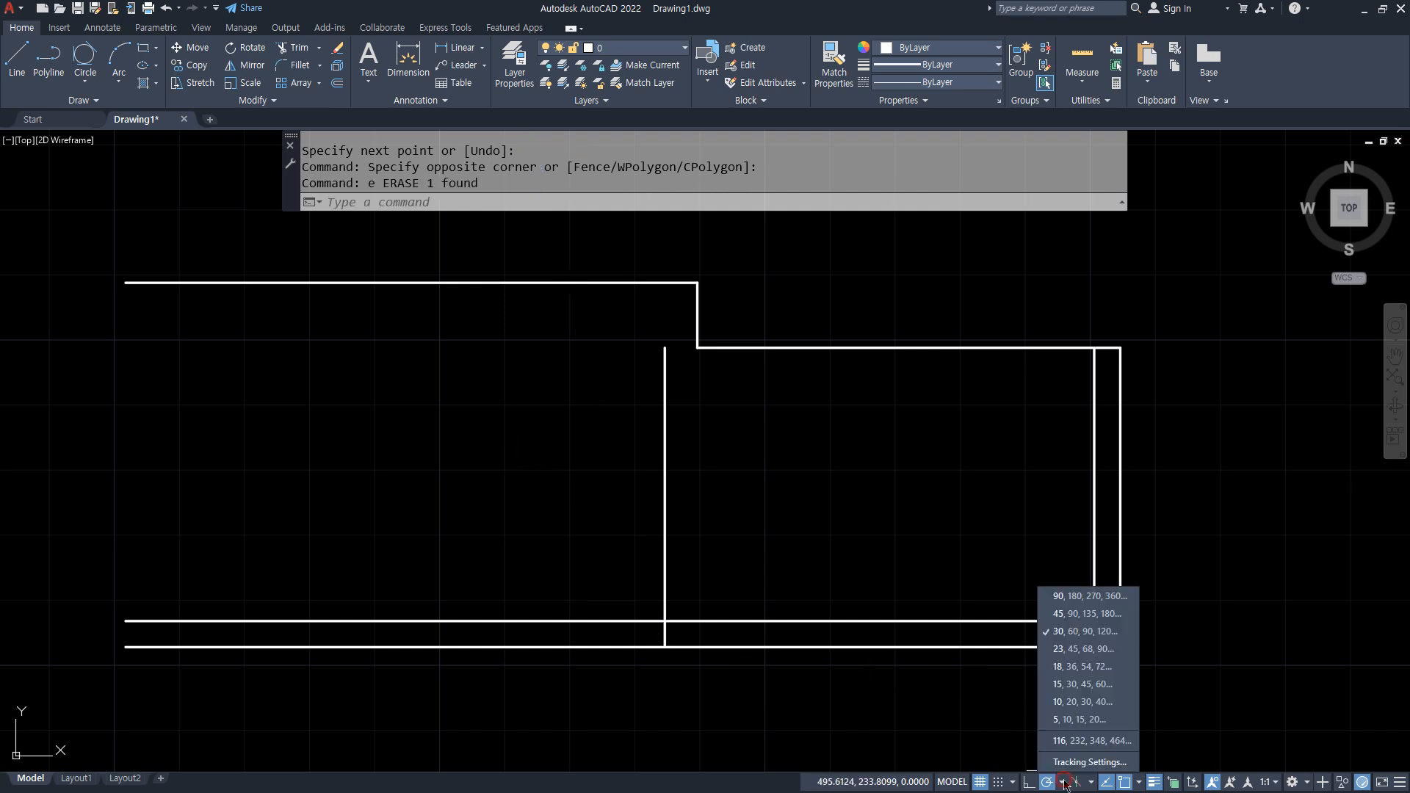
left_click(1077, 738)
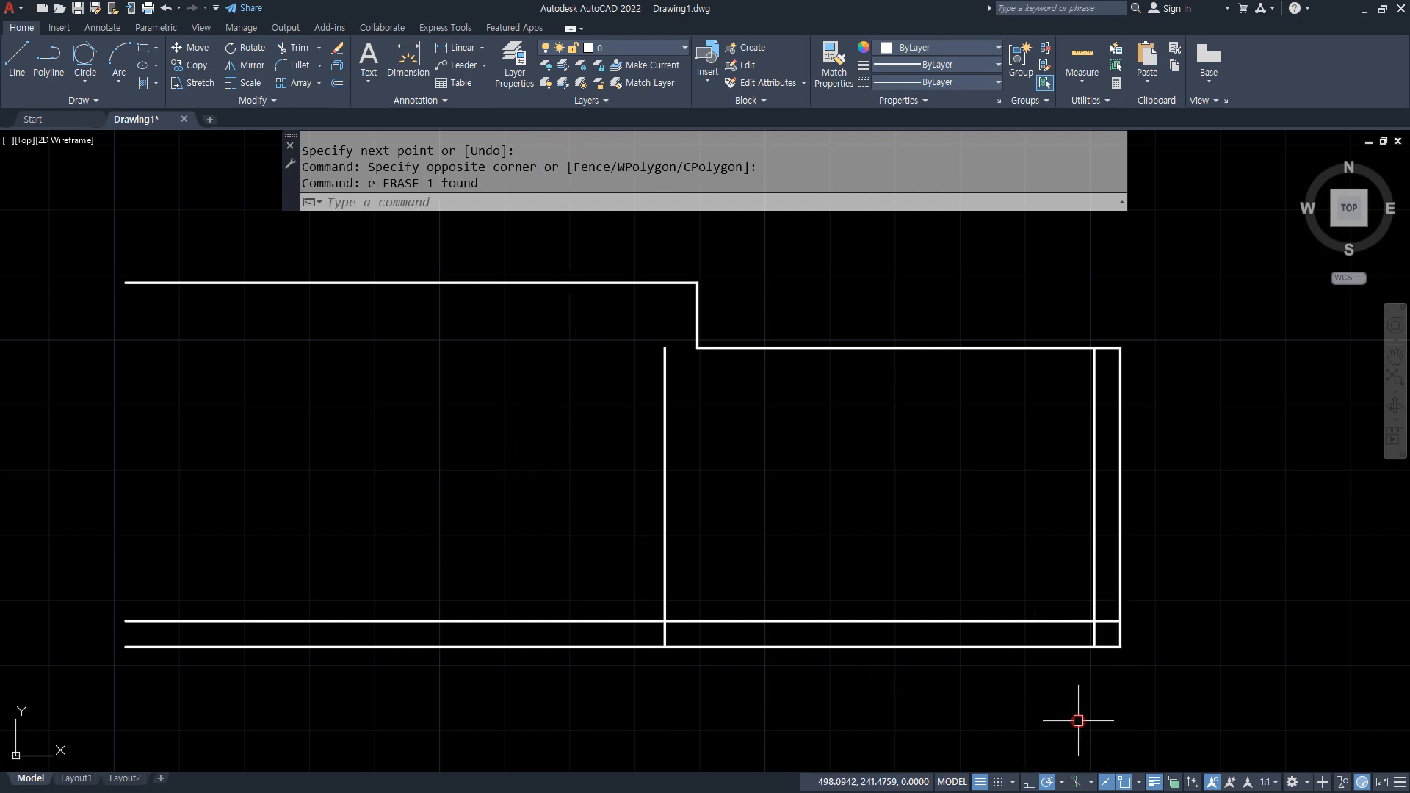
type("l")
key("Return")
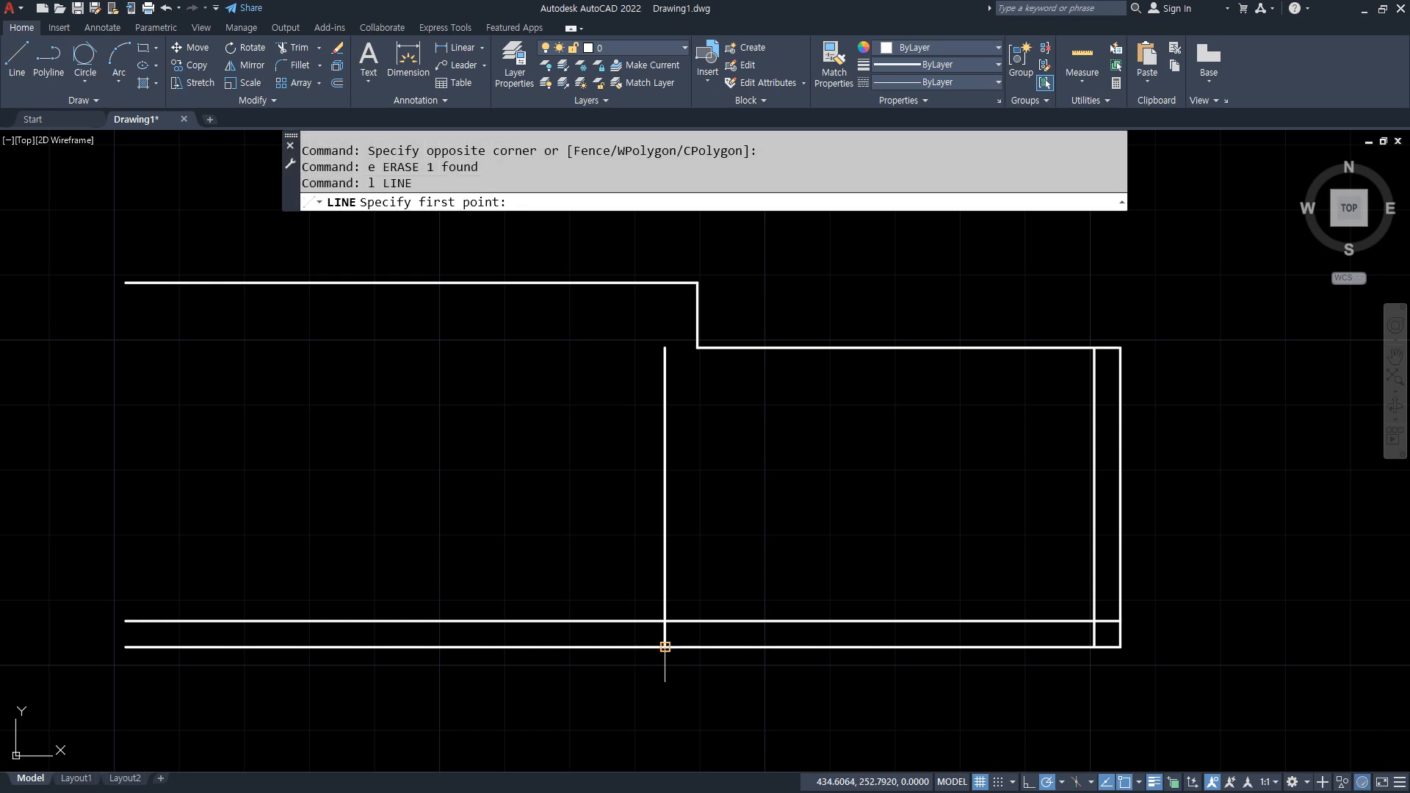
left_click(665, 646)
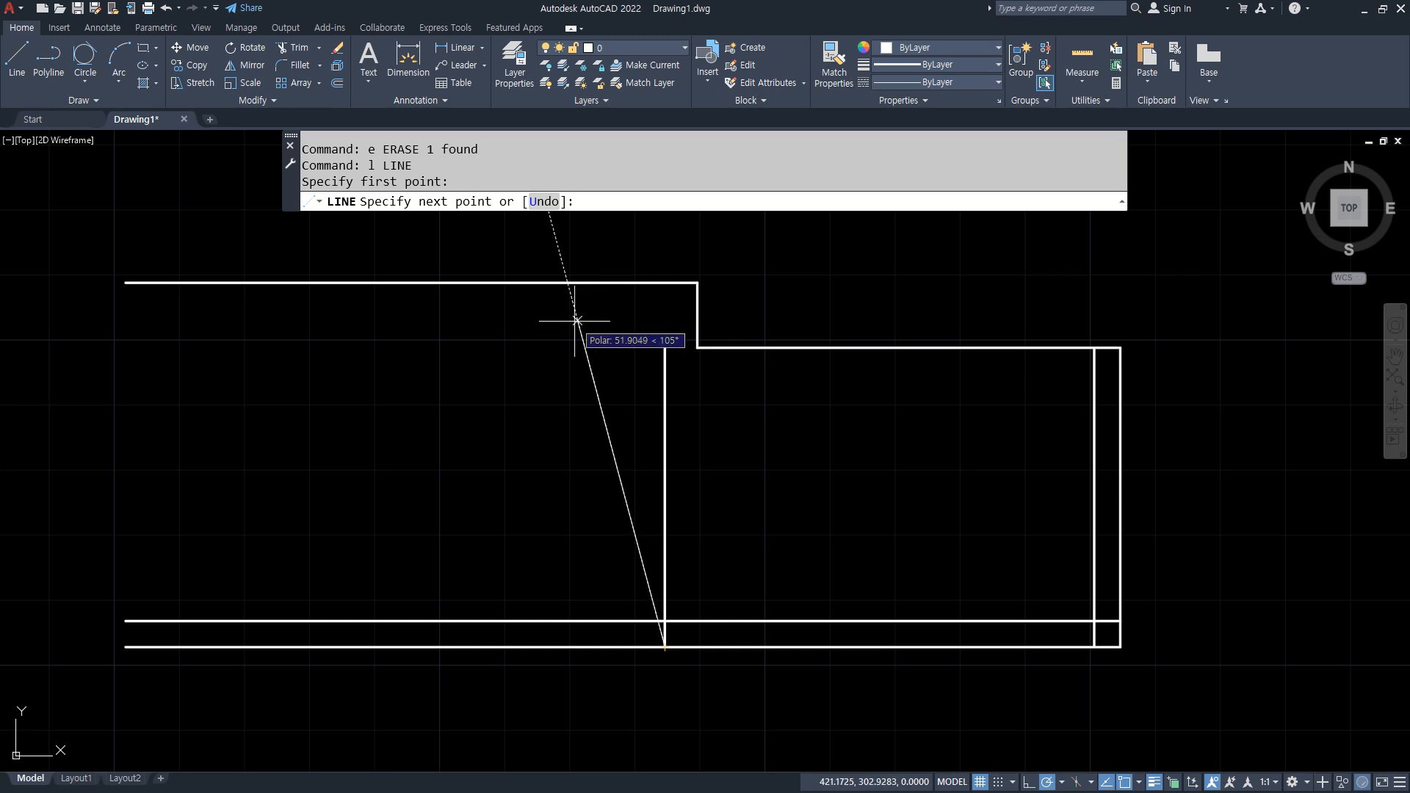
left_click(567, 283)
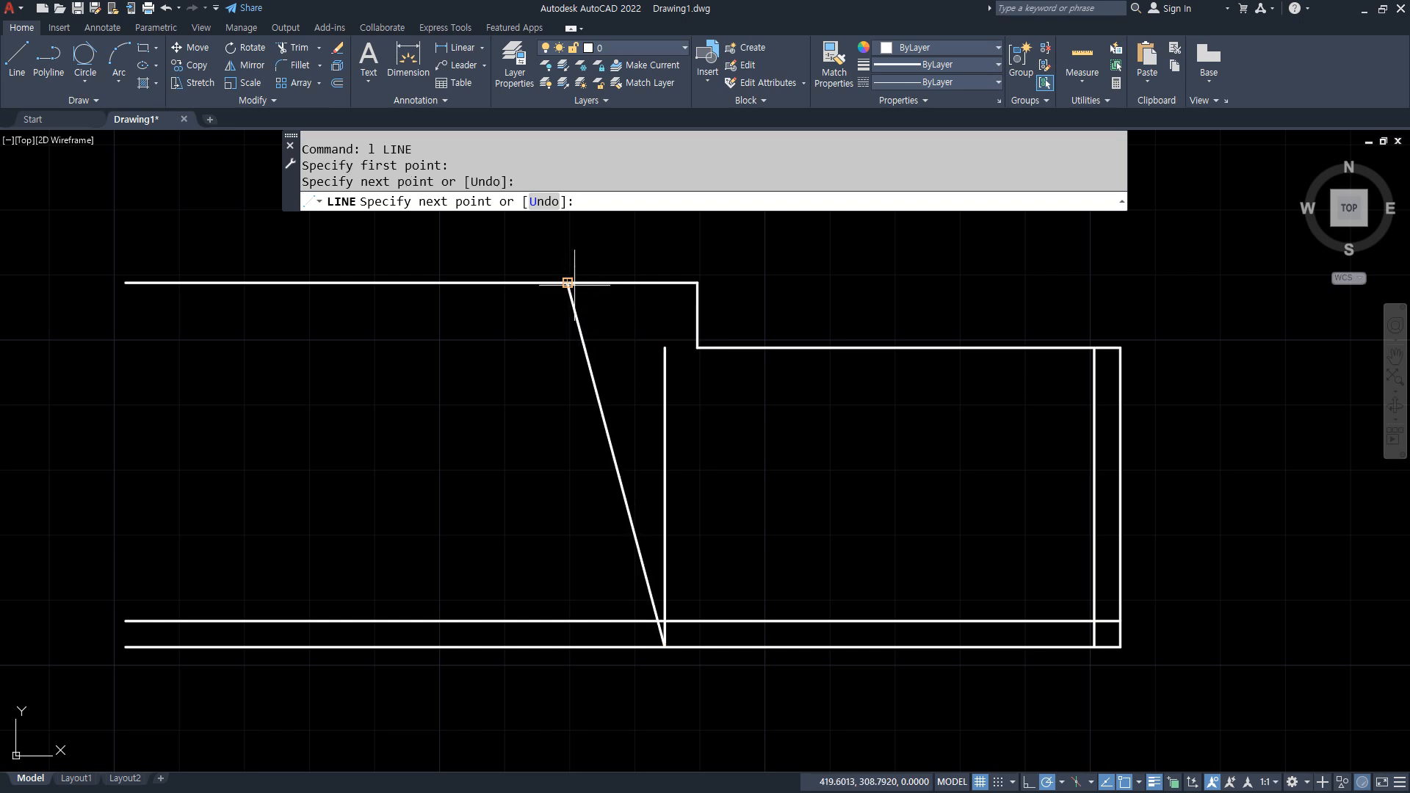
key("Return")
middle_click_drag(1101, 662, 992, 608)
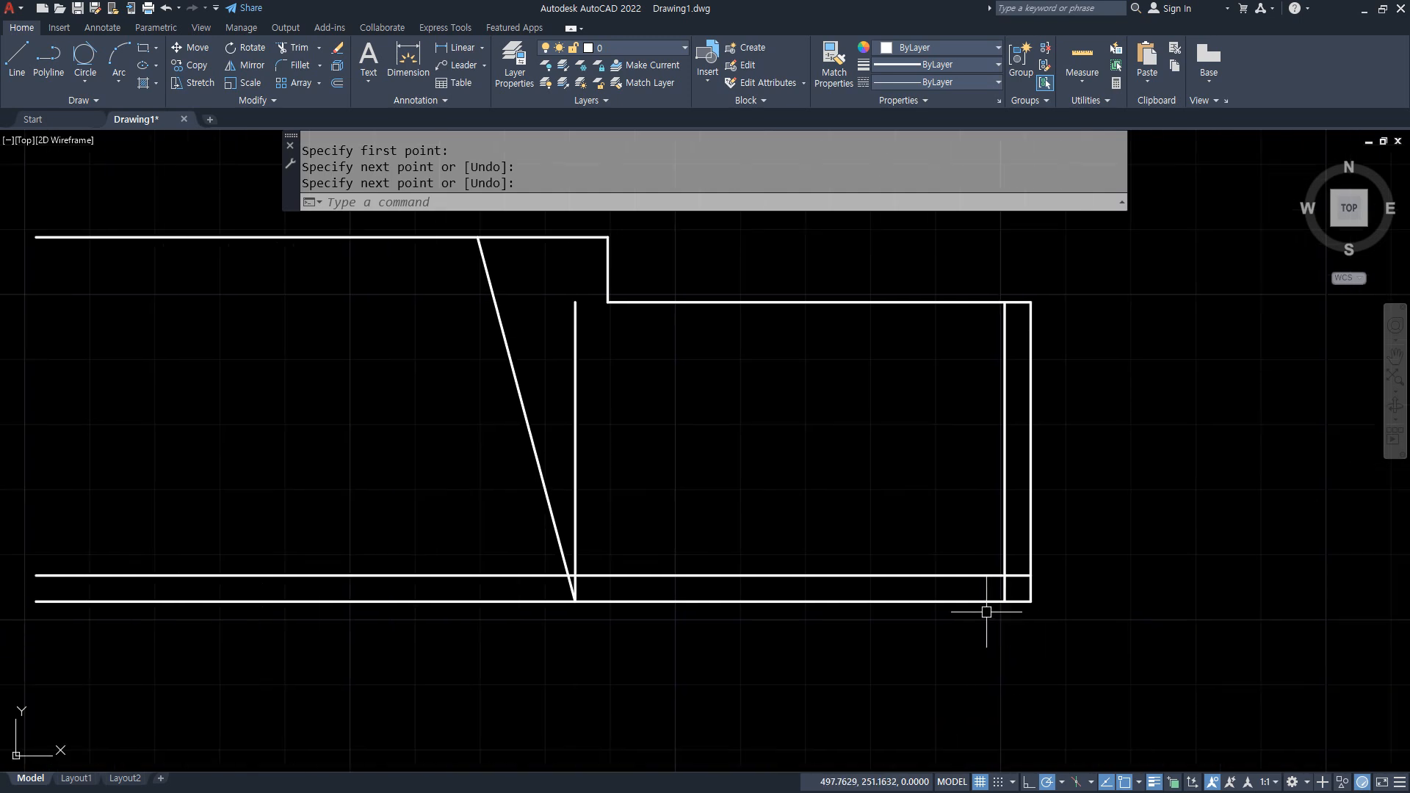
- Draw a circle of radius 4 centred on the outline's lower-right corner
scroll(1045, 598, "up", 4)
type("c")
key("Return")
left_click(999, 603)
type("4")
key("Return")
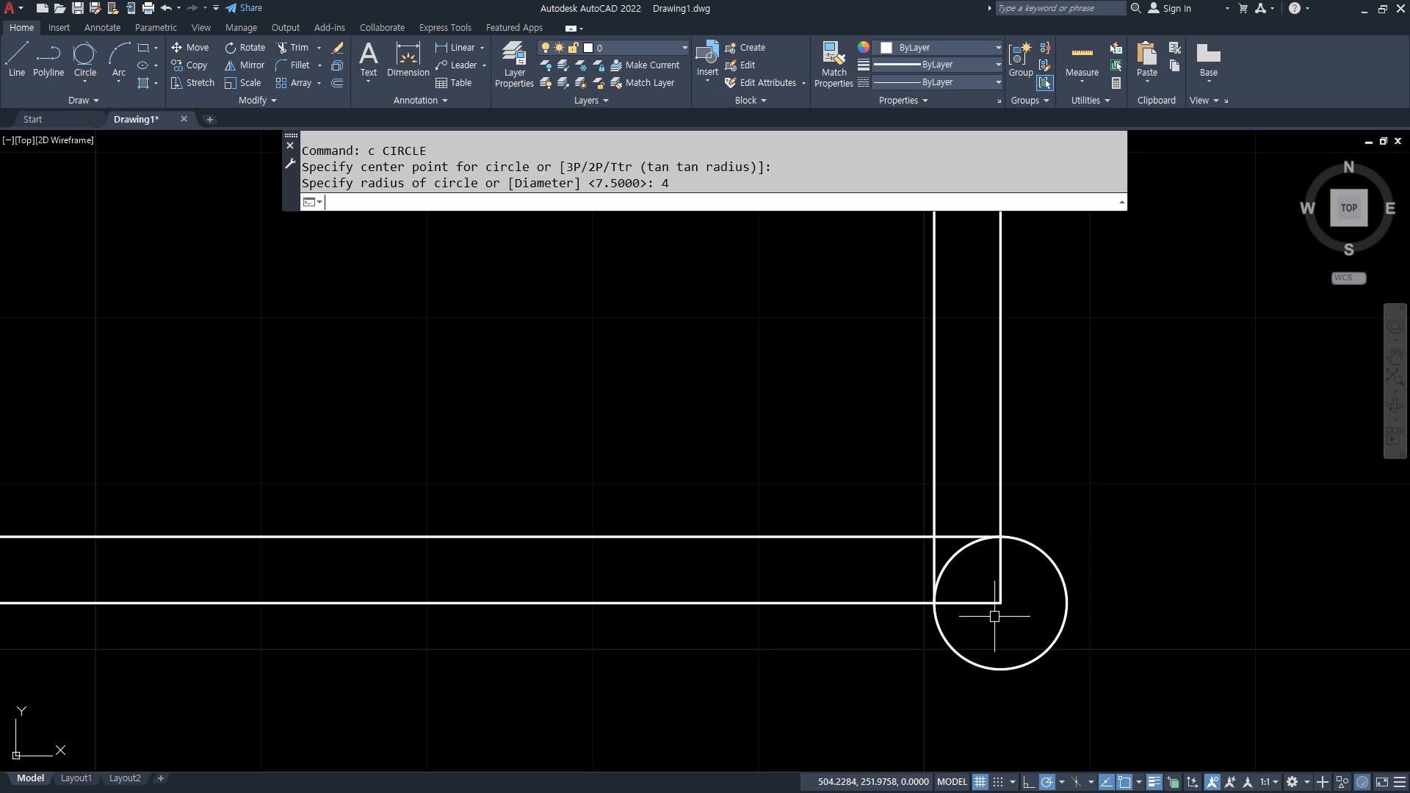
- Delete the inner guide lines and trim the radius 4 circle and corner edges to leave a concave corner notch
left_click(934, 526)
left_click(907, 536)
key("Delete")
type("tr")
key("Return")
left_click(1095, 523)
left_click(915, 640)
key("Return")
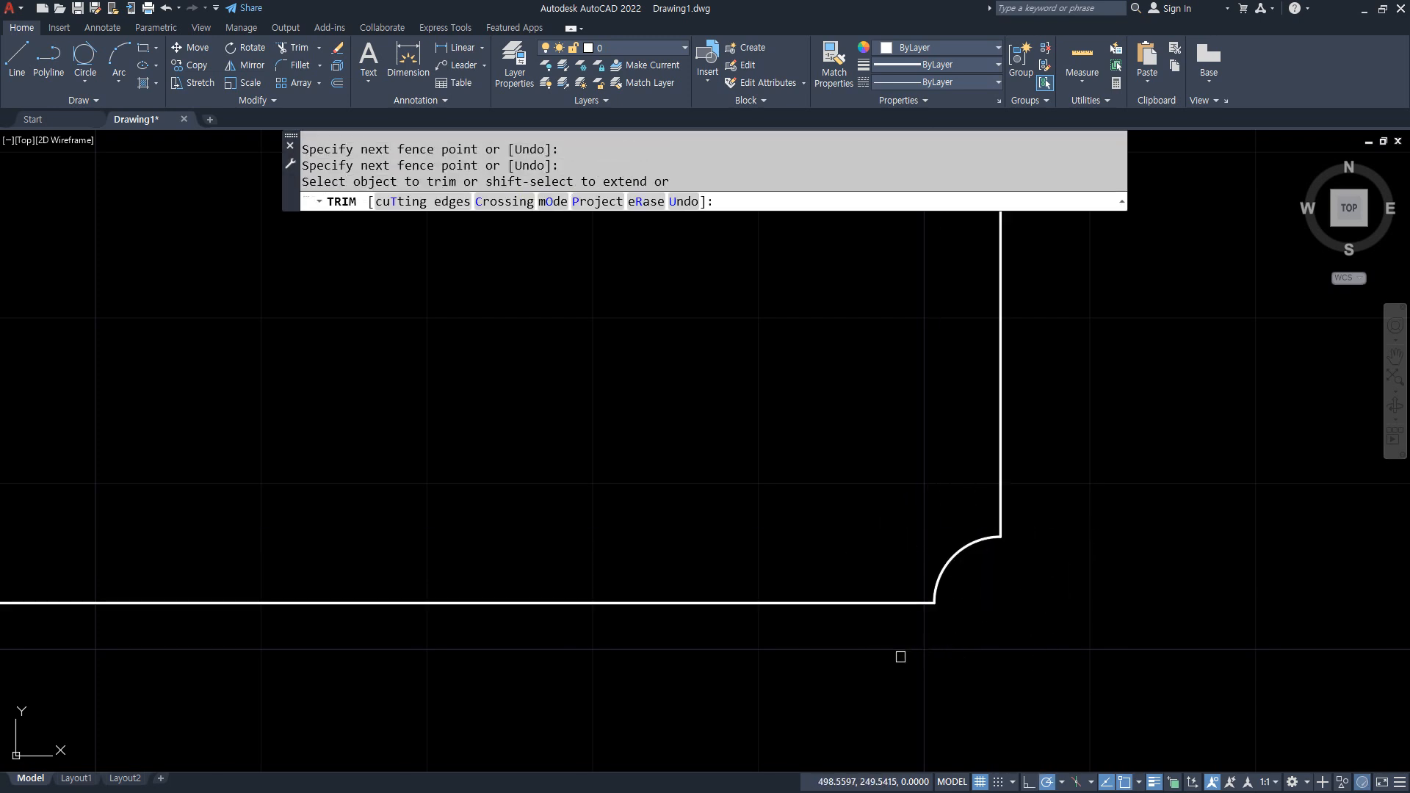
key("Return")
- Trim the horizontal lines beyond the slanted side and erase the vertical guide at the base's left end
scroll(897, 655, "down", 5)
scroll(514, 441, "up", 4)
type("tr")
key("Return")
scroll(505, 459, "down", 2)
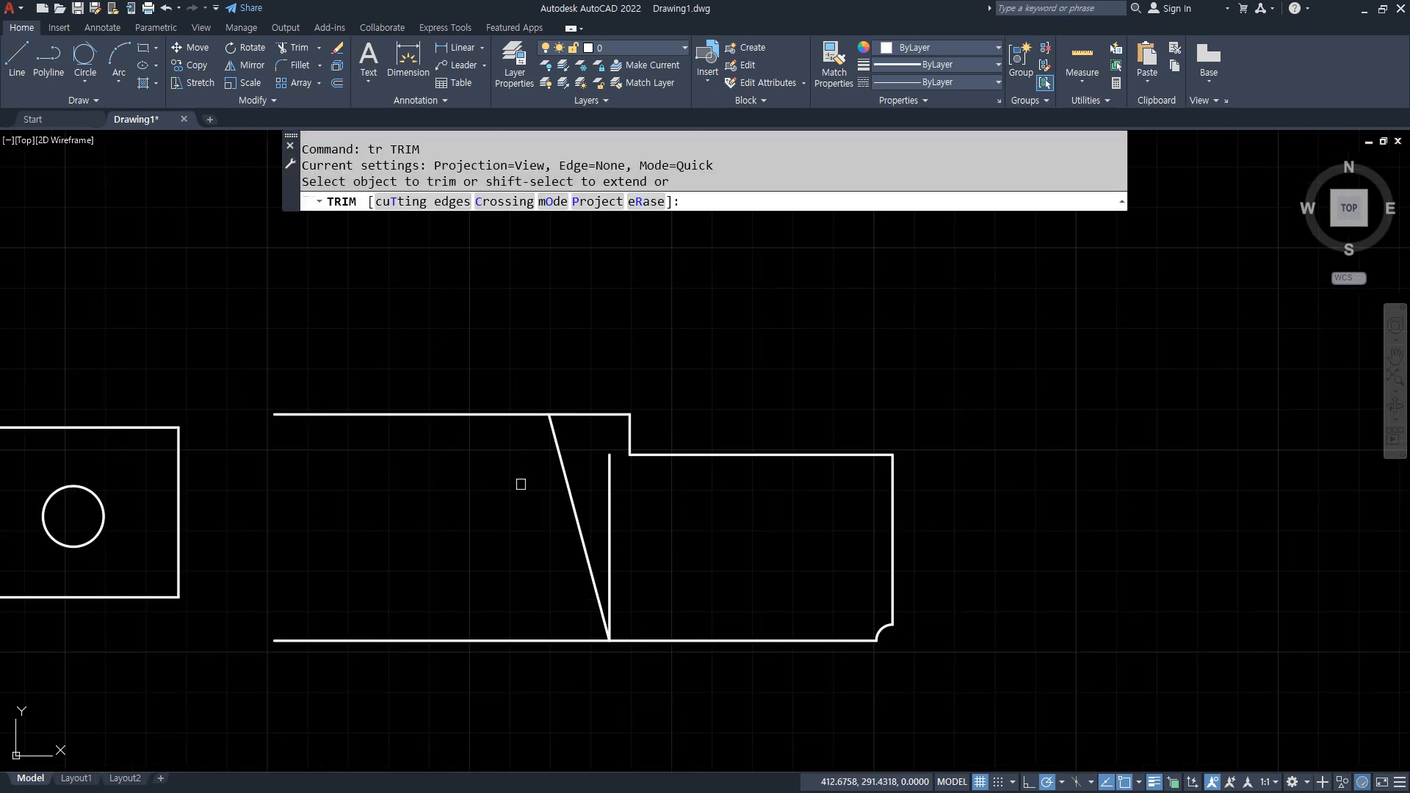
middle_click_drag(516, 478, 472, 425)
left_click(400, 315)
left_click(538, 656)
key("Return")
left_click(565, 462)
type("e")
key("Return")
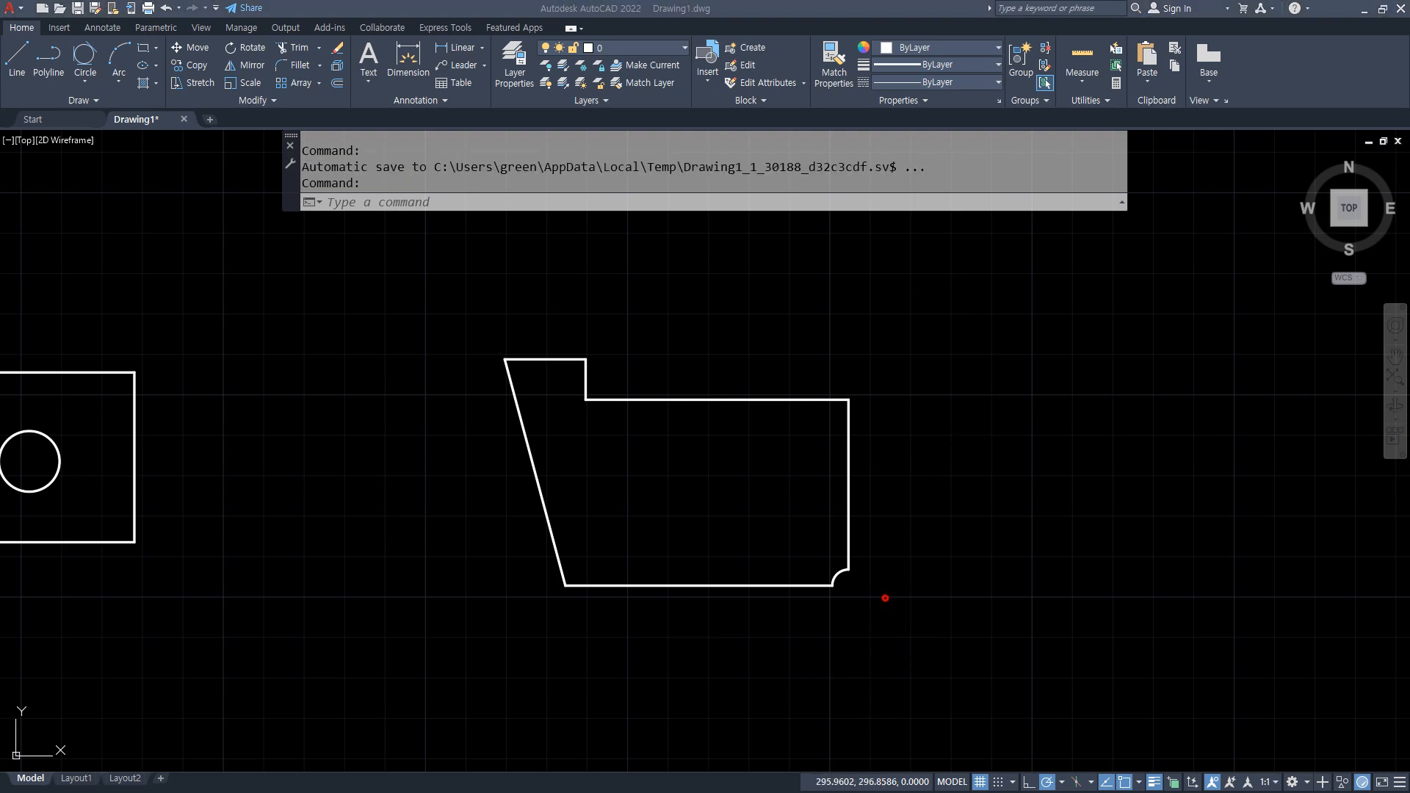
- Draw a vertical guide line upward from the point where the base line meets the corner notch
scroll(837, 587, "up", 4)
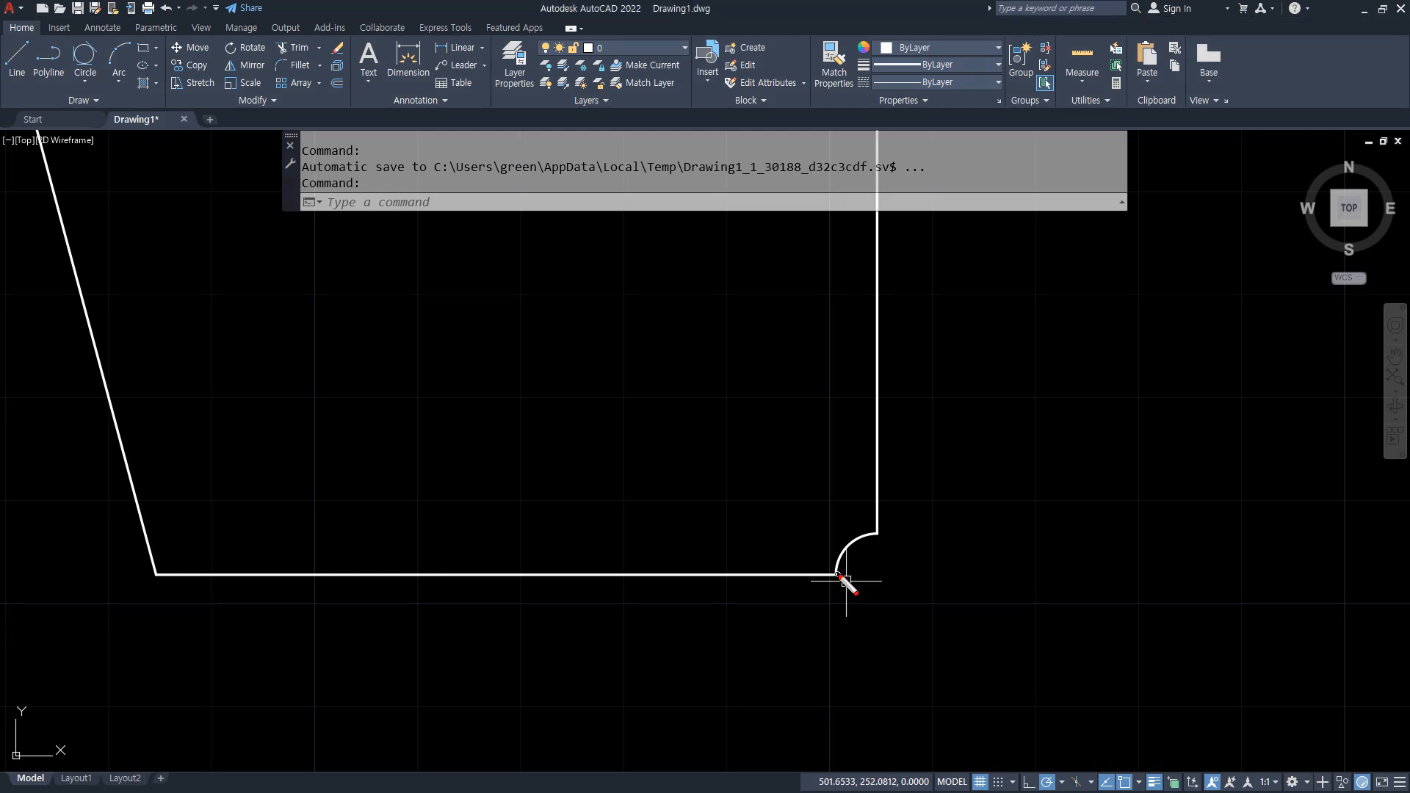
left_click_drag(837, 571, 837, 277)
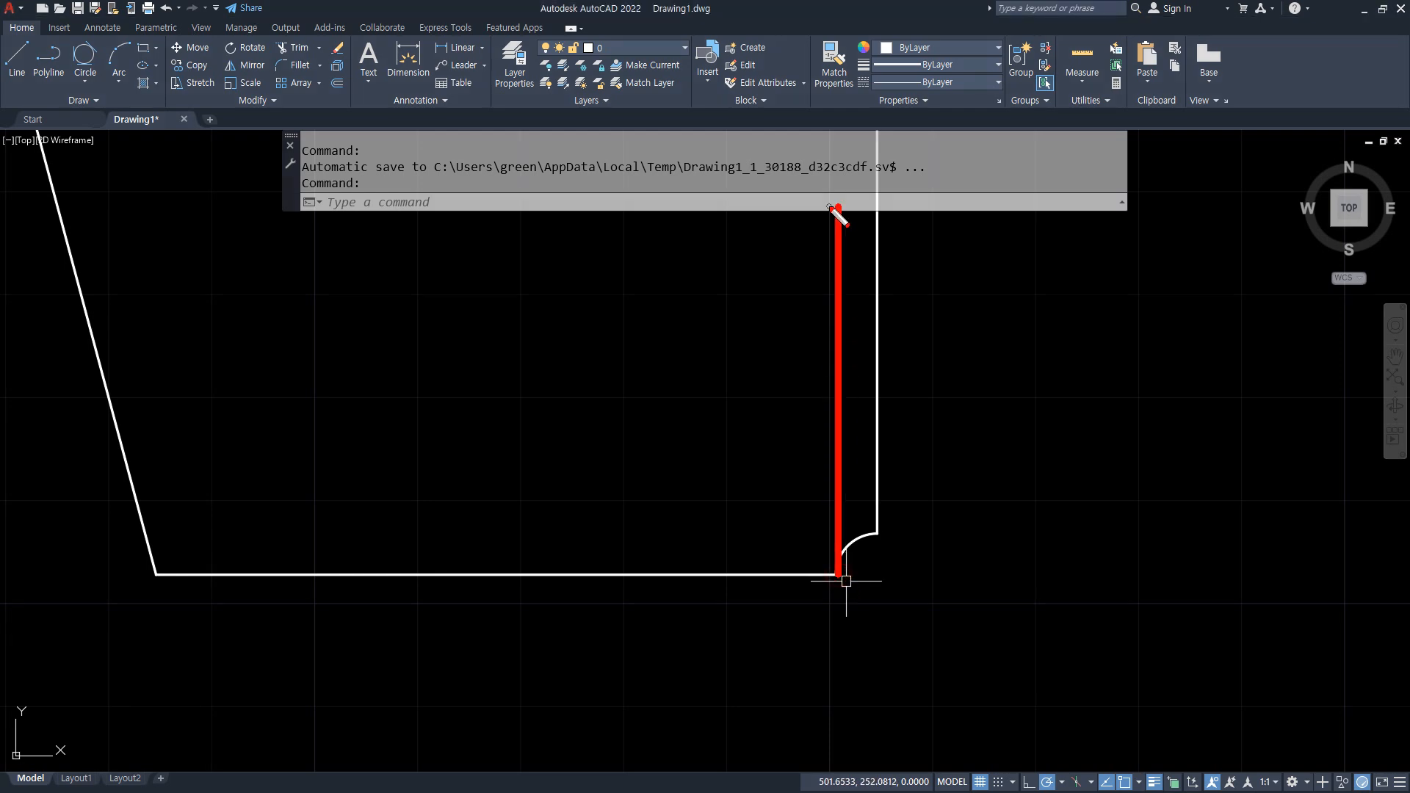
type("l")
key("Return")
left_click(837, 574)
scroll(829, 515, "down", 2)
scroll(830, 514, "down", 2)
left_click(833, 398)
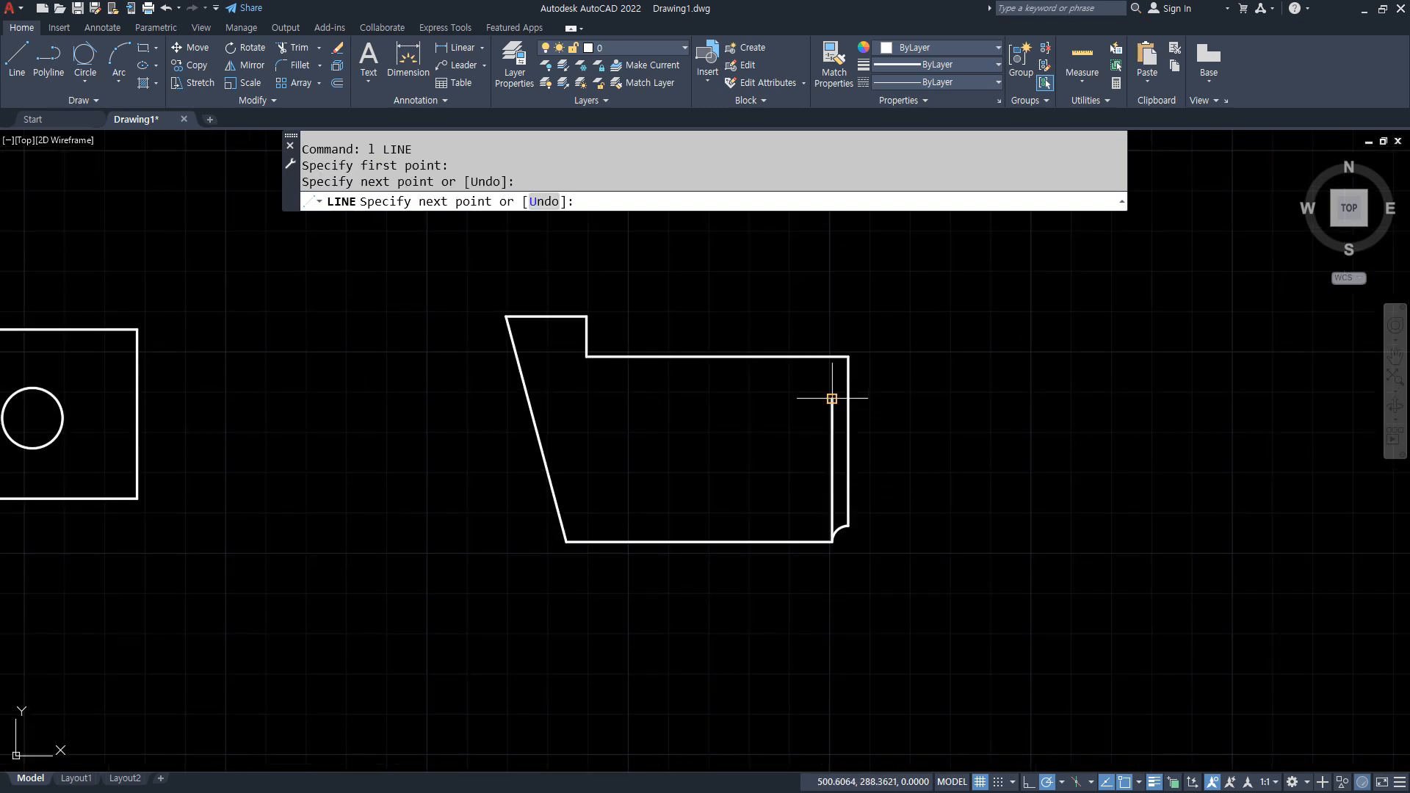
key("Return")
- Offset the vertical guide line 18 to the left for the slot's right centre
scroll(816, 509, "up", 2)
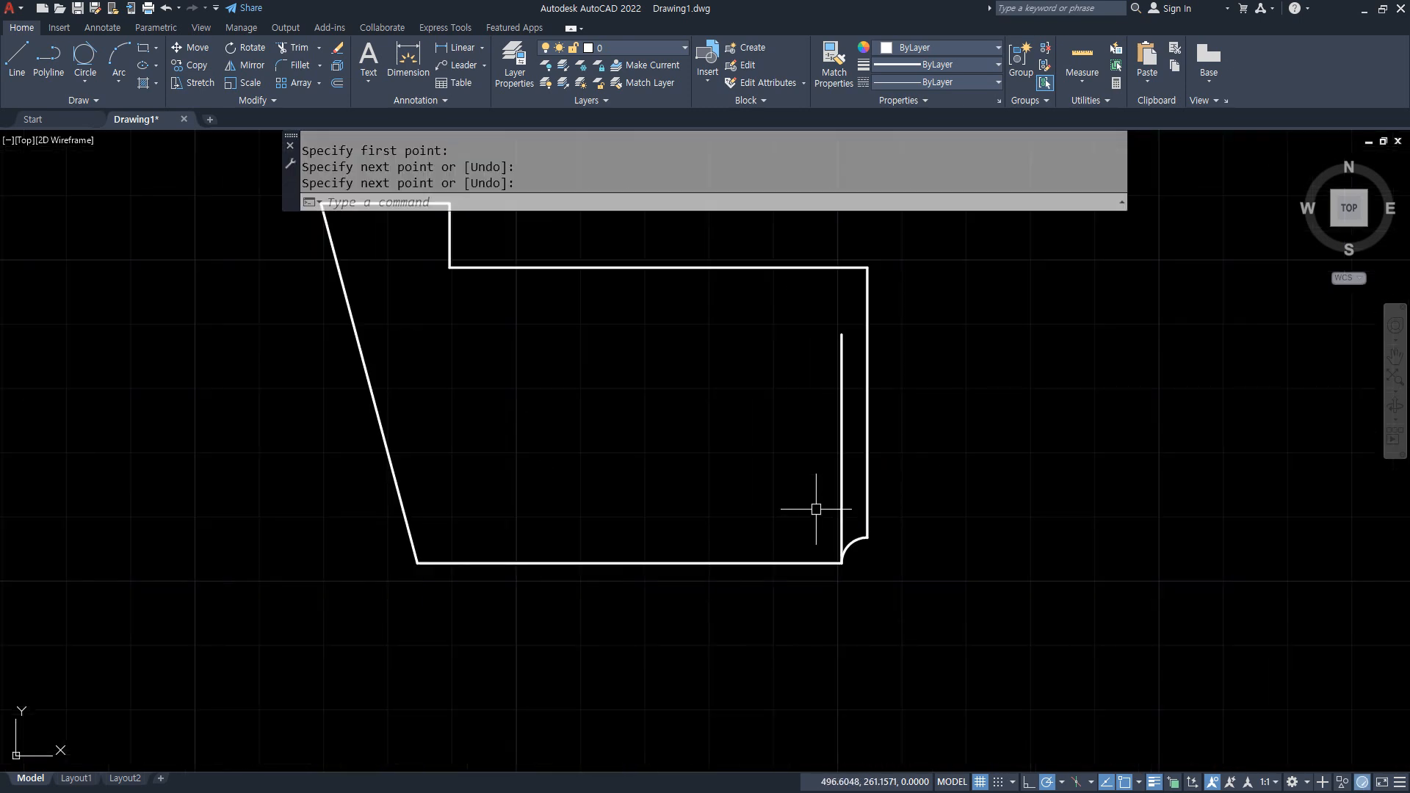
type("o")
key("Return")
type("18")
key("Return")
left_click(840, 473)
left_click(800, 494)
key("Return")
- Offset the 18 guide line another 24 to the left for the slot's left centre
key("Return")
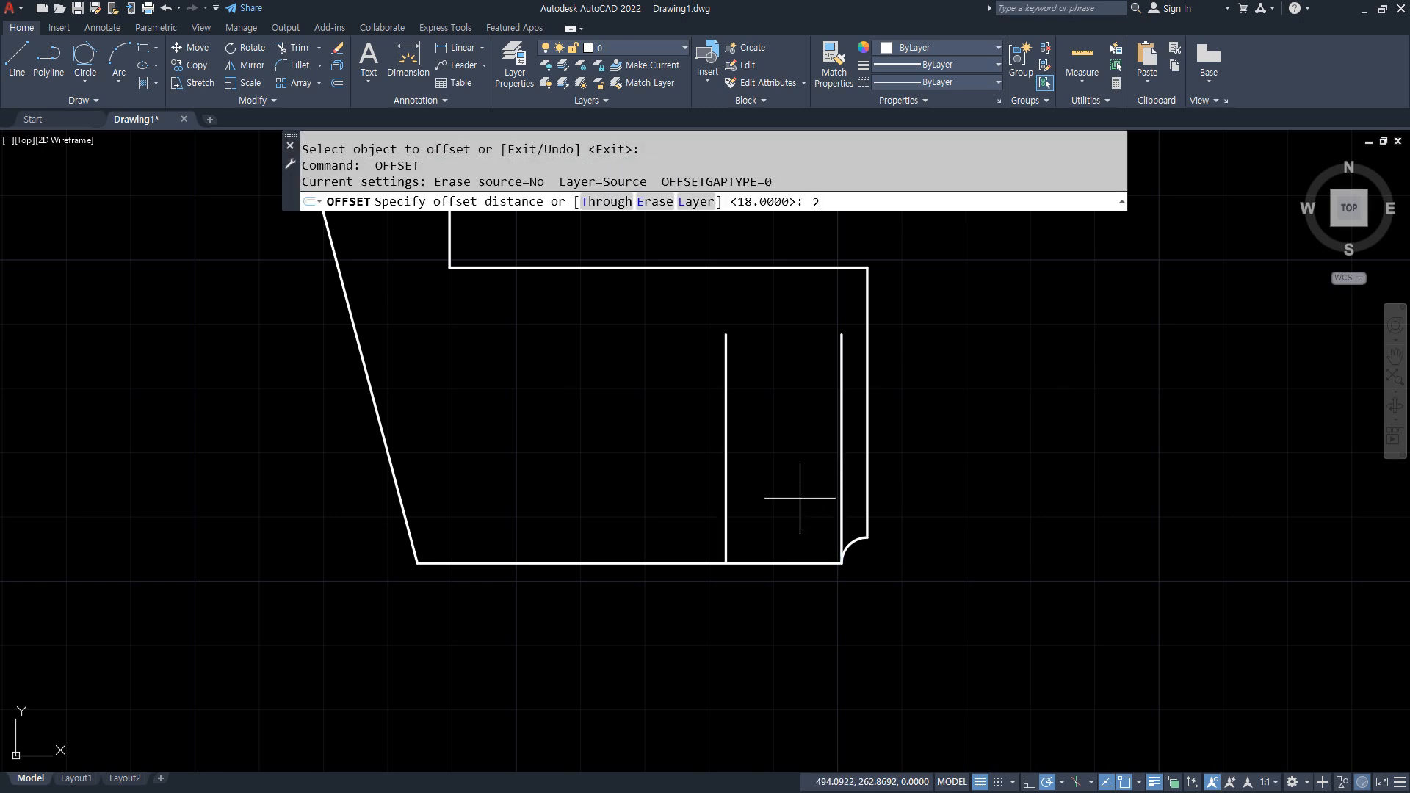
type("24")
key("Return")
left_click(725, 506)
left_click(602, 485)
key("Return")
- Offset the base line up by 18 to locate the slot's horizontal centreline
key("Return")
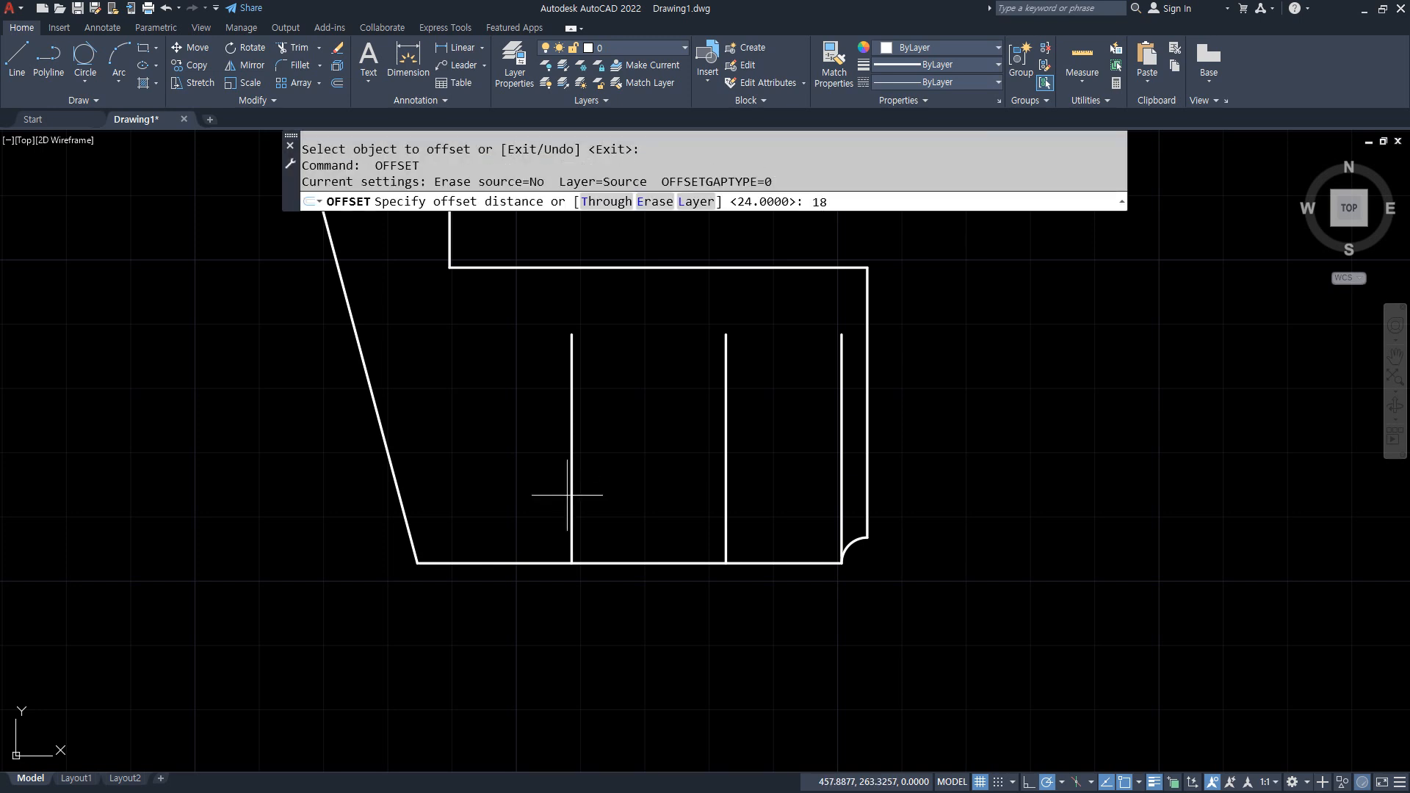
key("Return")
left_click(637, 481)
left_click(624, 562)
left_click(629, 461)
key("Return")
- Draw a circle of radius 5 at the left intersection of the slot guide lines using an intersection snap
type("c")
key("Return")
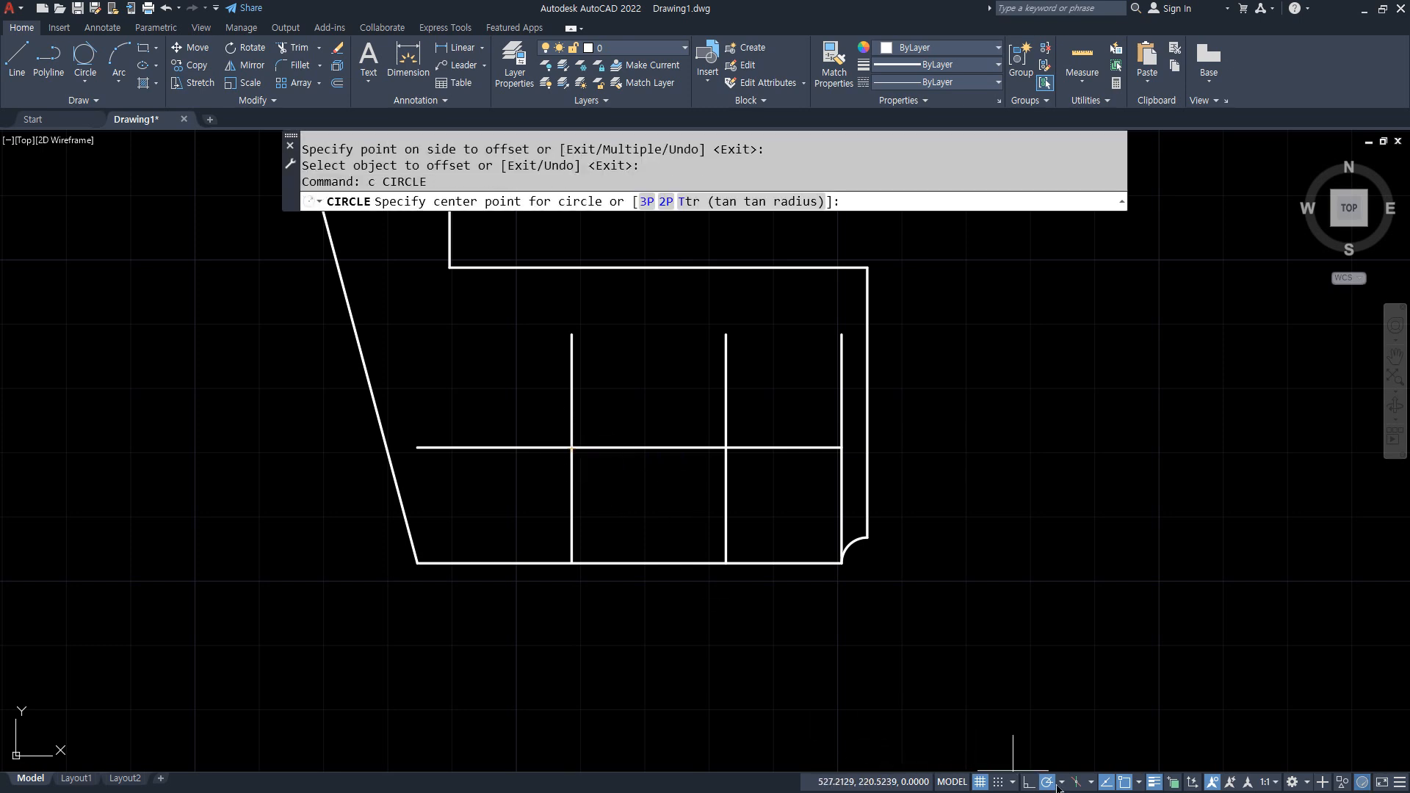
right_click(713, 383, "shift")
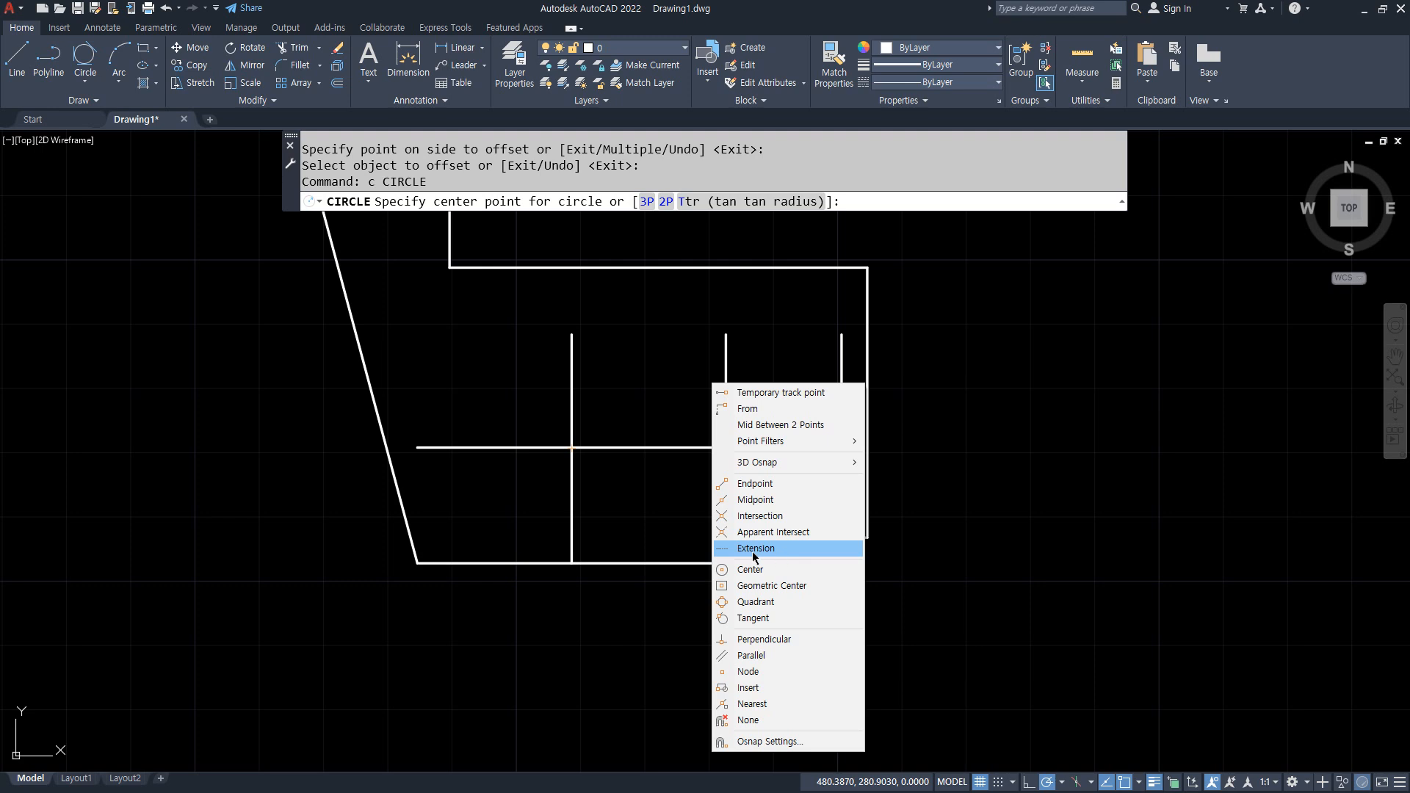
left_click(784, 517)
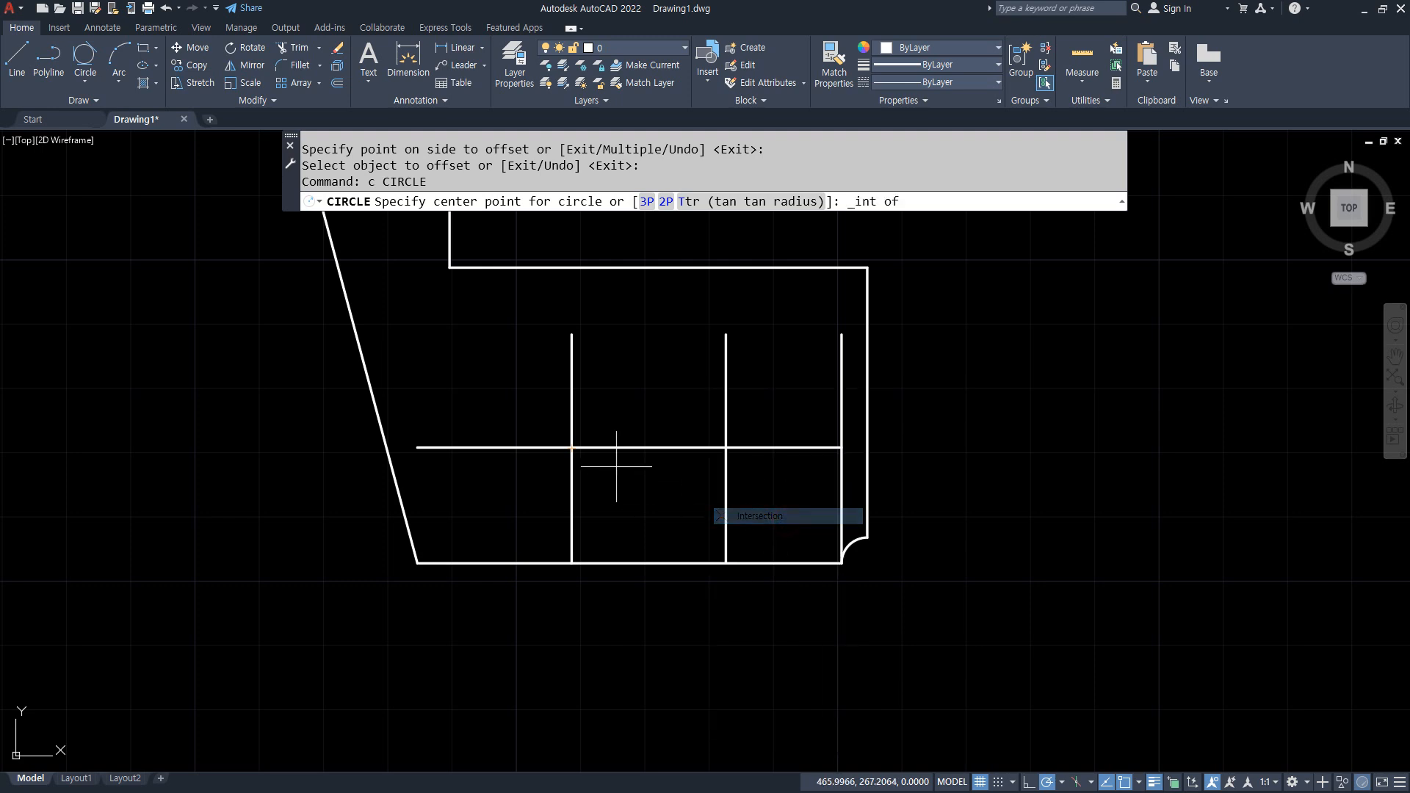
left_click(571, 448)
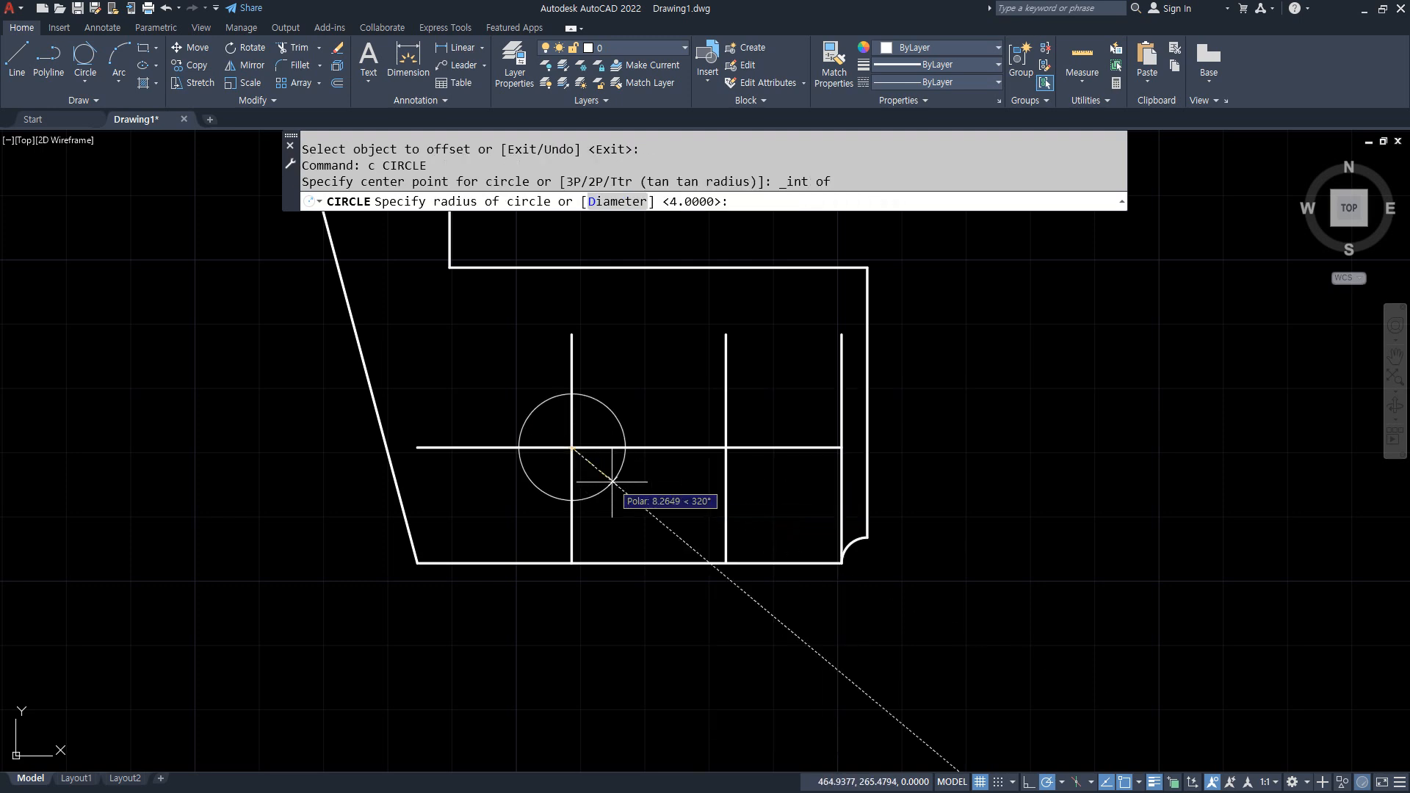
type("5")
key("Return")
- Draw a second circle of radius 5 at the right intersection of the slot guide lines
key("Return")
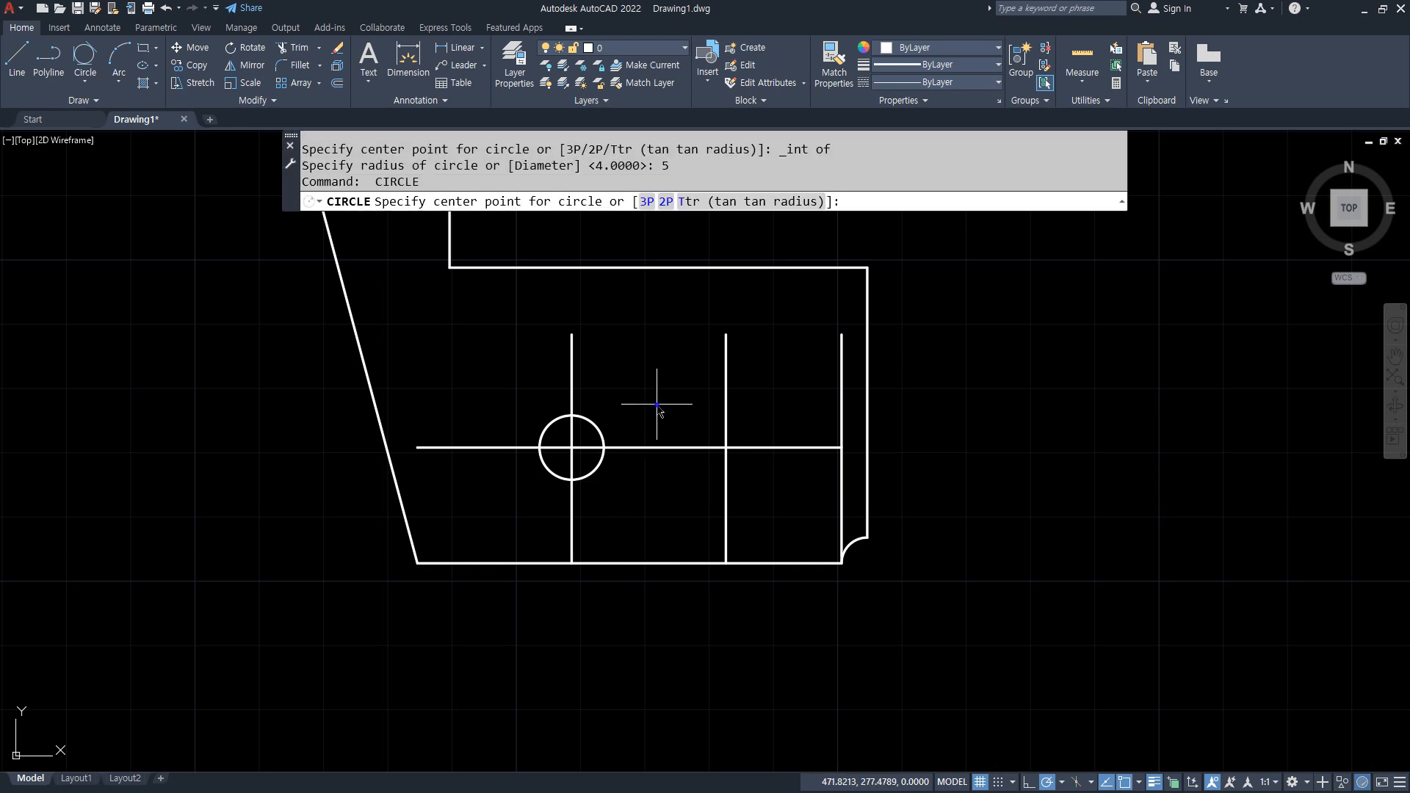
right_click(656, 404, "shift")
left_click(727, 537)
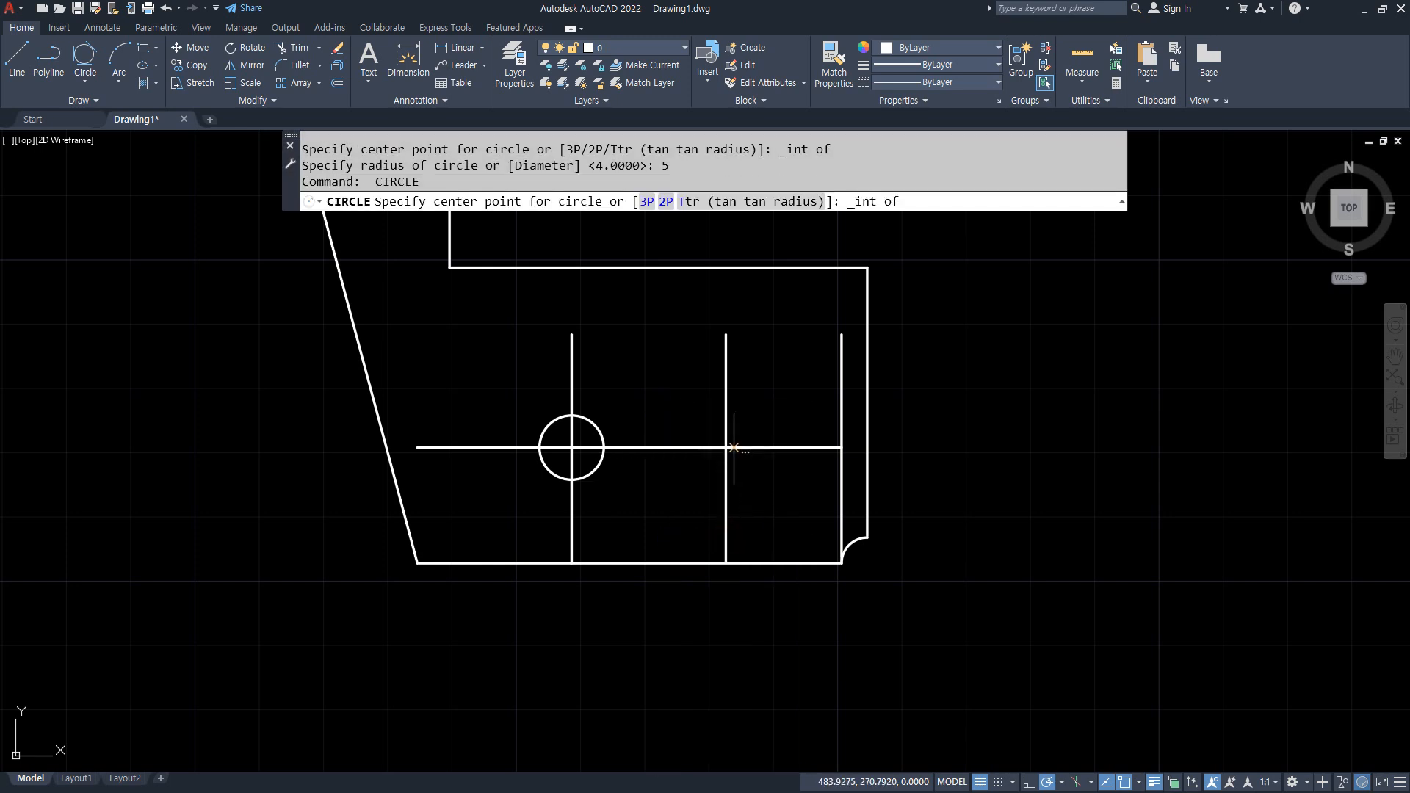
left_click(725, 447)
type("5")
key("Return")
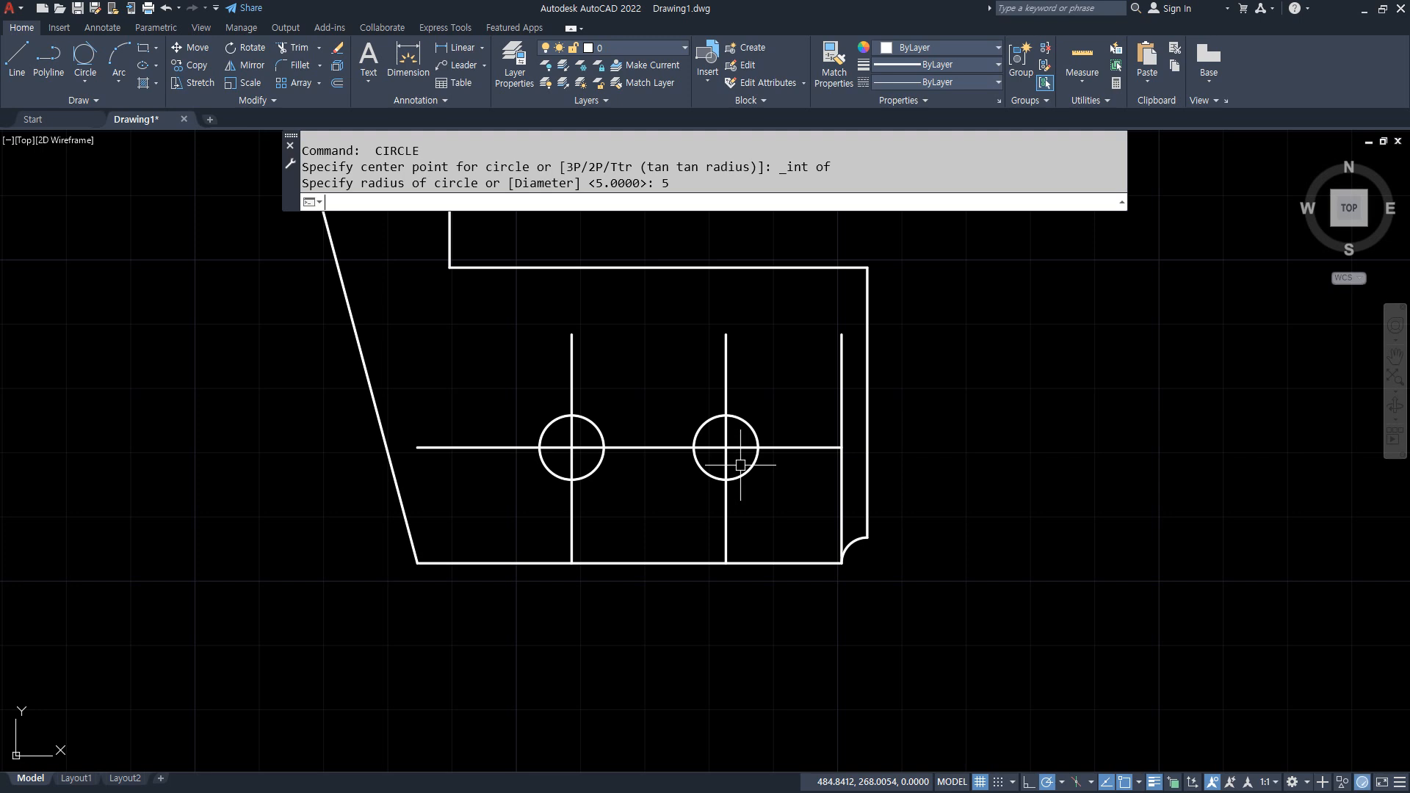
- Offset the slot's horizontal centreline by 5 both upward and downward
type("o")
key("Return")
key("Return")
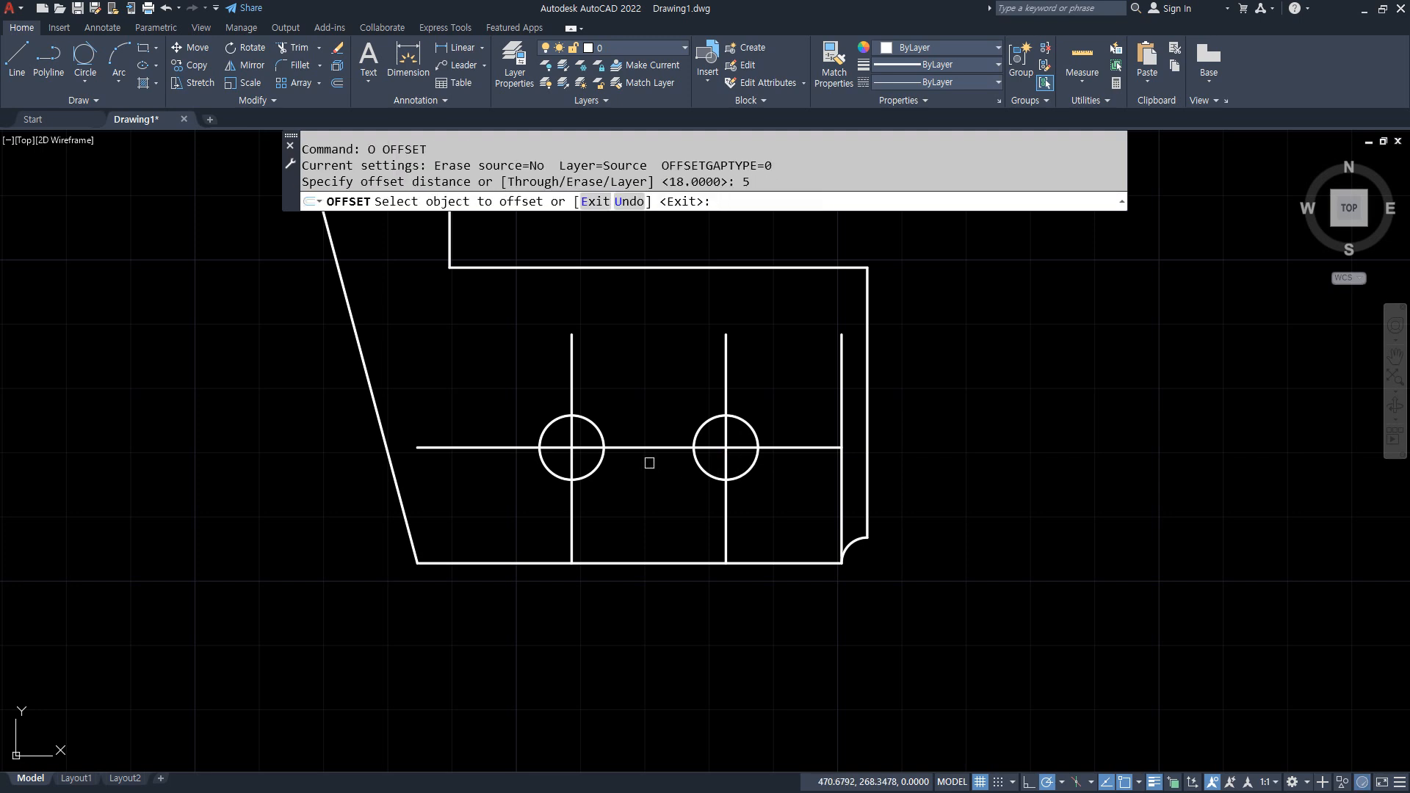
left_click(632, 448)
left_click(633, 430)
left_click(632, 447)
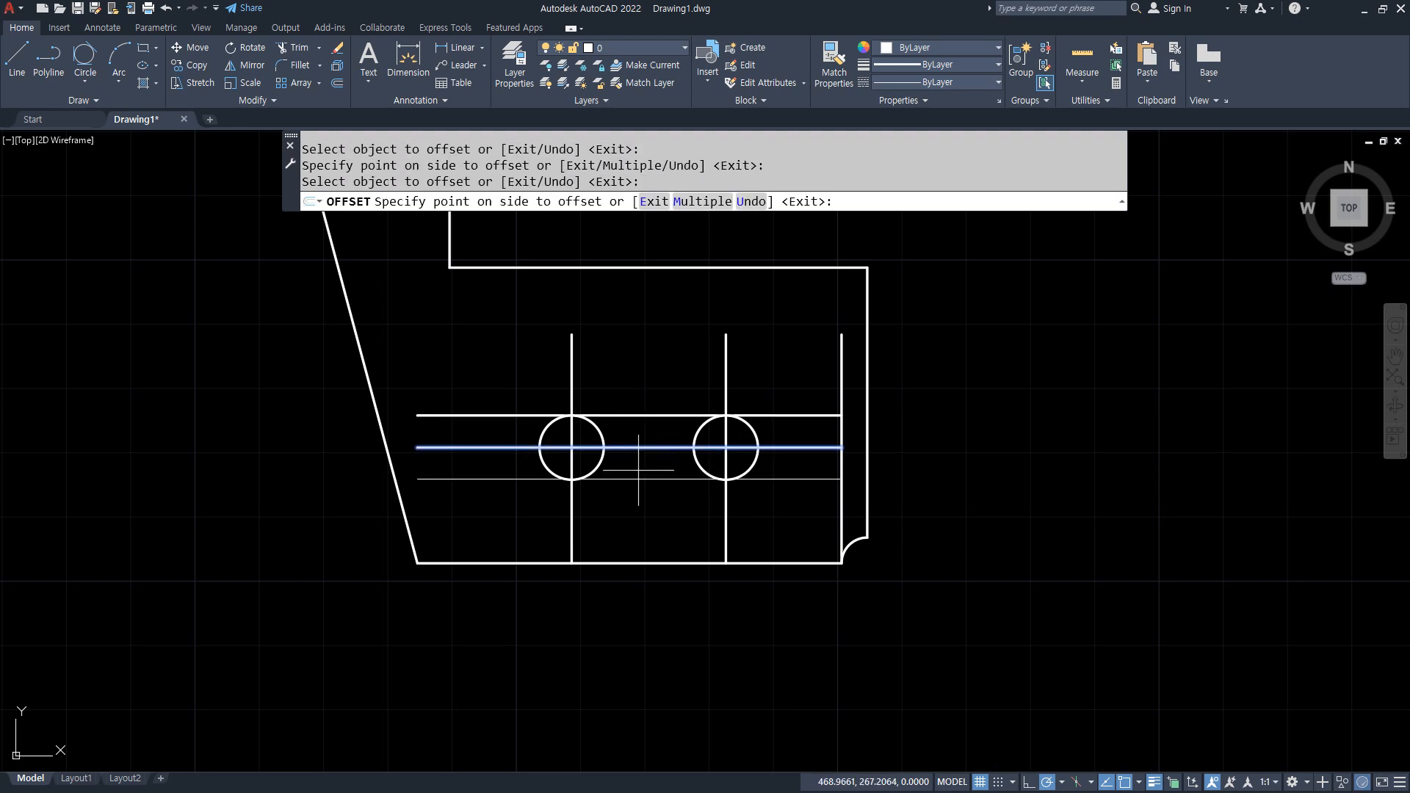
left_click(632, 505)
key("Return")
- Trim the circles and guide lines to the closed slot outline and erase the leftover guide segment
type("tr")
key("Return")
mouse_move(812, 507)
left_mouse_down()
mouse_move(796, 375)
mouse_move(756, 390)
mouse_move(494, 380)
mouse_move(490, 504)
mouse_move(611, 521)
mouse_move(751, 491)
mouse_move(565, 453)
mouse_move(735, 435)
left_mouse_up()
key("Return")
key("Return")
key("Return")
left_click(722, 442)
type("e")
key("Return")
- Erase the vertical guide line standing above the corner notch
middle_click_drag(503, 457, 503, 488)
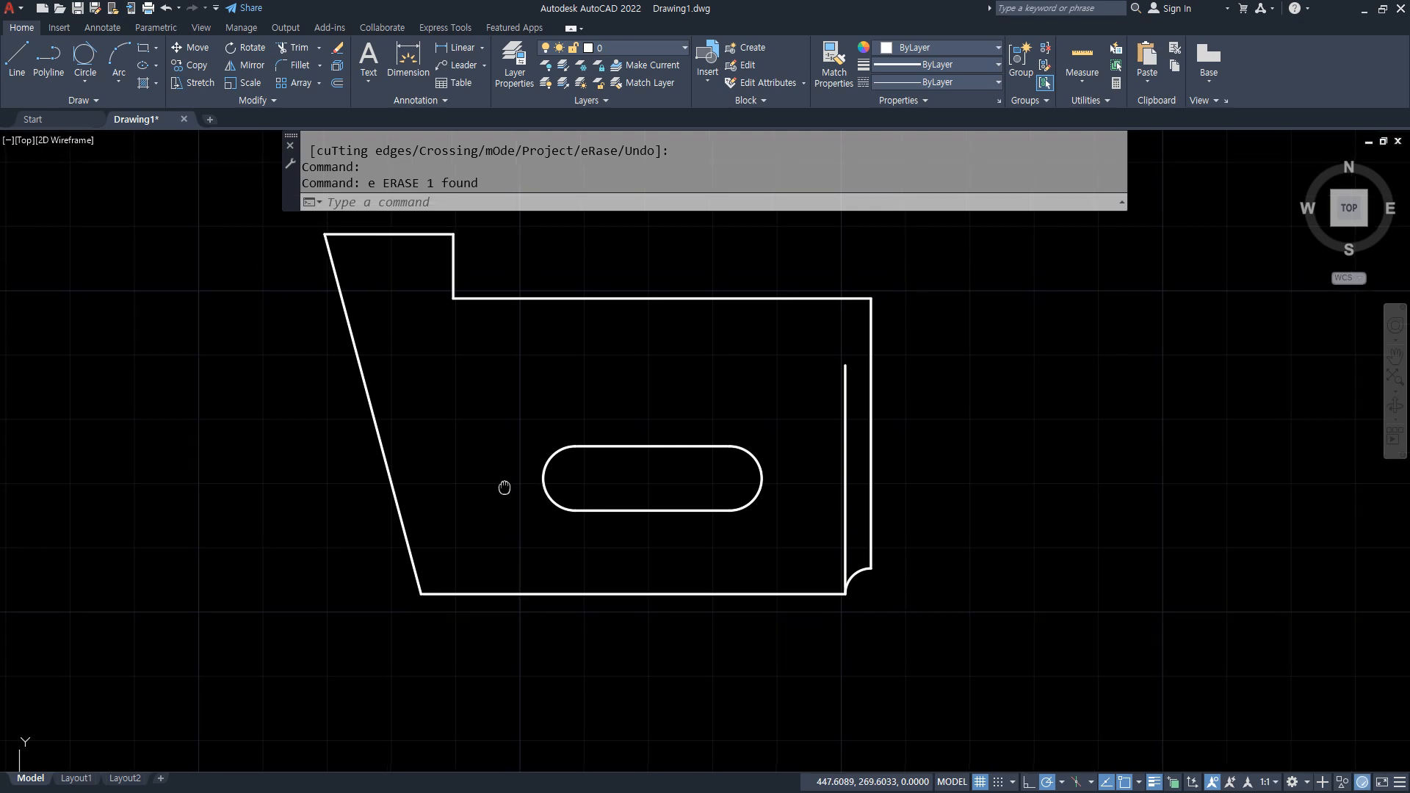
left_click(846, 503)
type("e")
key("Return")
- Draw a vertical guide line upward from the base's left end
middle_click_drag(497, 536, 522, 566)
type("l")
key("Return")
left_click(446, 622)
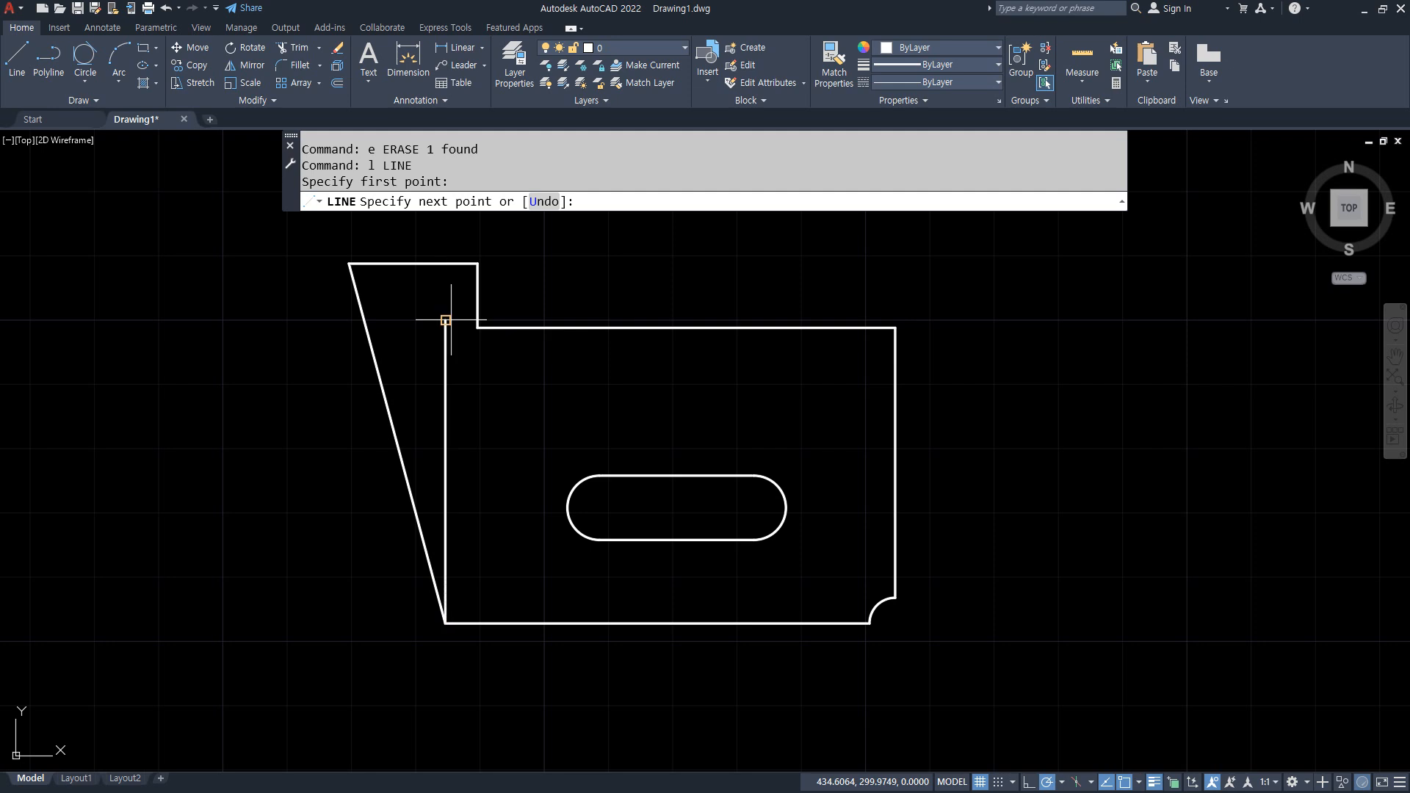
left_click(445, 320)
key("Return")
- Offset the vertical guide at the base's left end 5 to the right
type("o")
key("Return")
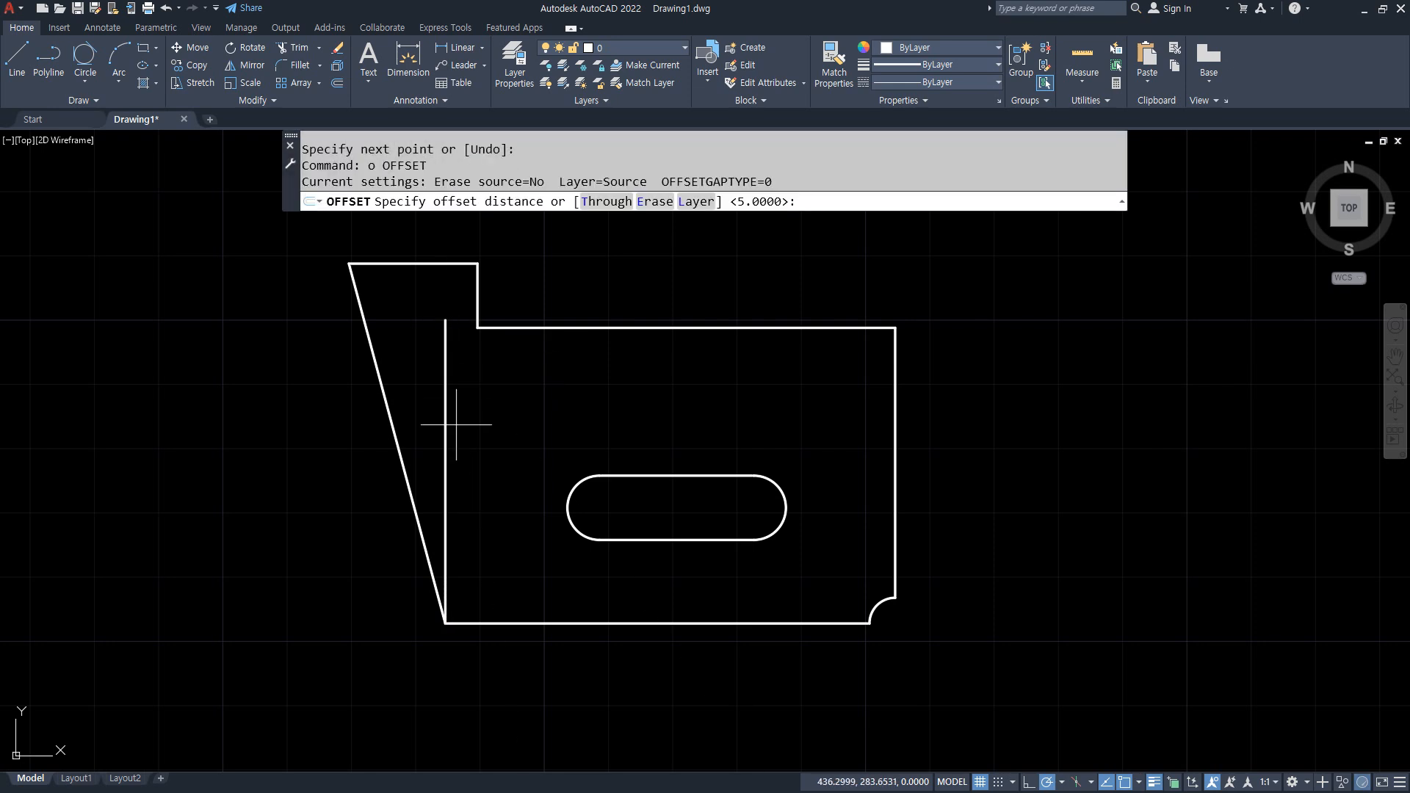
key("Return")
left_click(445, 439)
left_click(487, 434)
key("Return")
- Offset the base line up by 34.5 and erase the vertical guide at the base's left end
key("Return")
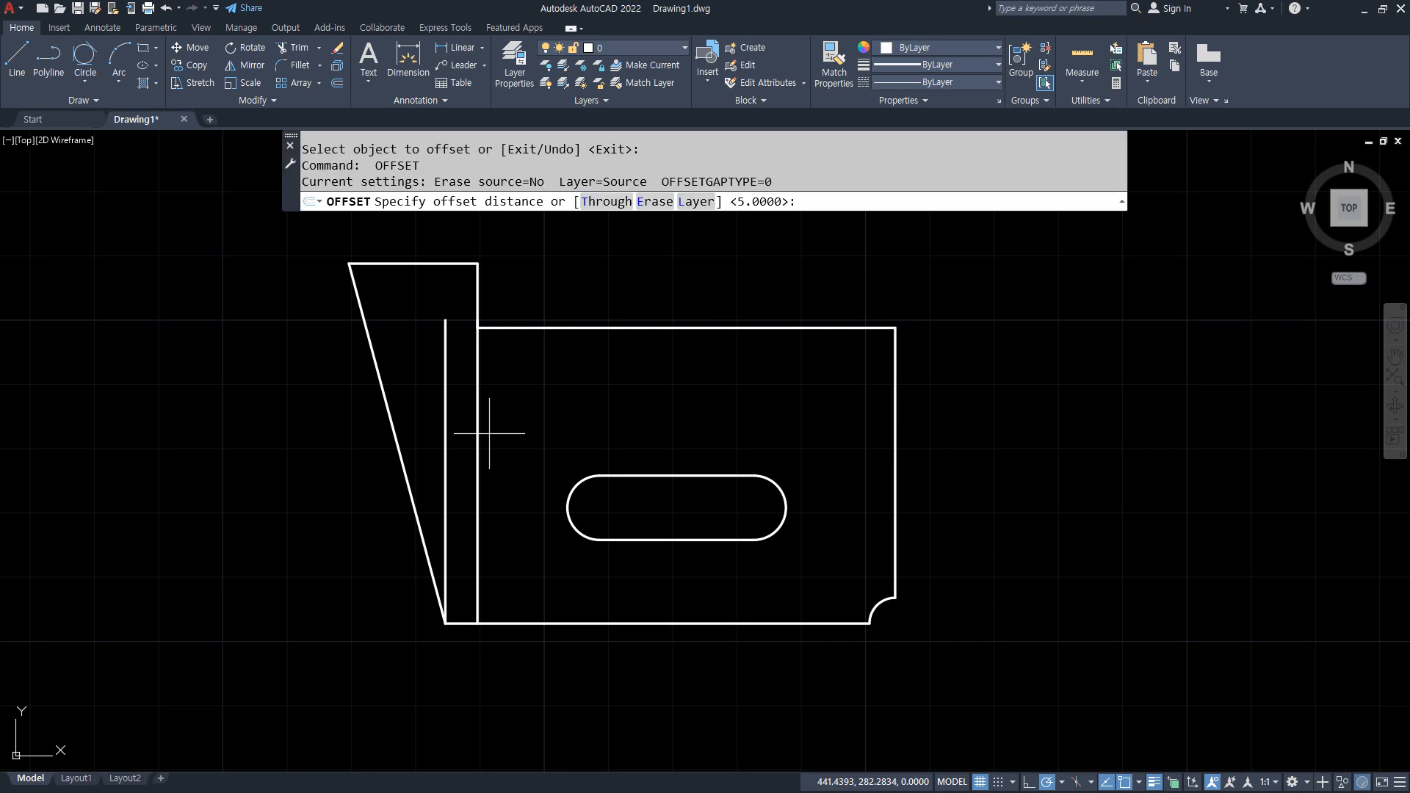
type("34.5")
key("Return")
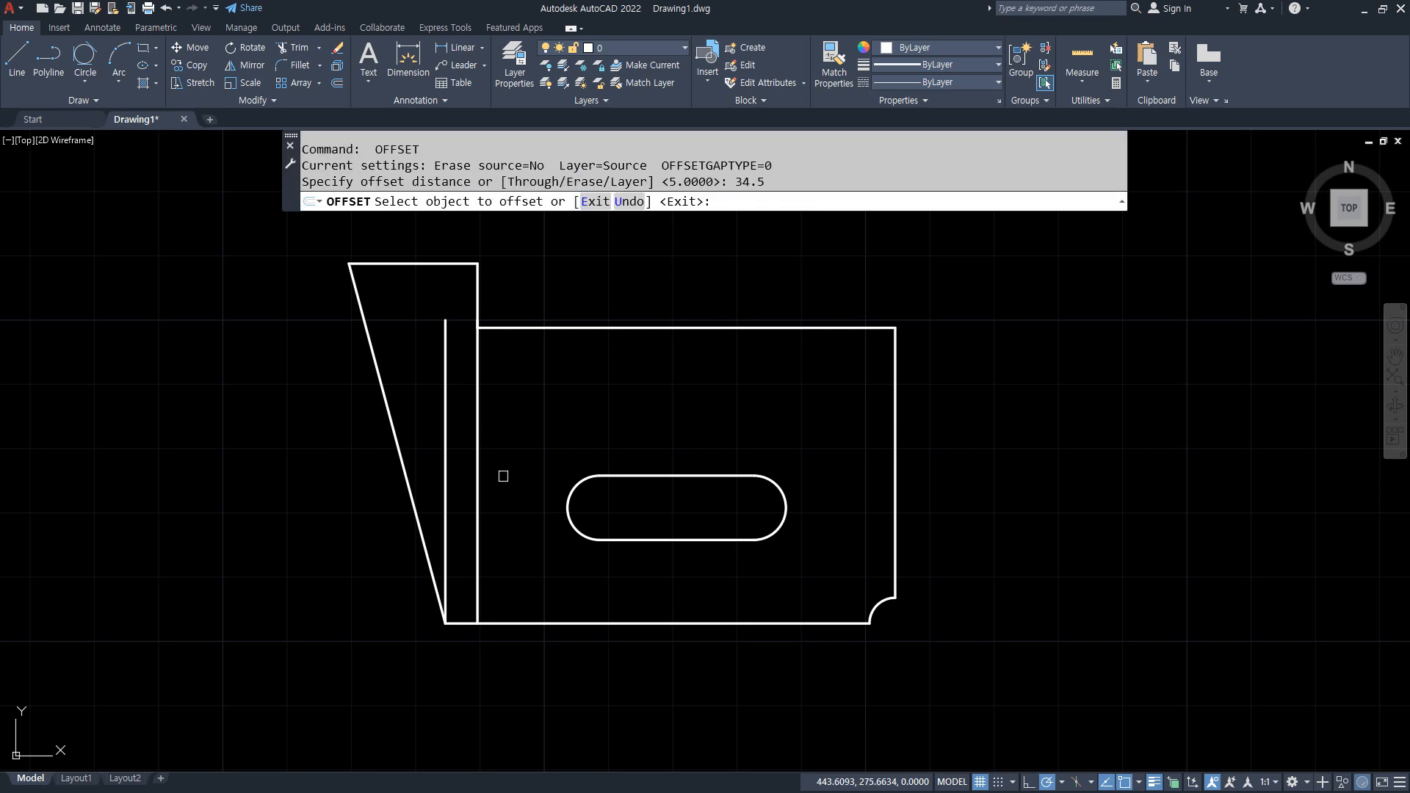
left_click(519, 623)
left_click(516, 438)
key("Return")
left_click(446, 363)
type("e")
key("Return")
- Draw a circle of radius 6 at the intersection of the 5 and 34.5 offset guides
type("C")
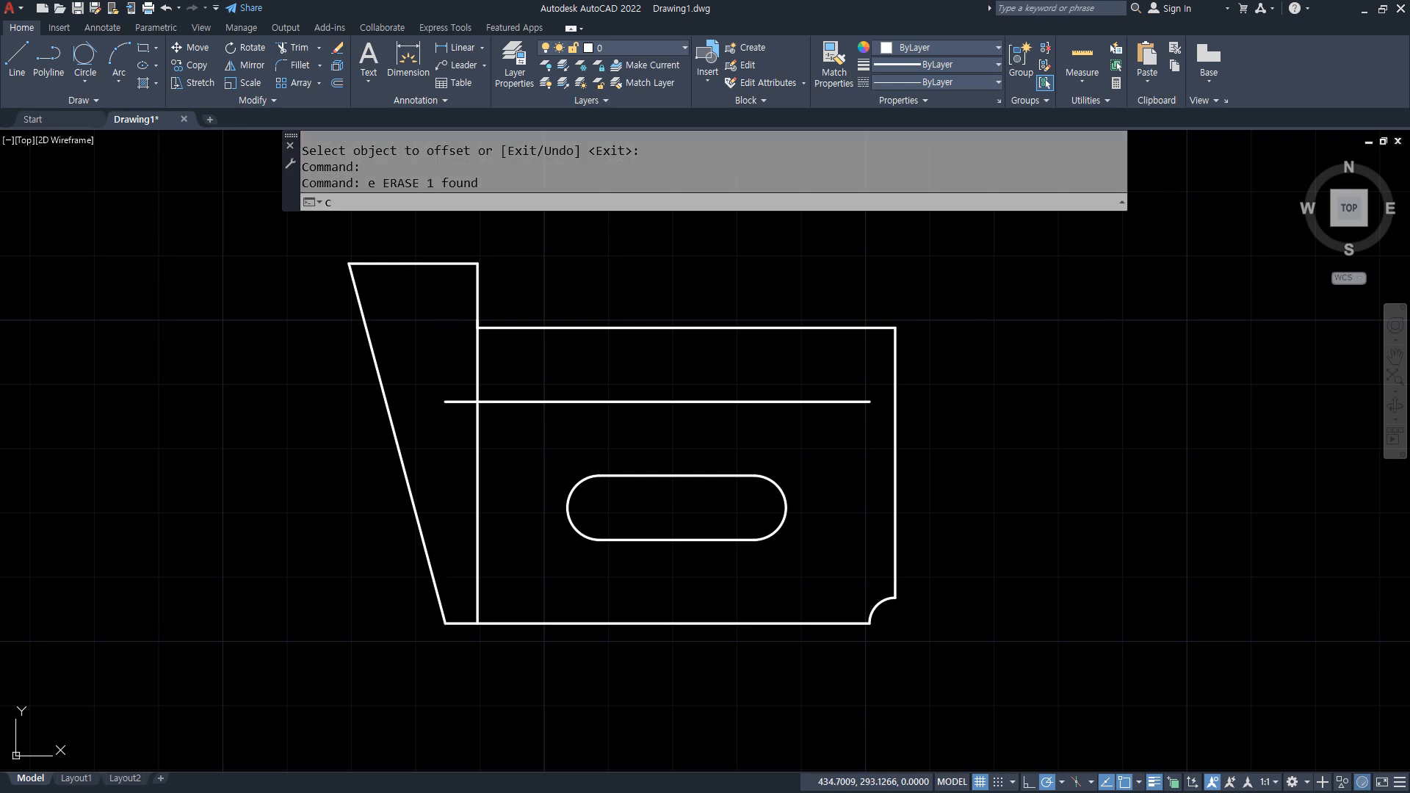
key("Return")
right_click(563, 292, "shift")
left_click(610, 423)
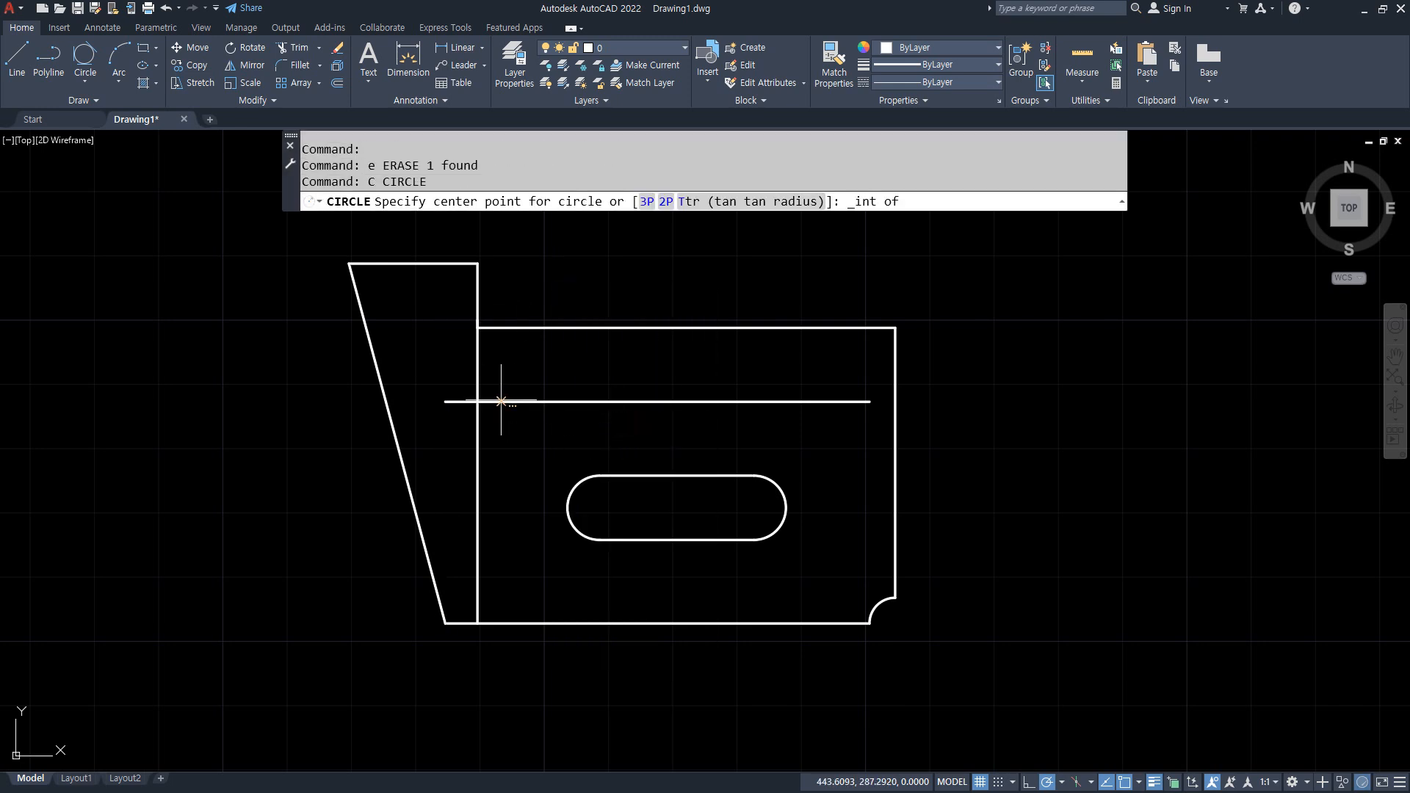
left_click(477, 402)
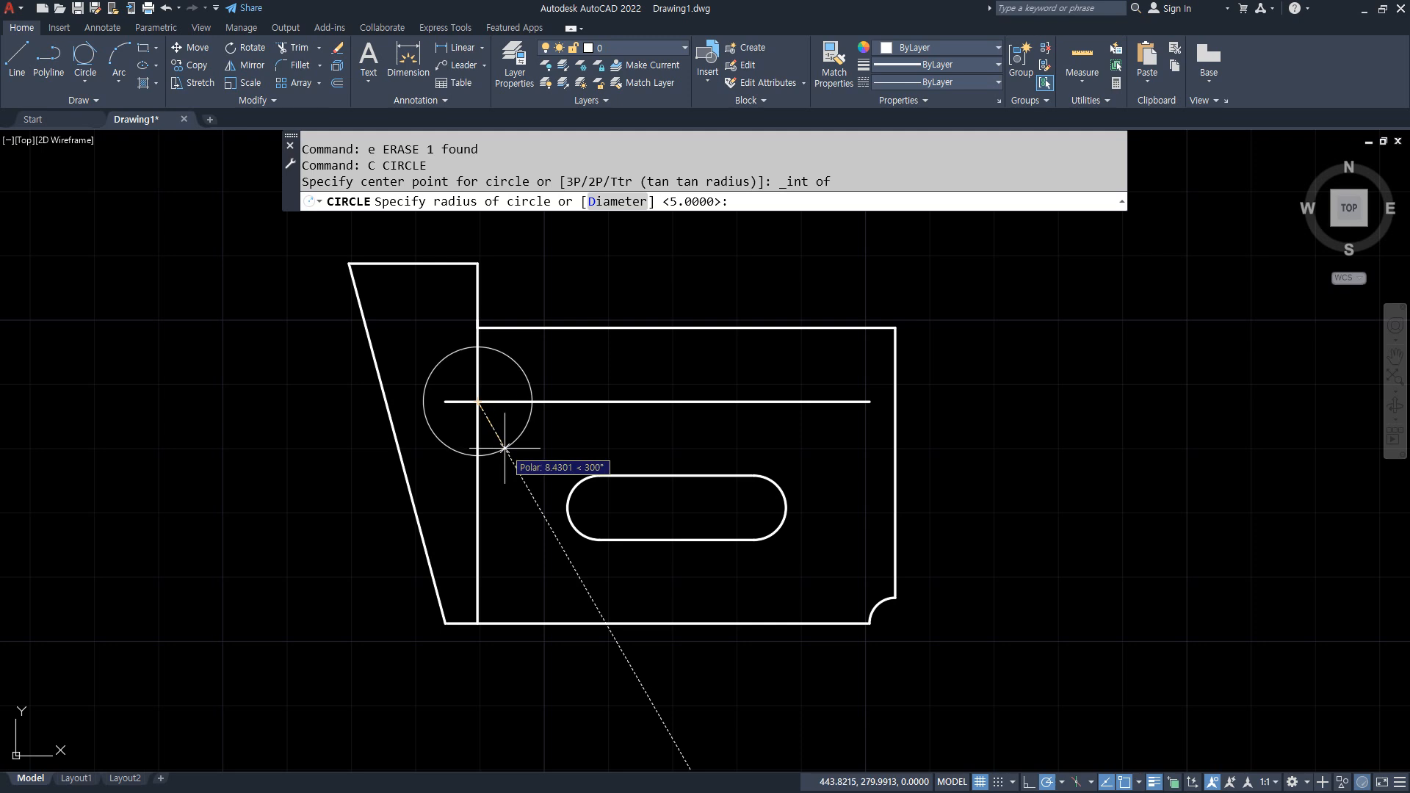
type("6")
key("Return")
- Erase the two guide lines crossing the radius 6 hole
left_click(495, 418)
left_click(460, 387)
type("e")
key("Return")
middle_click_drag(705, 541, 654, 553)
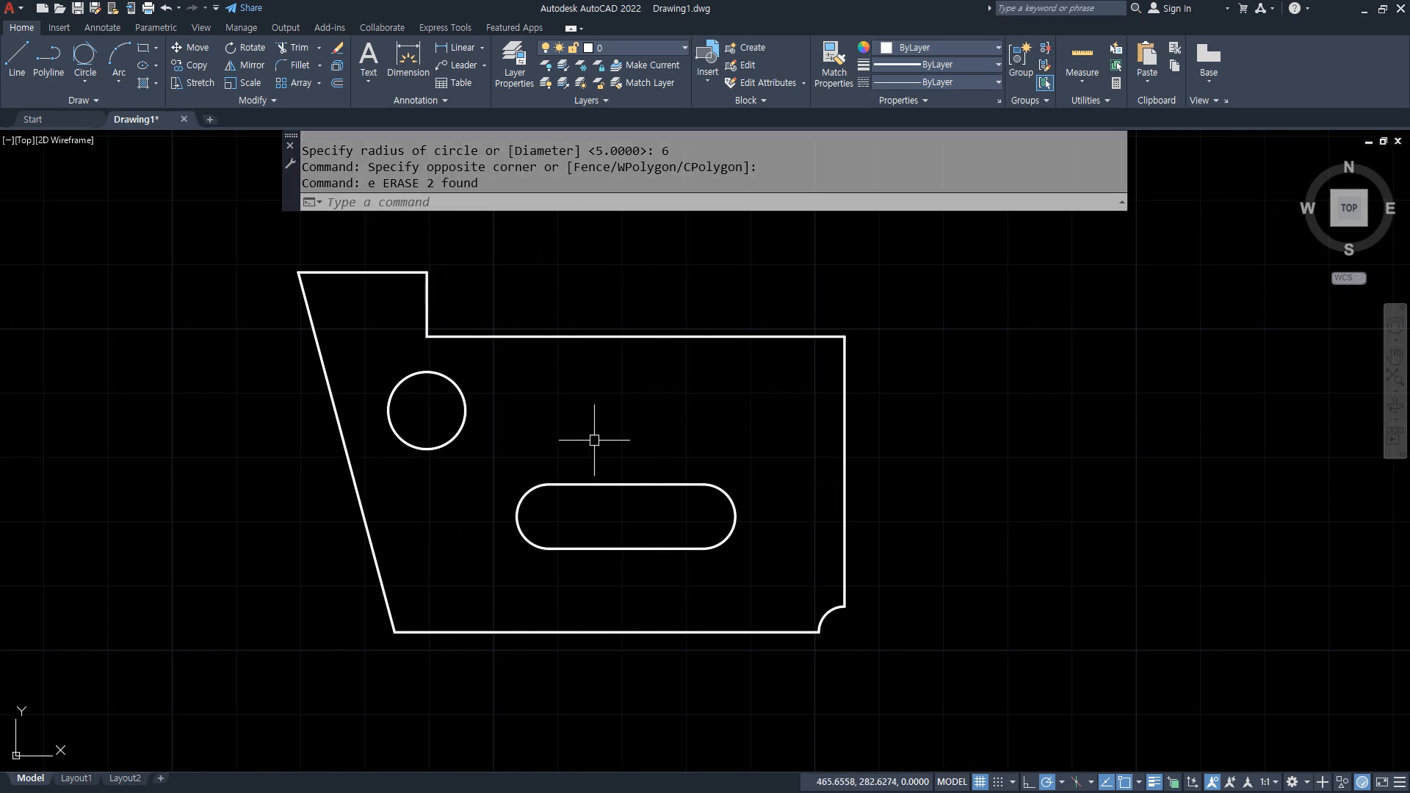
- Check the reference drawing, move it aside, and draw a long horizontal top line beside the finished figure for the next one
key("alt+Tab")
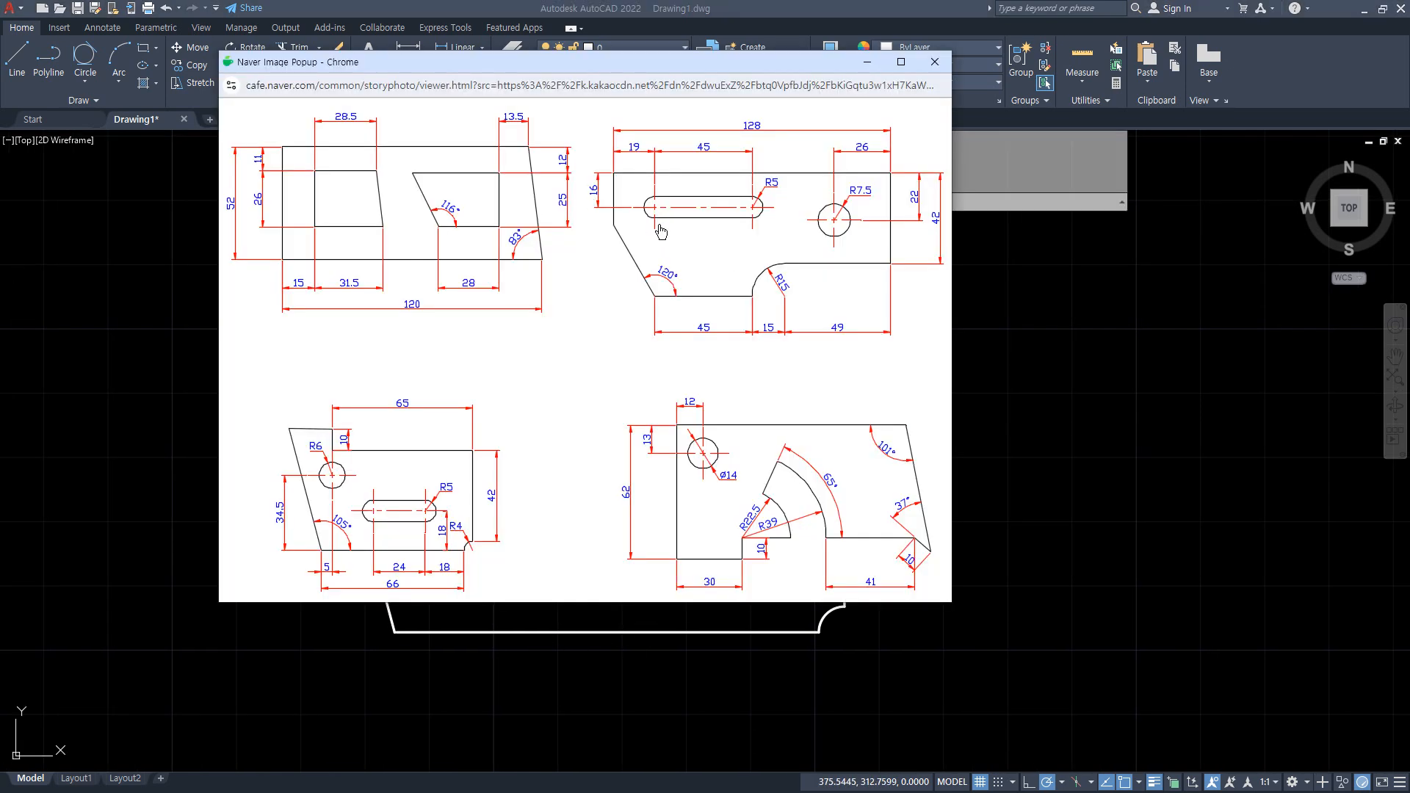
left_click_drag(650, 65, 0, 83)
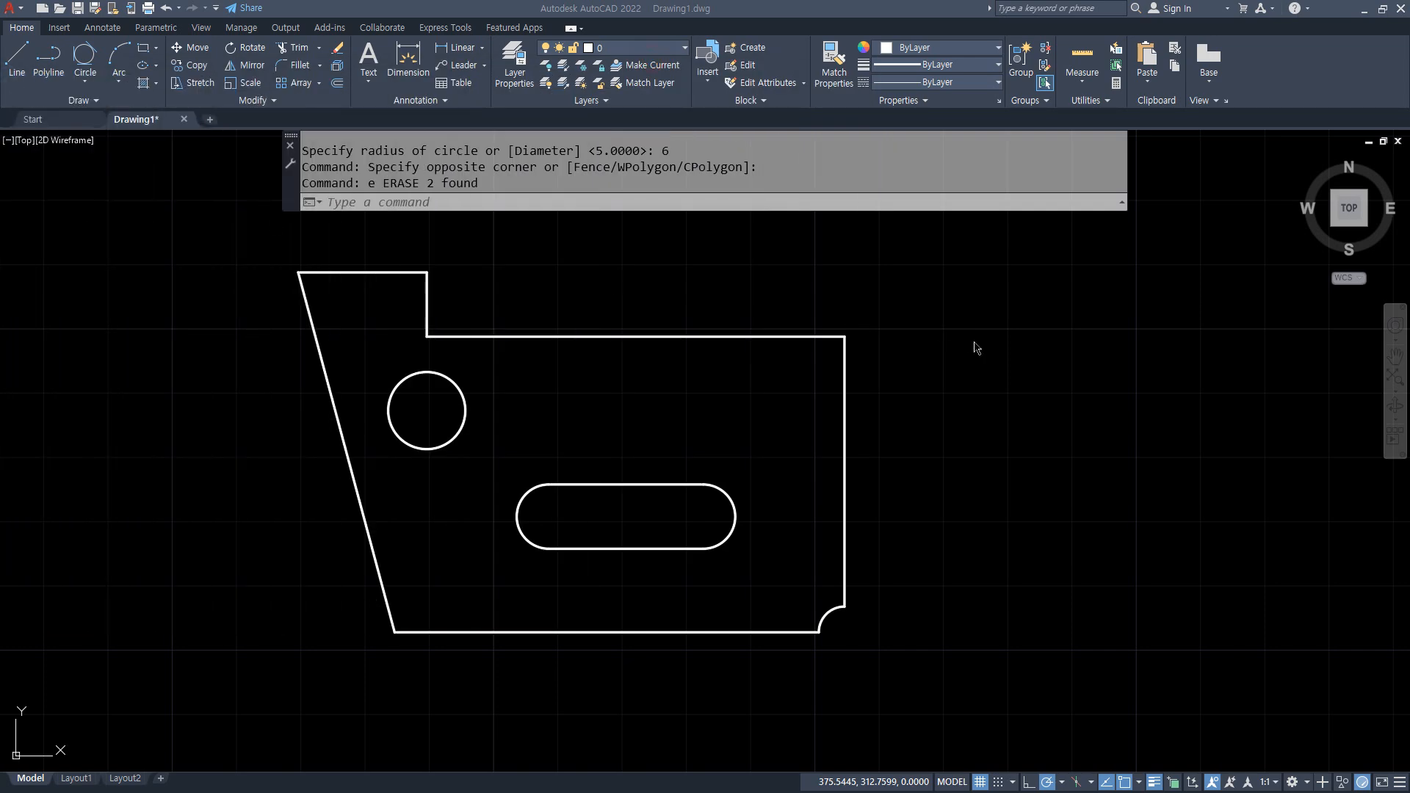
scroll(1136, 399, "down", 2)
middle_click_drag(1136, 399, 645, 394)
type("l")
key("Return")
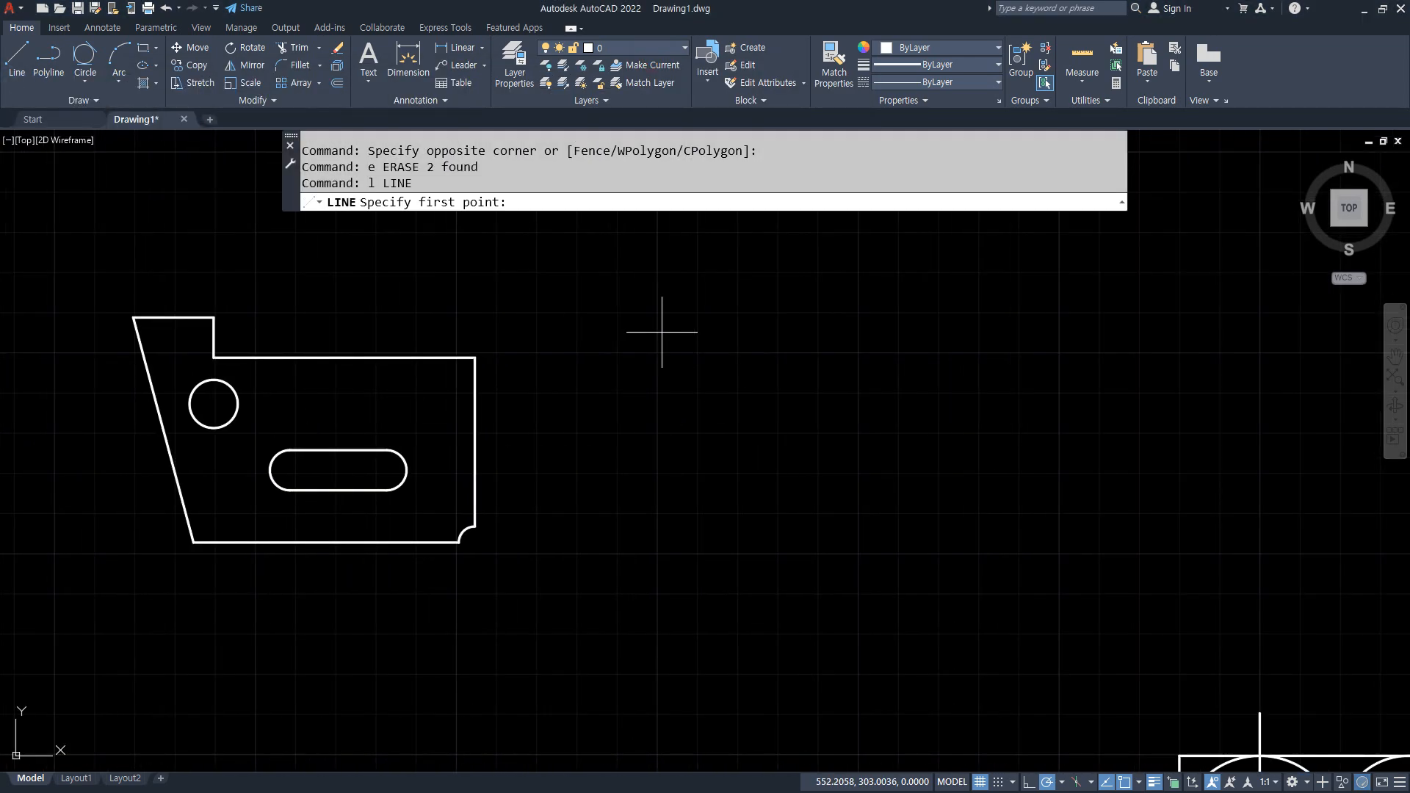
left_click(645, 312)
left_click(1273, 312)
key("Return")
- Draw a vertical line down from the left end of the new top line
key("Return")
left_click(645, 312)
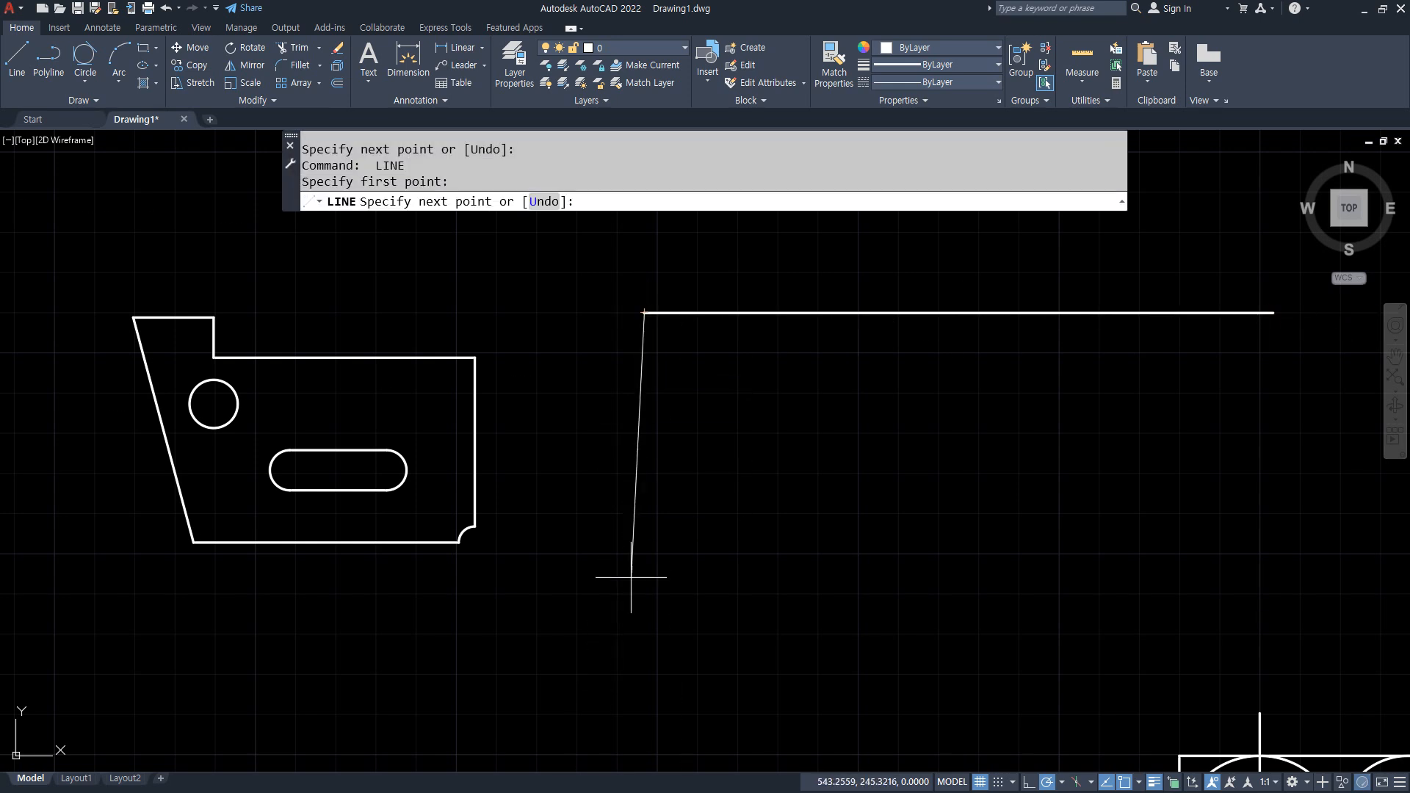
left_click(645, 669)
key("Return")
middle_click_drag(837, 358, 669, 338)
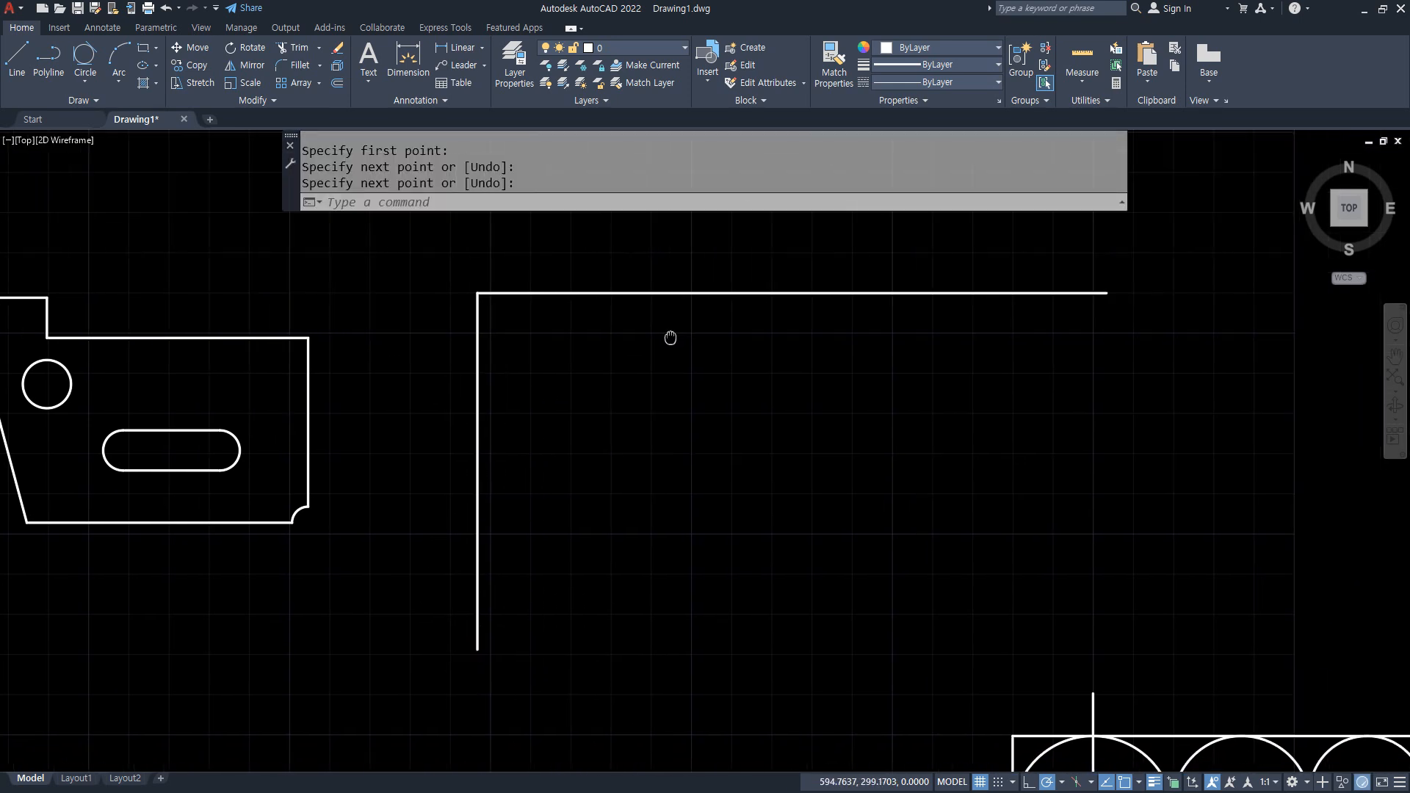
- Offset the top line down by 62 and trim the vertical line below the offset line
type("o")
key("Return")
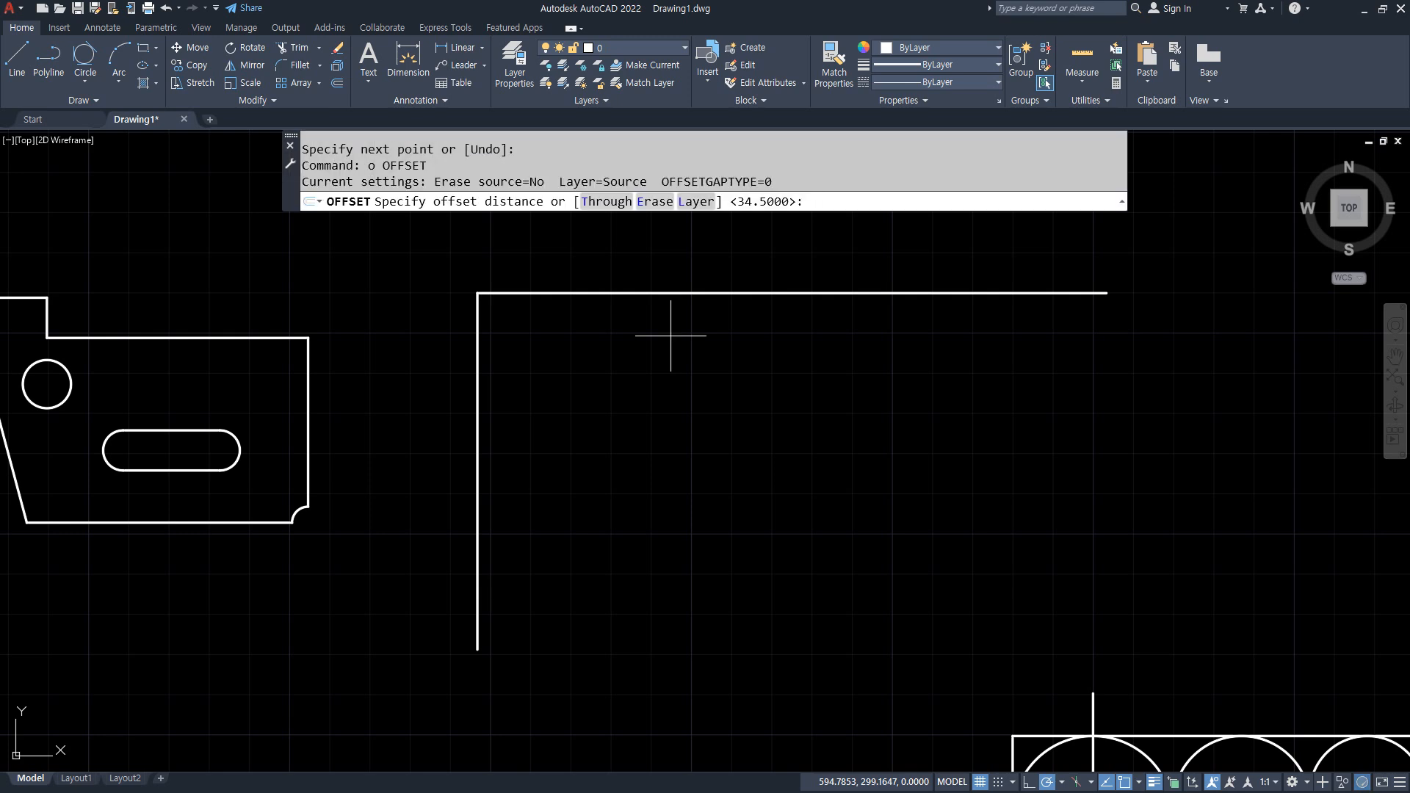
type("62")
key("Return")
left_click(617, 293)
left_click(580, 514)
type("tr")
key("Return")
left_click_drag(507, 596, 443, 591)
- Offset the outline's left vertical line 30 to the right
type("o")
key("Return")
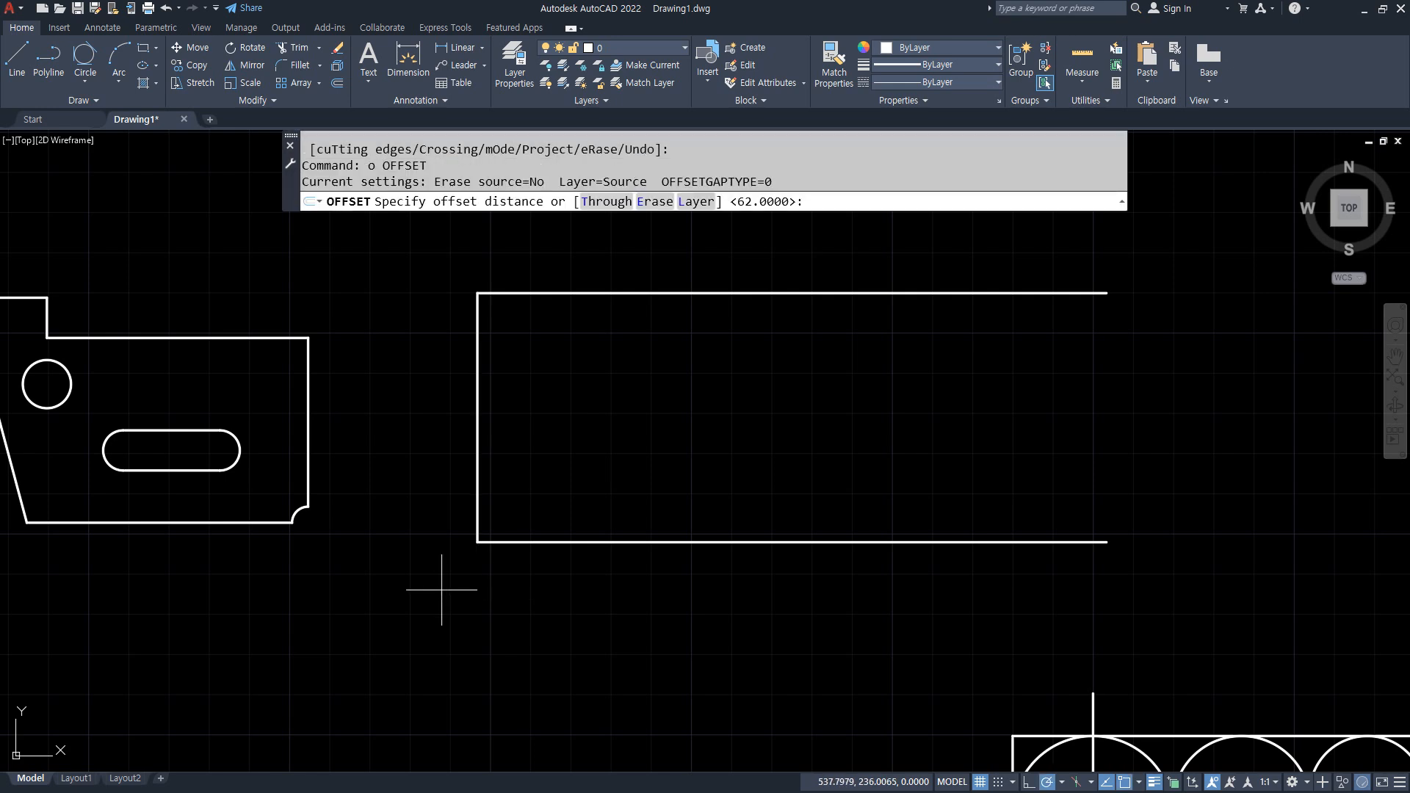
type("30")
key("Return")
left_click(477, 491)
left_click(580, 489)
key("Return")
- Offset the new vertical line 39 to the right, and offset that copy another 41 to the right
key("Return")
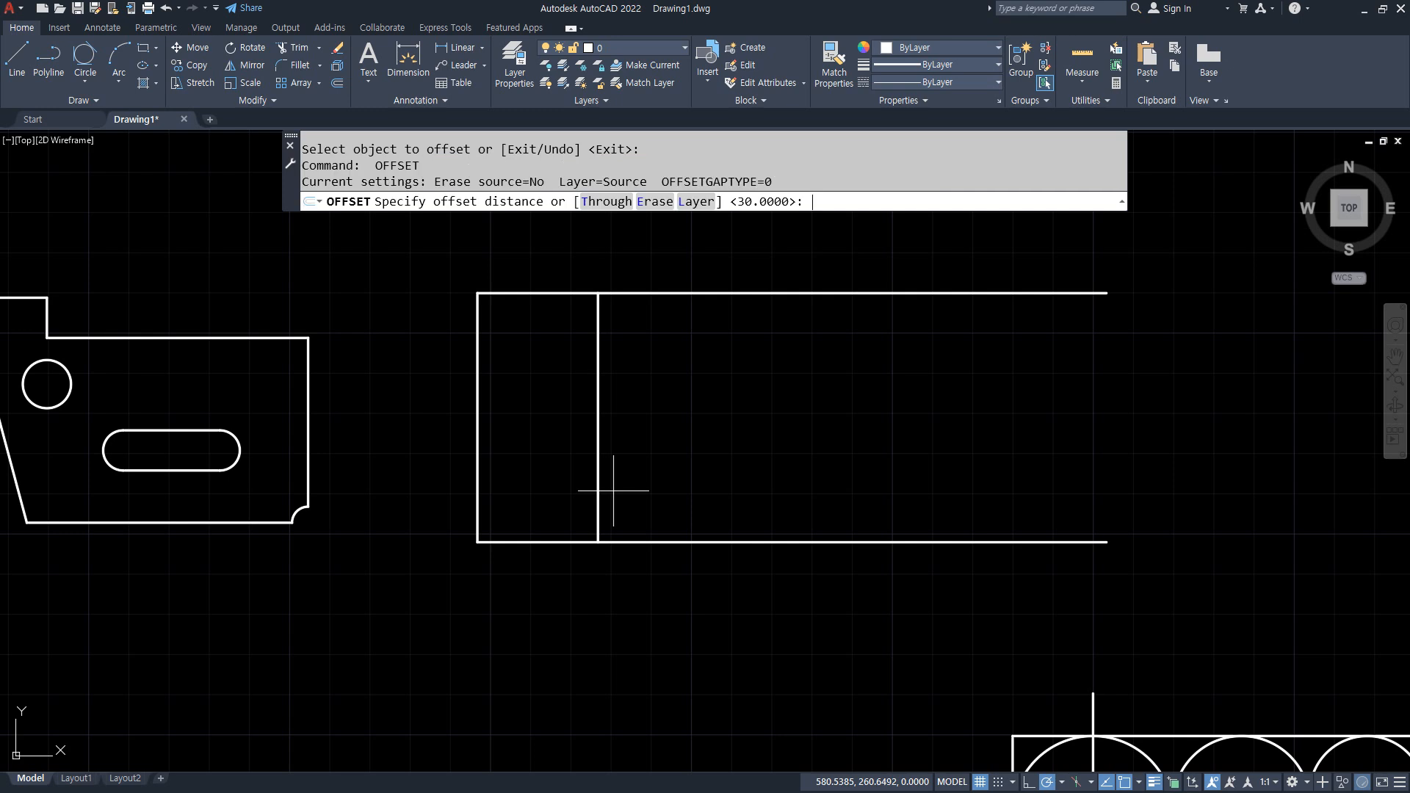
type("39")
key("Return")
left_click(599, 489)
left_click(694, 495)
key("Return")
key("Return")
type("41")
key("Return")
left_click(754, 487)
left_click(972, 487)
key("Return")
- Trim the top and bottom horizontal lines beyond the rightmost vertical line
type("tr")
key("Return")
left_click(988, 254)
left_click(1019, 594)
key("Return")
- Offset the bottom horizontal line up by 10
scroll(774, 571, "up", 2)
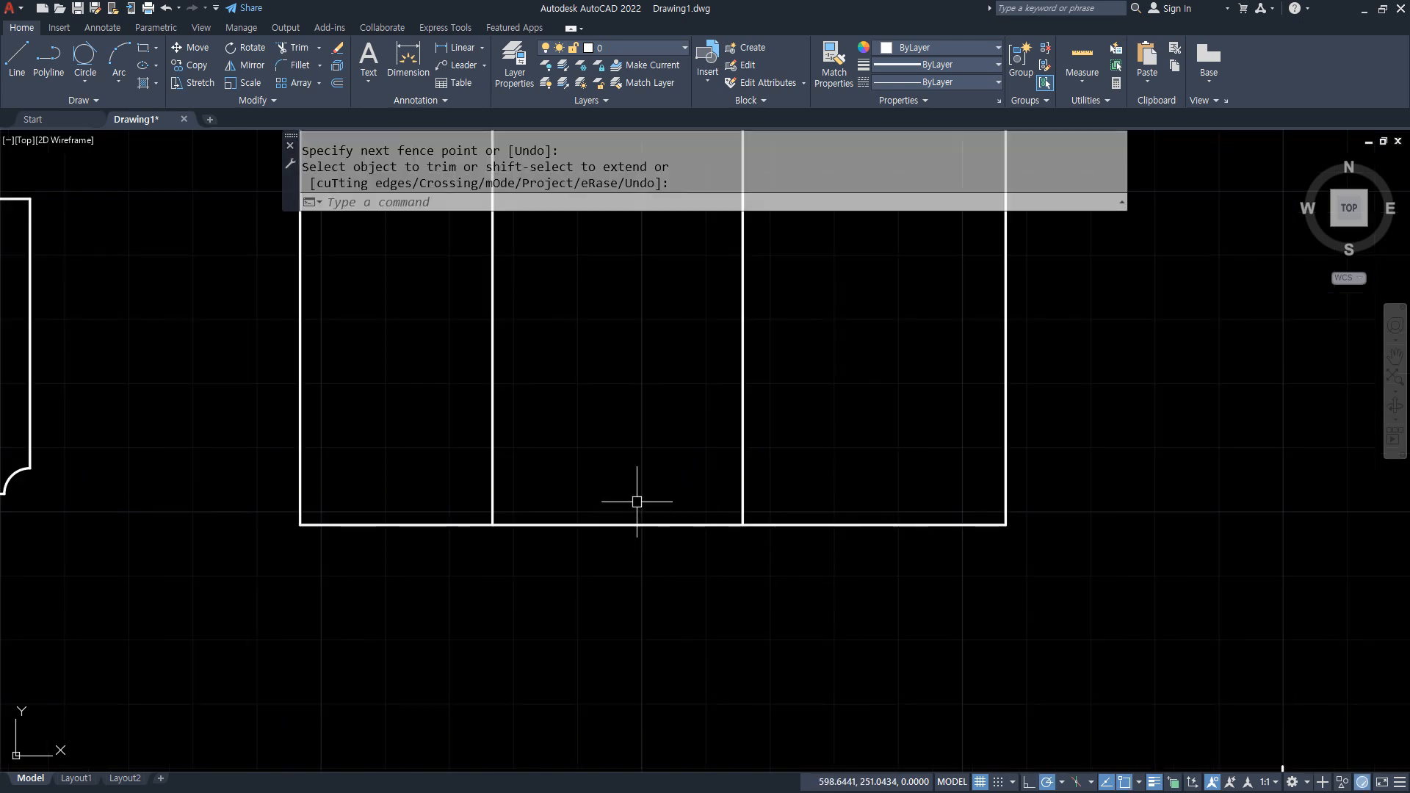
middle_click_drag(670, 454, 671, 560)
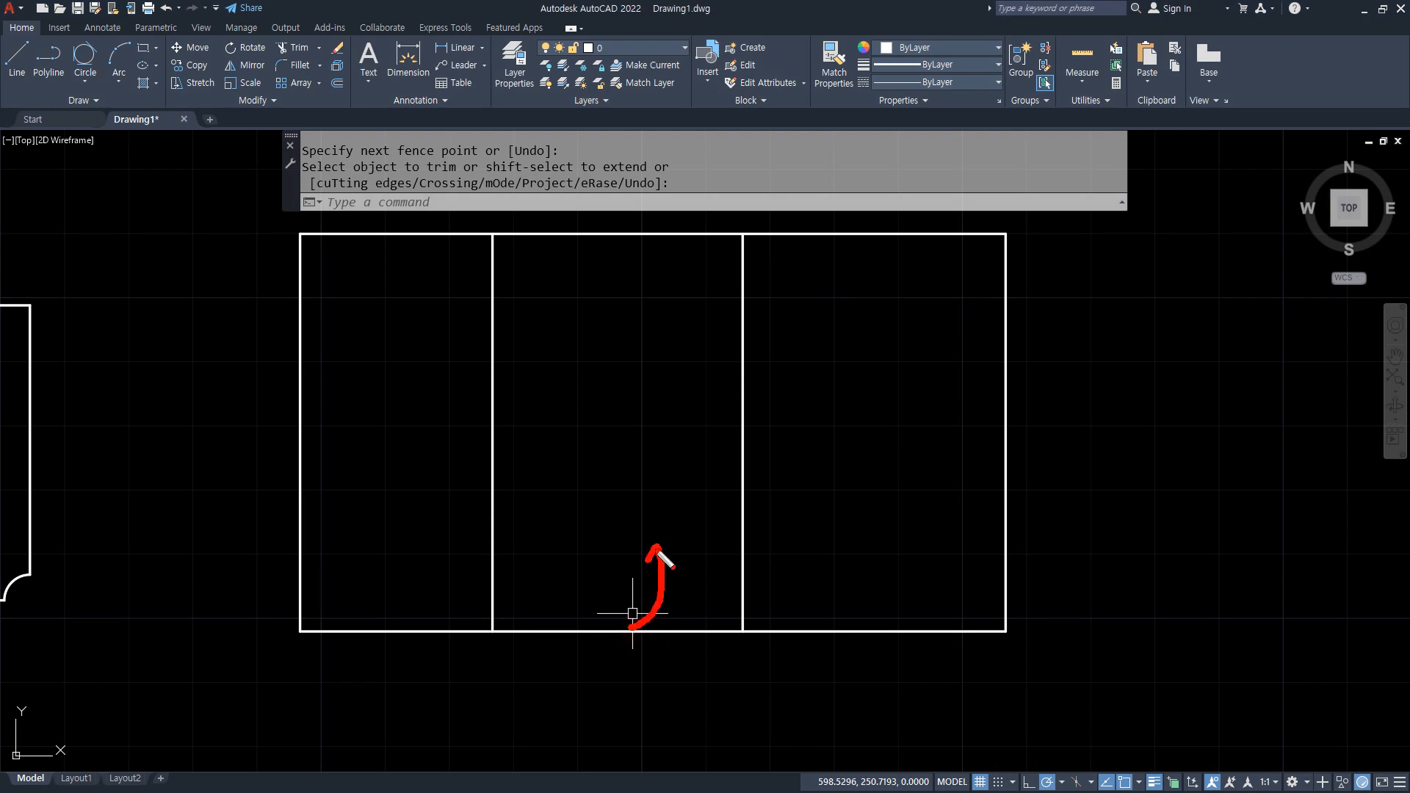
type("o")
key("Return")
type("10")
key("Return")
left_click(653, 630)
left_click(663, 549)
key("Return")
- Trim the lines into a stepped lower edge with its notch at lower right, and erase the remaining inner vertical line
type("tr")
key("Return")
left_click(450, 569)
left_click(491, 527)
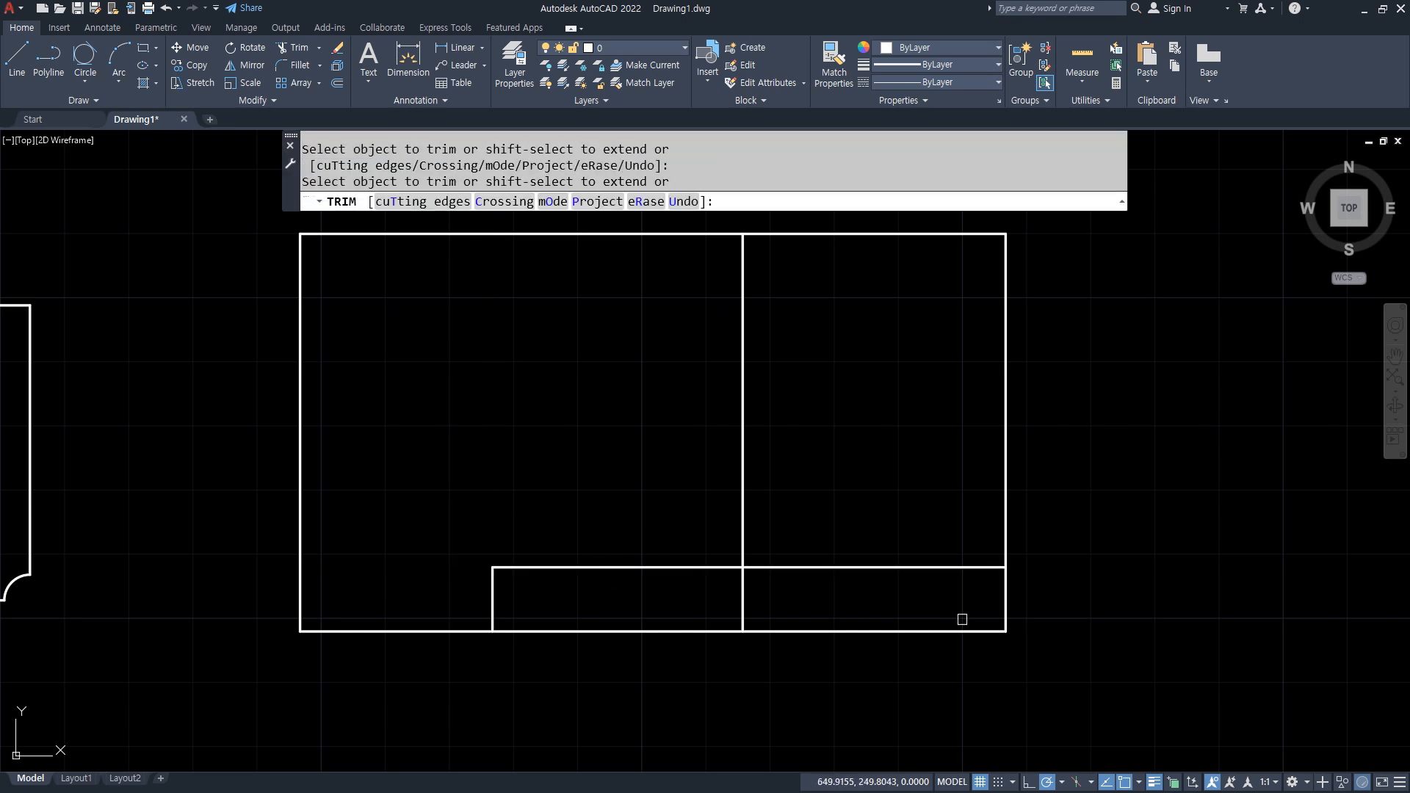
left_click_drag(1013, 611, 928, 651)
left_click_drag(788, 599, 639, 661)
key("Return")
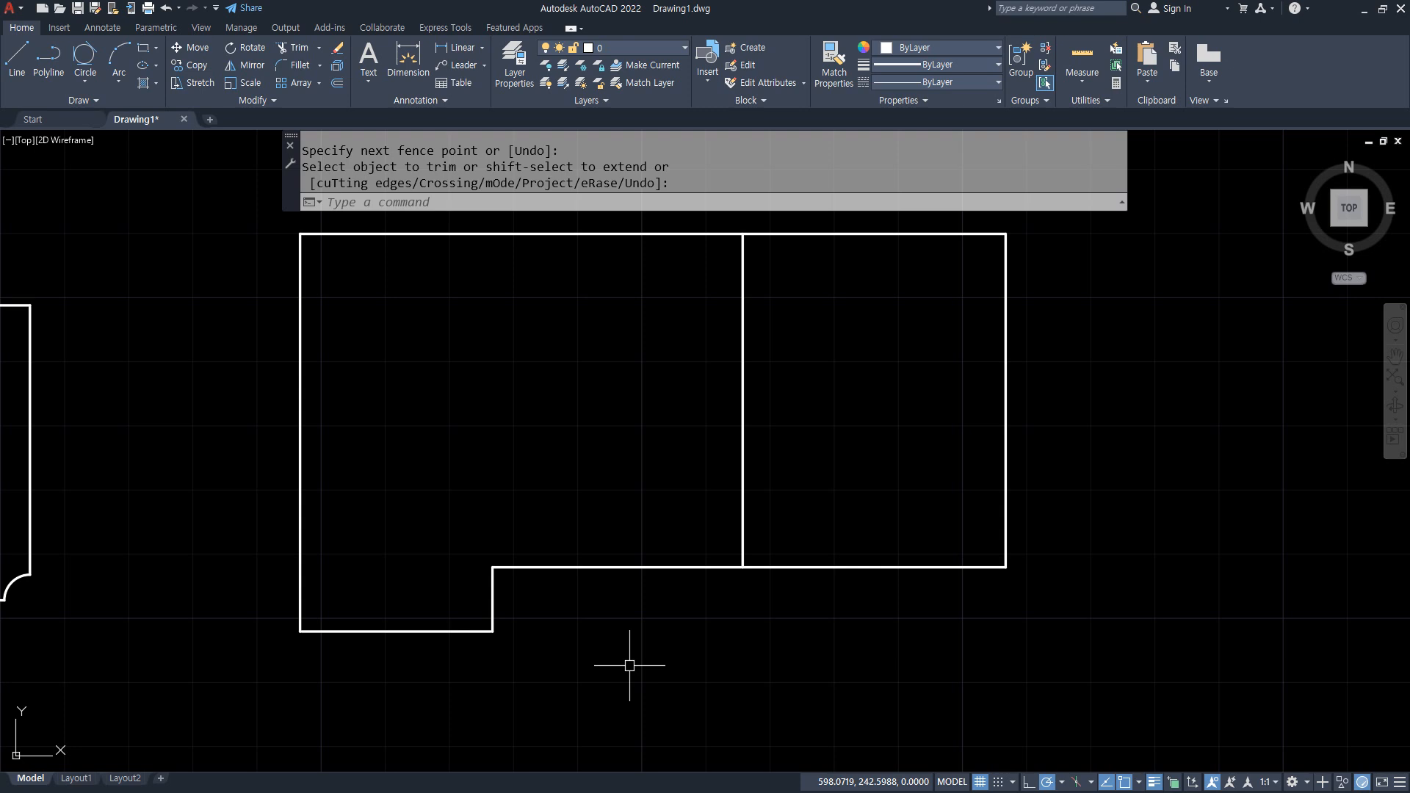
left_click(740, 427)
key("Delete")
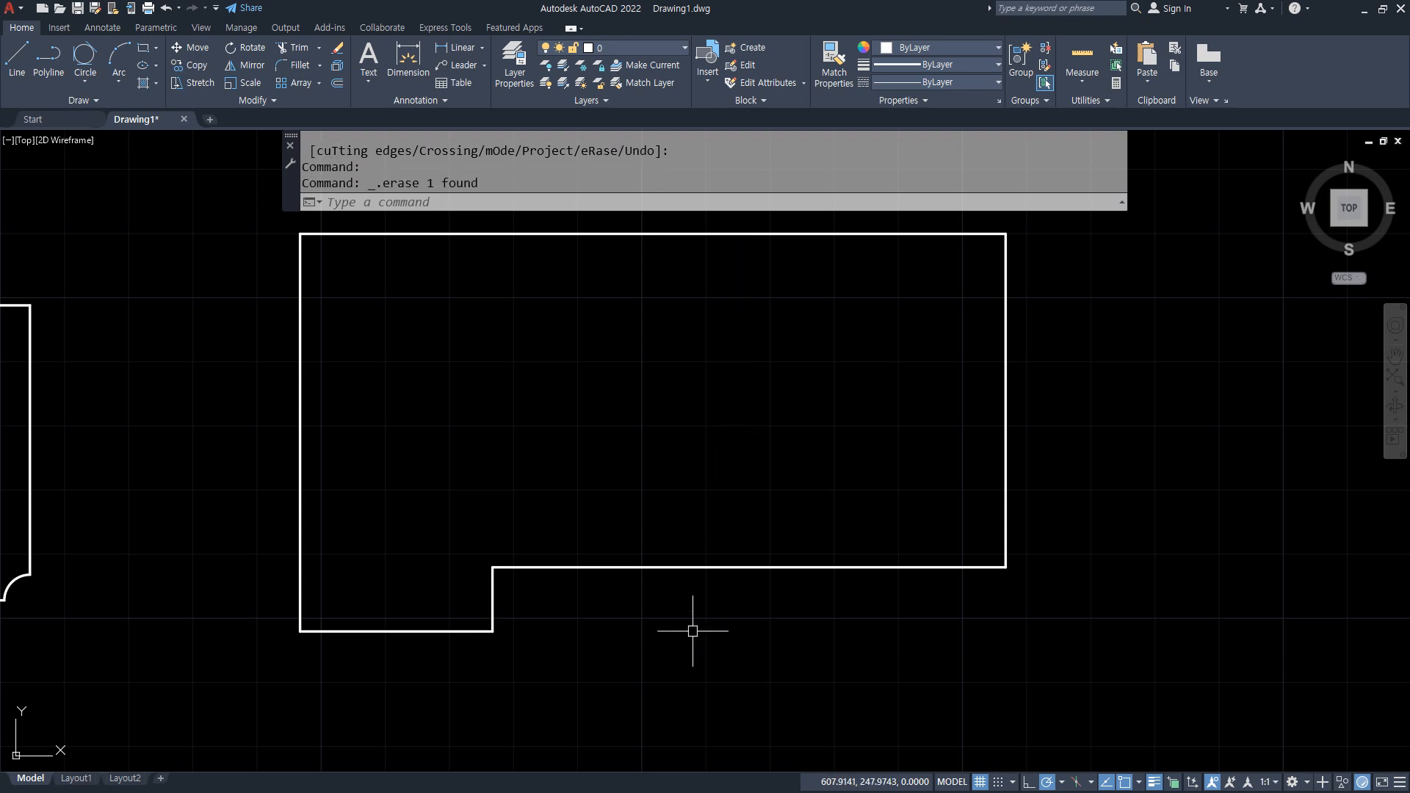
- Draw two concentric circles of radius 39 and 22.5 centered on the inner corner of the step
type("c")
key("Return")
left_click(492, 566)
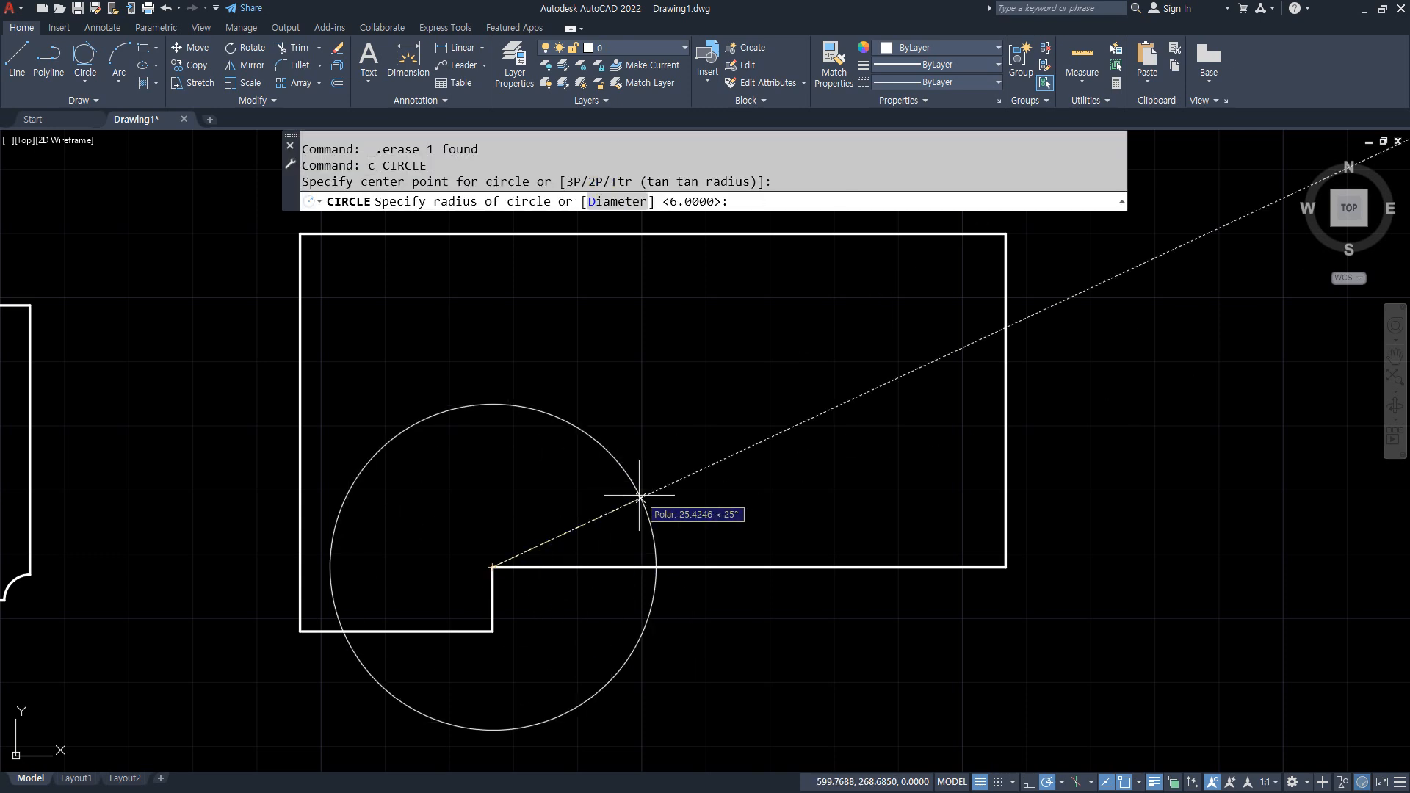
type("39")
key("Return")
key("Return")
left_click(500, 564)
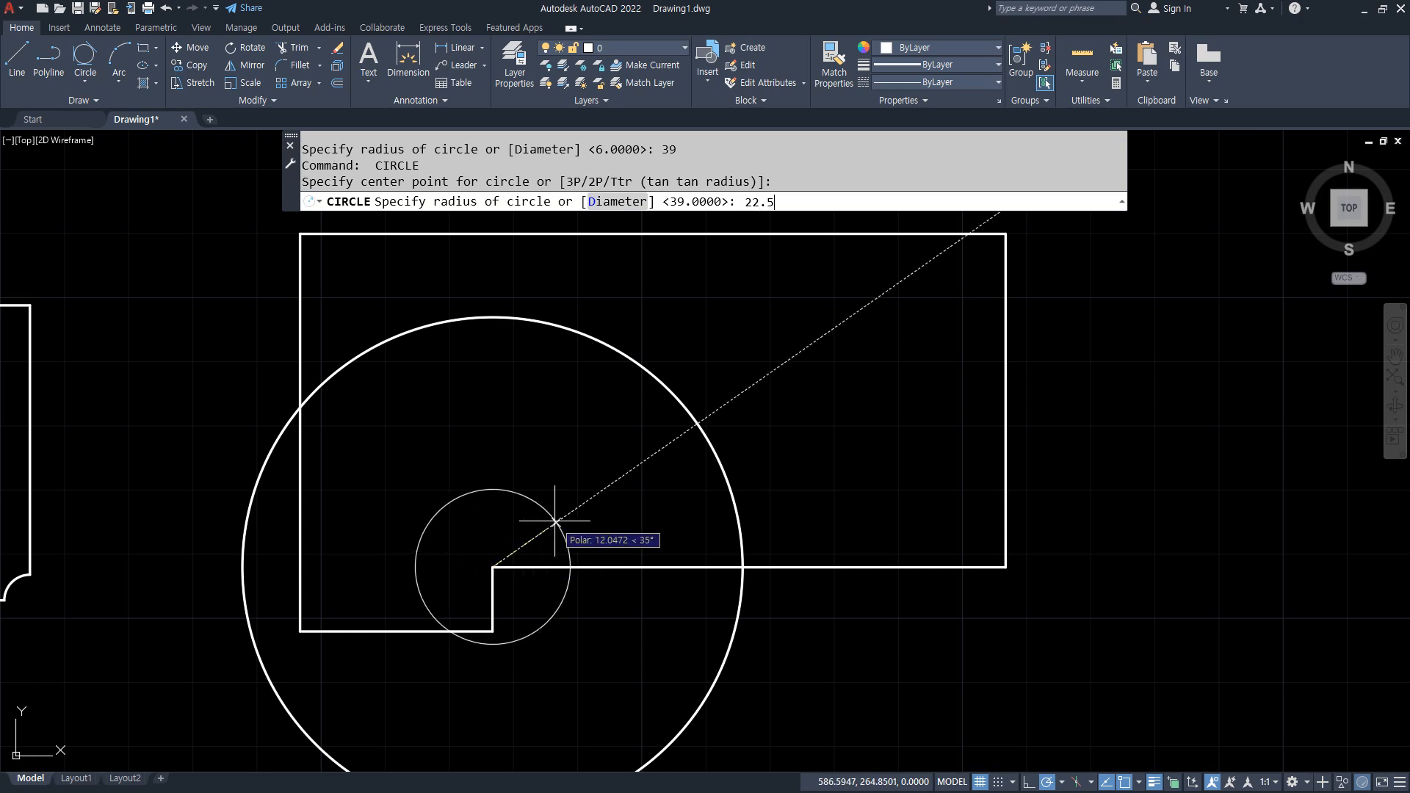
key("Return")
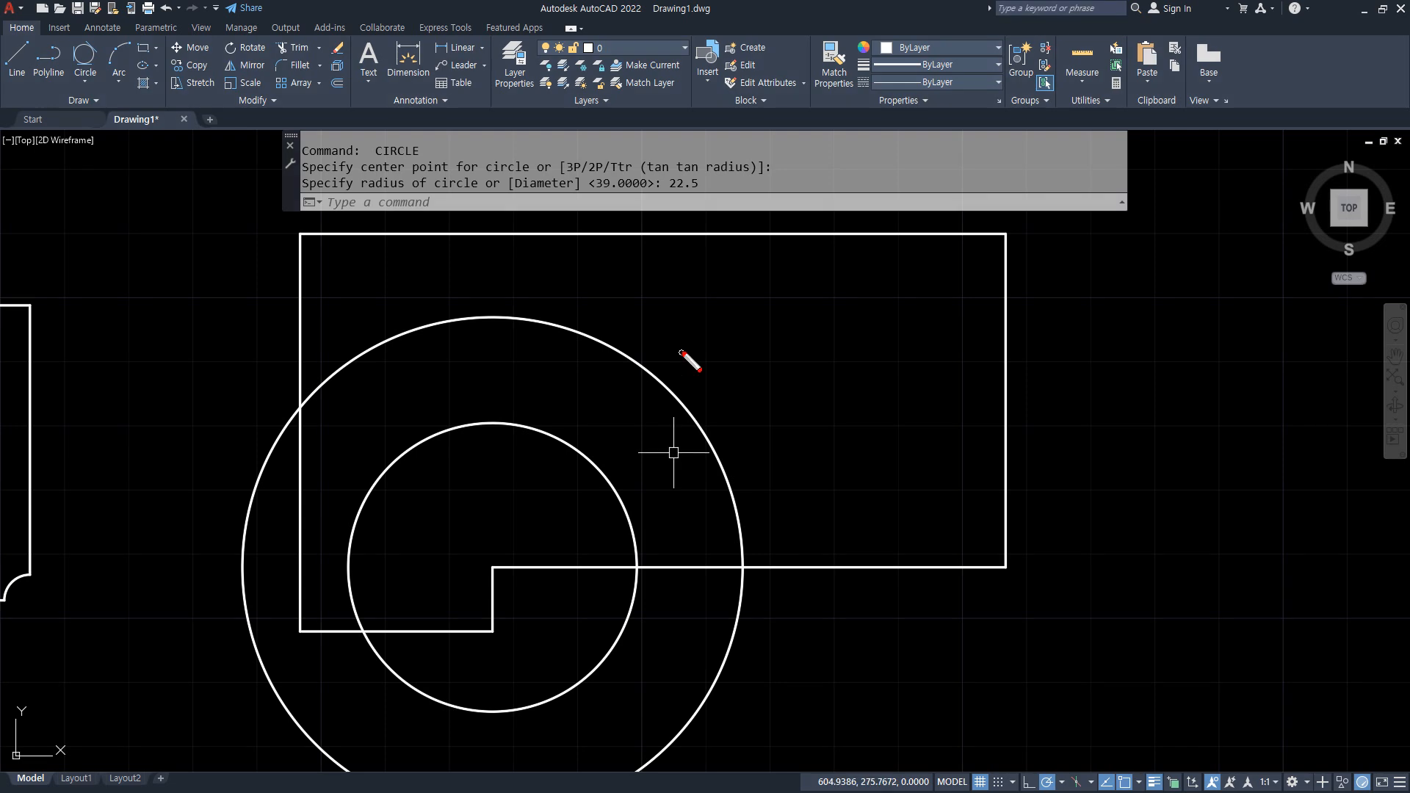
- Set polar tracking to 5° increments and draw a 65° line from the circles' center to the outer circle
left_click_drag(684, 347, 769, 534)
left_click_drag(815, 346, 795, 415)
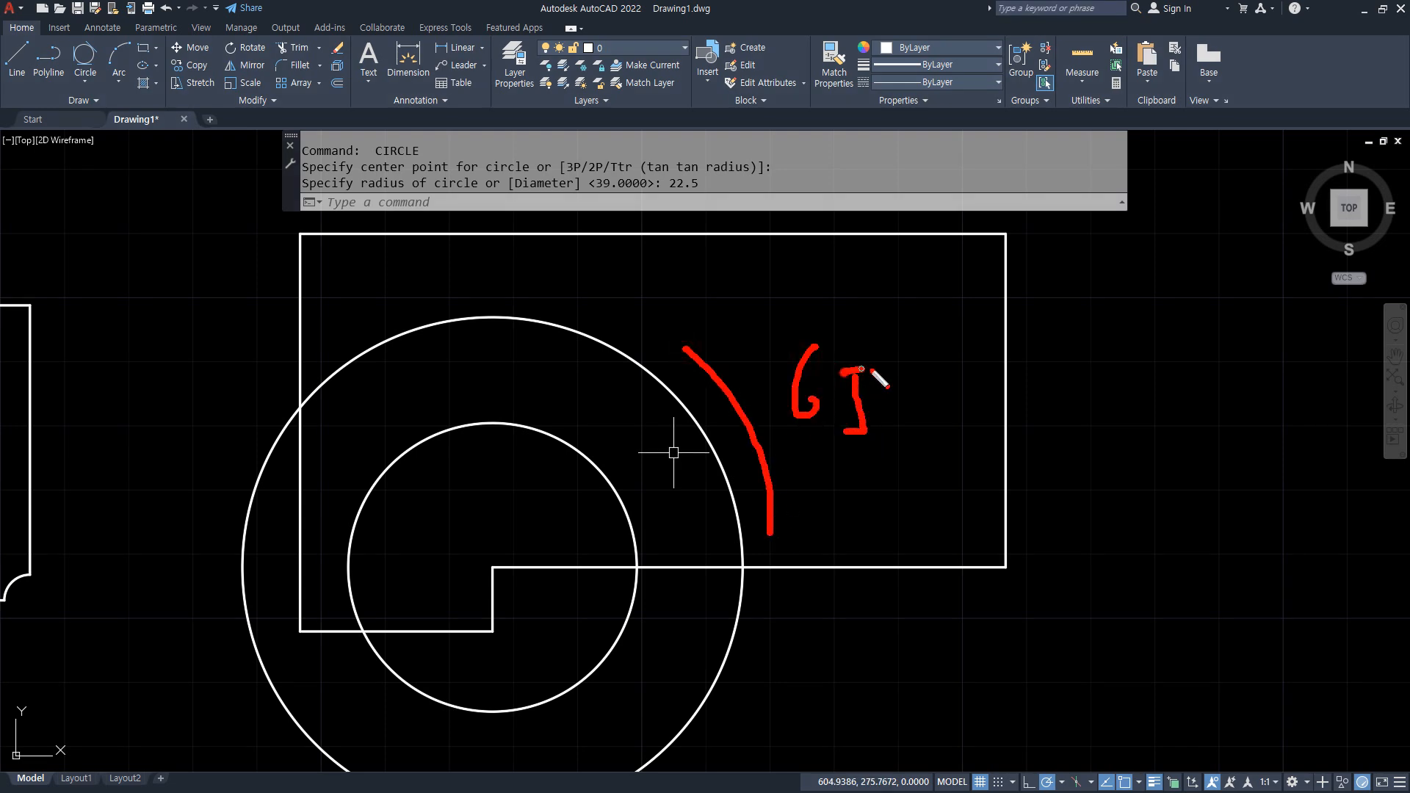
left_click(1062, 782)
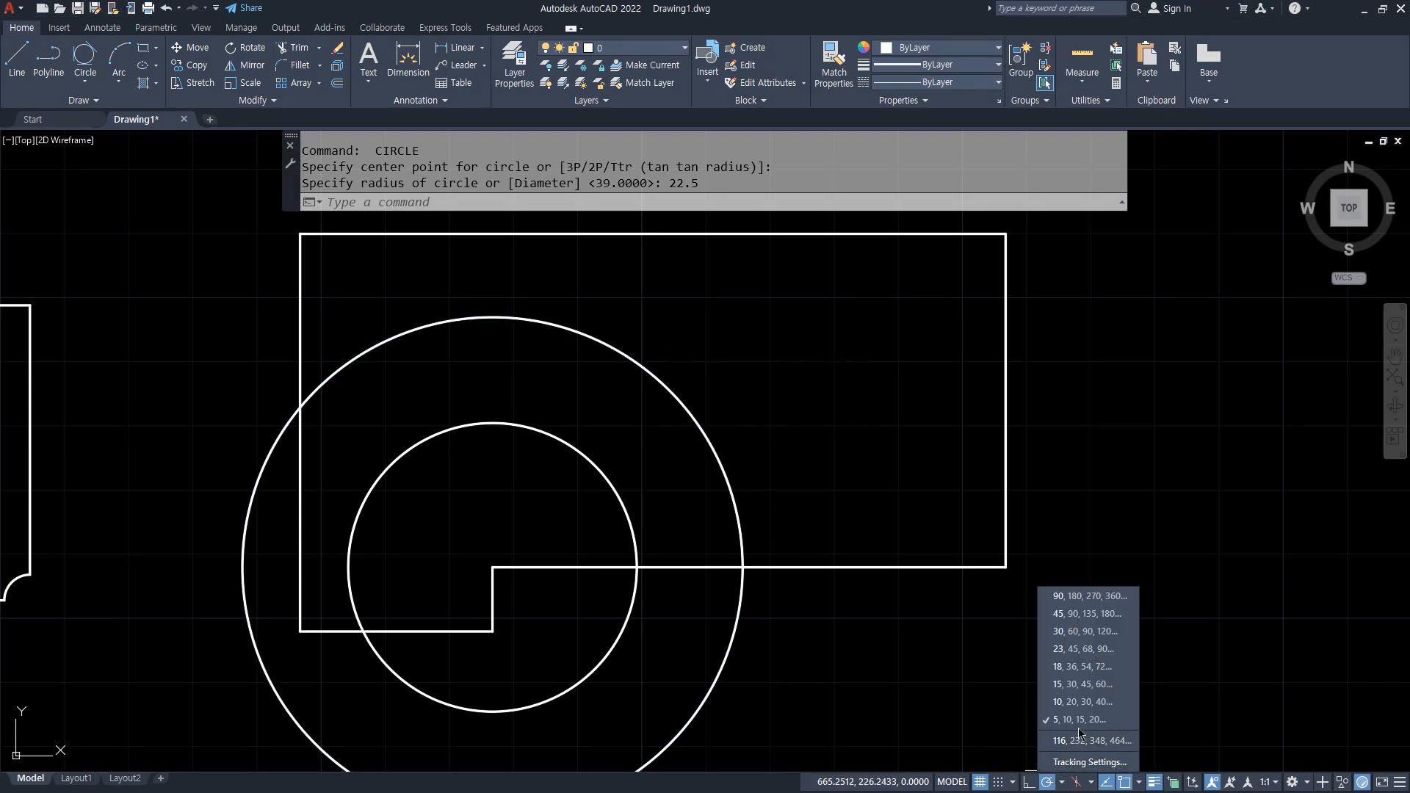
left_click(1094, 720)
type("1")
key("Return")
left_click(492, 567)
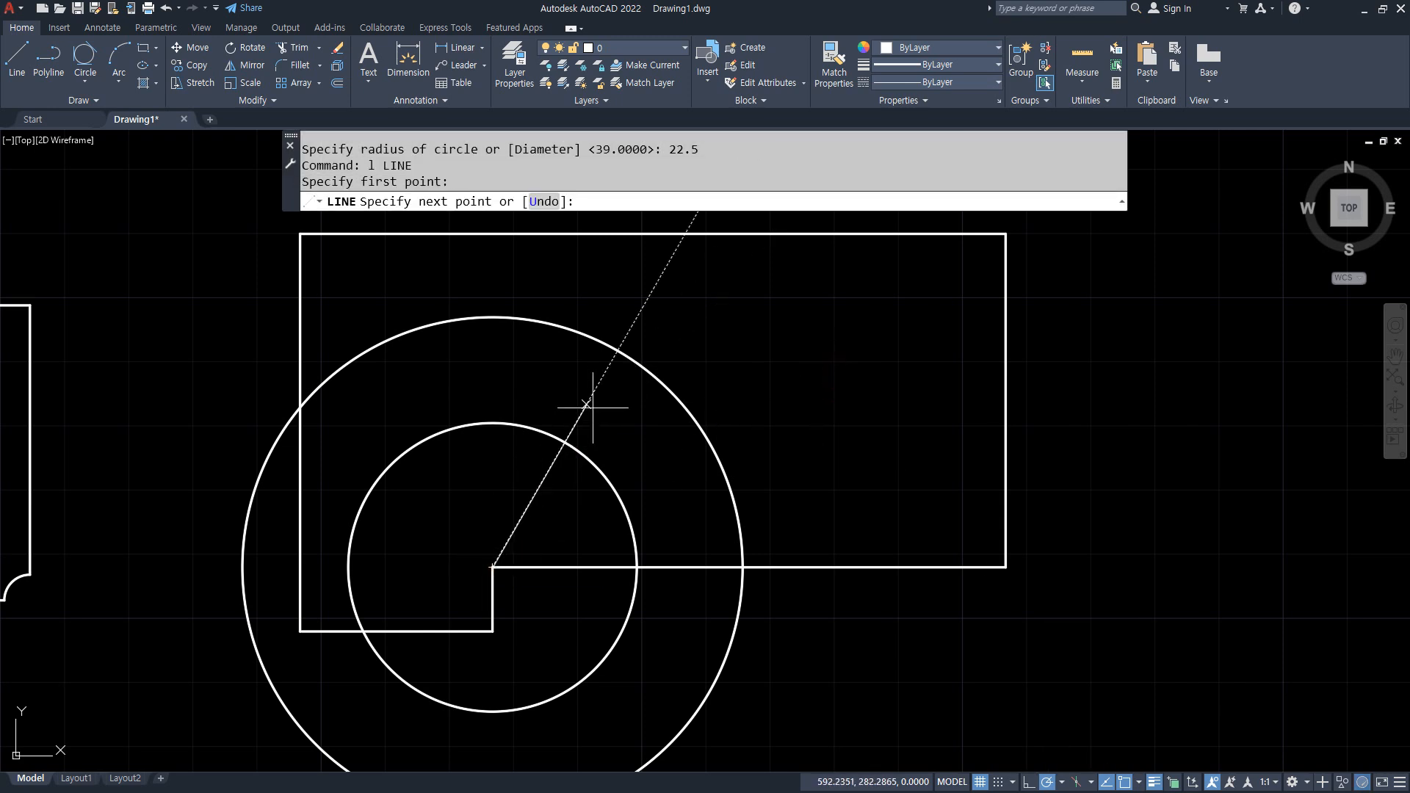
left_click(597, 340)
key("Return")
- Trim the circles, the angled line and the lower edge to leave only a curved cutout open at the lower edge
type("tr")
key("Return")
left_click(450, 477)
left_click(399, 337)
key("Return")
left_click(781, 712)
left_click(579, 619)
left_click(655, 567)
left_click(519, 491)
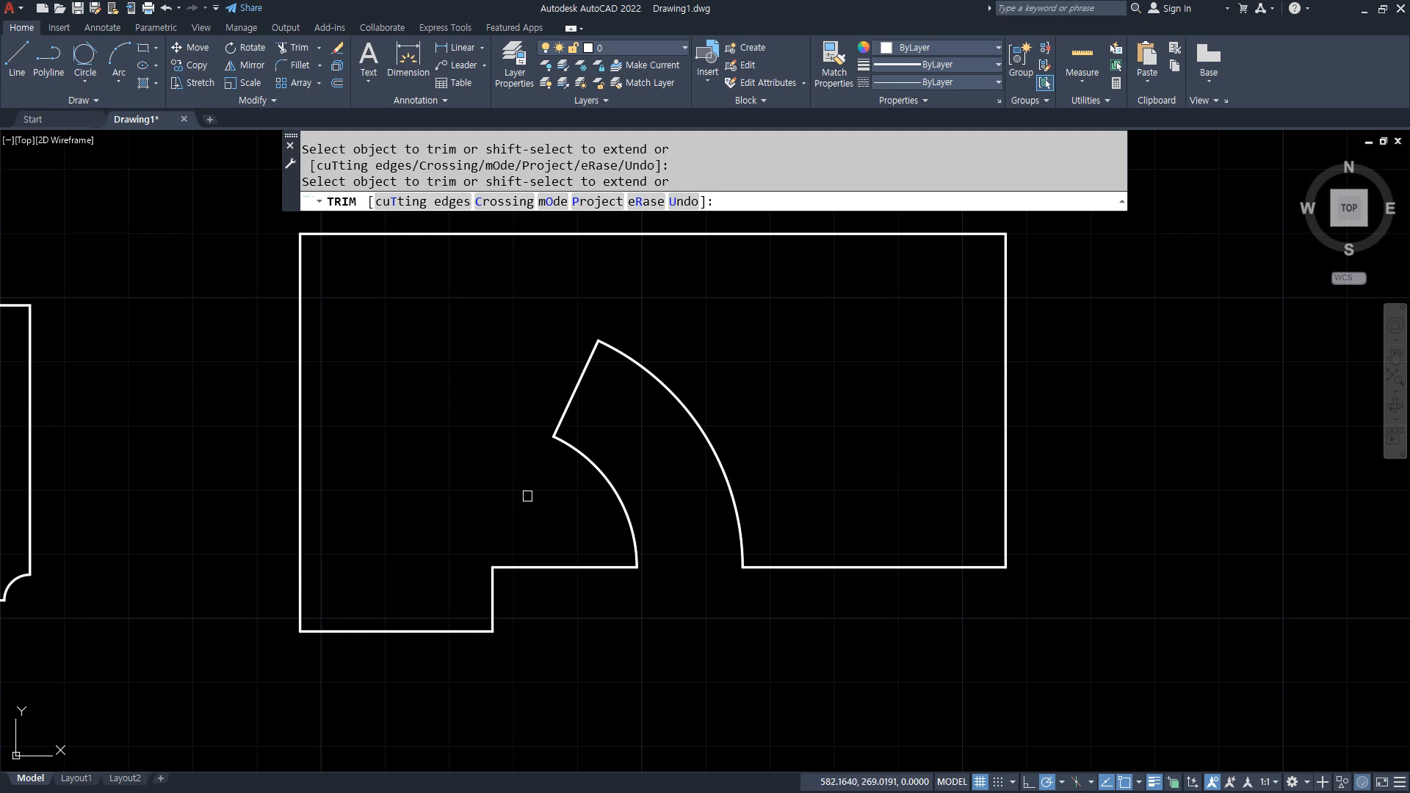
key("Return")
middle_click_drag(671, 566, 671, 595)
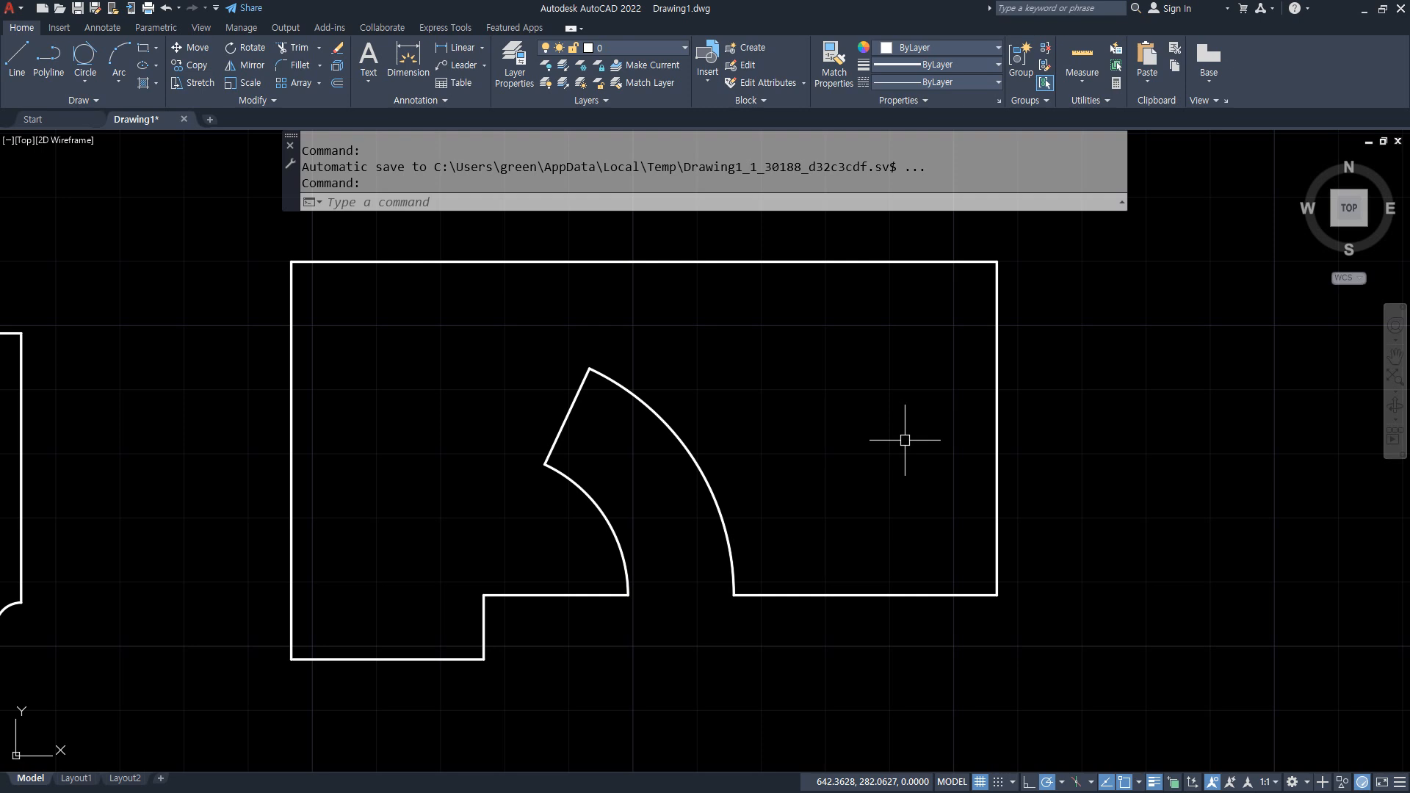
type("l")
key("Return")
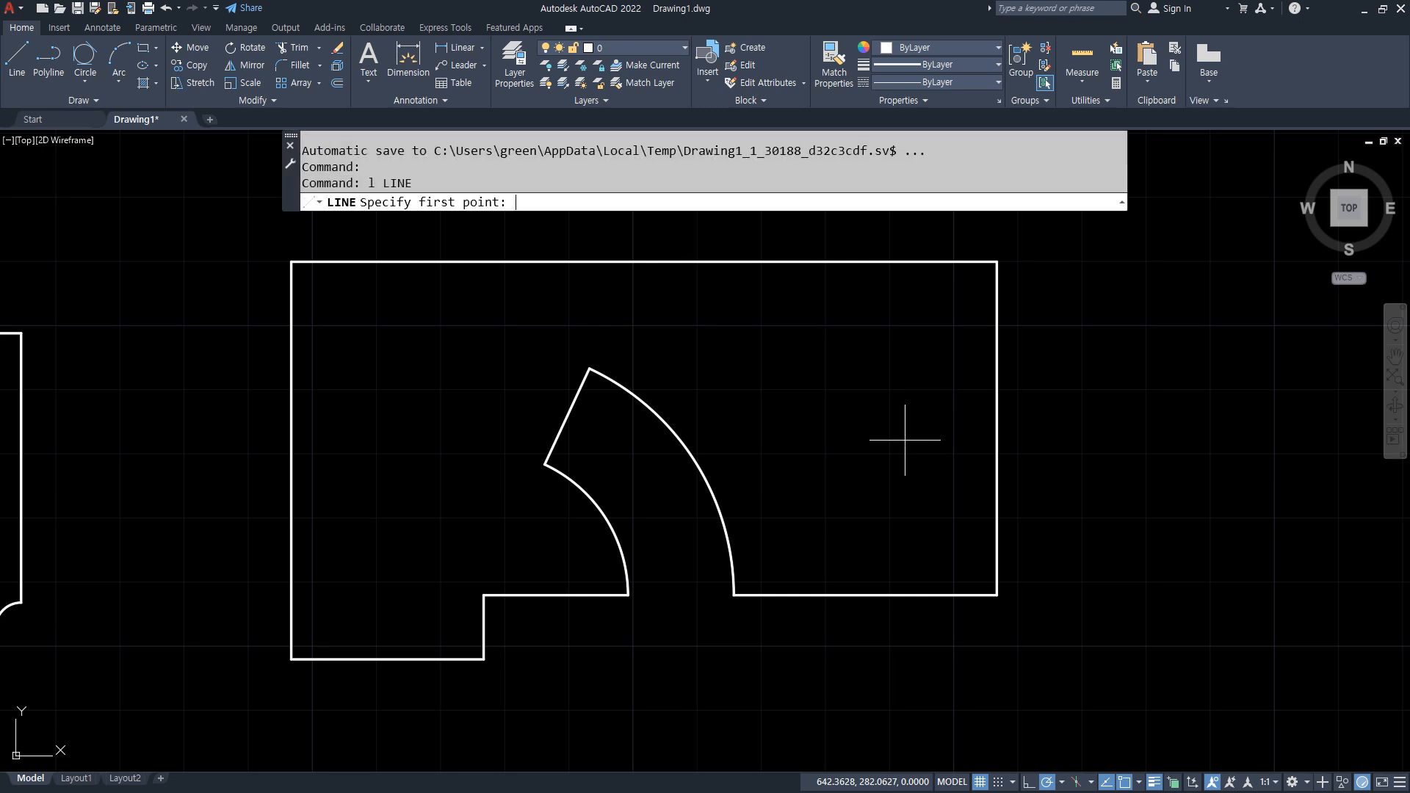
left_click(996, 595)
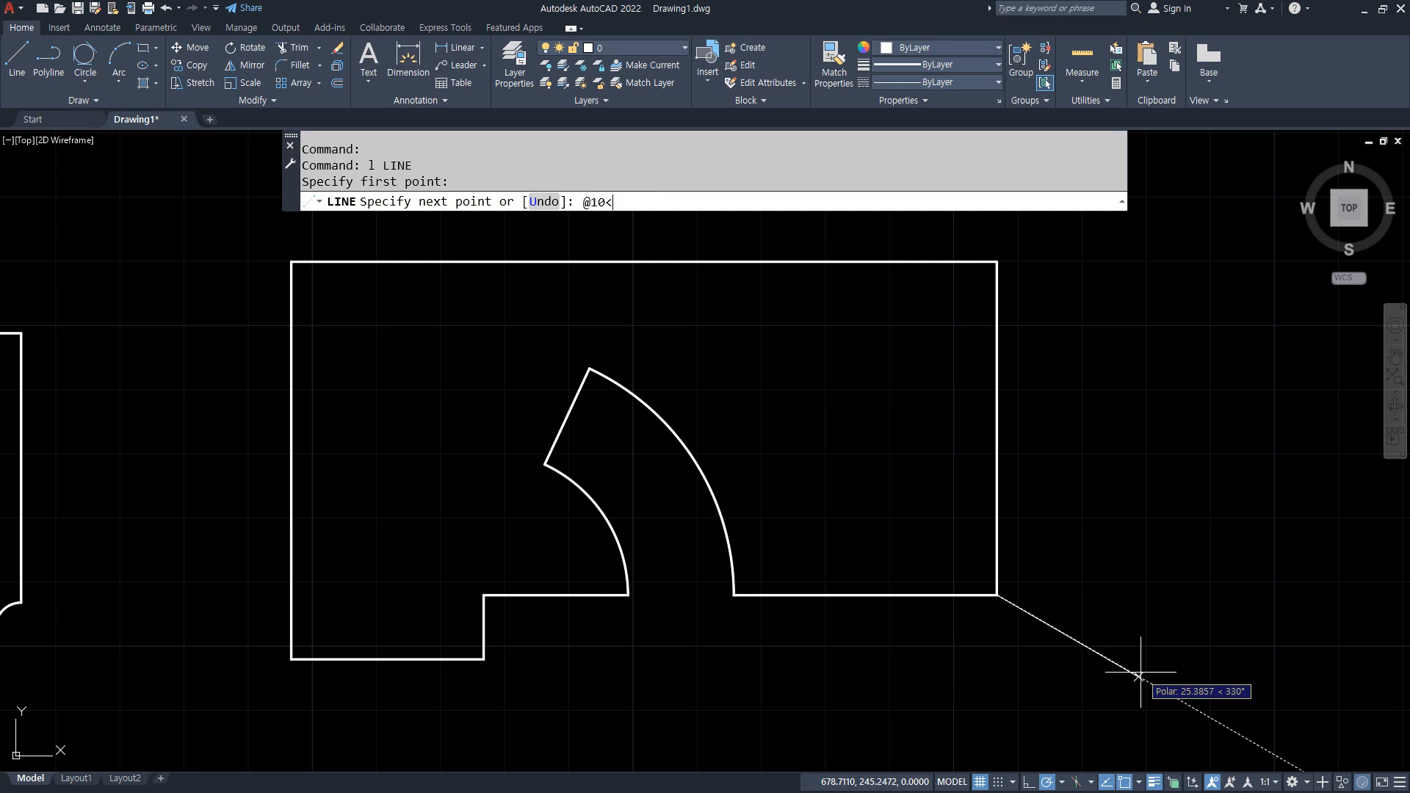
type("@10<-42")
key("Return")
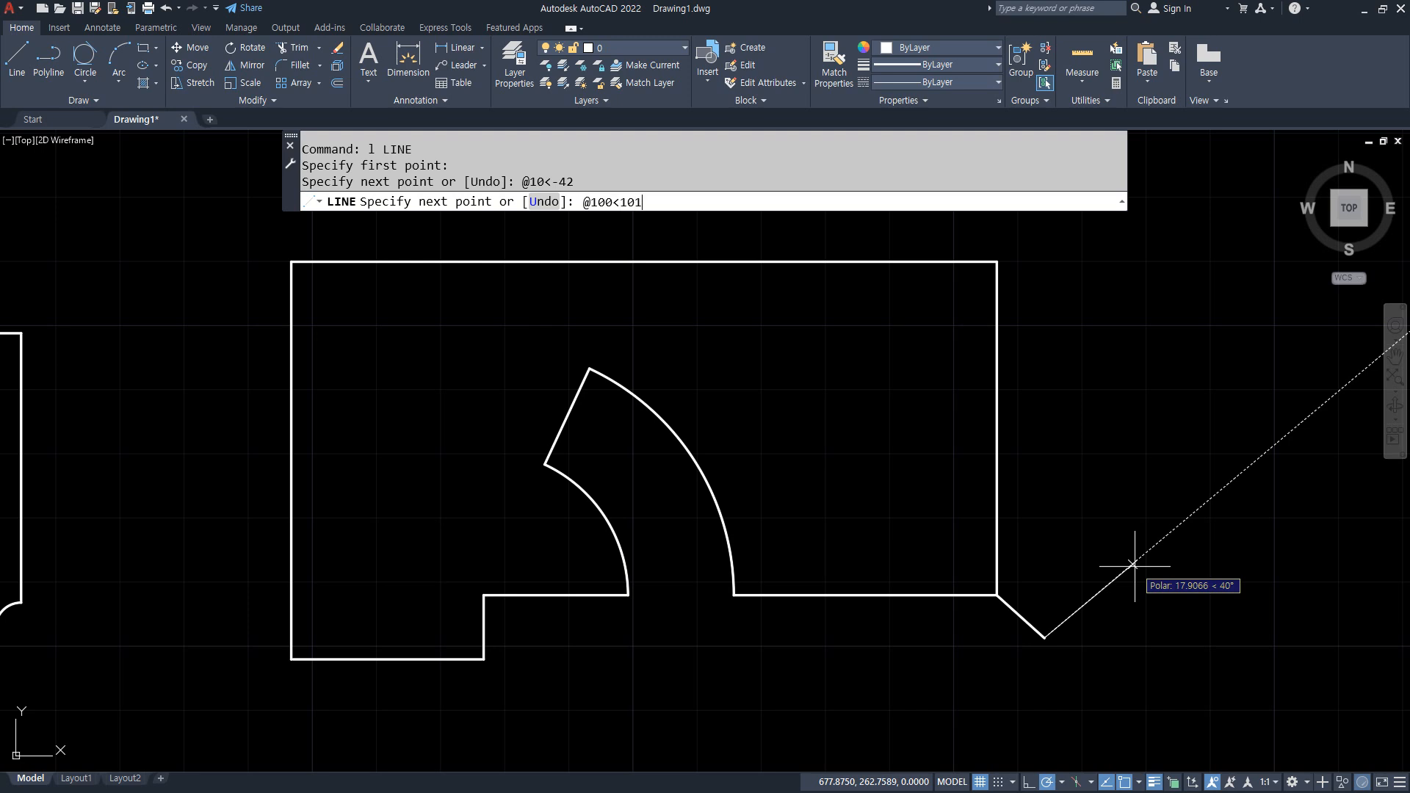
type("@100<101")
key("Return")
key("Return")
- Erase the old right vertical edge and trim the top edge and slanted line at their intersection
left_click(995, 546)
type("e")
key("space")
type("tr")
key("space")
mouse_move(994, 277)
left_mouse_down()
mouse_move(989, 254)
mouse_move(924, 231)
left_mouse_up()
key("space")
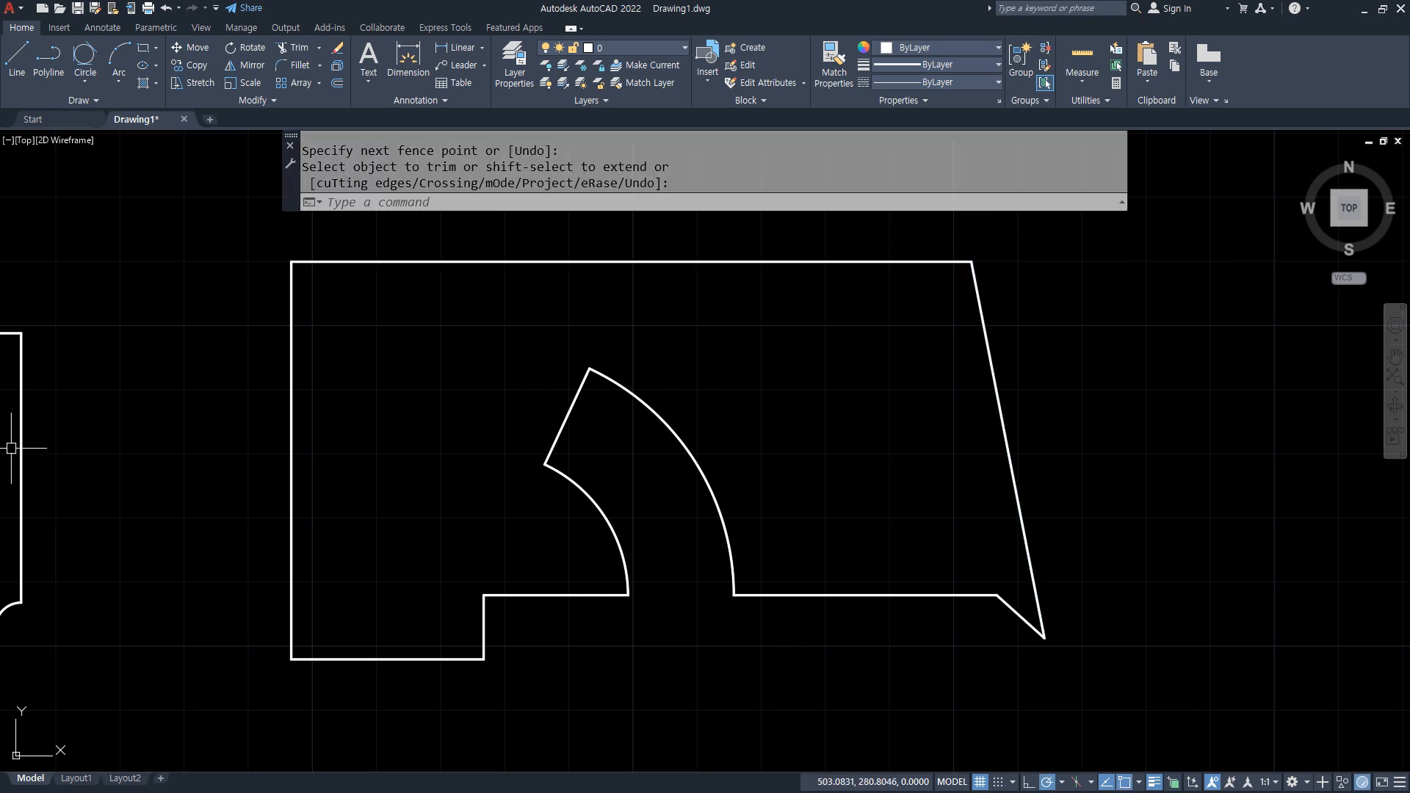
- Offset the left edge 12 to the right and the top edge 13 down as guide lines for a hole
scroll(327, 265, "up", 2)
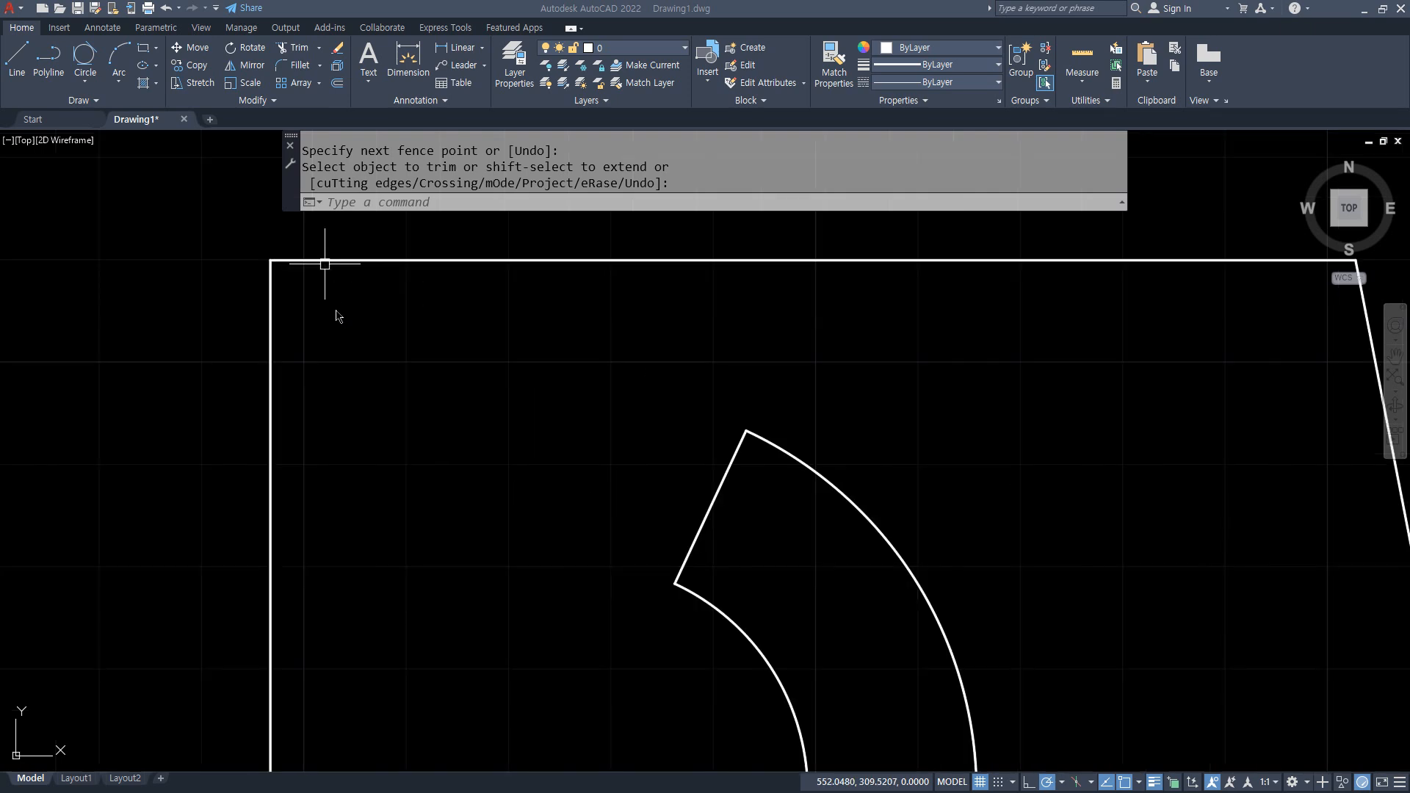
type("o")
key("Return")
type("12")
key("Return")
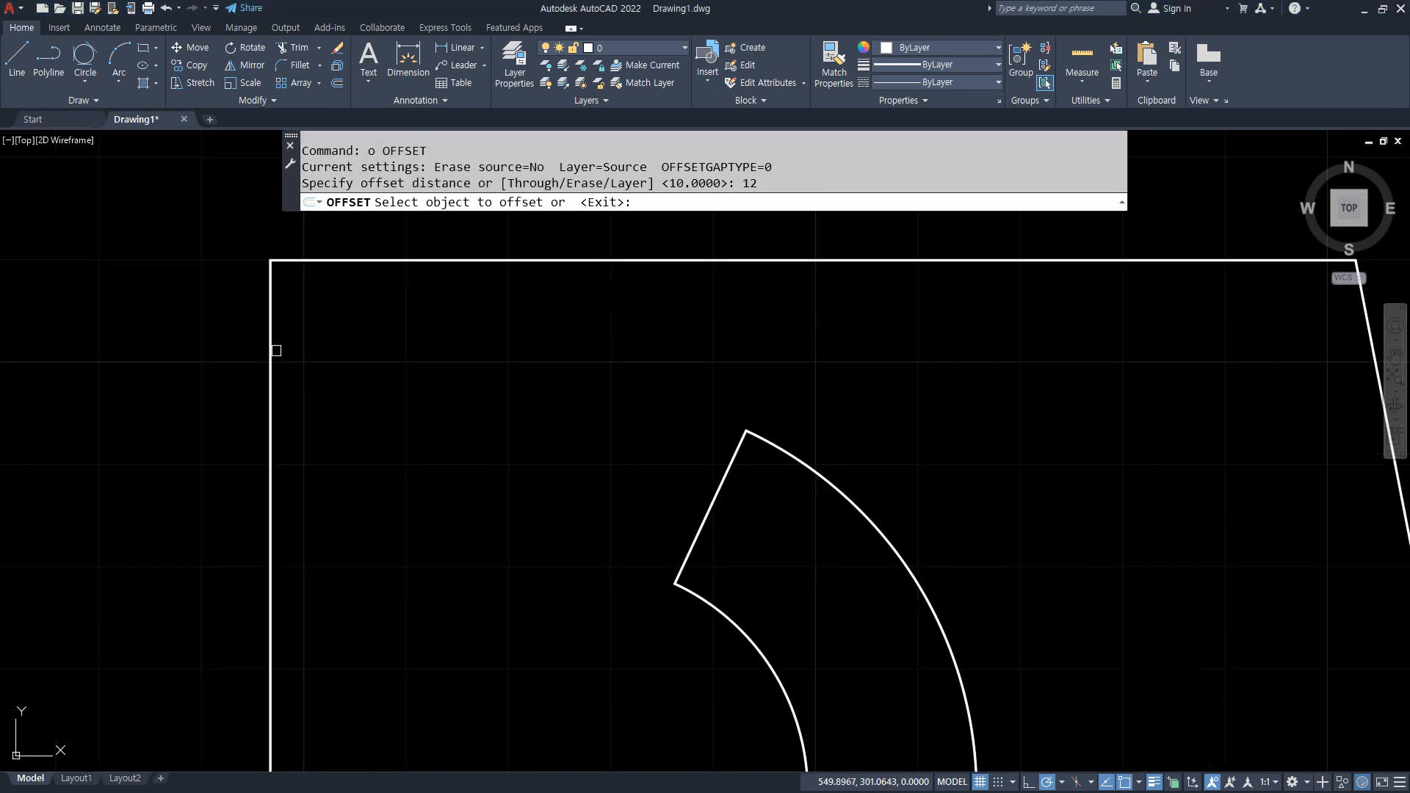
left_click(270, 351)
left_click(395, 355)
key("Return")
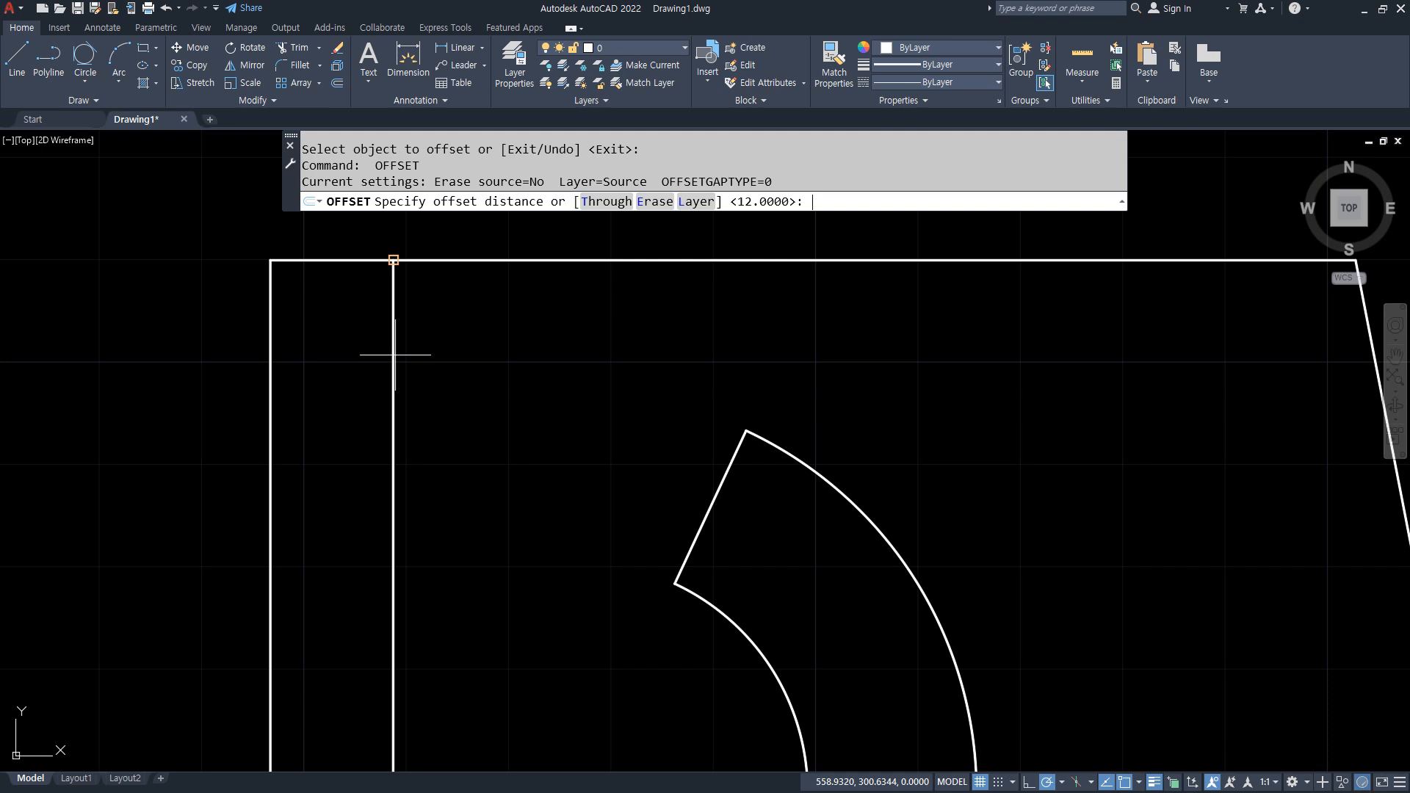
type("13")
key("Return")
left_click(422, 255)
left_click(465, 400)
key("Return")
- Draw a radius 7 circle at the guide lines' intersection and erase both guide lines
type("c")
key("Return")
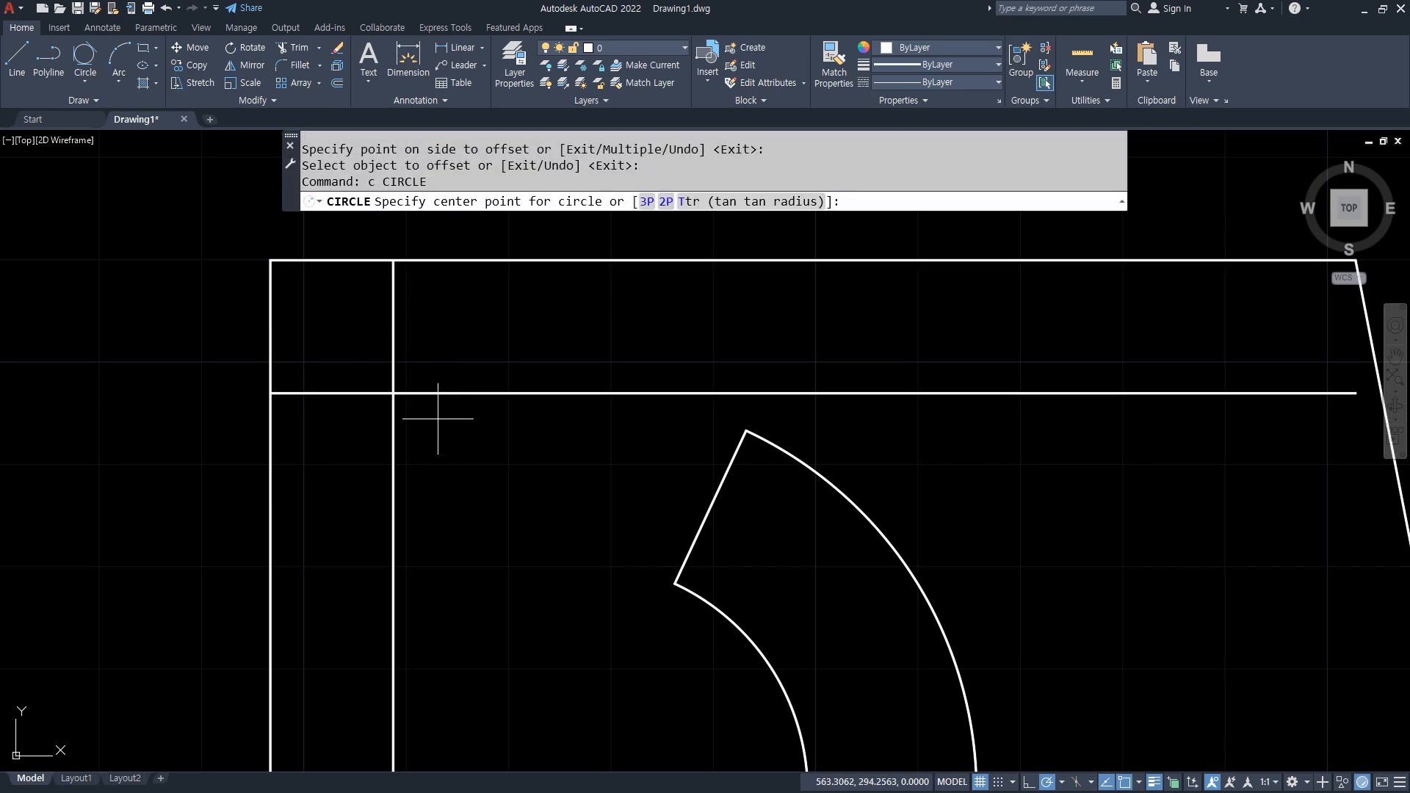
left_click(394, 393)
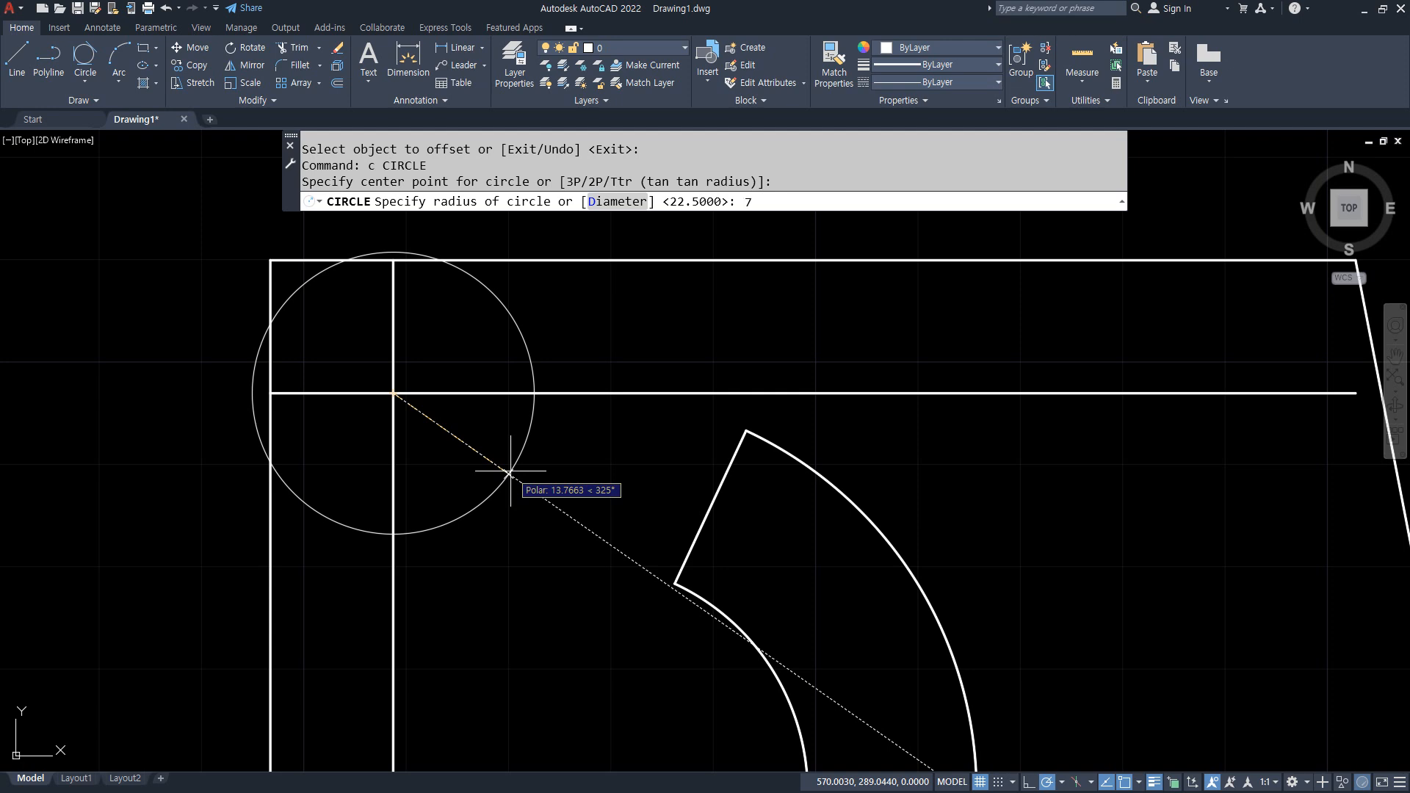
key("Return")
left_click(425, 421)
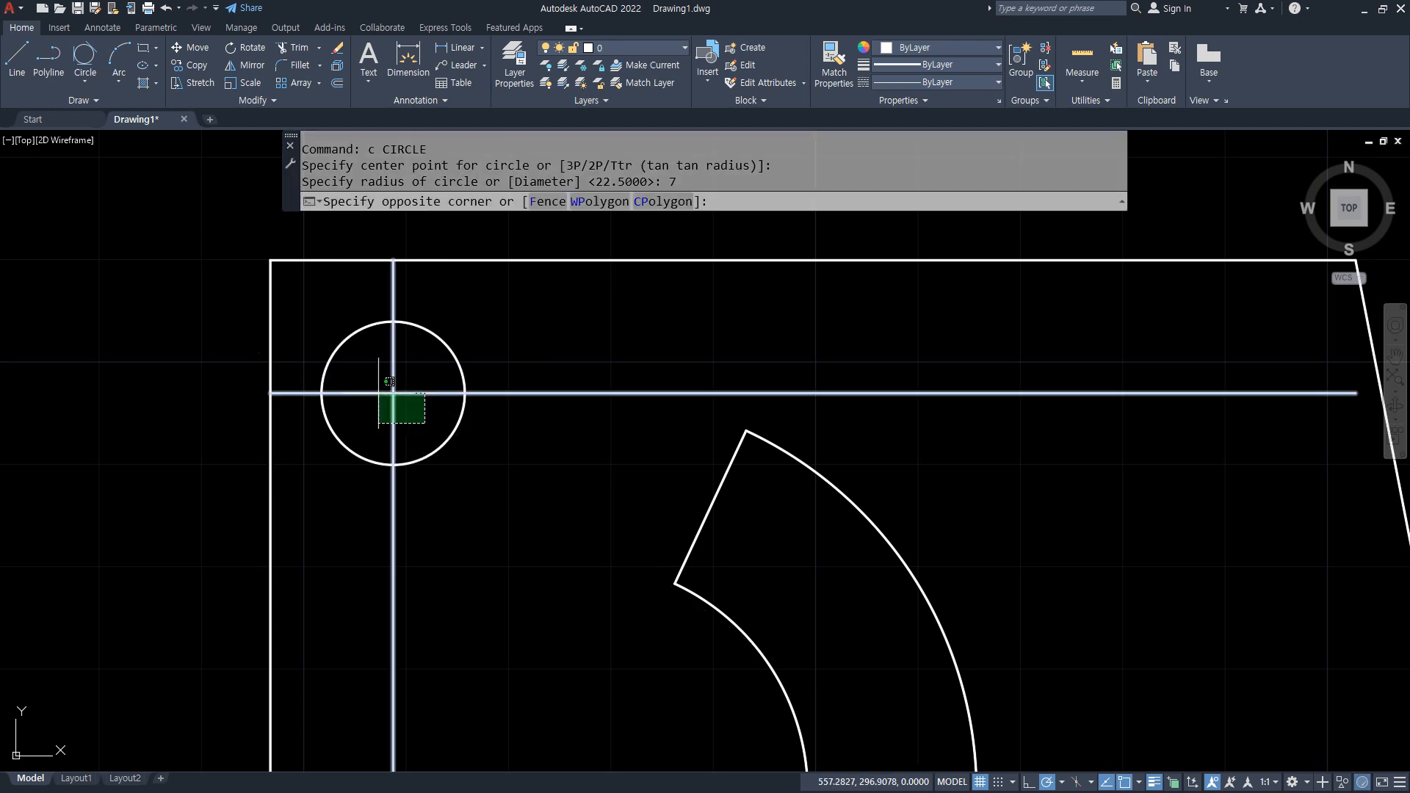
left_click(378, 393)
key("Delete")
scroll(679, 393, "down", 4)
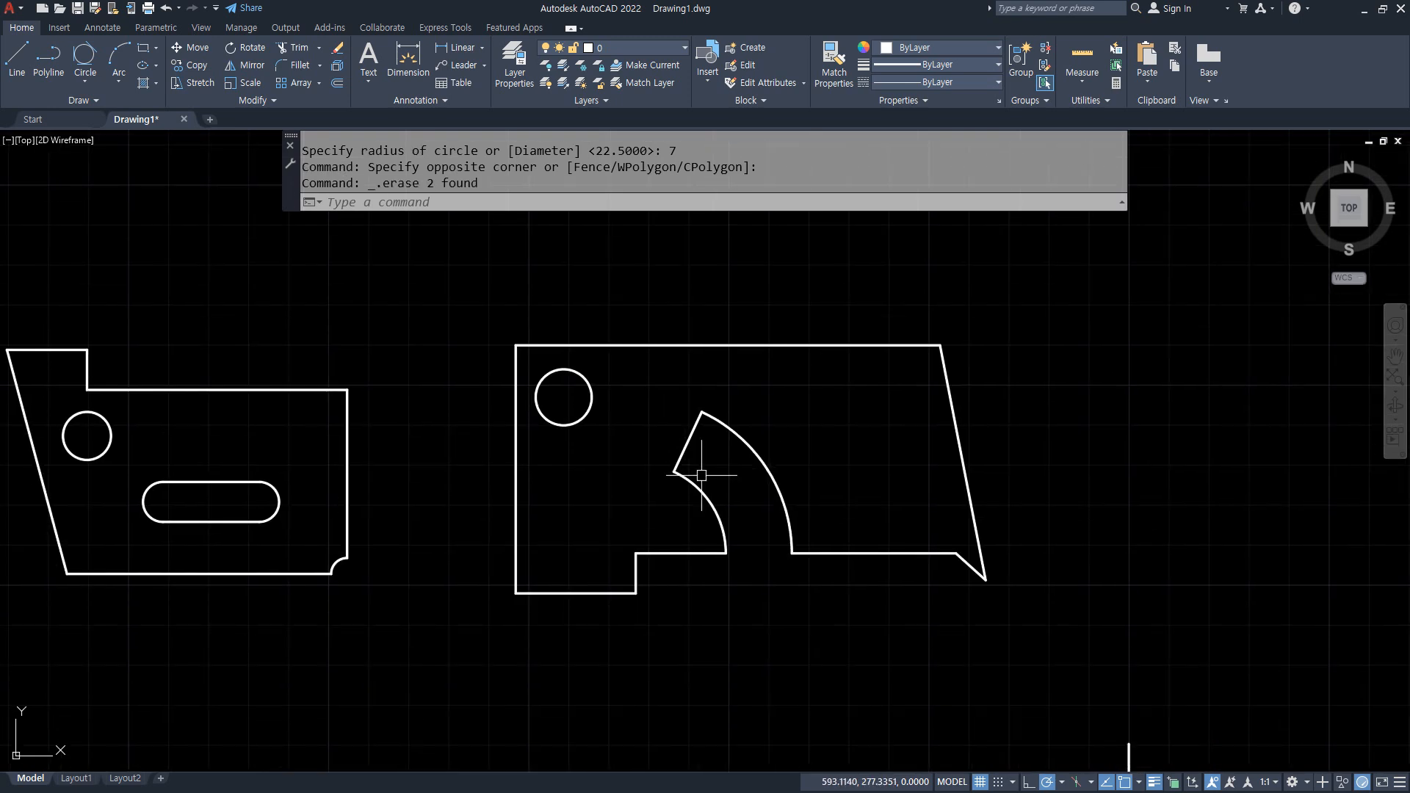
- Switch to the browser's reference sheet, examine the dimensions of the two left-hand link figures, and move the window aside
key("alt+Tab")
scroll(530, 268, "up", 3)
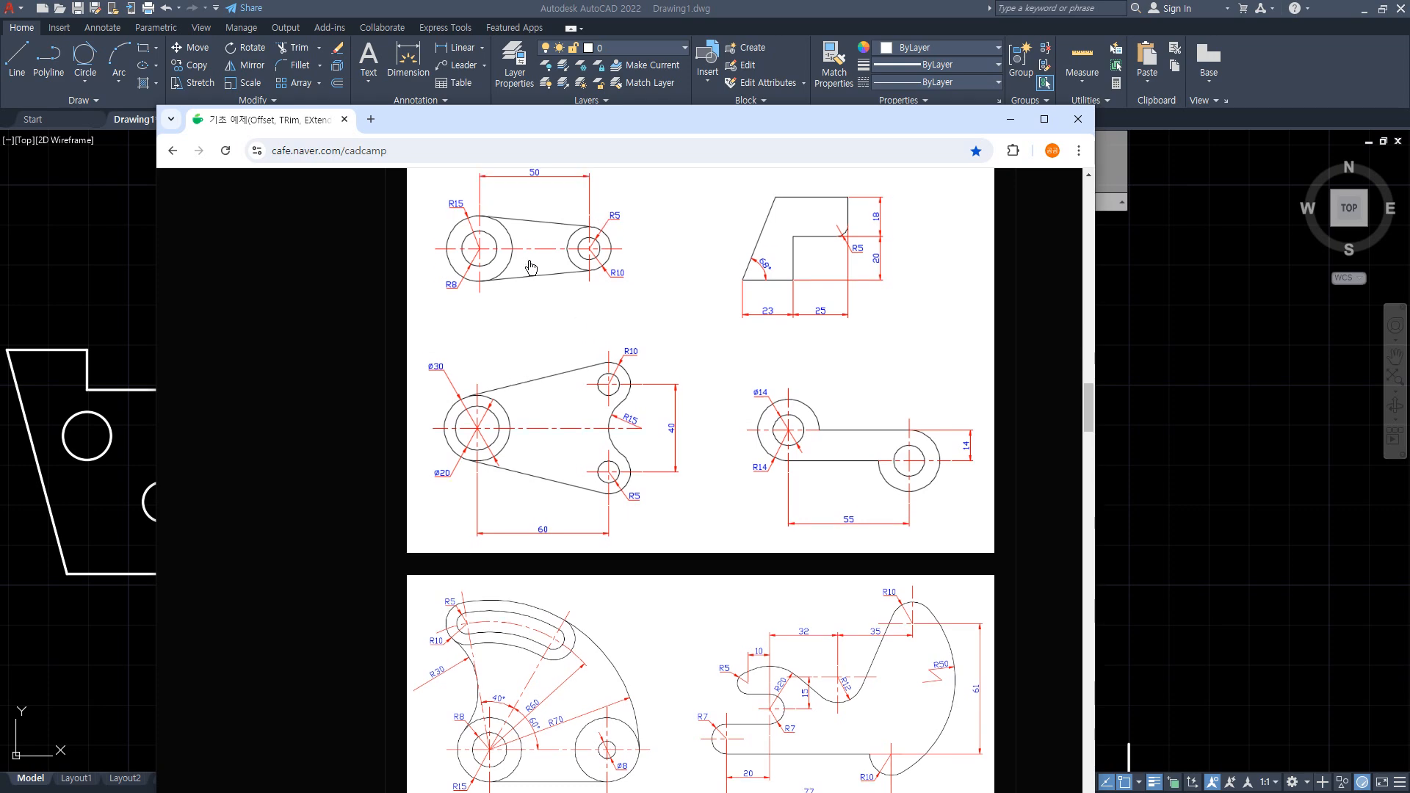
scroll(617, 404, "down", 2)
mouse_move(515, 564)
left_mouse_down()
mouse_move(395, 417)
mouse_move(601, 249)
mouse_move(692, 454)
mouse_move(558, 538)
left_mouse_up()
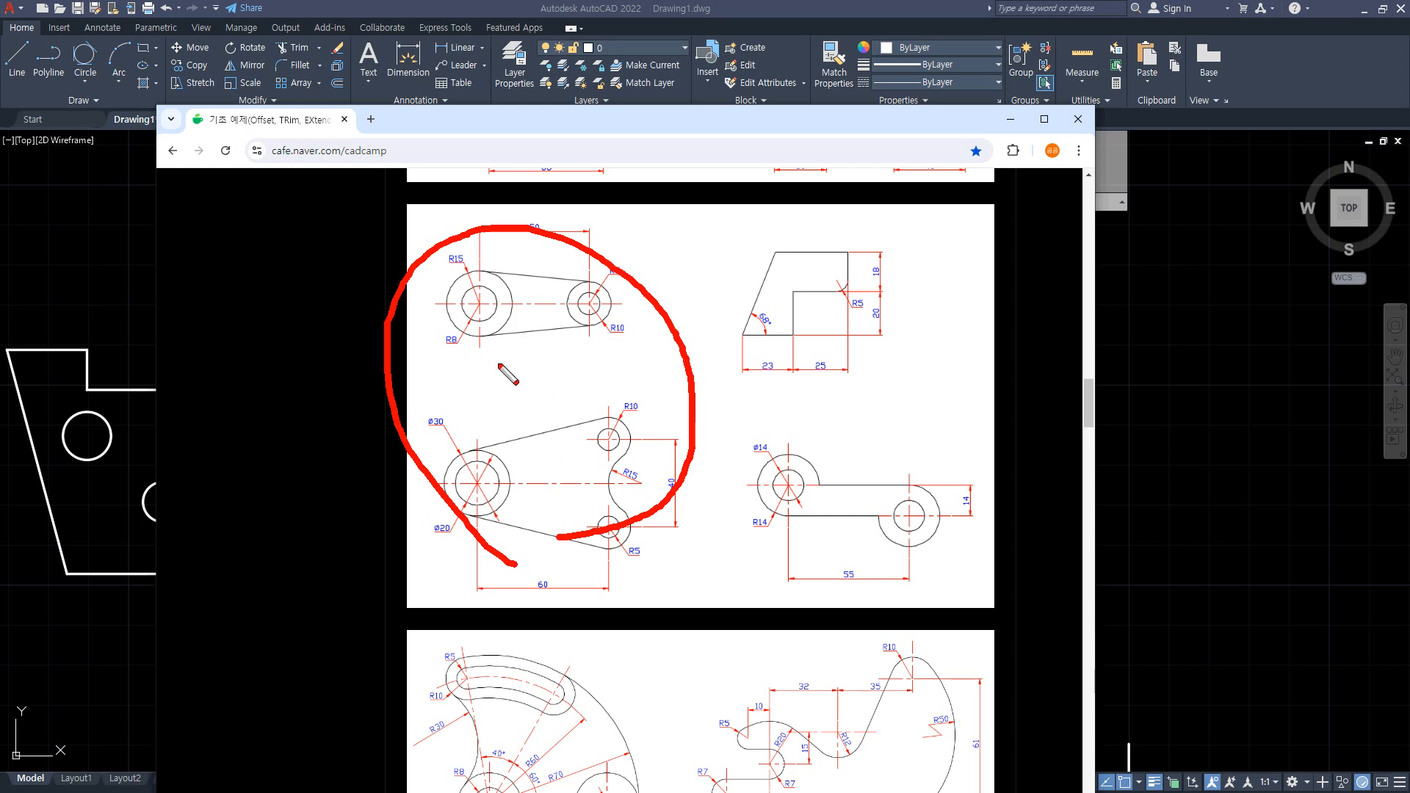
left_click_drag(455, 363, 591, 354)
left_click_drag(513, 596, 619, 596)
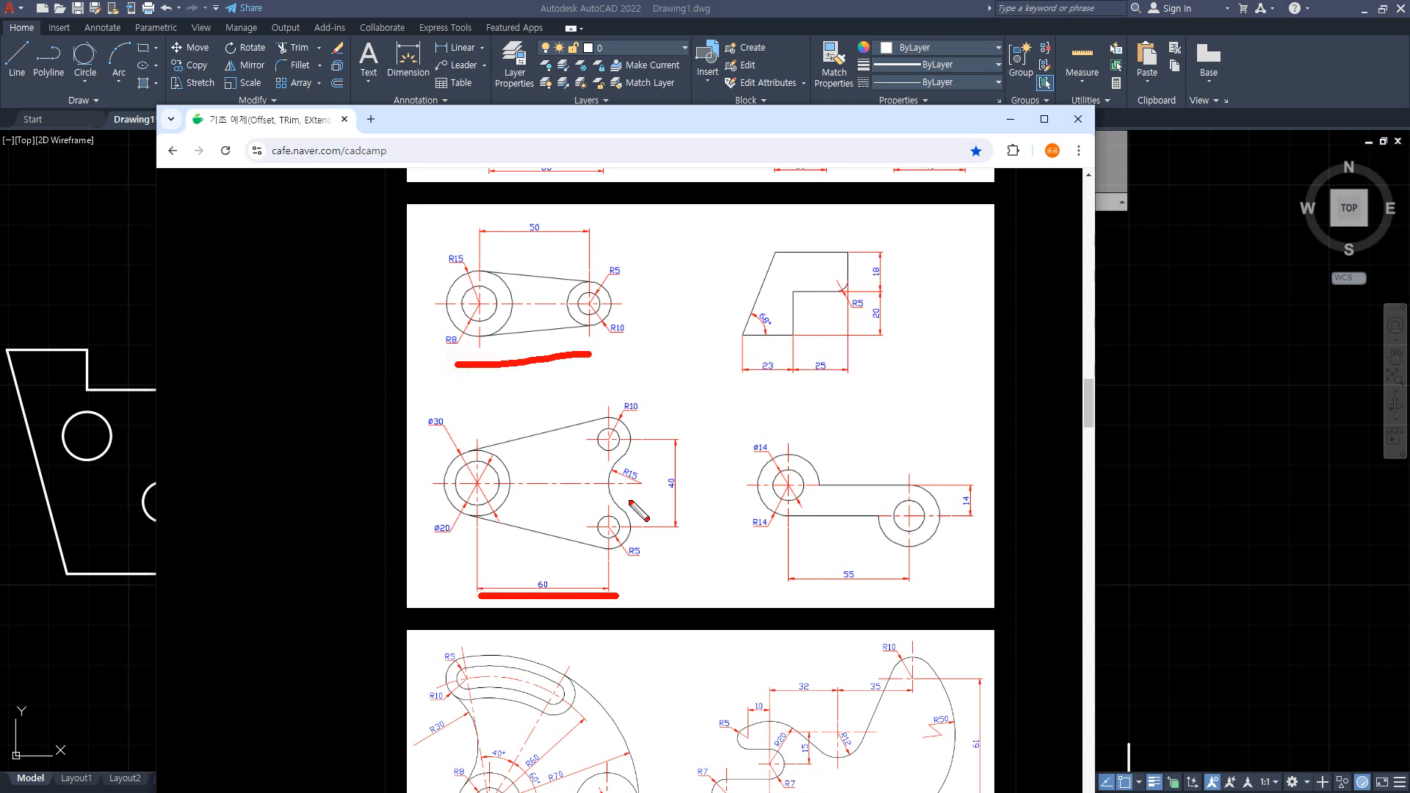
key("Escape")
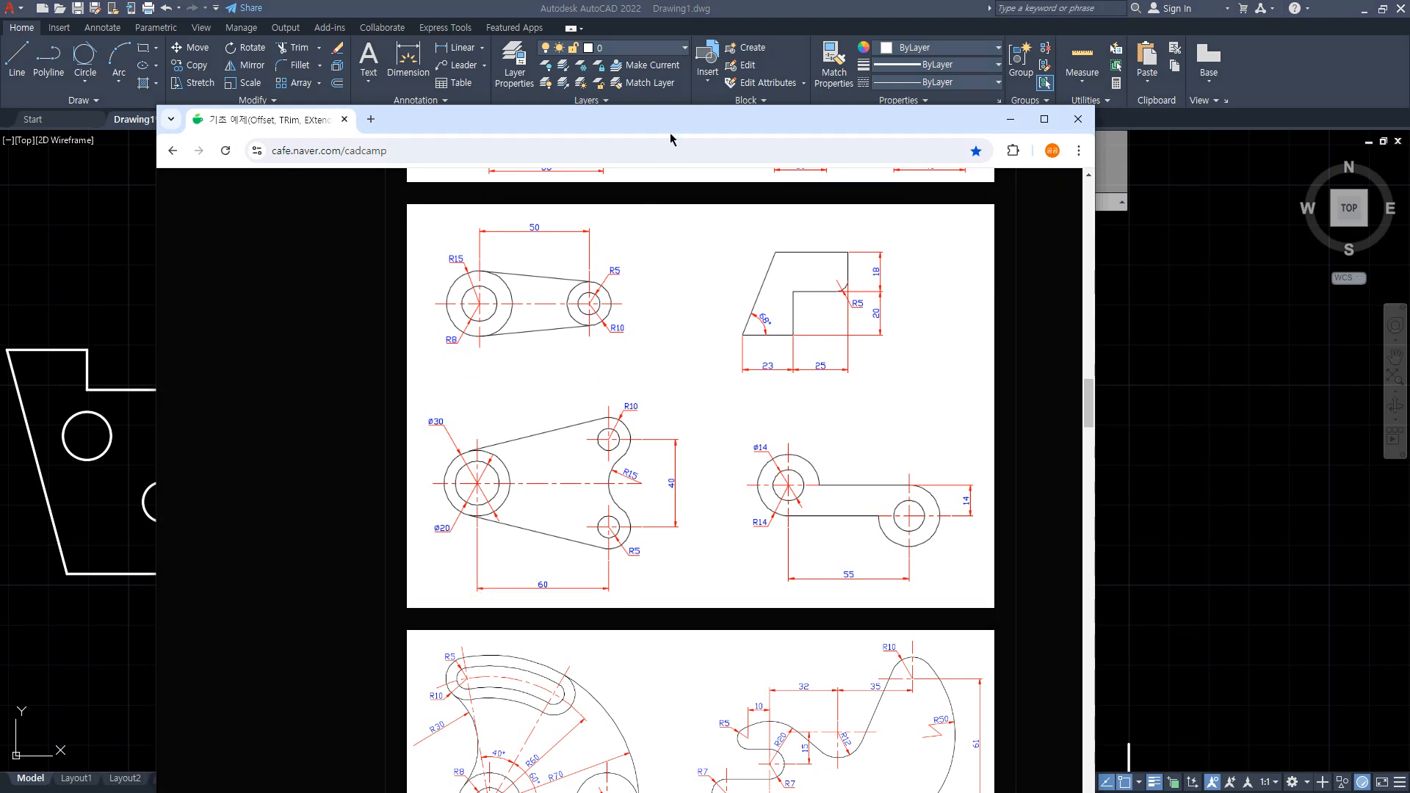
left_click(608, 473)
mouse_move(477, 385)
left_mouse_down()
mouse_move(474, 193)
mouse_move(492, 392)
left_mouse_up()
key("Escape")
left_click(796, 288)
left_click_drag(790, 127, 0, 133)
left_click(426, 293)
scroll(425, 294, "down", 2)
middle_click_drag(354, 301, 550, 626)
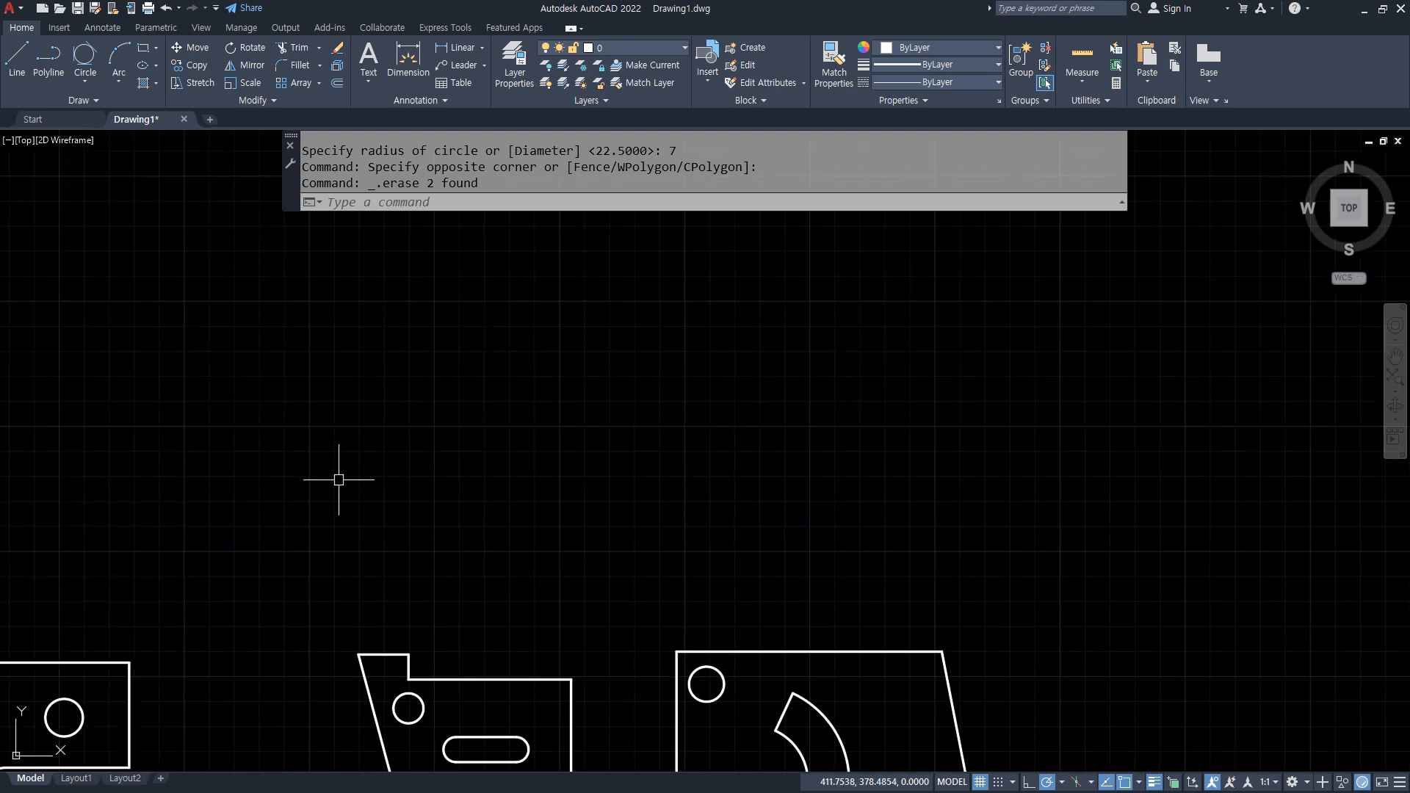
type("l")
key("Return")
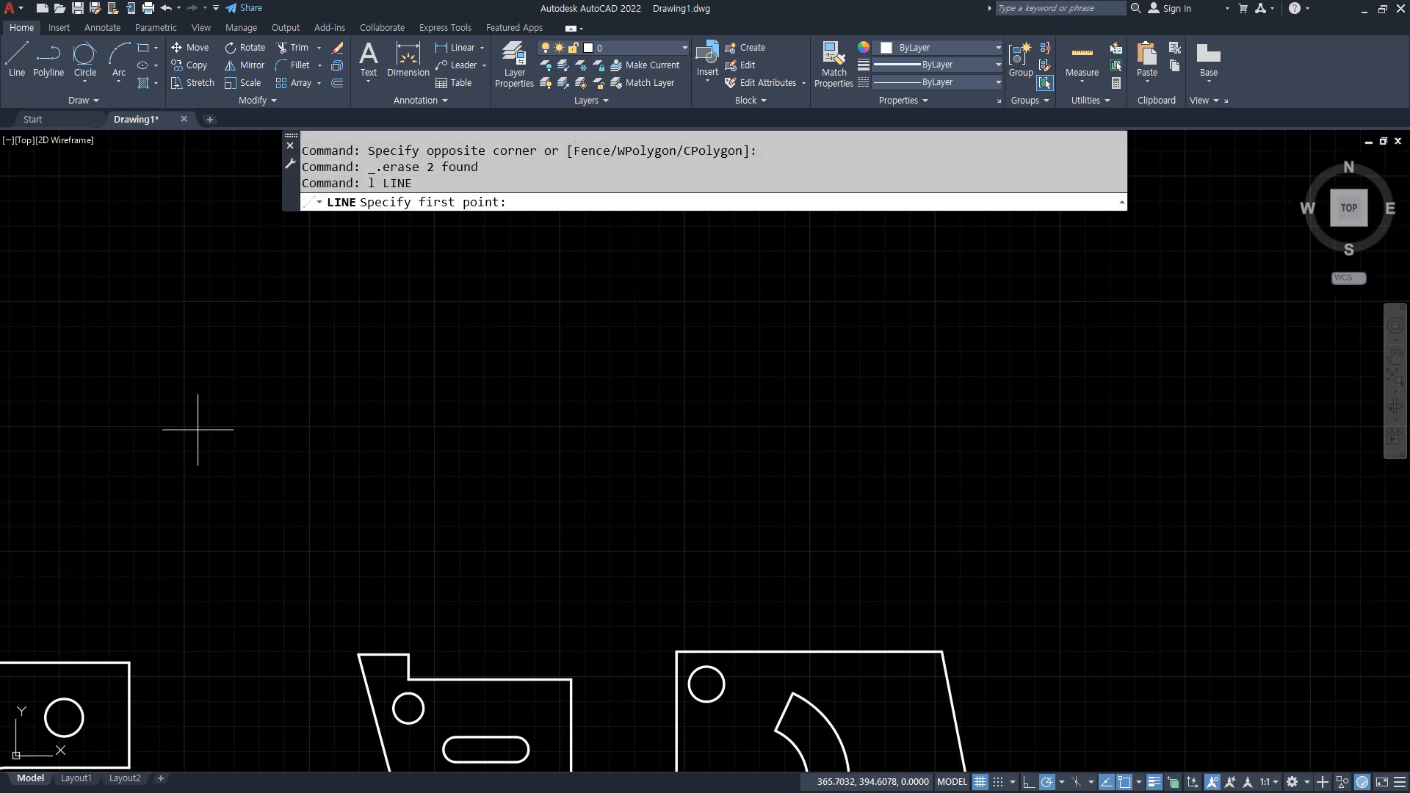
left_click(159, 429)
left_click(343, 428)
key("Return")
scroll(181, 458, "up", 2)
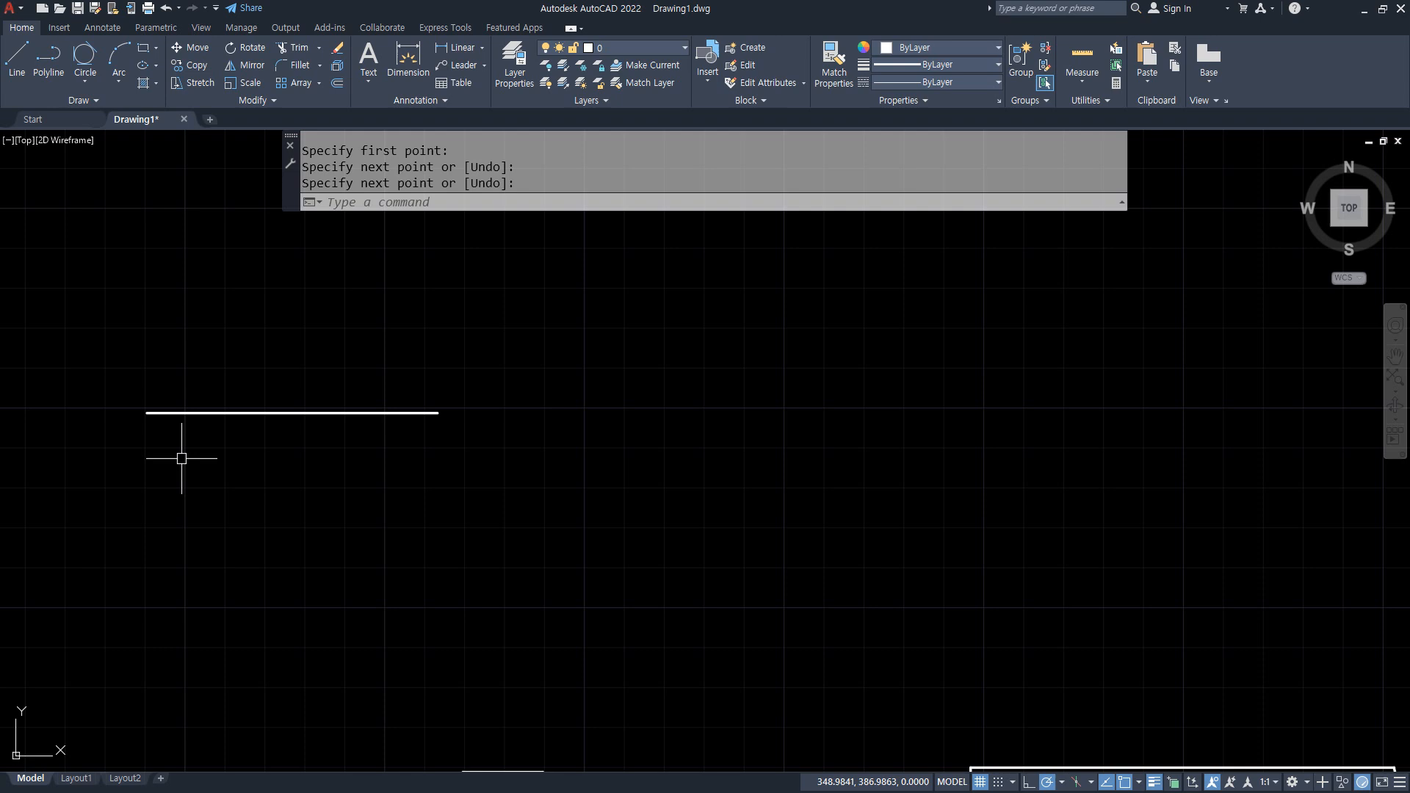
left_click(309, 447)
left_click(278, 380)
type("e")
key("Return")
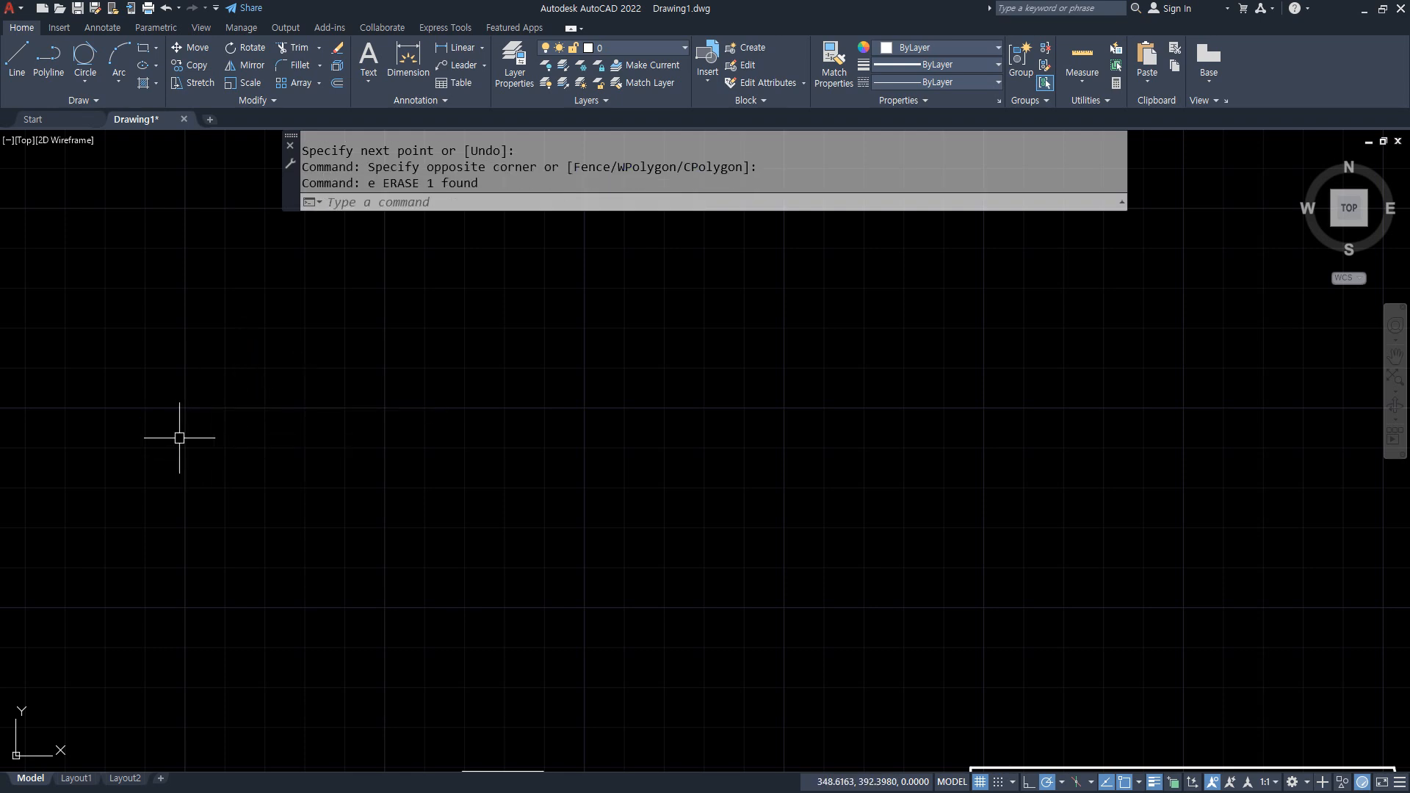
- Draw a long horizontal line in the empty area above the finished figures as the next figure's center line
type("l")
key("Return")
left_click(152, 404)
left_click(637, 403)
key("Return")
- Draw a vertical line crossing the horizontal center line near its left end
key("Return")
left_click(264, 291)
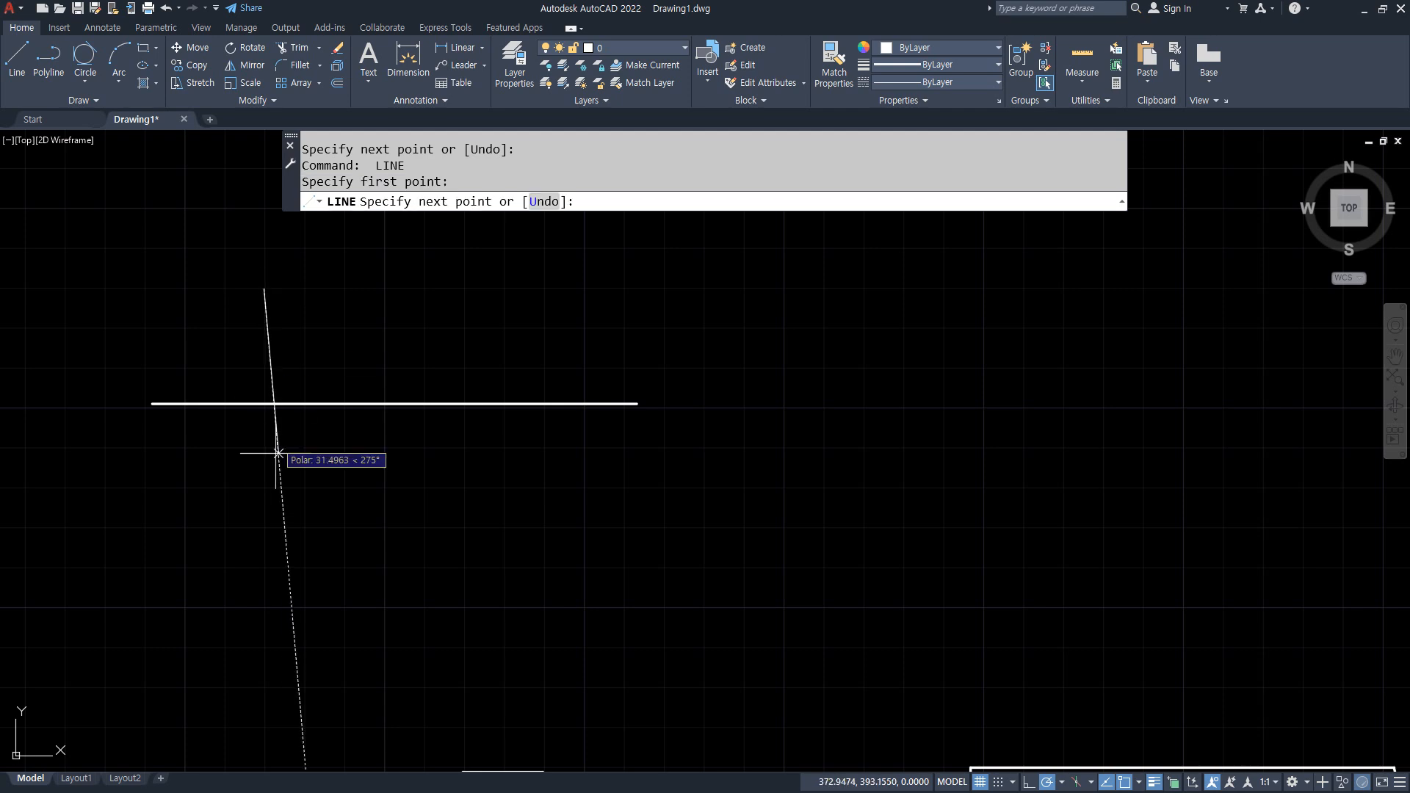
left_click(264, 517)
key("Return")
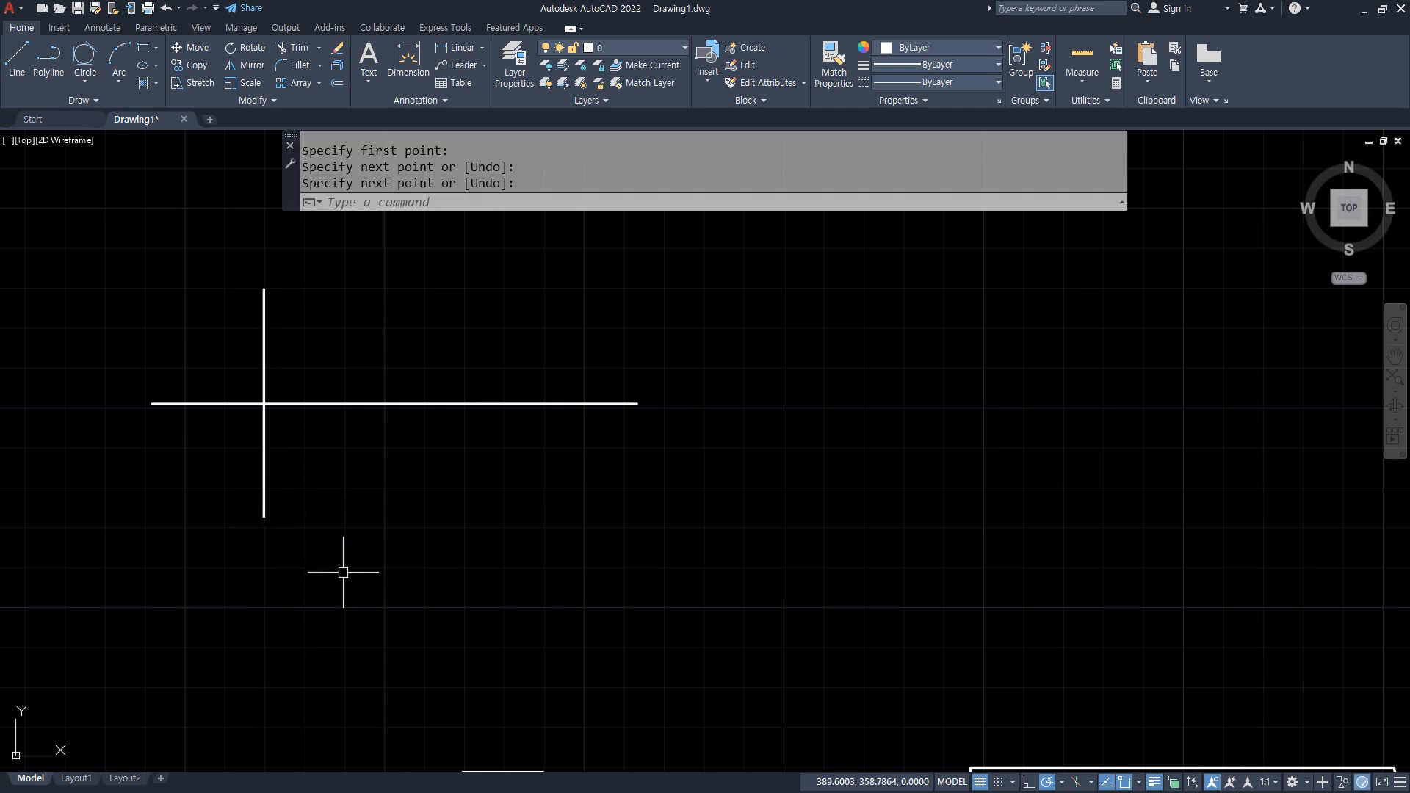
- Offset the vertical center line 50 to the right
type("o")
key("Return")
type("50")
key("Return")
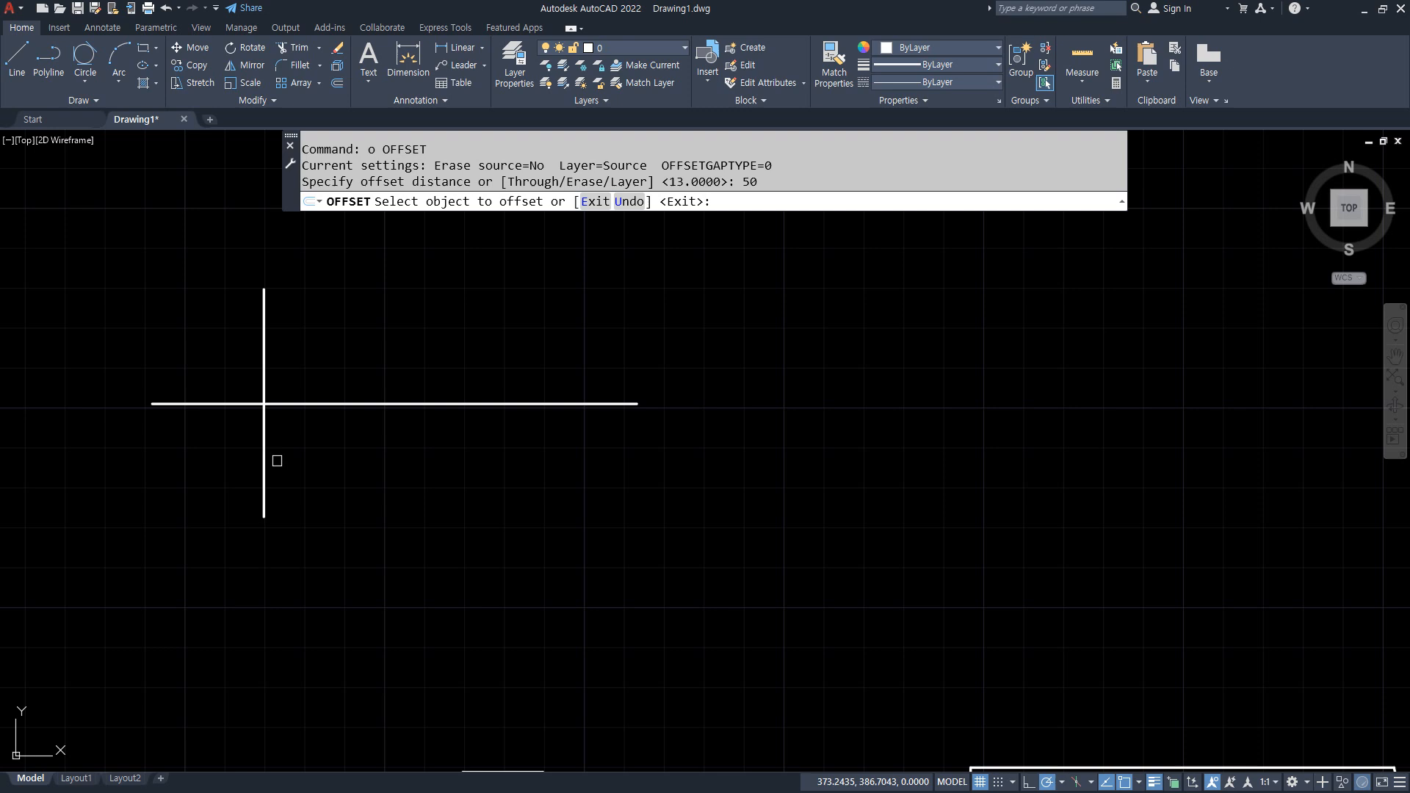
left_click(264, 462)
left_click(507, 485)
key("Return")
- Draw concentric circles of radius 8 and 15 at the left intersection of the center lines
type("c")
key("Return")
left_click(264, 403)
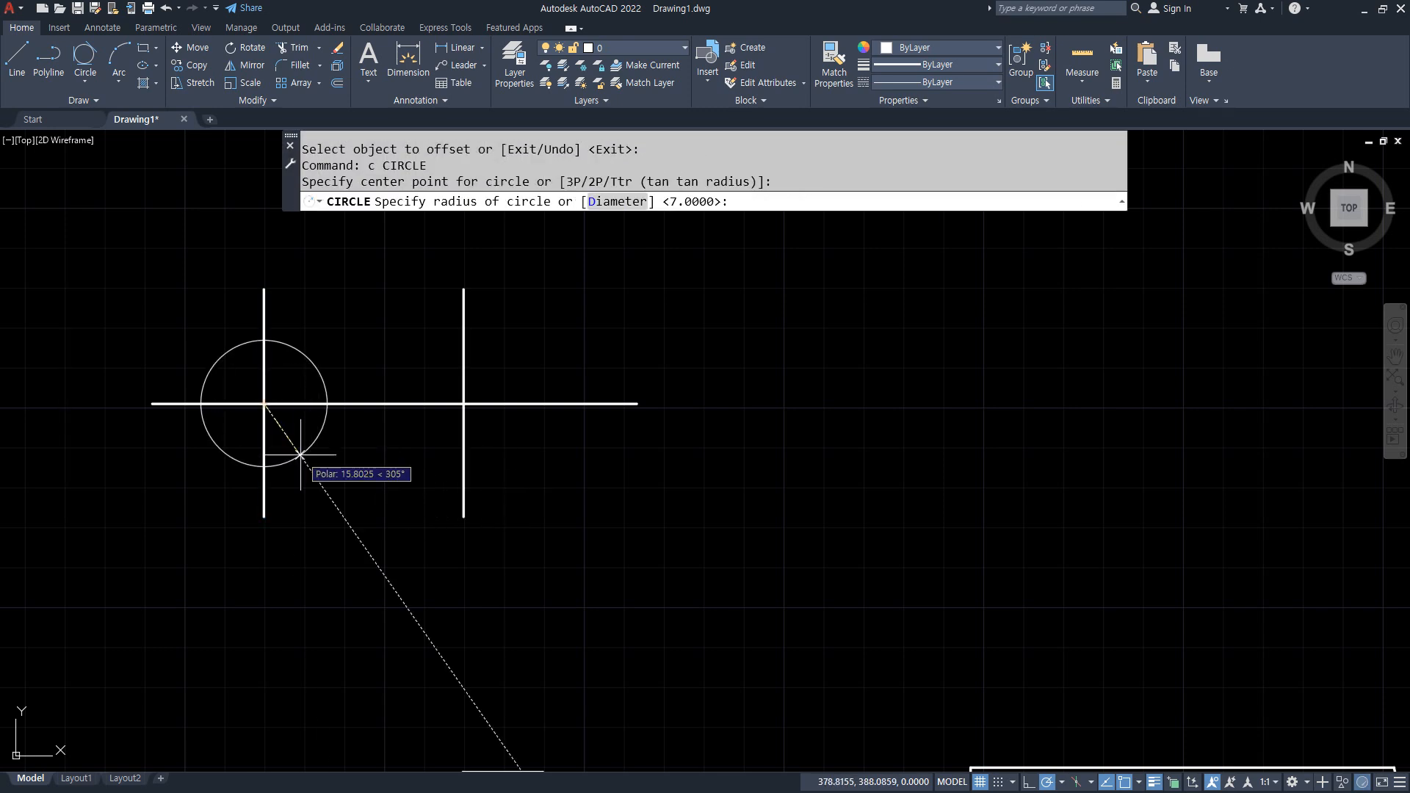
type("8")
key("Return")
type("c")
key("Return")
left_click(264, 403)
type("15")
key("Return")
type("c")
key("Return")
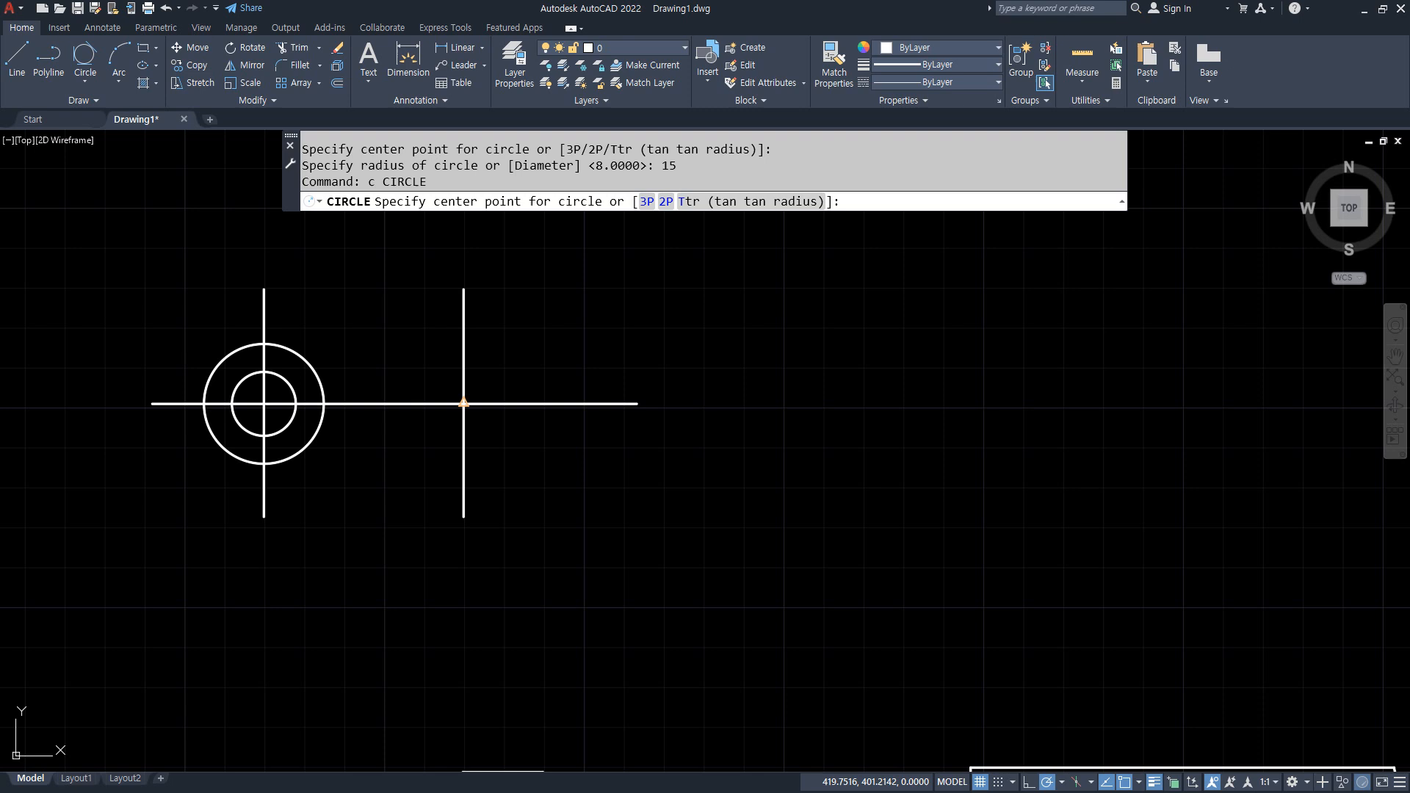
left_click(463, 403)
key("Escape")
- Draw concentric circles of radius 5 and 10 at the right center-line intersection, using an Intersection snap for the first center
key("Return")
right_click(536, 390, "shift")
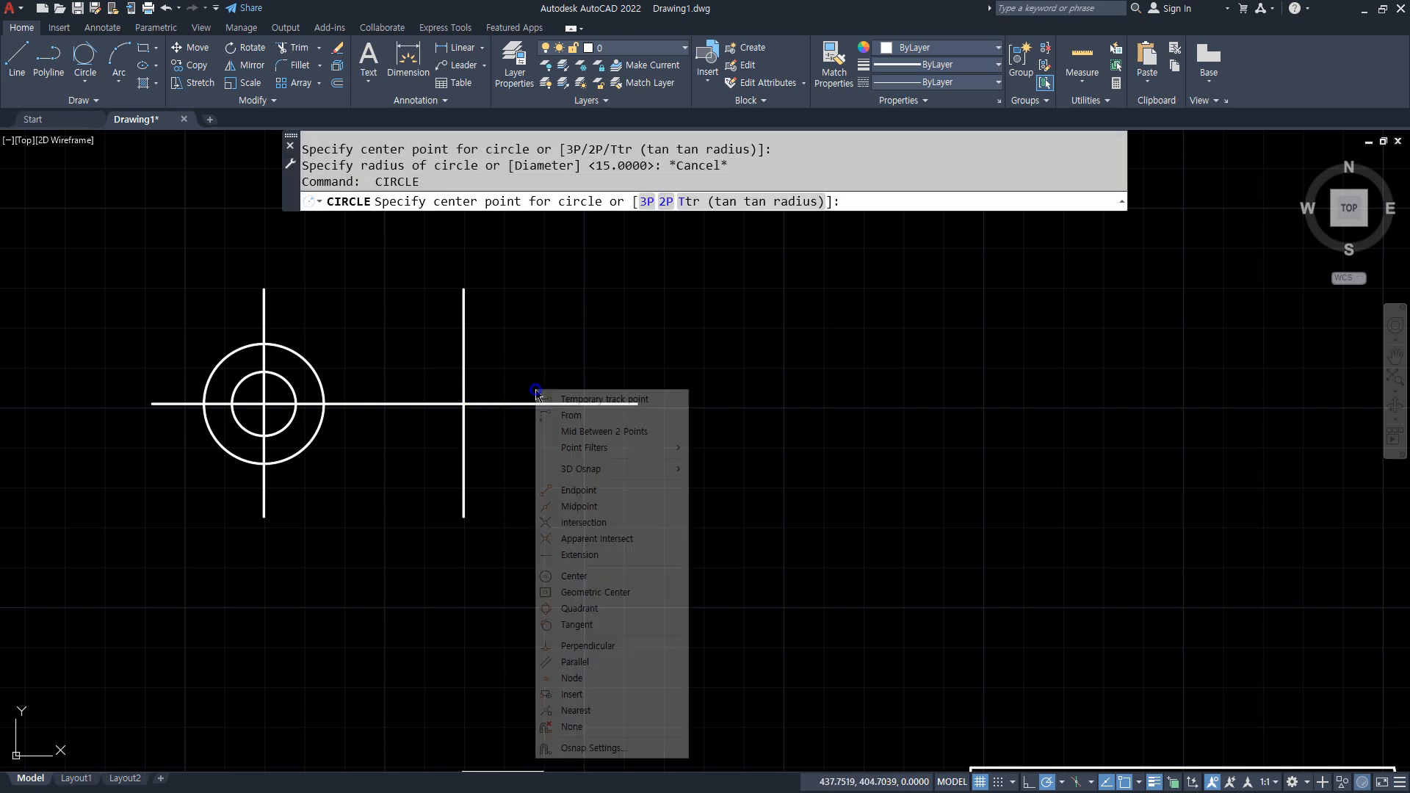
left_click(592, 523)
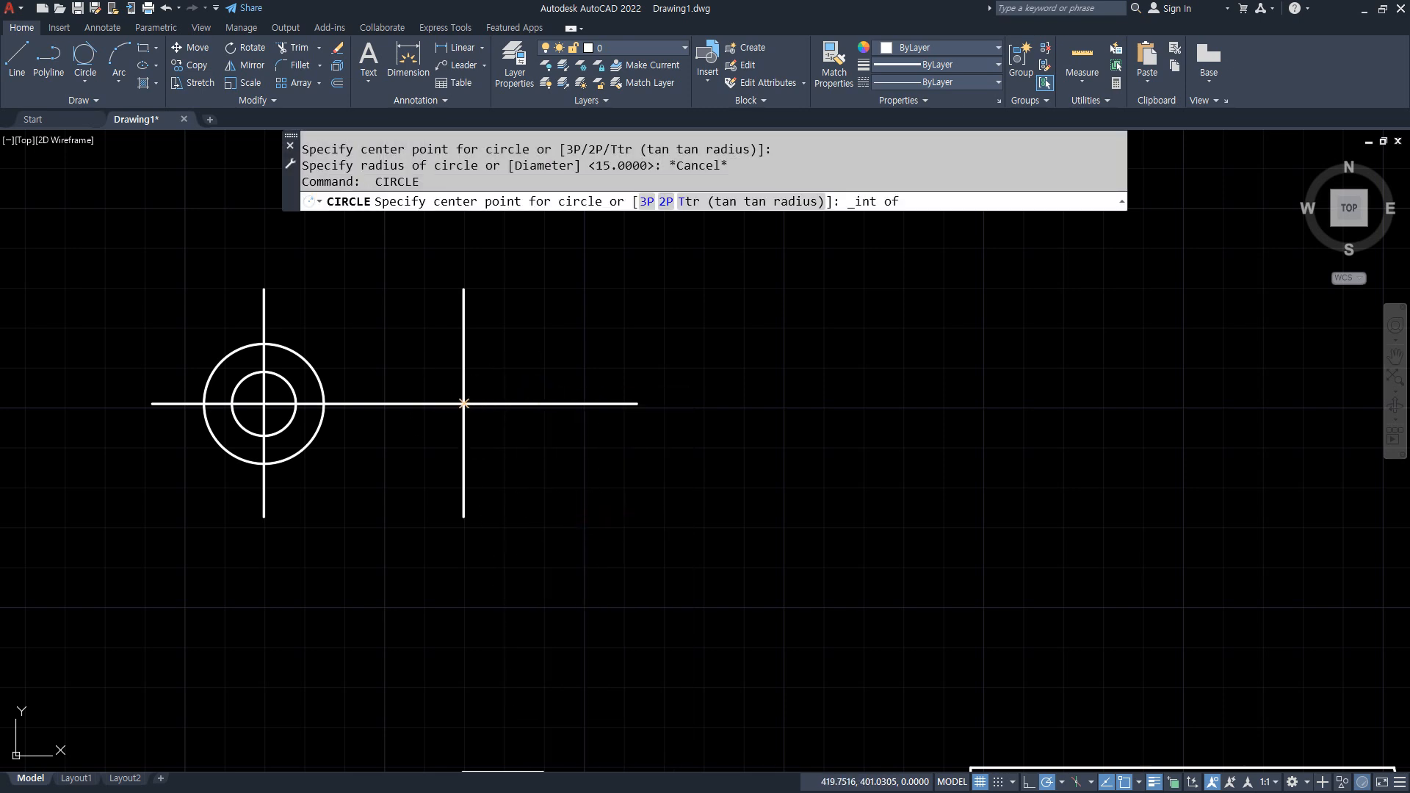
left_click(464, 403)
type("5")
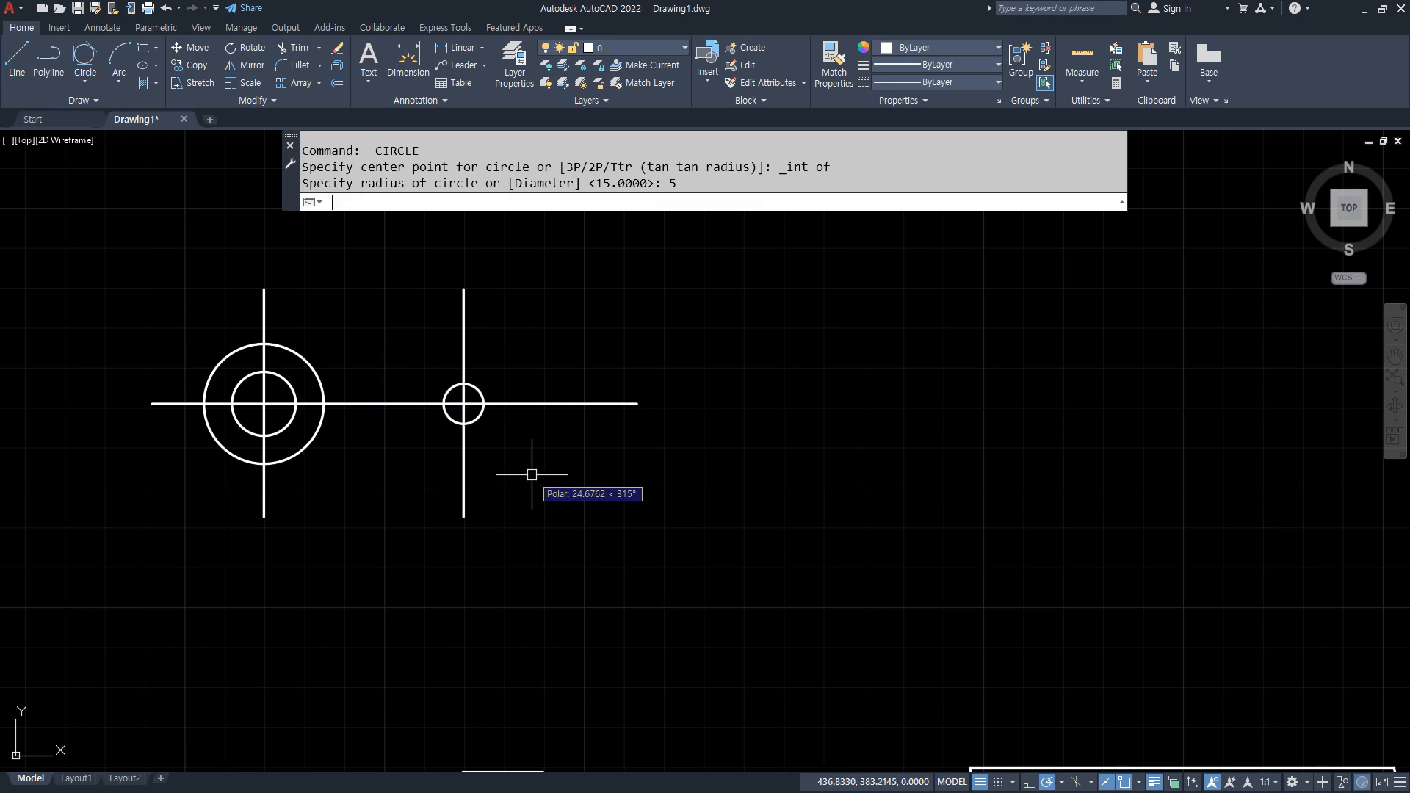
key("Return")
key("Return")
left_click(477, 417)
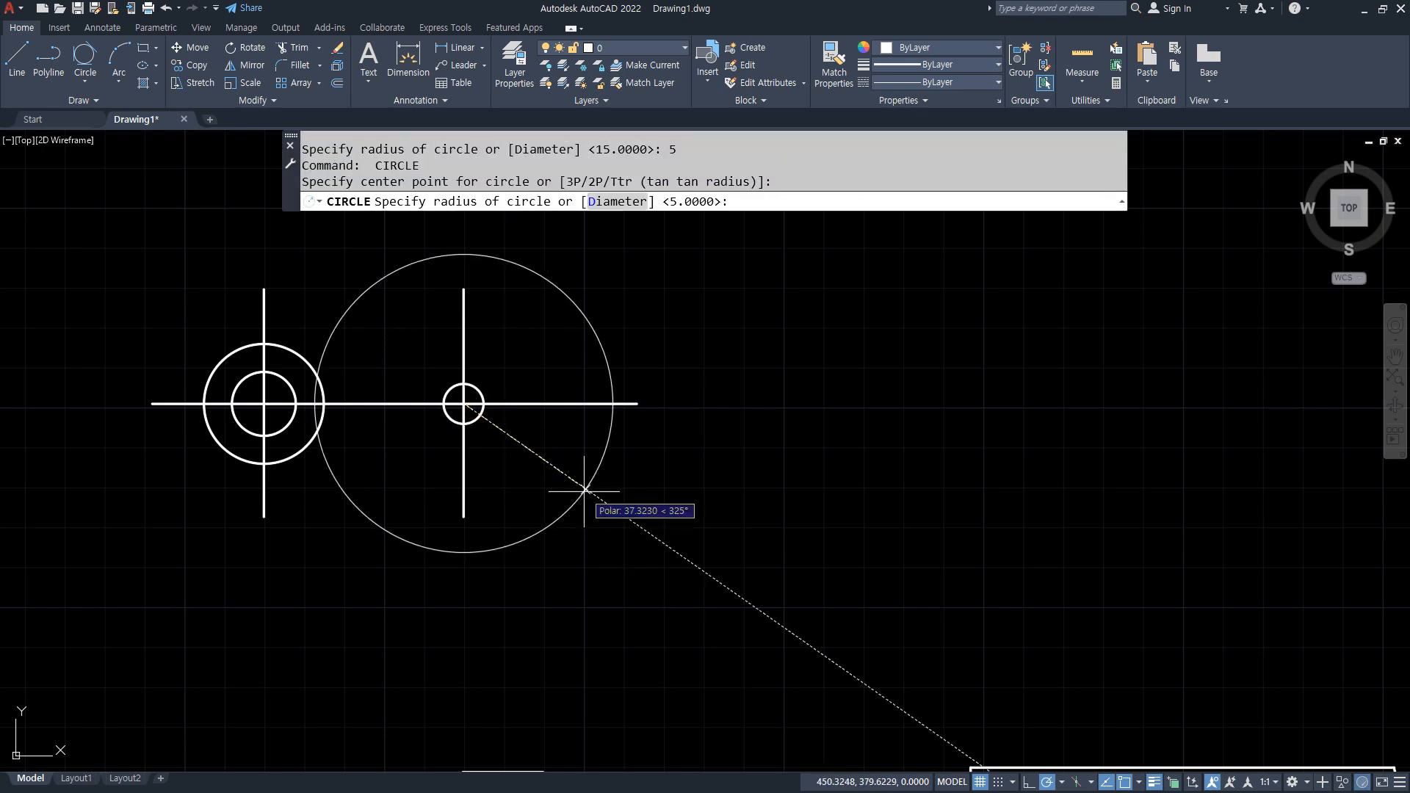
type("10")
key("Return")
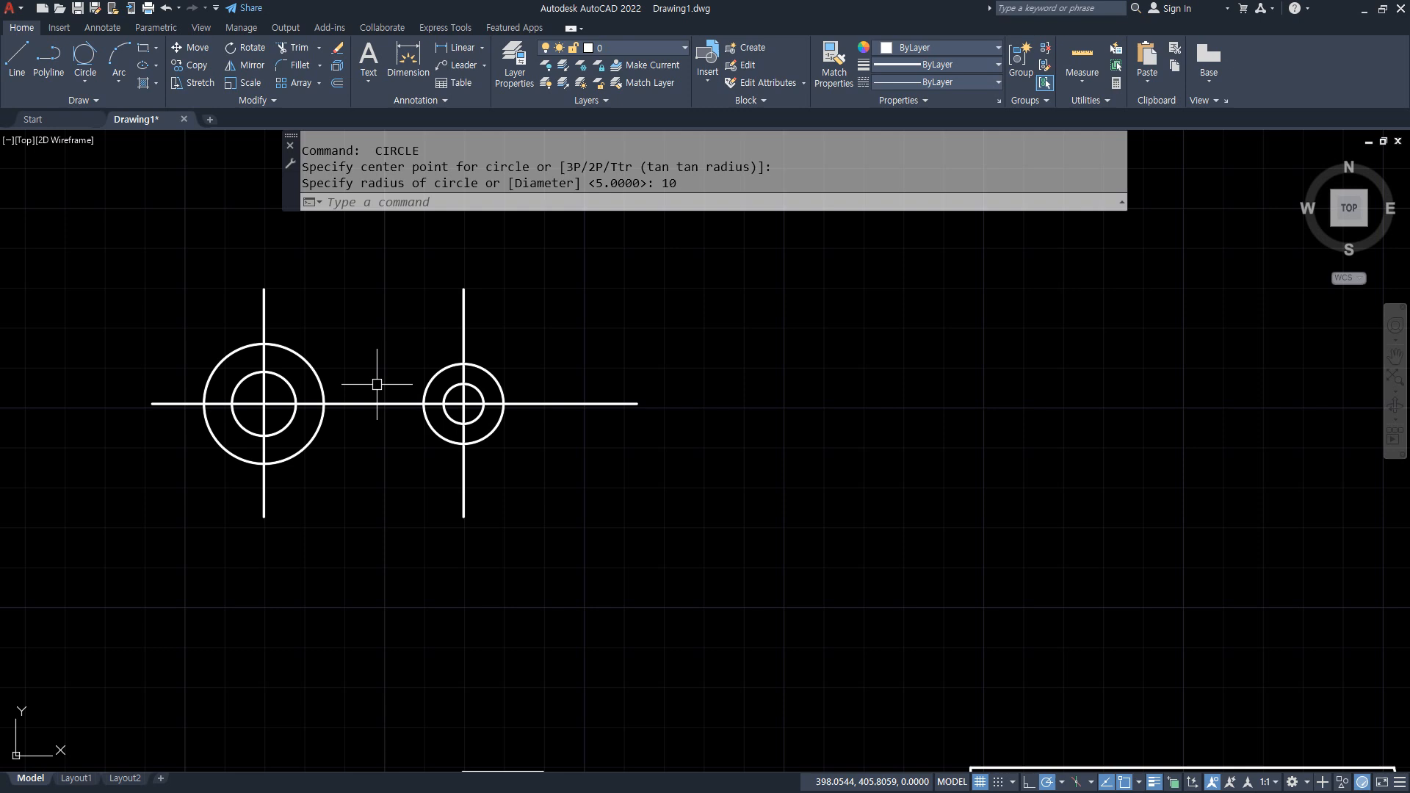
- Draw a line tangent to the upper sides of the two outer circles
scroll(387, 387, "up", 4)
type("l")
key("Return")
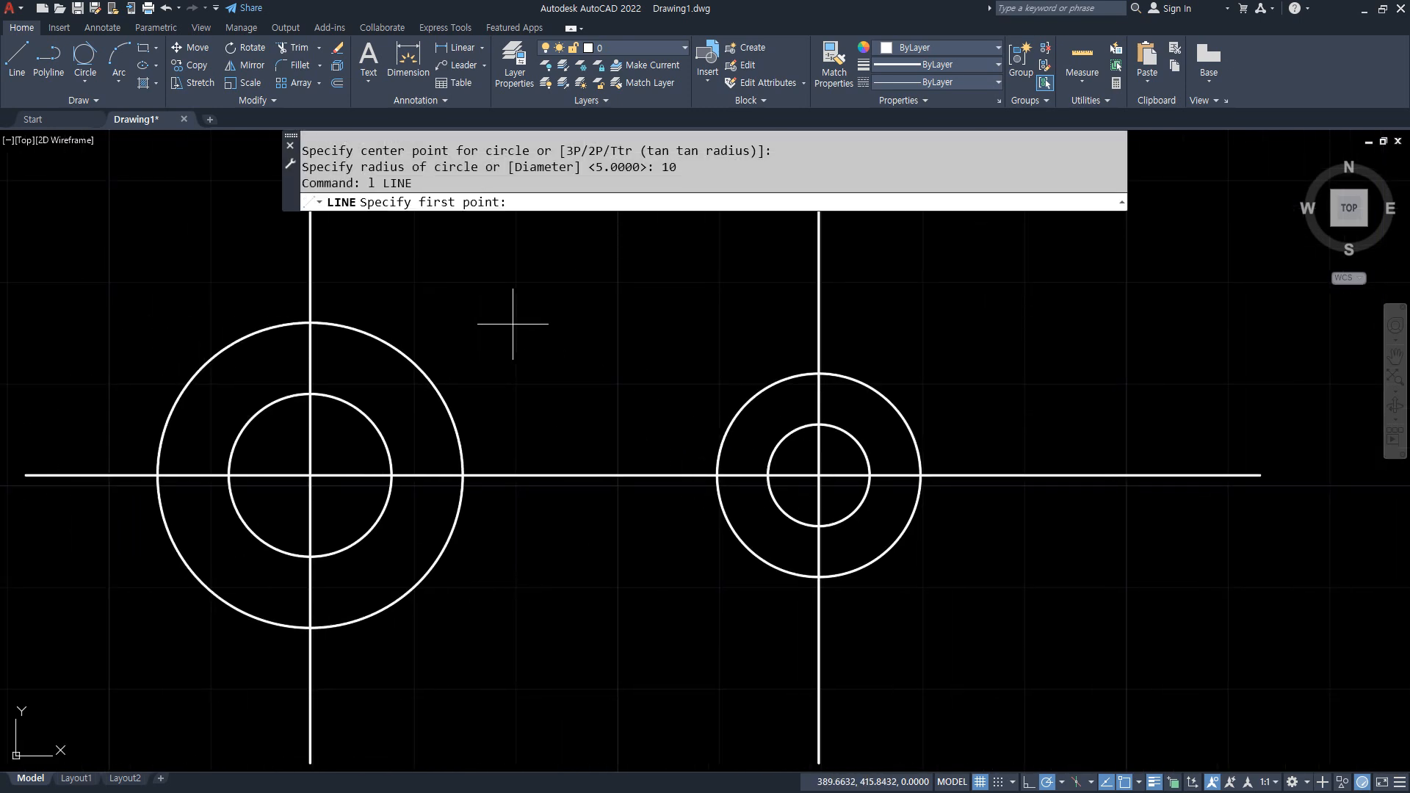
right_click(519, 274, "shift")
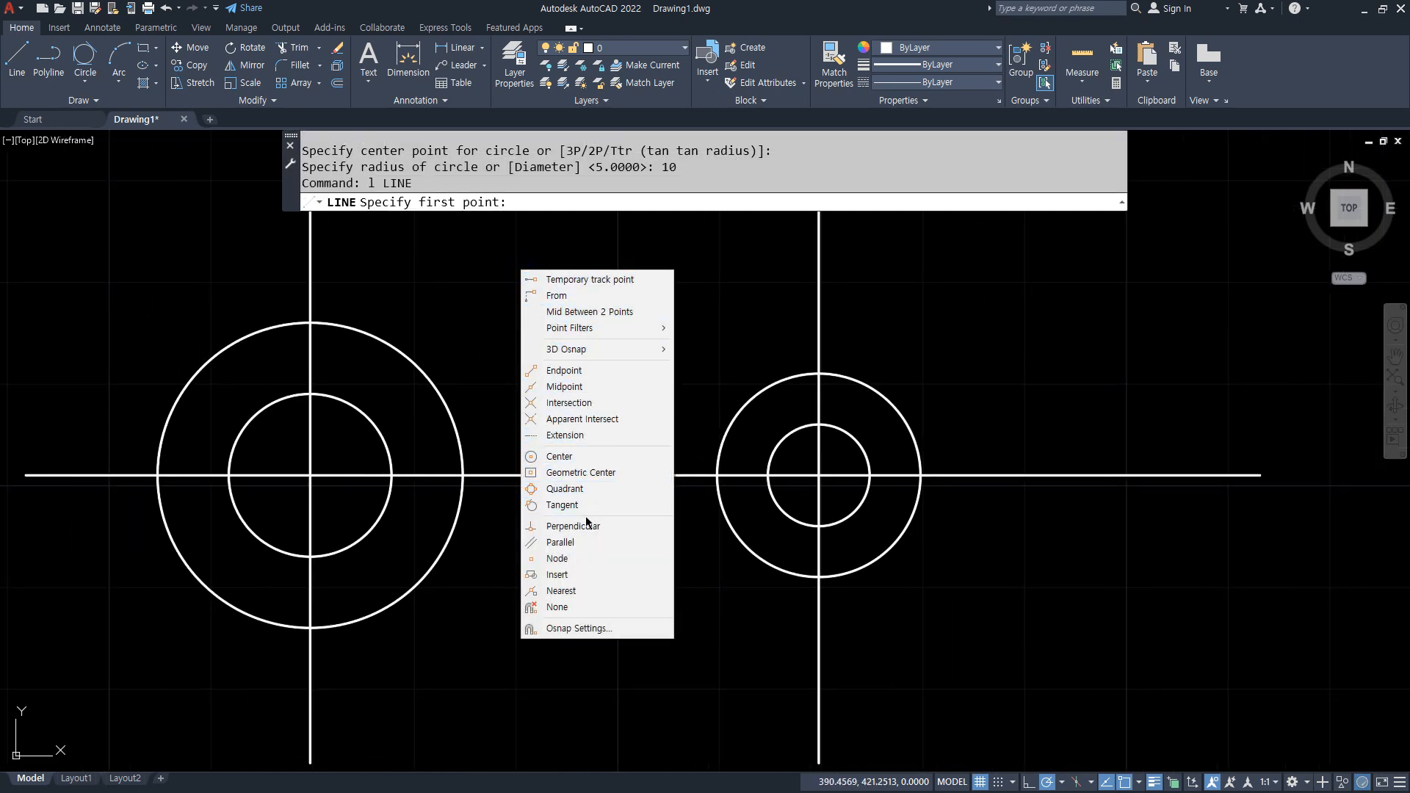
left_click(562, 504)
left_click(373, 334)
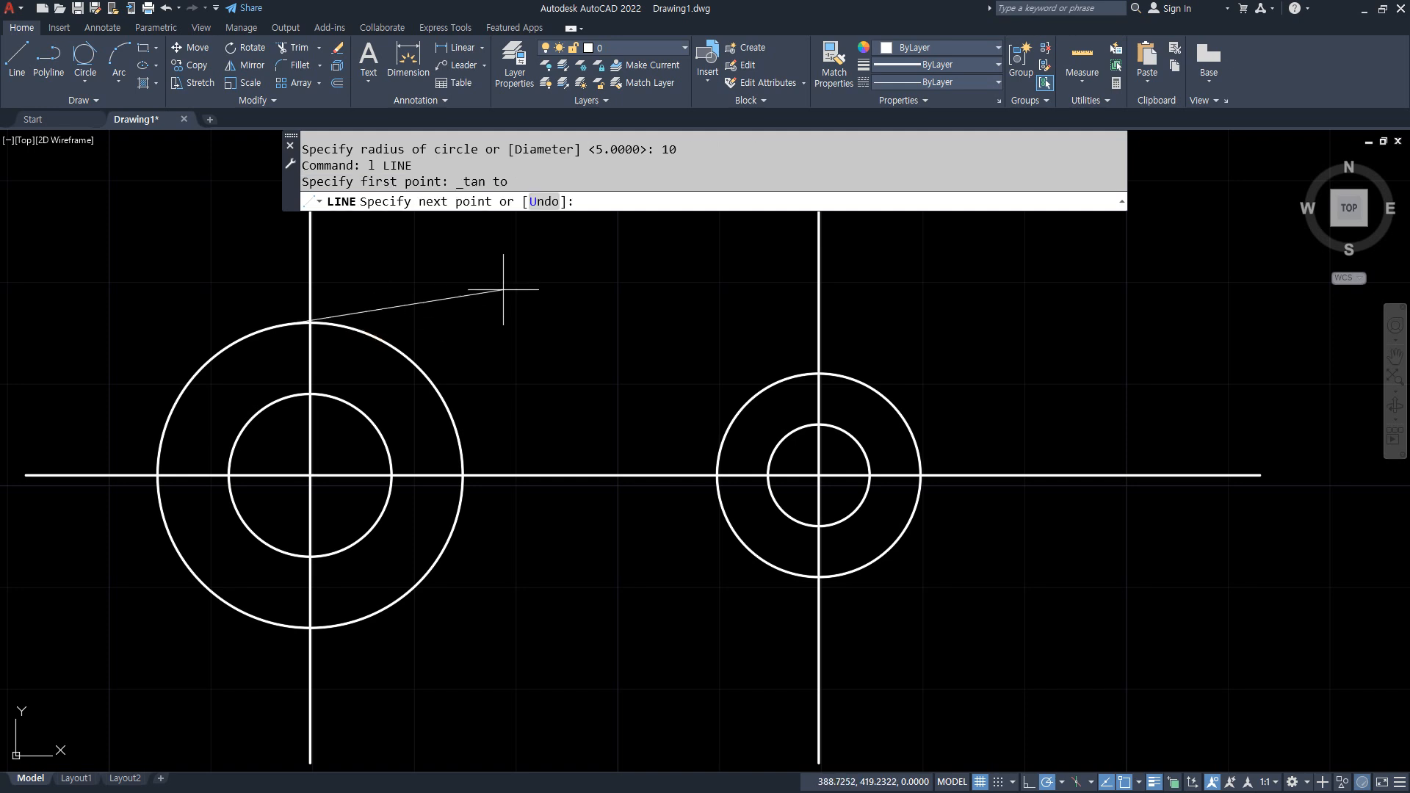
right_click(573, 287, "shift")
left_click(615, 522)
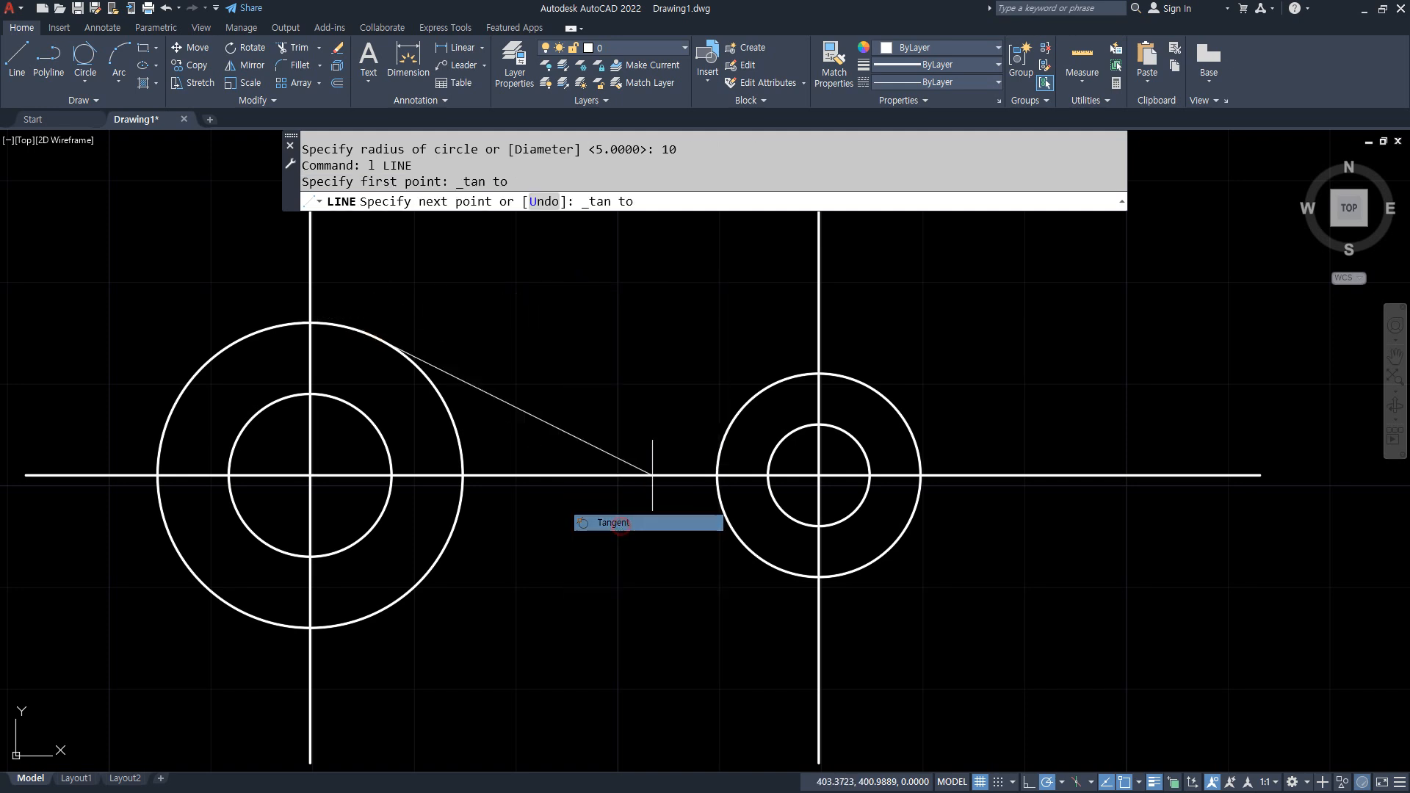
left_click(764, 377)
key("Return")
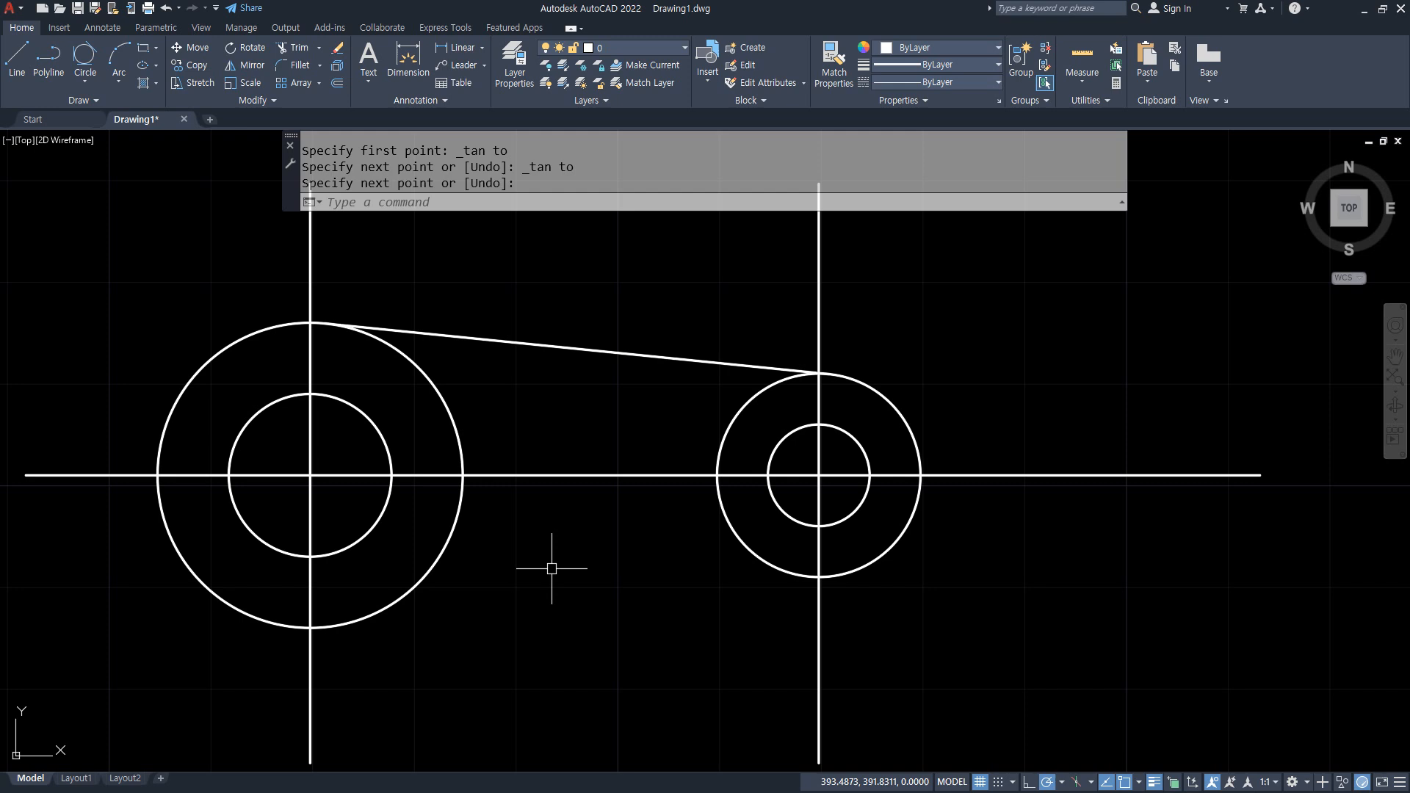
- Draw a line tangent to the lower sides of the two outer circles
key("Return")
right_click(577, 347, "shift")
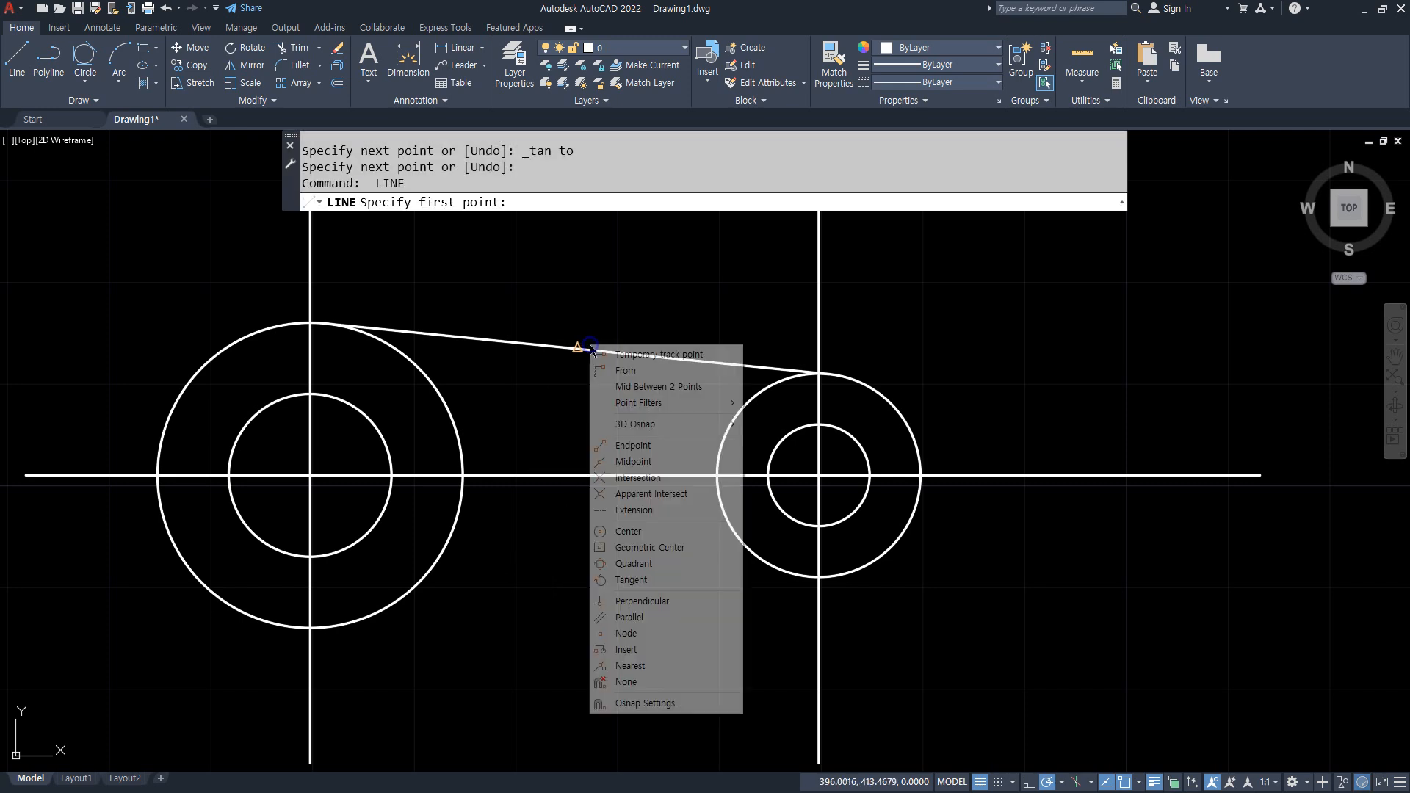
left_click(631, 580)
left_click(375, 616)
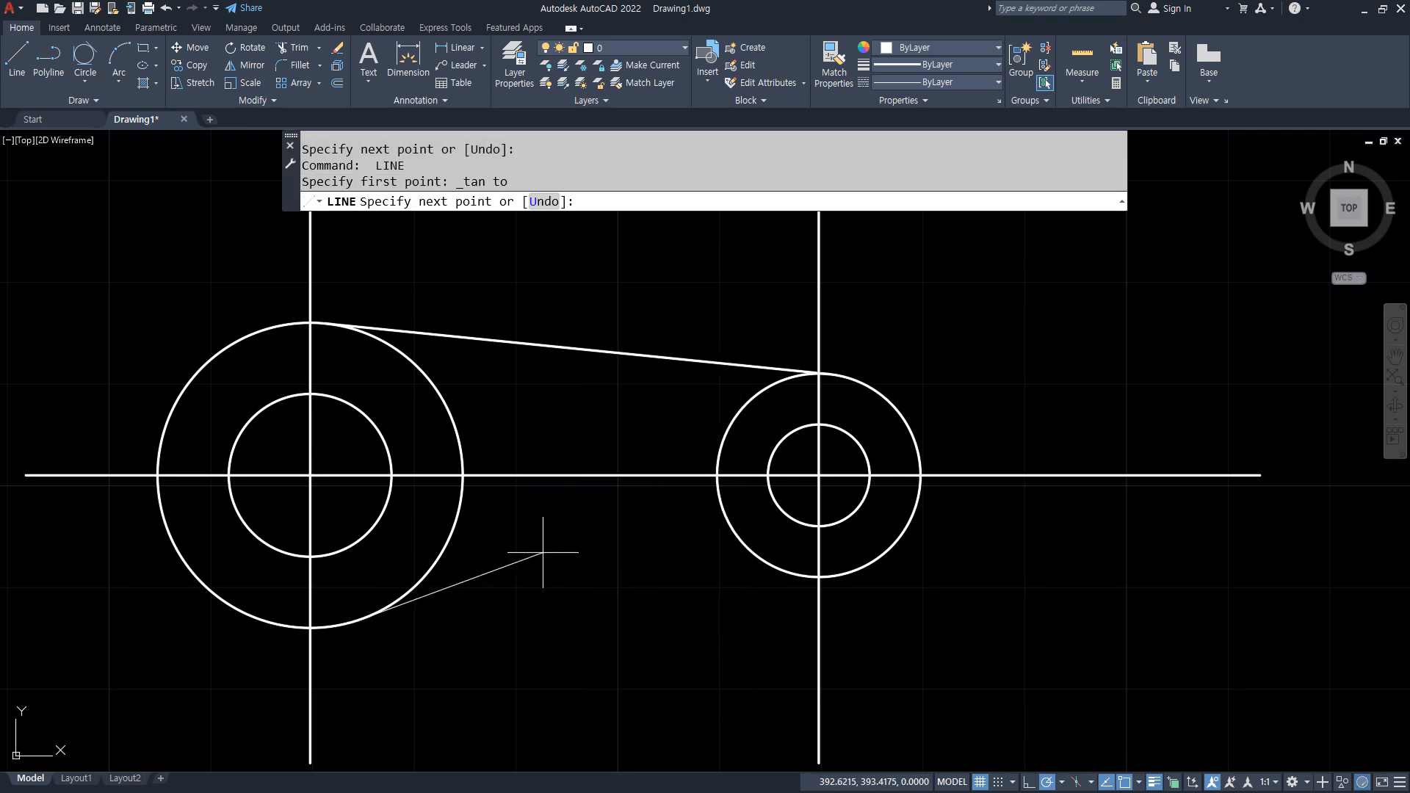
right_click(545, 562, "shift")
left_click(588, 420)
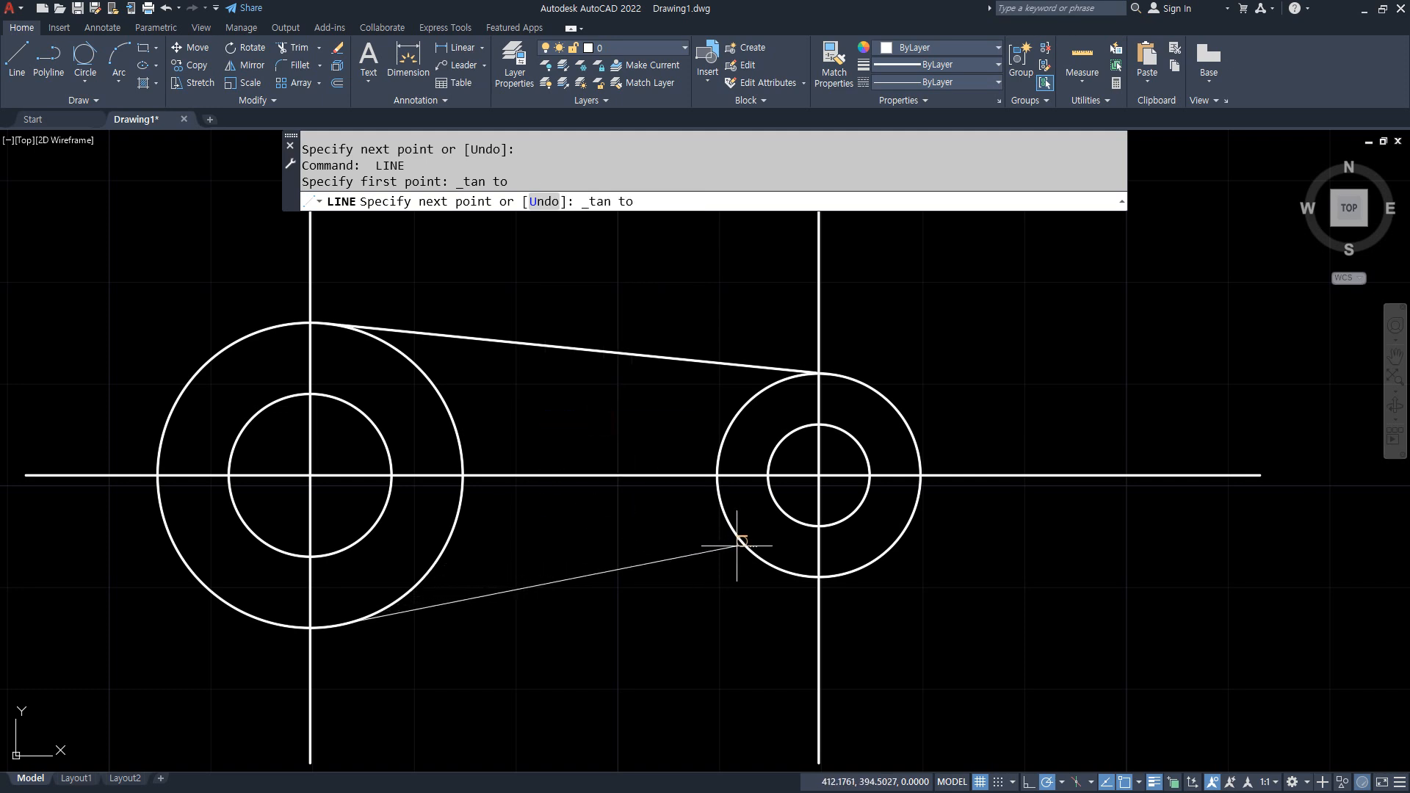
left_click(793, 576)
key("Return")
- Draw a comparison line between the two outer circles from the large circle's topmost point and inspect it close up
key("Return")
left_click(310, 322)
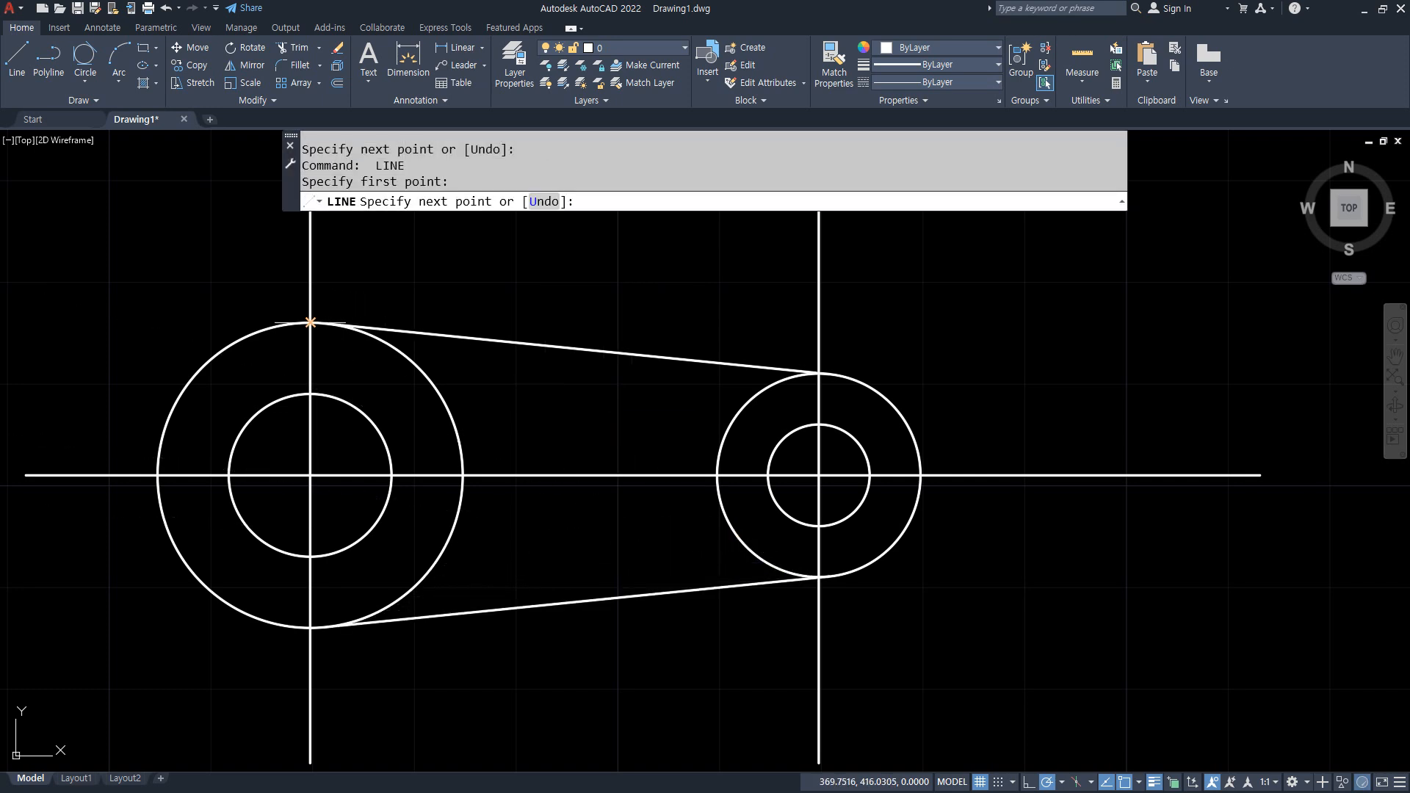
left_click(811, 374)
key("Escape")
scroll(282, 316, "up", 10)
scroll(627, 351, "up", 6)
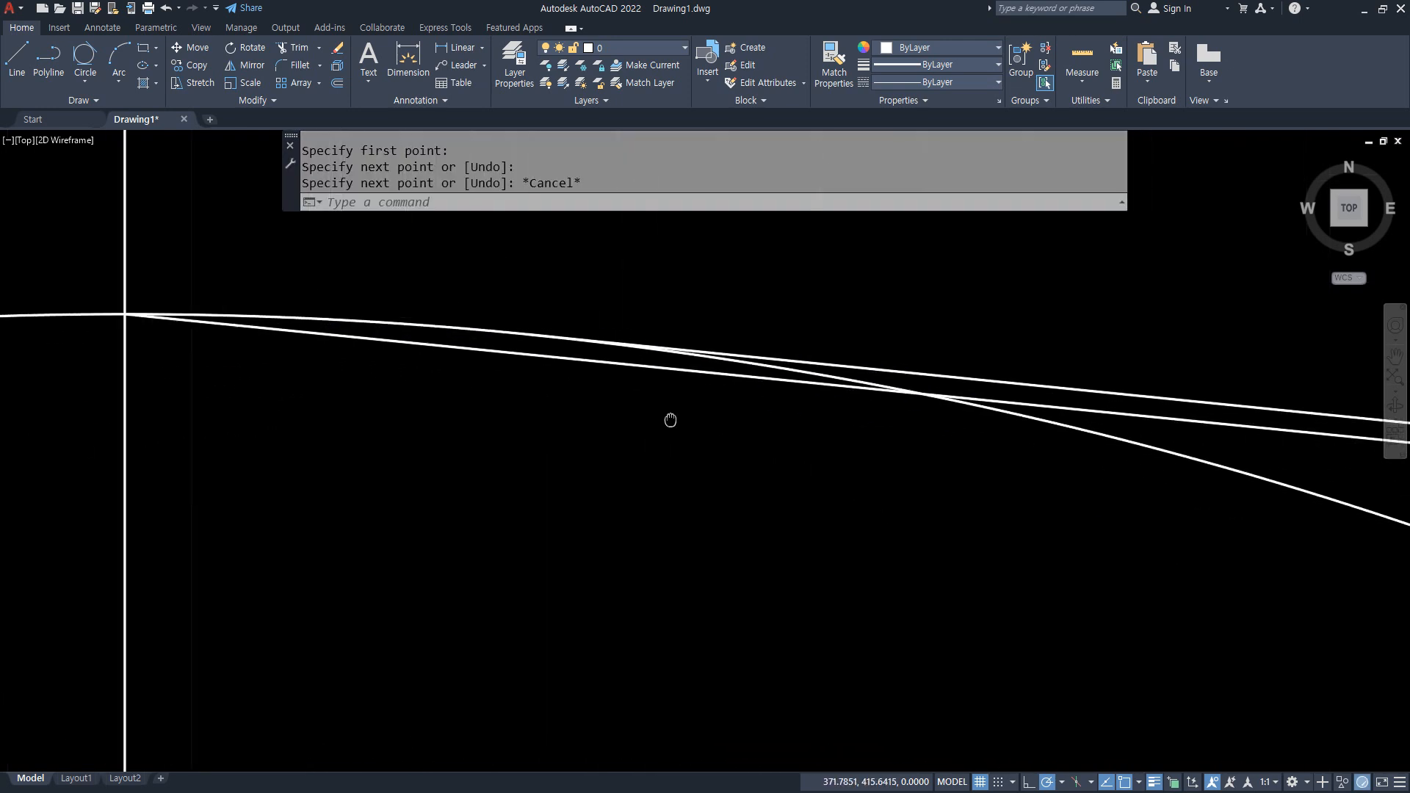
- Compare both ends of the non-tangent line with the true tangent line, and erase the non-tangent one
left_click(508, 352)
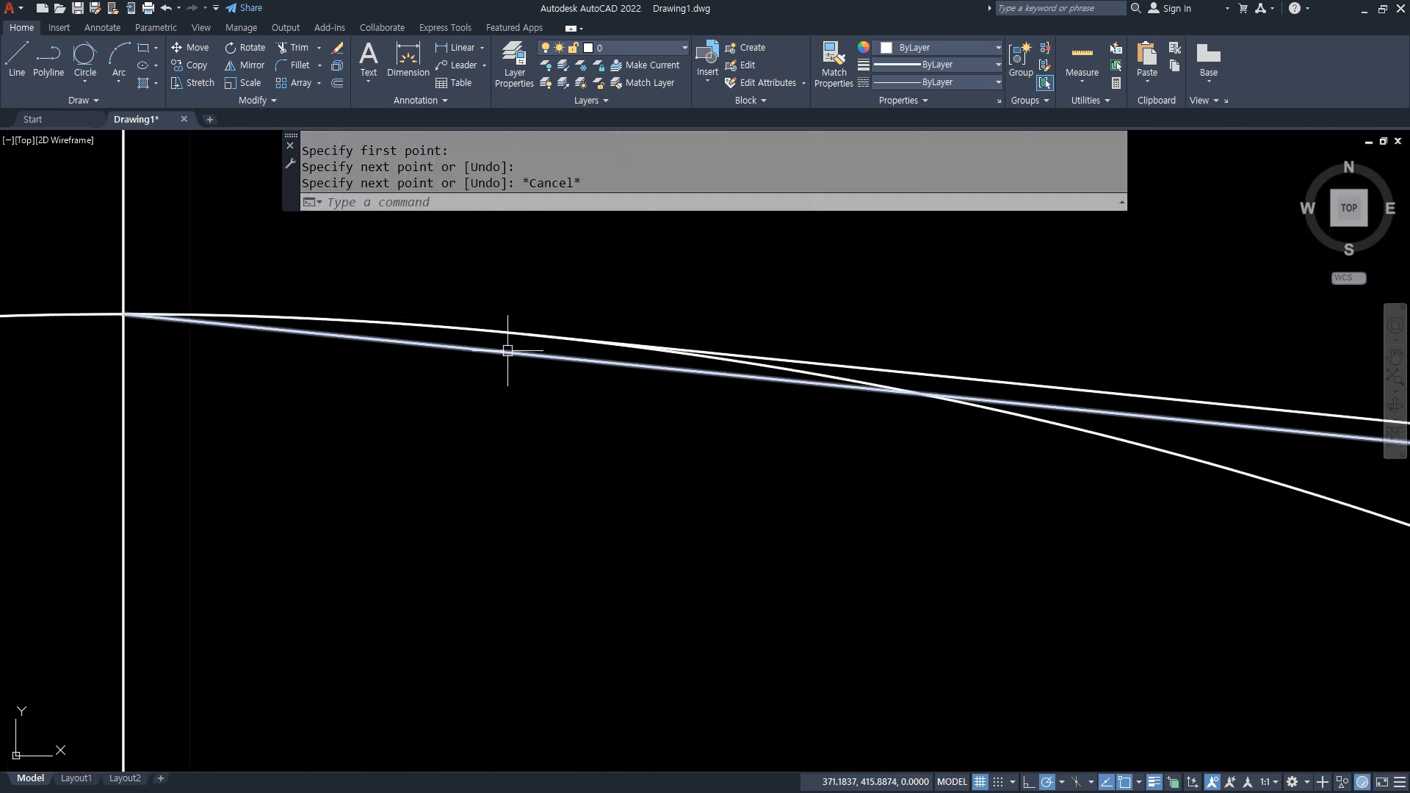
scroll(504, 496, "down", 10)
middle_click_drag(1007, 513, 192, 317)
scroll(1072, 430, "up", 6)
scroll(499, 328, "up", 8)
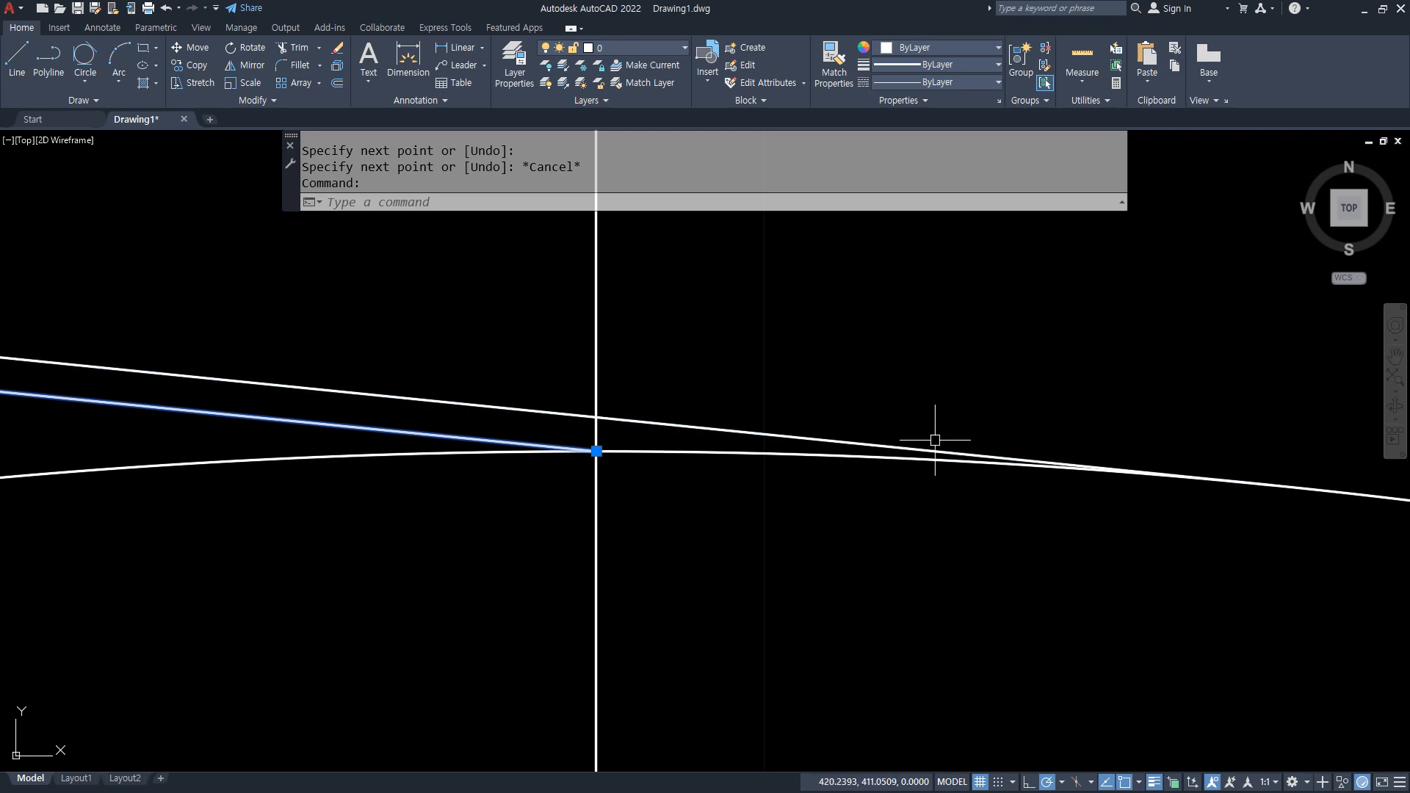
type("e")
key("Return")
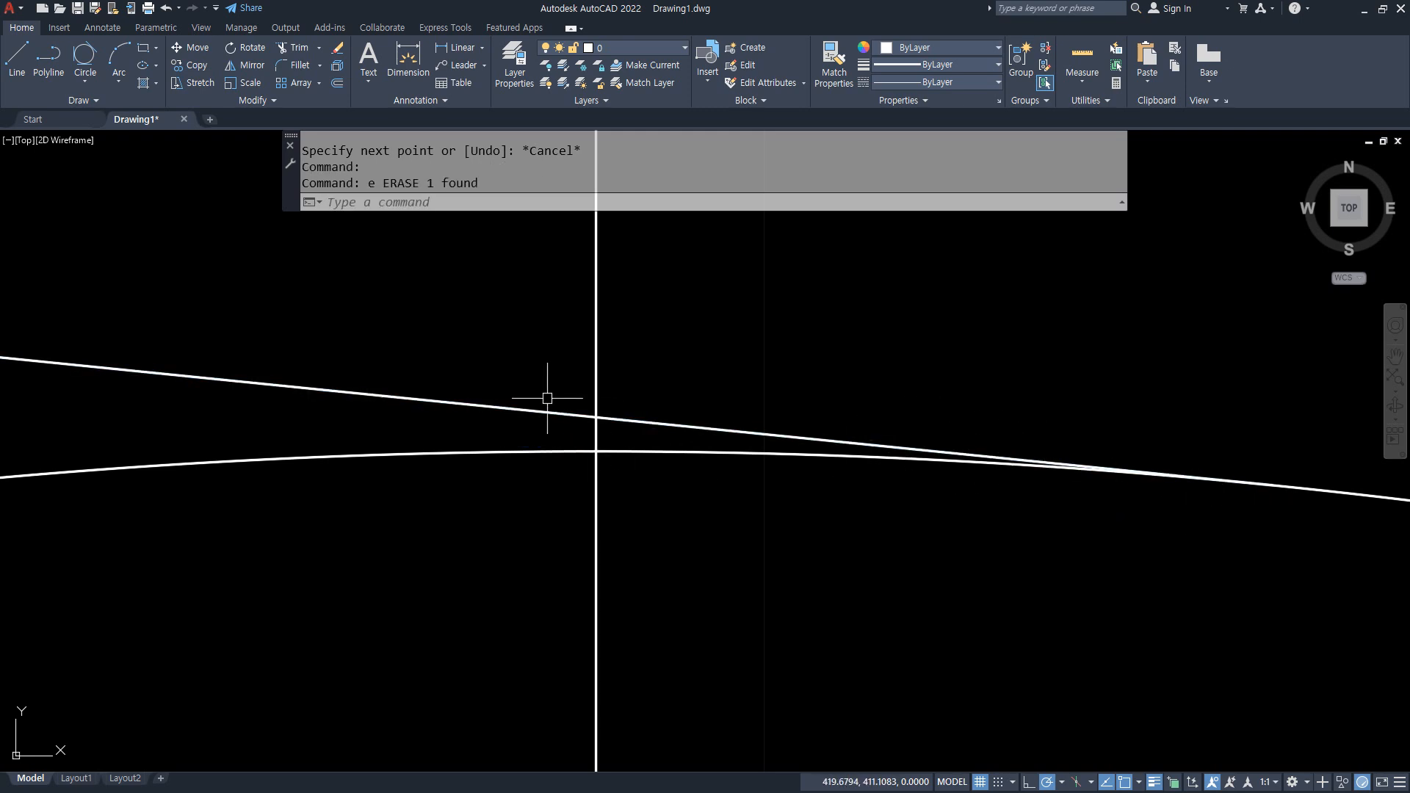
- Draw a horizontal center line about 124 long in the empty area to the right of the finished link figure
scroll(546, 398, "down", 5)
middle_click_drag(371, 405, 501, 403)
middle_click_drag(414, 540, 405, 329)
scroll(513, 525, "down", 2)
middle_click_drag(736, 511, 242, 542)
middle_click_drag(666, 481, 503, 509)
type("l")
key("Return")
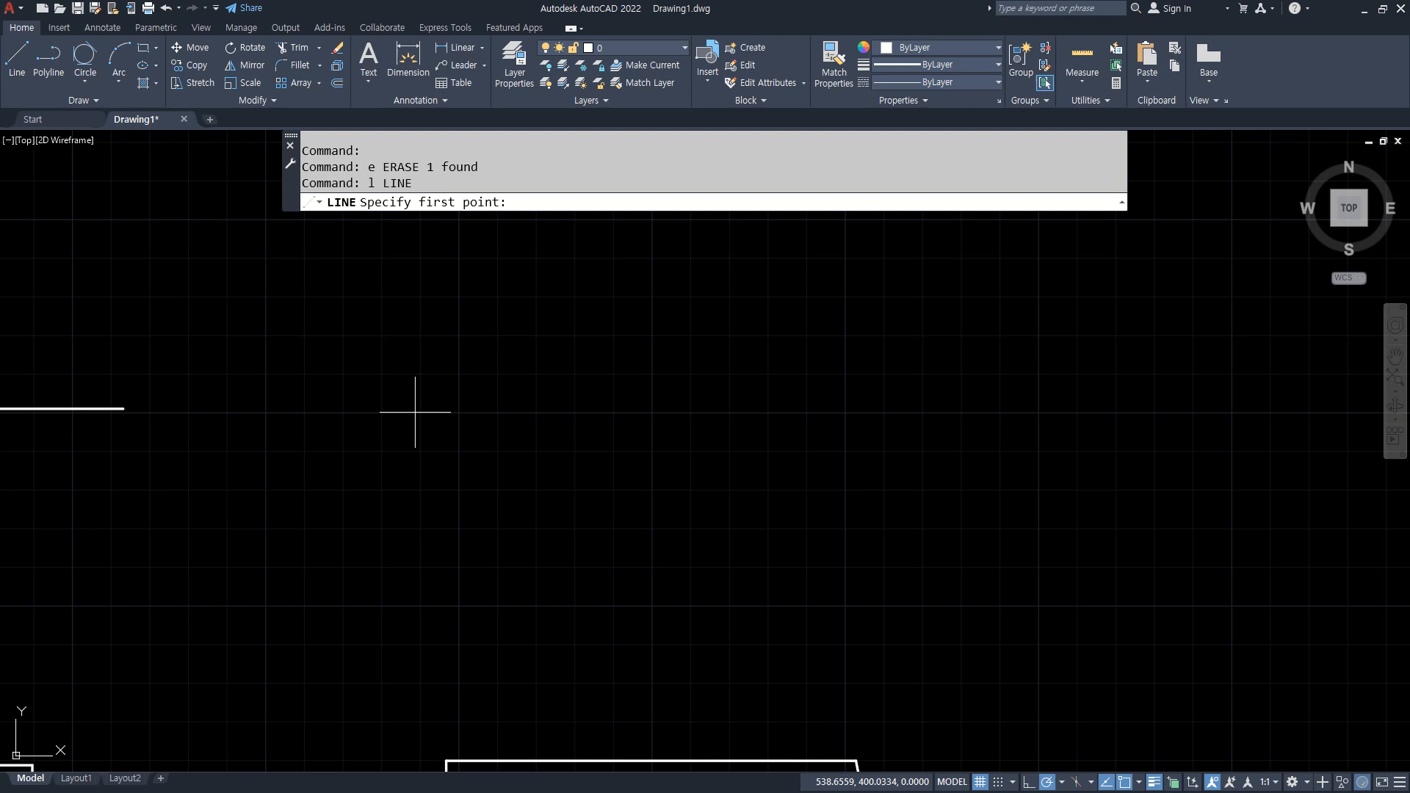
left_click(416, 412)
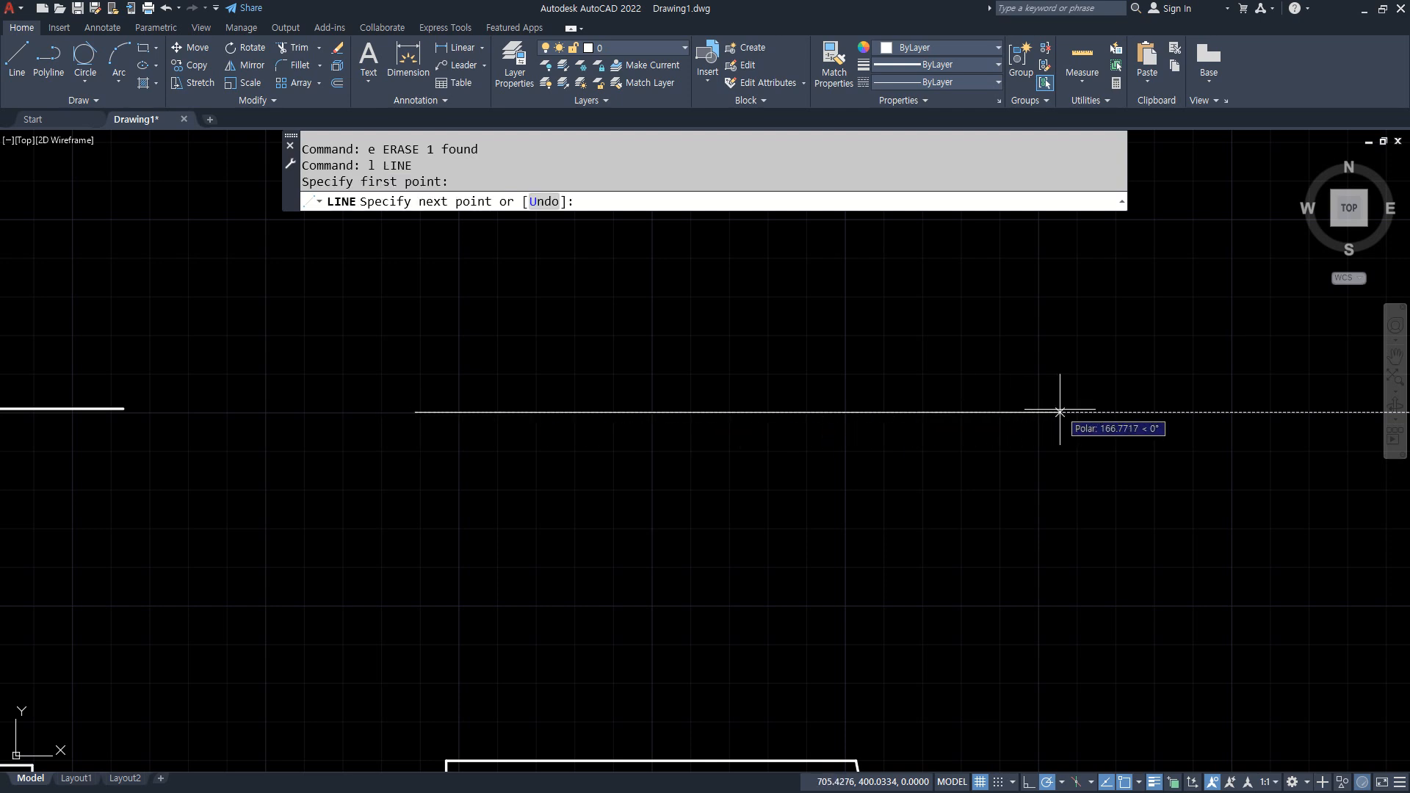
left_click(894, 411)
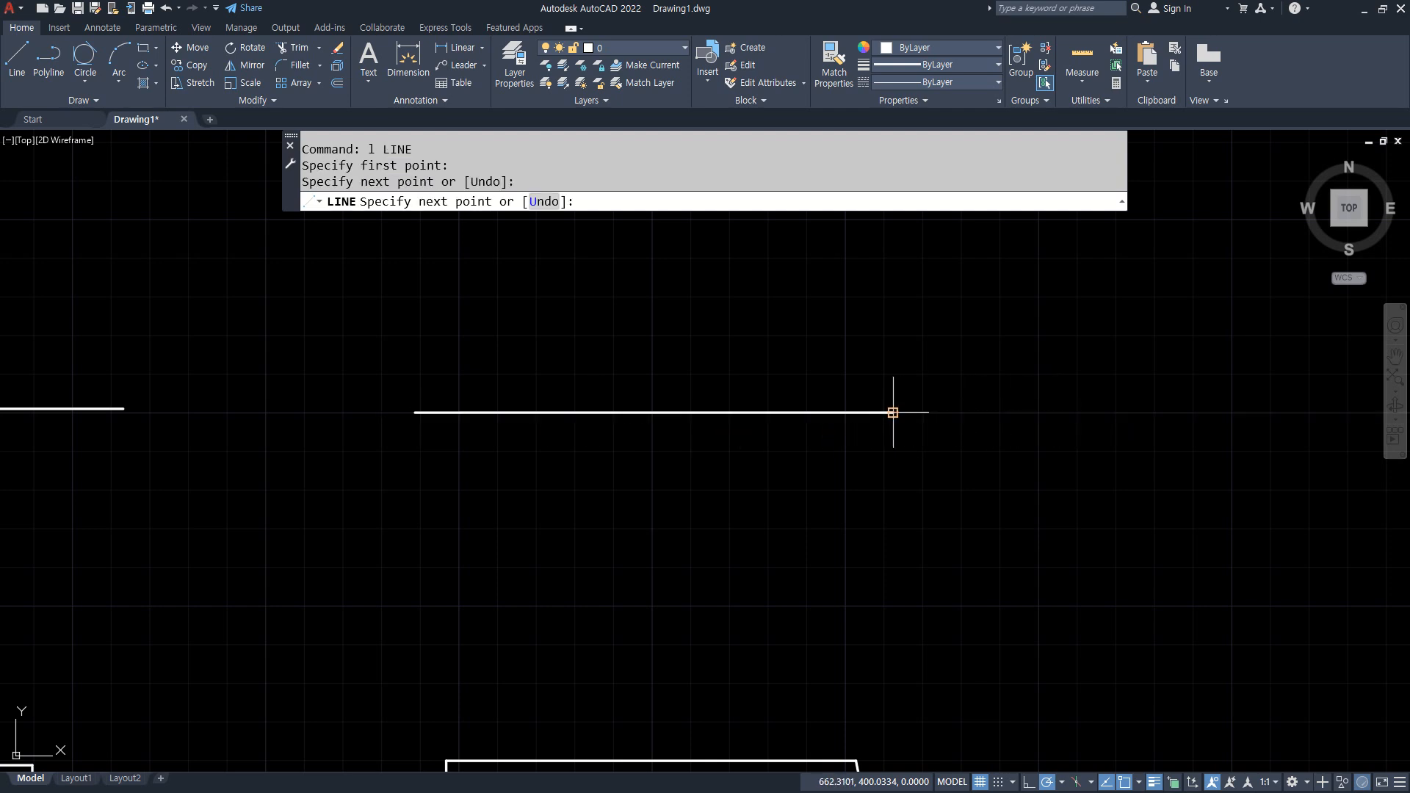
key("Return")
- Draw a vertical line crossing the new horizontal center line about a quarter of the way from its left end
key("Return")
left_click(534, 267)
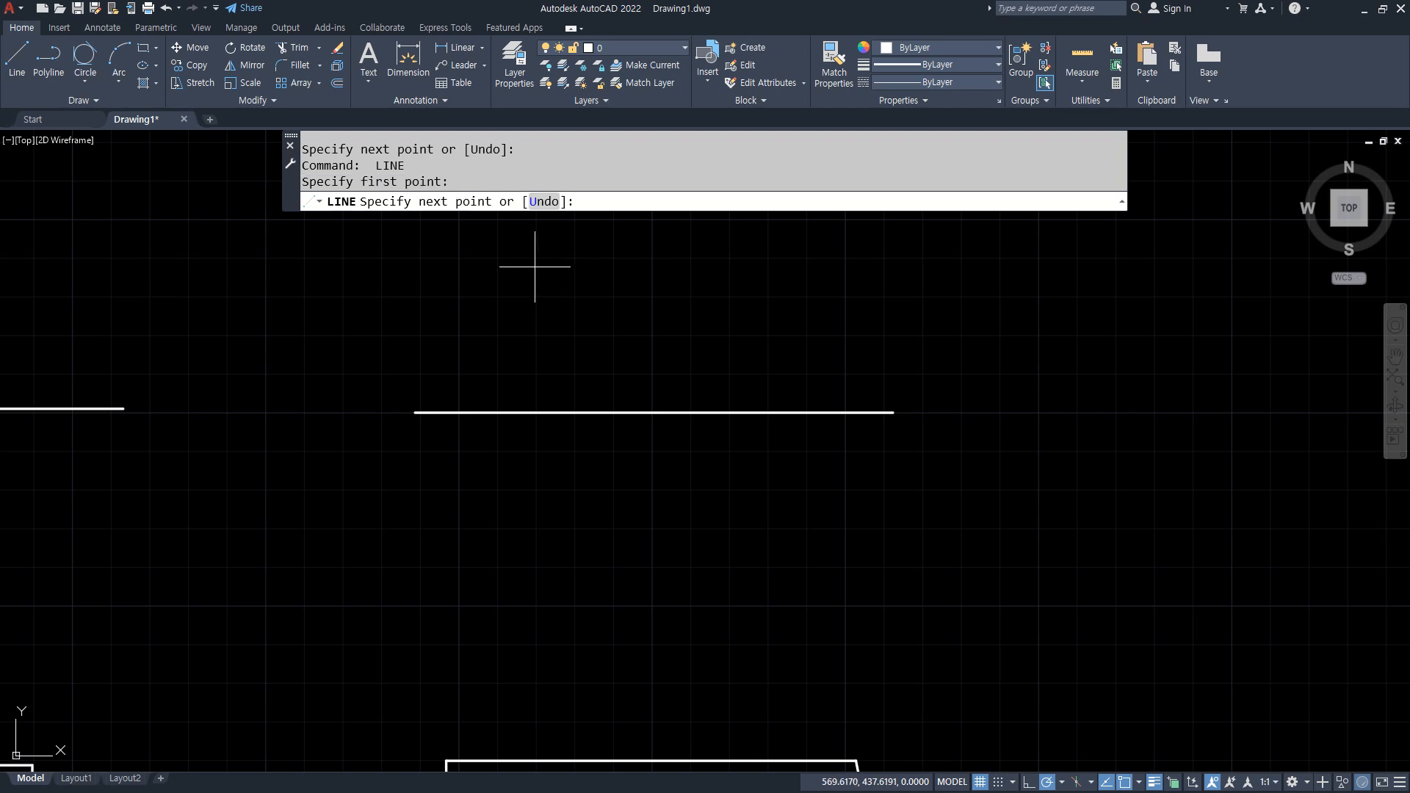
left_click(535, 563)
key("Return")
- Offset the new vertical center line 60 to the right
type("o")
key("Return")
type("60")
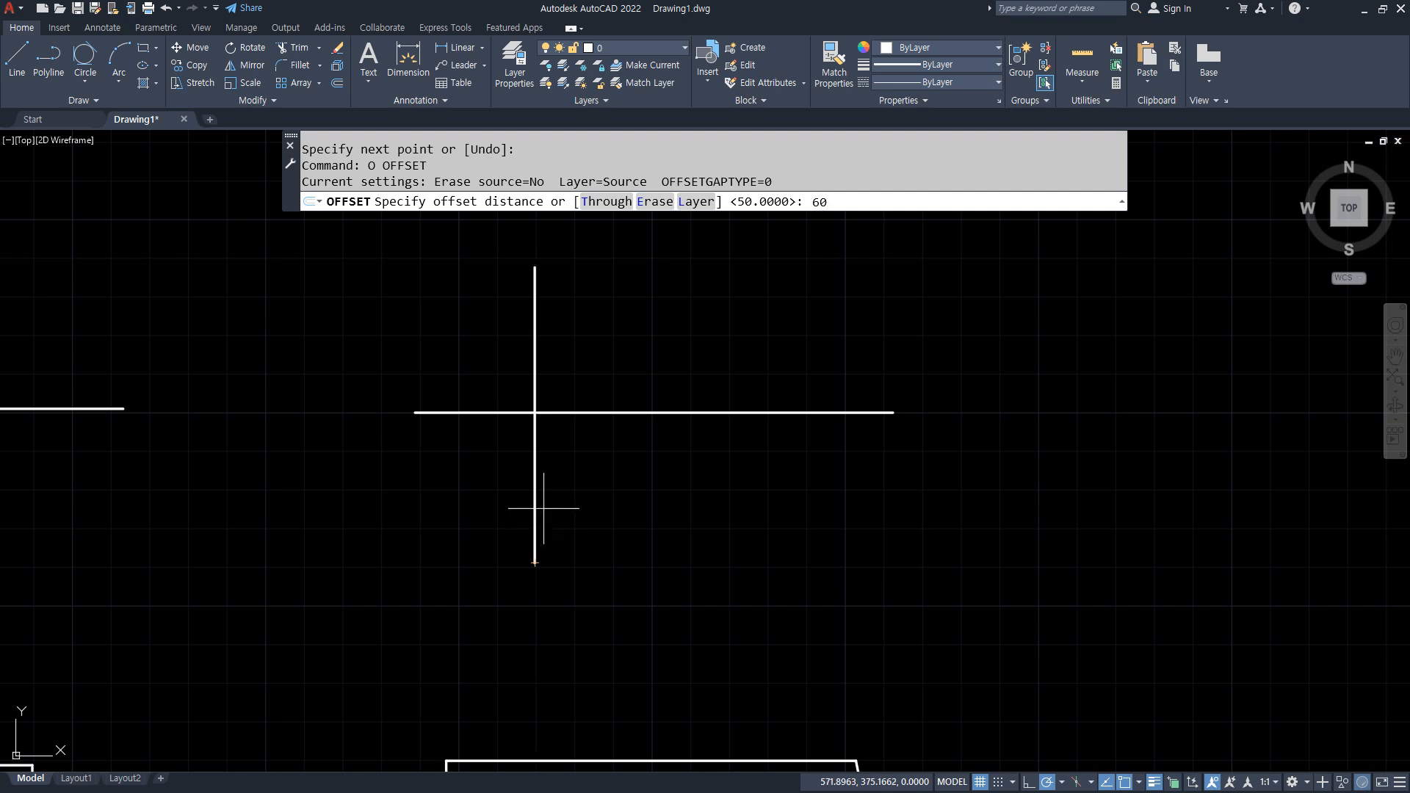
key("Return")
left_click(536, 494)
left_click(733, 495)
key("Return")
- Offset the horizontal center line 20 upward and 20 downward
key("Return")
type("20")
key("Return")
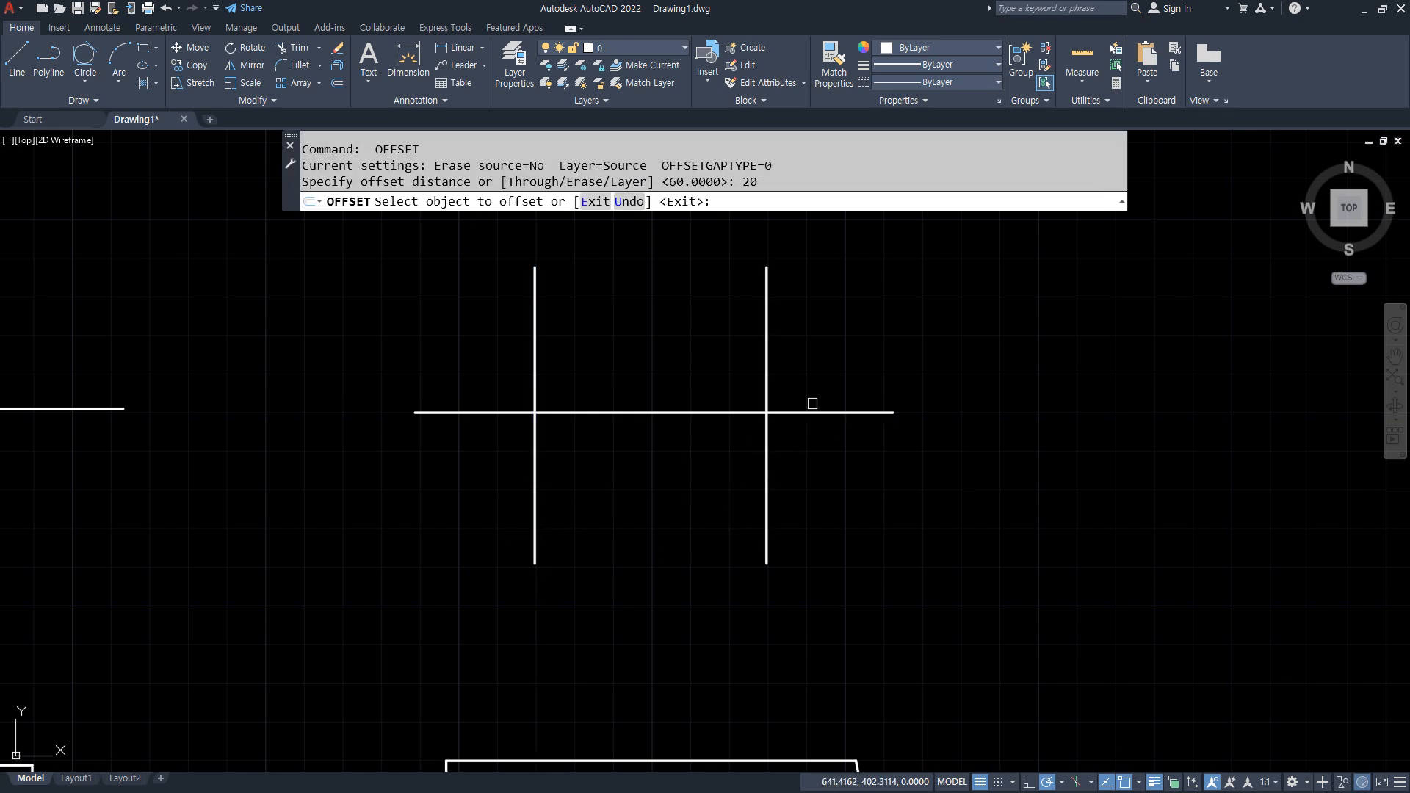
left_click(813, 410)
left_click(815, 397)
left_click(814, 413)
left_click(814, 416)
key("Return")
- Draw a diameter 20 circle where the left vertical line crosses the middle horizontal line
type("c")
key("Return")
left_click(536, 413)
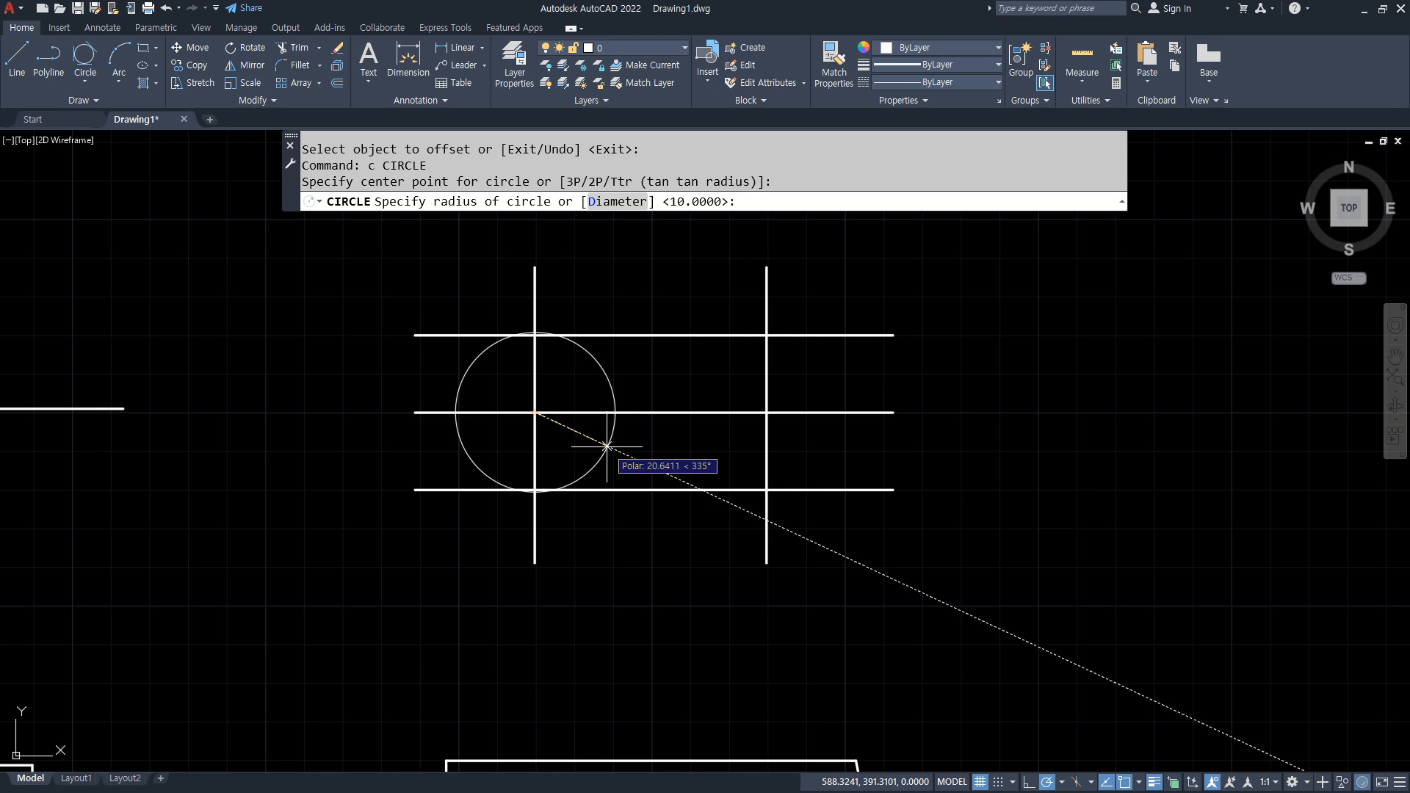
type("d")
key("Return")
type("20")
key("Return")
- Draw a diameter 30 circle concentric with the diameter 20 circle
type("c")
key("Return")
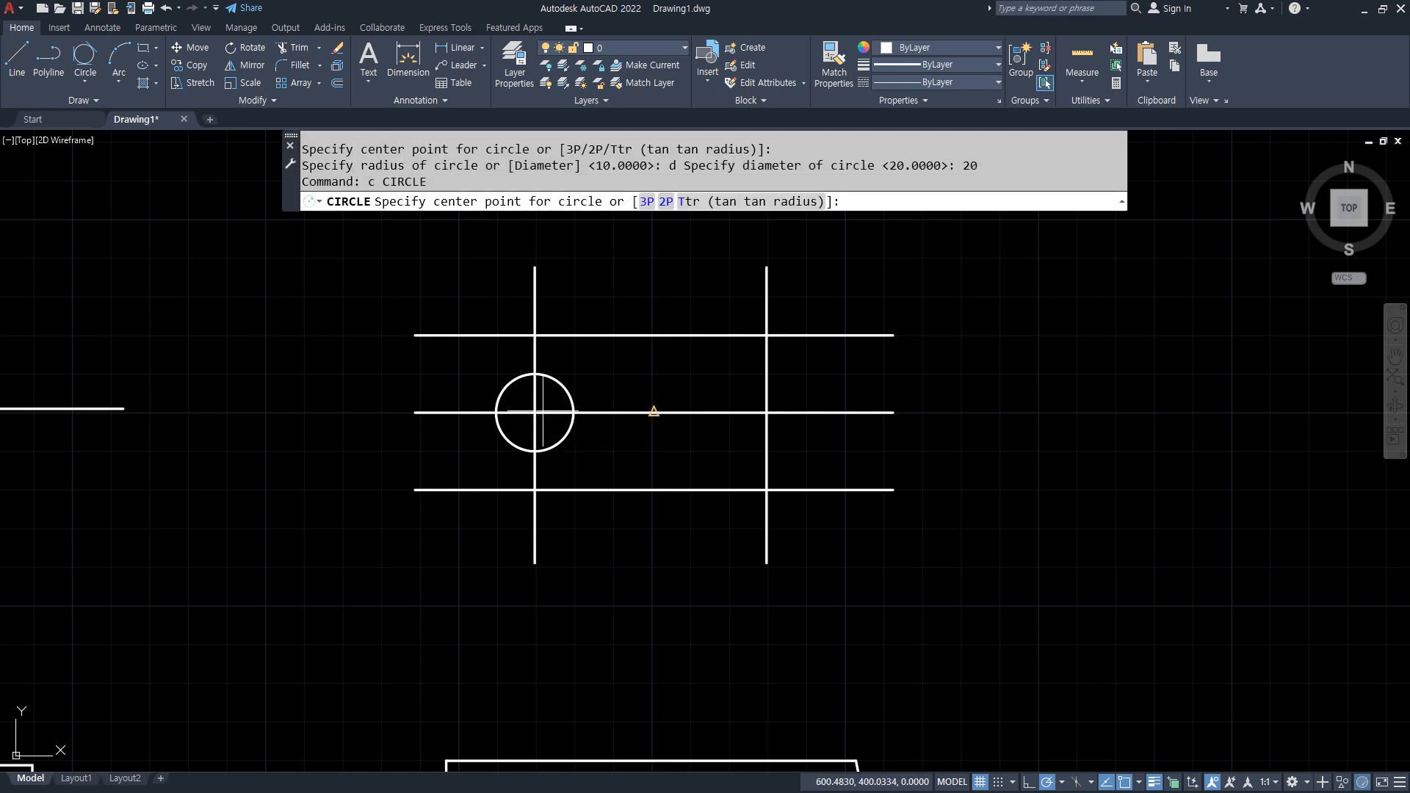
left_click(534, 413)
type("d")
key("Return")
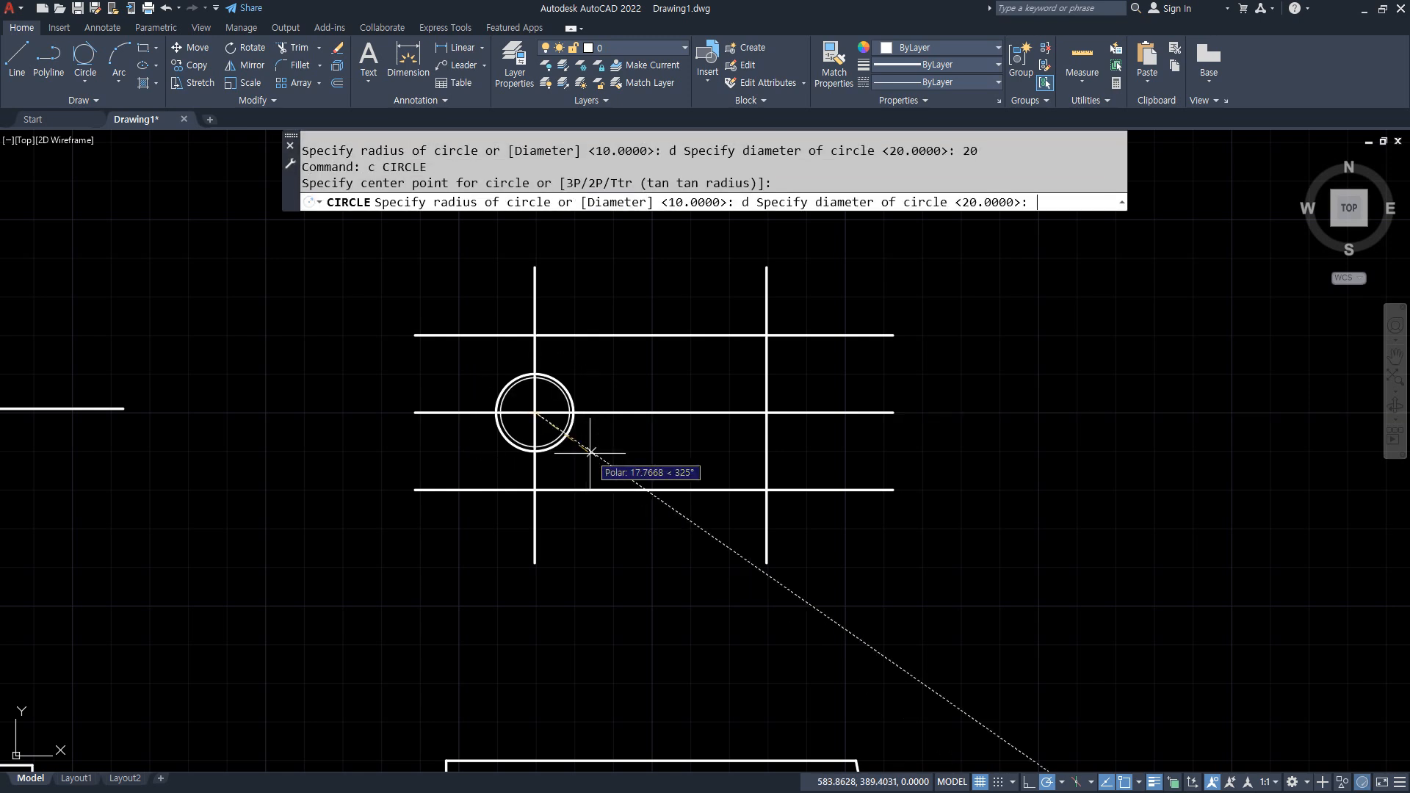
key("Return")
- Draw radius 5 circles where the right vertical line crosses the upper and lower horizontal lines
type("c")
key("Return")
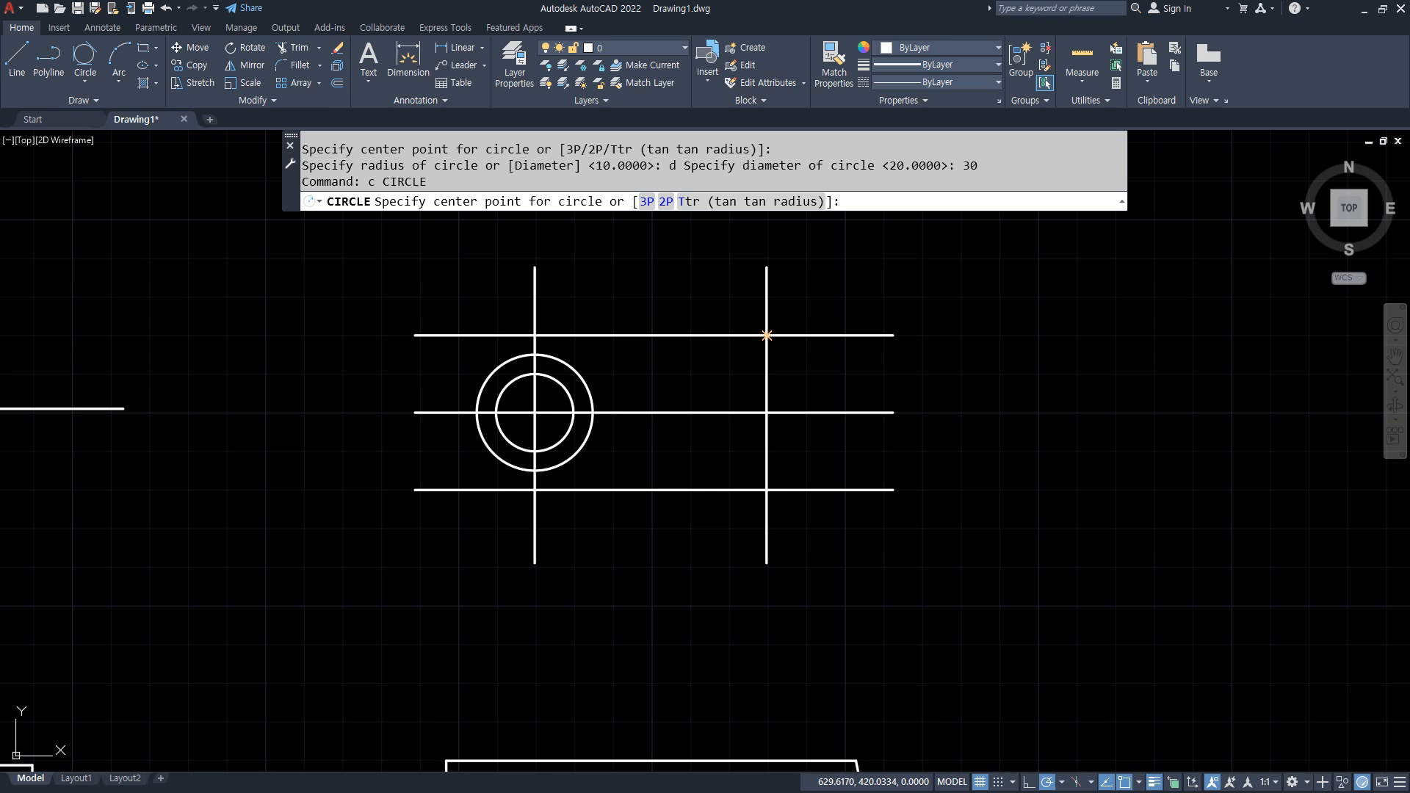
left_click(767, 336)
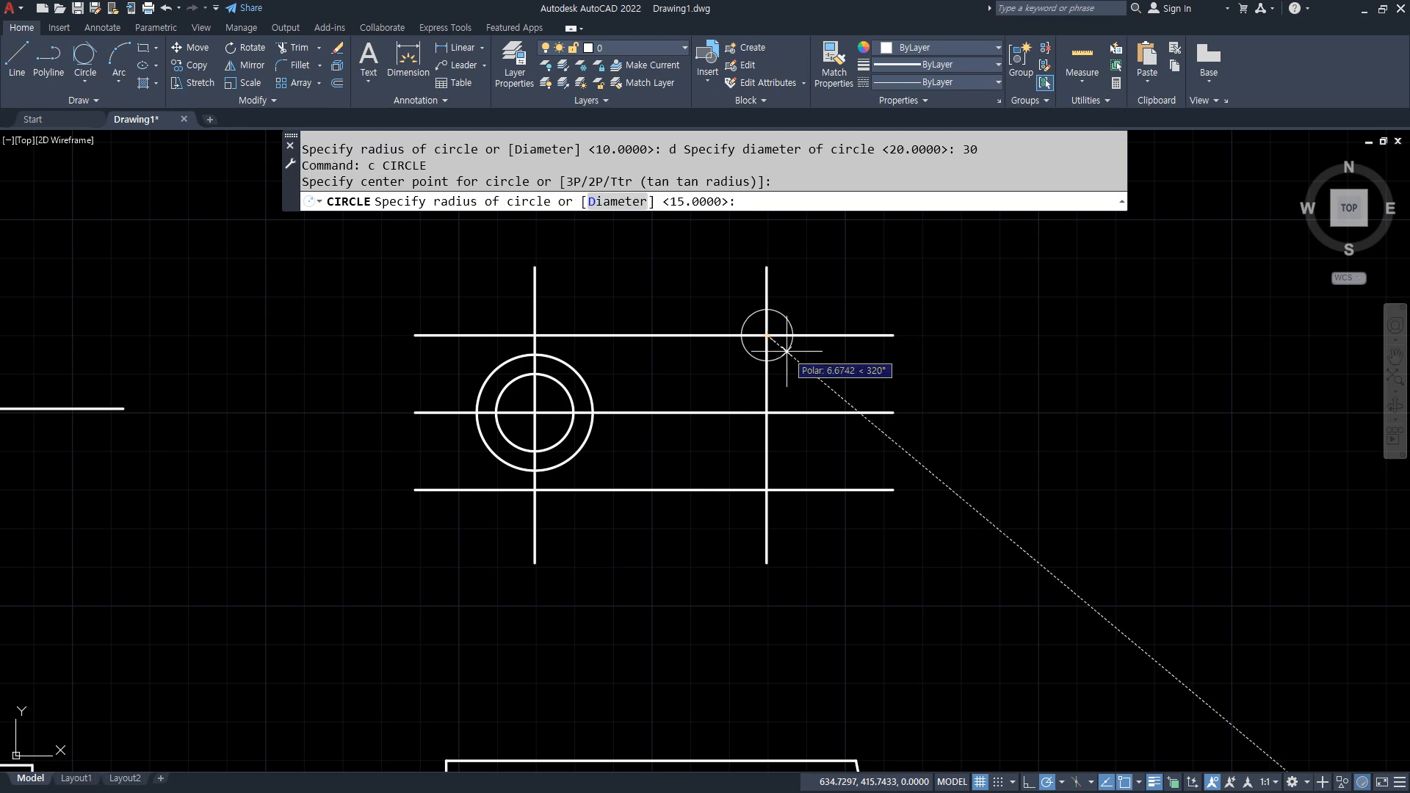
type("5")
key("Return")
key("Return")
left_click(767, 490)
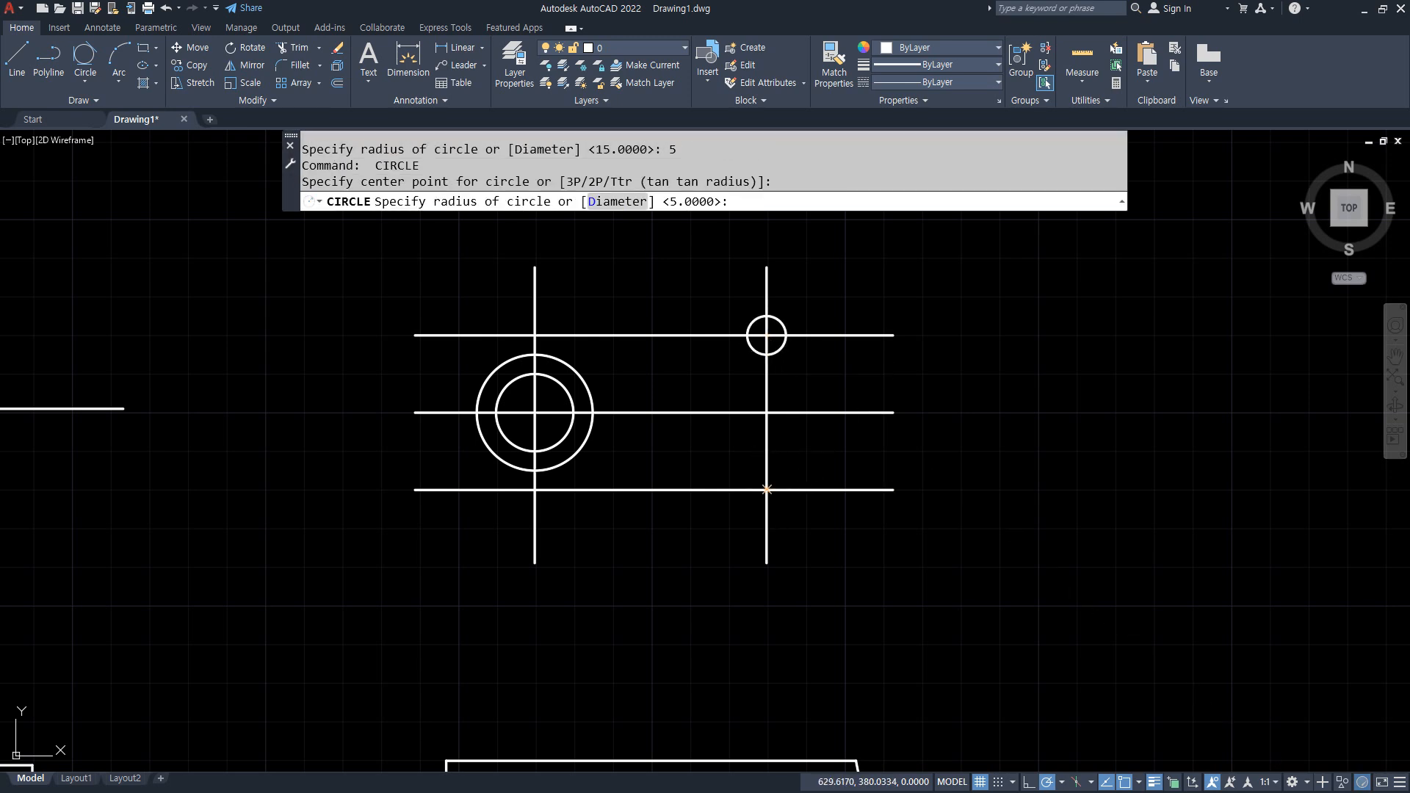
key("Return")
- Draw a radius 10 circle concentric with each of the two radius 5 circles on the right
key("Return")
left_click(767, 336)
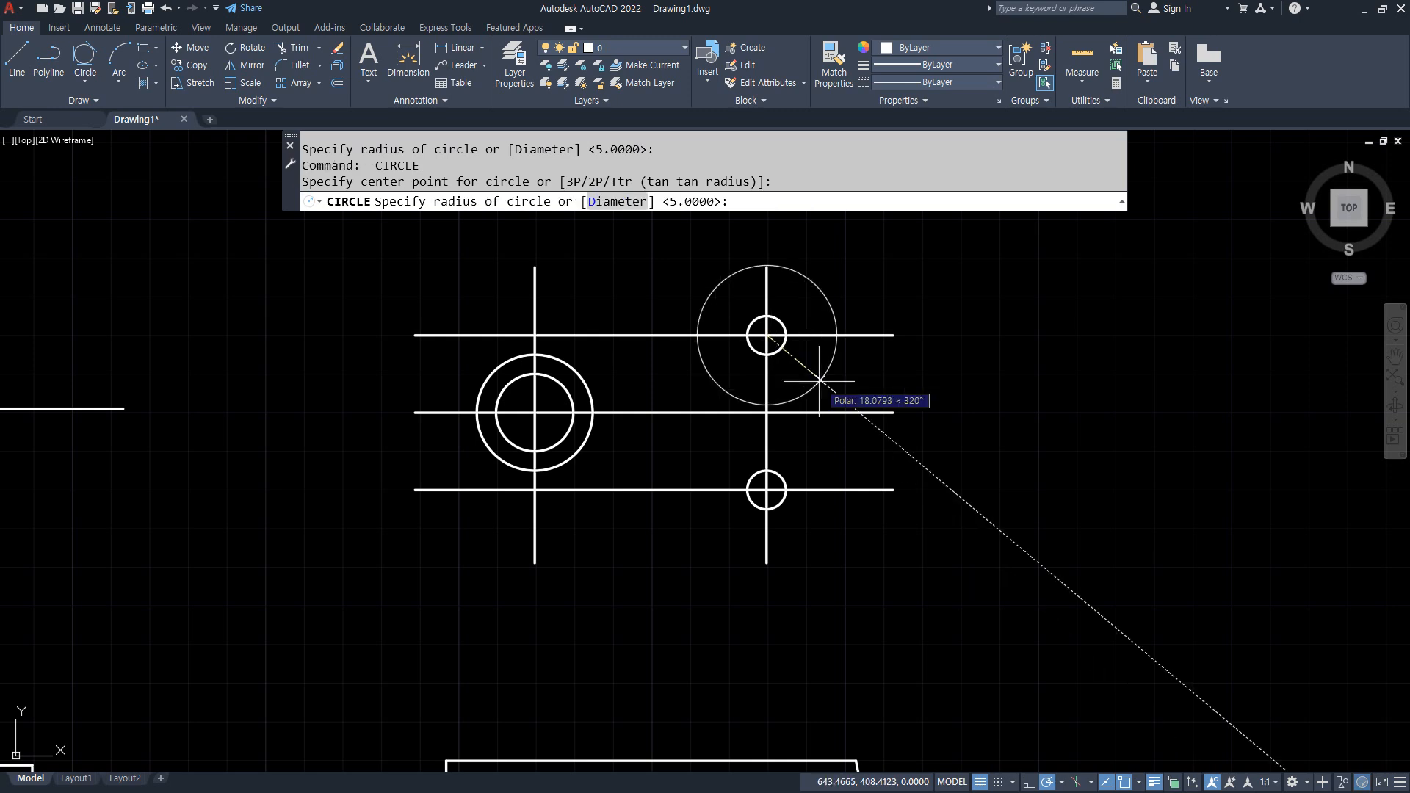
type("10")
key("Return")
key("Return")
left_click(766, 490)
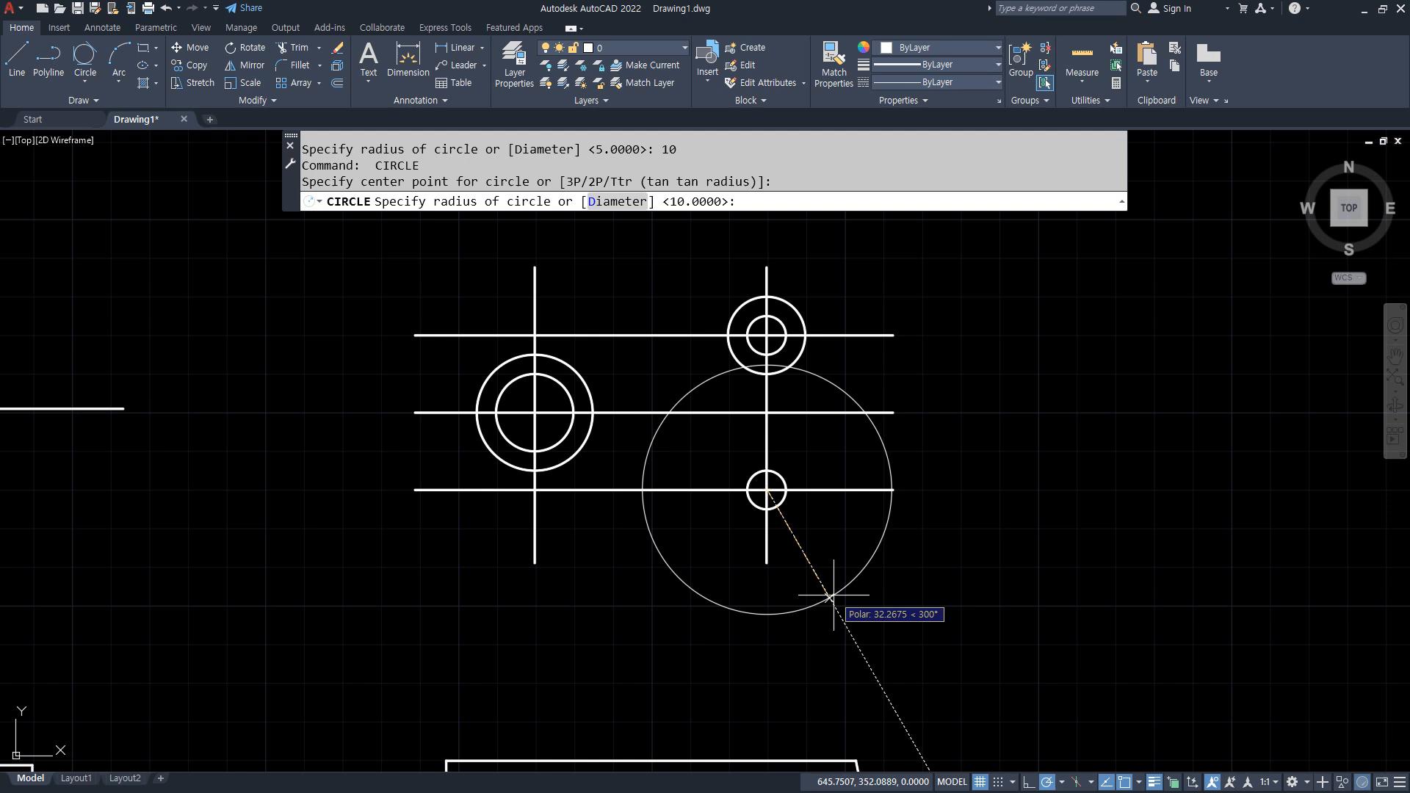
key("Return")
- Erase the three horizontal and two vertical construction lines, keeping the circles
left_click(911, 522)
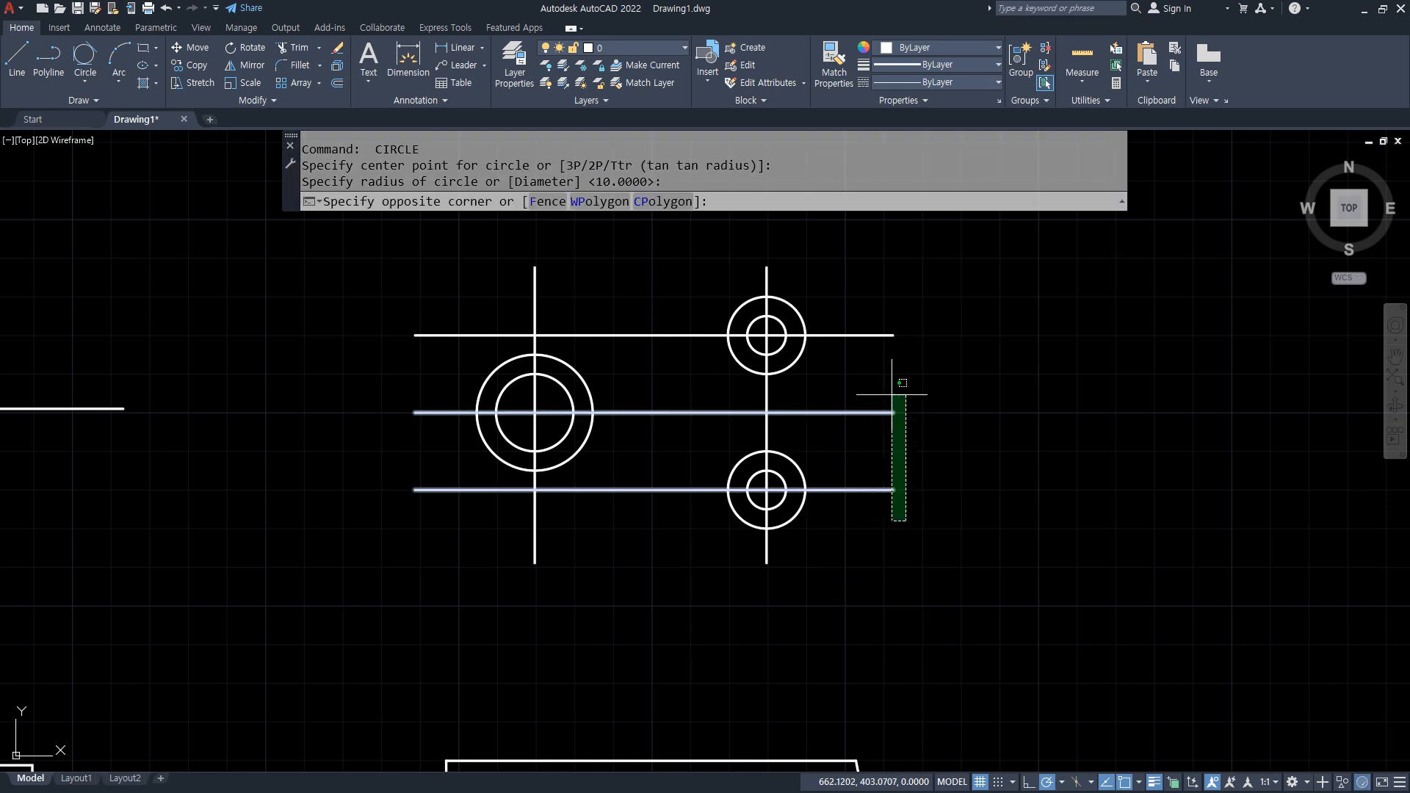
left_click(874, 310)
left_click(819, 276)
left_click(470, 248)
type("e")
key("Return")
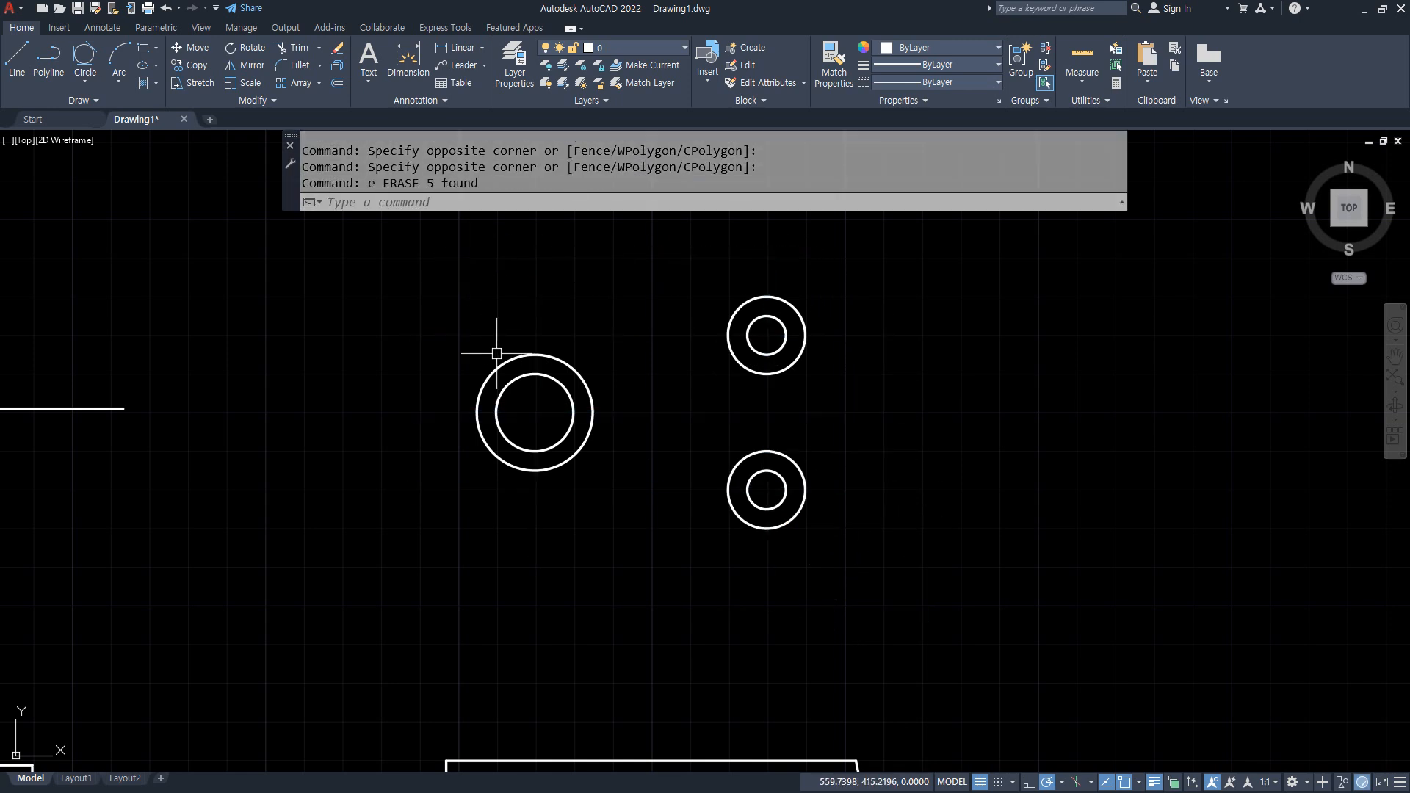
- Draw a line tangent to the tops of the large left outer circle and the upper right outer circle
scroll(677, 342, "up", 2)
type("l")
key("Return")
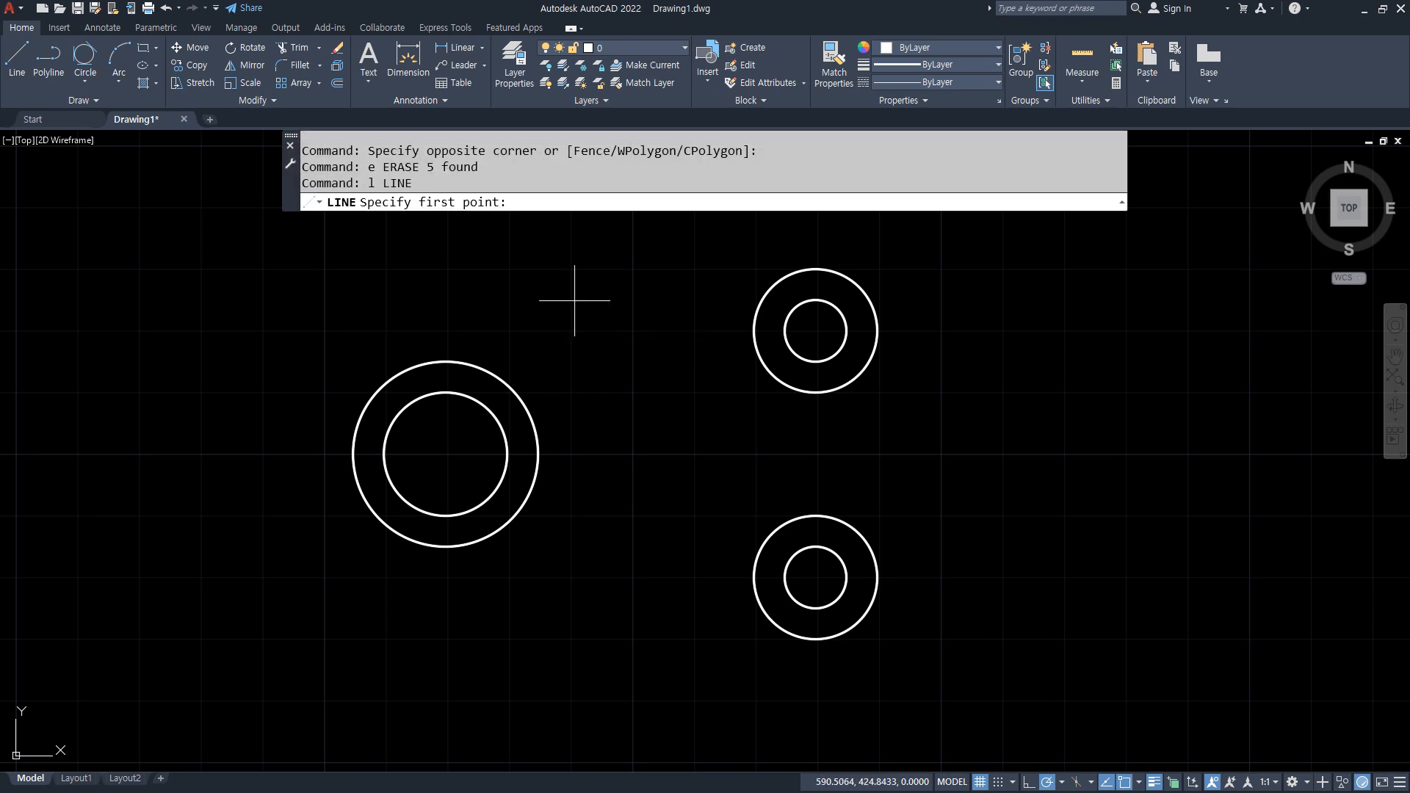
right_click(576, 300, "shift")
left_click(636, 544)
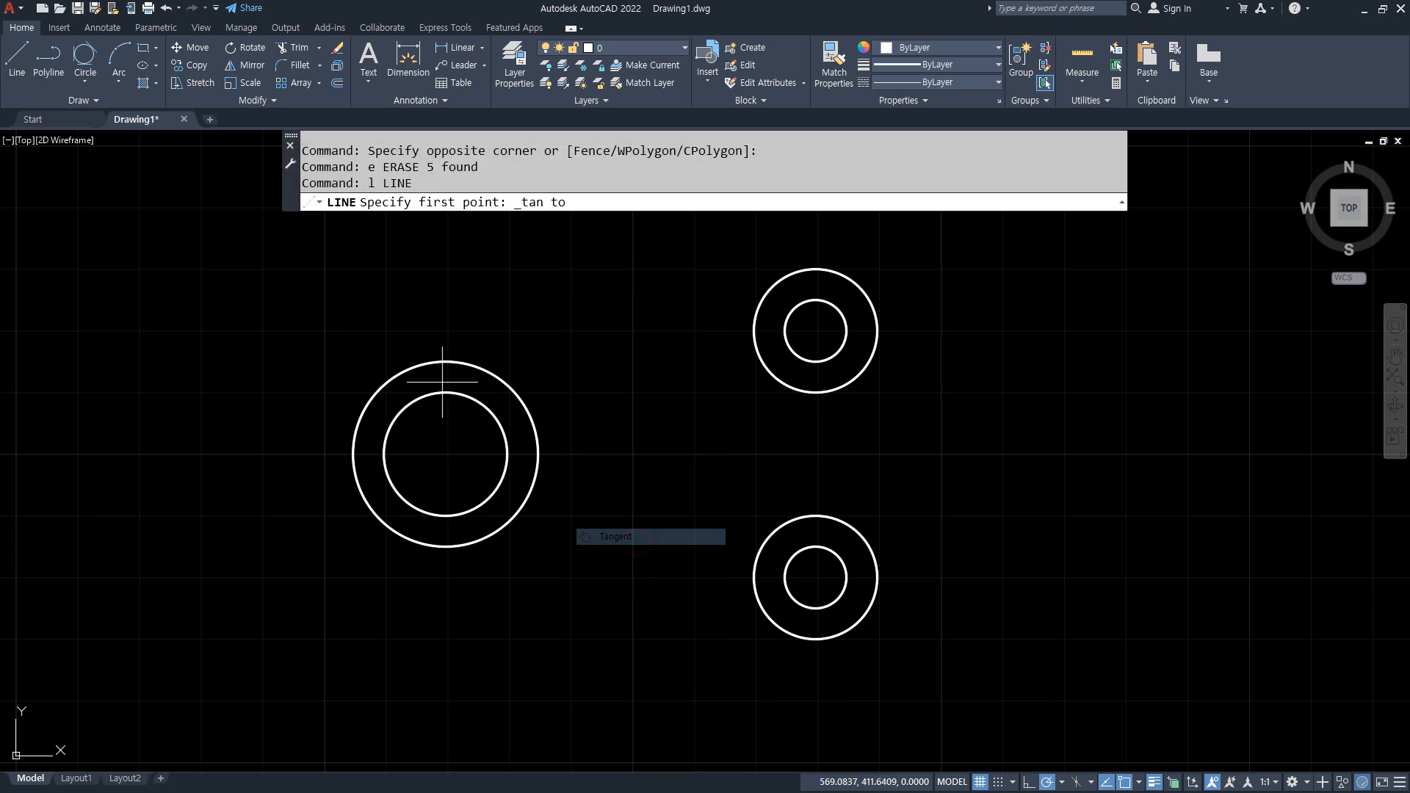
left_click(386, 370)
right_click(403, 339, "shift")
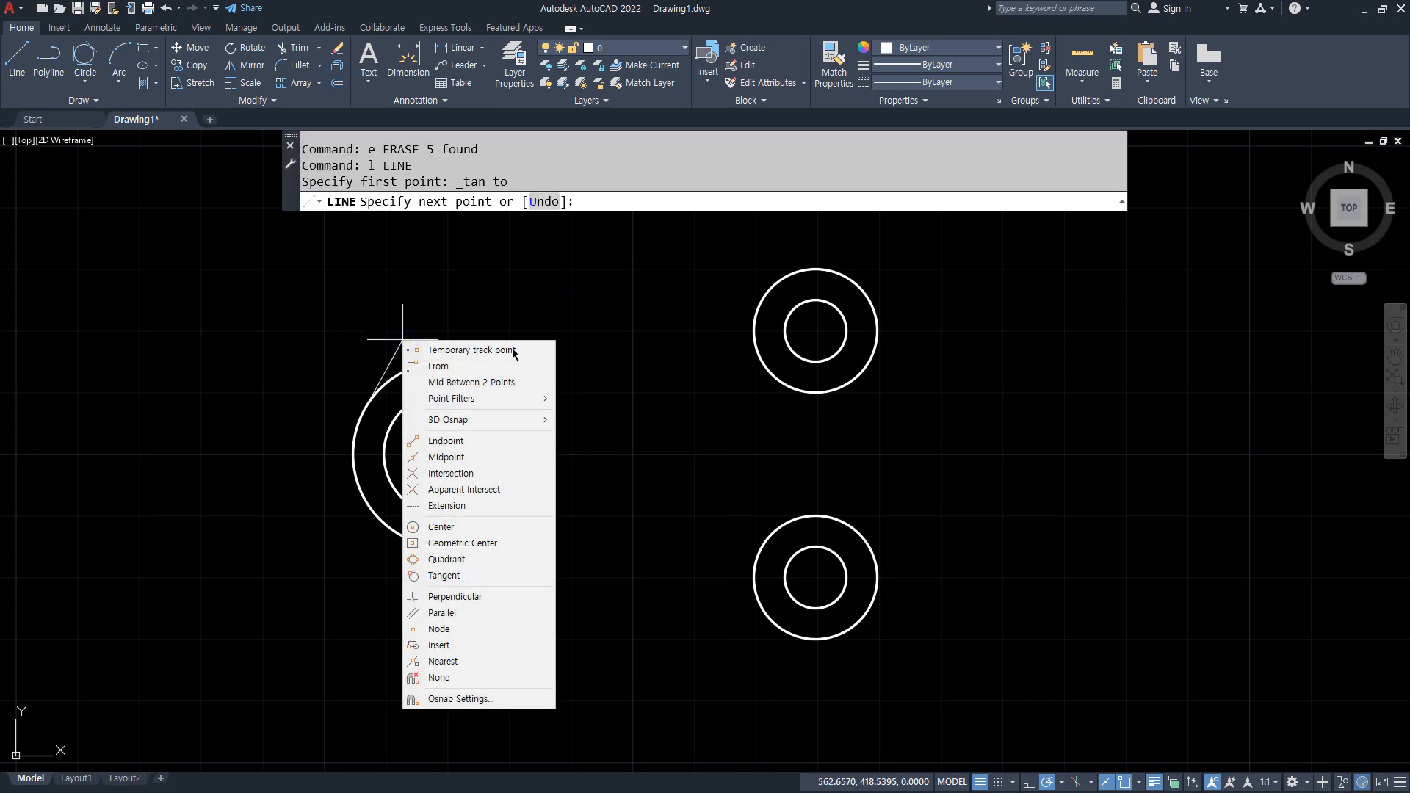
left_click(470, 577)
left_click(752, 300)
key("Return")
- Draw a line tangent to the undersides of the large left outer circle and the lower right outer circle
key("Return")
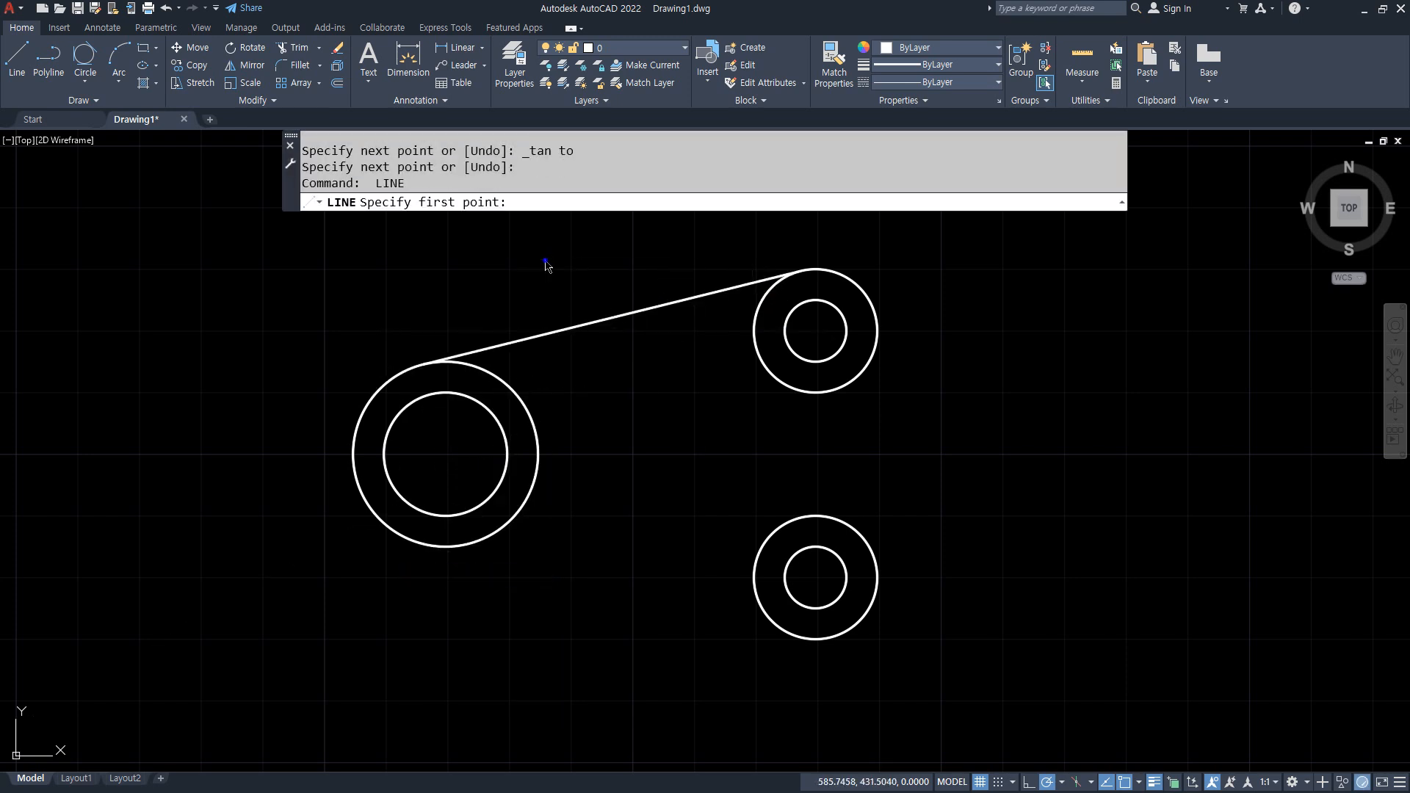
right_click(549, 265, "shift")
left_click(595, 496)
left_click(399, 556)
right_click(624, 431, "shift")
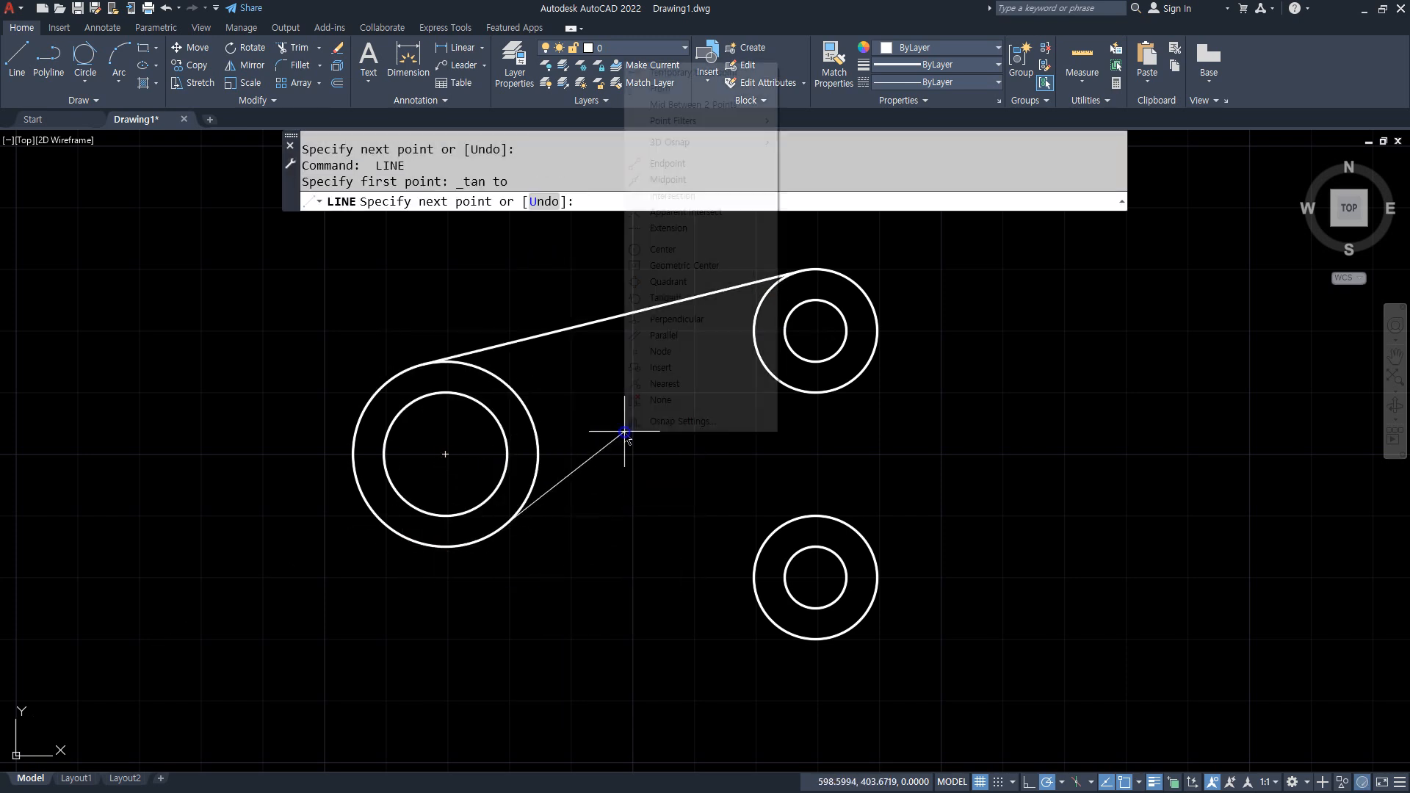
left_click(683, 298)
left_click(786, 631)
key("Return")
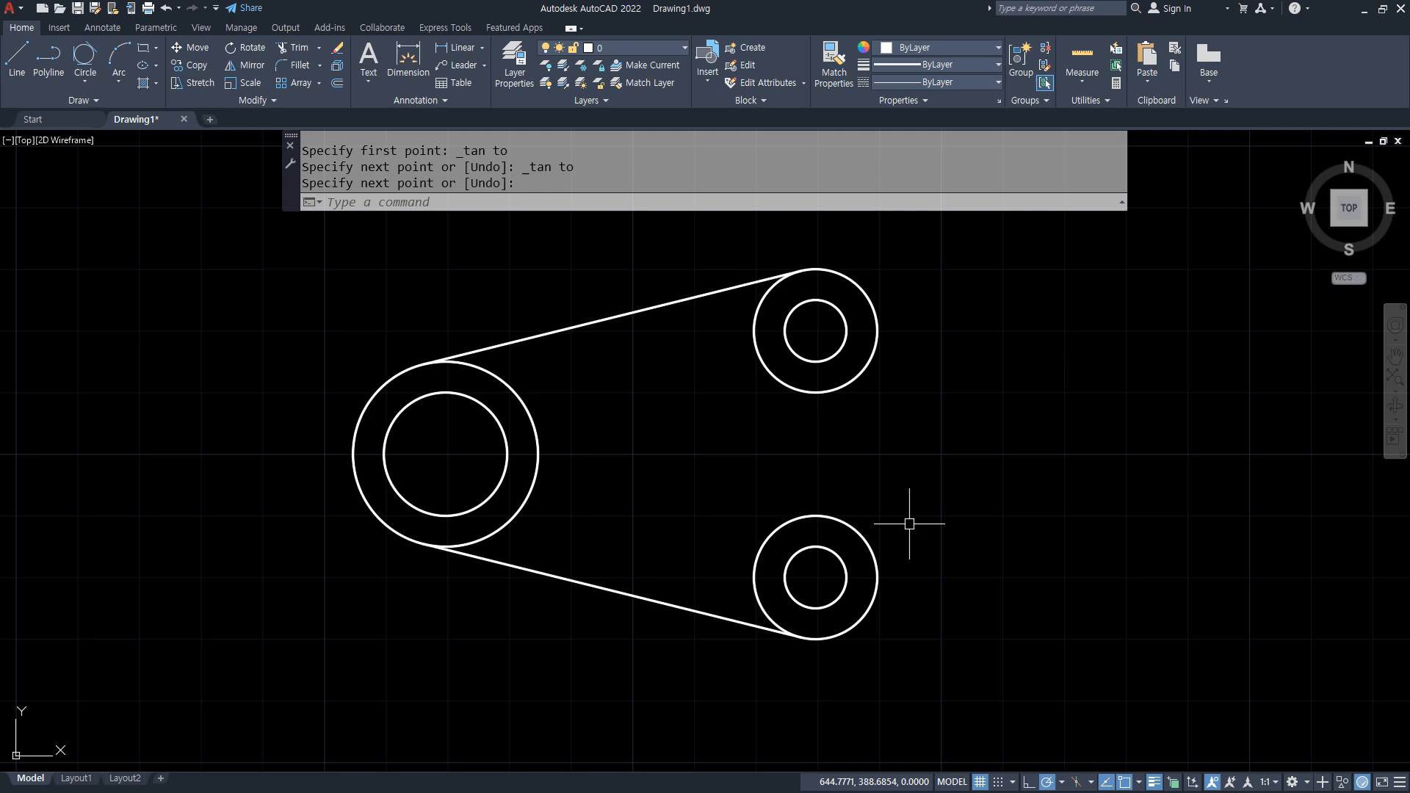
- Draw a radius 15 Tan, Tan, Radius circle touching the right sides of the upper and lower right outer circles
left_click(85, 82)
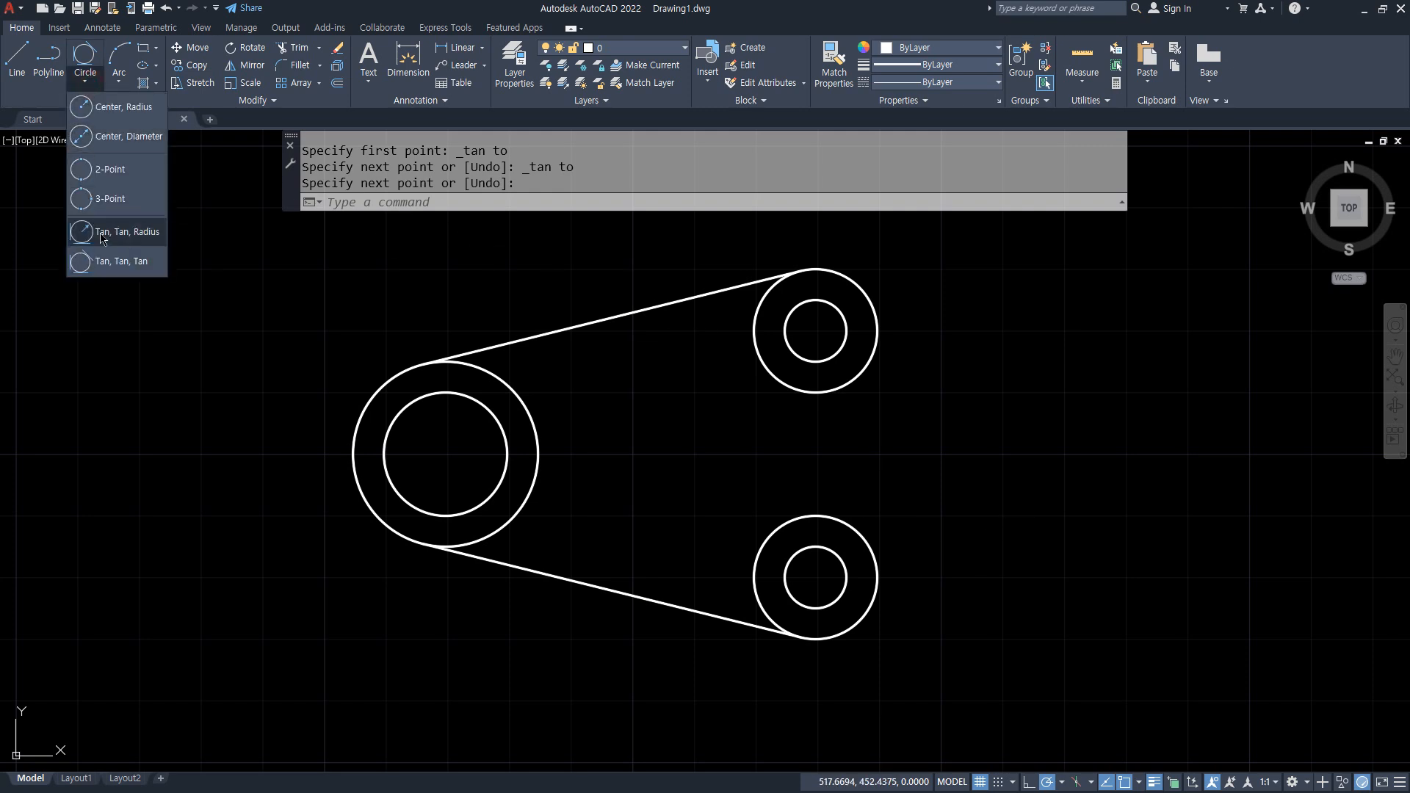
left_click(104, 233)
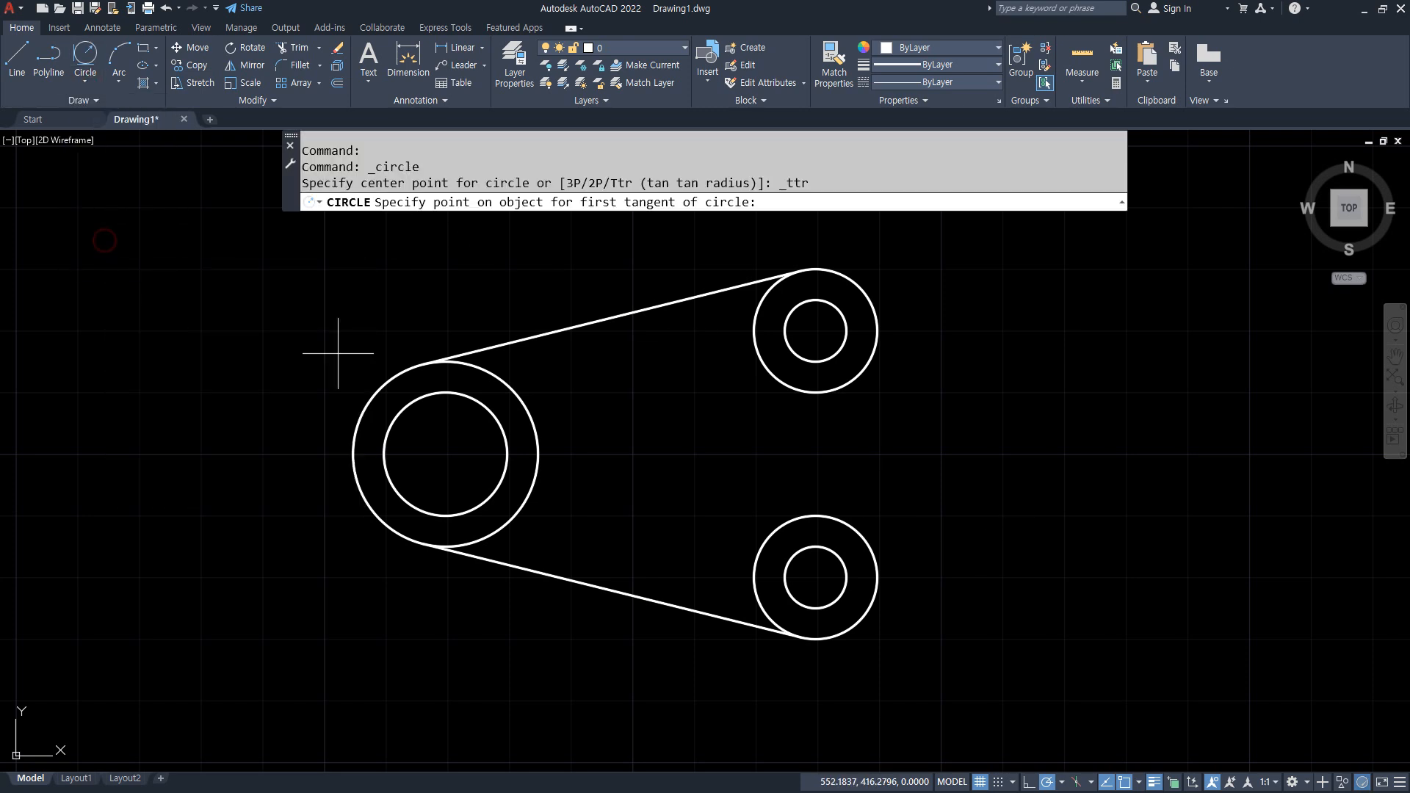
left_click(870, 359)
left_click(858, 542)
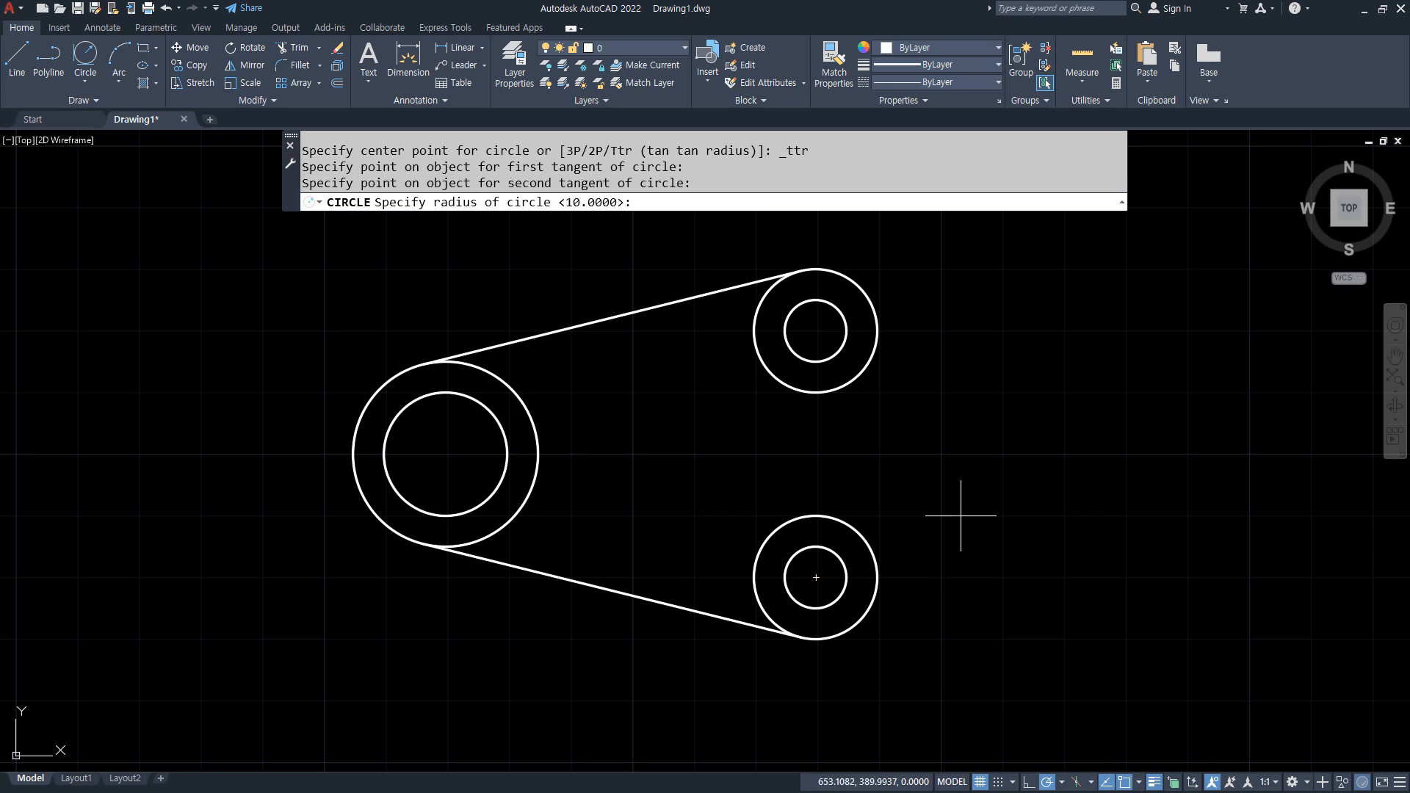
type("15")
key("Return")
- Trim the radius 15 circle to its concave arc and remove the inner portions of both right outer circles
type("tr")
key("Return")
left_click_drag(1064, 444, 918, 435)
left_click(793, 385)
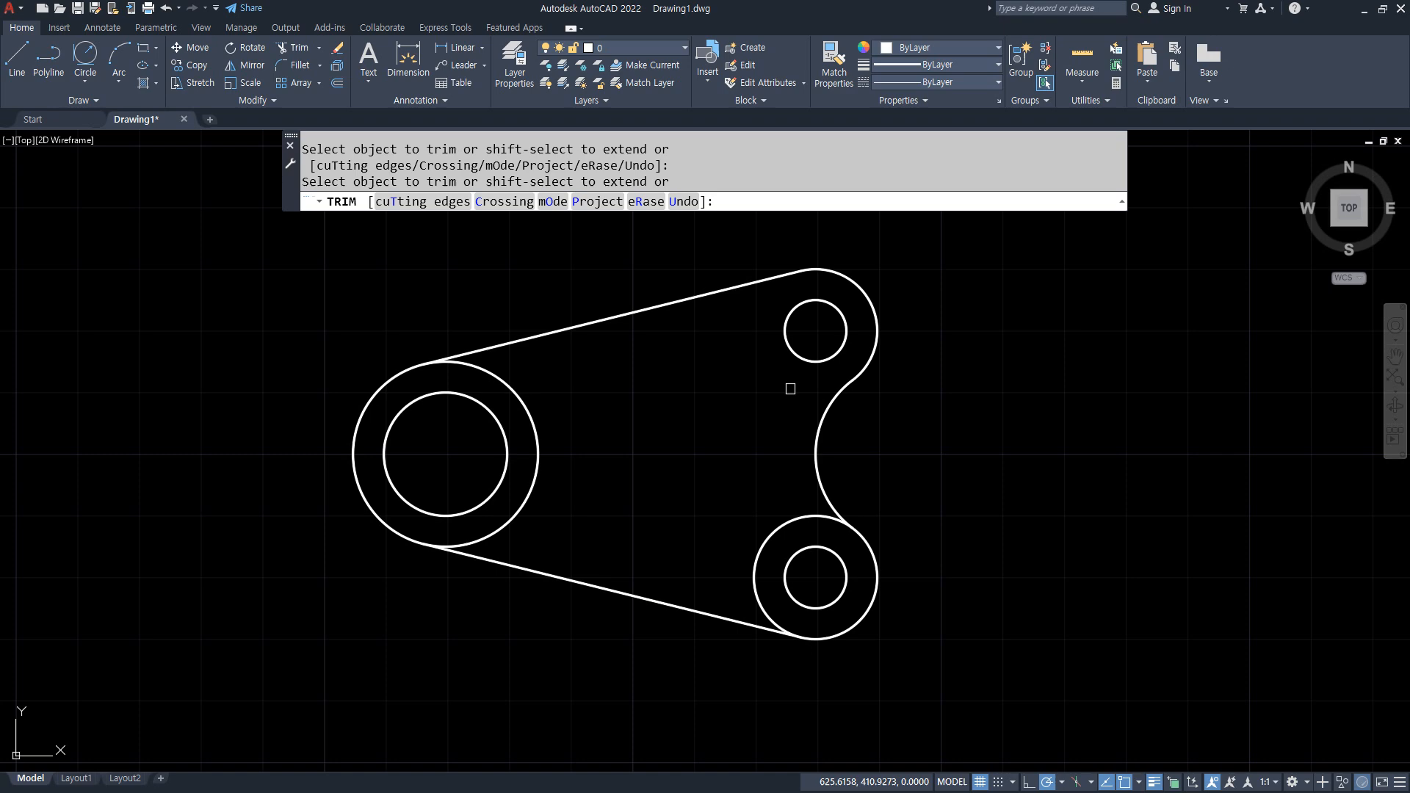
left_click(767, 526)
key("Return")
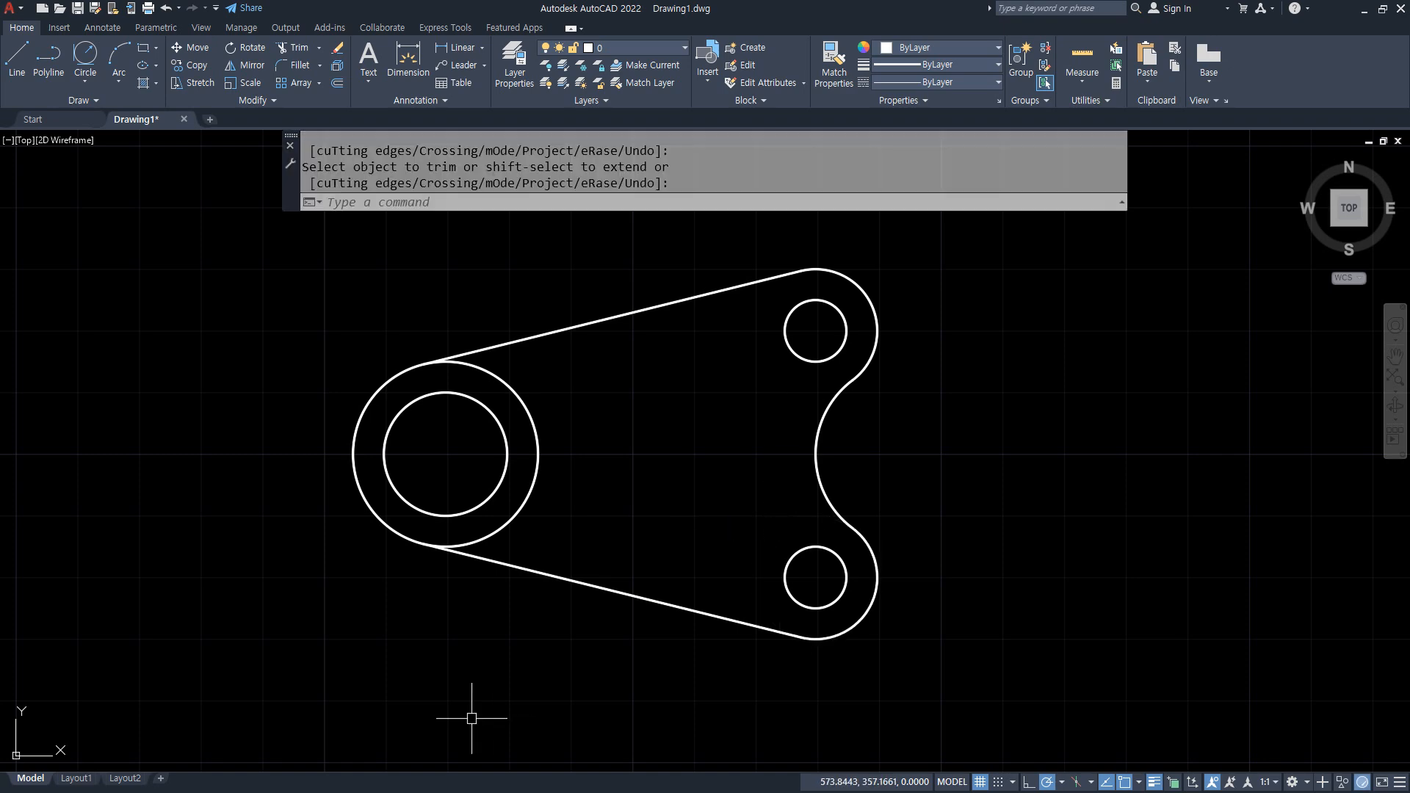